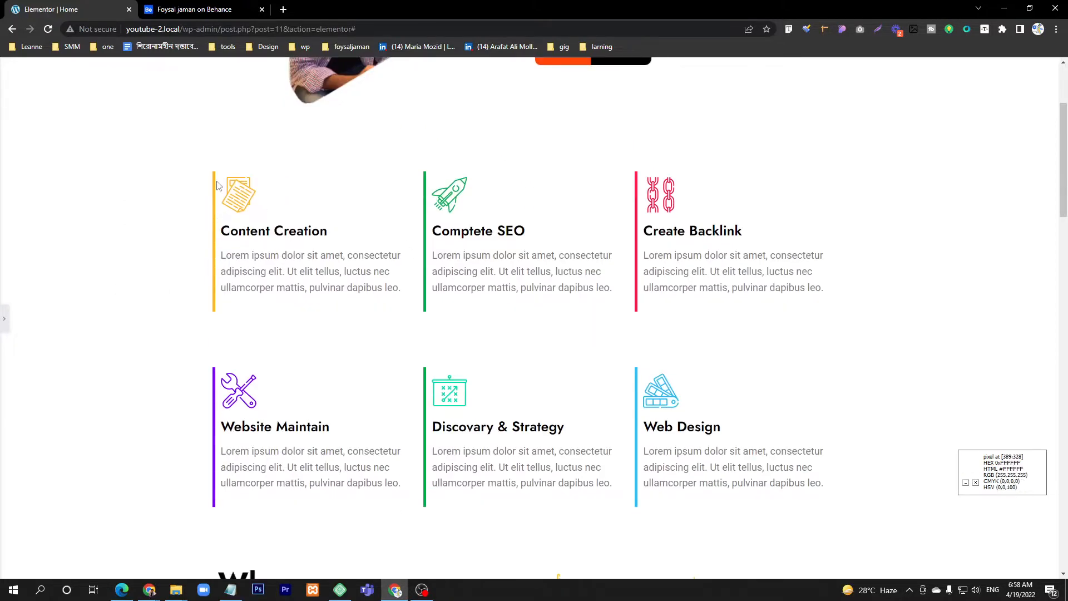
Step: Review the finished home page design from the services section through the featured works, approach comparison and testimonial carousel
scroll(207, 309, down, 6)
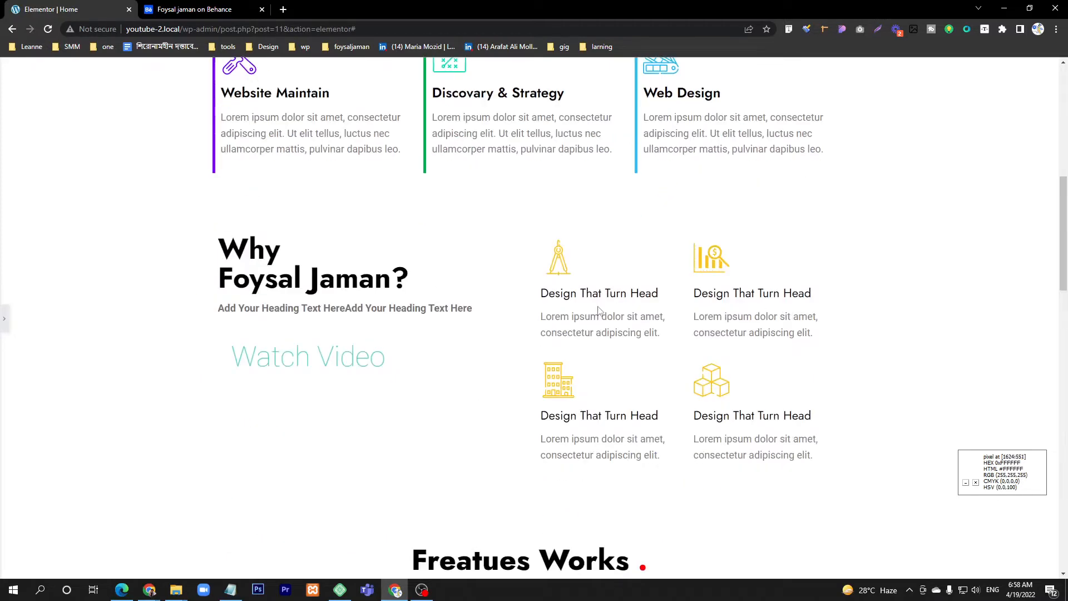
scroll(598, 310, down, 8)
scroll(254, 272, up, 1)
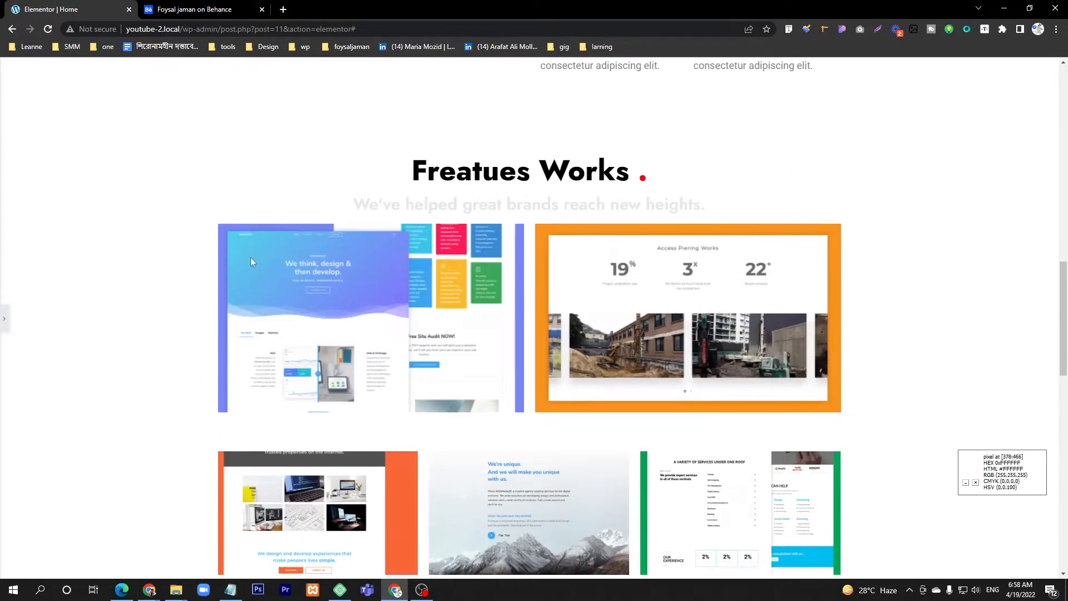
drag(412, 172, 632, 177)
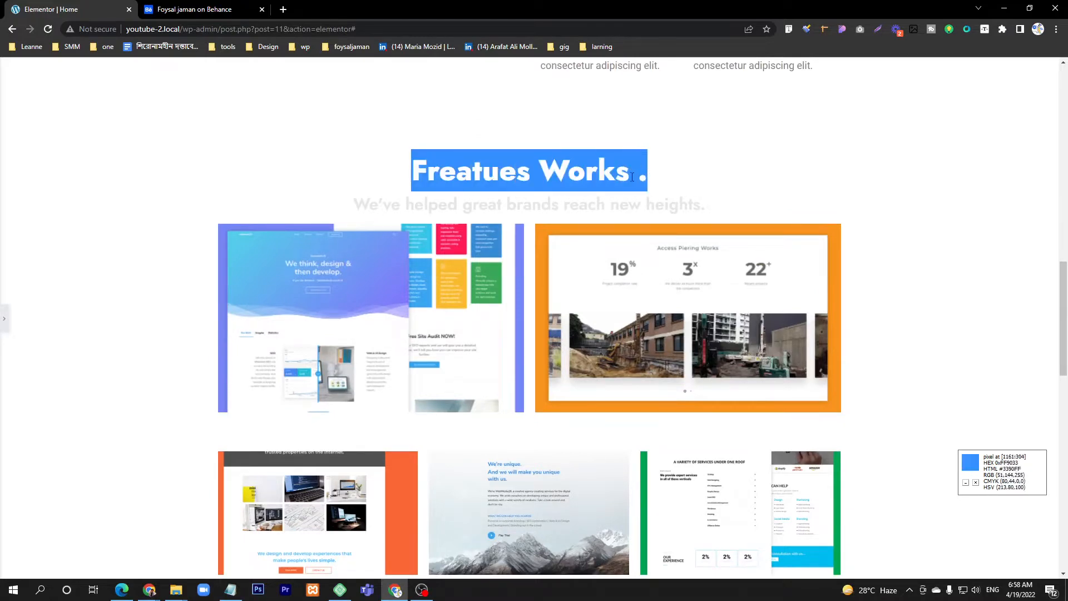
scroll(603, 210, down, 9)
drag(422, 156, 604, 160)
scroll(594, 196, down, 7)
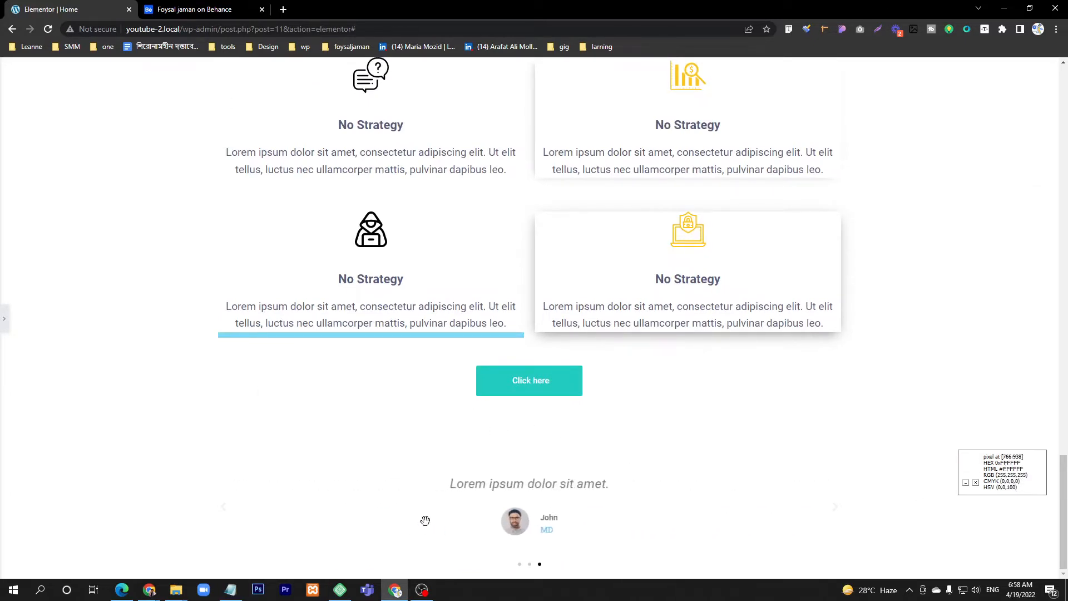
drag(425, 520, 688, 523)
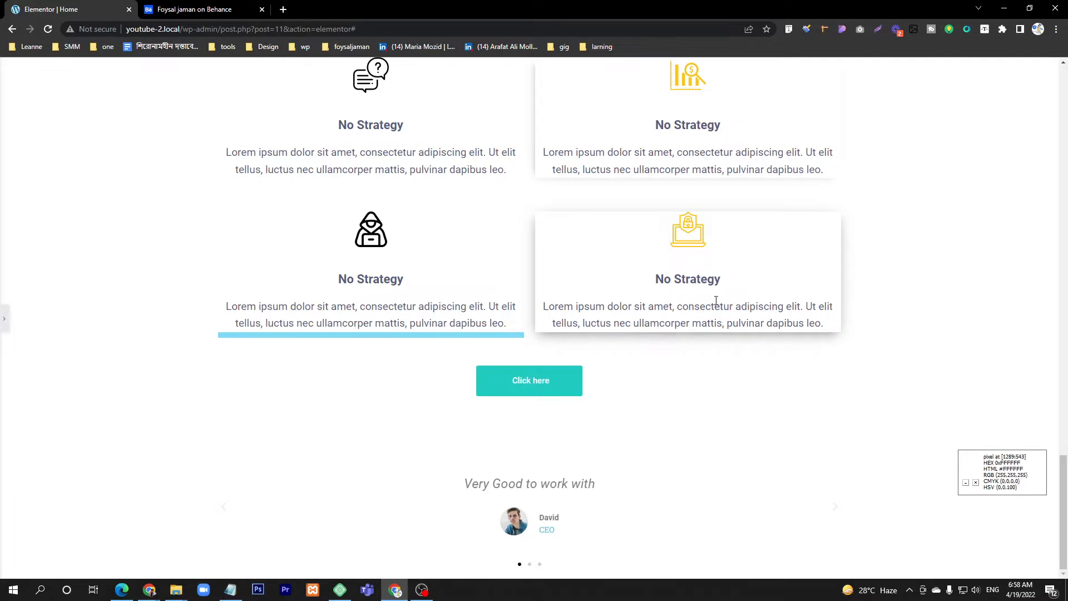
scroll(715, 306, up, 3)
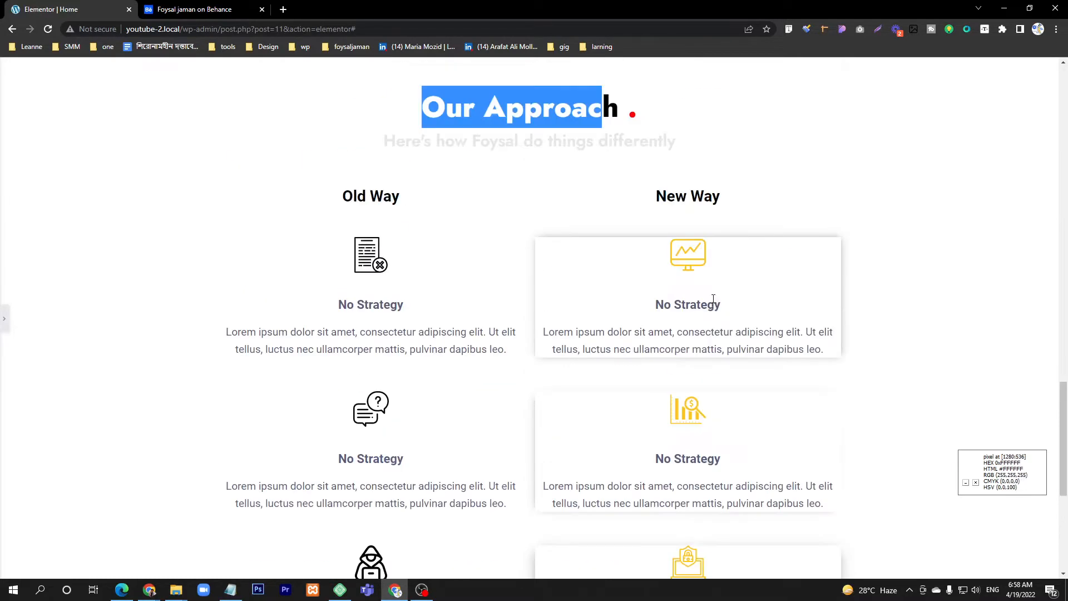
double_click(518, 107)
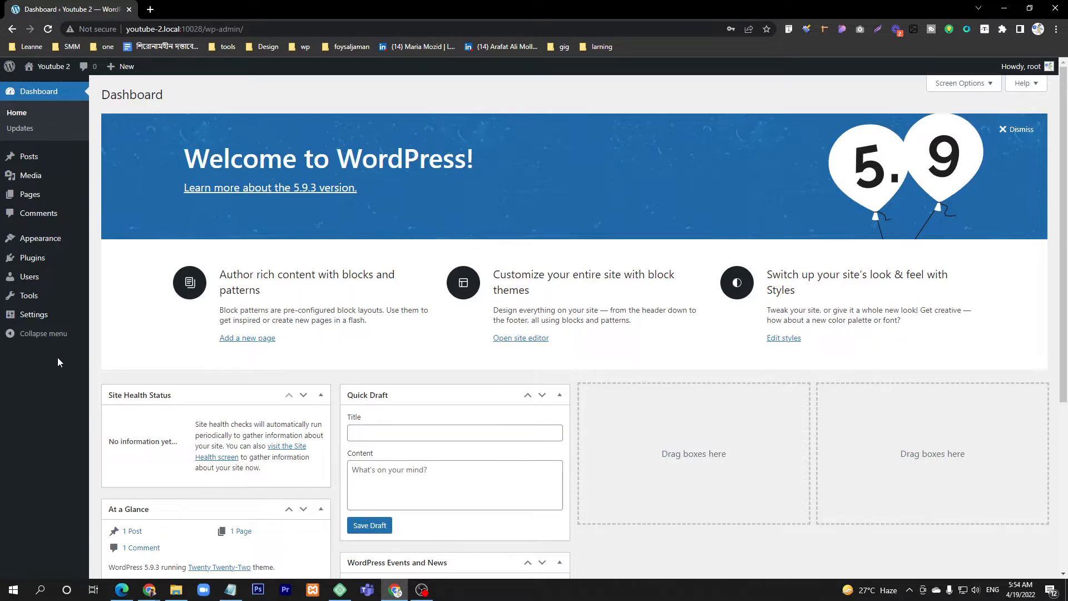
Step: Find the Elementor Website Builder plugin by searching for "elementor", install it and activate it
mouse_move(28, 270)
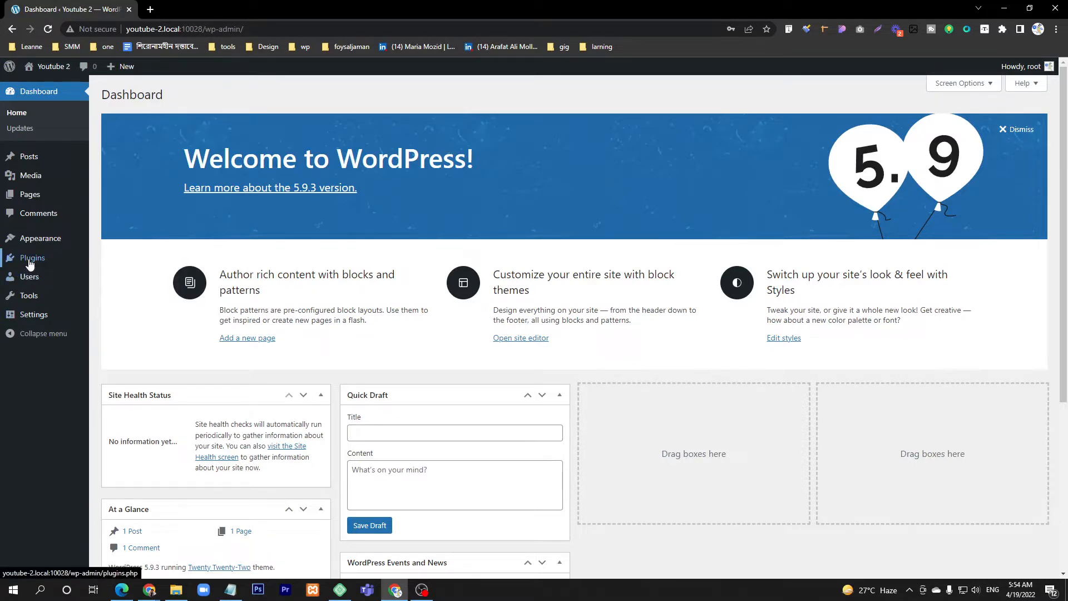
click(30, 262)
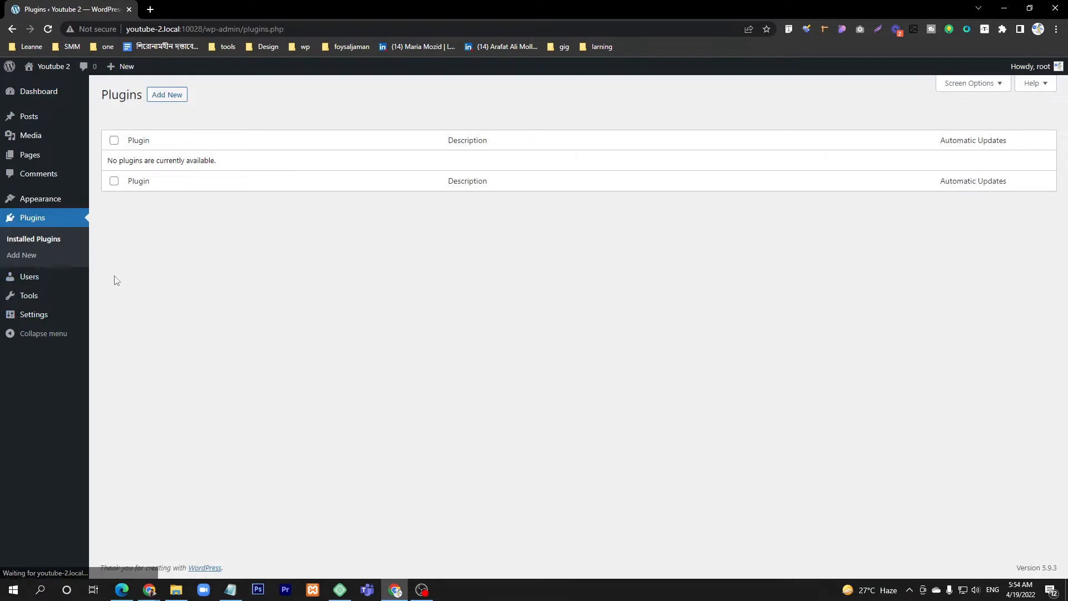
click(165, 100)
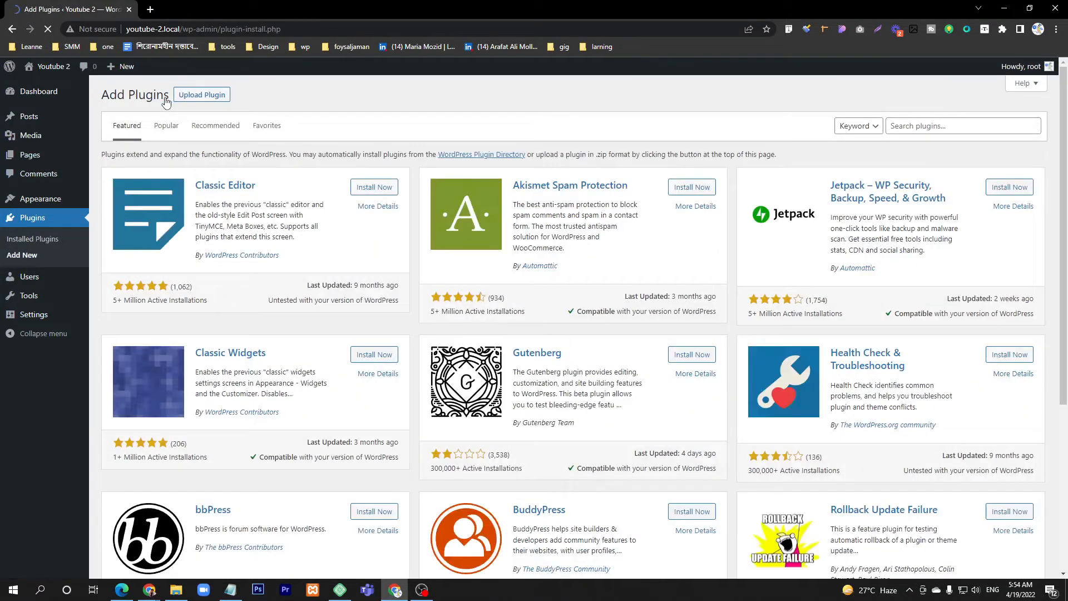
click(965, 130)
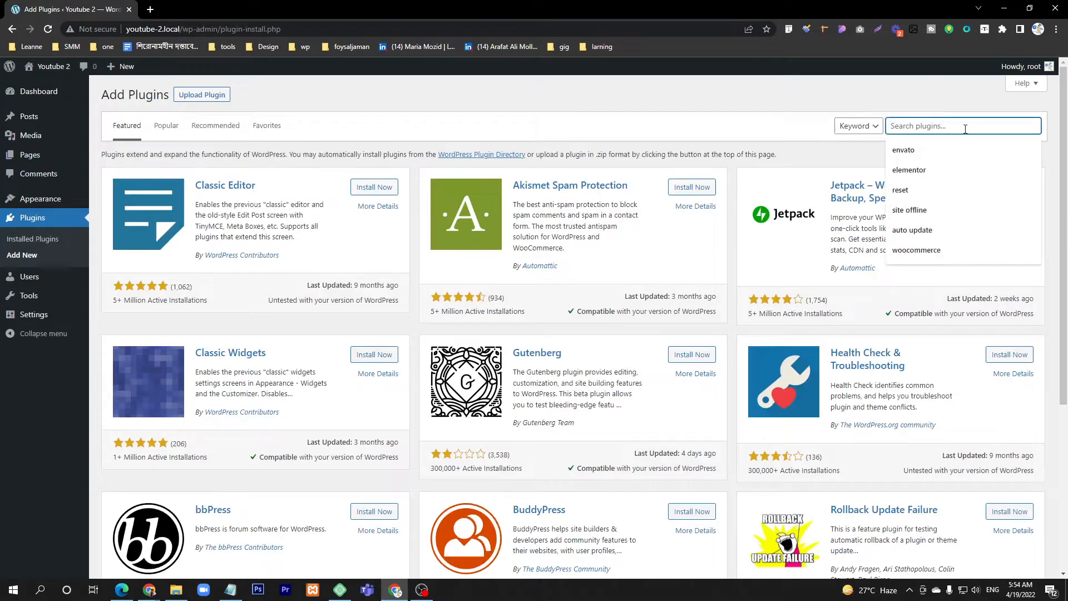
click(944, 177)
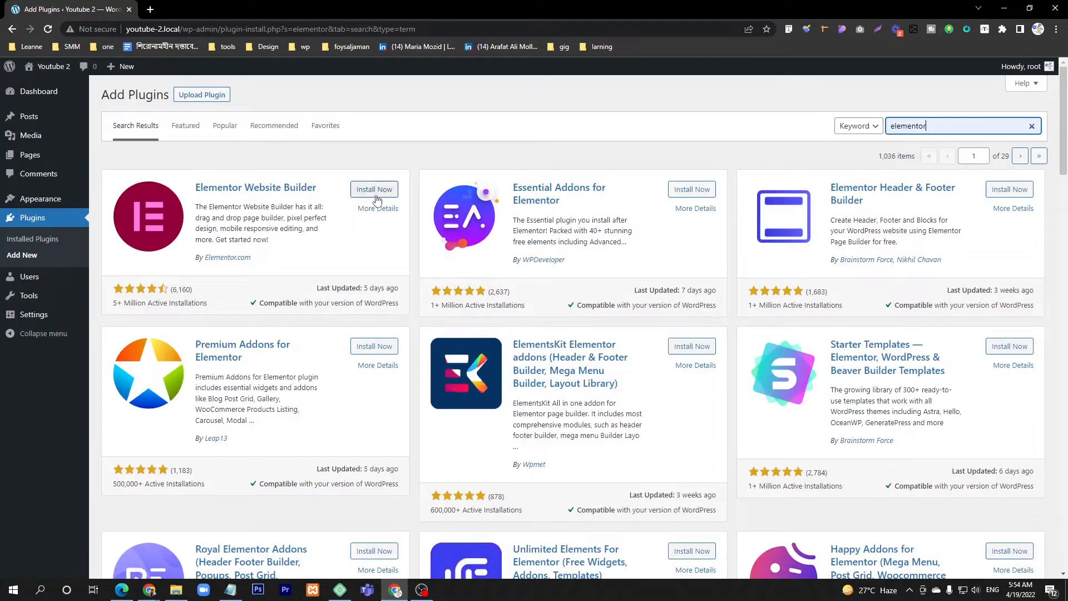
click(374, 191)
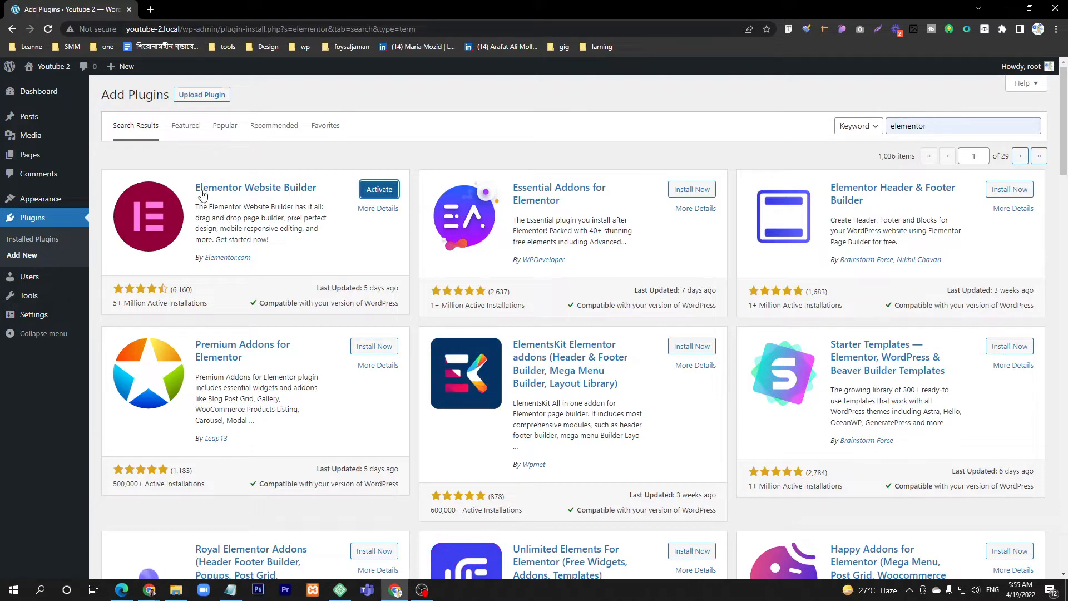
click(381, 195)
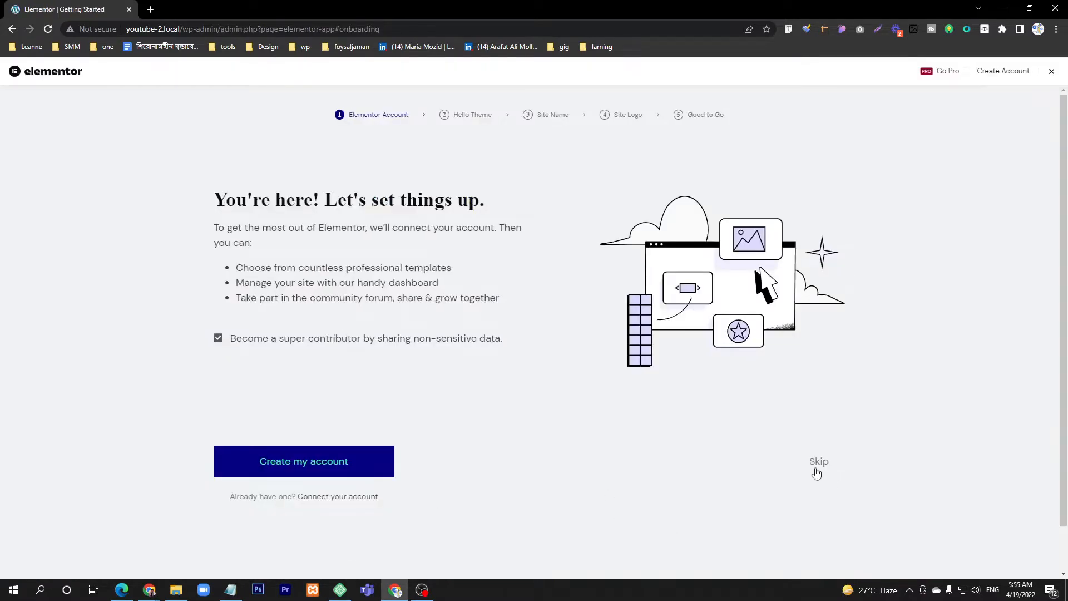
Step: Skip every stage of the Elementor setup wizard, including the account, theme, site name and logo
click(819, 470)
click(819, 470)
click(819, 467)
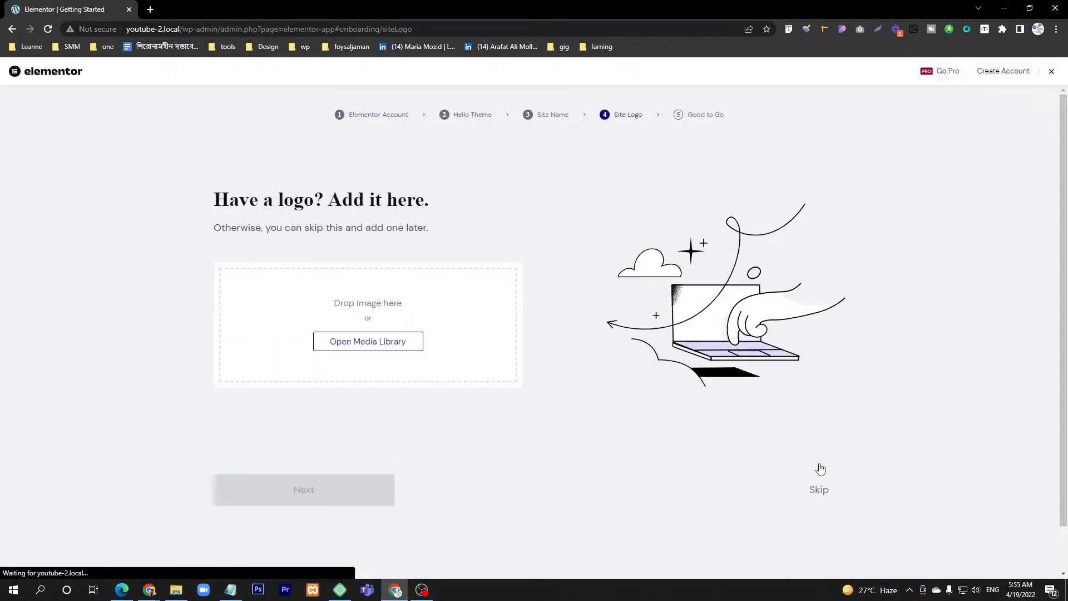
click(820, 493)
click(820, 486)
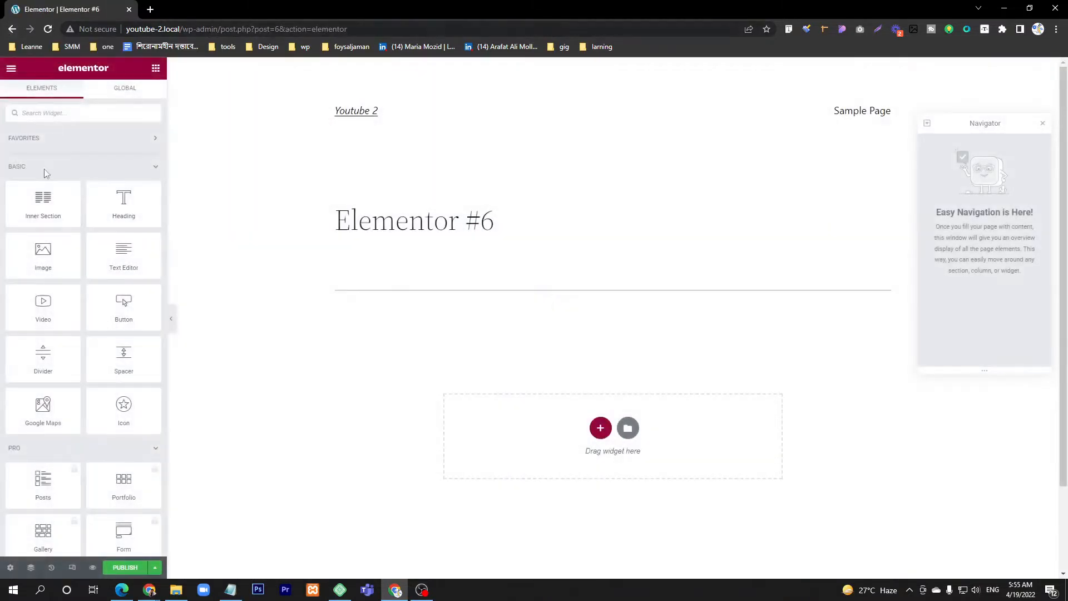
Step: Exit the Elementor editor, dismiss the block editor welcome guide and return to the WordPress list of pages
click(11, 68)
click(68, 262)
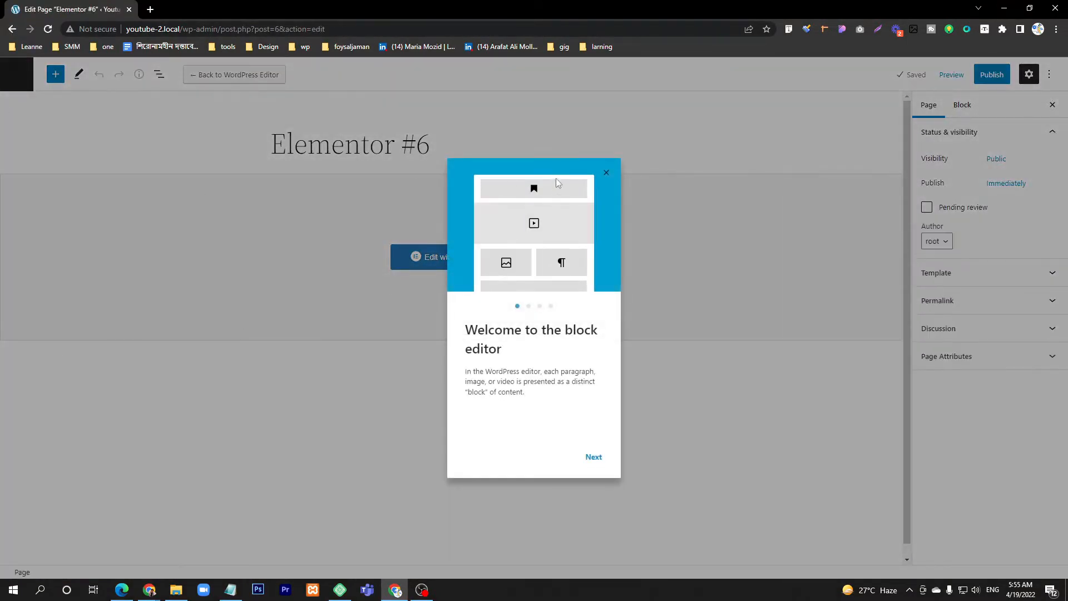
click(606, 176)
click(16, 74)
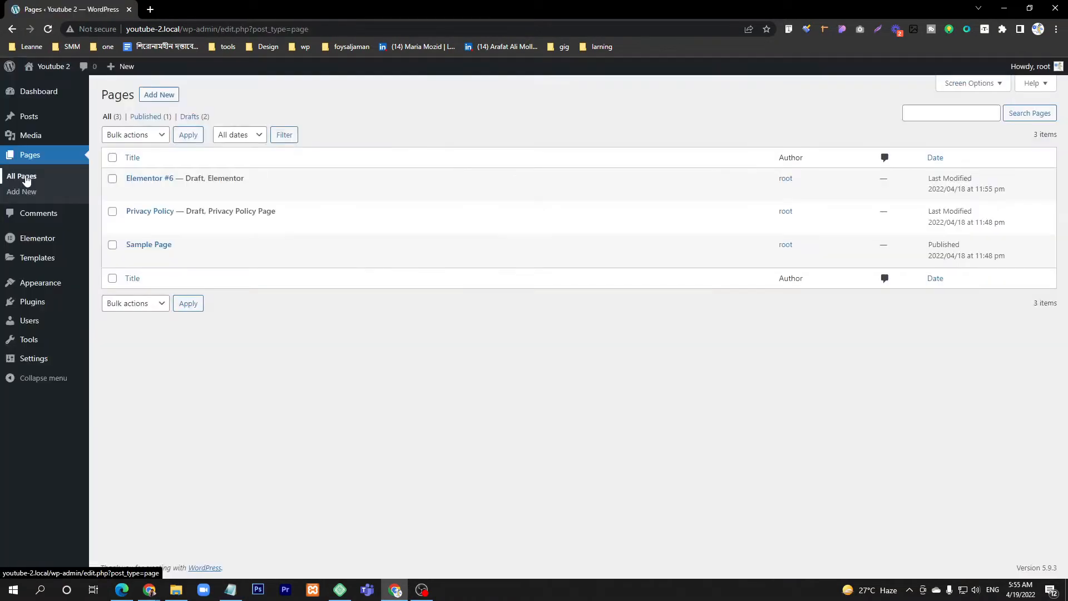
Step: Upload elementor-pro-3.6.4.zip from the Downloads folder as a new plugin, install it and activate it
mouse_move(44, 311)
click(128, 322)
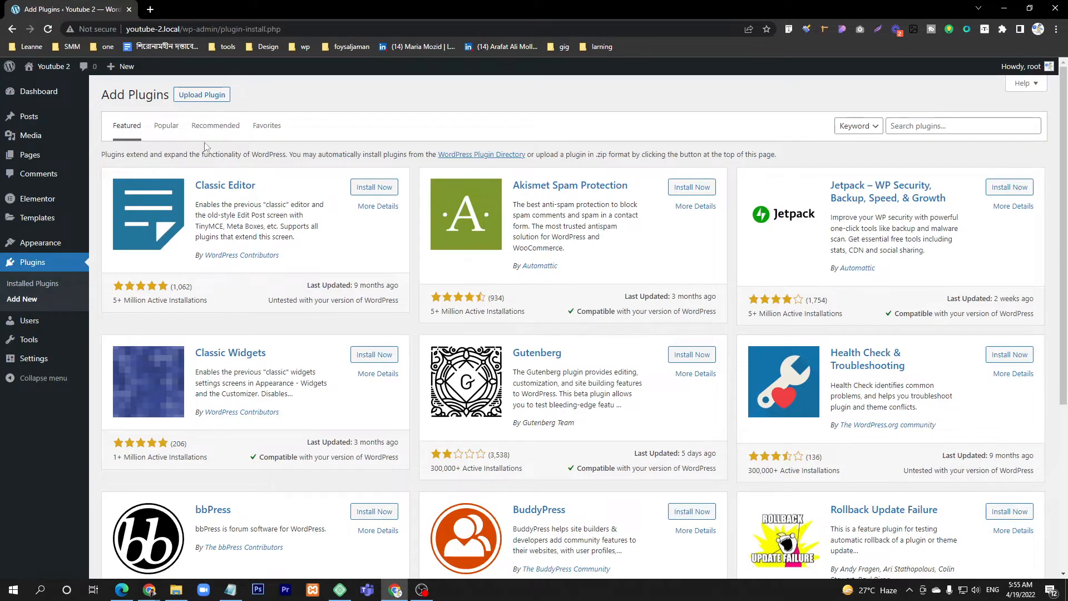
click(201, 95)
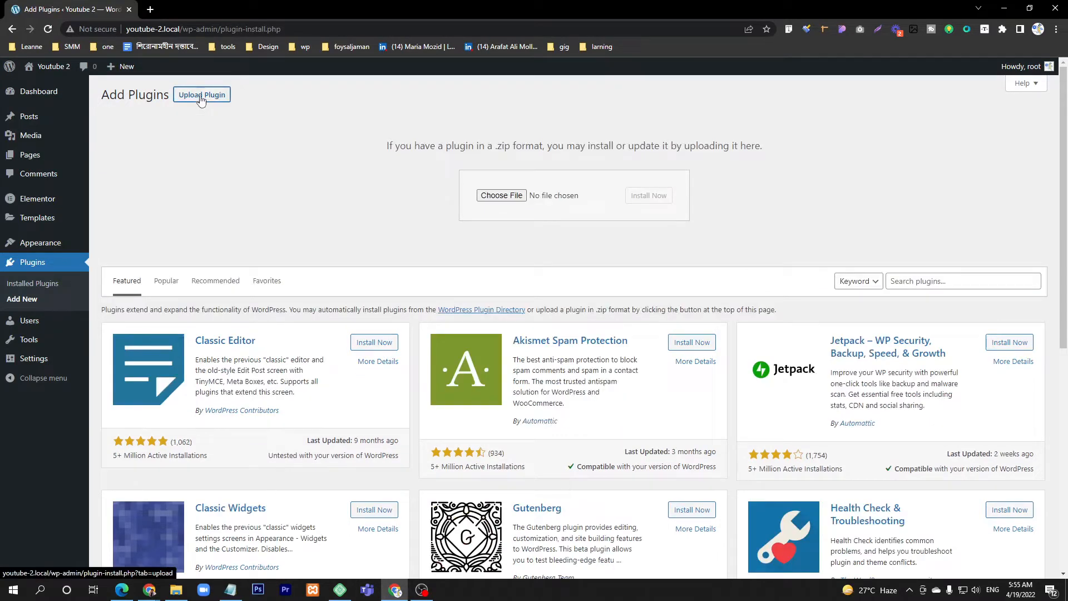
click(508, 196)
scroll(220, 211, up, 2)
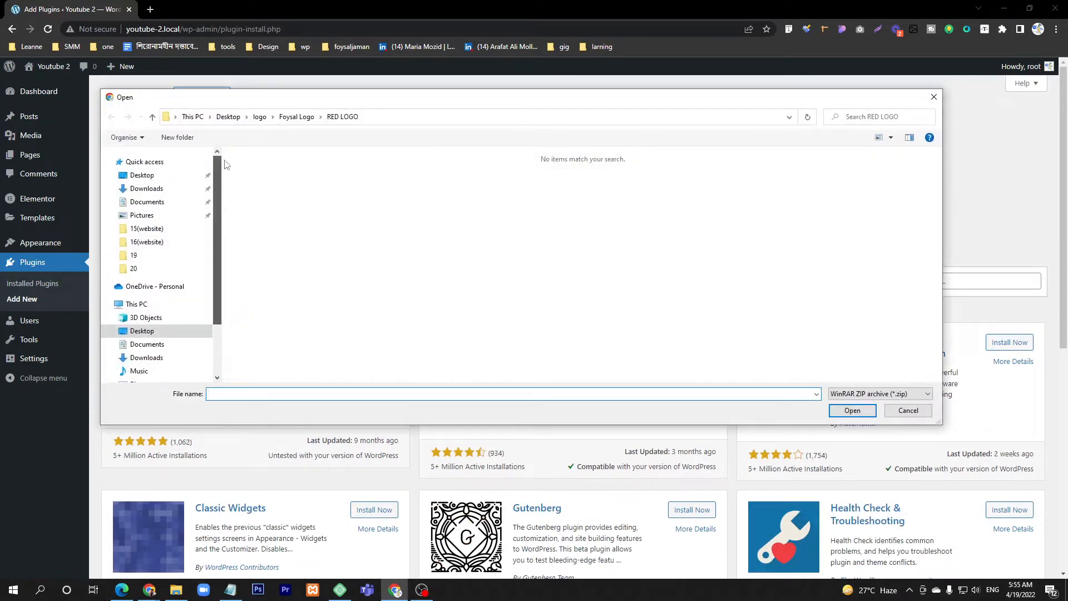
click(147, 189)
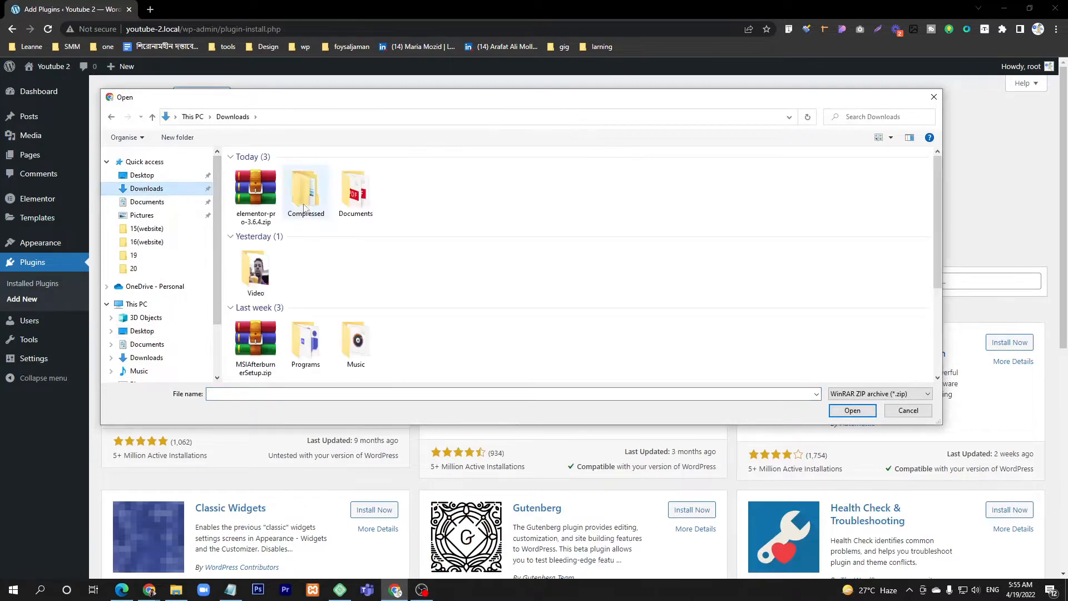
double_click(255, 195)
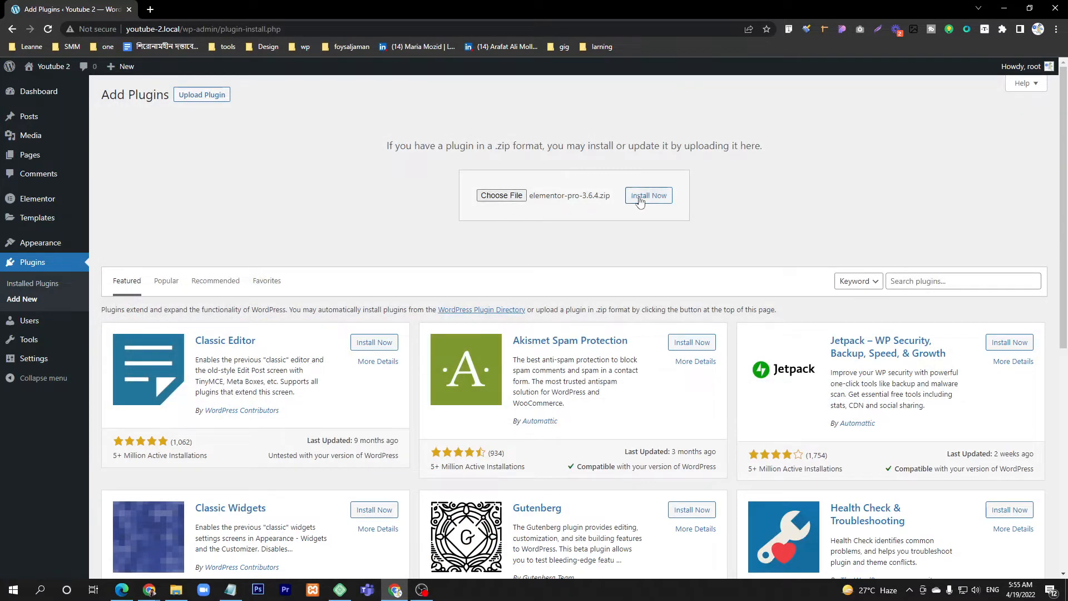
click(657, 201)
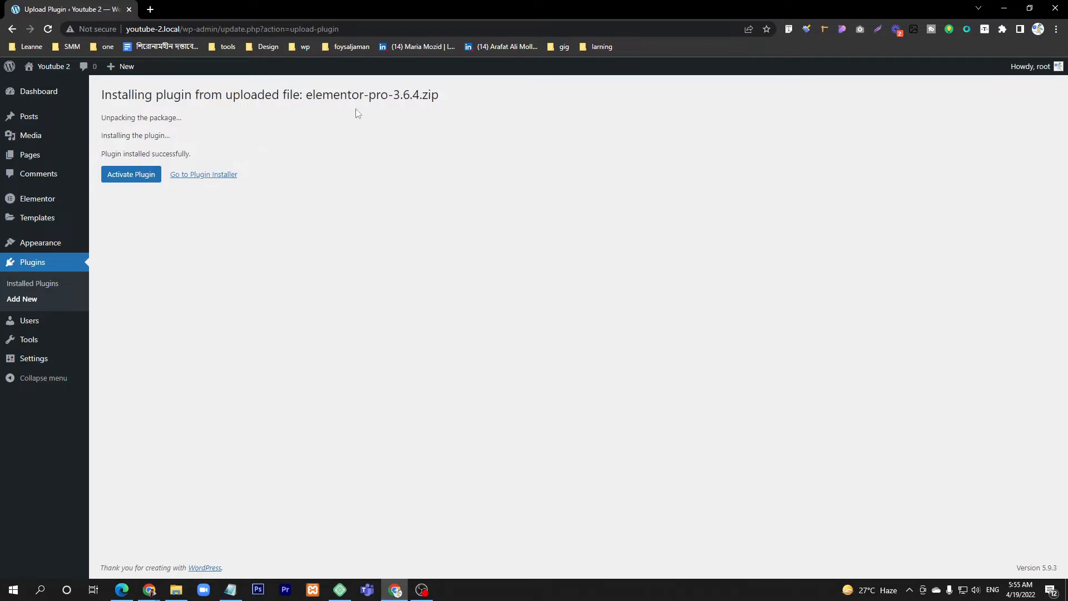
click(137, 181)
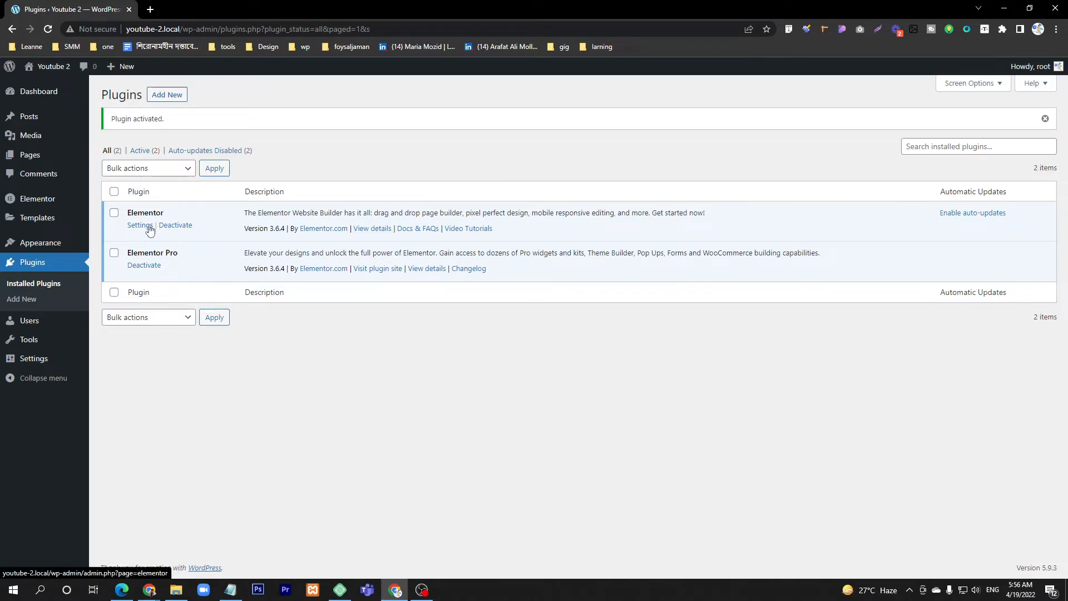
mouse_move(23, 157)
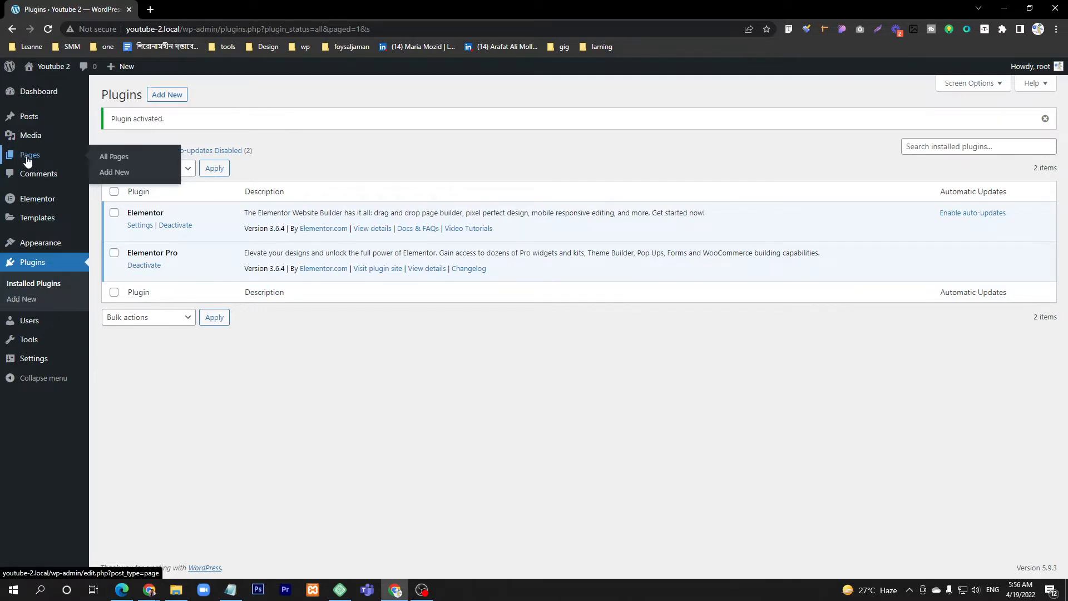
click(126, 175)
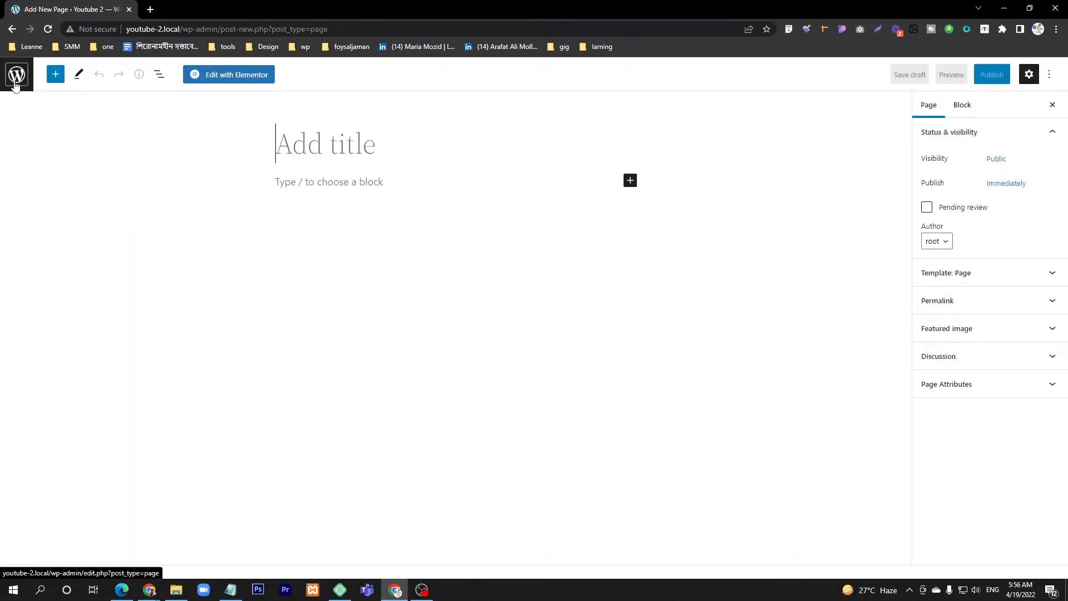
click(16, 81)
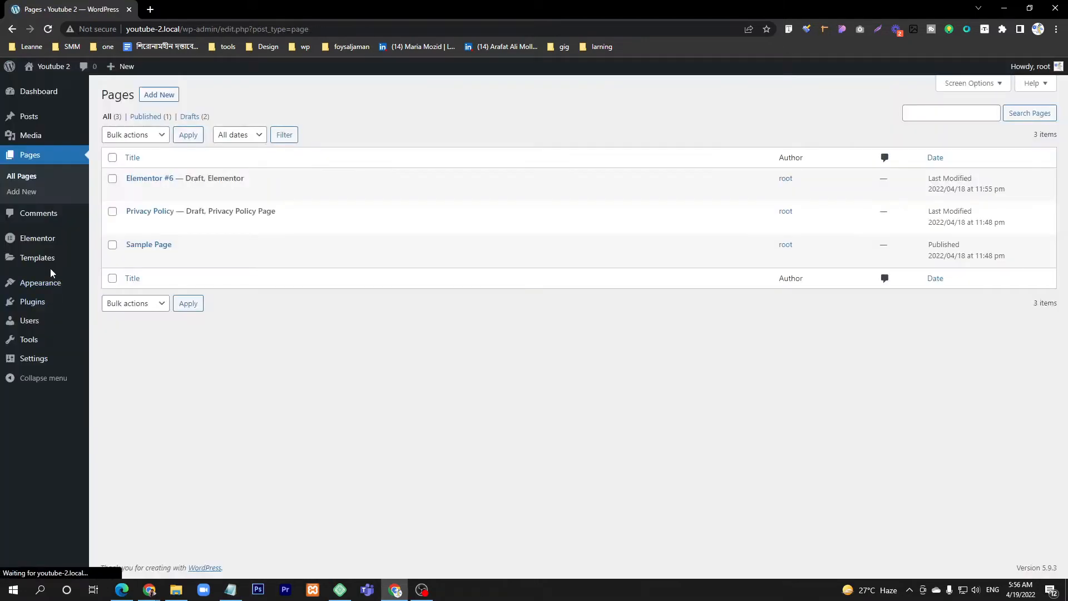
Step: Install the Classic Editor plugin from the featured plugins and activate it
mouse_move(49, 326)
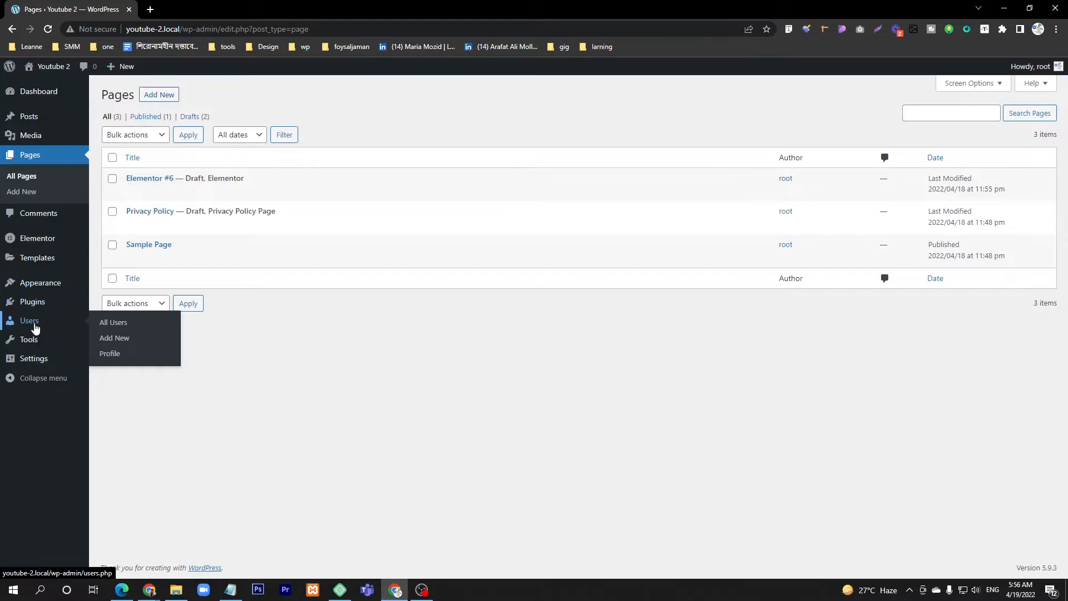
mouse_move(46, 306)
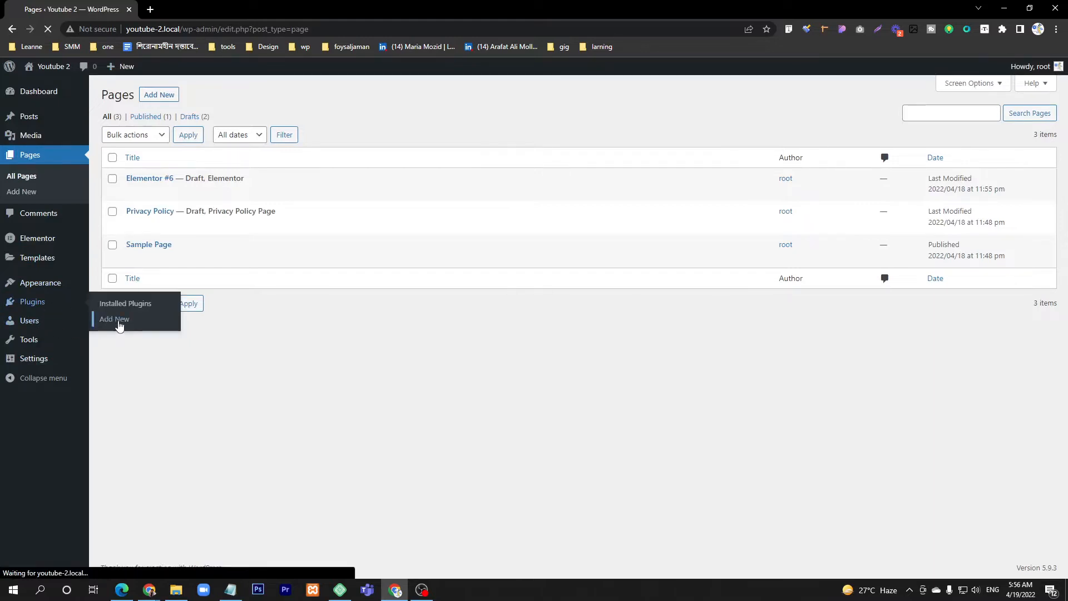
click(117, 319)
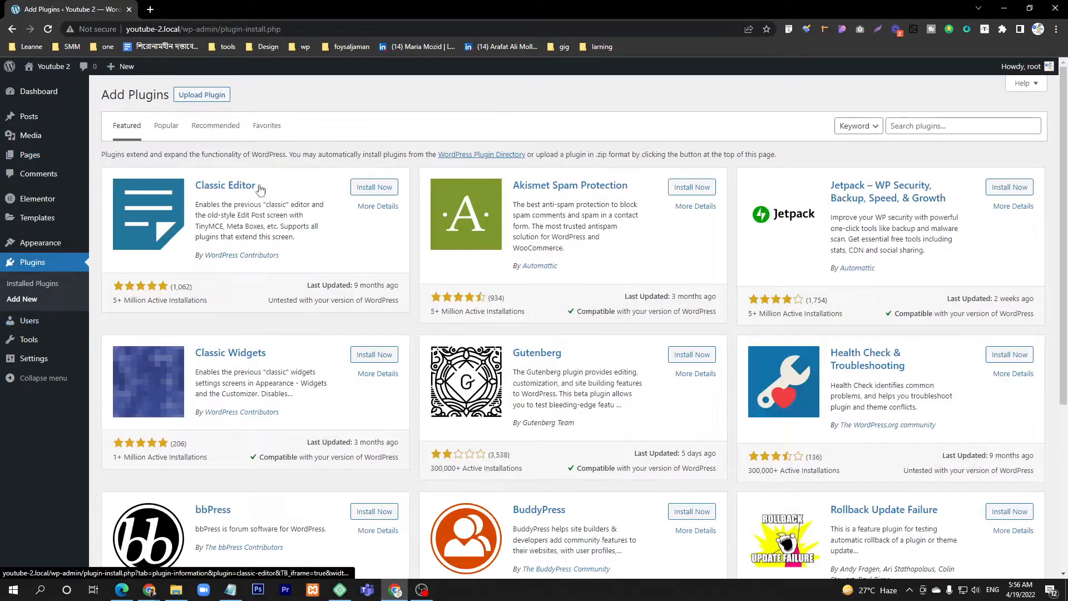
click(374, 187)
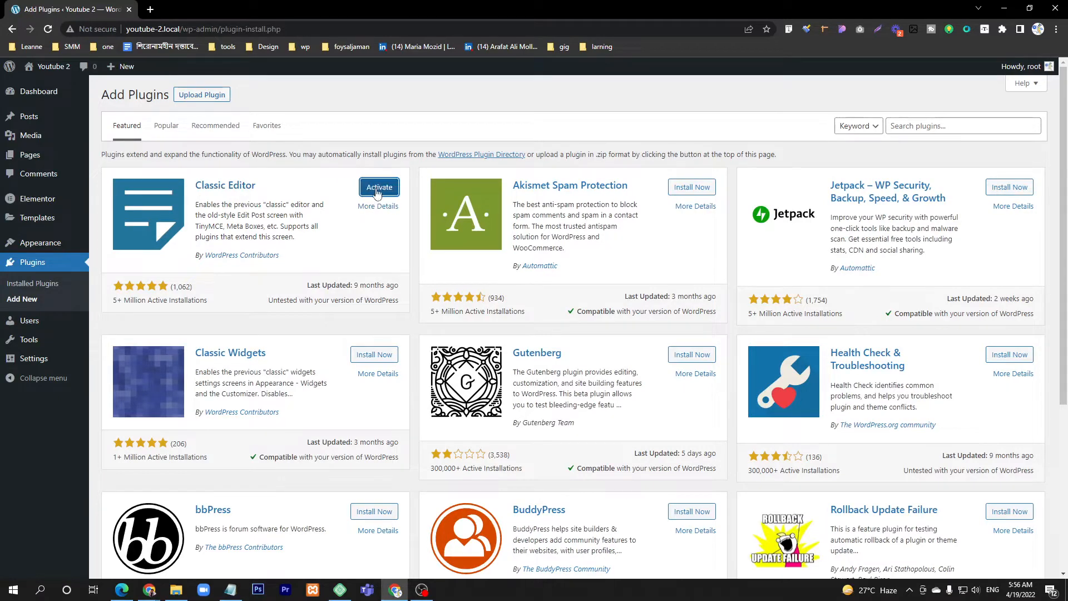
click(378, 188)
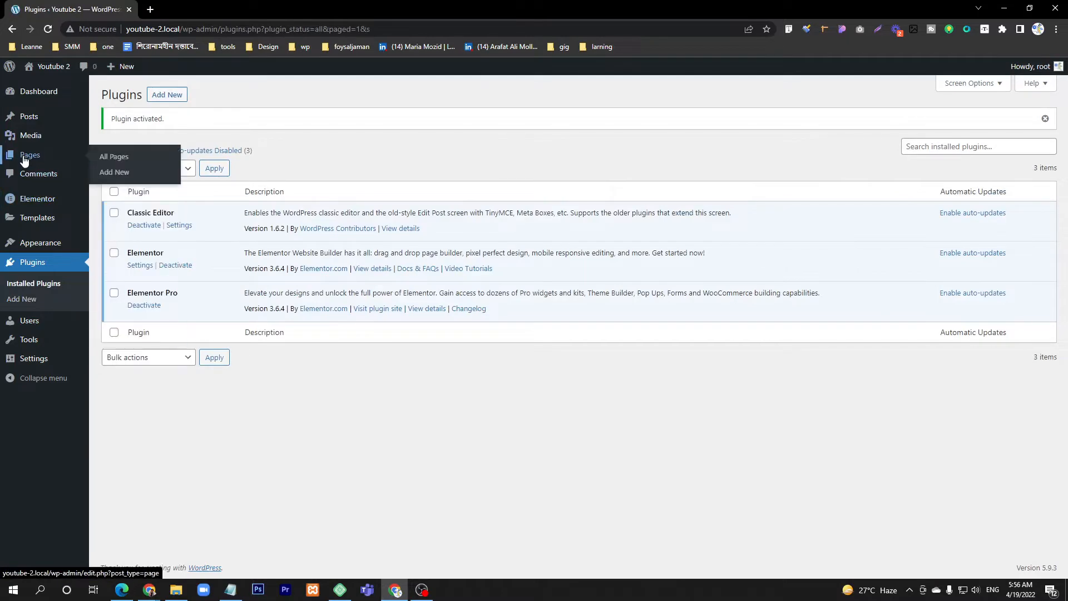
Step: Create a new page in a separate browser tab, title it "Home" and publish it
middle_click(122, 173)
click(231, 7)
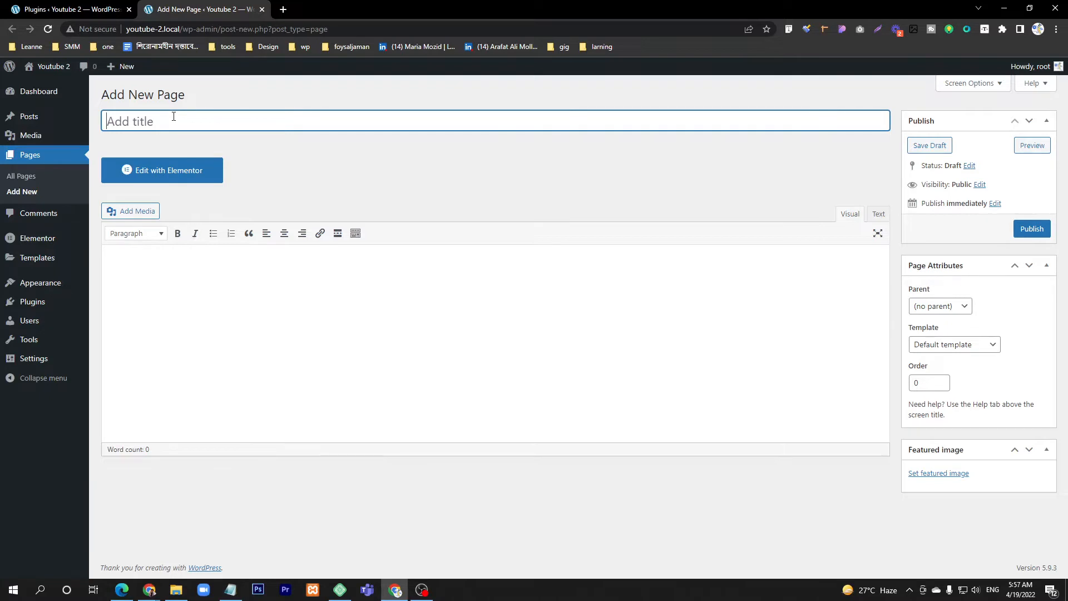
text(HOme)
key(BackSpace)
key(BackSpace)
key(BackSpace)
text(me)
click(1028, 226)
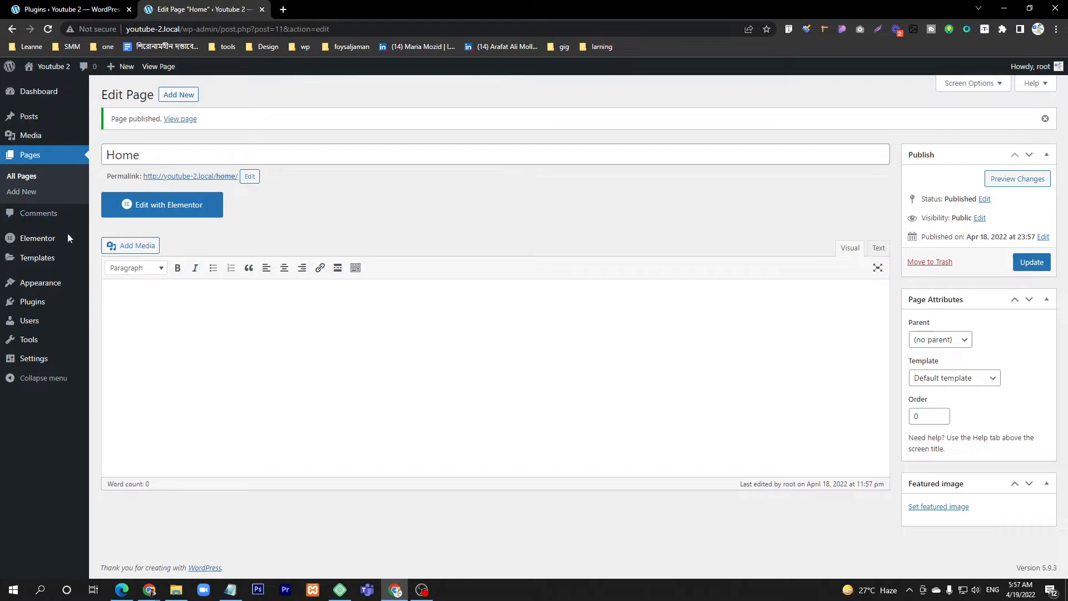
Step: Set the site's homepage to display a static page, choose Home as the homepage, and save the reading settings
mouse_move(44, 365)
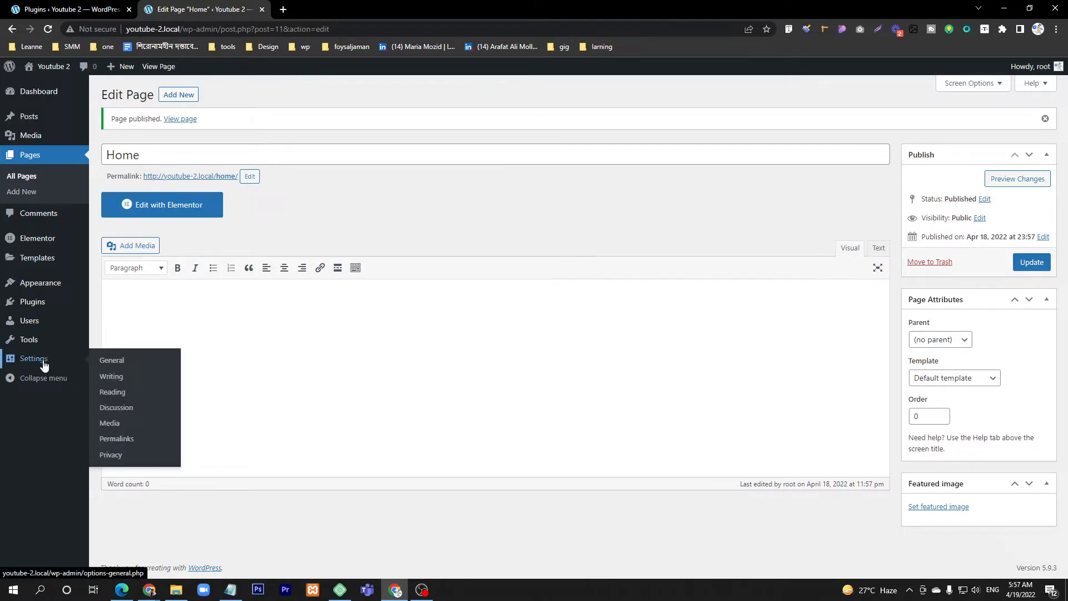
click(113, 392)
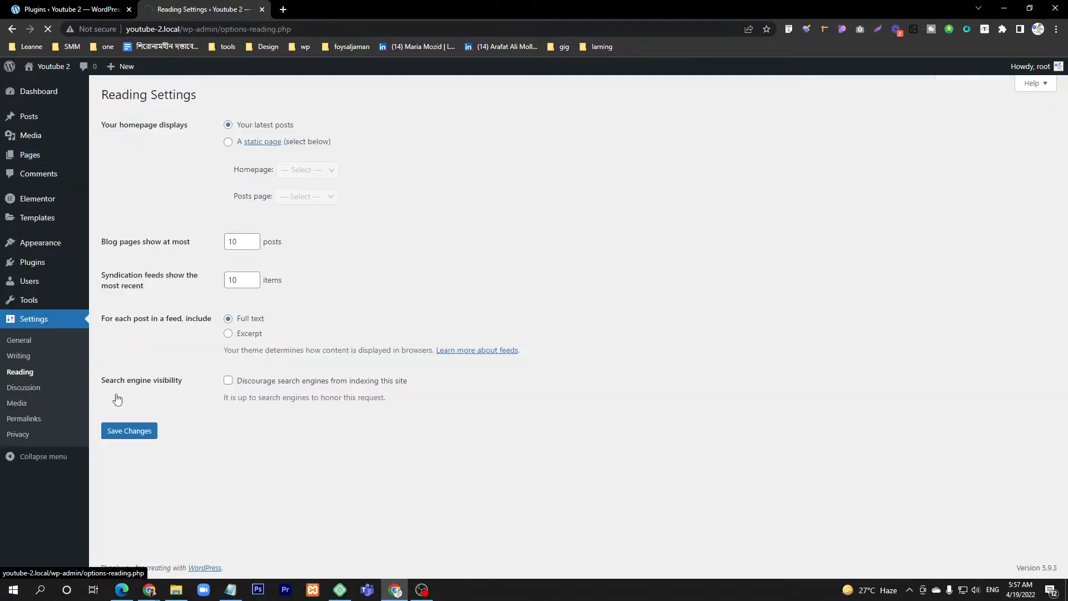
click(228, 142)
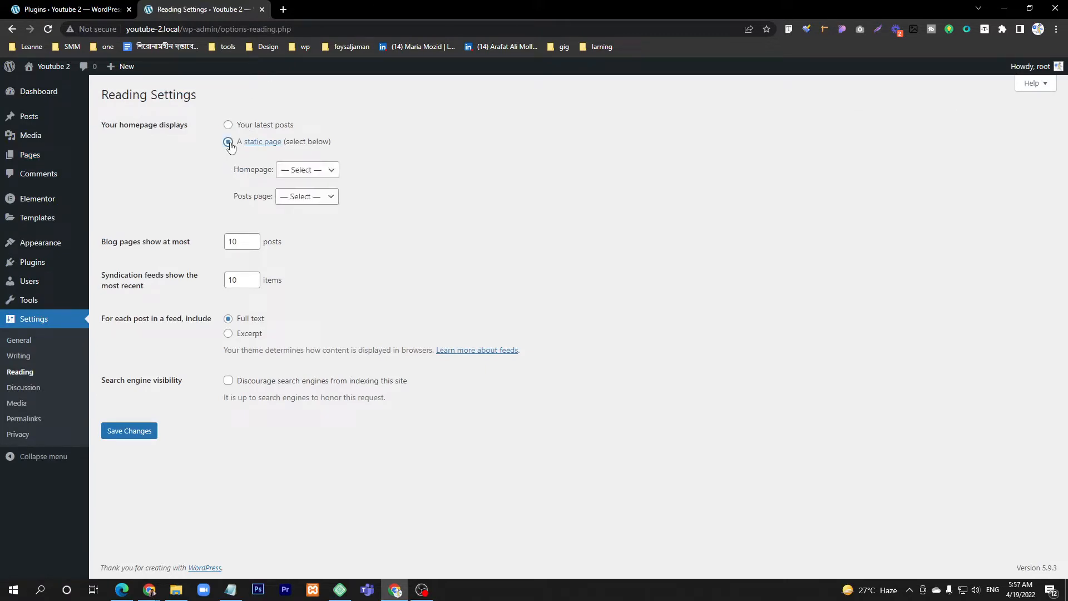
click(305, 171)
click(300, 195)
click(142, 434)
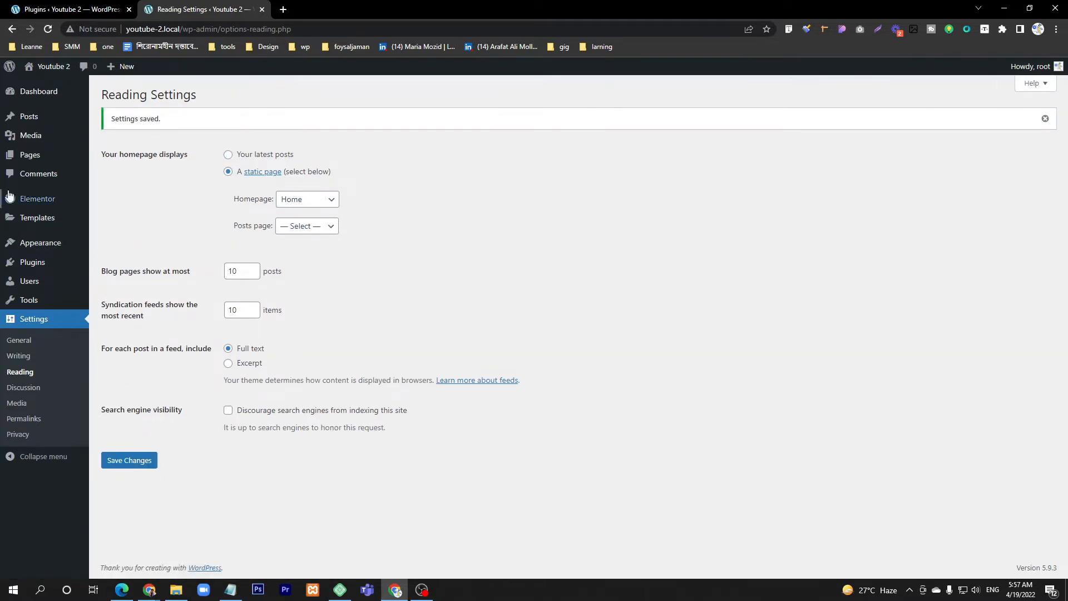
Step: Open the Home page for editing in Elementor from the list of pages and move the floating Navigator lower
mouse_move(43, 157)
click(111, 157)
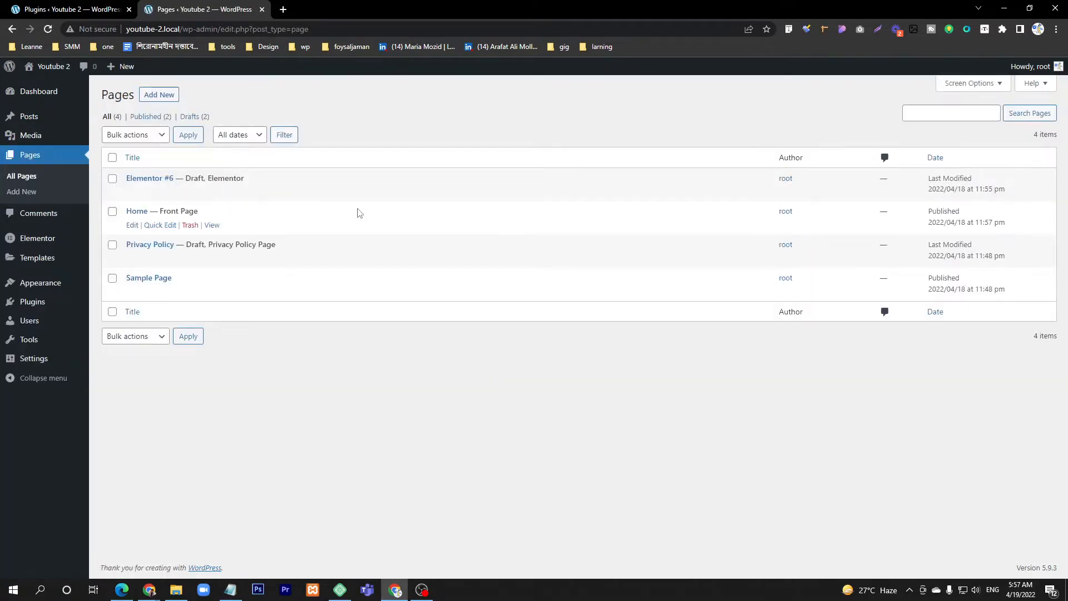
click(132, 226)
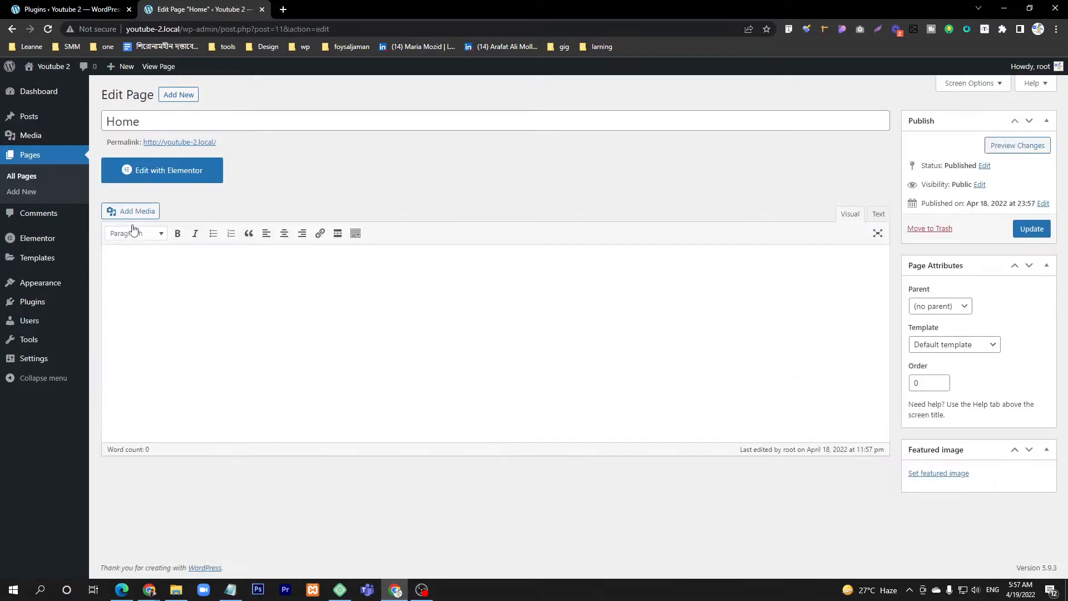
click(144, 177)
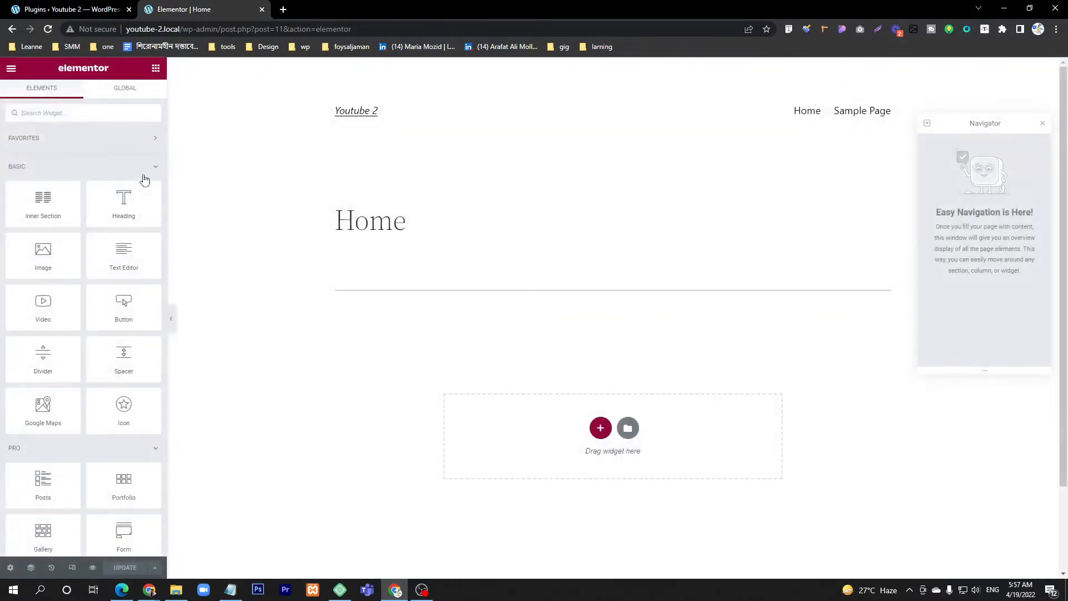
drag(991, 126, 989, 186)
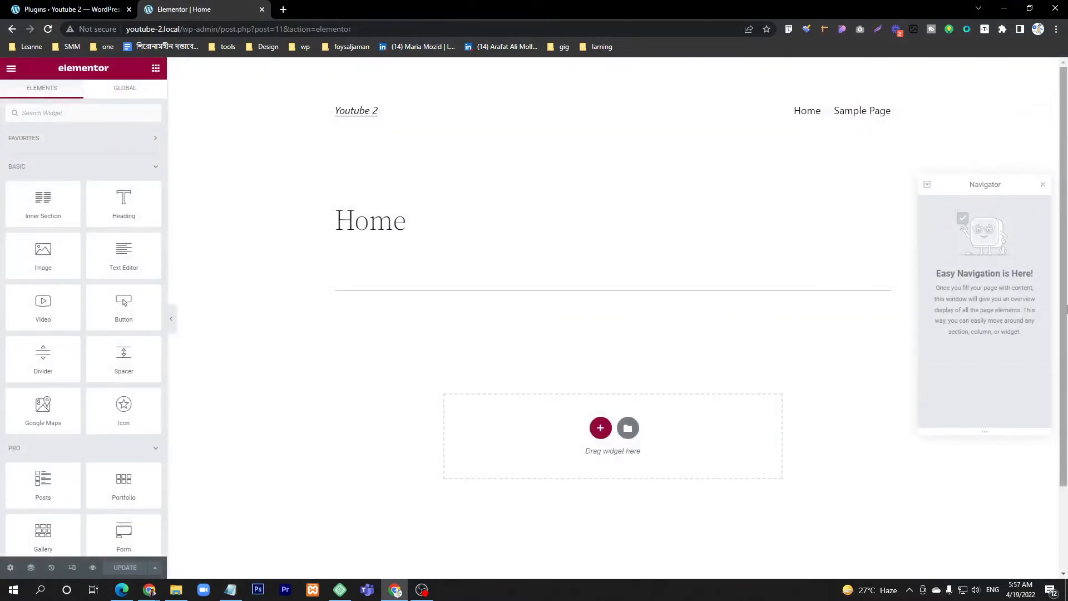
Step: Set the Home page's layout to Elementor Canvas and update the page
click(10, 569)
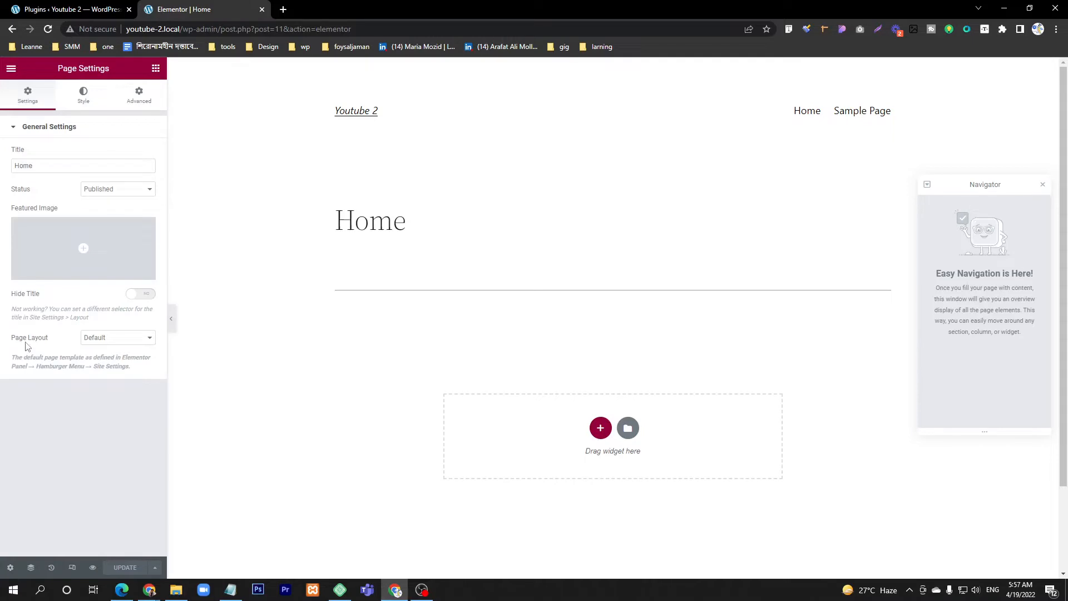
click(93, 339)
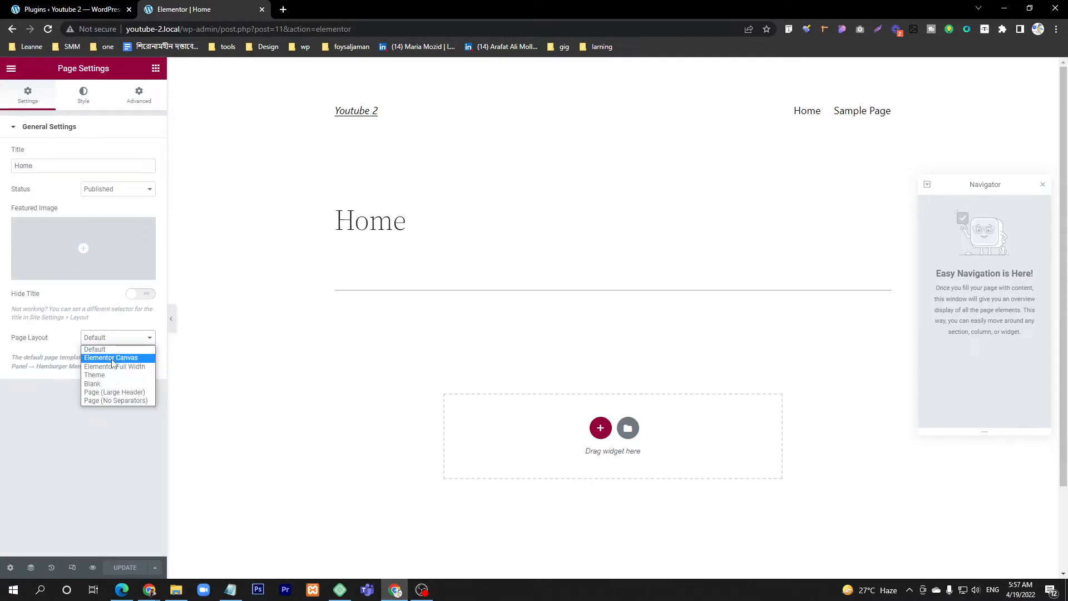
click(112, 357)
click(125, 568)
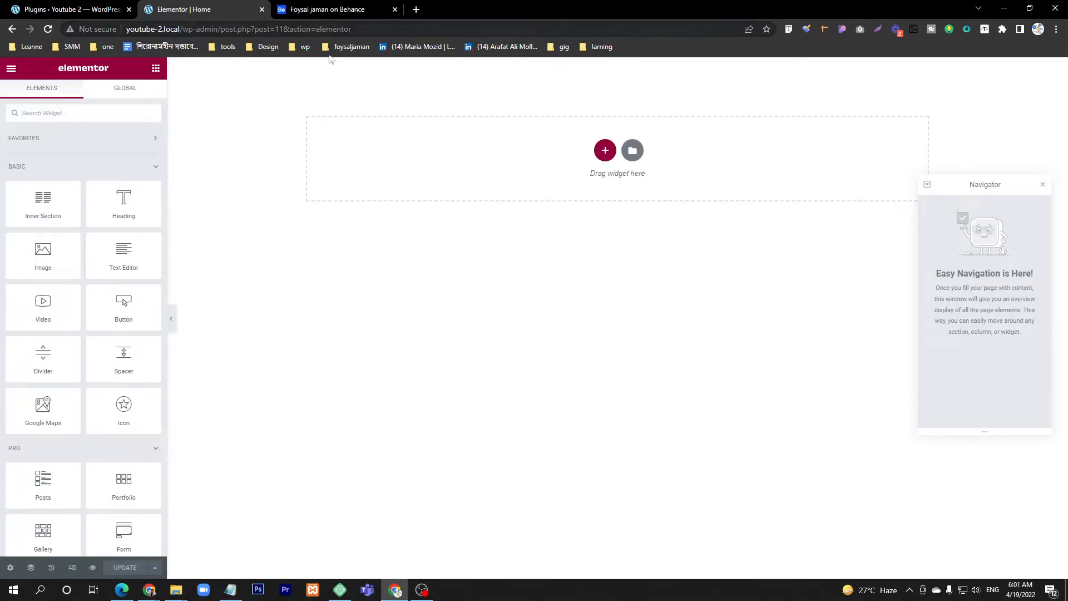
Step: Switch to the Behance project and examine the portfolio design's services, featured works, approach and testimonial sections
click(333, 8)
scroll(376, 273, down, 5)
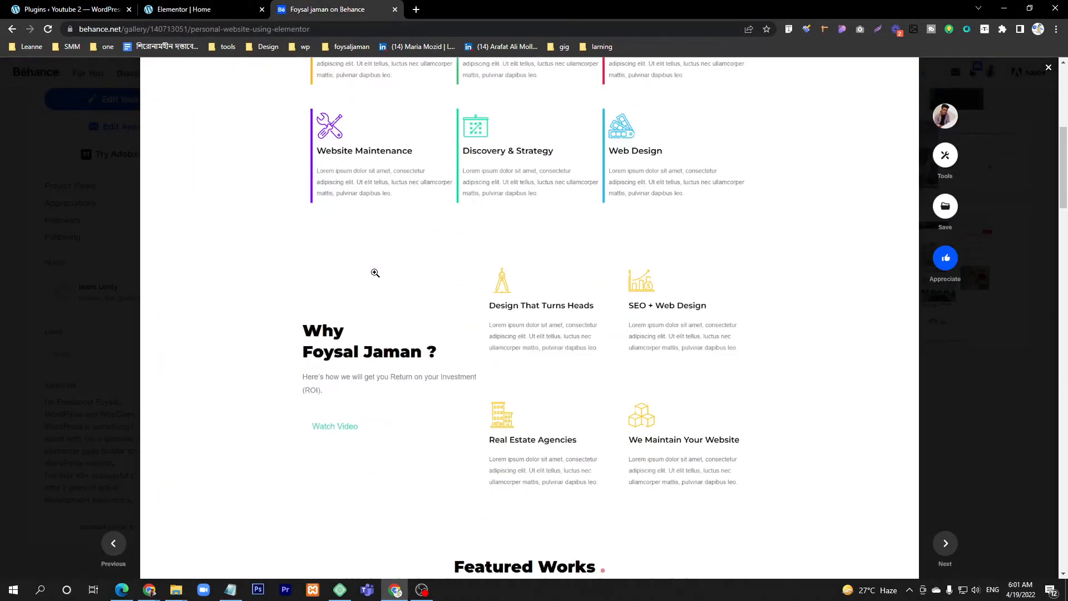
scroll(376, 273, up, 7)
scroll(375, 273, down, 6)
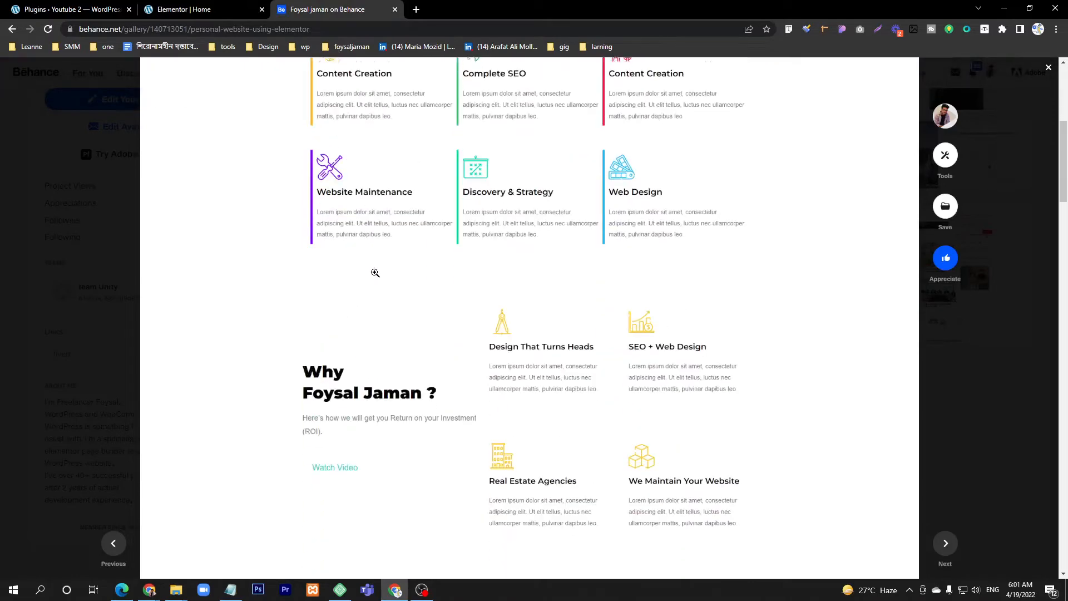
scroll(376, 273, down, 5)
scroll(376, 273, down, 6)
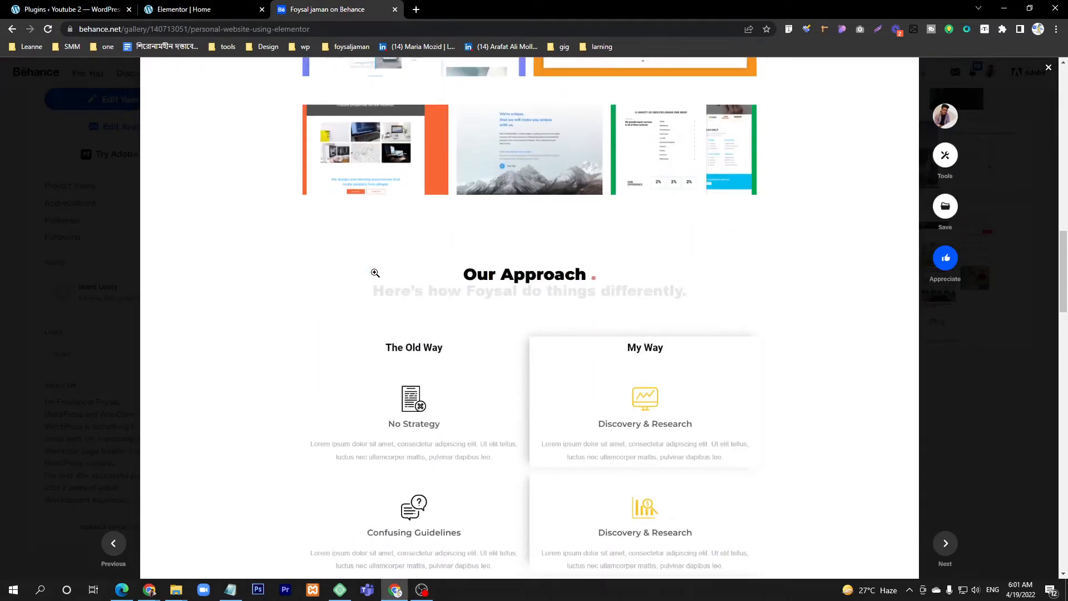
scroll(376, 272, down, 6)
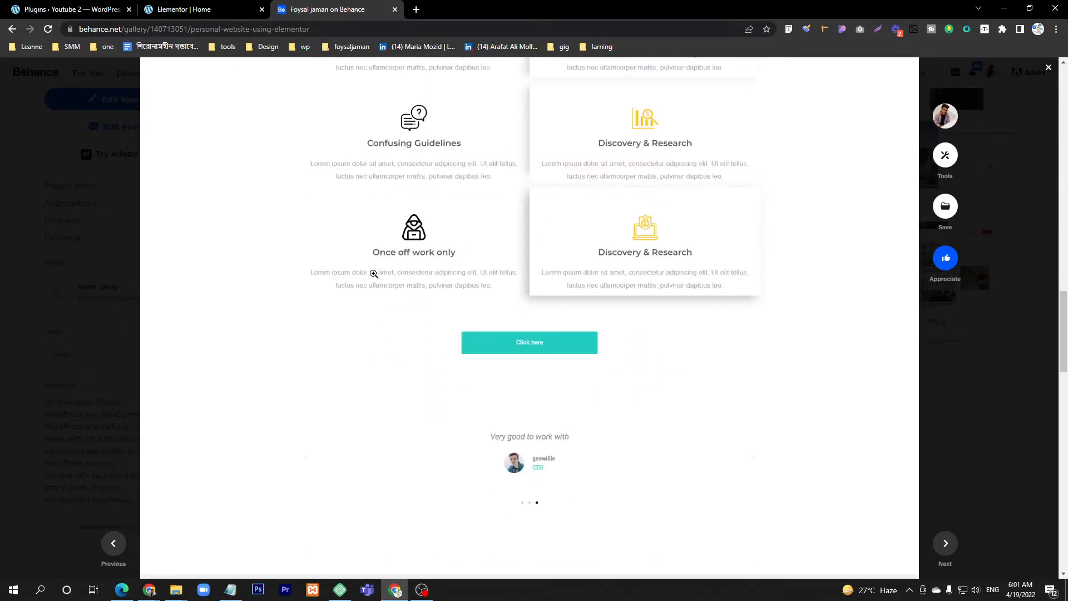
scroll(374, 274, up, 20)
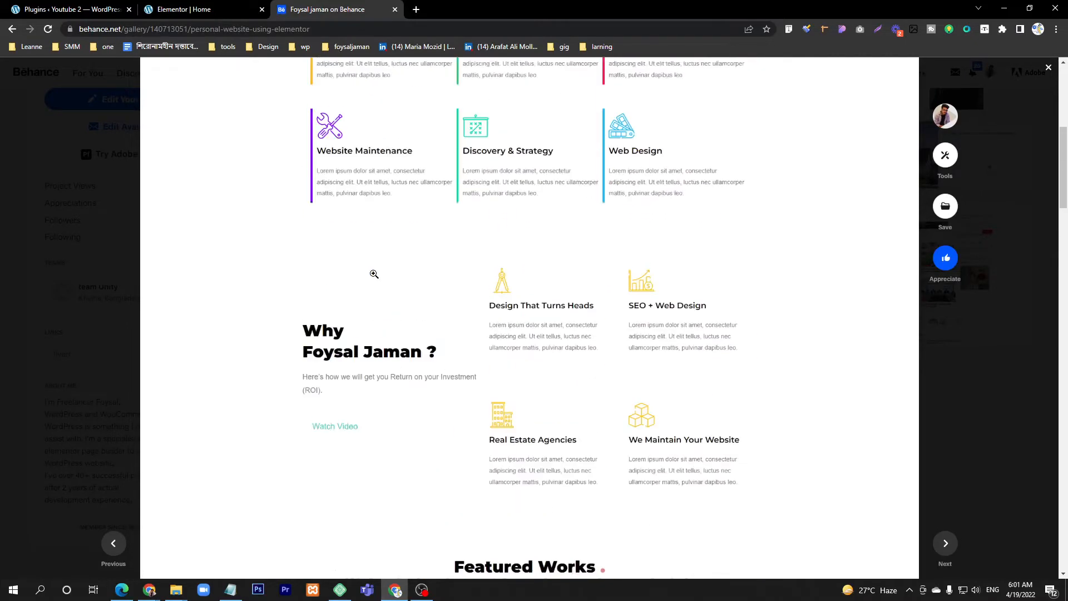
scroll(374, 273, up, 1)
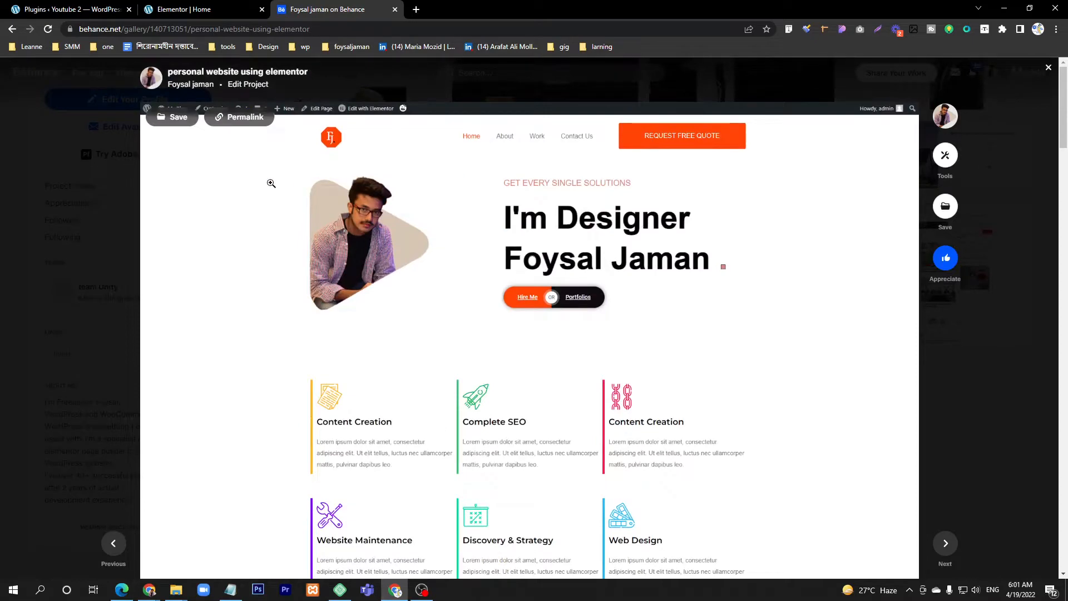
Step: View the portfolio design image at full size and examine its layout from the header to the footer
click(357, 171)
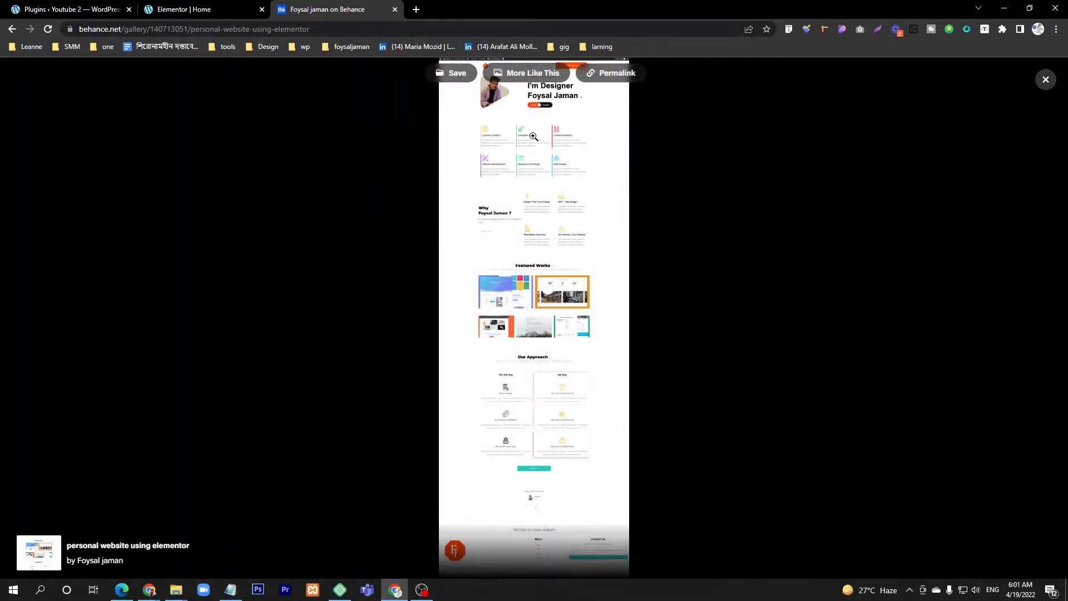
click(566, 227)
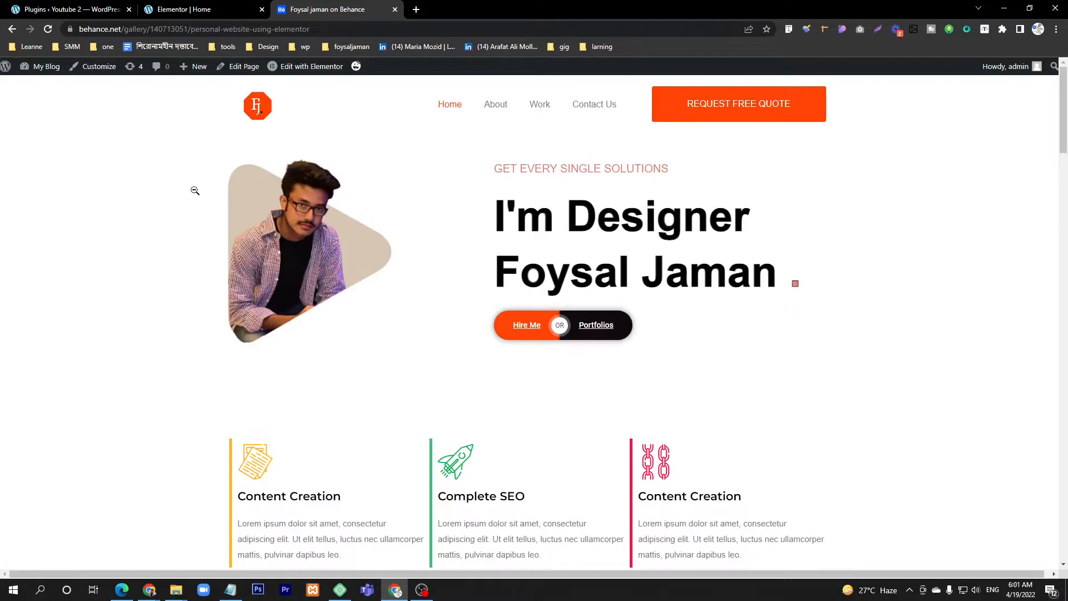
scroll(224, 225, down, 20)
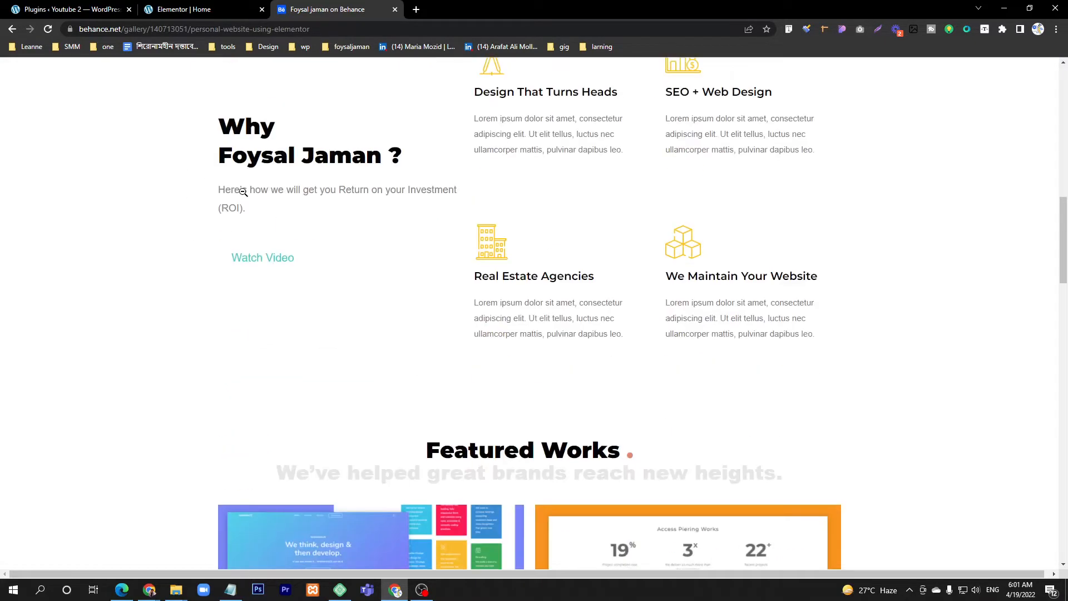
scroll(230, 361, down, 5)
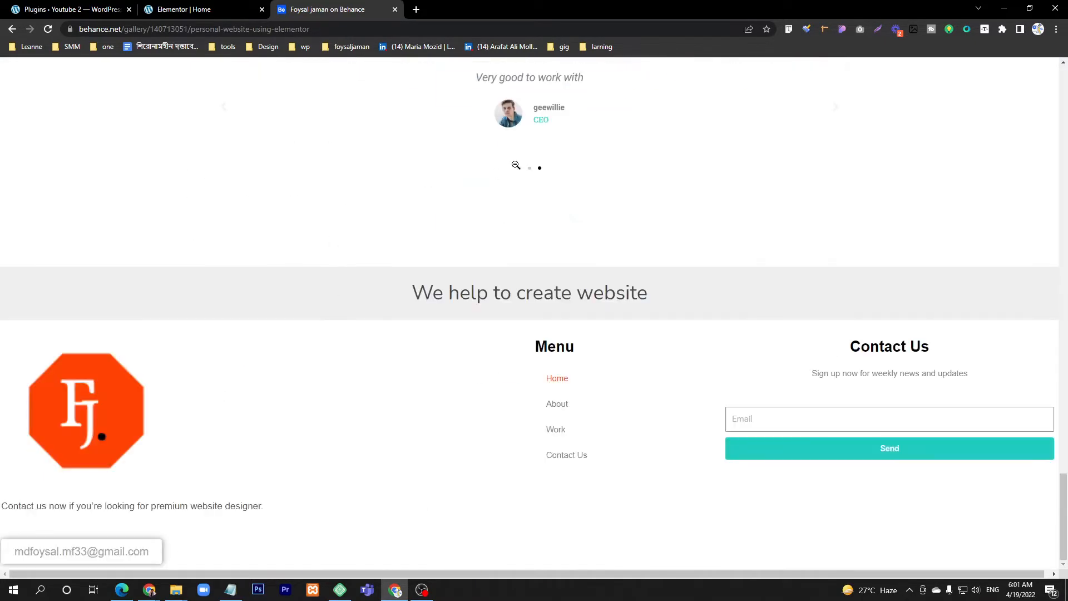
click(562, 145)
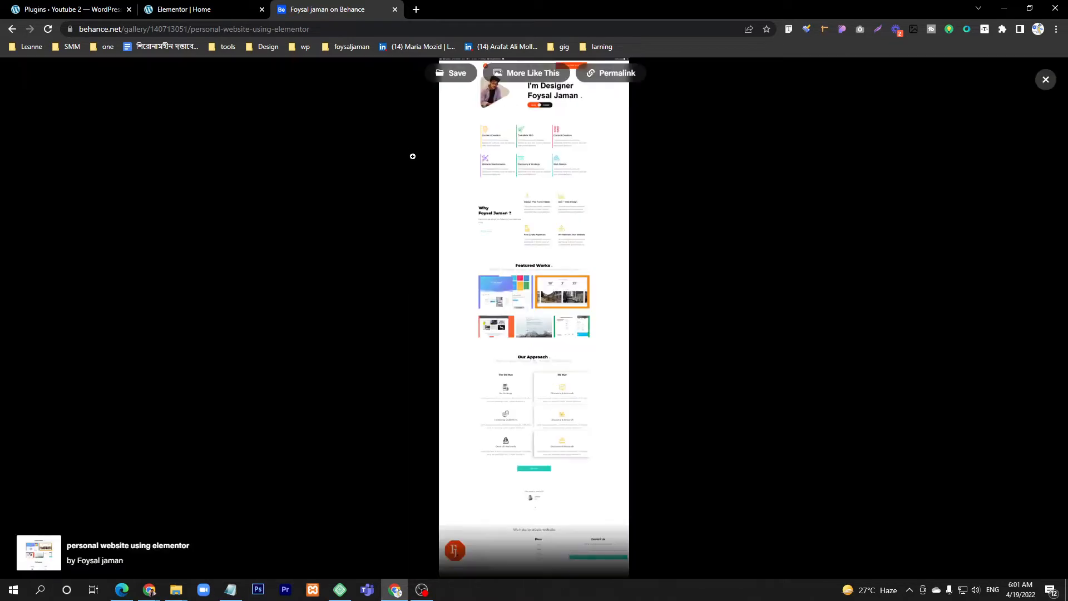
click(508, 149)
scroll(490, 167, up, 20)
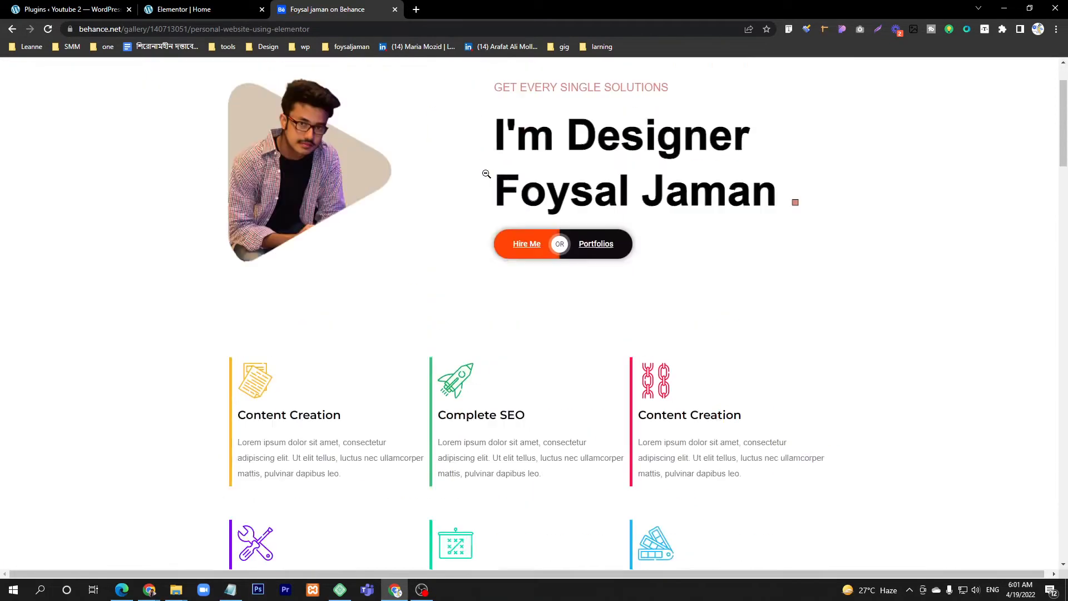
scroll(486, 174, up, 2)
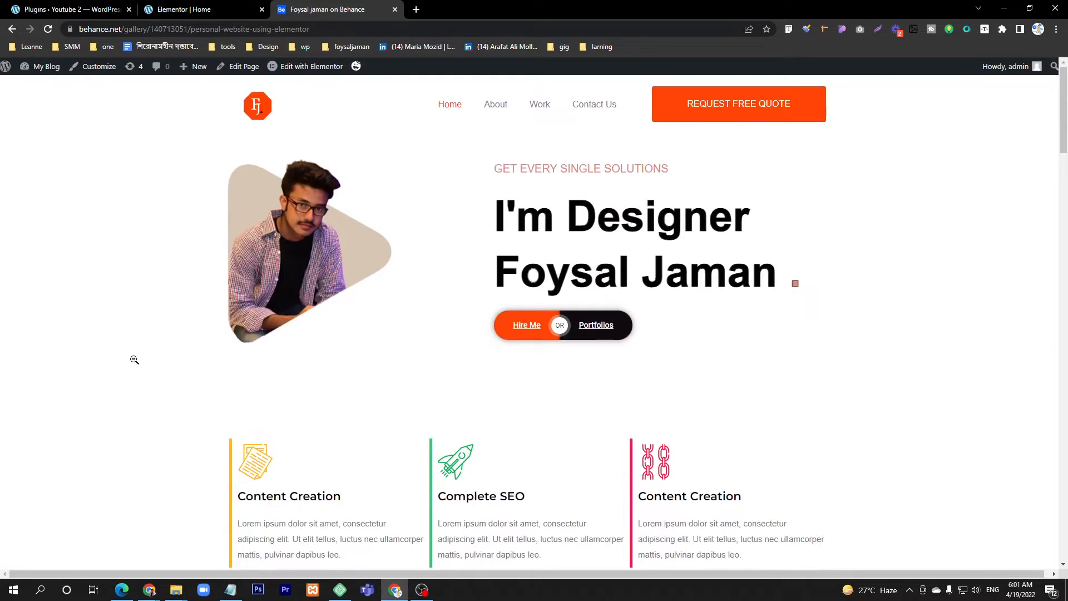
Step: Return to the Elementor editor and add a single-column section with its content width set to Full Width
click(190, 9)
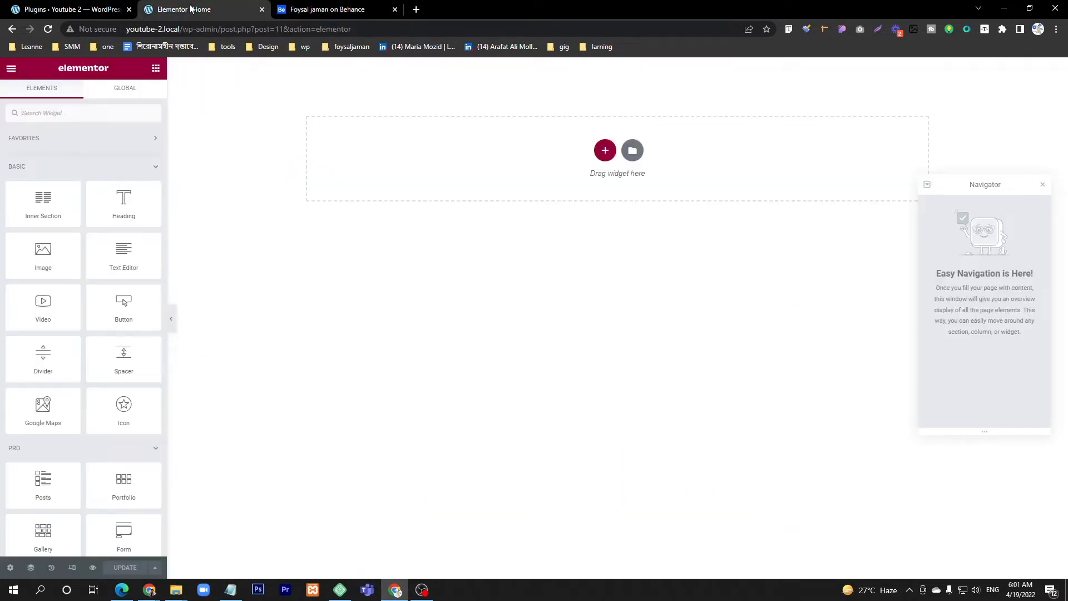
click(606, 155)
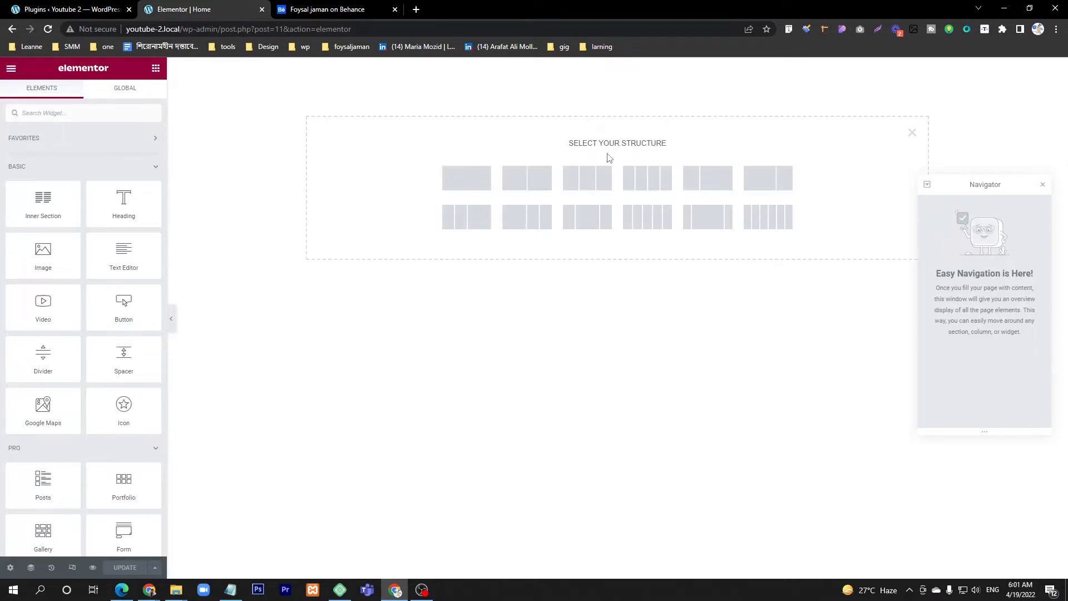
click(469, 185)
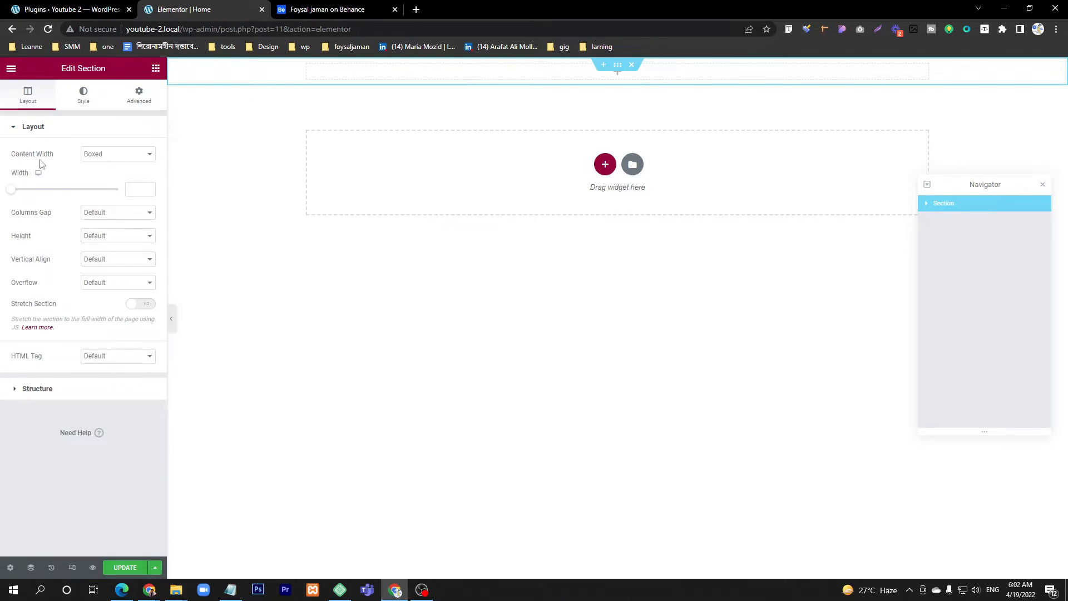
click(103, 158)
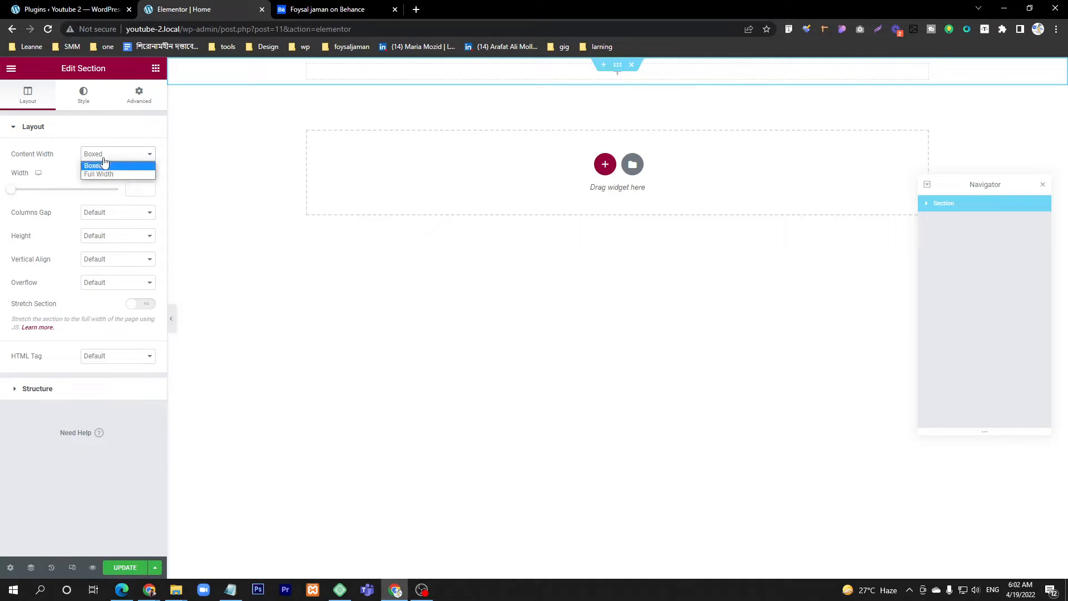
click(100, 174)
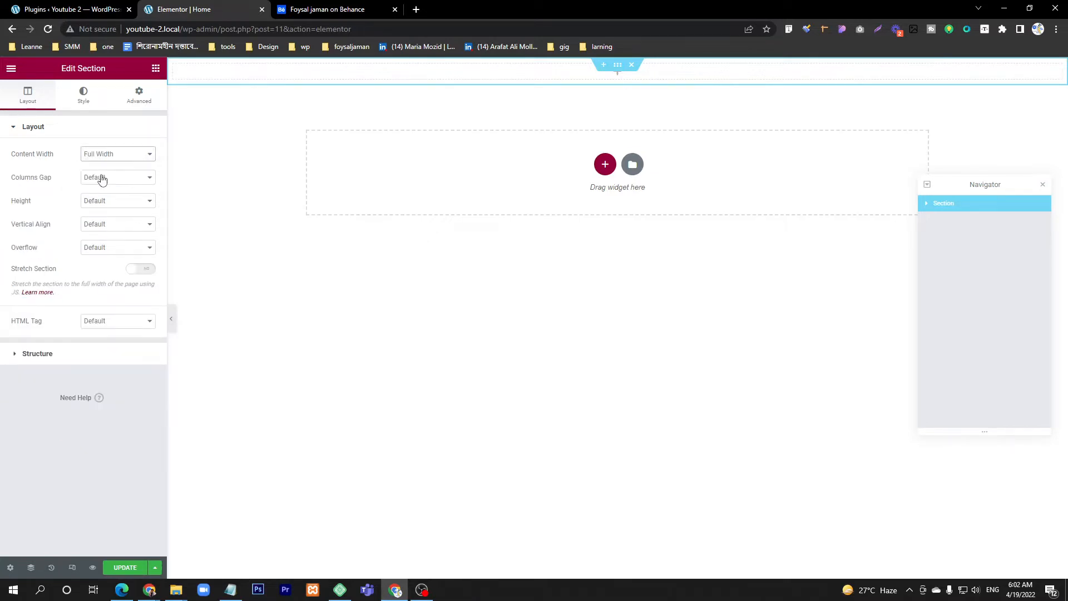
Step: Check the header in the Behance design and place a two-column Inner Section inside the full-width section
click(334, 9)
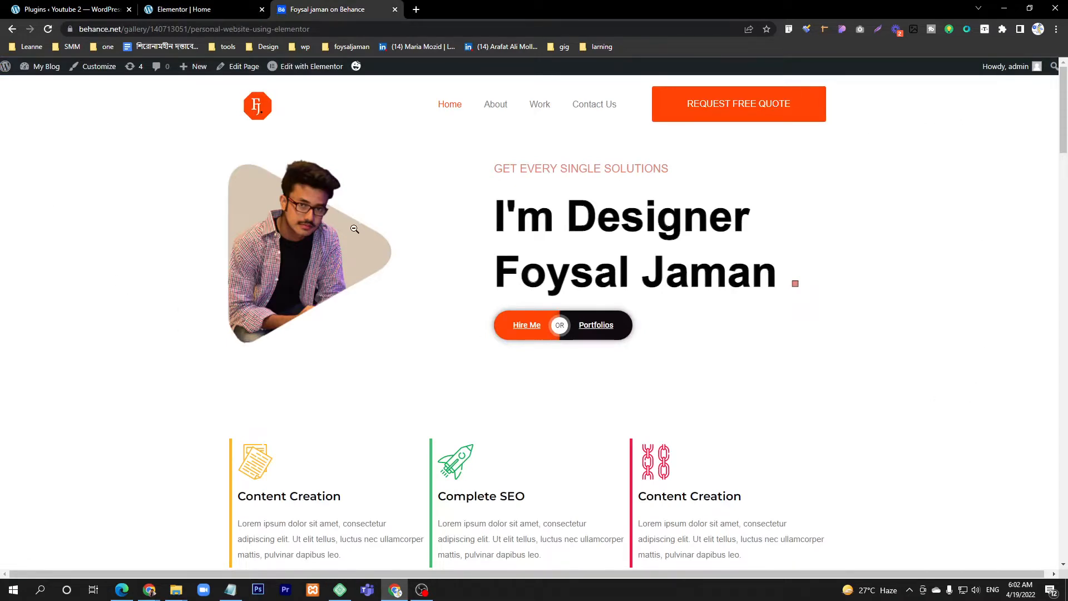
click(222, 10)
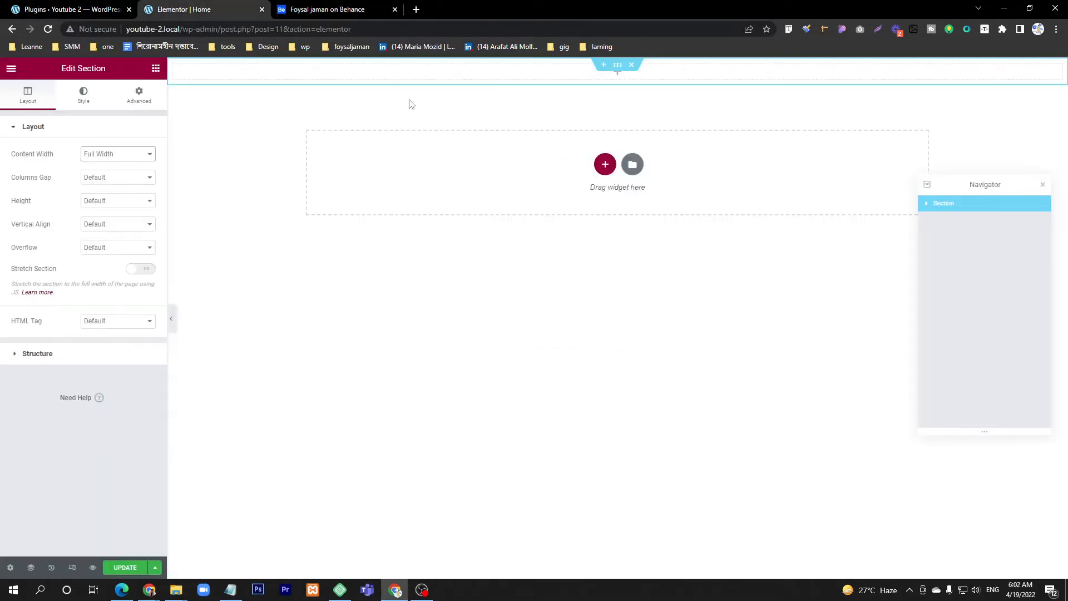
click(157, 70)
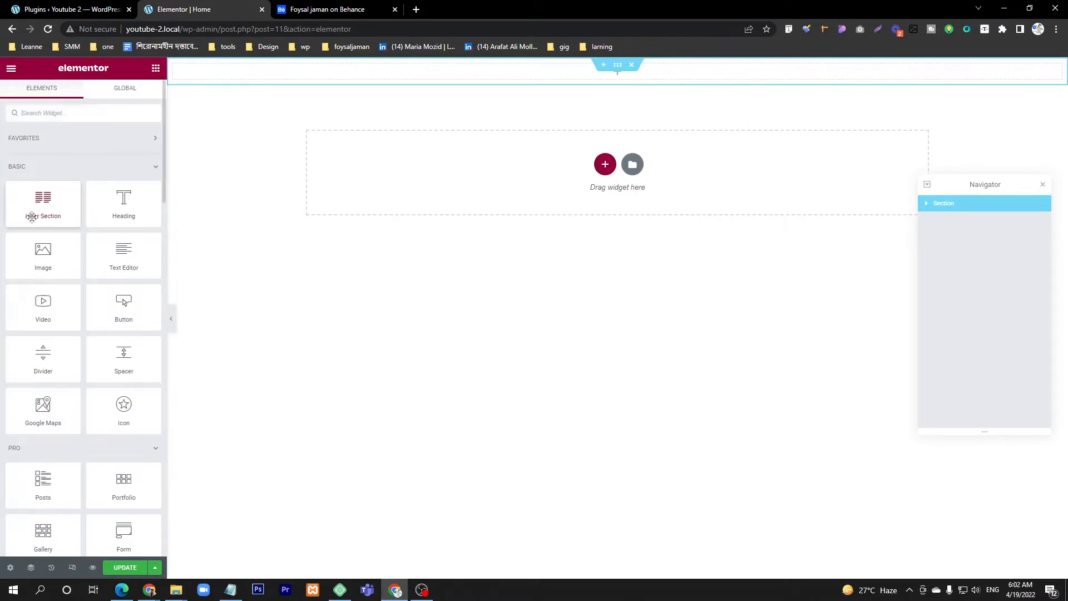
drag(32, 217, 486, 76)
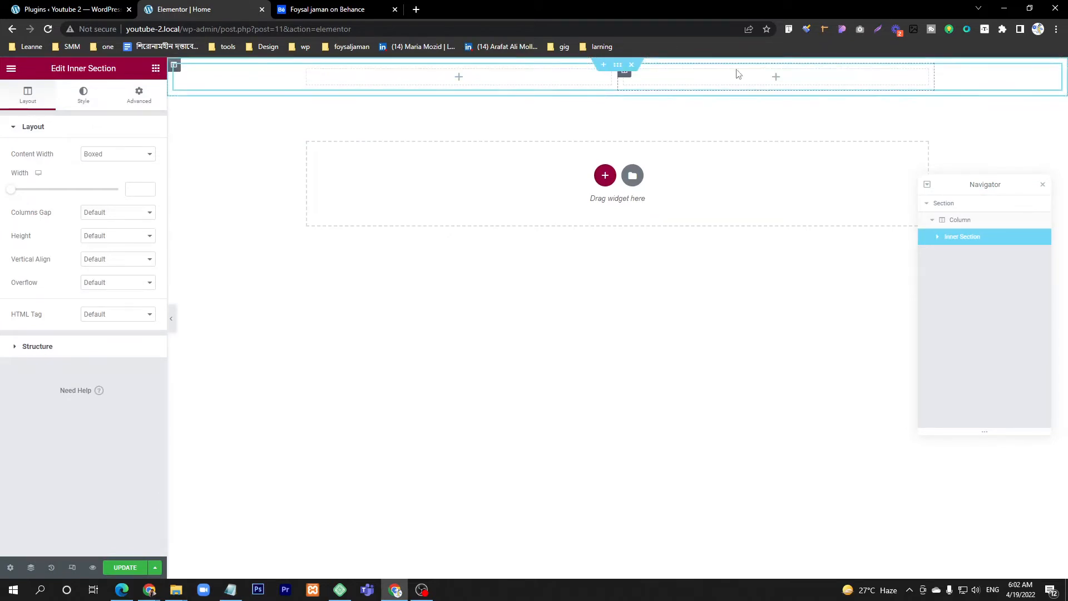
Step: Add an Image widget to the first column of the inner section and compare it with the Behance header
click(461, 81)
drag(41, 259, 486, 78)
click(326, 11)
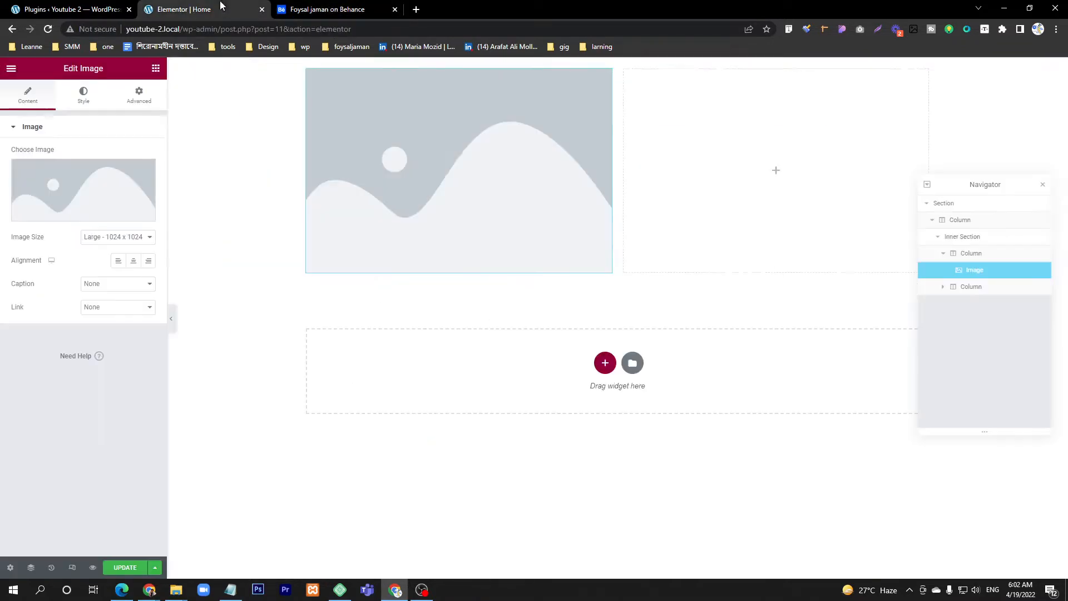
click(206, 9)
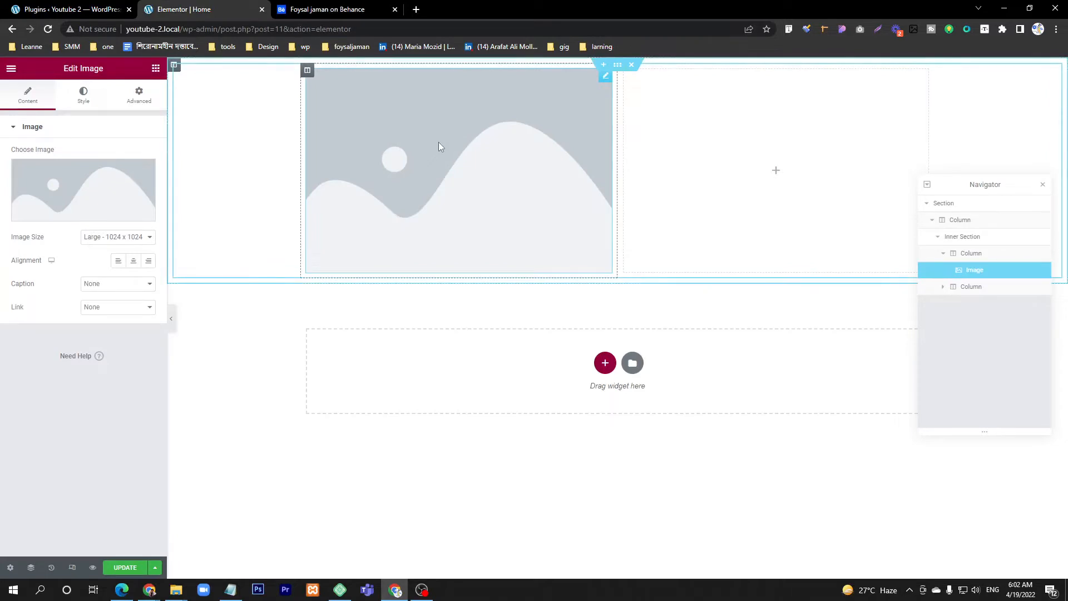
Step: Check the hero photo in the Behance design and insert the cutout profile photo into the Image widget
click(314, 12)
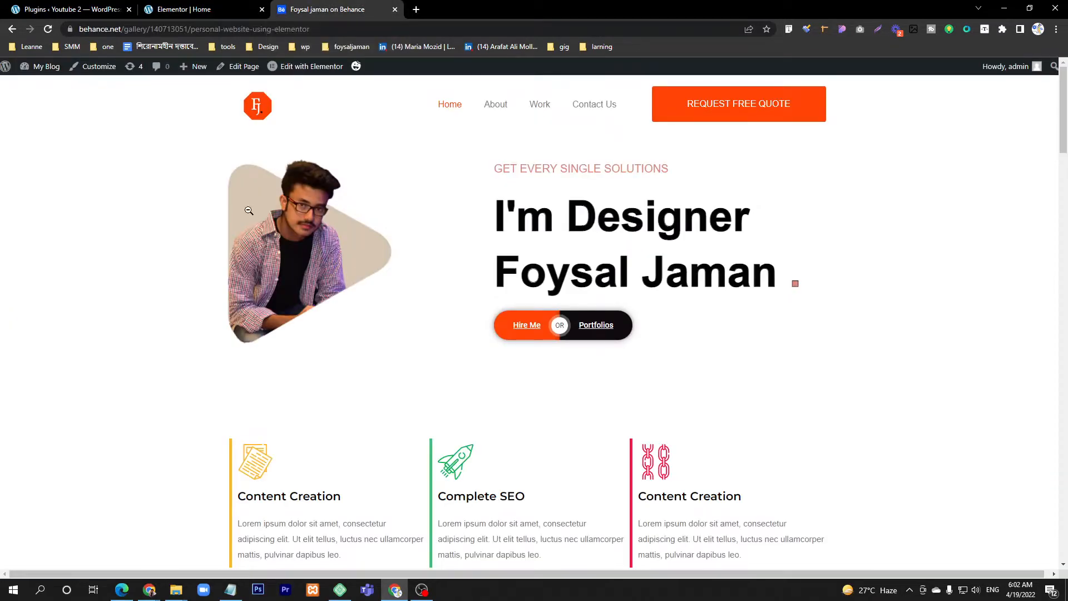
click(184, 10)
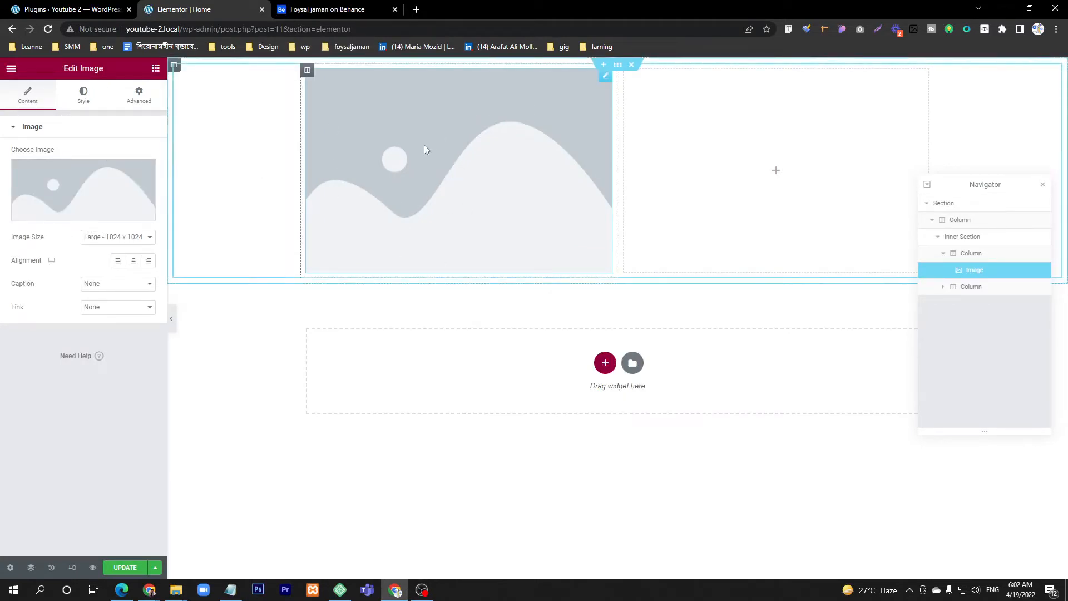
click(65, 199)
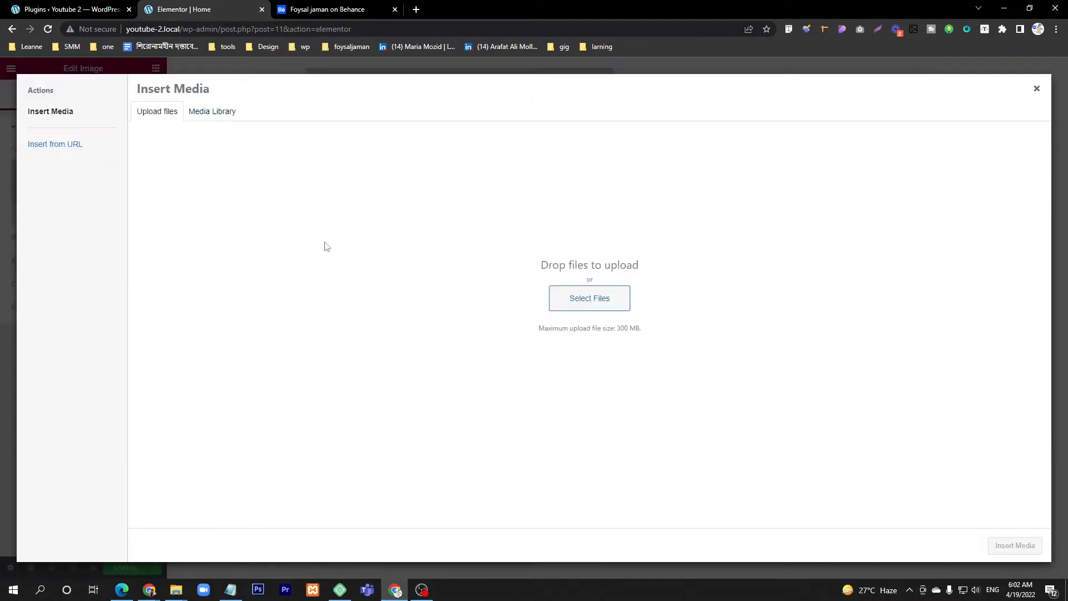
click(582, 299)
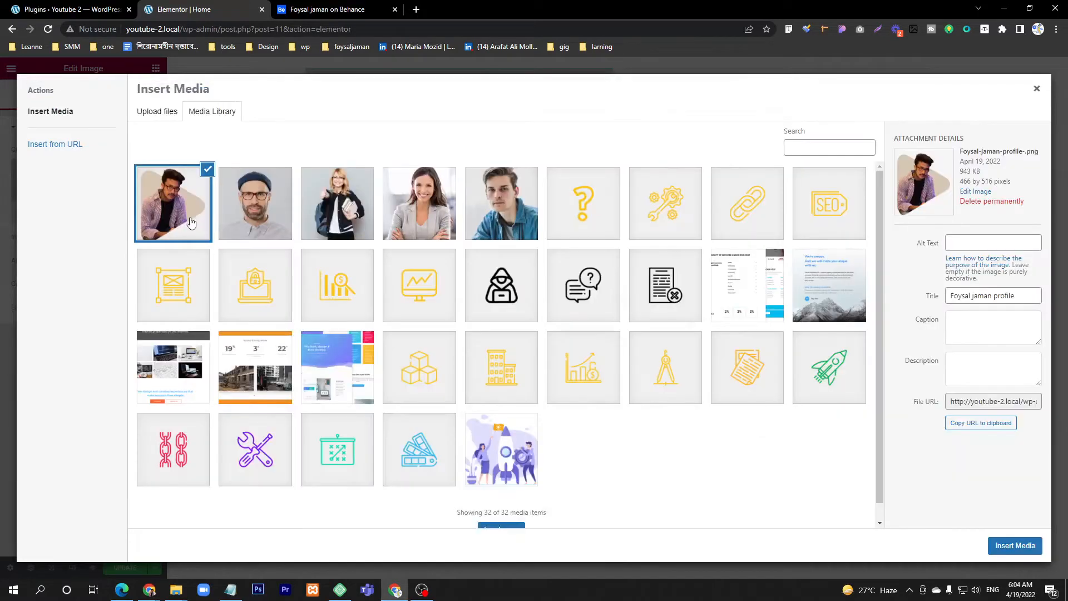
click(1010, 546)
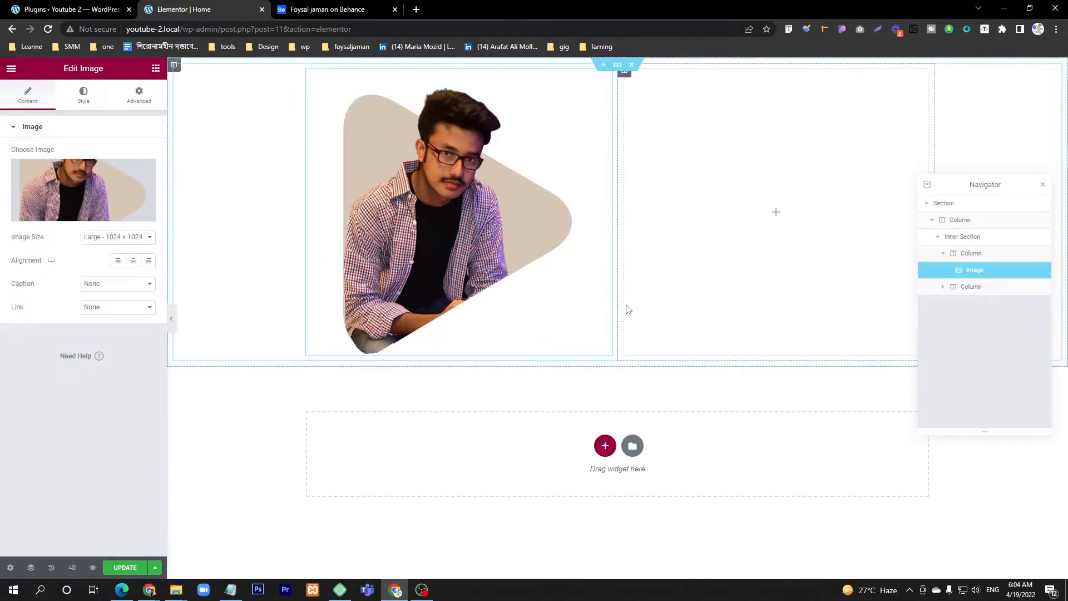
Step: Set the profile image's width to 30% and compare it with the hero section in the Behance design
click(83, 103)
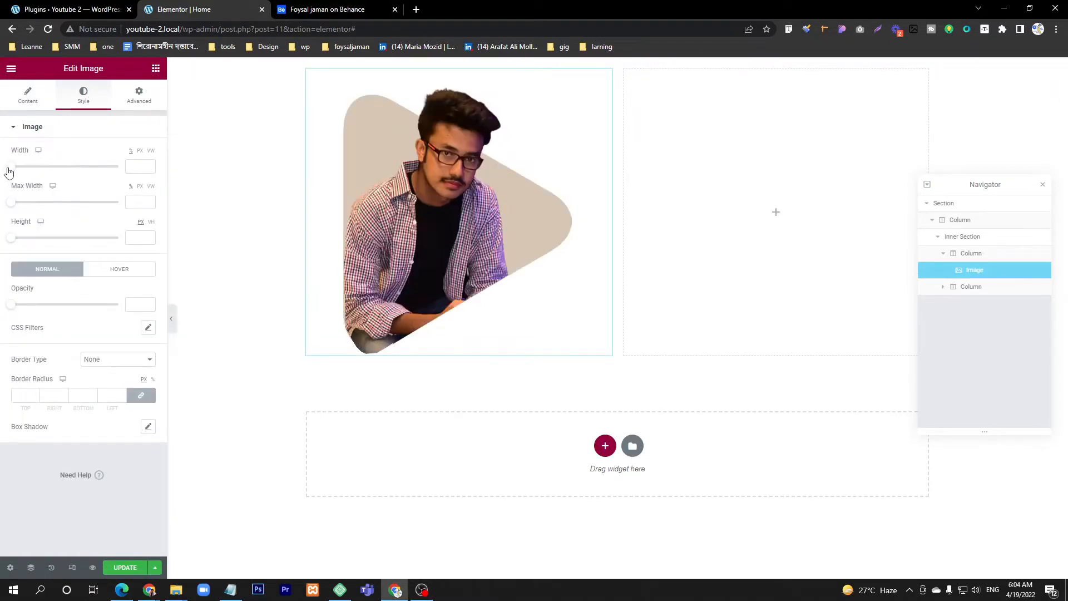
drag(9, 168, 40, 172)
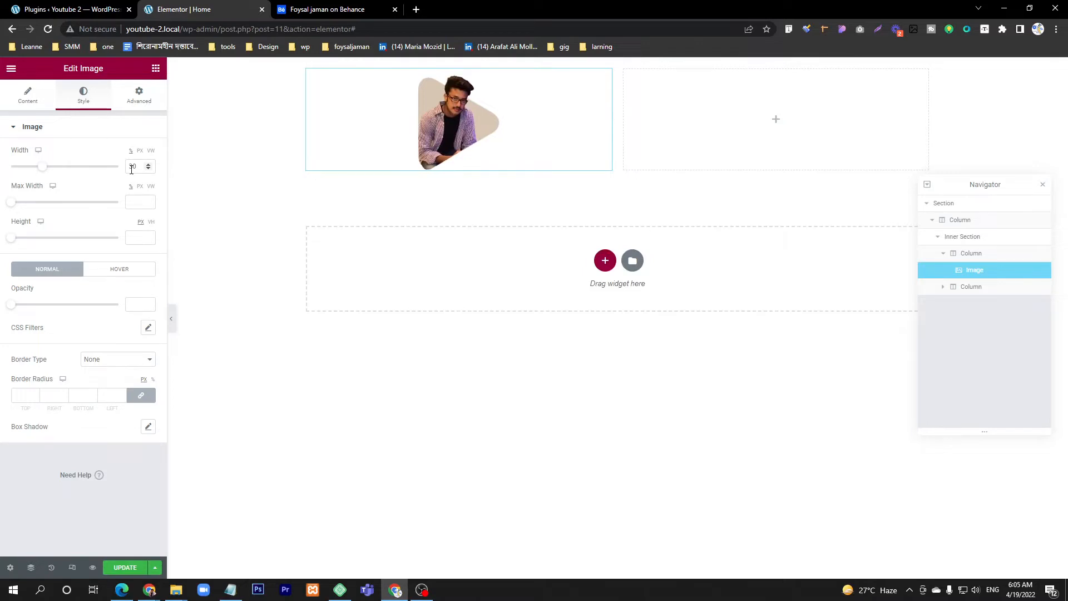
click(322, 11)
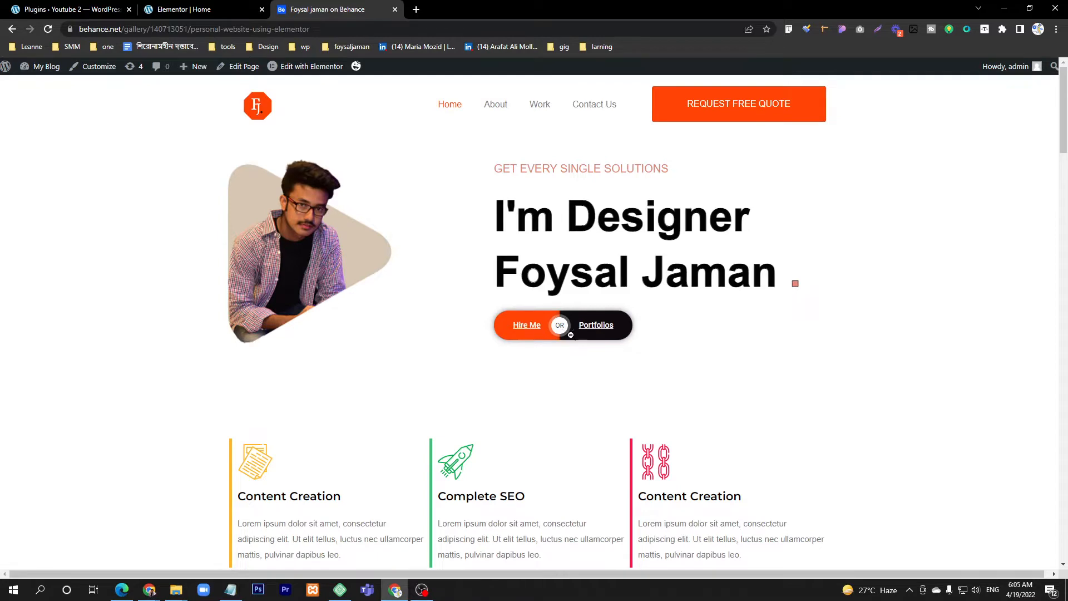
click(212, 9)
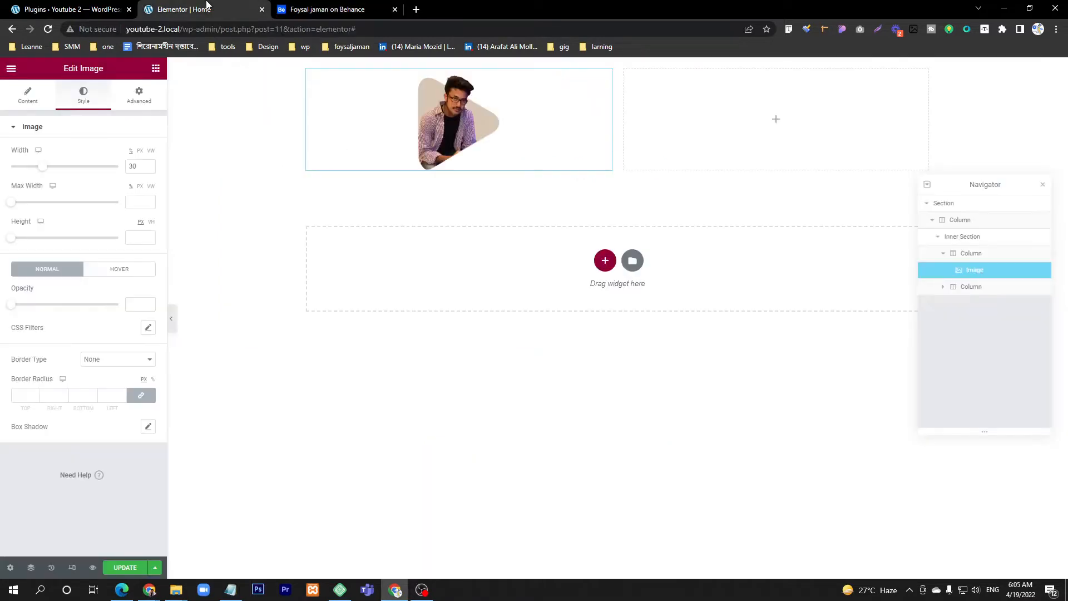
Step: Add a Heading widget to the second column with the title "Get Every Single Soluation", checking the wording in the Behance design
click(155, 68)
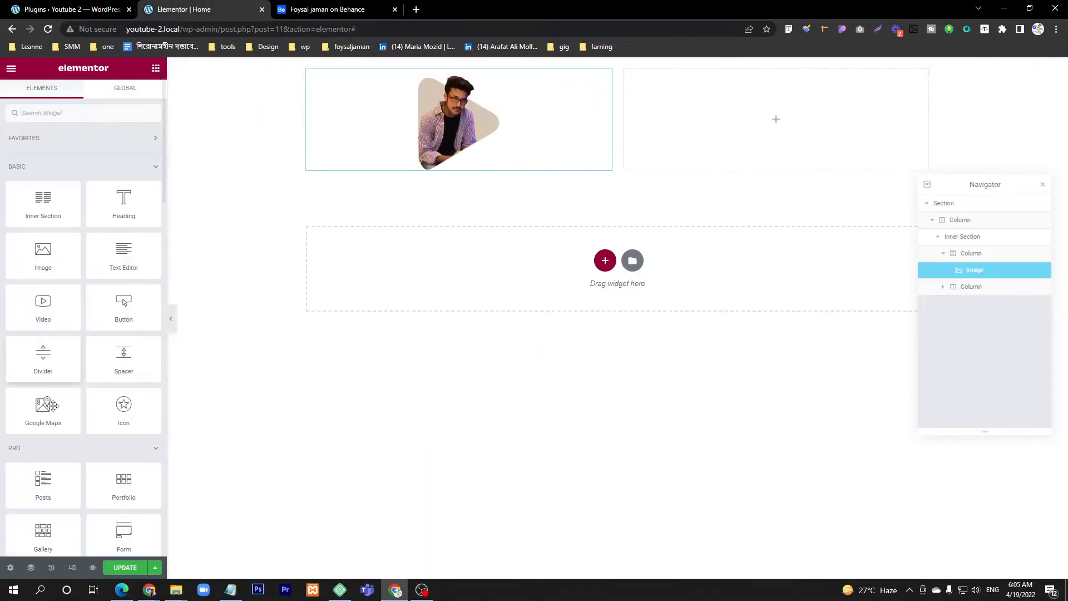
drag(127, 212, 756, 111)
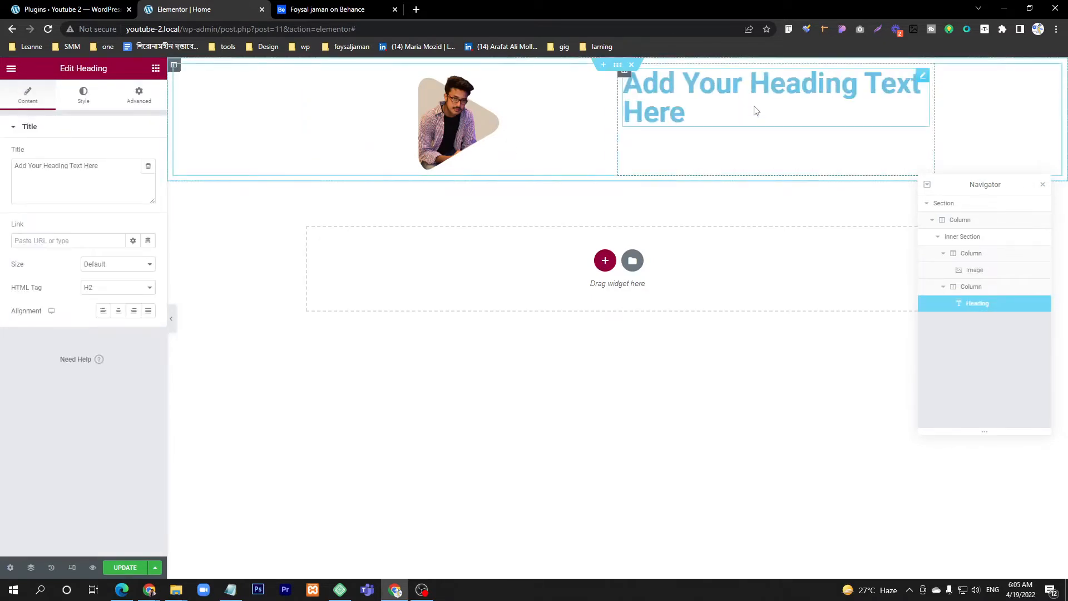
triple_click(82, 176)
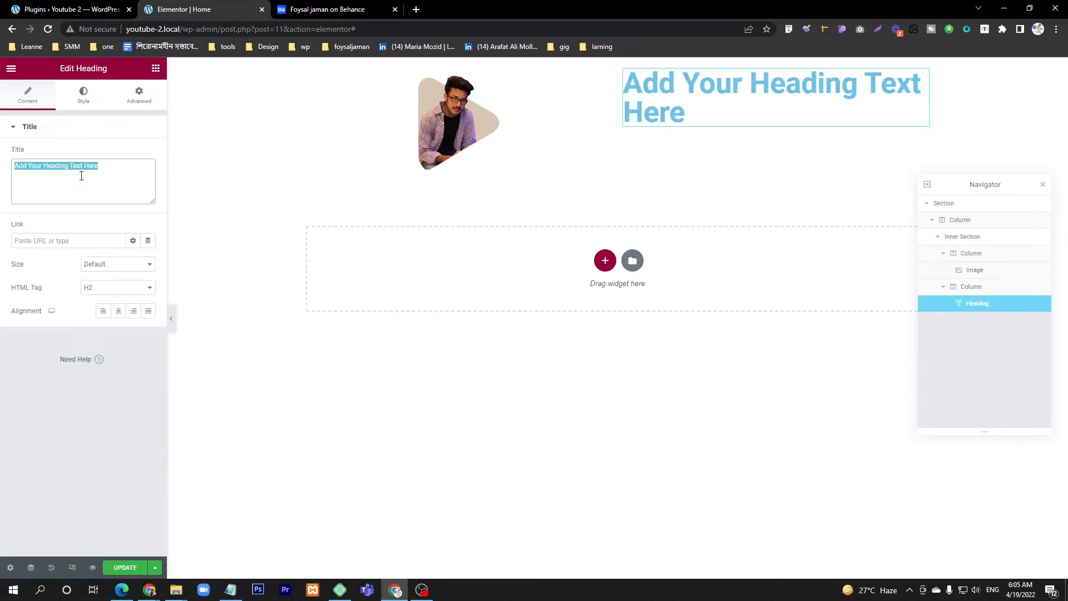
click(329, 9)
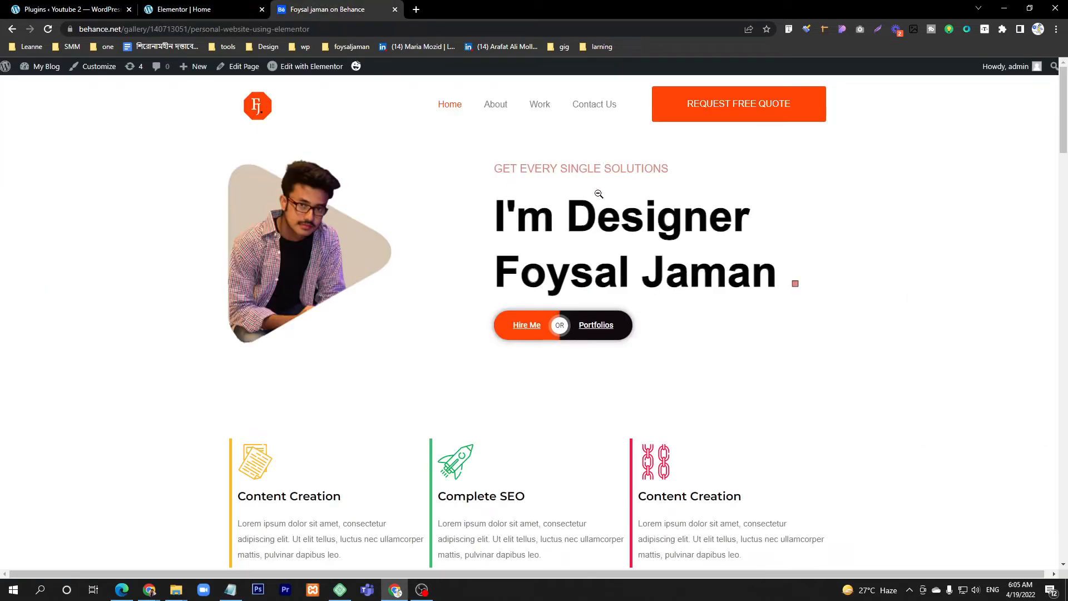
click(200, 9)
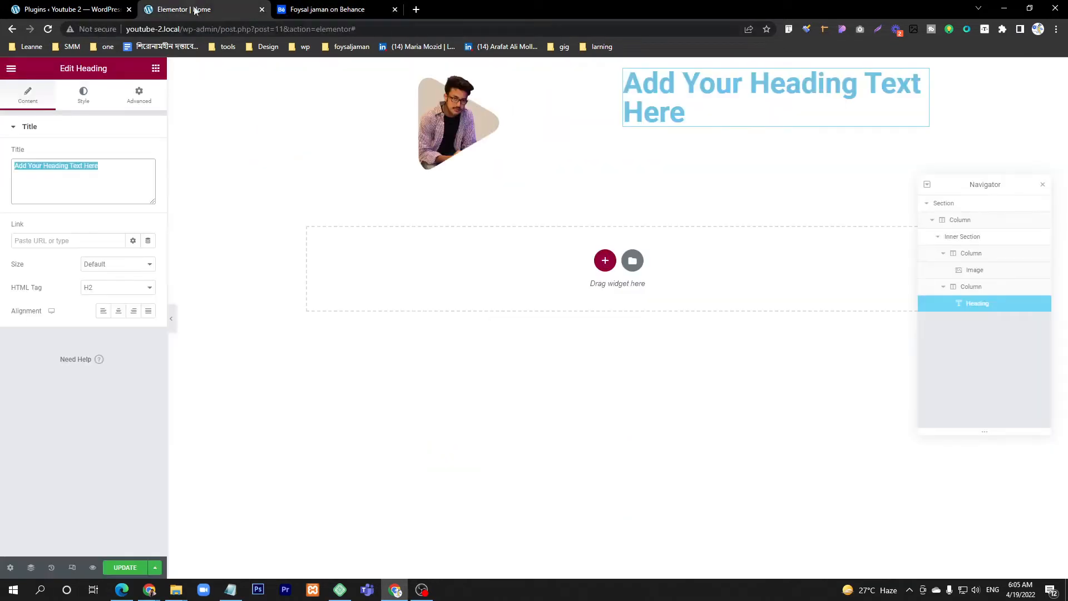
click(94, 177)
key(ctrl+a)
text(Get Every Single Soluation)
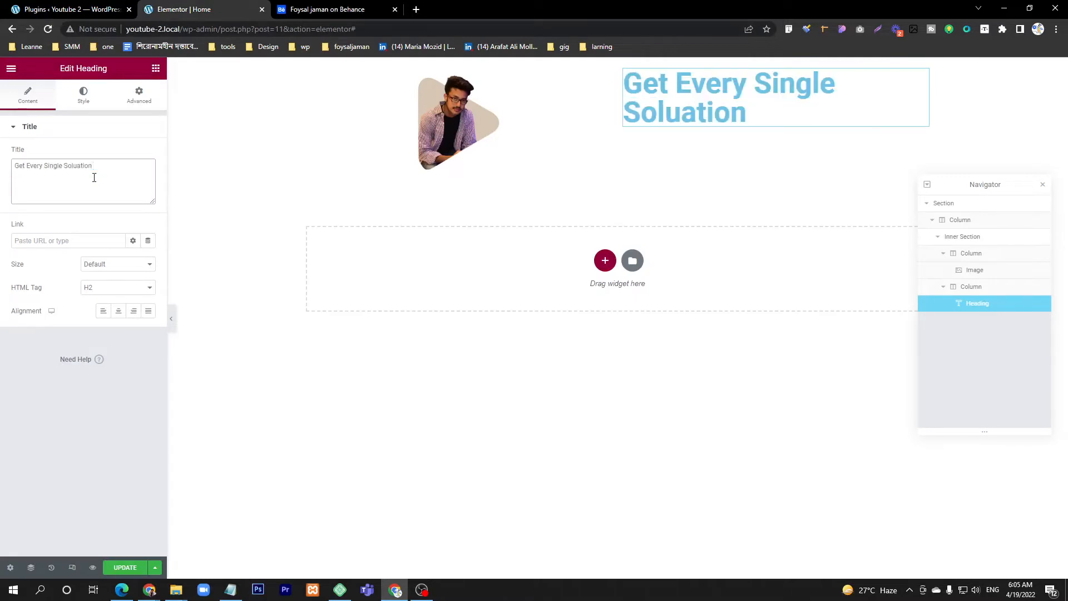
Step: Open the heading's text color for editing and sample the "GET EVERY SINGLE SOLUTIONS" color in the Behance design with the desktop pixel color picker
click(84, 100)
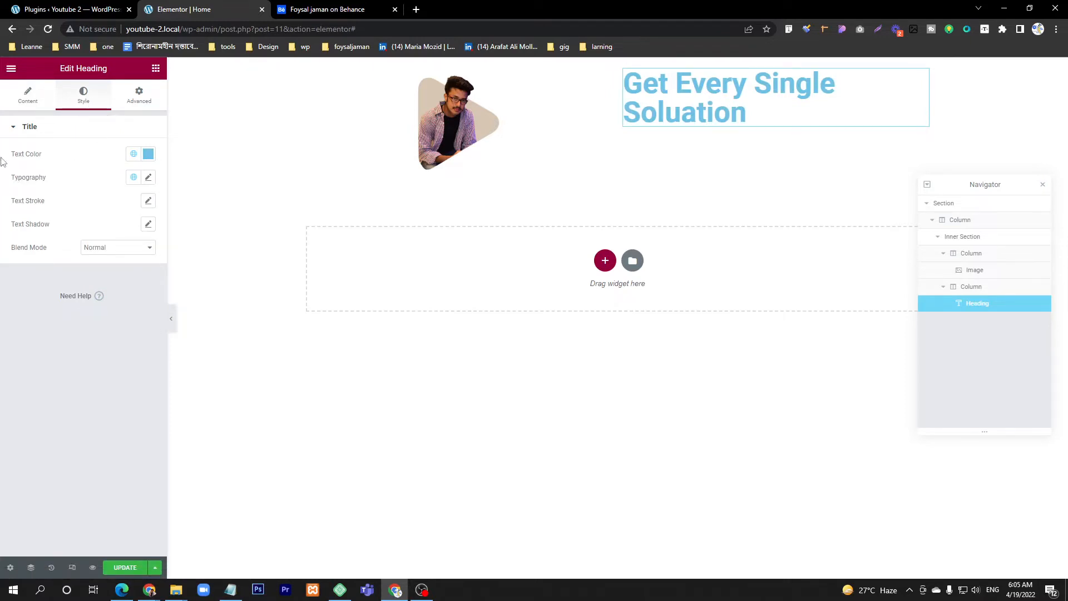
click(148, 156)
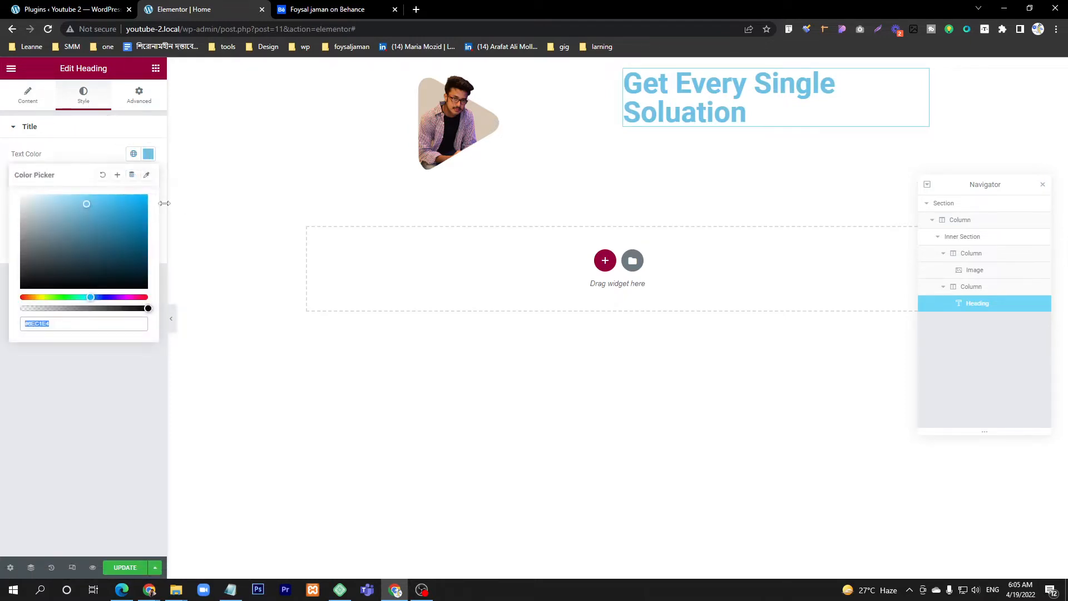
text(#364D57)
click(296, 8)
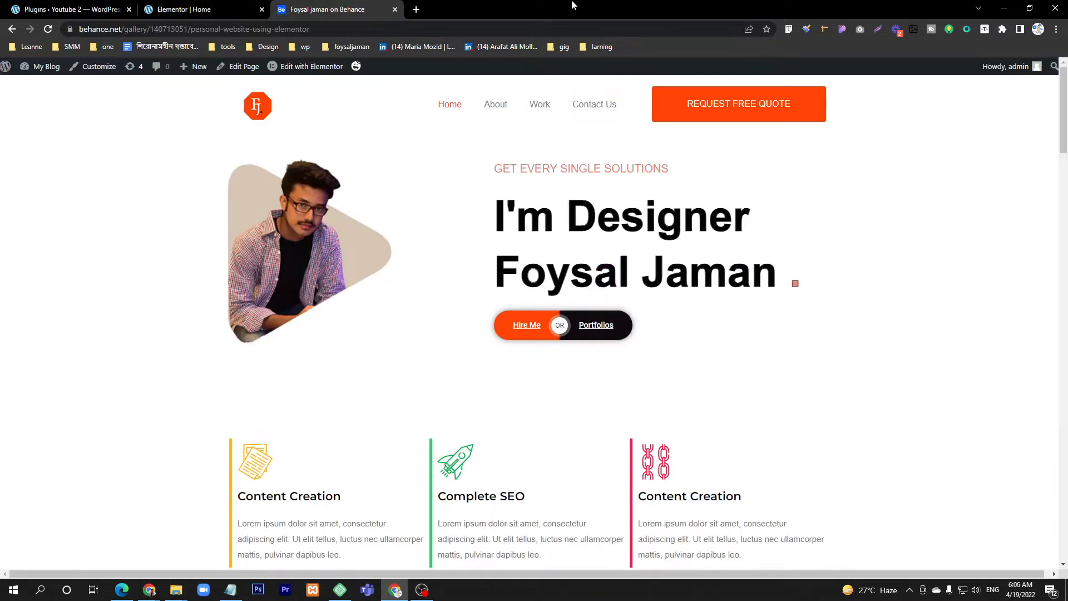
key(super)
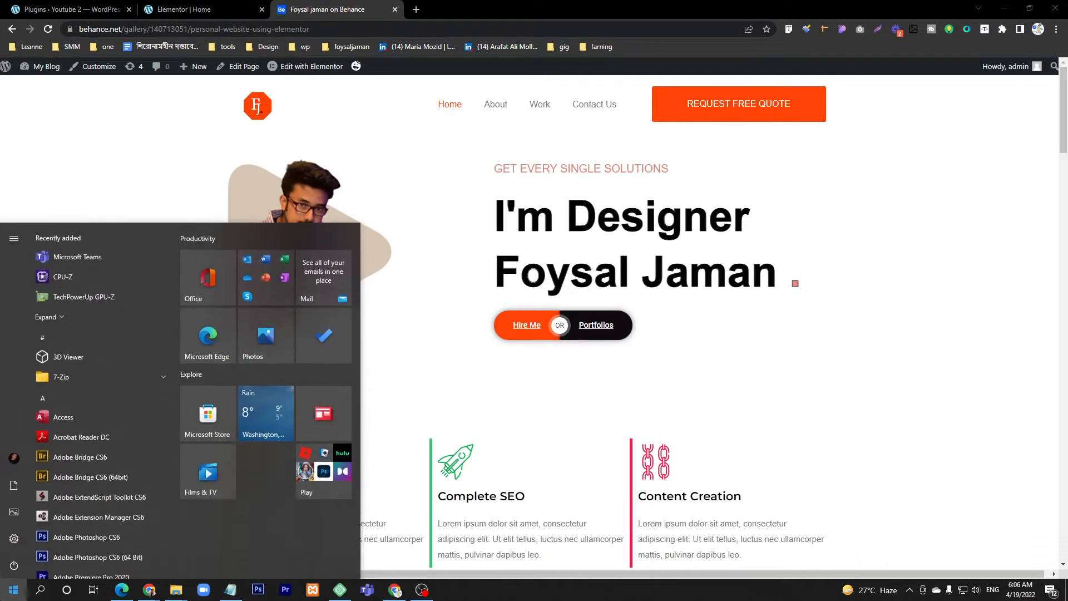
text(pix)
key(Return)
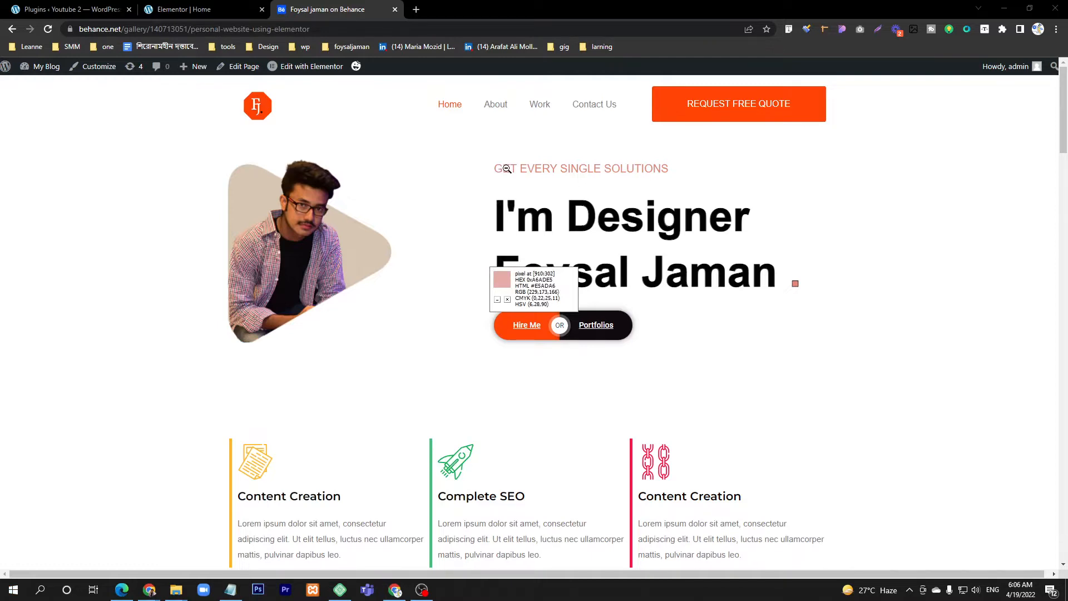
Step: Return to the Elementor editor and set the heading's text color to the sampled #E5ADA6
click(183, 10)
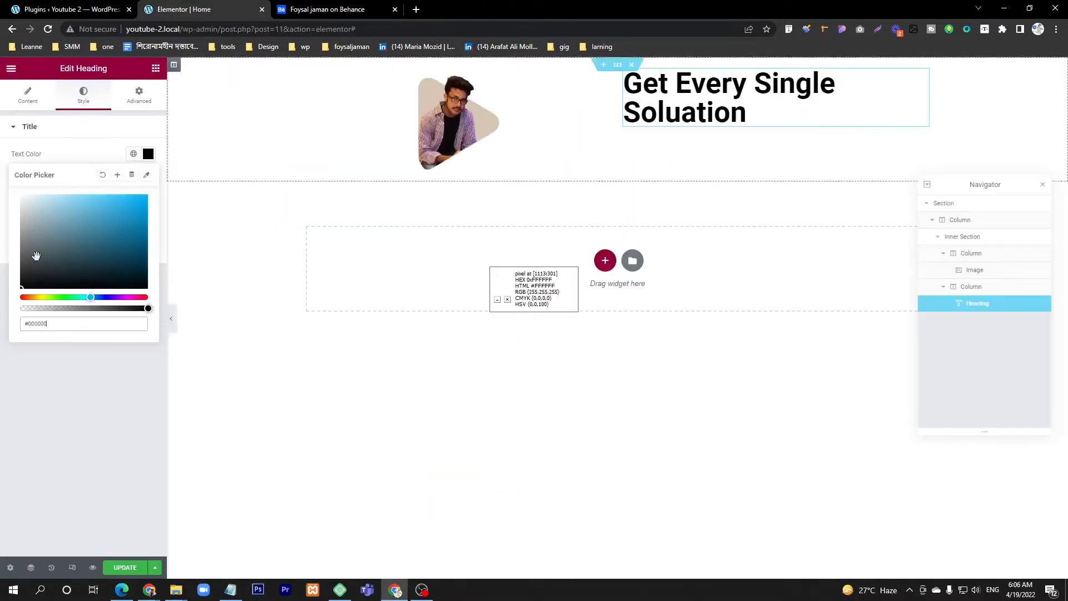
click(41, 323)
key(ctrl+a)
text(#E5ADA6)
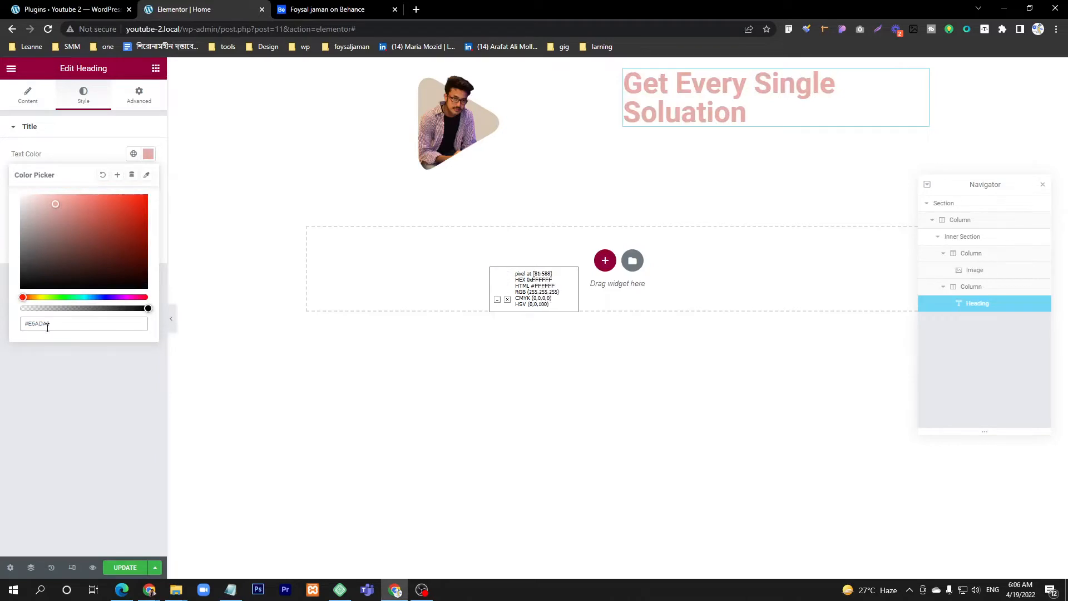
click(52, 371)
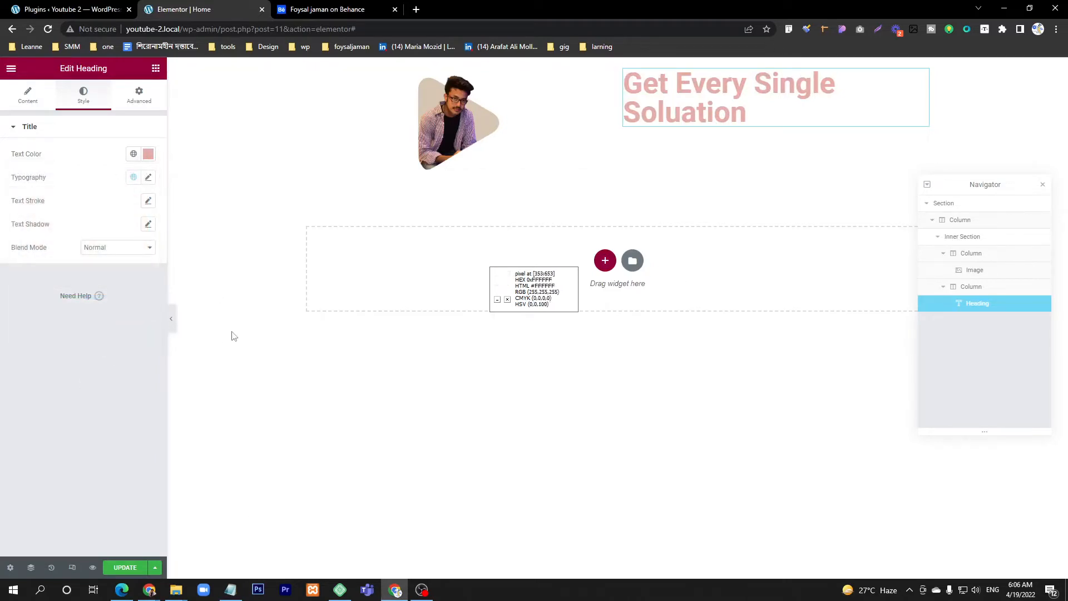
Step: Set the heading's typography to 23 px with the Jost font family
click(148, 177)
drag(19, 265, 30, 269)
click(135, 236)
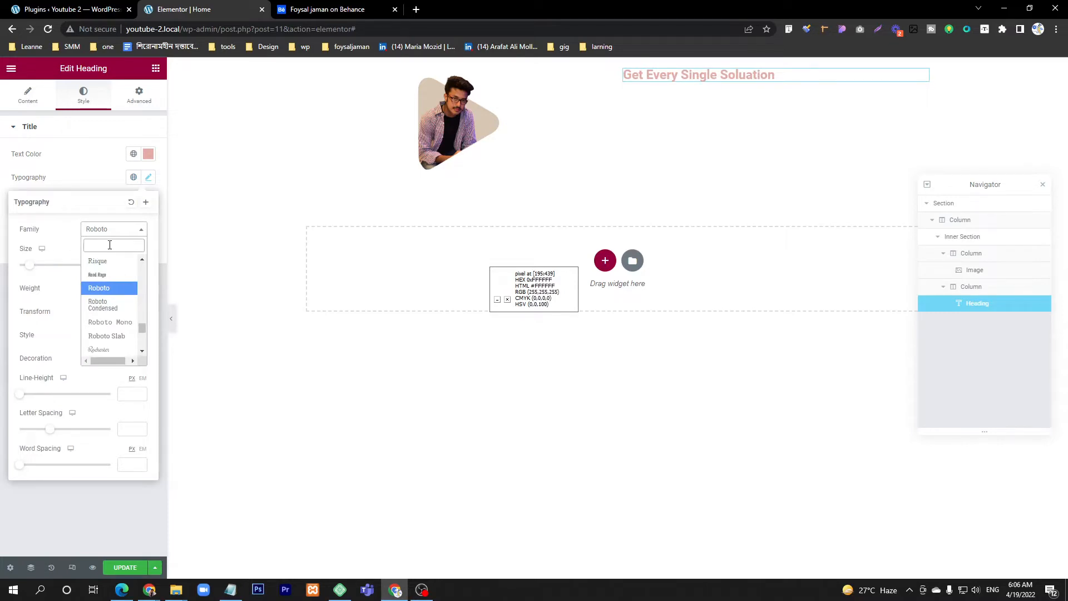
text(jost)
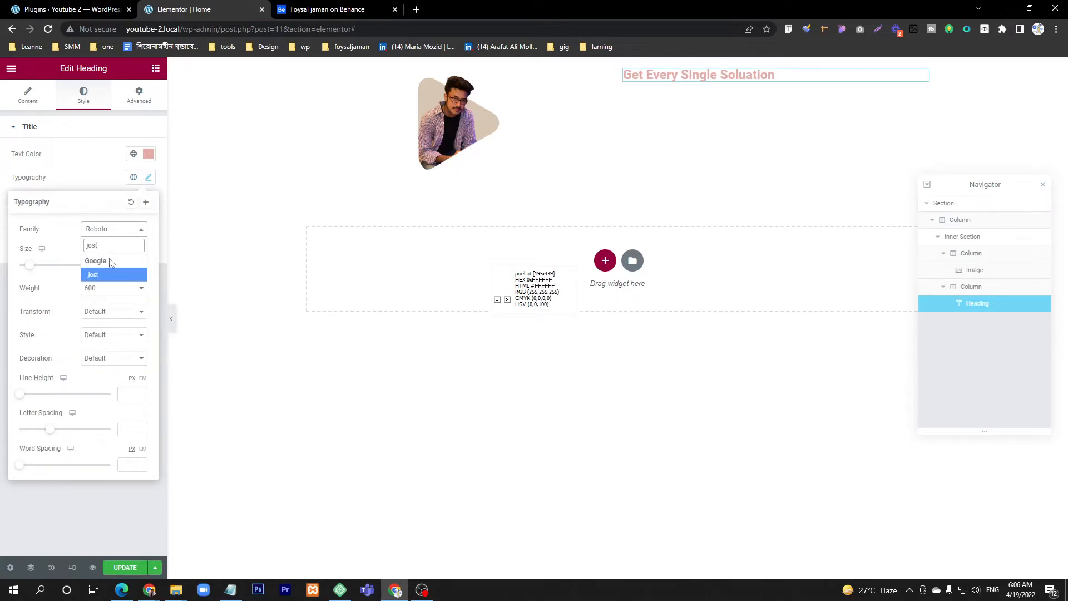
click(111, 274)
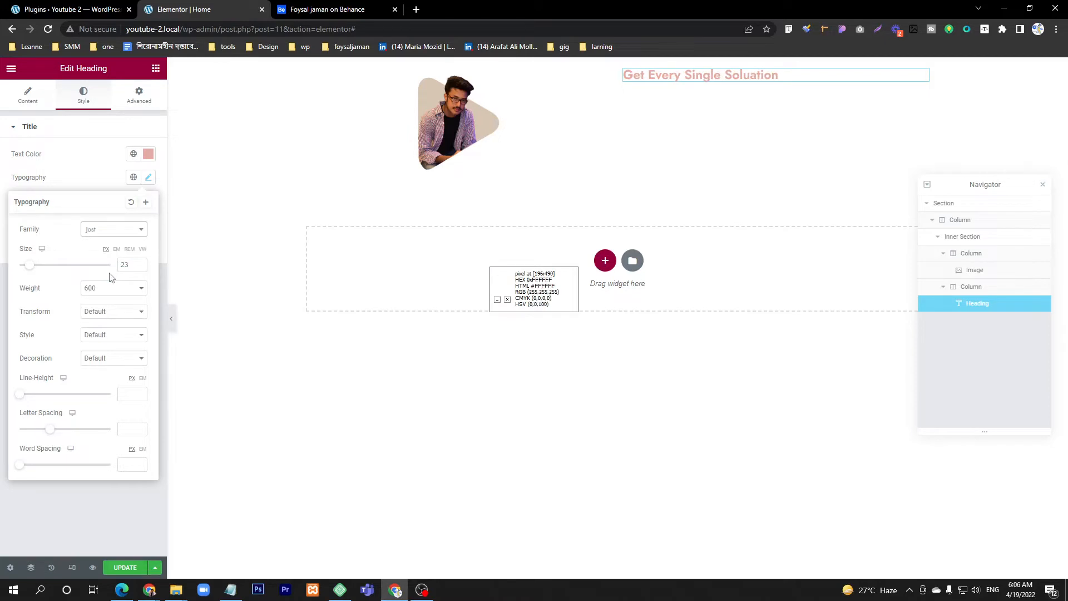
Step: Try font weight 300 on the heading and settle on a weight of 400
click(95, 293)
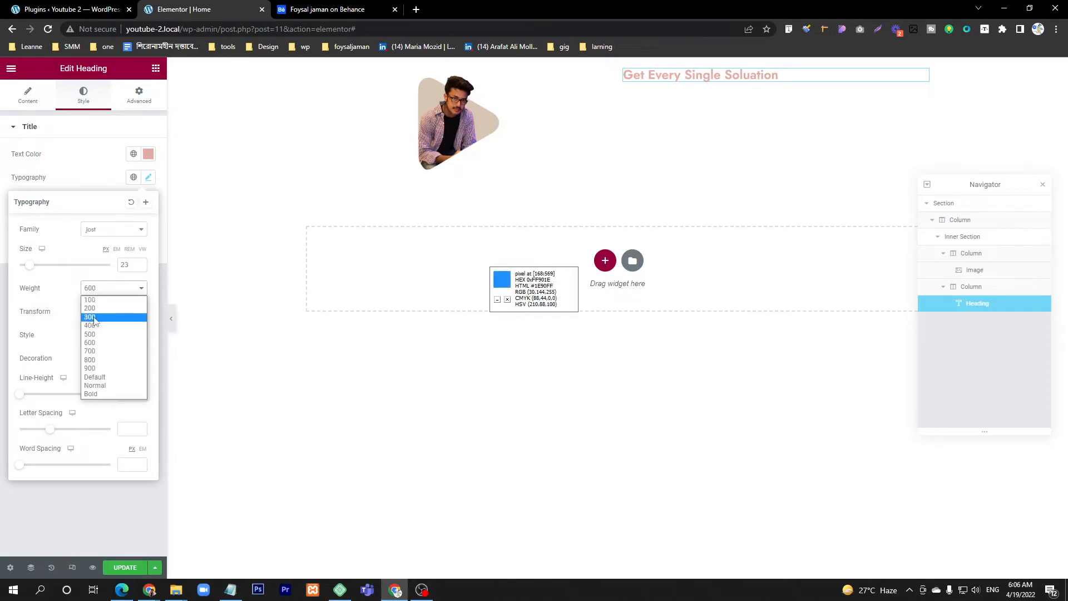
click(98, 318)
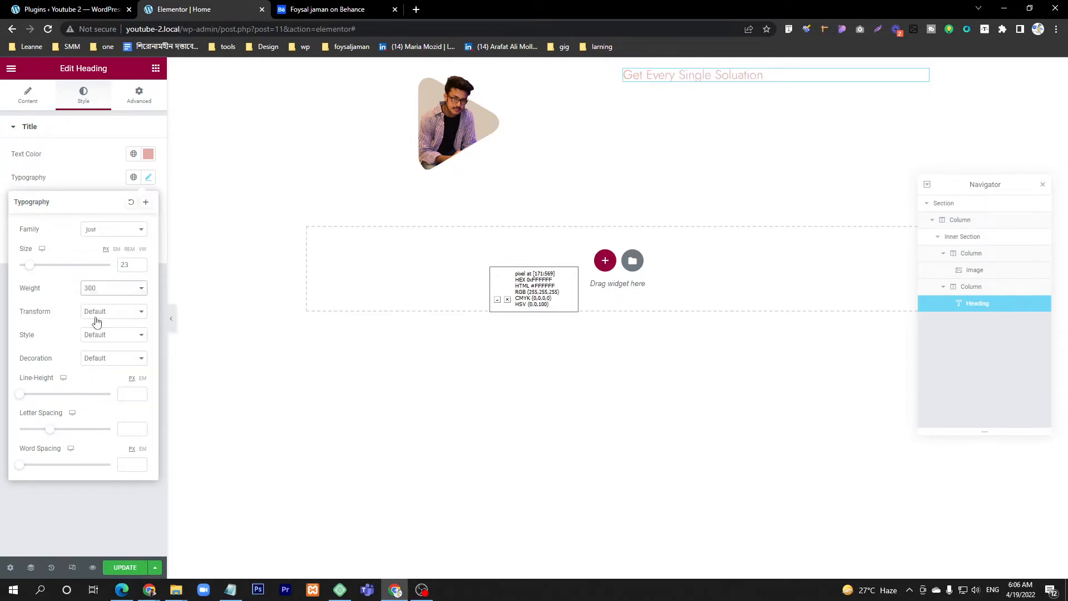
click(105, 292)
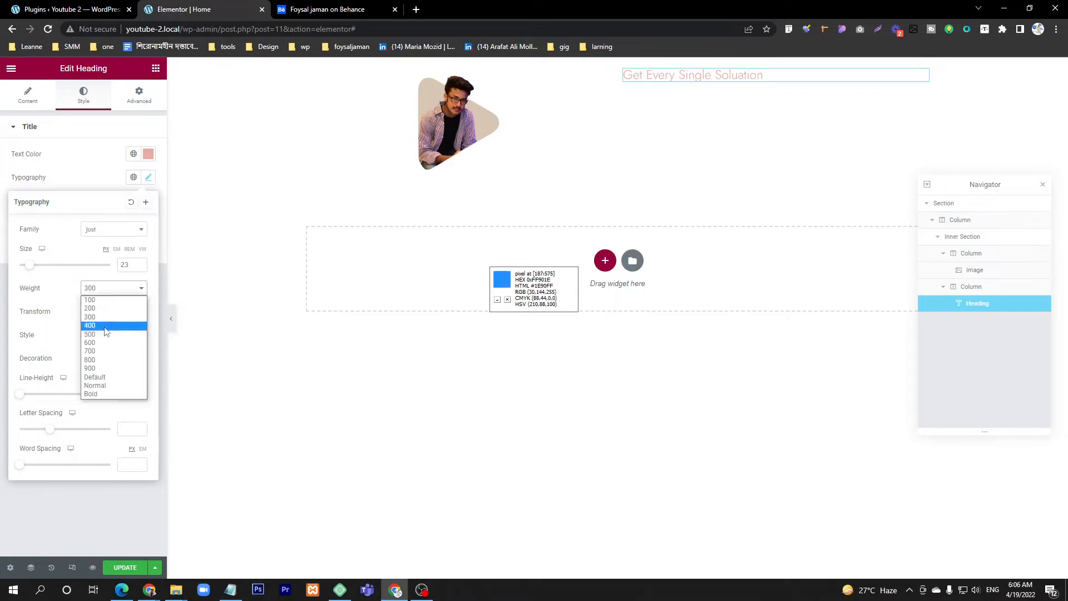
click(106, 332)
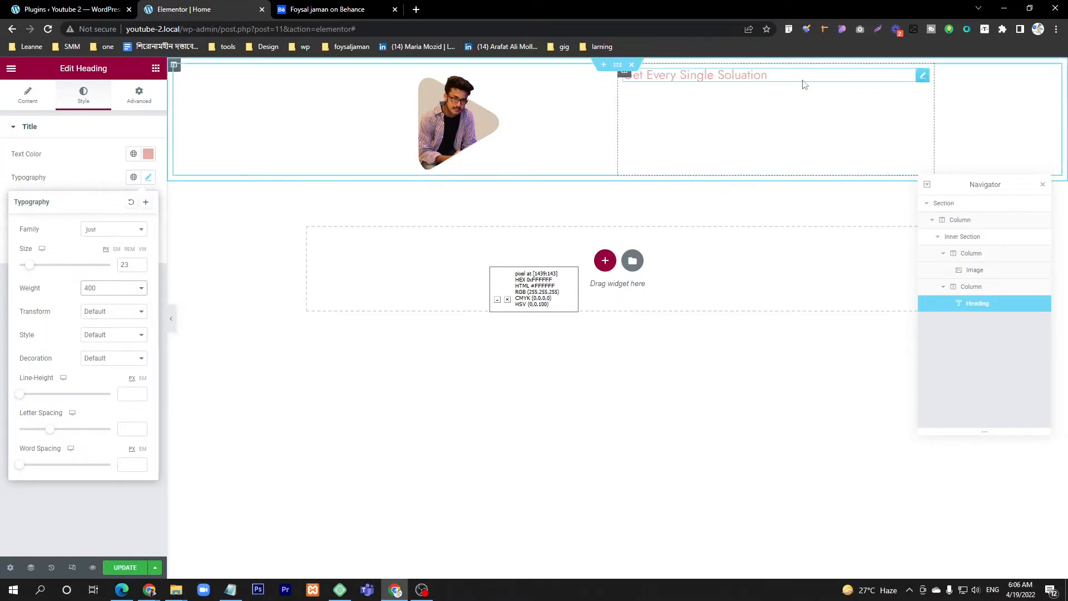
click(146, 177)
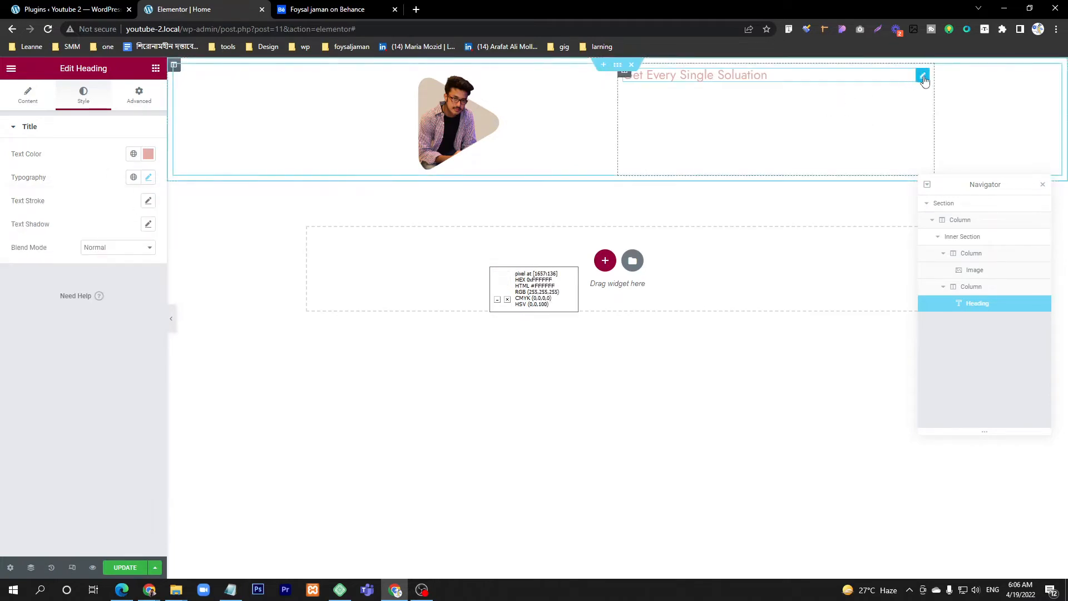
Step: Unlink the heading's margin values and set its top margin to 30 px
click(139, 100)
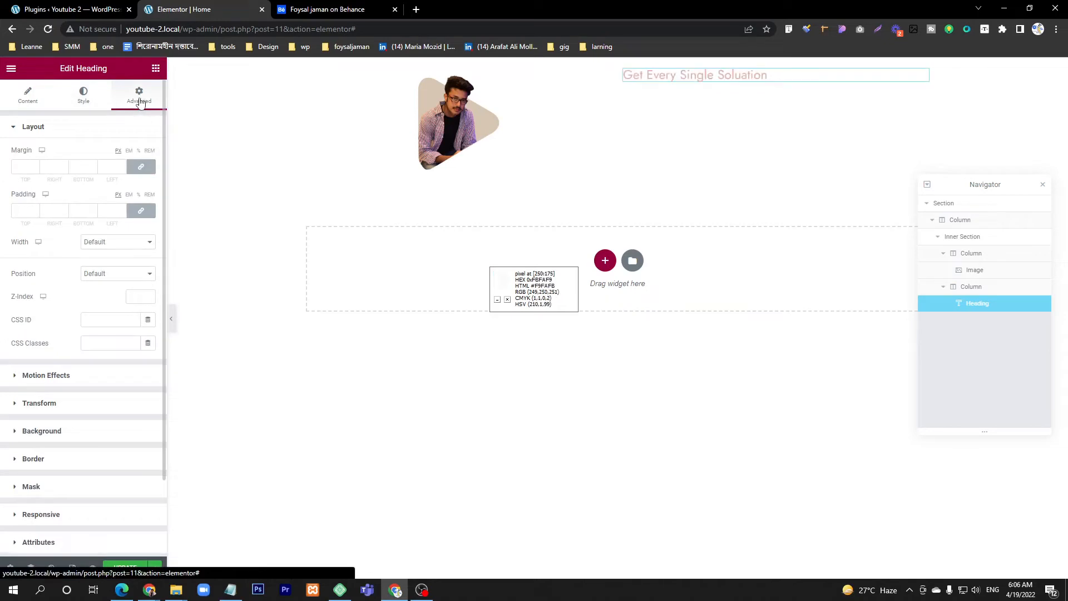
click(142, 168)
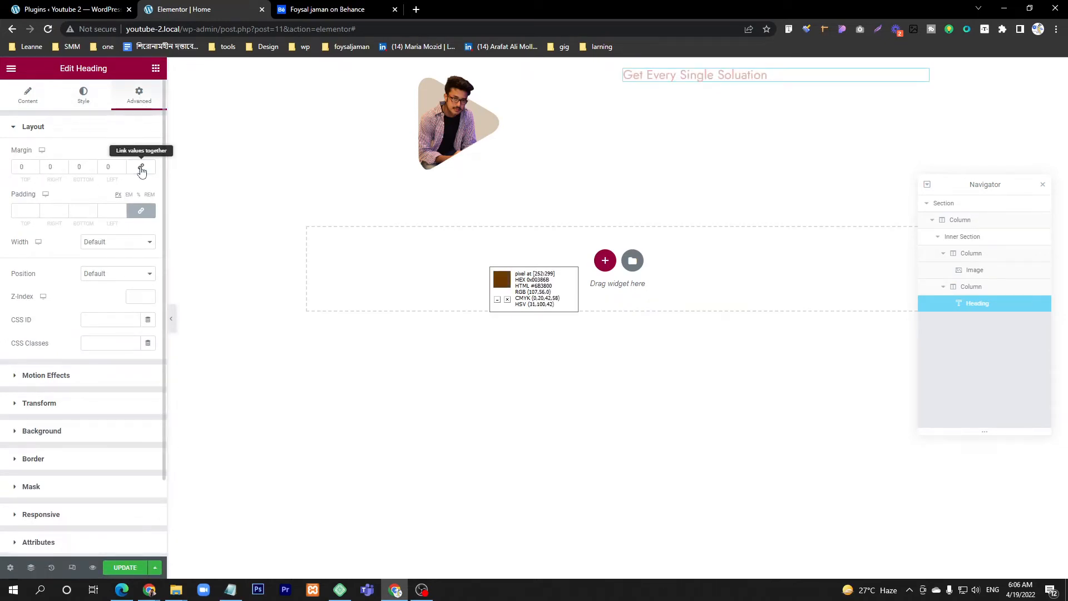
click(35, 165)
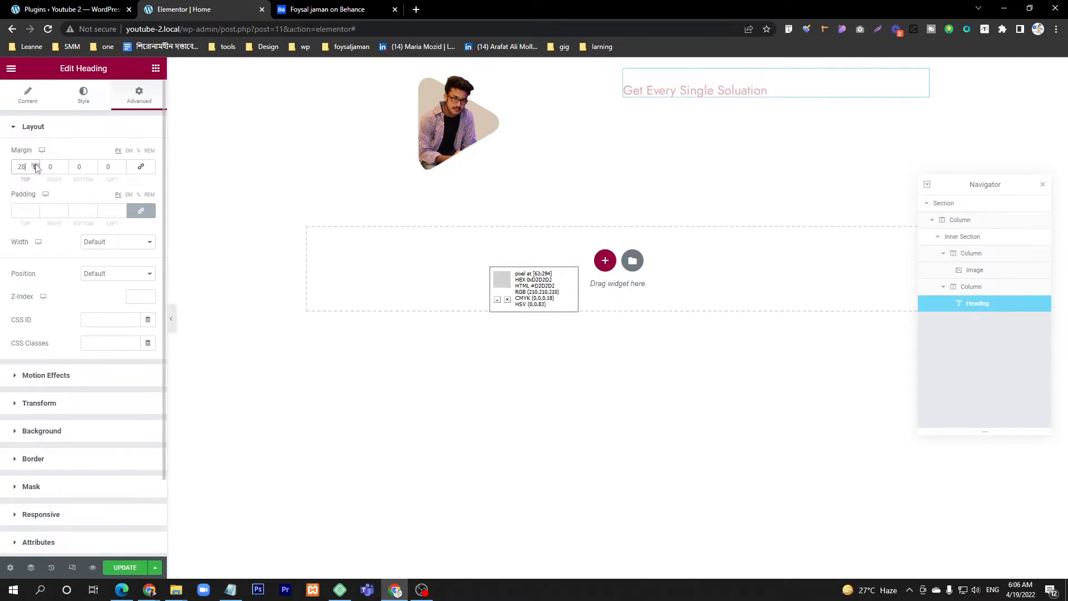
click(35, 166)
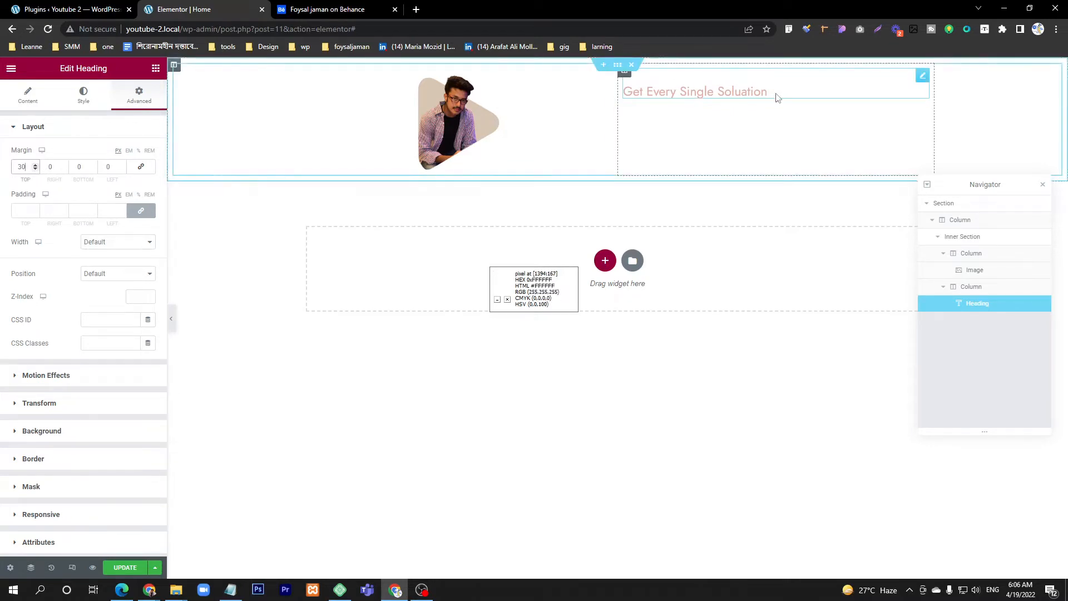
Step: Check the reference design's hero text and add a second Heading widget below the first heading in the text column
click(275, 8)
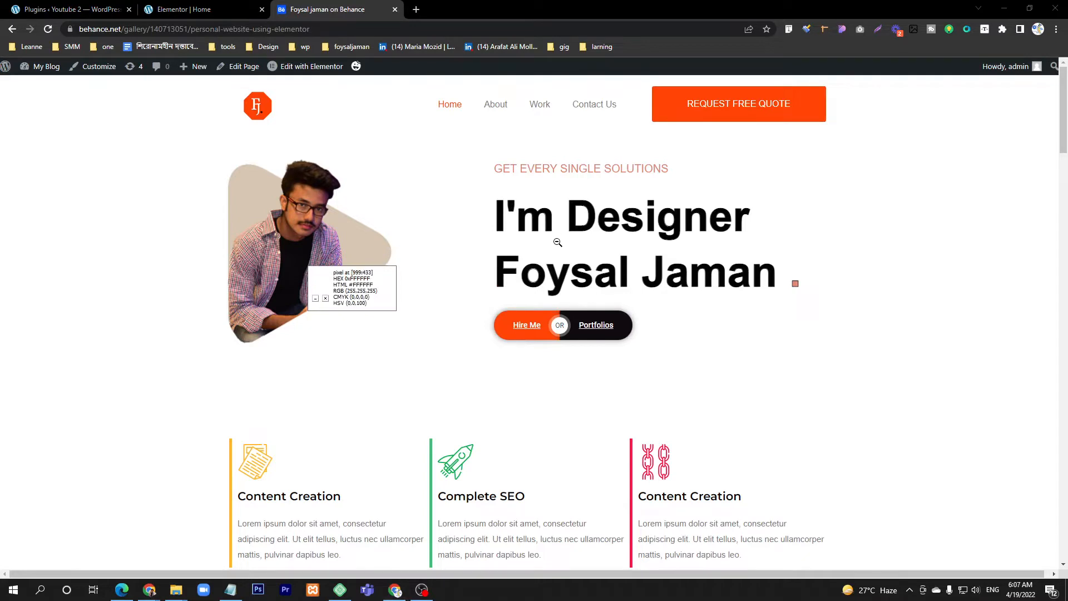
click(206, 9)
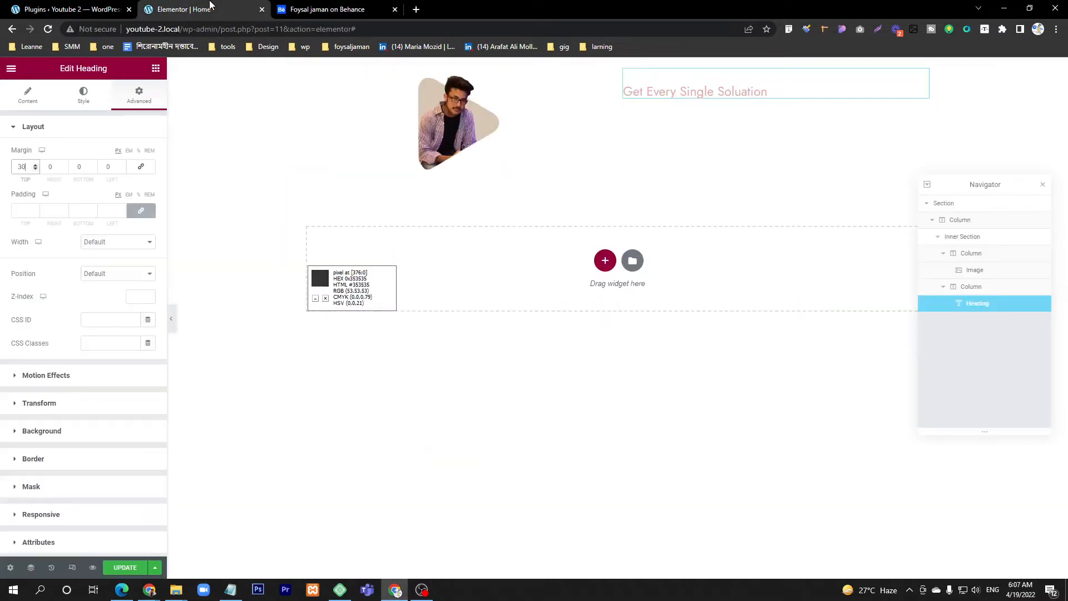
click(156, 69)
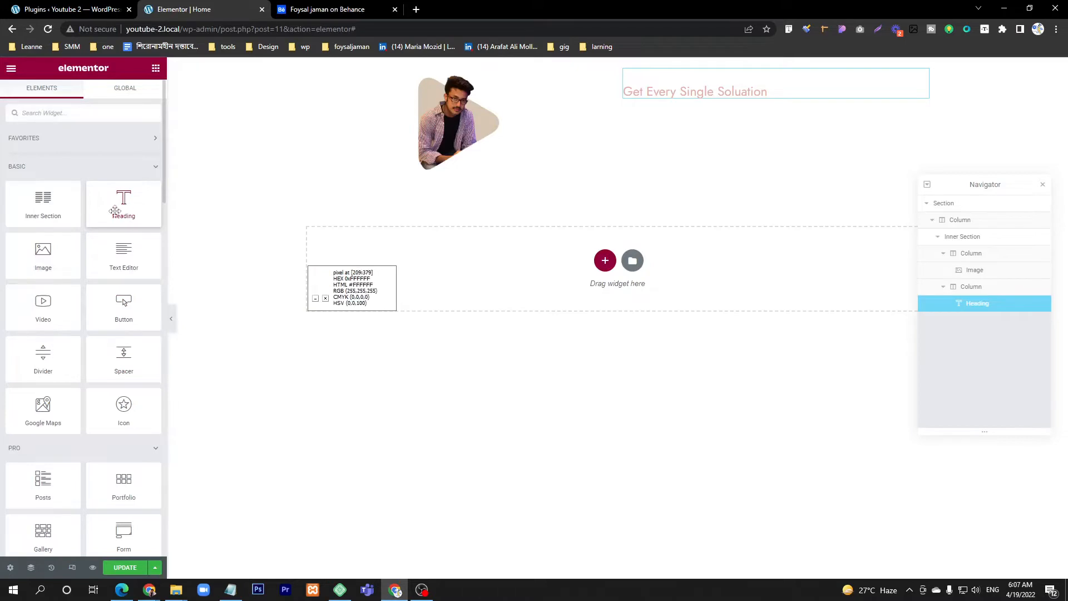
drag(115, 211, 670, 132)
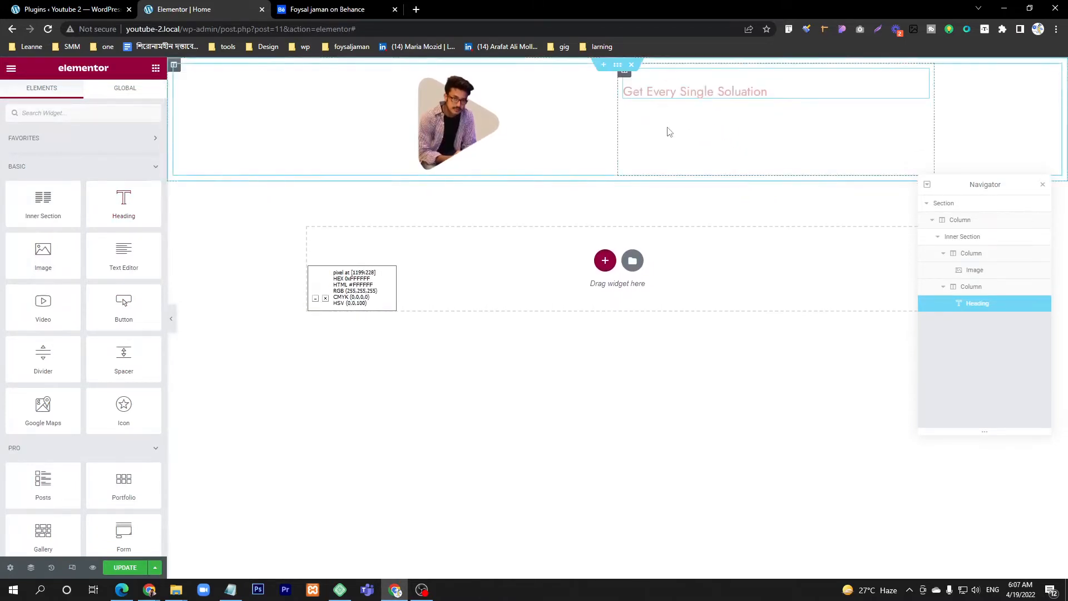
drag(115, 203, 709, 103)
Step: Replace the new heading's placeholder title with "I'm Designer" followed by the designer's full name, matching the Behance reference
click(334, 10)
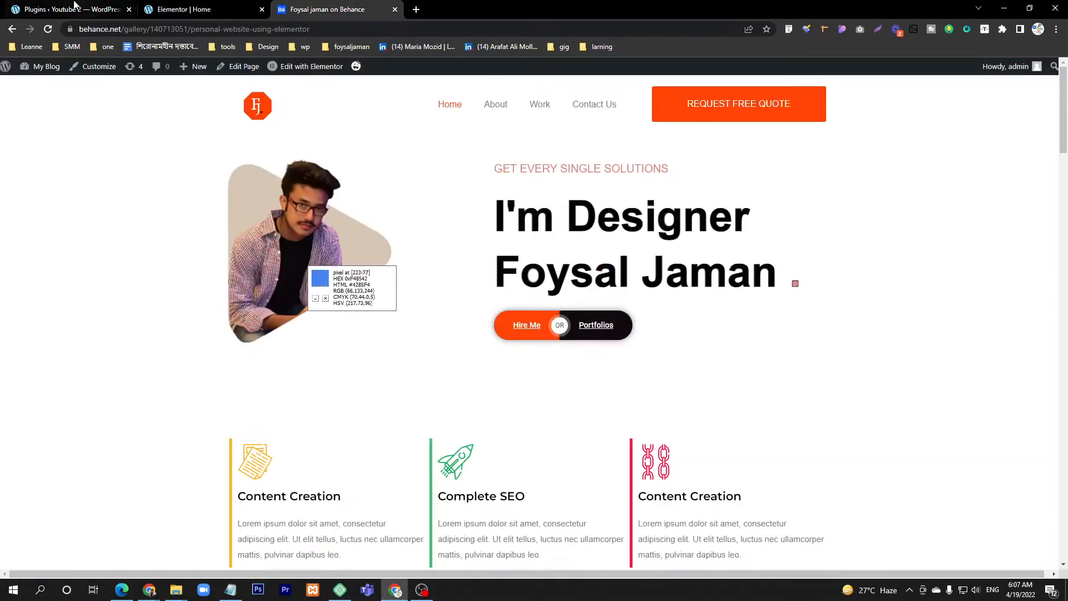
click(184, 9)
triple_click(74, 177)
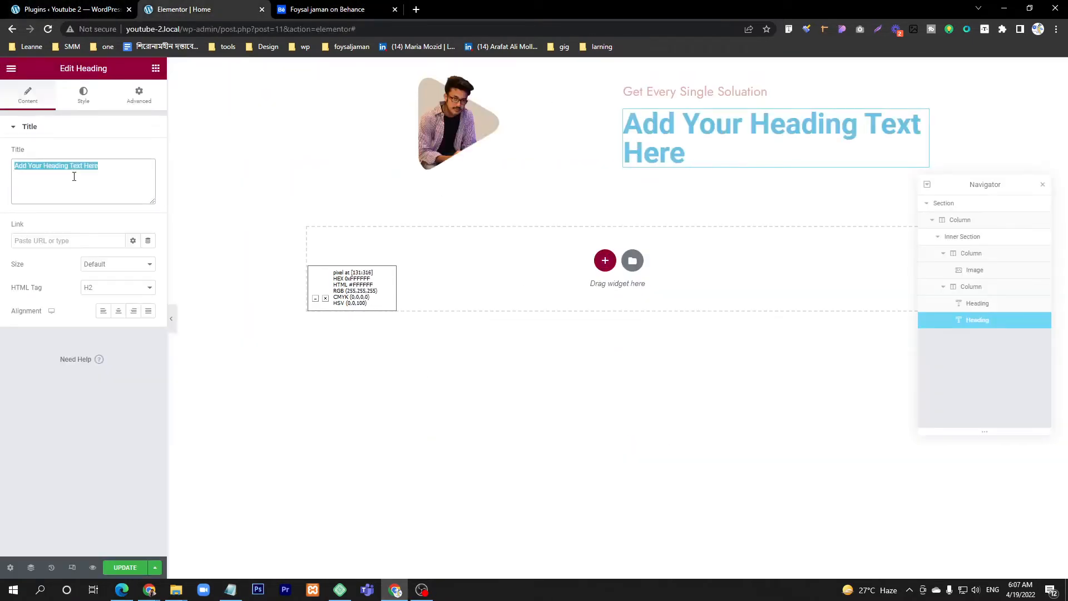
text(I'm )
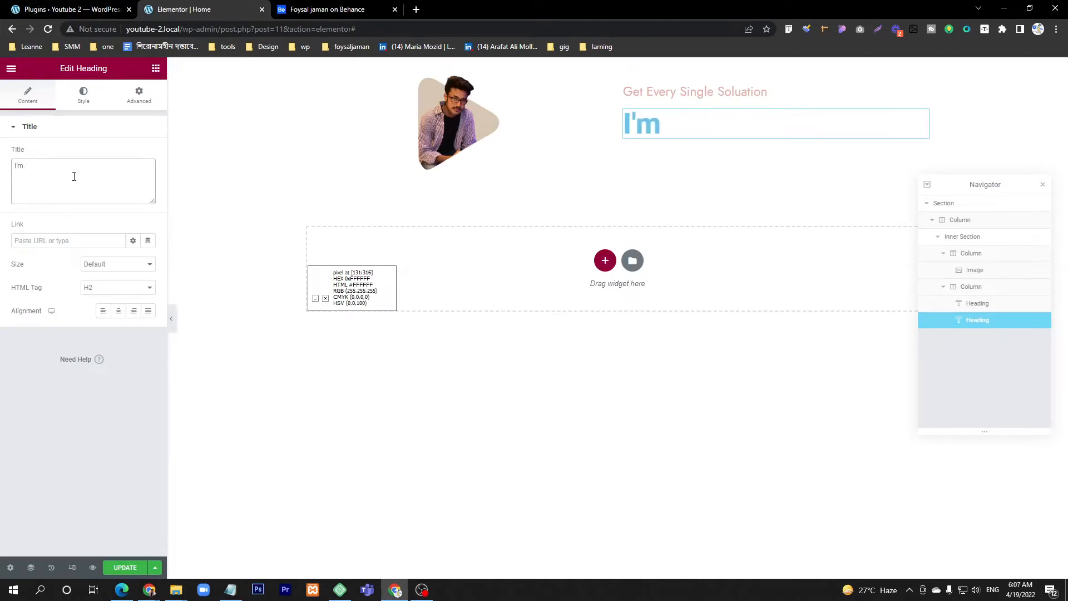
text(Desi)
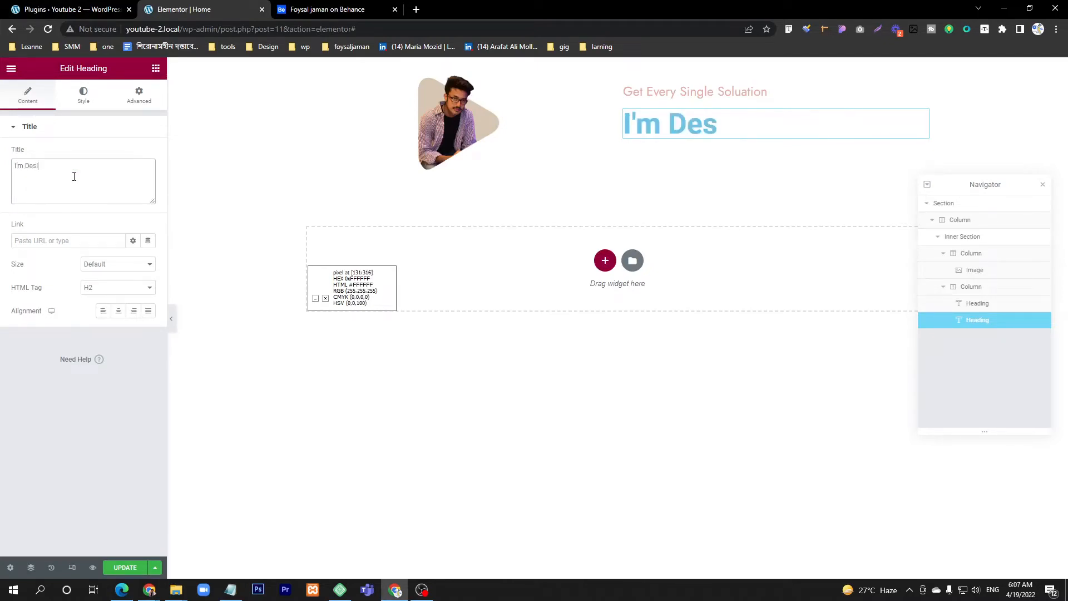
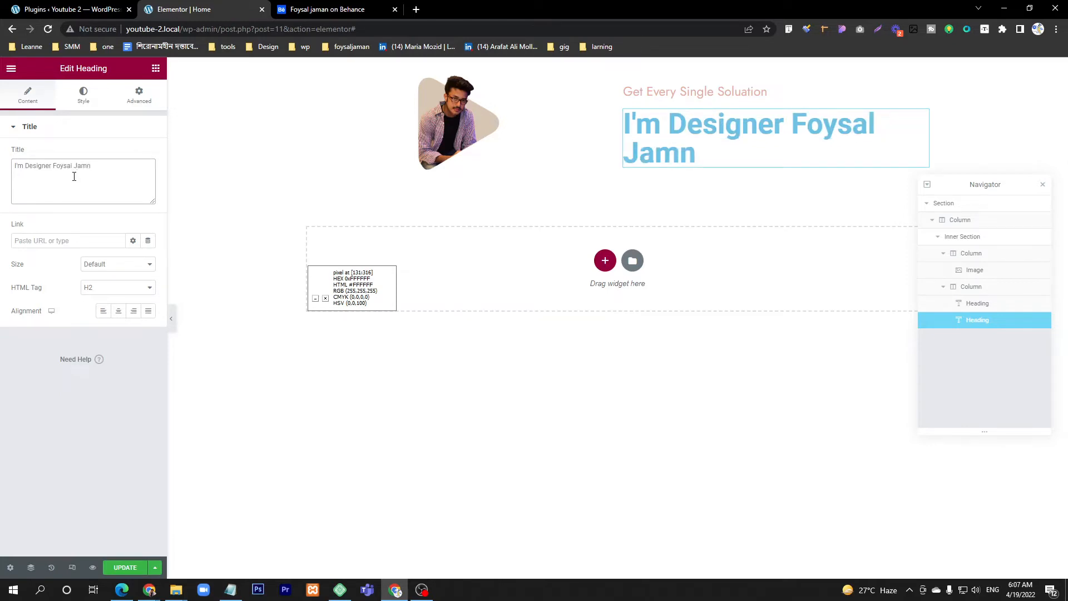
Step: Compare the line layout with the reference and insert a <br> line break after "I'm Designer" in the heading title
key(ctrl+Tab)
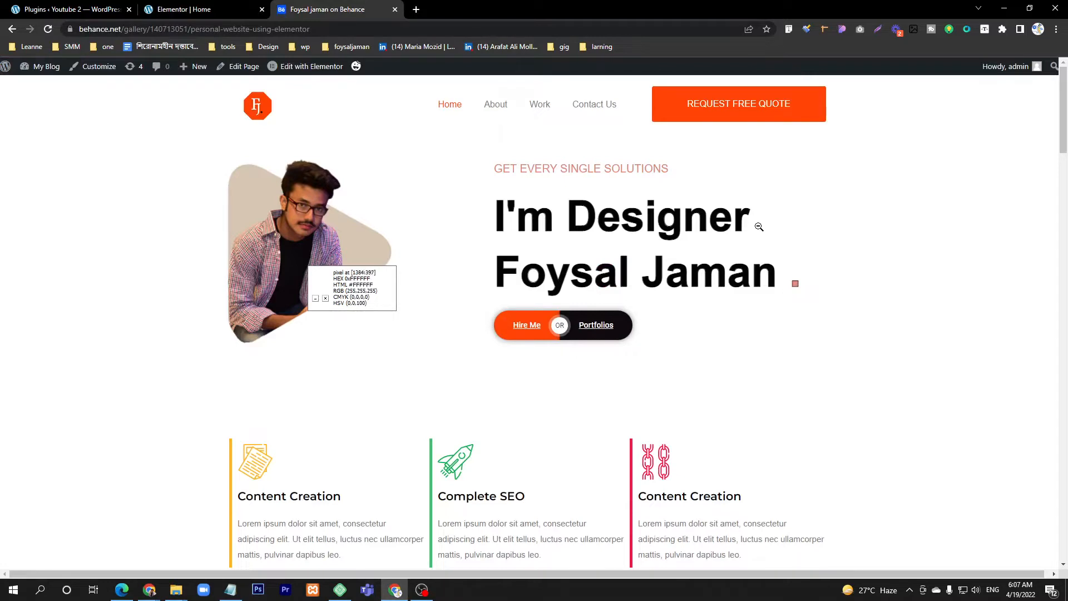
key(ctrl+shift+Tab)
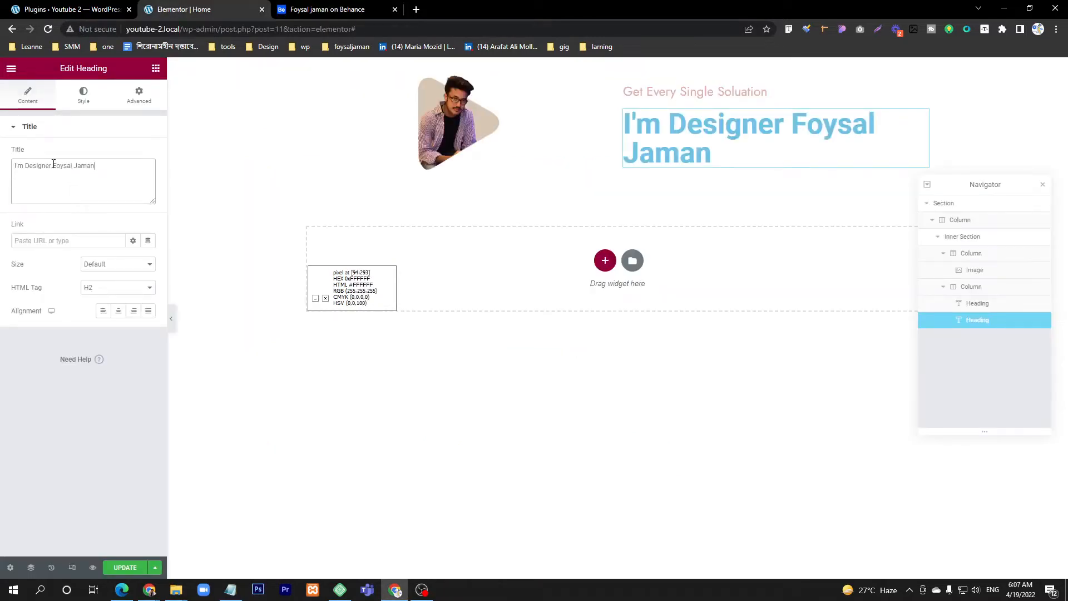
click(53, 165)
text(<)
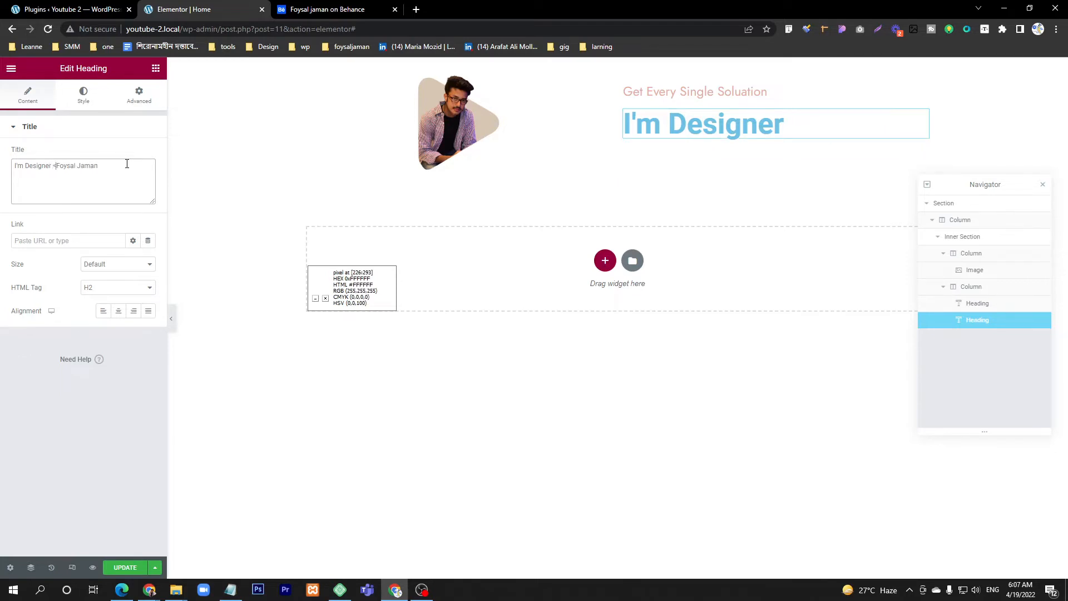
text(br>)
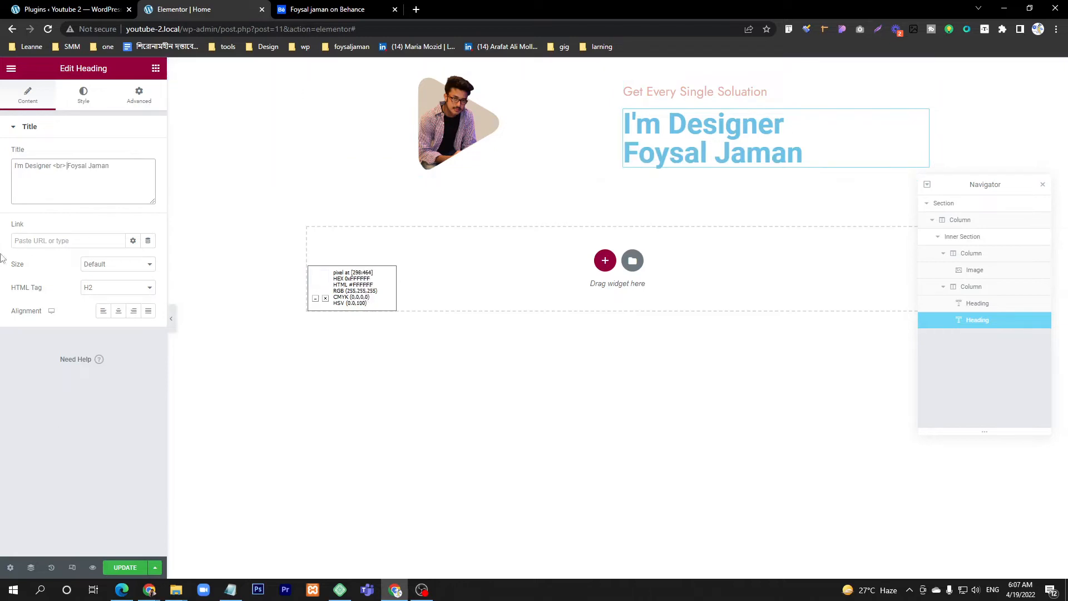
Step: Sample the large heading's color in the Behance reference and set the new heading's text color to #020202
click(83, 95)
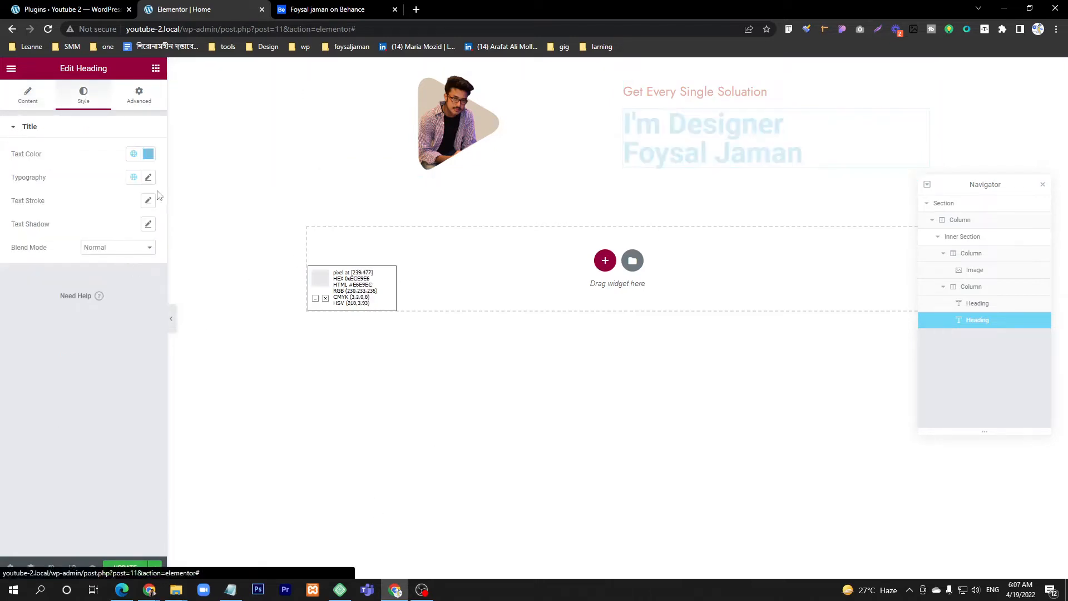
click(148, 154)
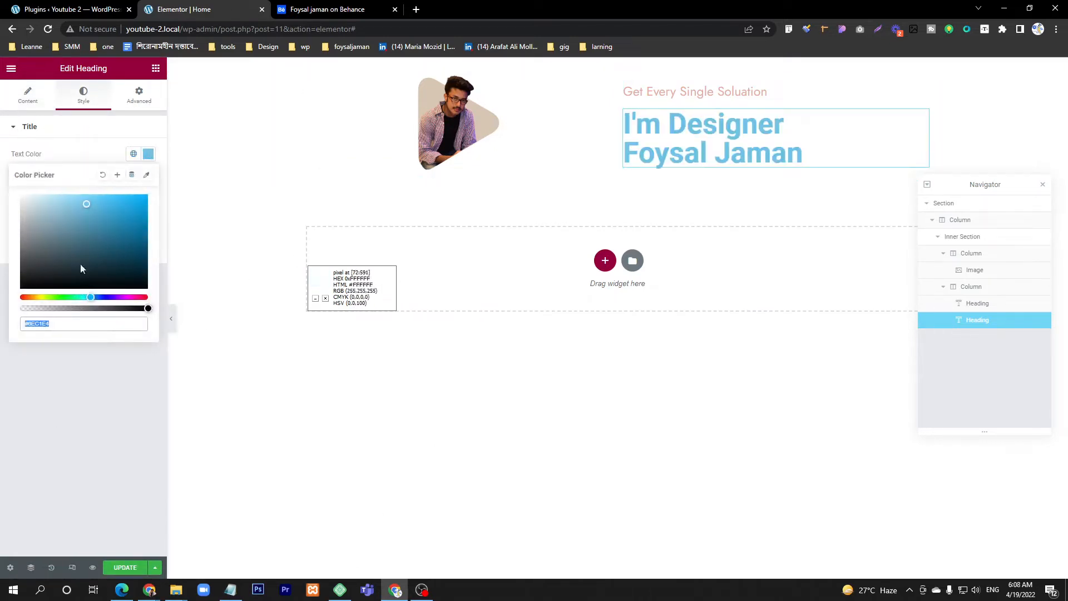
click(342, 9)
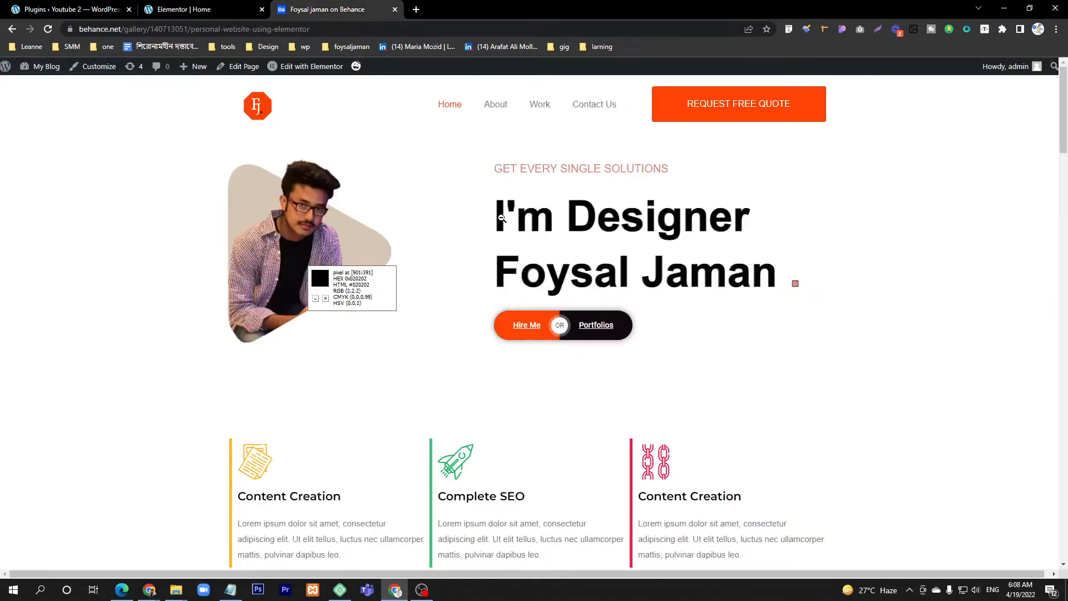
click(178, 10)
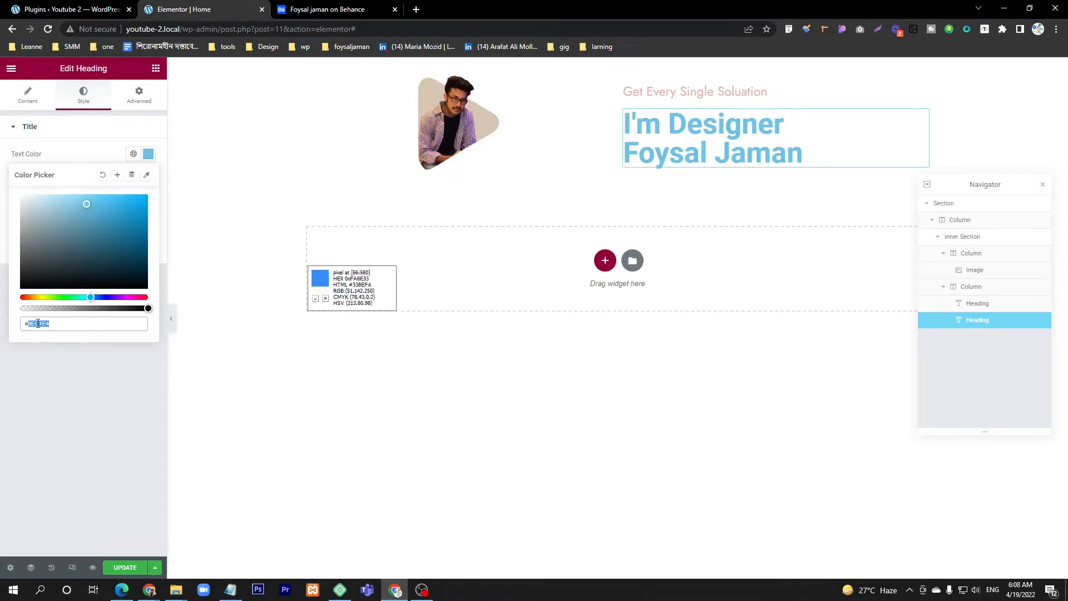
text(#020202)
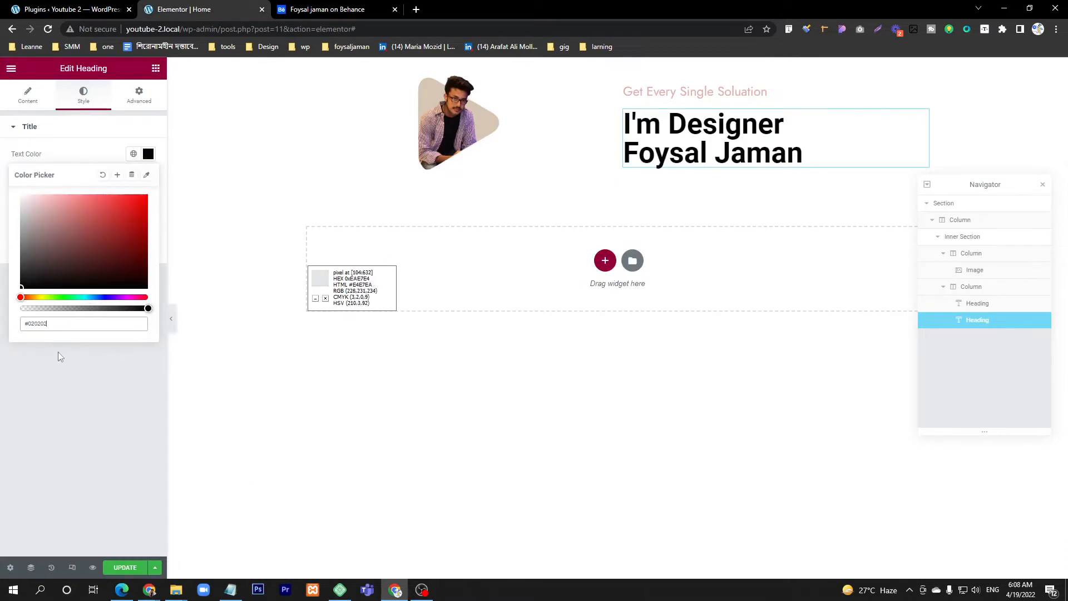
click(54, 414)
Step: Set the large heading's typography to the Jost family, weight 700 and size 81 px, comparing it with the reference
click(149, 178)
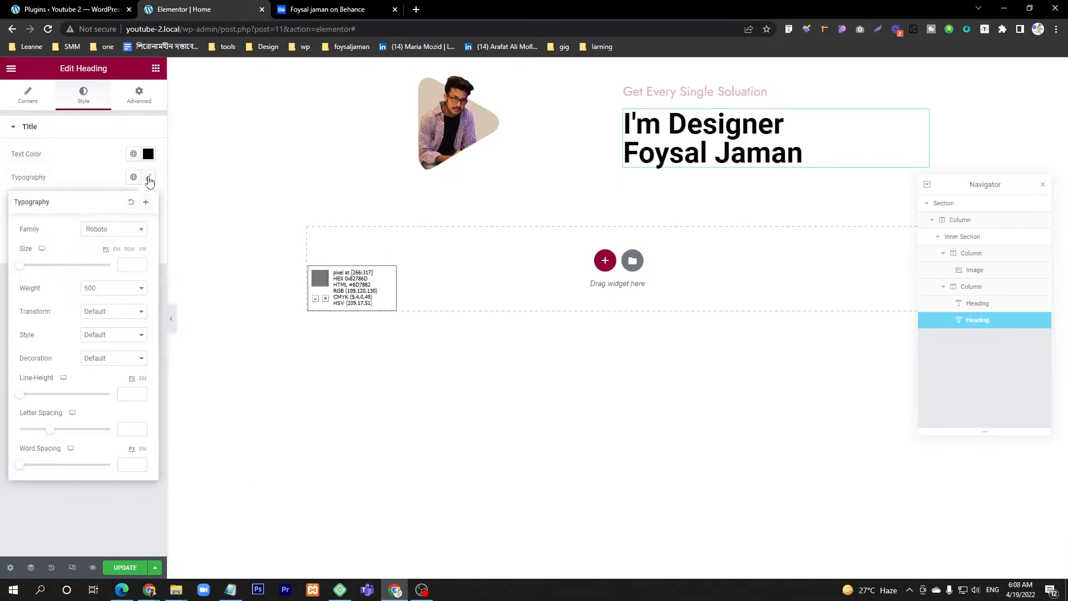
click(97, 230)
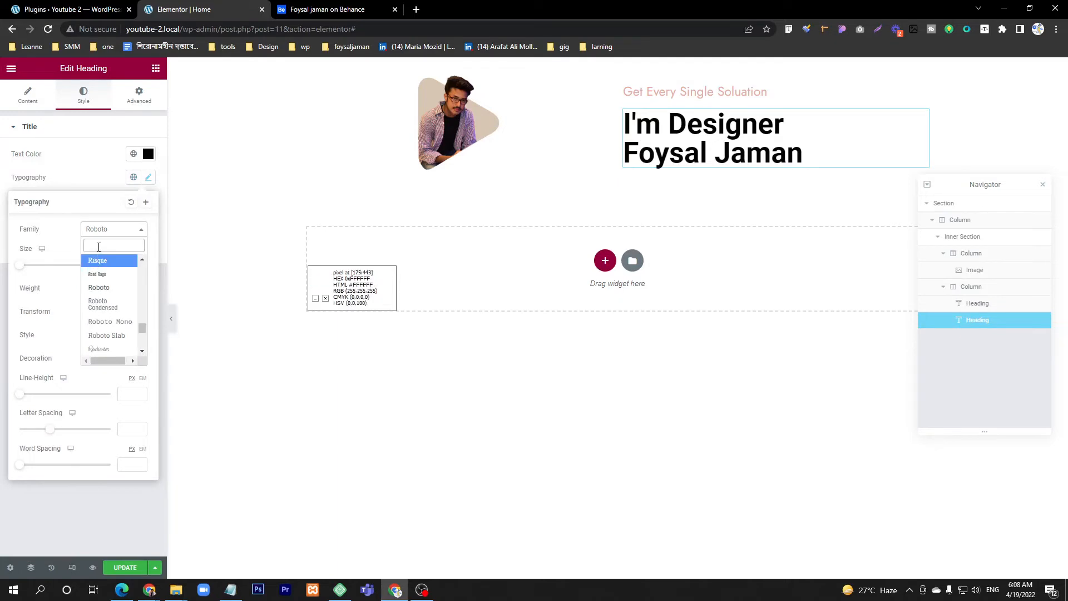
text(jost)
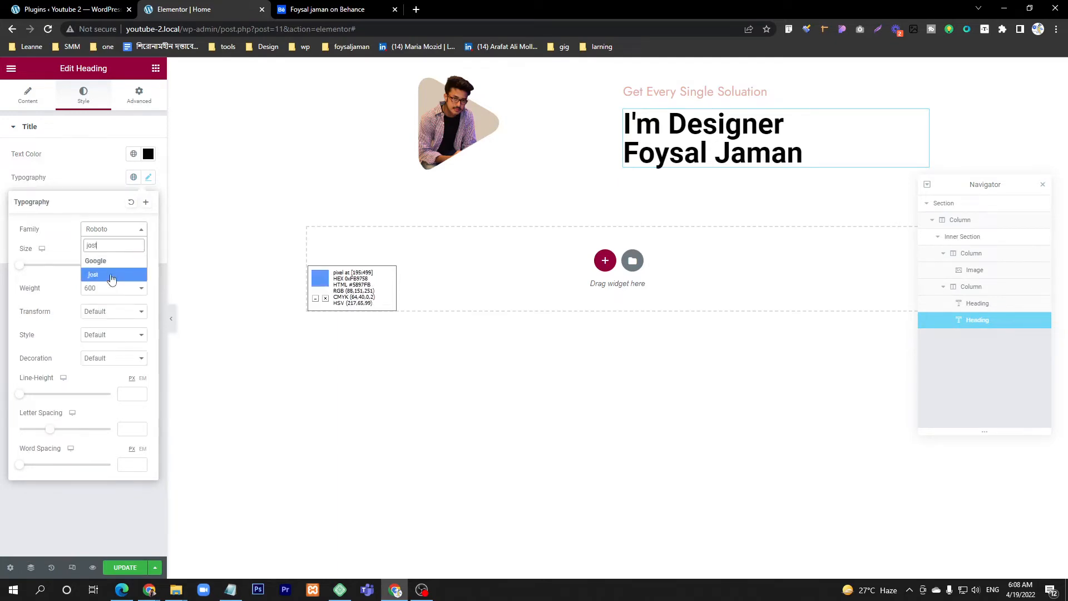
click(110, 275)
click(109, 287)
click(98, 350)
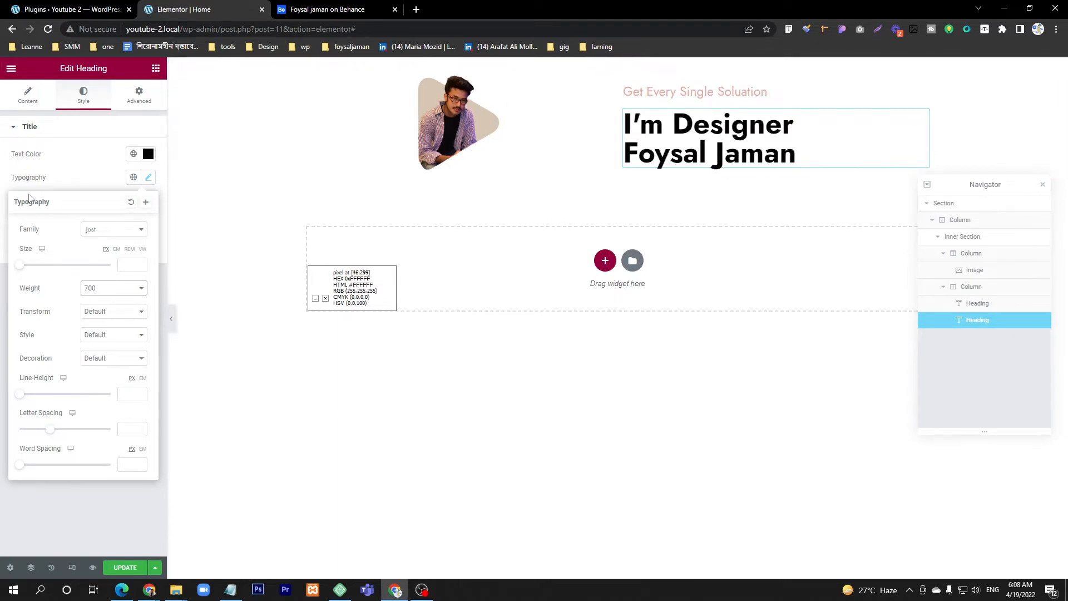
drag(20, 266, 60, 270)
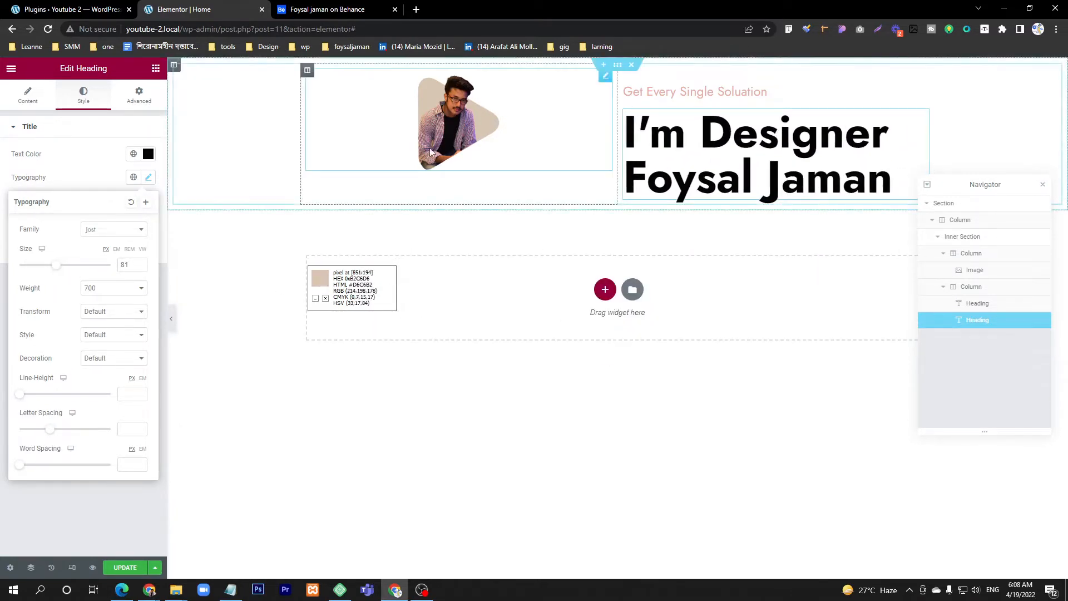
click(374, 15)
click(183, 10)
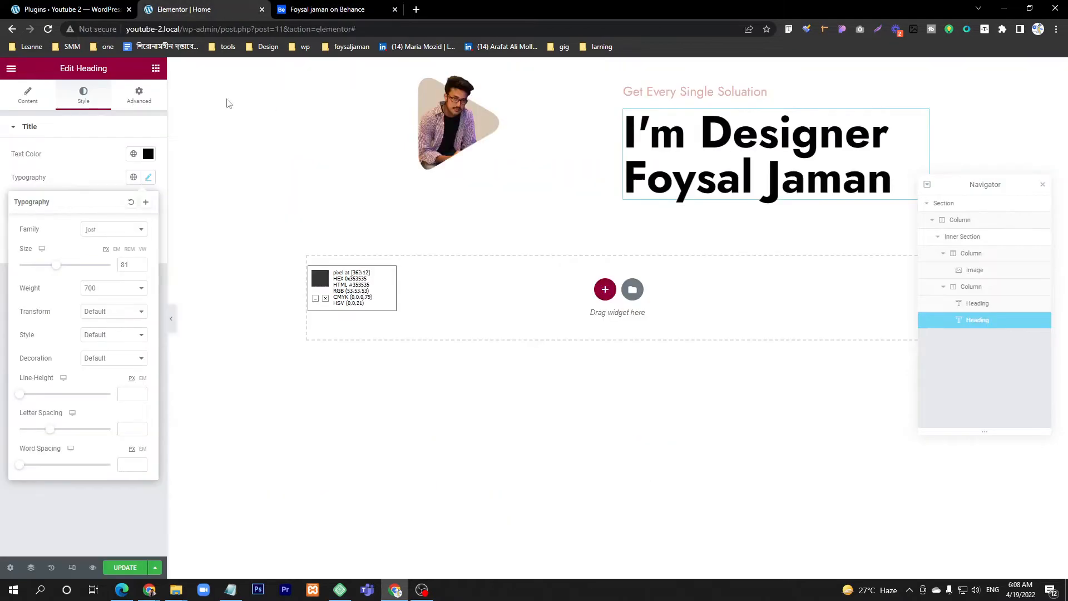
Step: Set the hero image's width to 60% and move the Navigator panel clear of the hero section
click(425, 131)
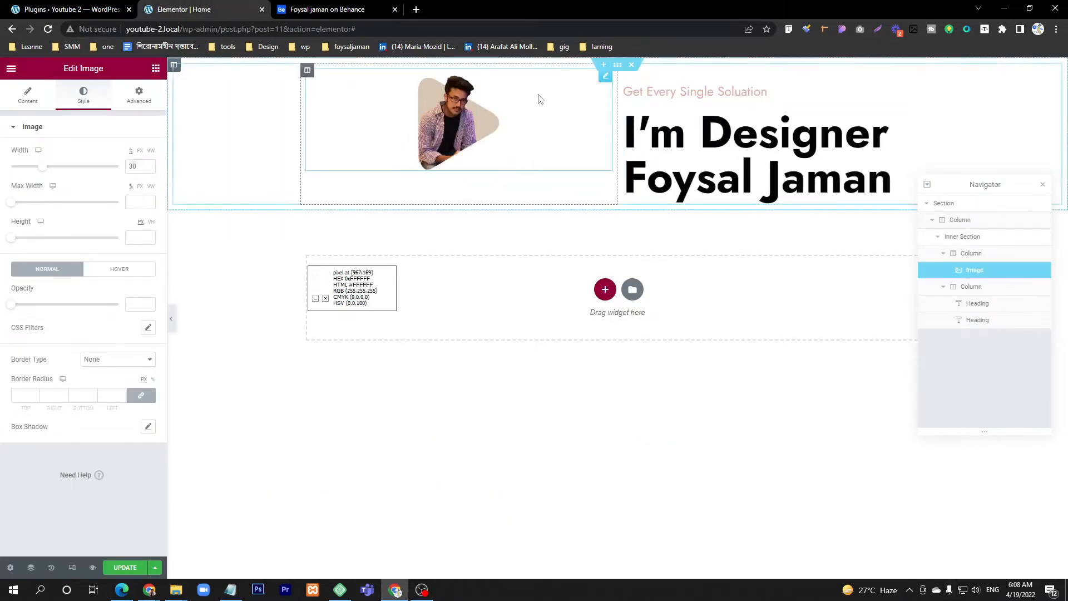
drag(43, 168, 76, 175)
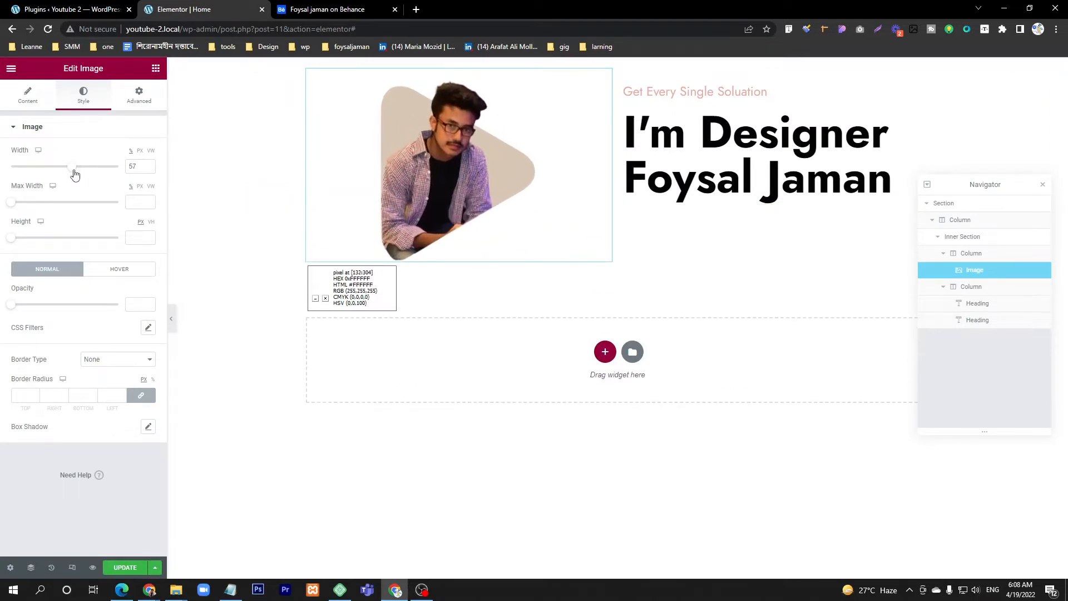
double_click(133, 166)
text(60)
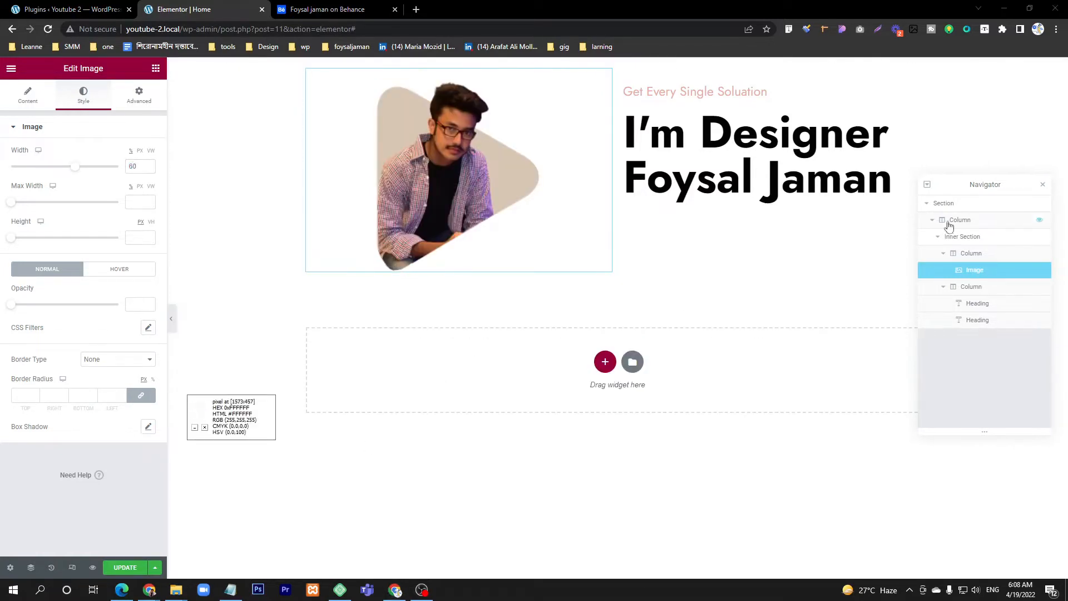
drag(959, 206, 941, 292)
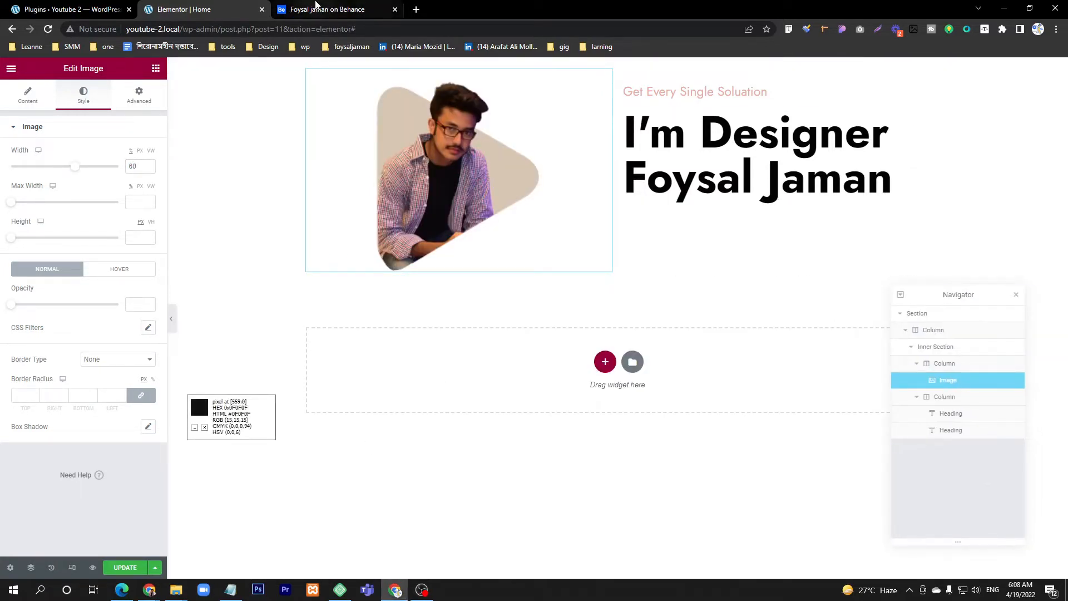
Step: Compare the hero with the reference, find the Button widget and add it below the large heading
click(328, 9)
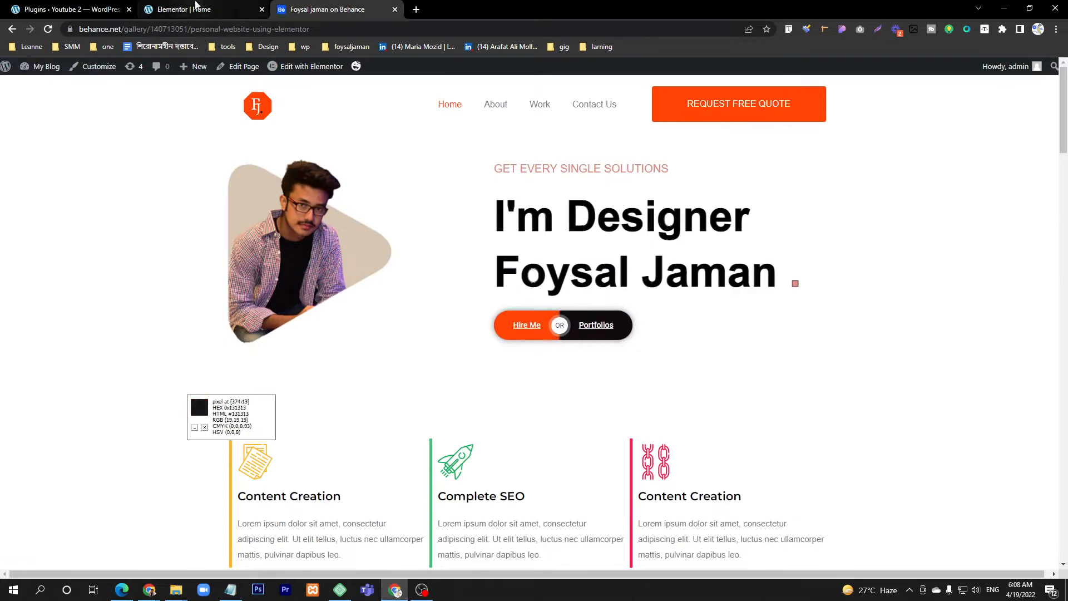
click(184, 9)
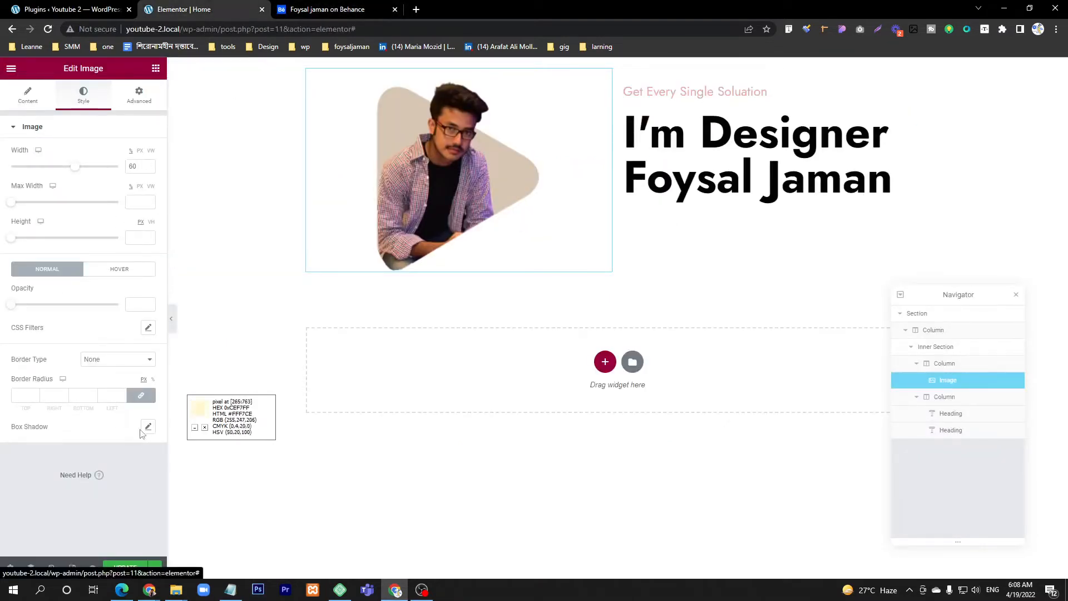
click(156, 70)
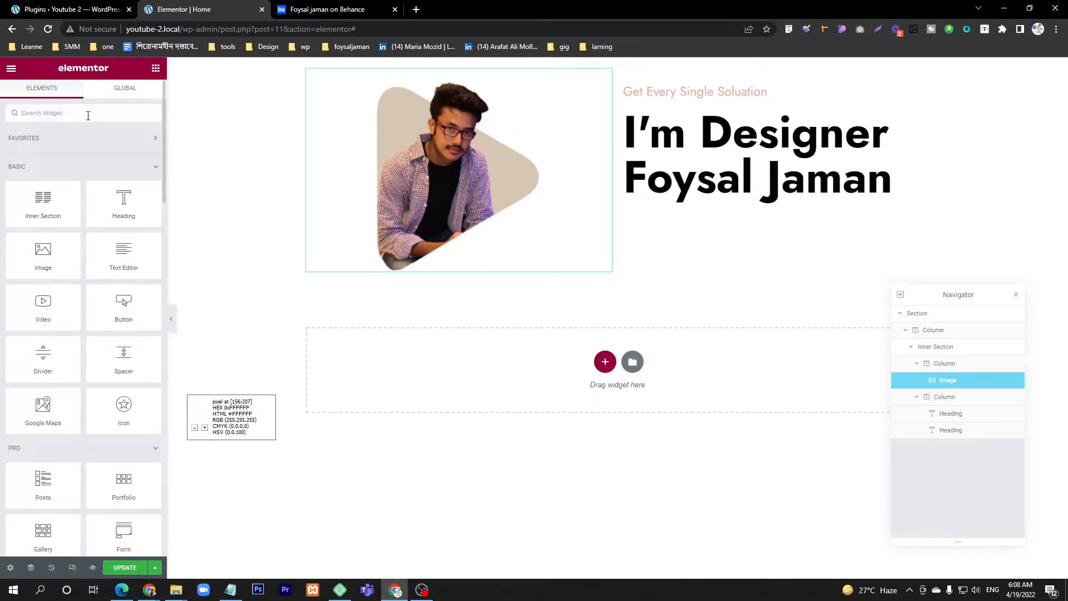
text(button)
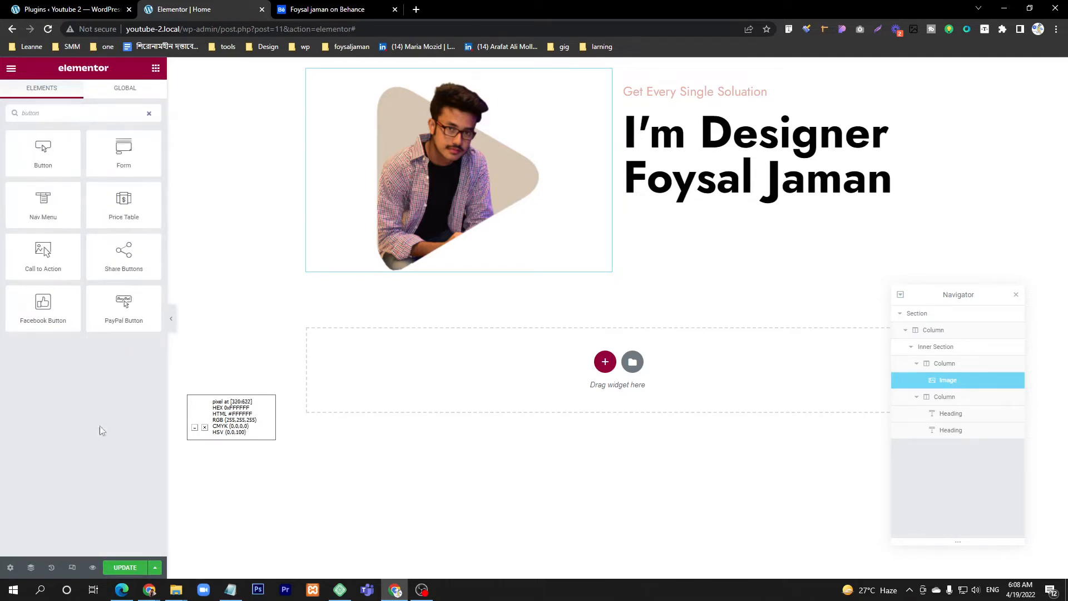
drag(34, 162, 782, 206)
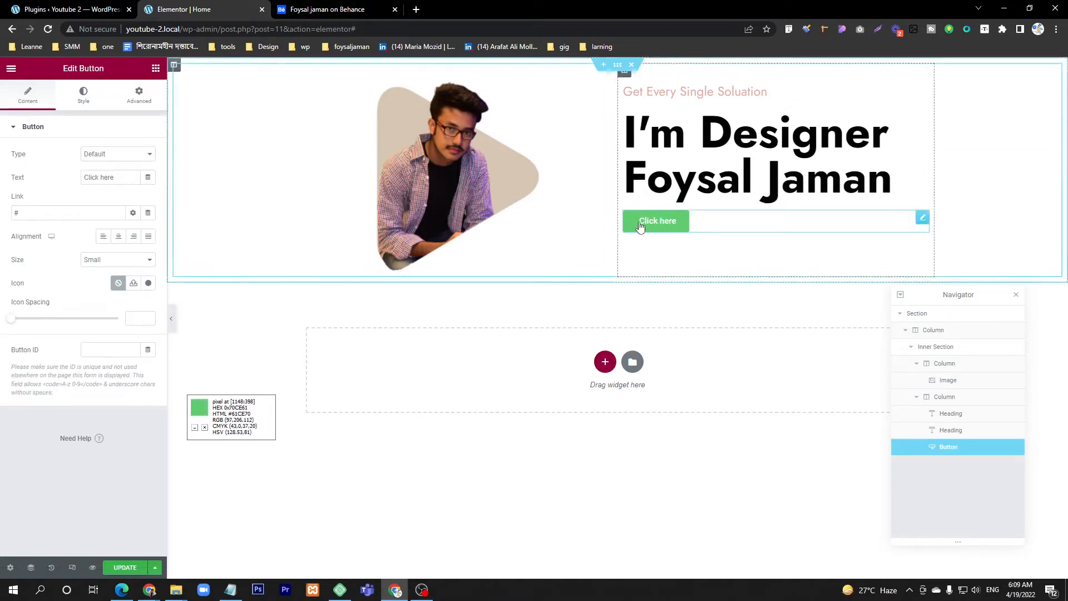
Step: Check the button in the Behance reference and set the new button's text to "Hire Me"
click(345, 5)
click(226, 6)
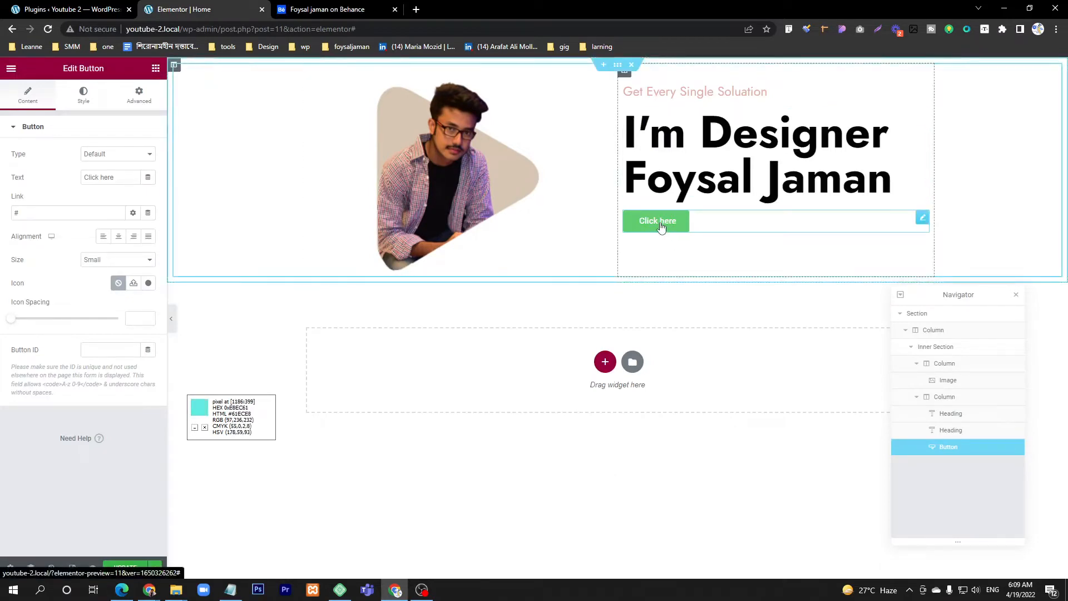
drag(117, 177, 84, 178)
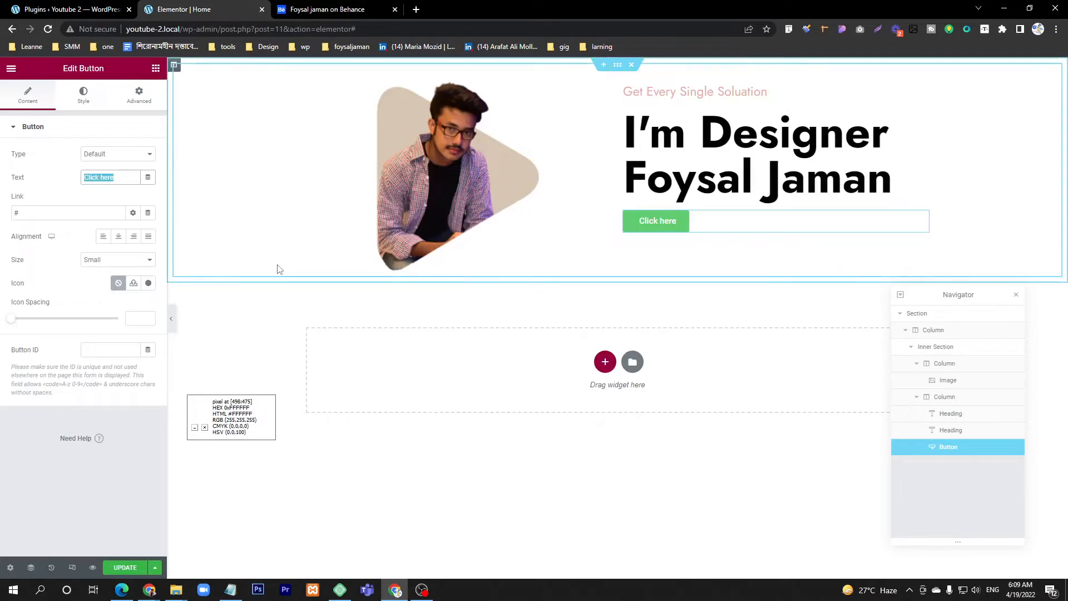
double_click(95, 178)
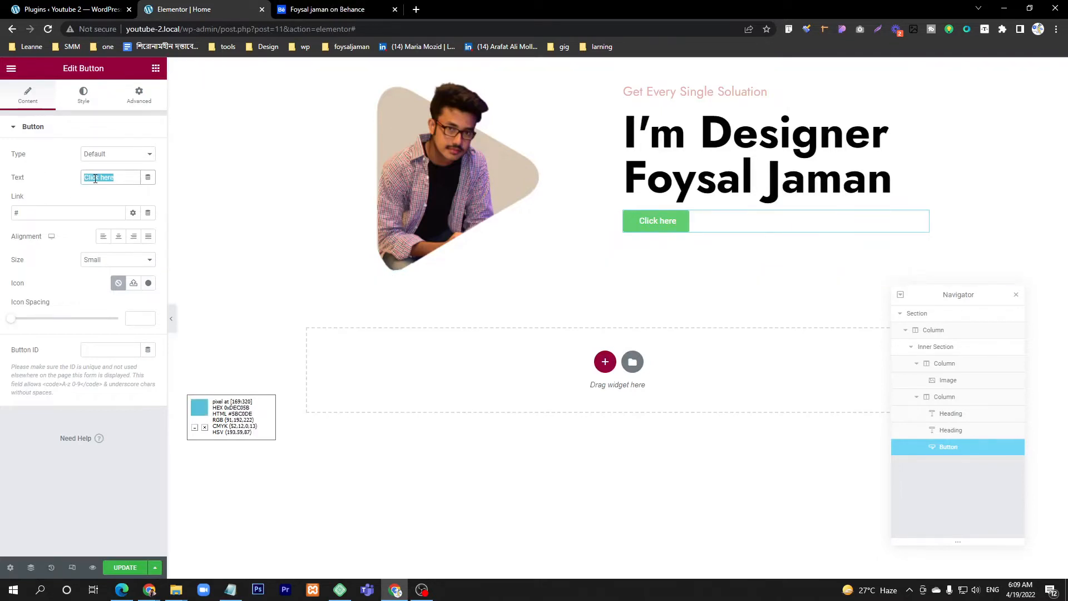
text(Hir)
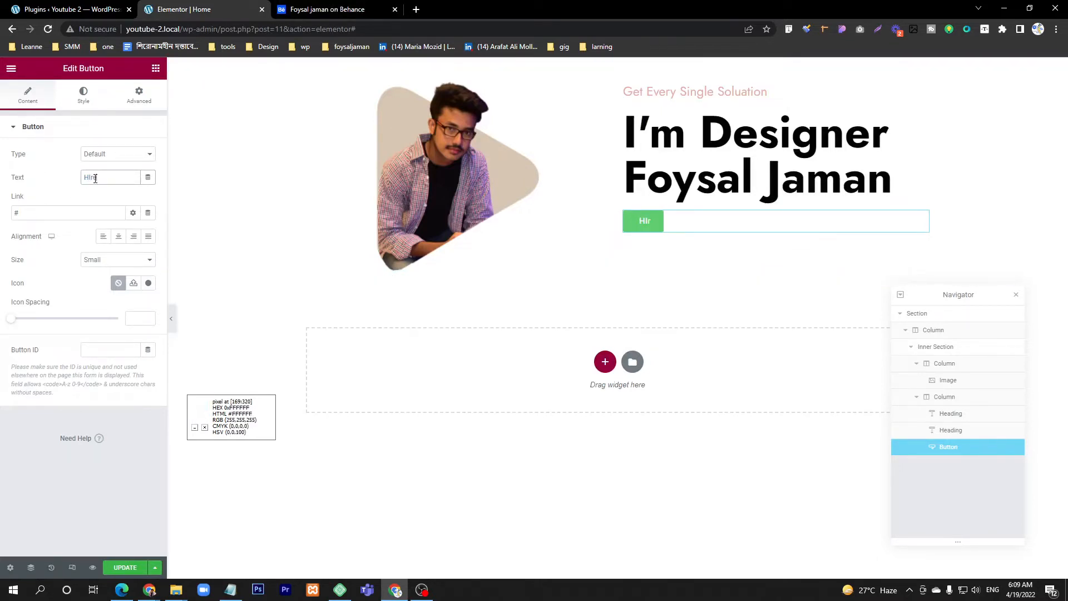
text(e m)
key(BackSpace)
text(ME)
Step: Sample the orange of the reference's Hire Me button and set the new button's background color to it (#FF4406)
click(345, 9)
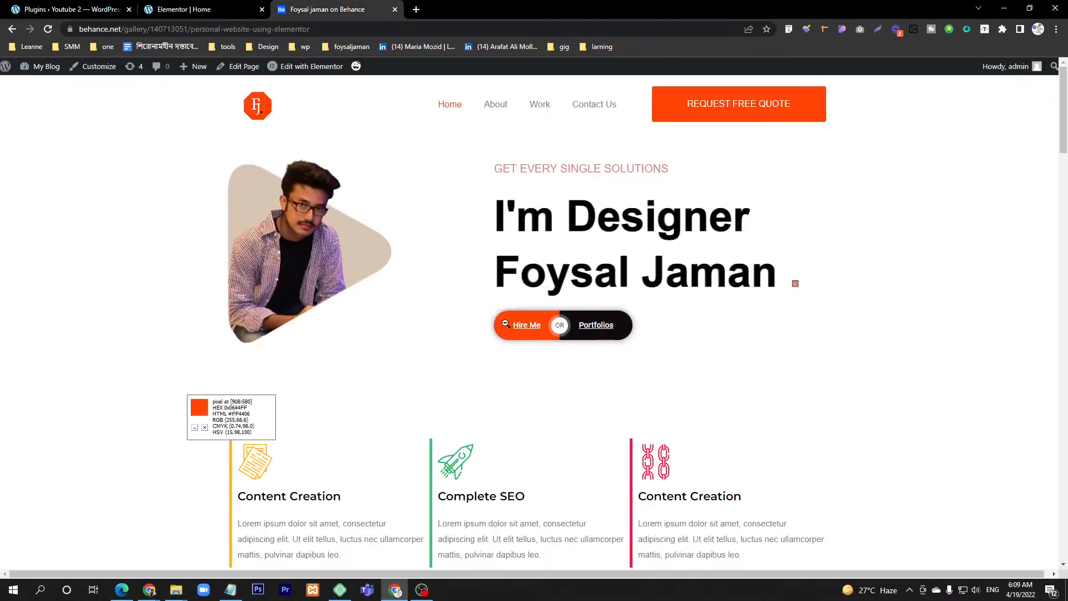
click(183, 9)
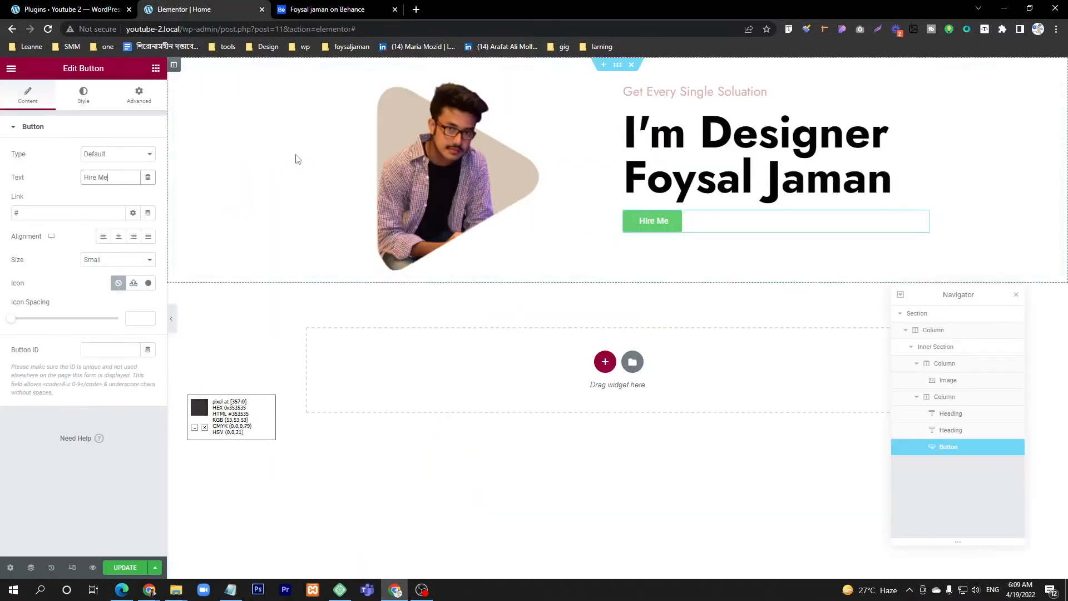
click(83, 100)
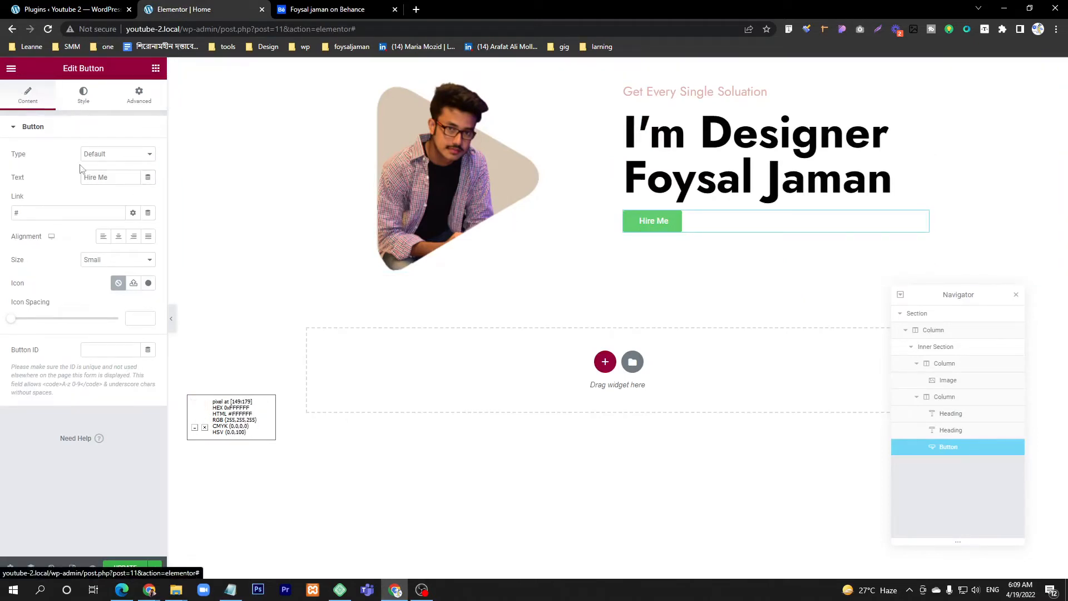
click(148, 270)
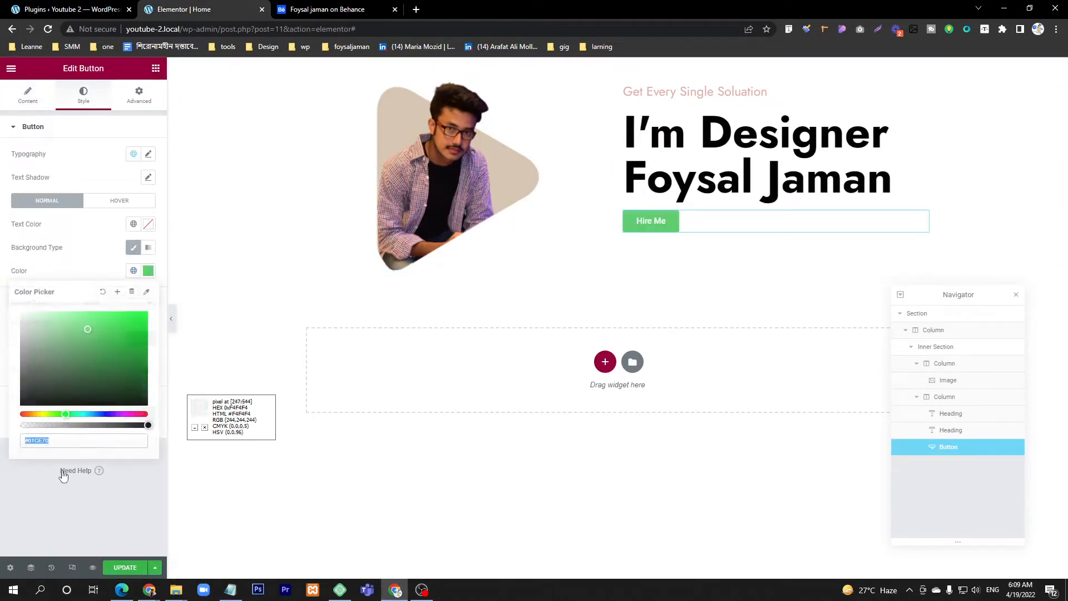
key(ctrl+v)
click(40, 478)
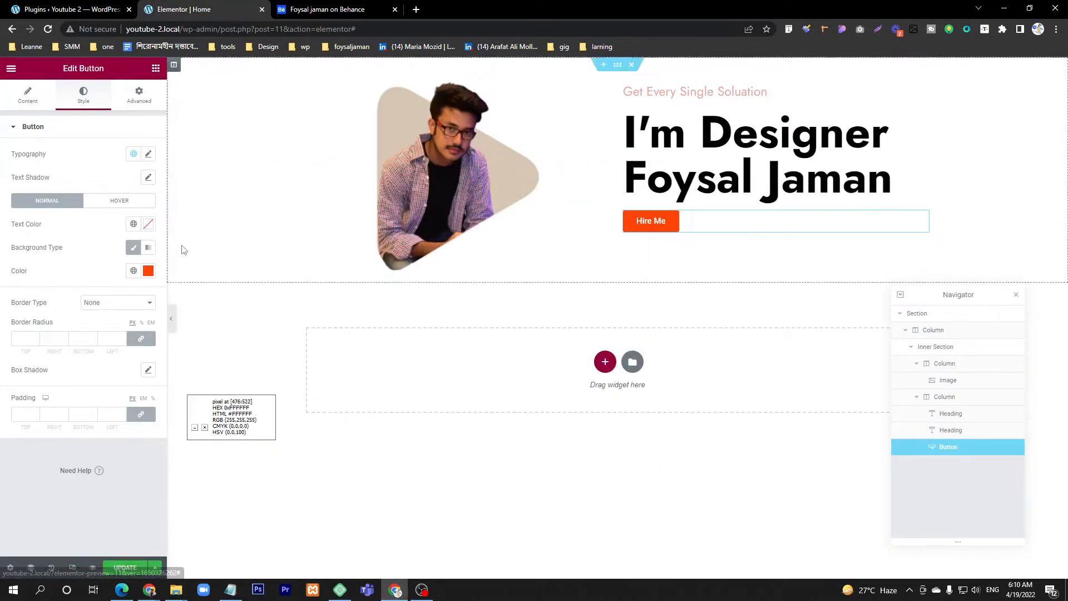
Step: Compare the button with the reference and set the Hire Me button's layout width to Inline (auto)
click(356, 10)
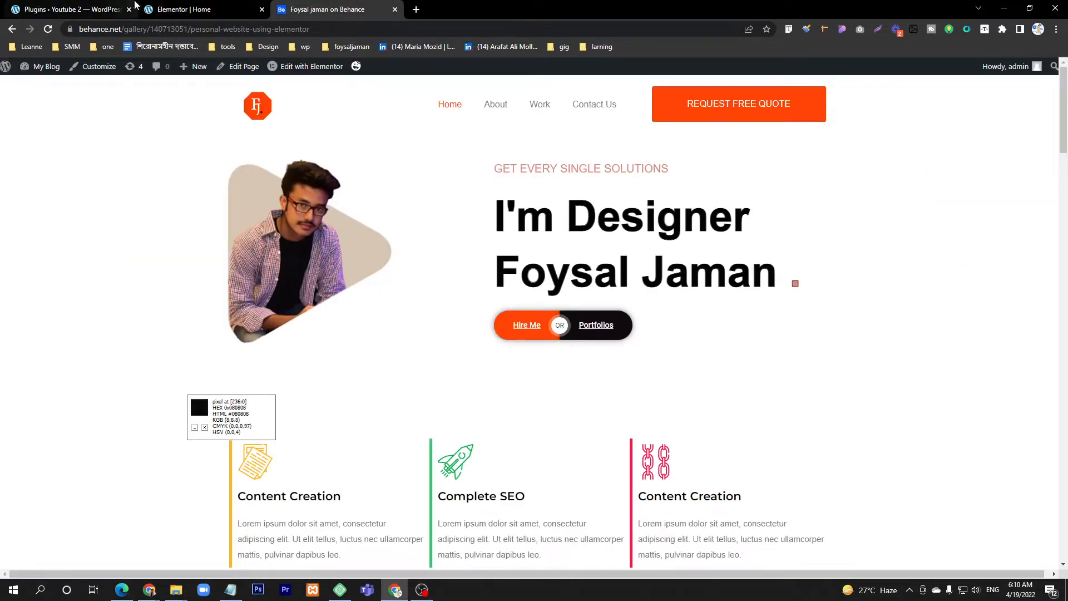
click(198, 6)
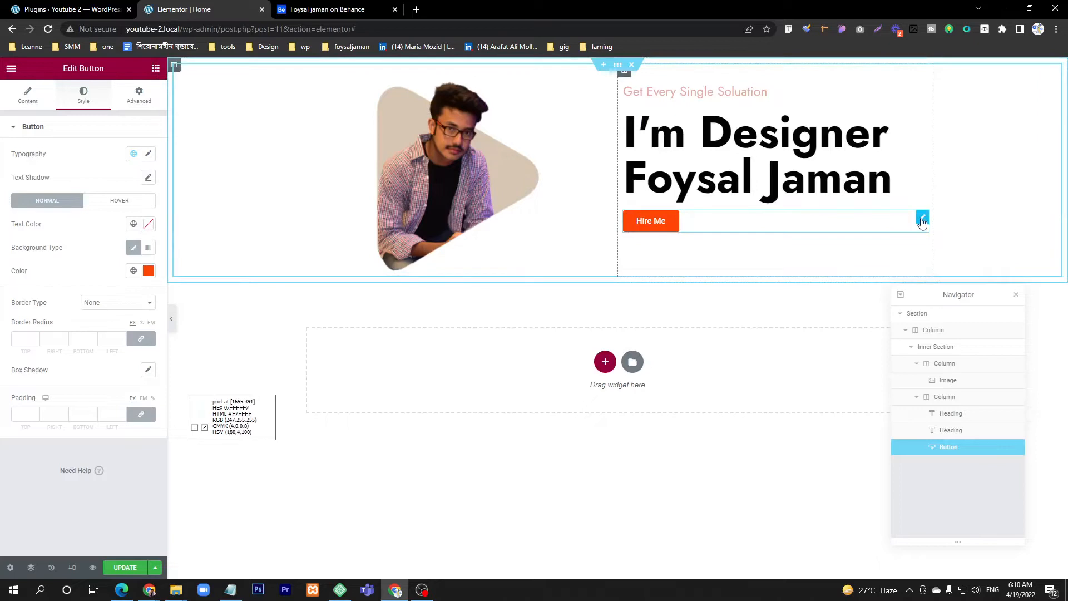
click(139, 105)
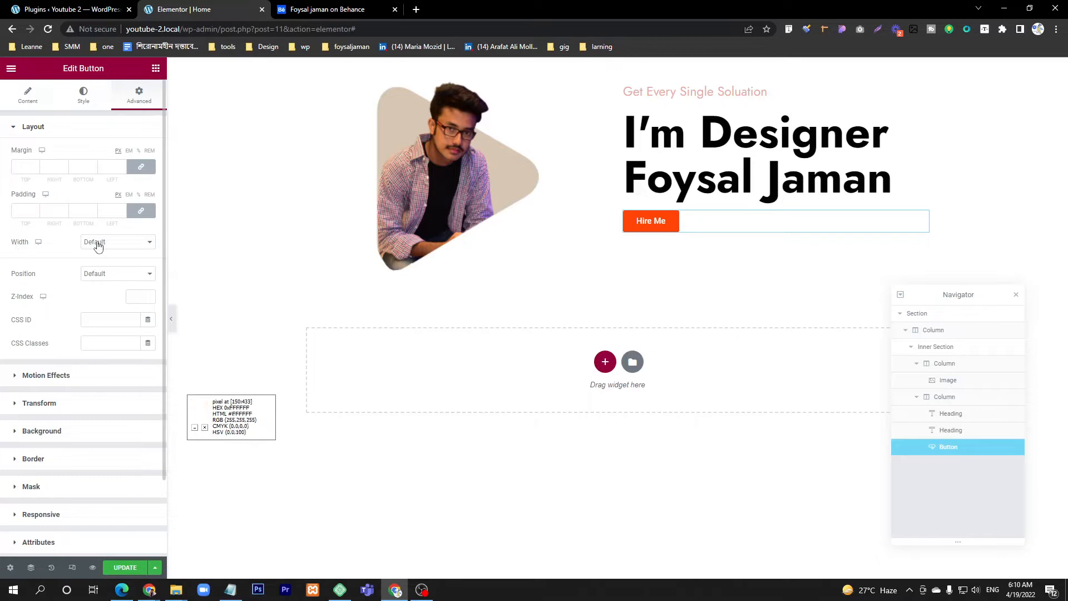
click(115, 242)
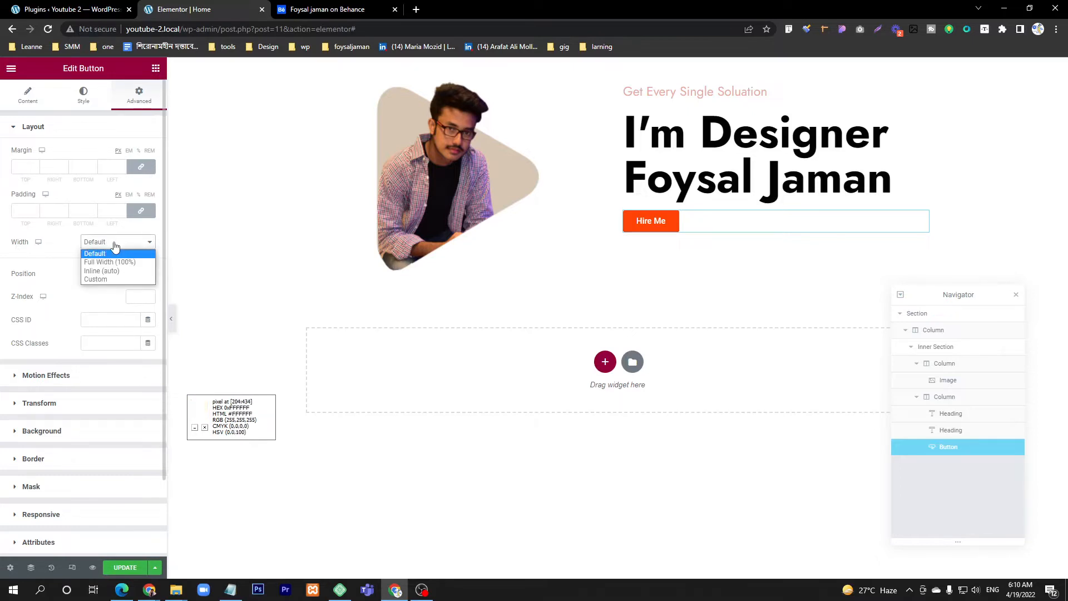
click(108, 272)
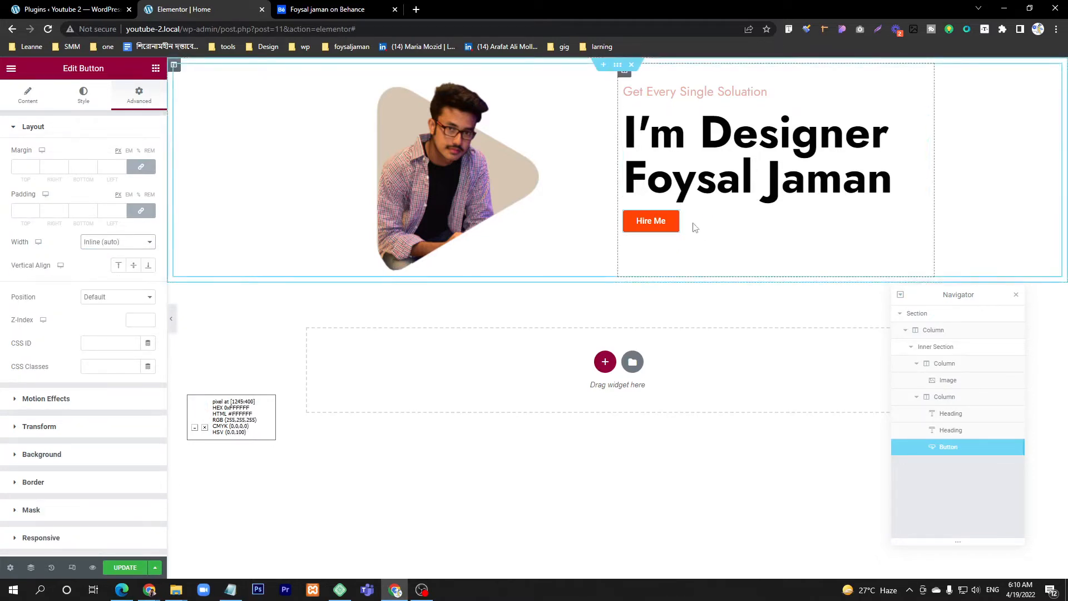
Step: Find the Button widget, add a second button and place it directly after the Hire Me button in the hero column
click(156, 68)
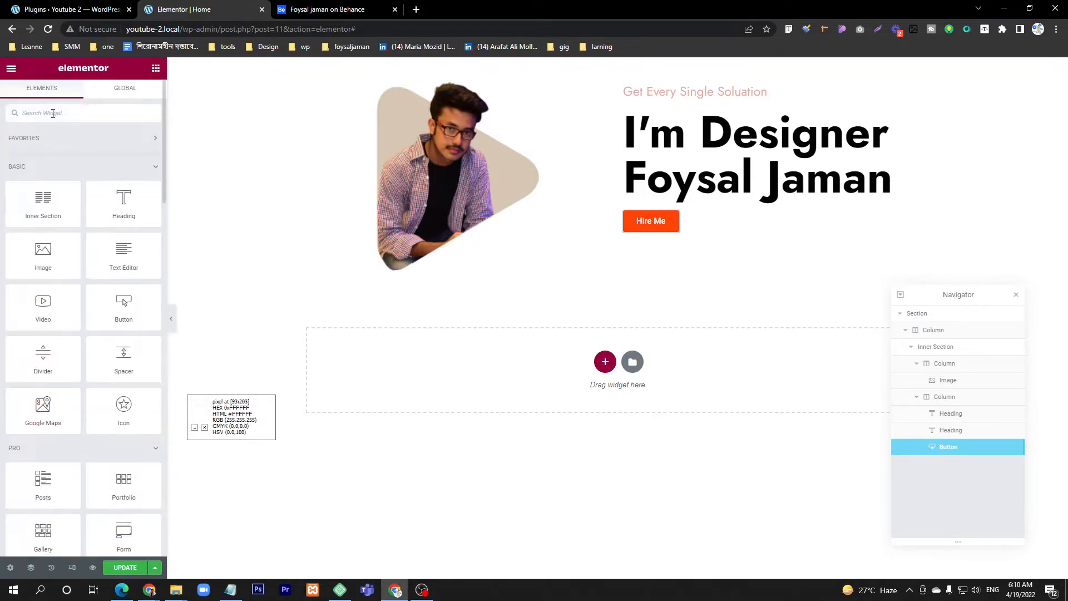
text(but)
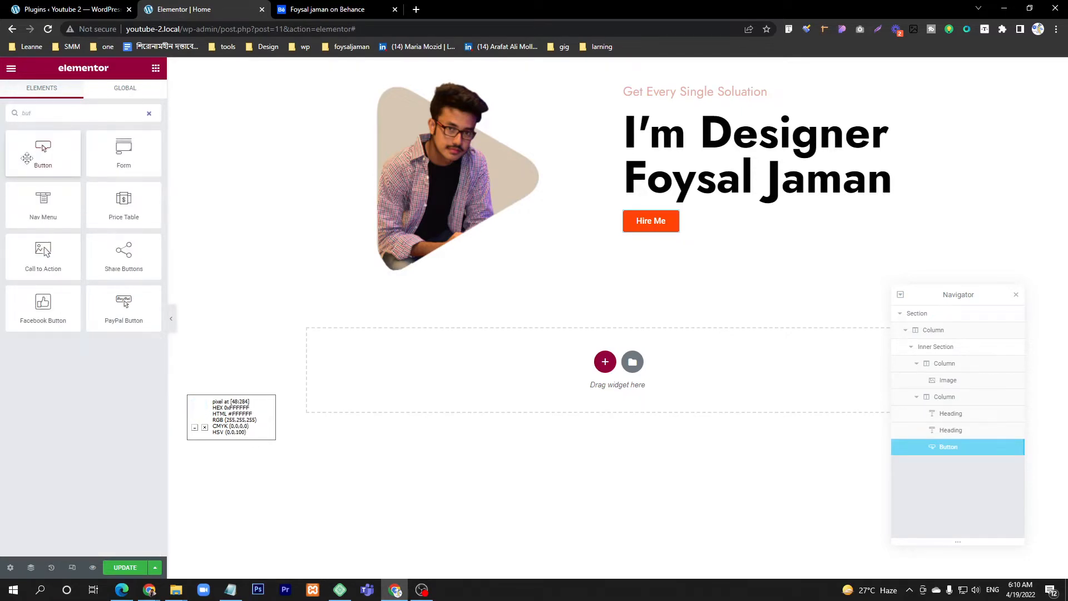
drag(28, 159, 710, 230)
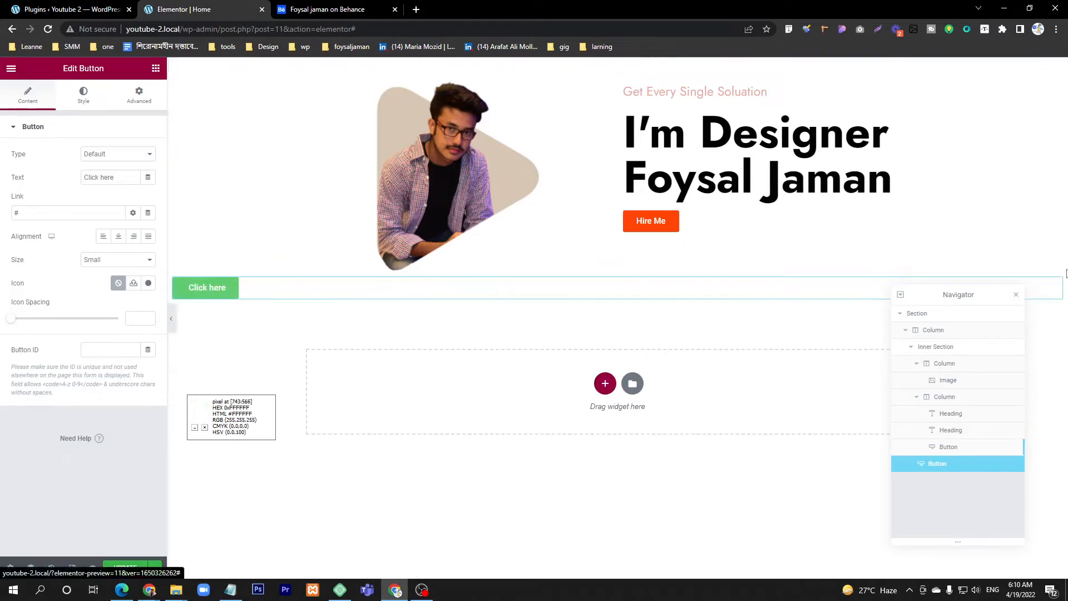
drag(1057, 287, 677, 249)
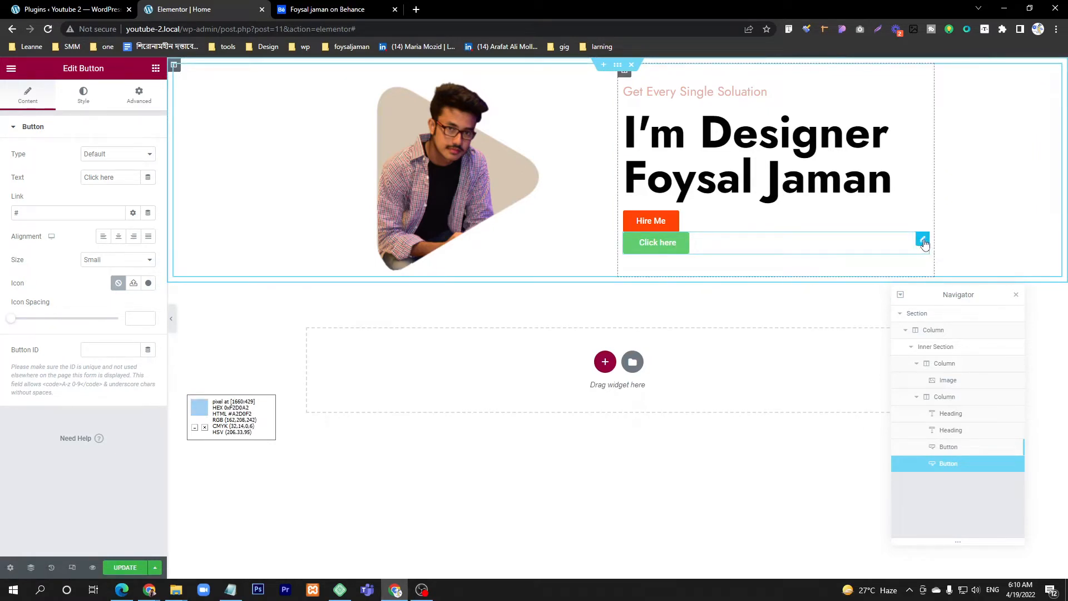
Step: Set the second button's layout width to Inline (auto) so it sits beside the Hire Me button
click(142, 100)
click(129, 242)
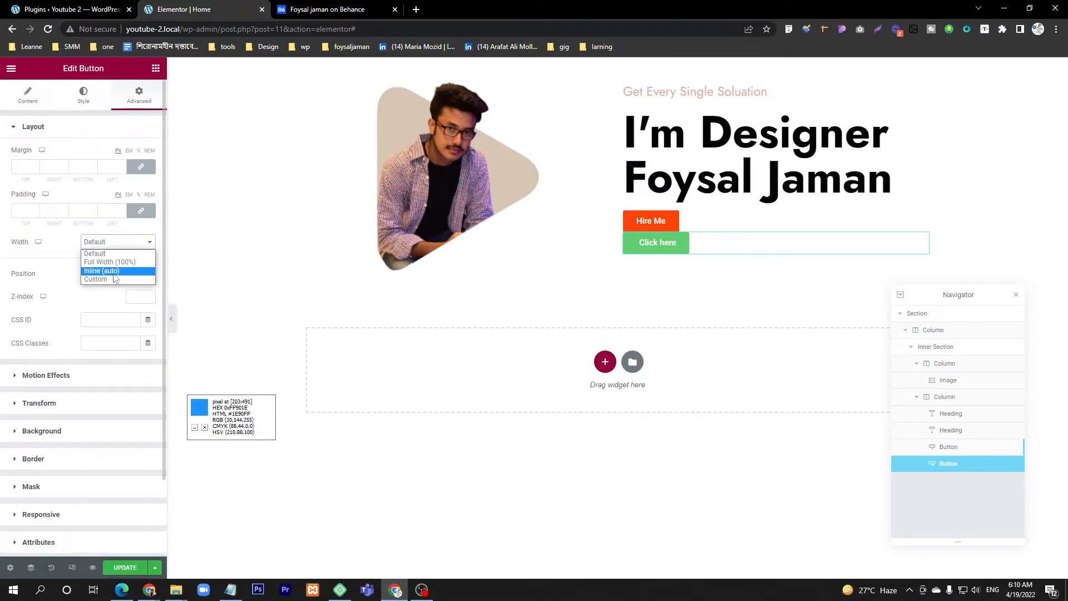
click(113, 272)
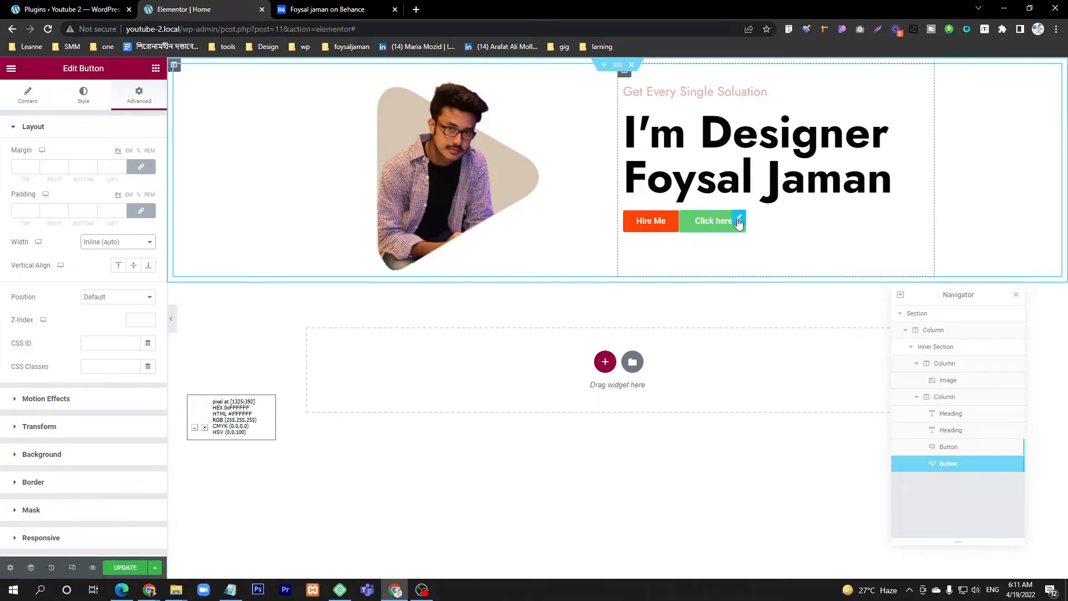
Step: Replace the second button's text with "Porfolios"
click(30, 99)
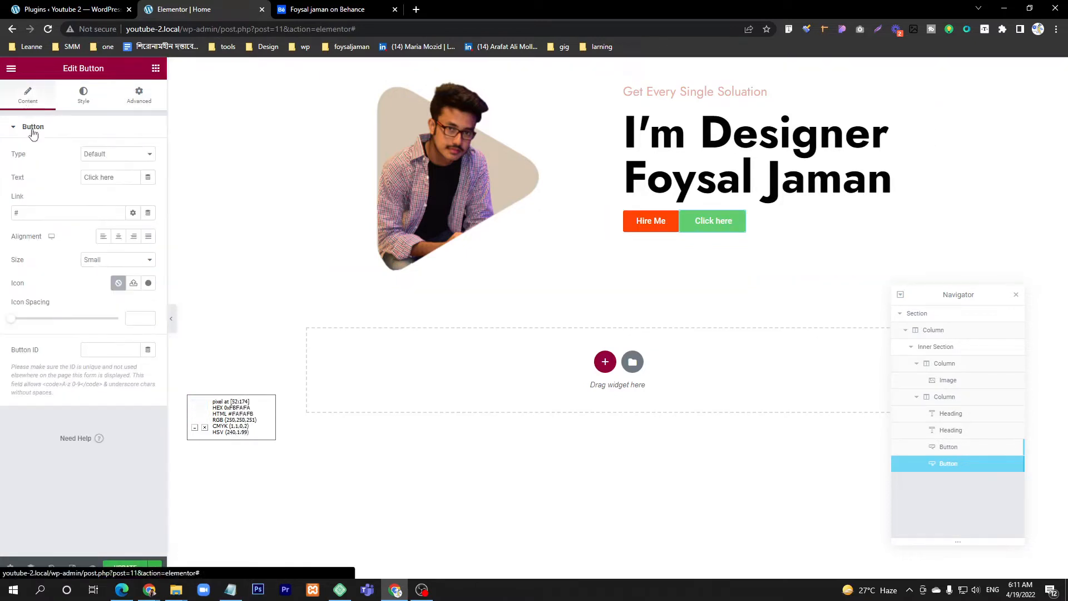
triple_click(105, 178)
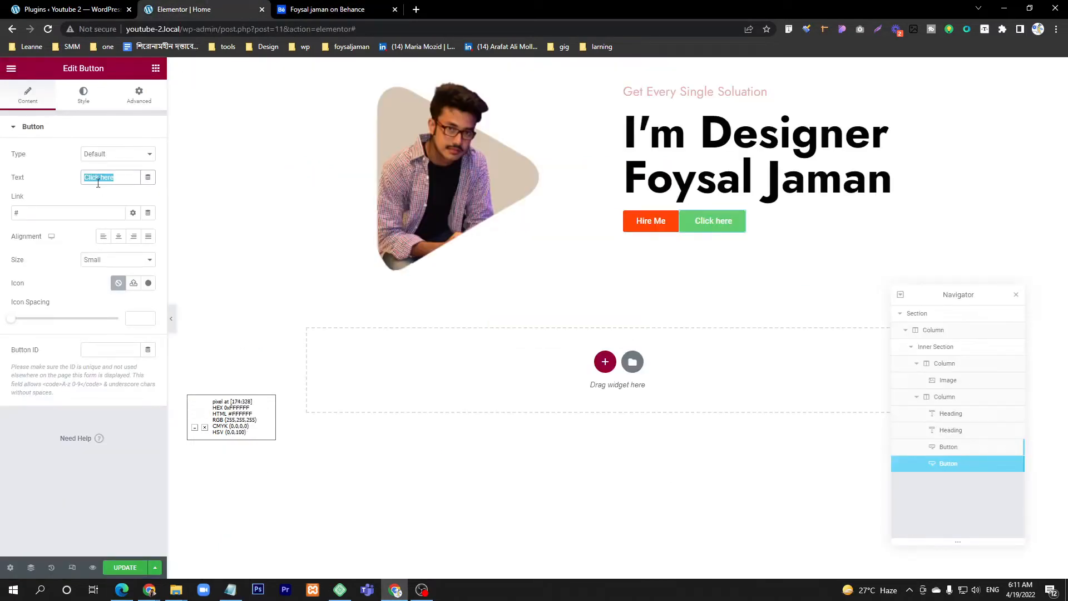
text(Portsoil)
key(BackSpace)
key(BackSpace)
key(BackSpace)
key(BackSpace)
text(f)
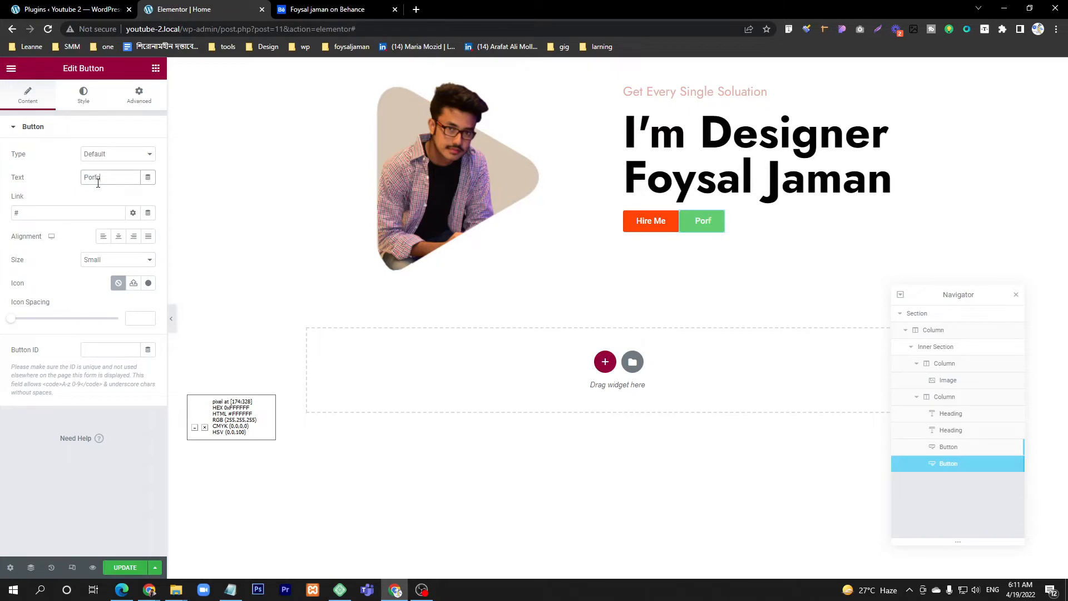
text(olios)
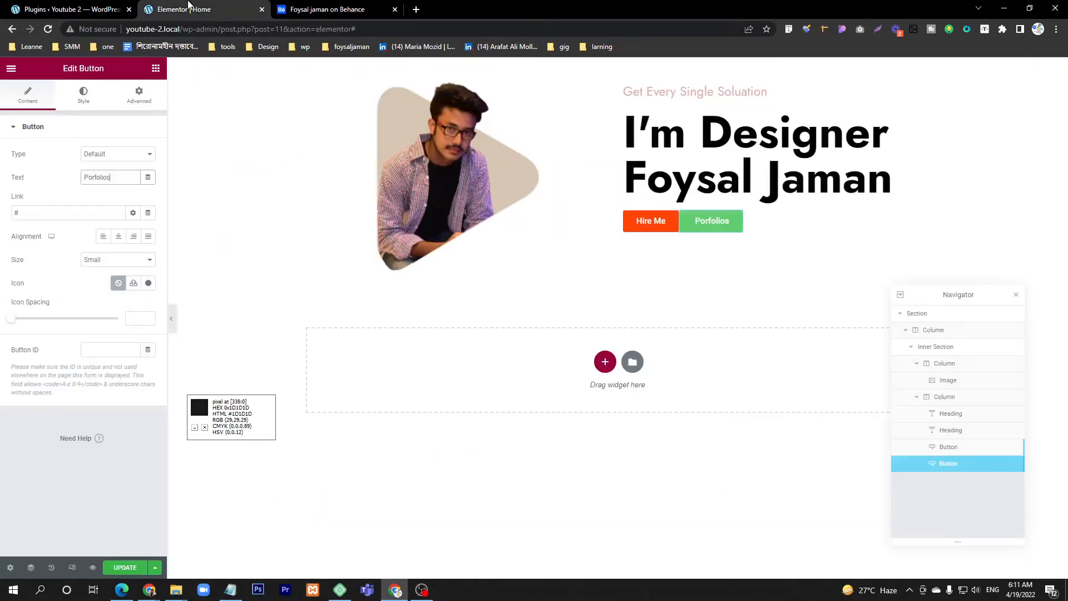
Step: Set the Porfolios button's background color to black (#000000)
click(83, 94)
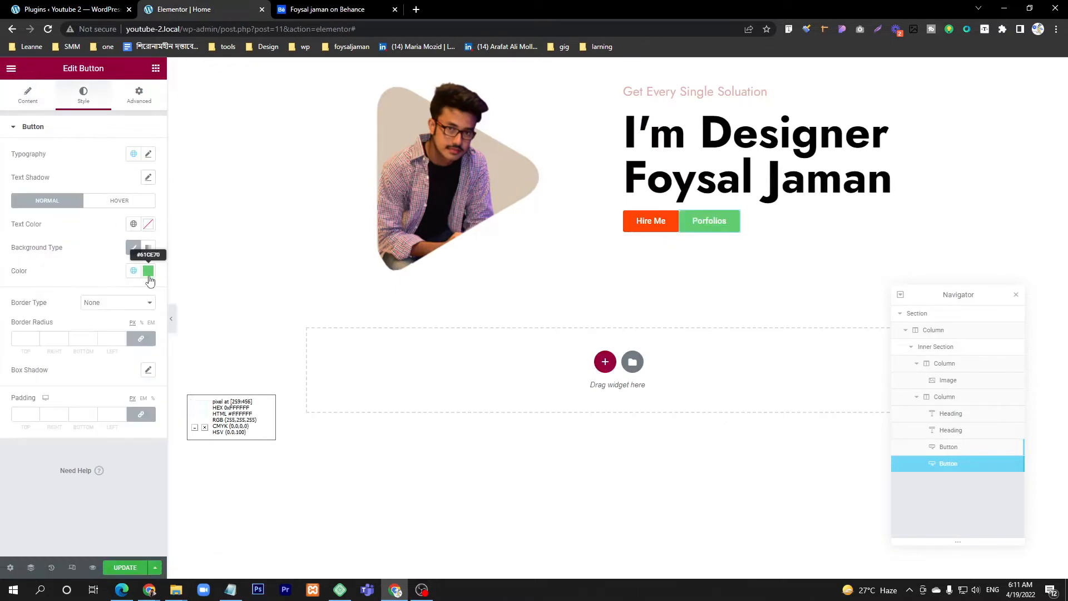
click(148, 271)
drag(33, 389, 11, 417)
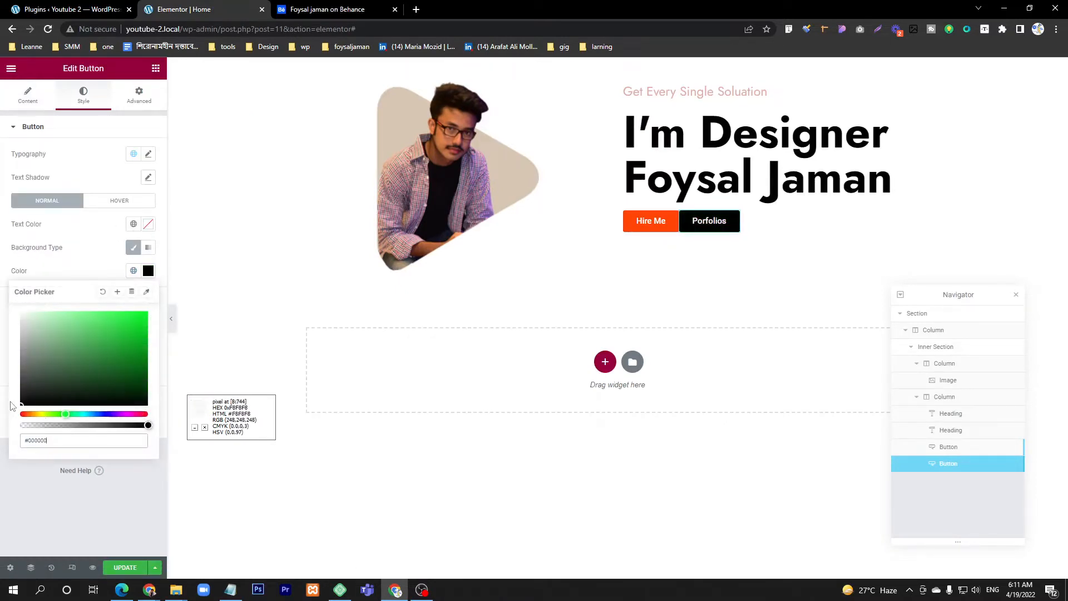
Step: Unlink the Porfolios button's margin values and set them to 15 px on the left and 0 on the other sides
click(139, 95)
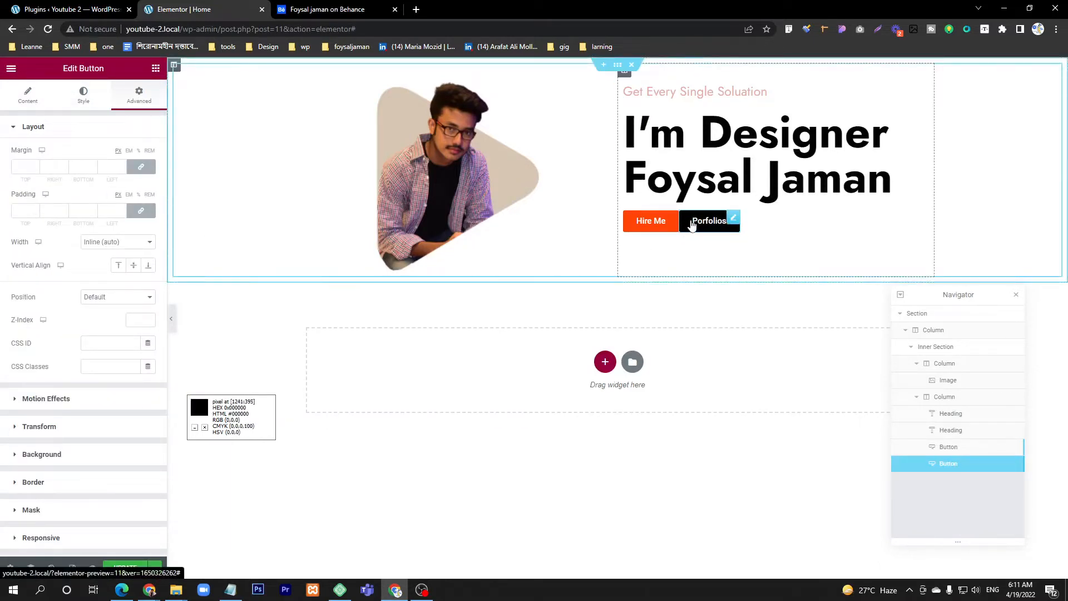
click(121, 166)
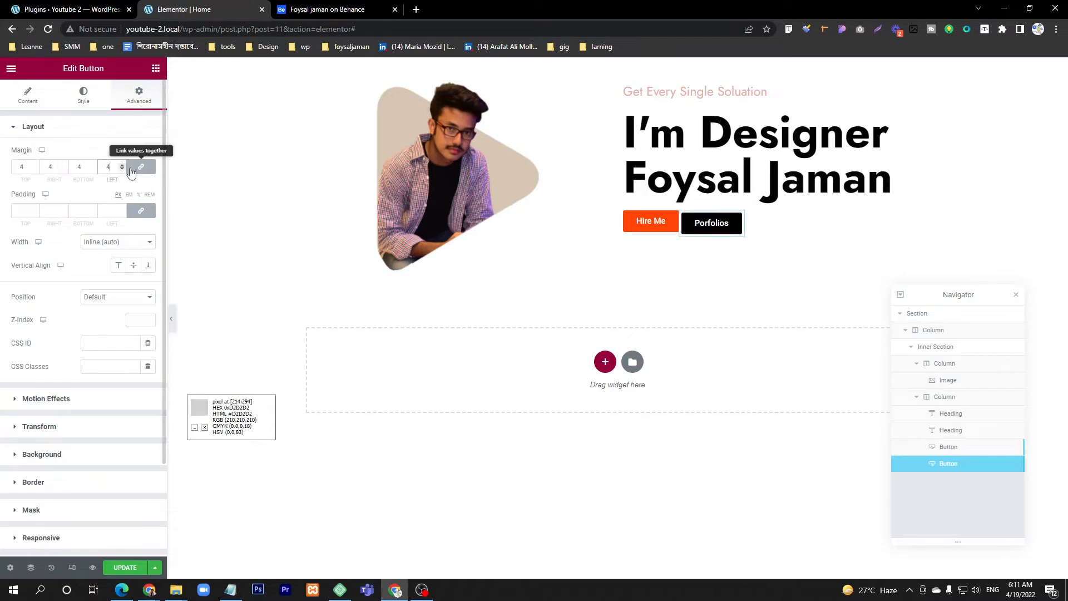
click(122, 167)
click(121, 166)
click(122, 169)
click(121, 169)
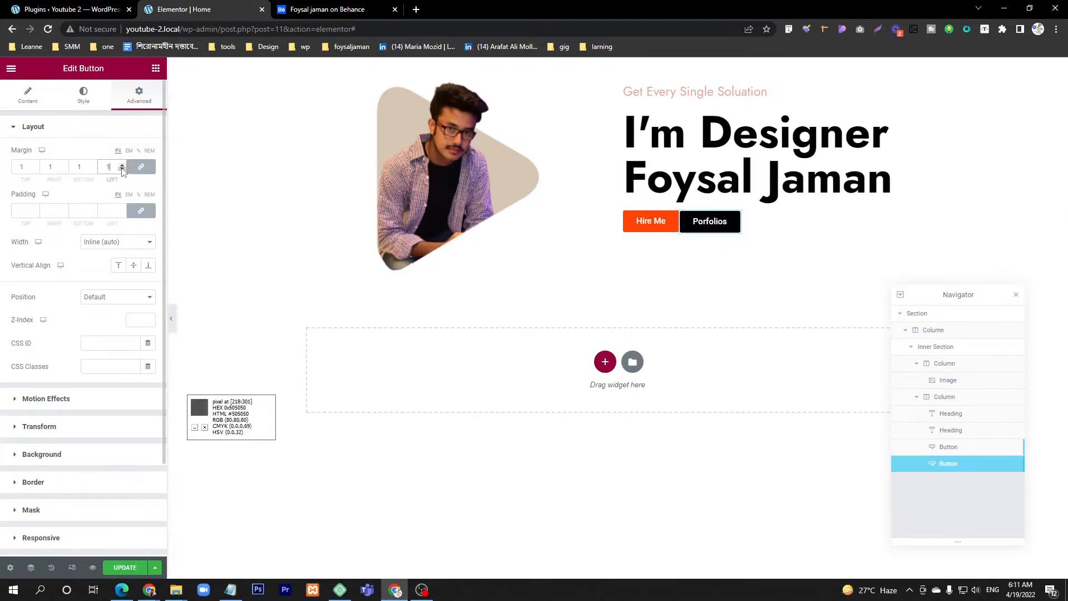
click(122, 169)
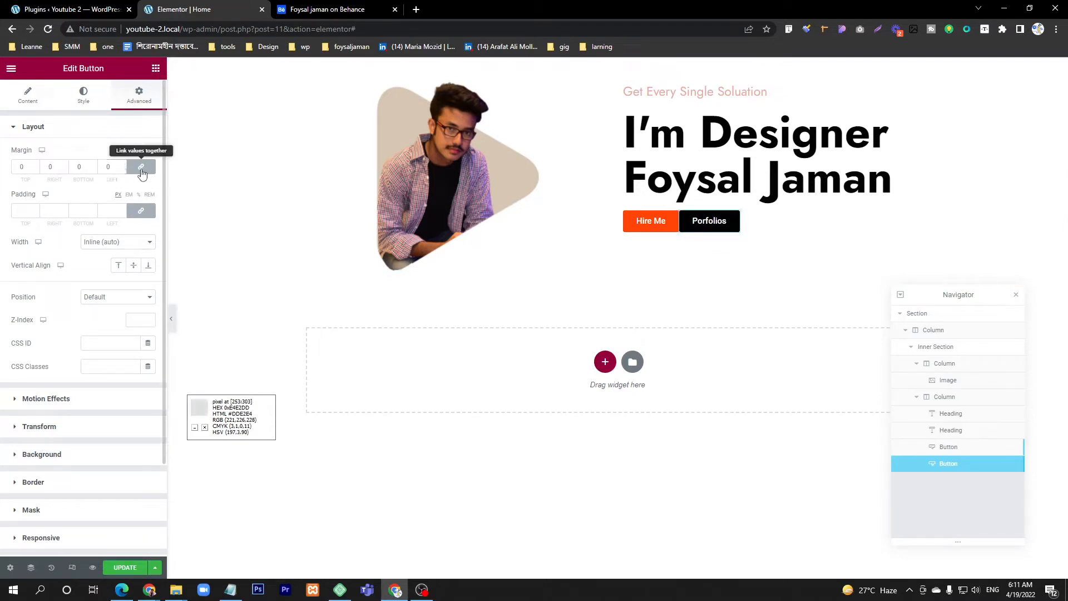
click(142, 170)
drag(122, 166, 122, 167)
click(121, 167)
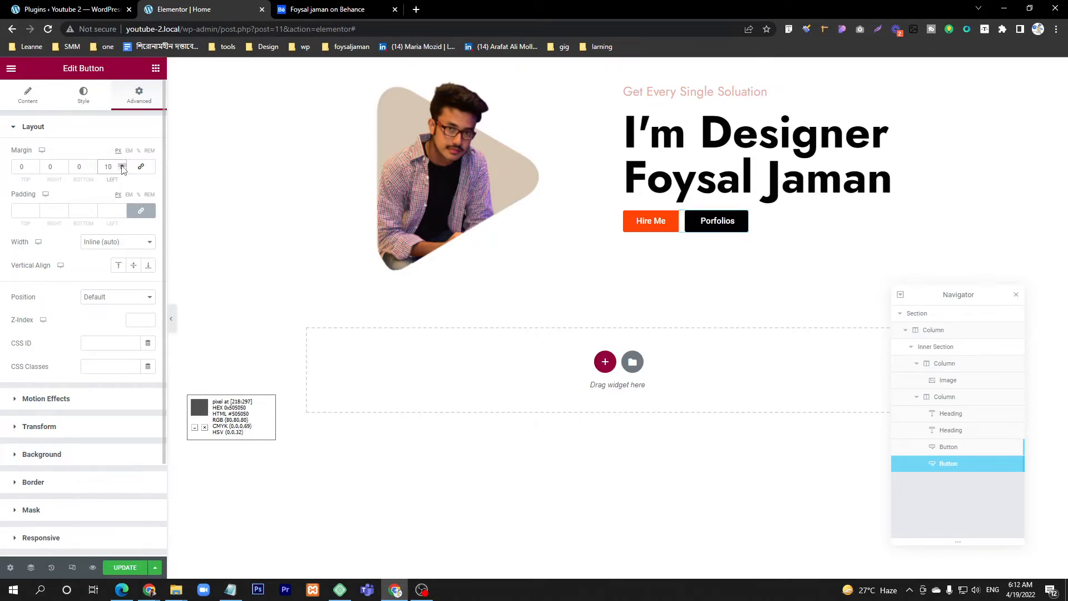
click(122, 167)
click(122, 167)
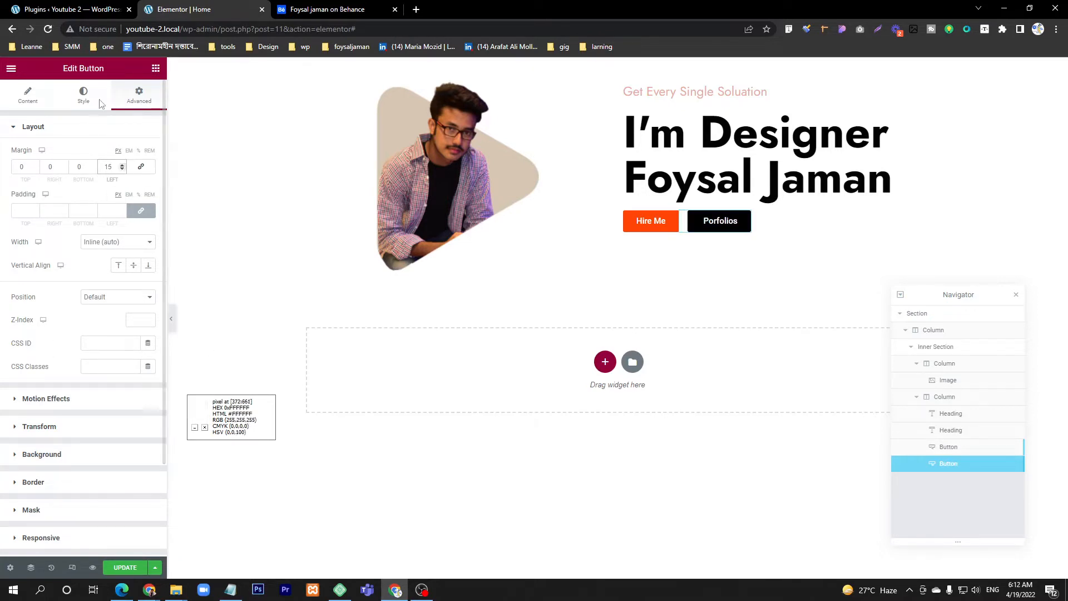
Step: Unlink the Hire Me button's border radius values and set them to 10 px top and left, 0 right and bottom
click(357, 7)
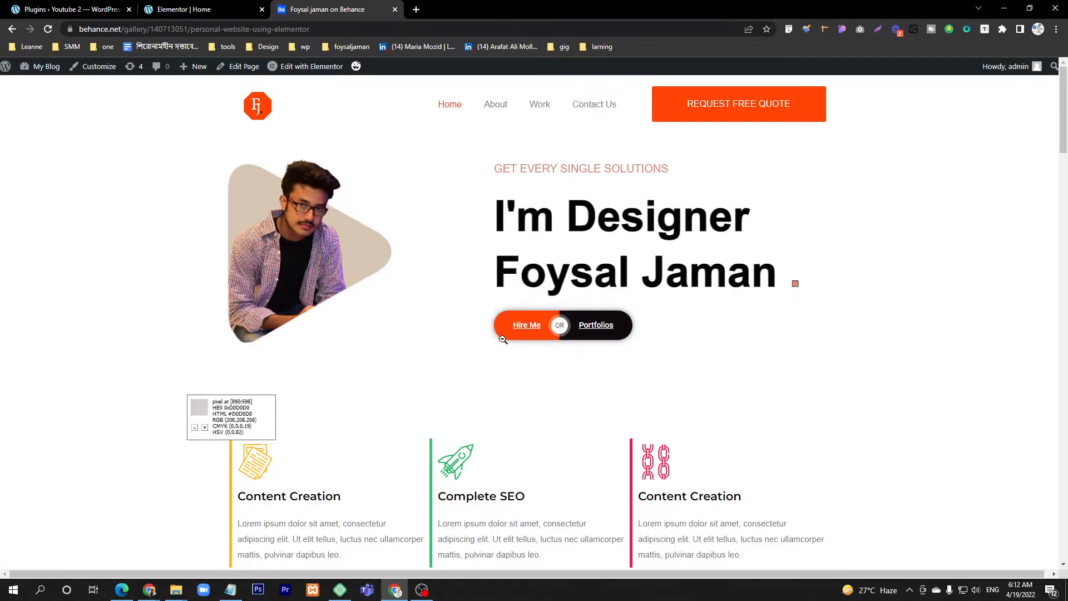
click(194, 6)
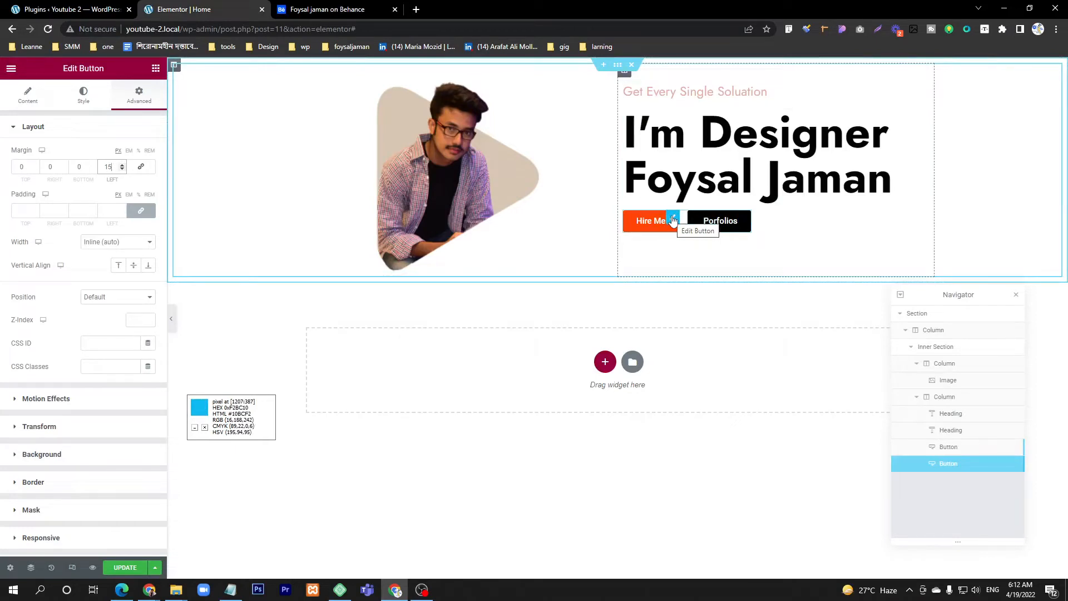
click(672, 218)
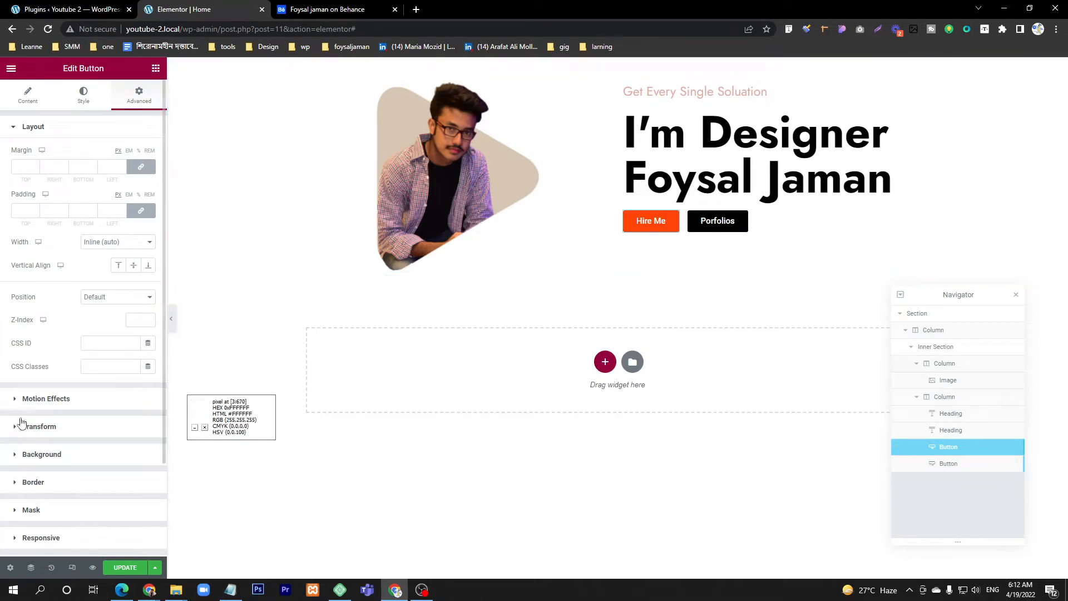
click(83, 94)
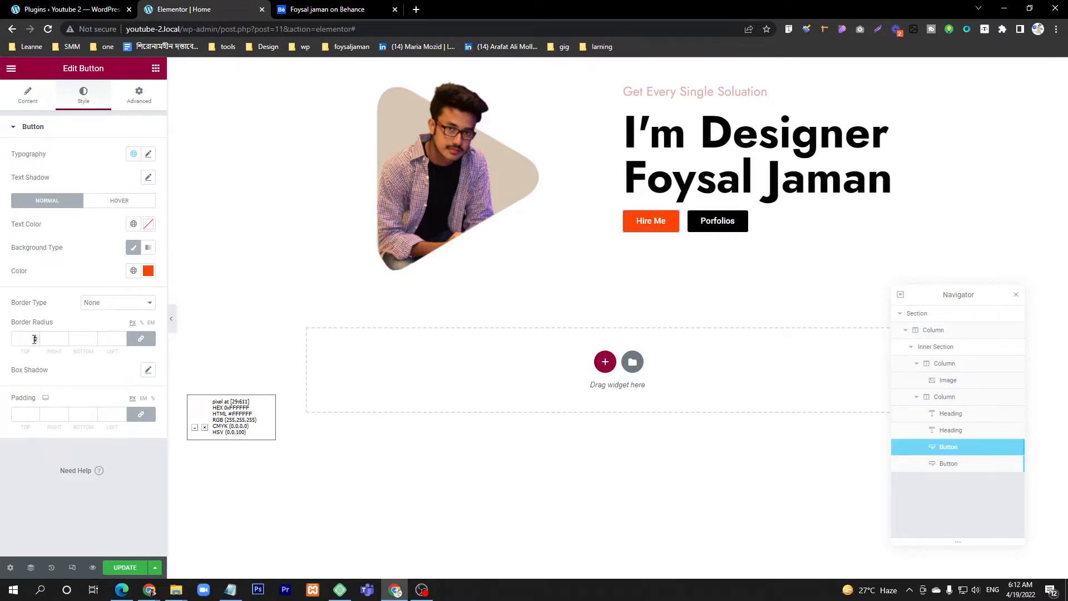
click(140, 338)
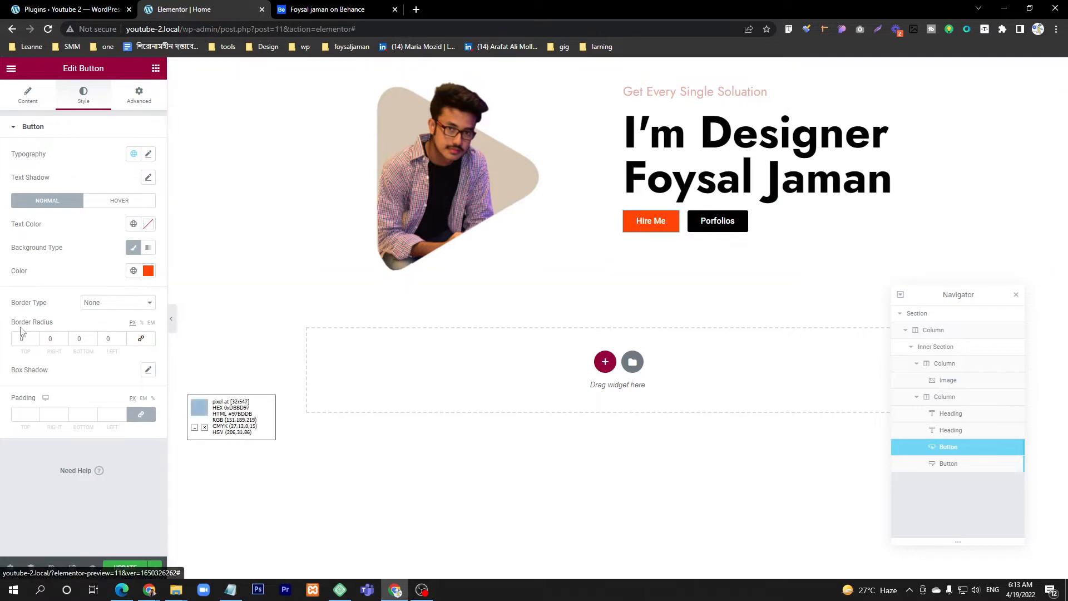
click(35, 338)
click(35, 338)
click(34, 338)
click(35, 338)
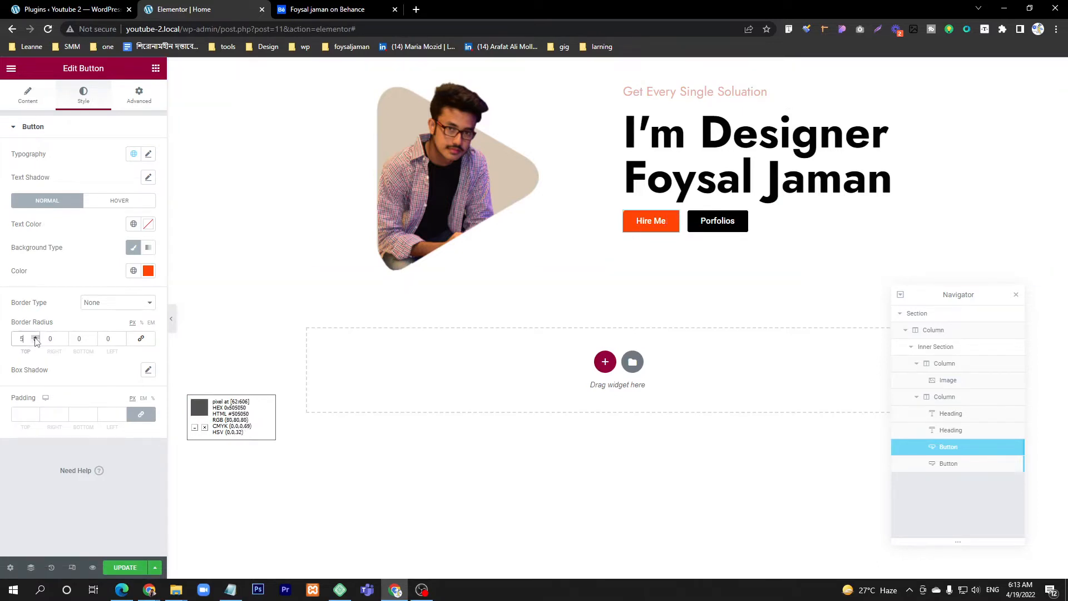
click(34, 338)
click(34, 337)
click(34, 337)
click(35, 338)
click(63, 338)
click(64, 337)
click(64, 338)
click(64, 337)
double_click(50, 338)
text(0)
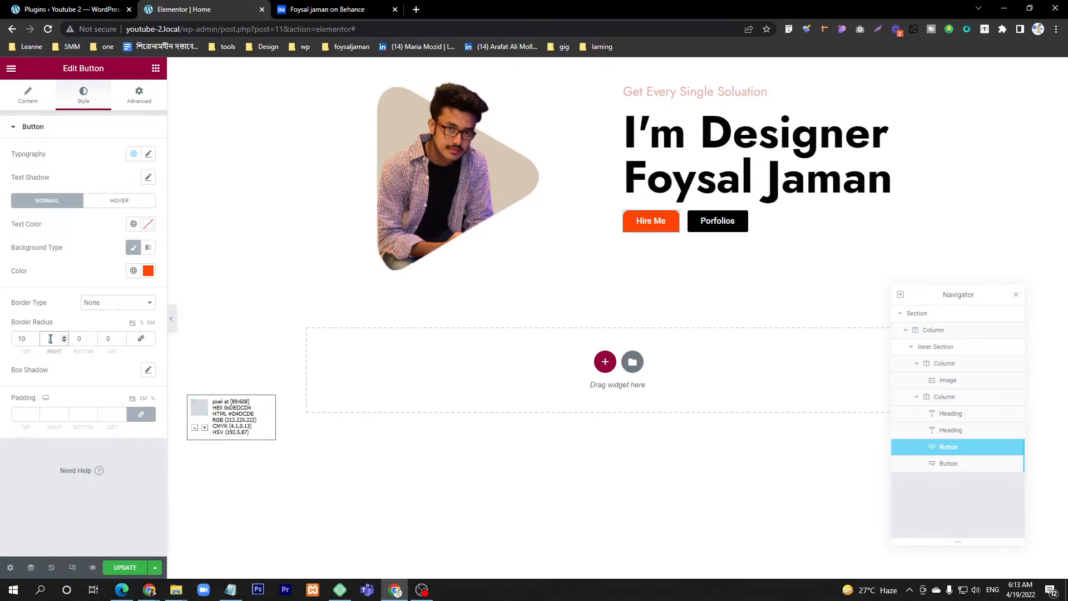
click(121, 337)
click(121, 337)
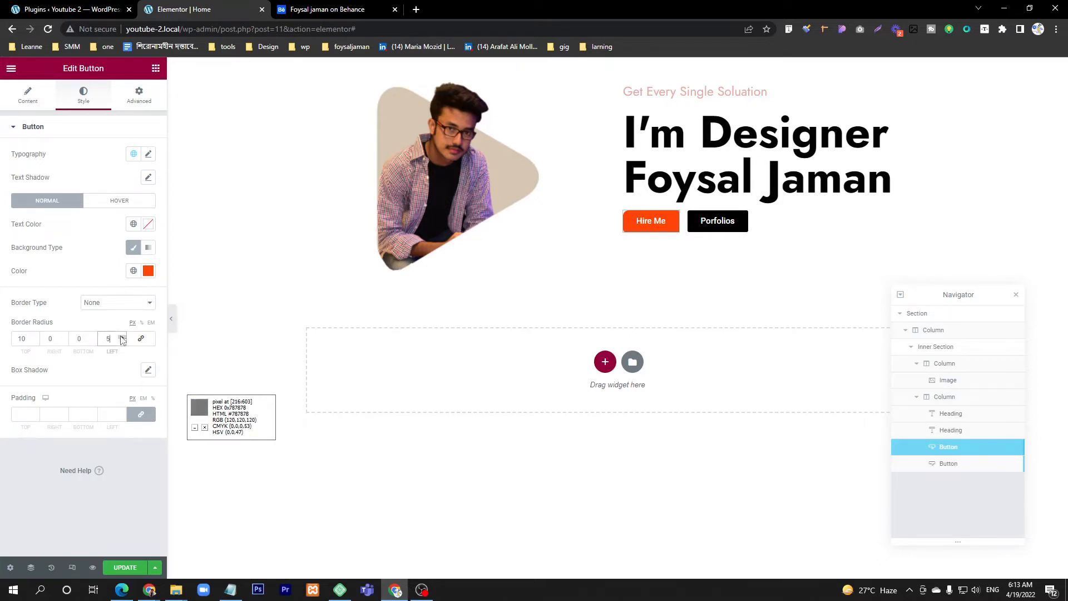
click(122, 337)
click(122, 336)
click(121, 337)
click(122, 336)
click(121, 336)
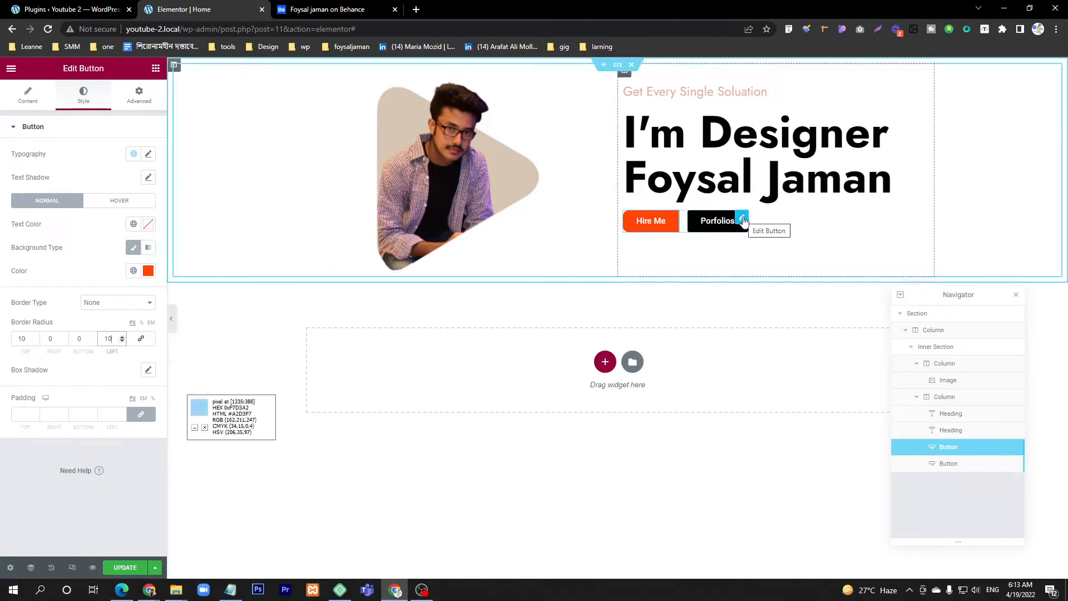
Step: Unlink the Porfolios button's border radius values and set them to 10 px right, 12 px bottom, and 0 top and left
click(743, 219)
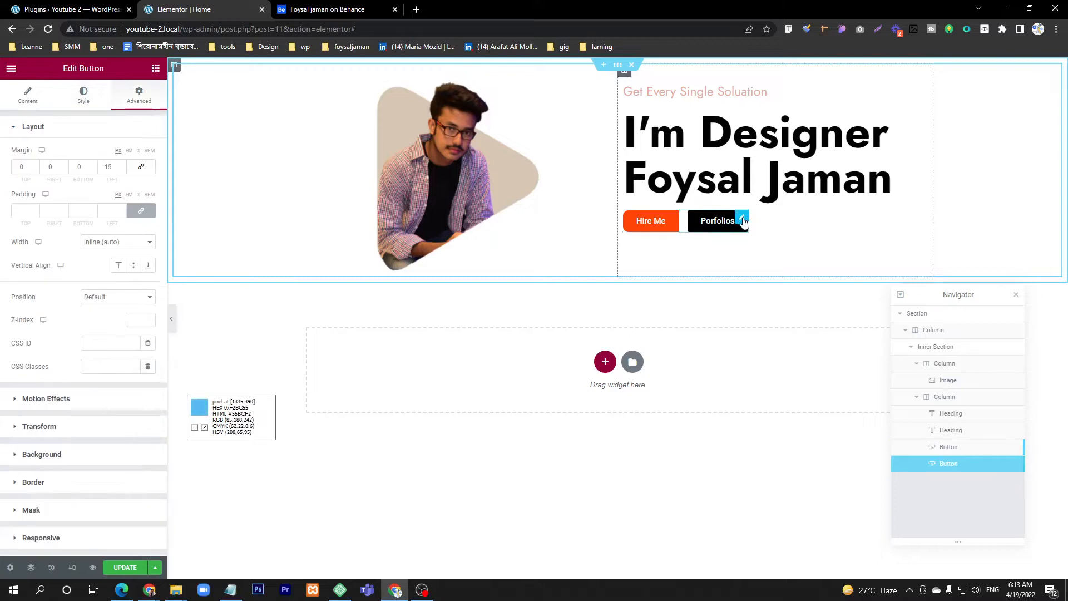
click(85, 103)
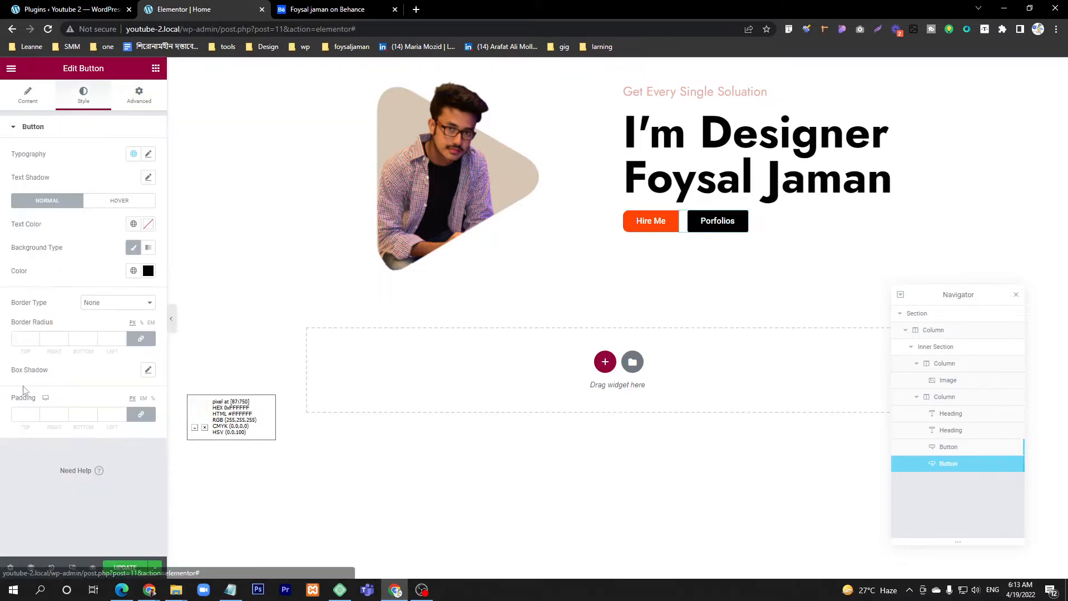
click(141, 340)
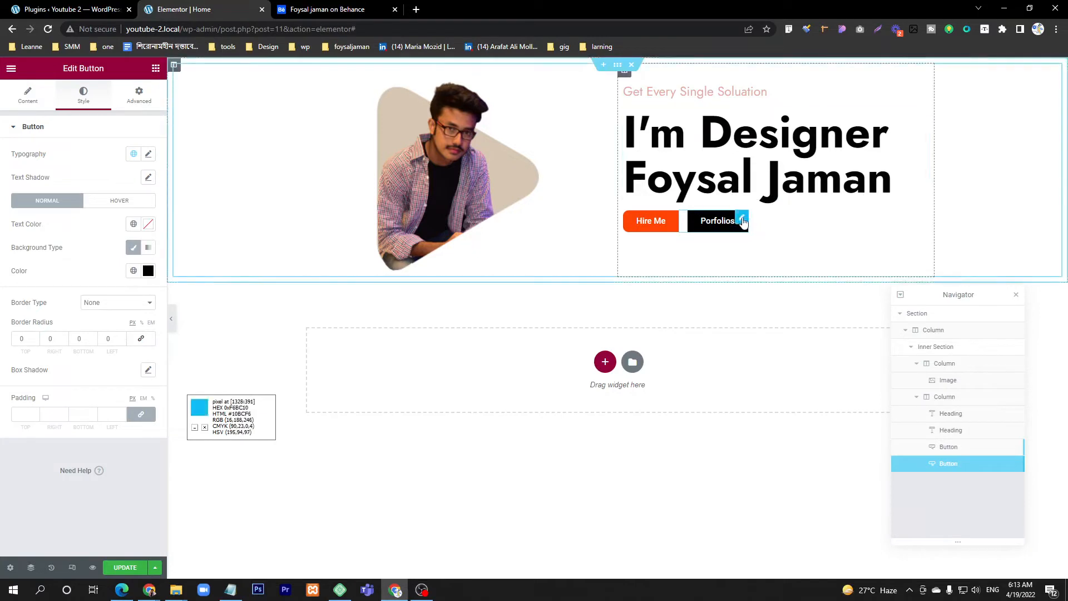
click(63, 336)
click(62, 336)
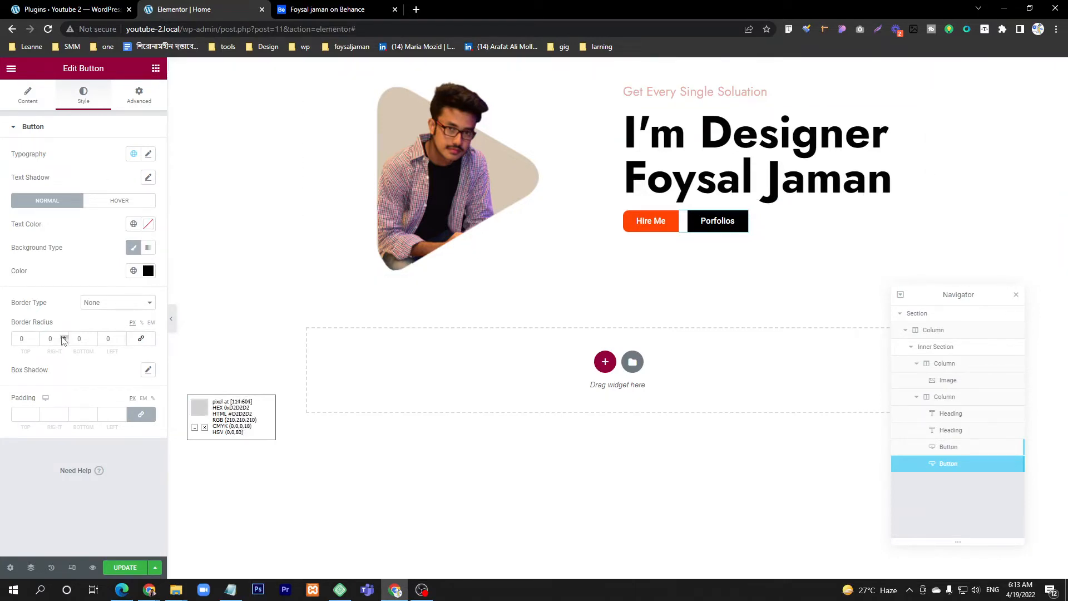
click(62, 337)
click(62, 337)
click(63, 336)
click(62, 336)
click(62, 336)
click(62, 336)
click(62, 338)
click(91, 337)
click(91, 337)
click(91, 337)
click(91, 337)
click(91, 338)
click(92, 337)
click(91, 337)
click(91, 338)
click(92, 337)
click(92, 337)
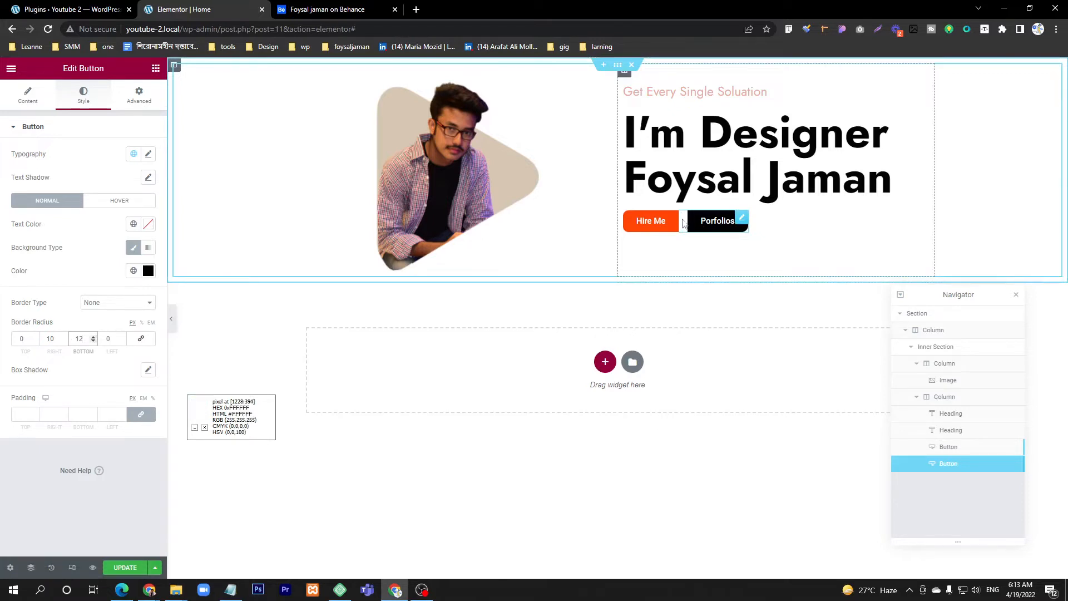
Step: Set the Porfolios button's left margin to 0 so it joins the Hire Me button, comparing with the Behance design
key(ctrl+Tab)
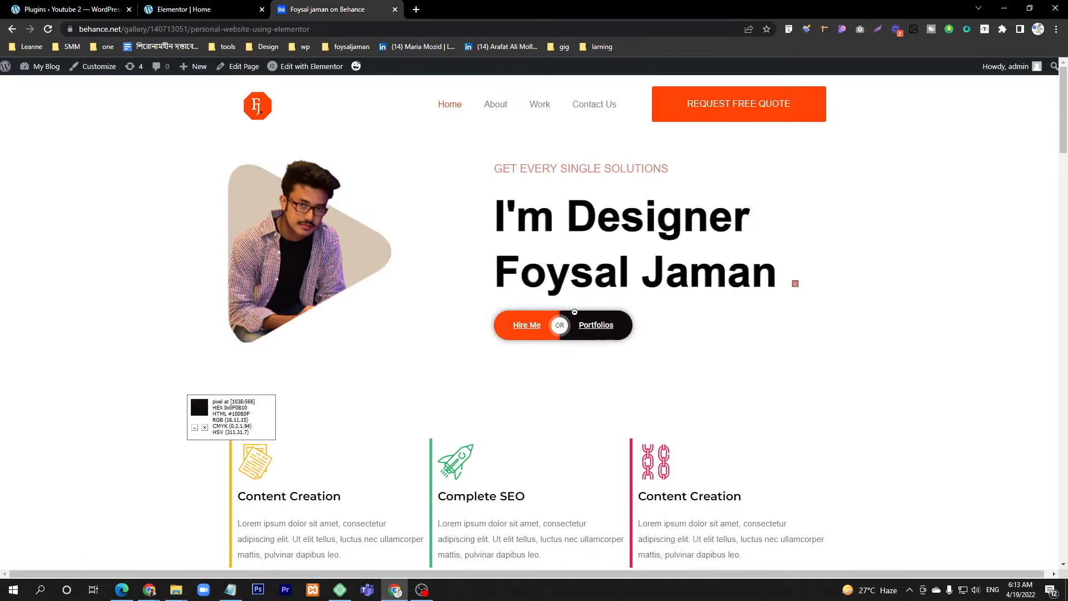
key(ctrl+shift+Tab)
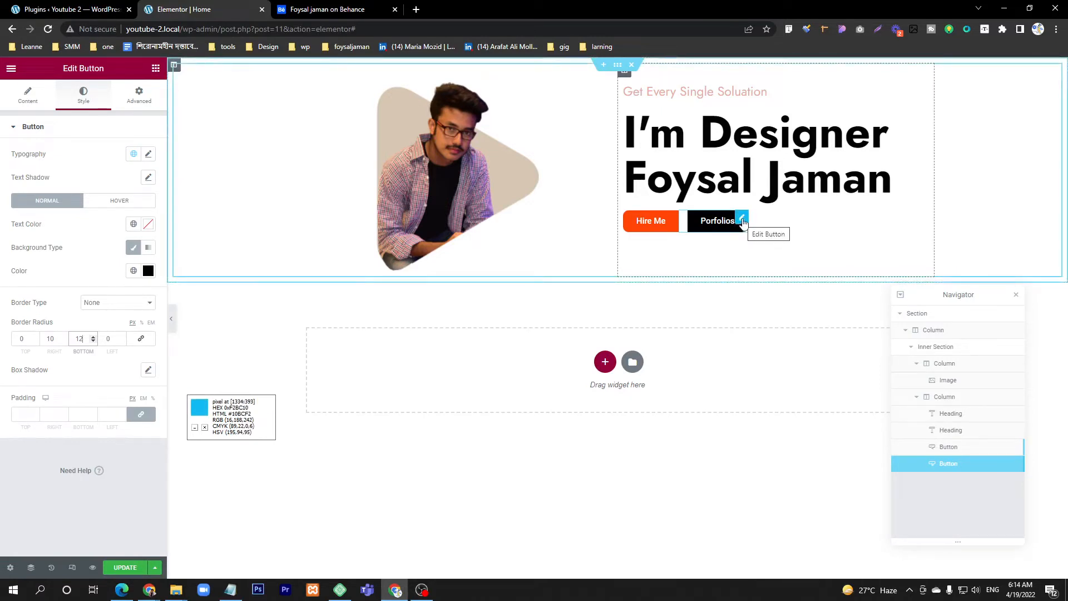
click(139, 94)
double_click(108, 168)
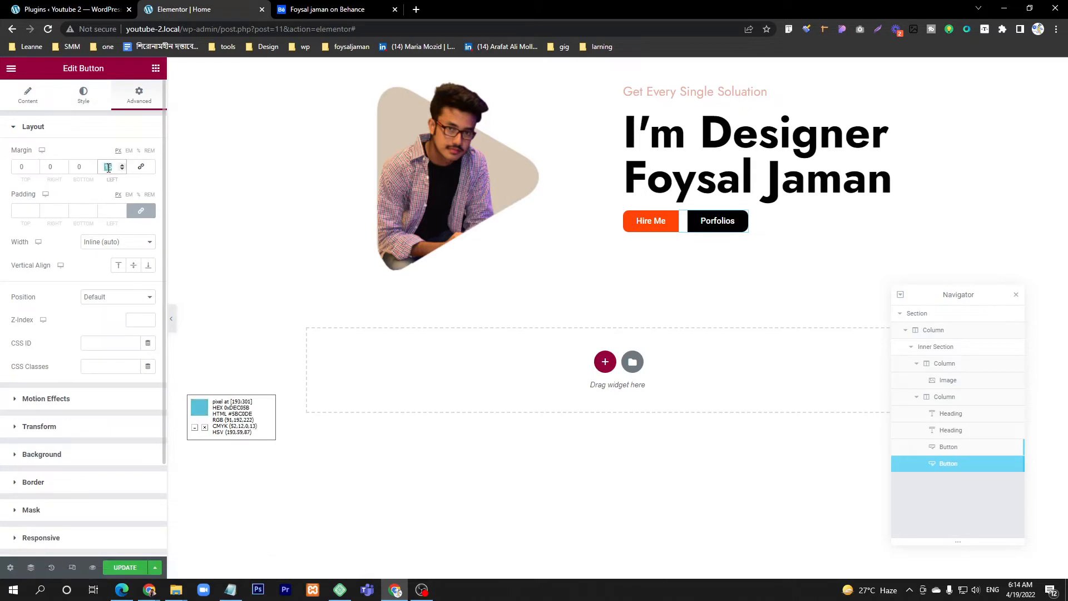
text(0)
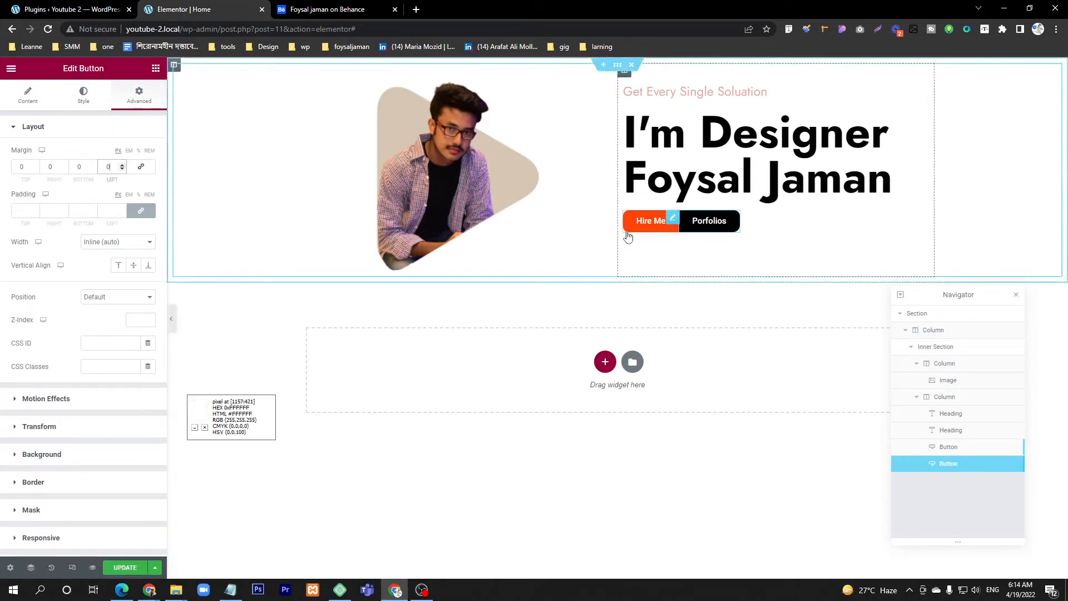
click(346, 9)
click(189, 7)
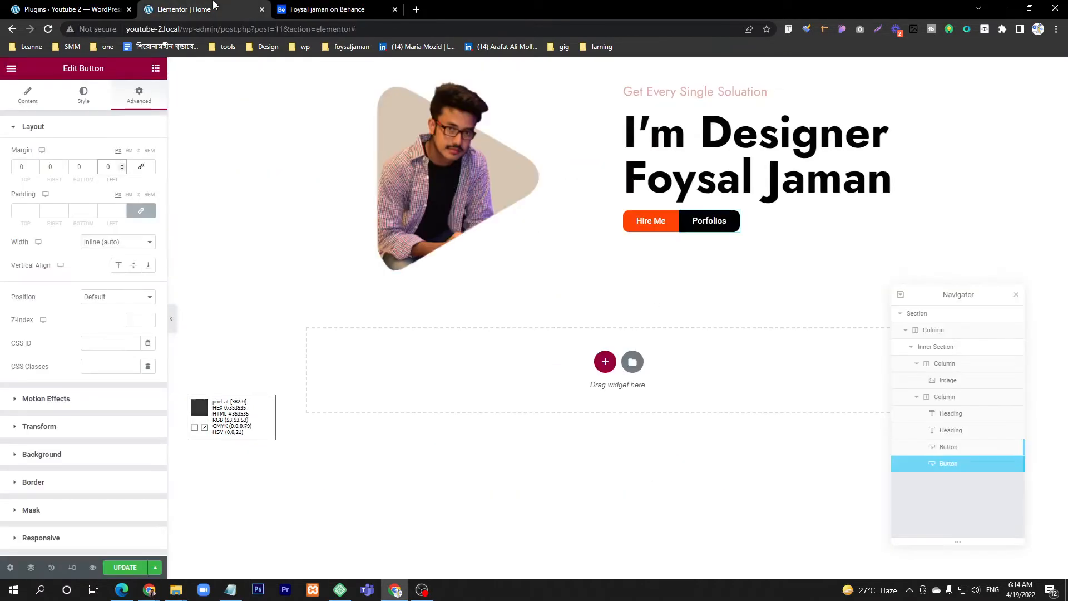
Step: Check the link settings of the Hire Me button and the Porfolios button
click(647, 229)
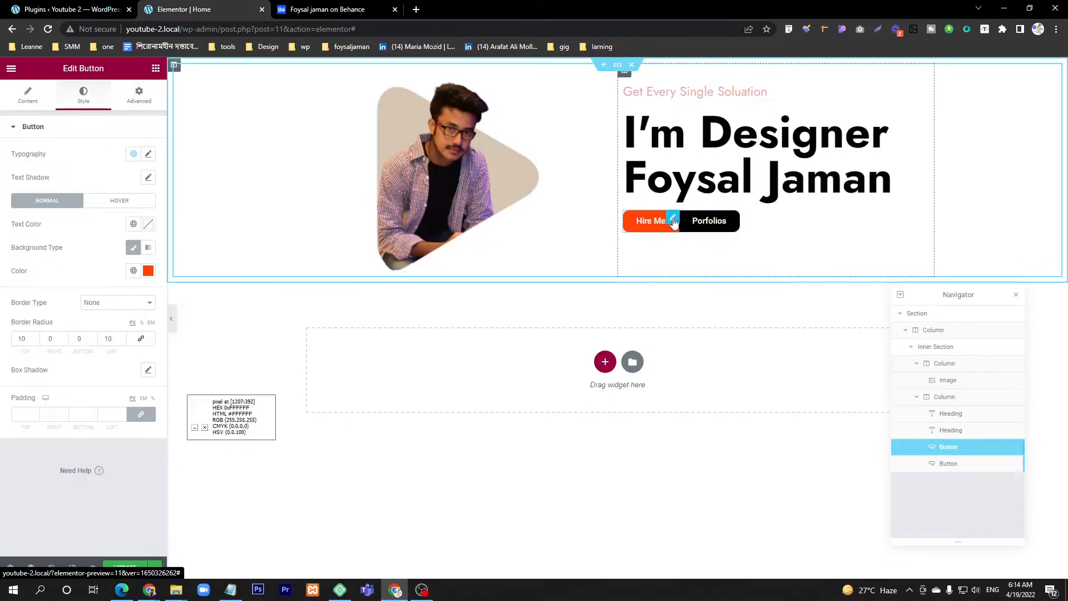
click(27, 103)
click(26, 211)
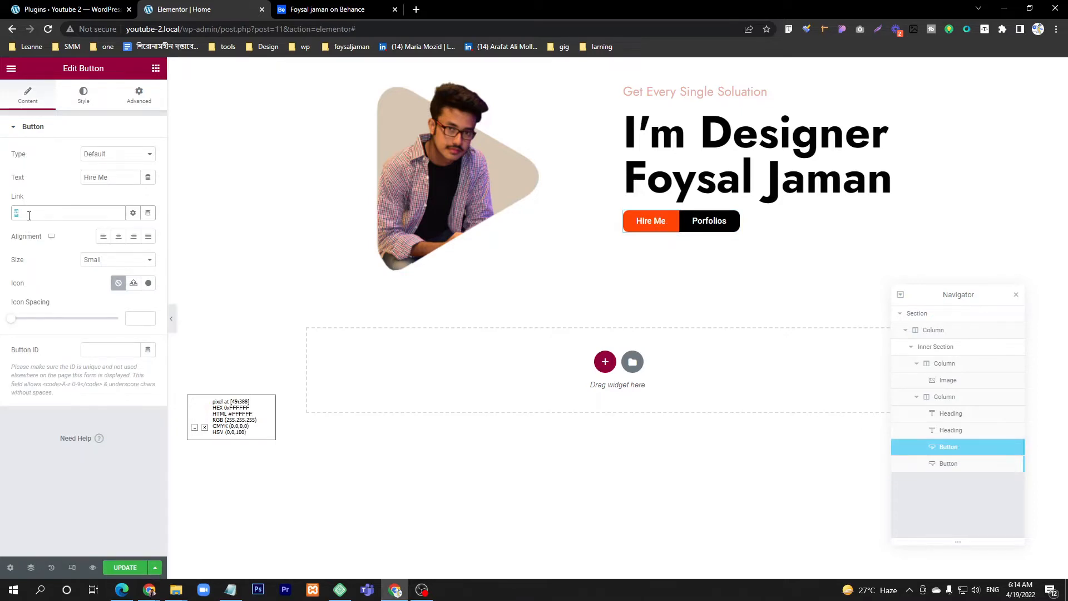
click(726, 223)
click(26, 105)
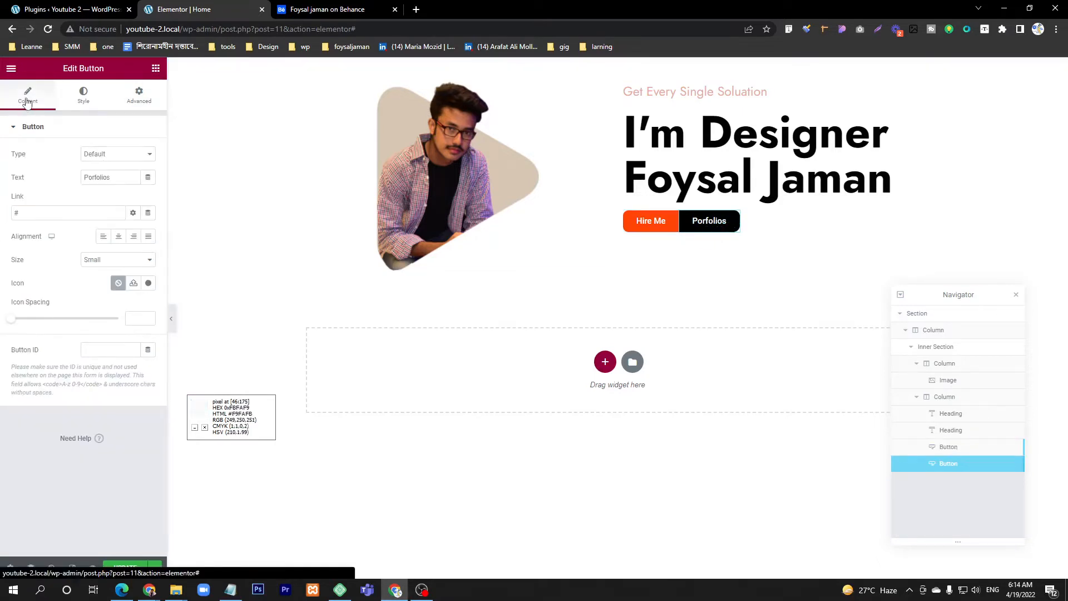
double_click(26, 215)
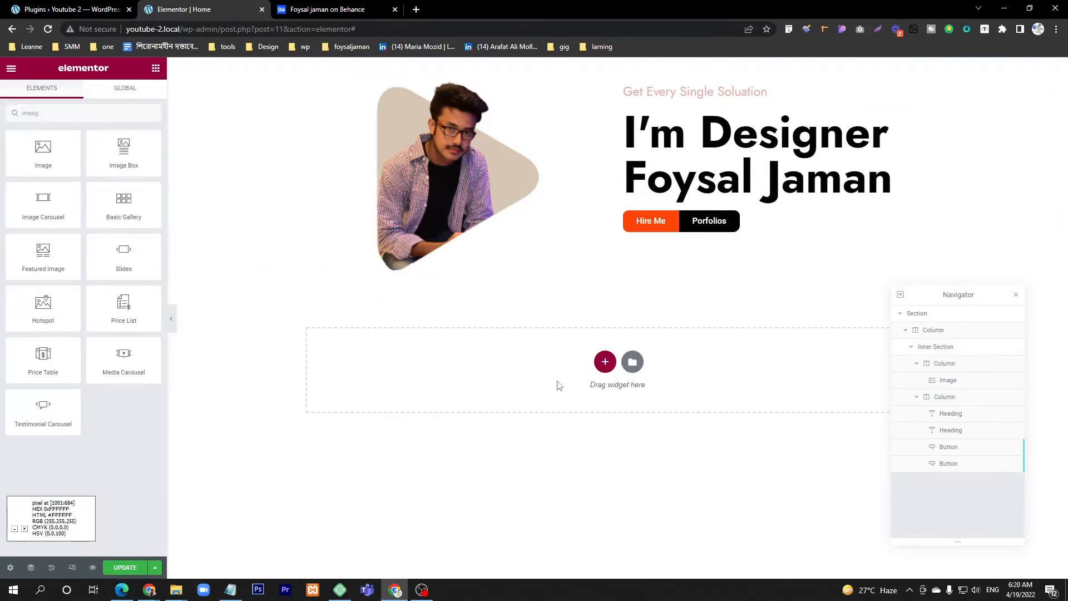
Step: Consult the service cards in the Behance design and add a section with three equal columns below the hero
click(343, 9)
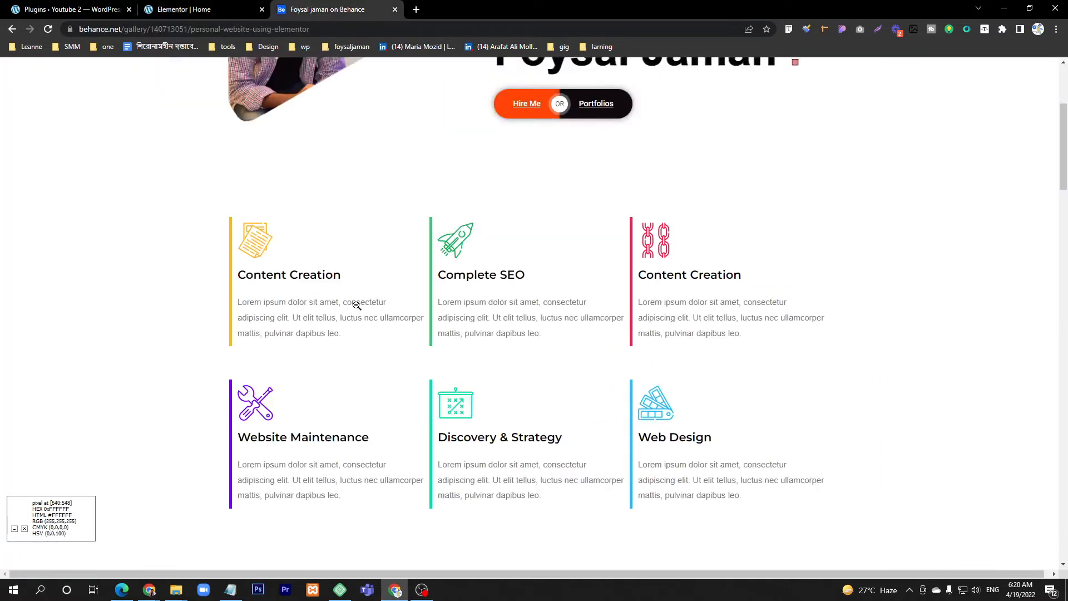
scroll(353, 311, up, 1)
scroll(354, 323, down, 1)
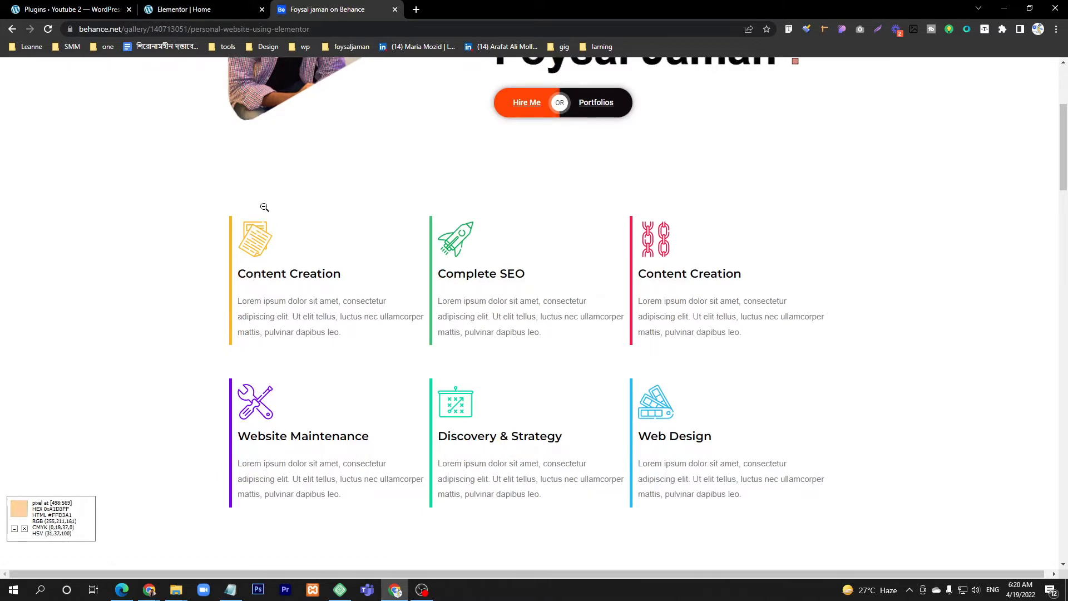
click(193, 6)
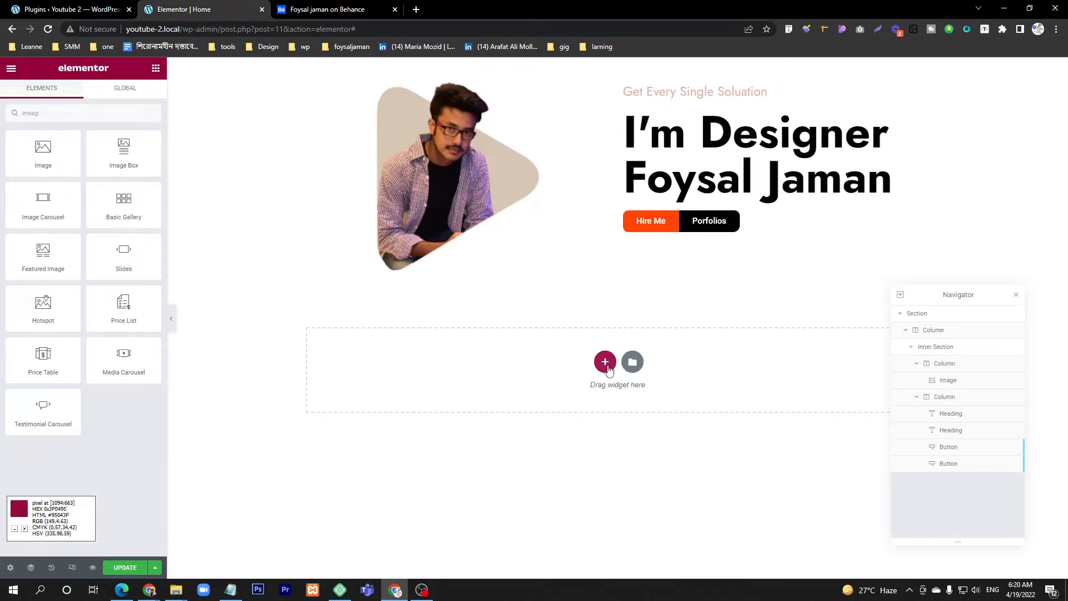
click(605, 363)
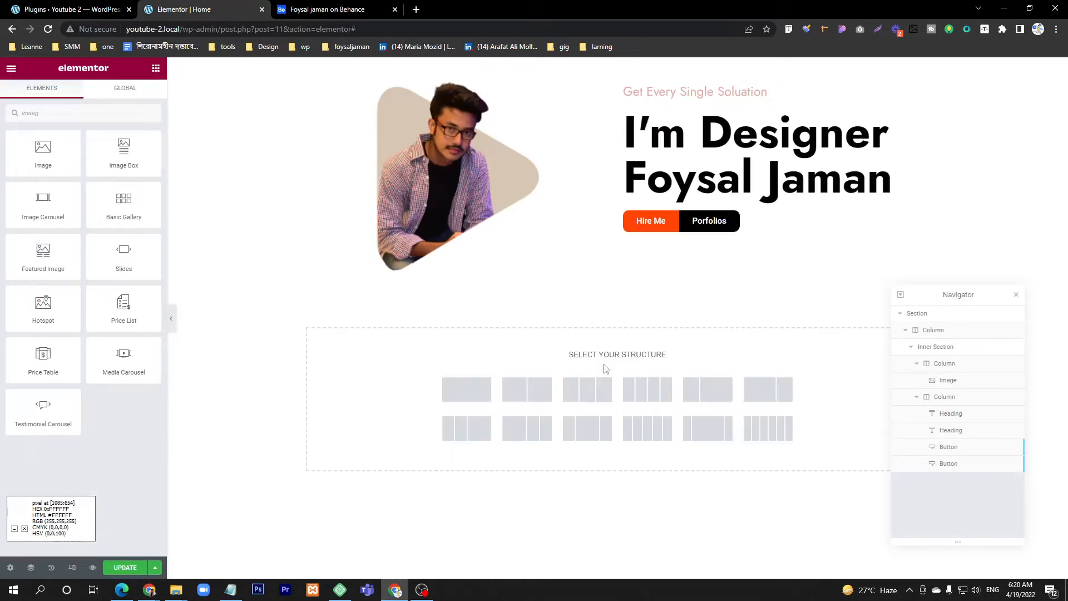
click(585, 390)
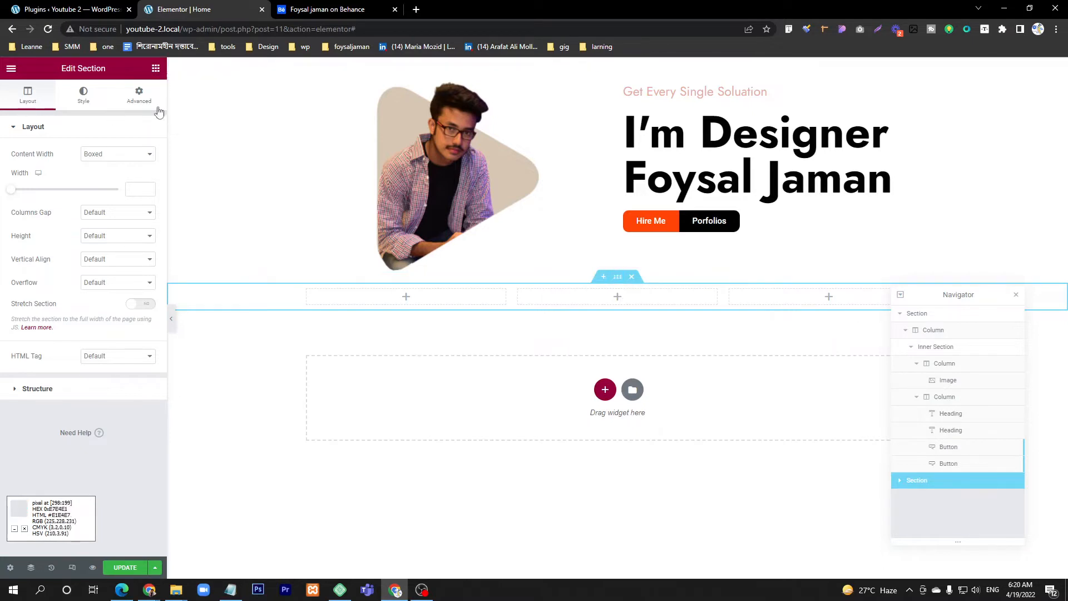
Step: Unlink the new three-column section's margin values and set its top margin to 100 px
click(139, 94)
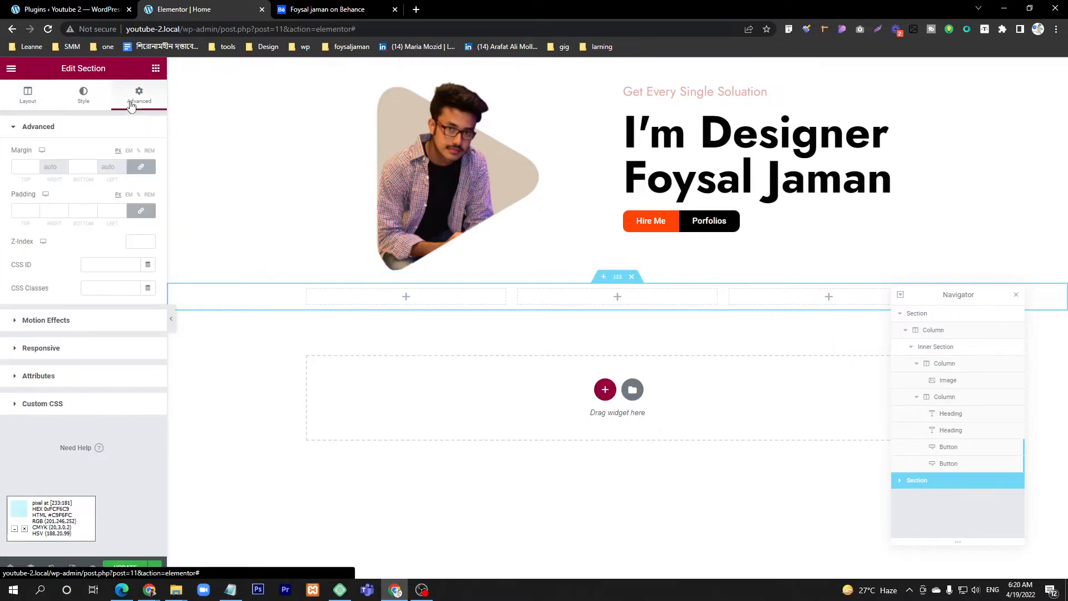
click(141, 170)
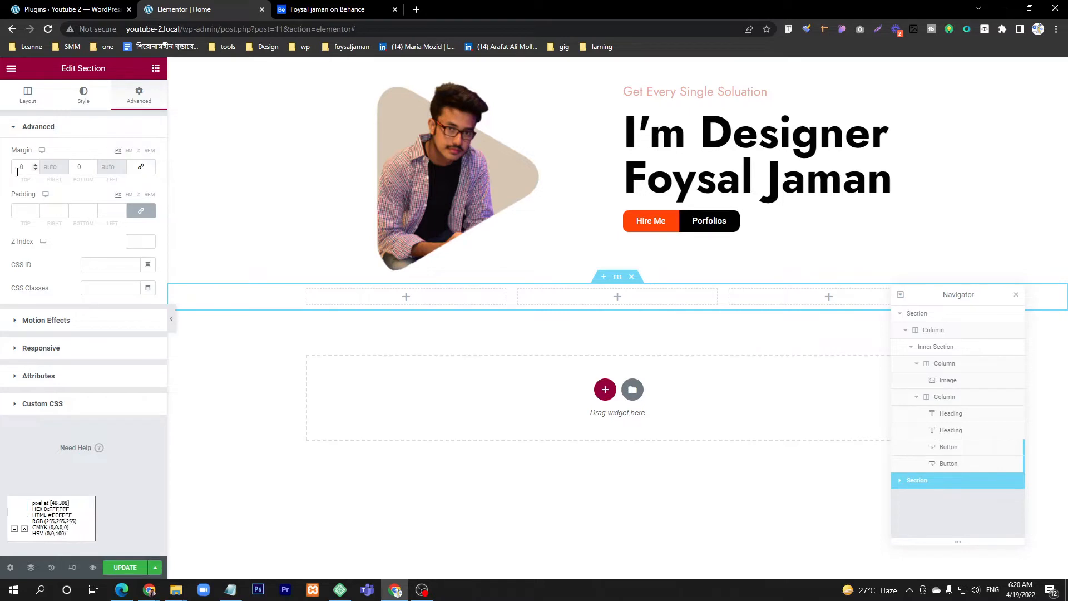
drag(27, 167, 21, 167)
text(100)
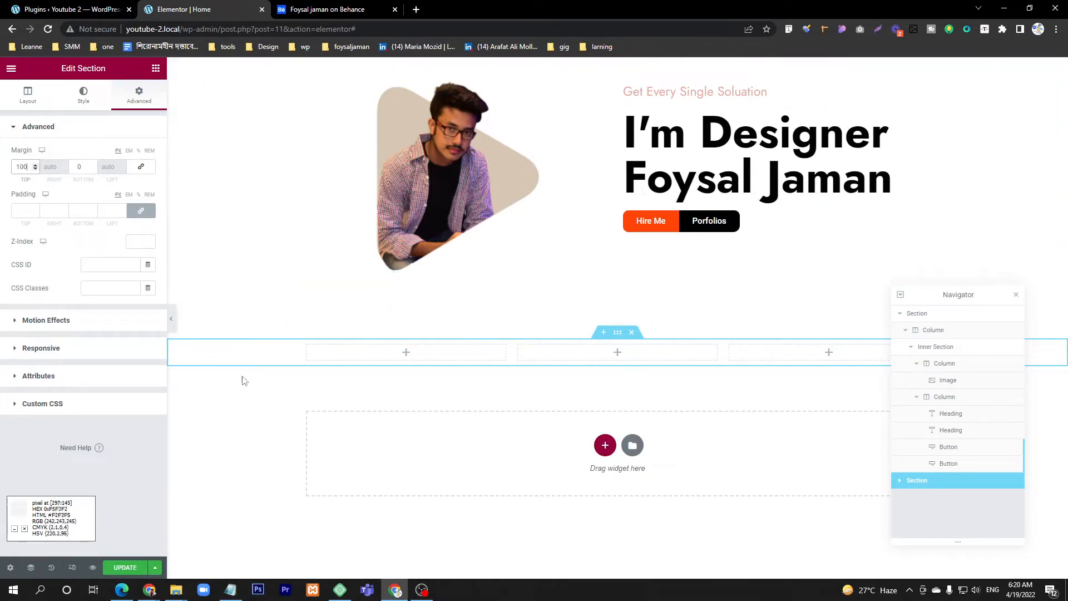
Step: Add an Image widget to the new section's first column and insert the yellow documents icon asset-6.png from the media library
click(156, 69)
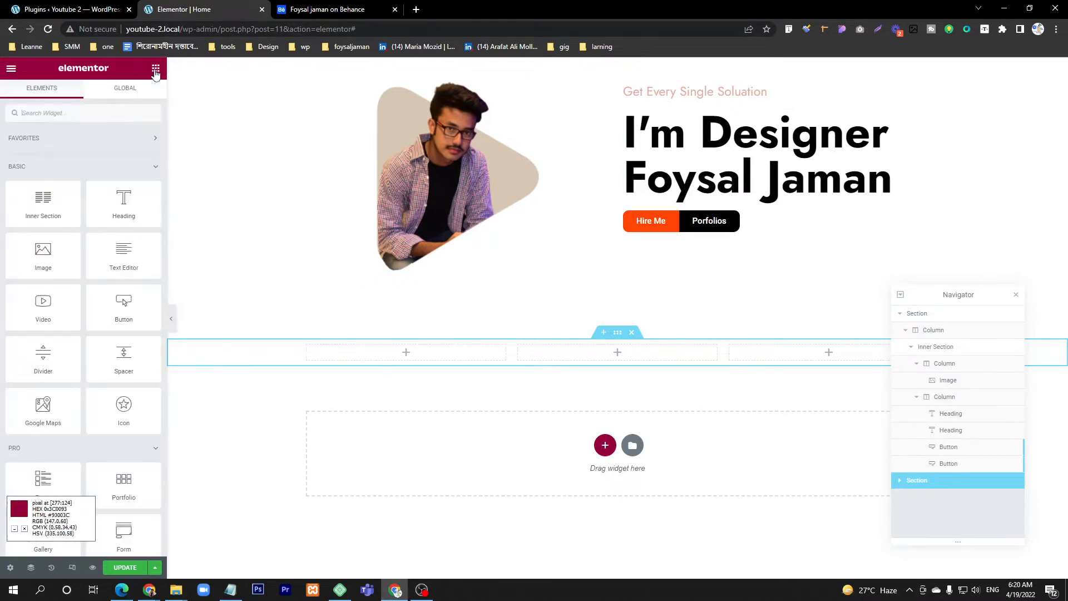
drag(35, 261, 415, 352)
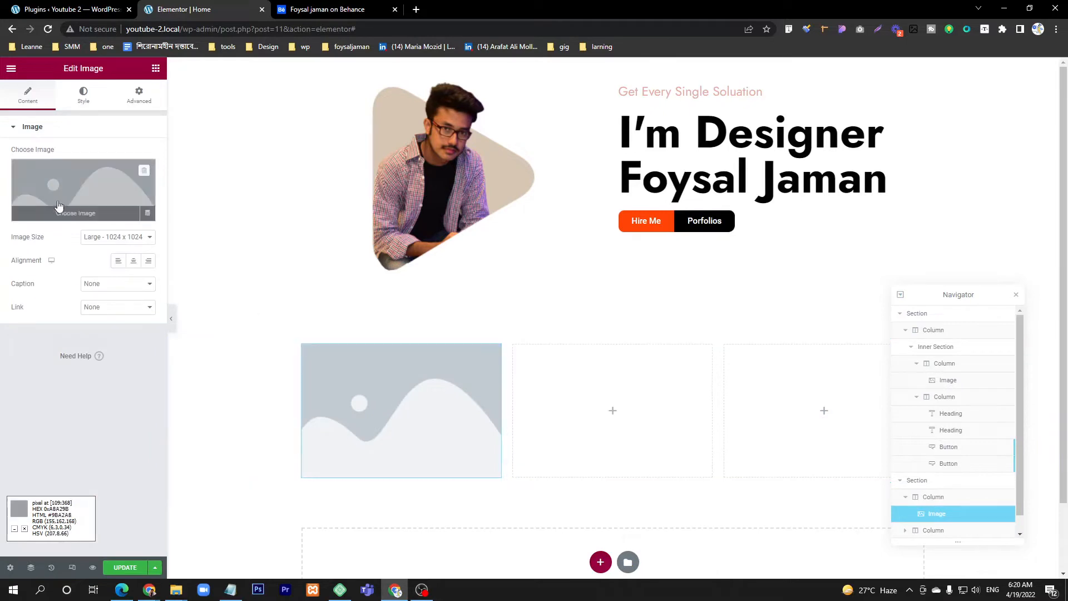
click(84, 189)
click(767, 372)
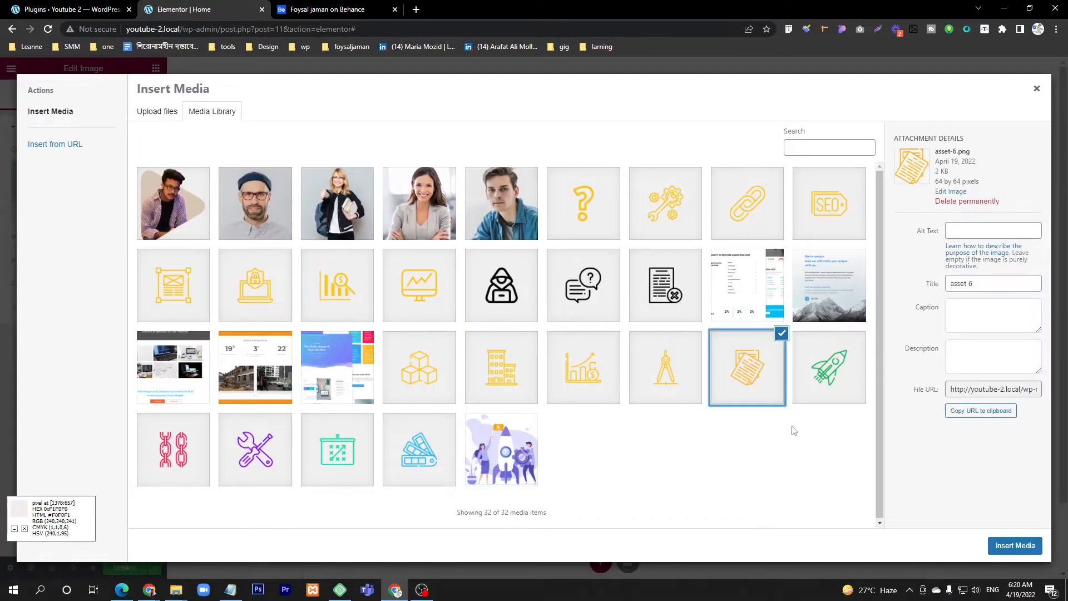
click(1017, 547)
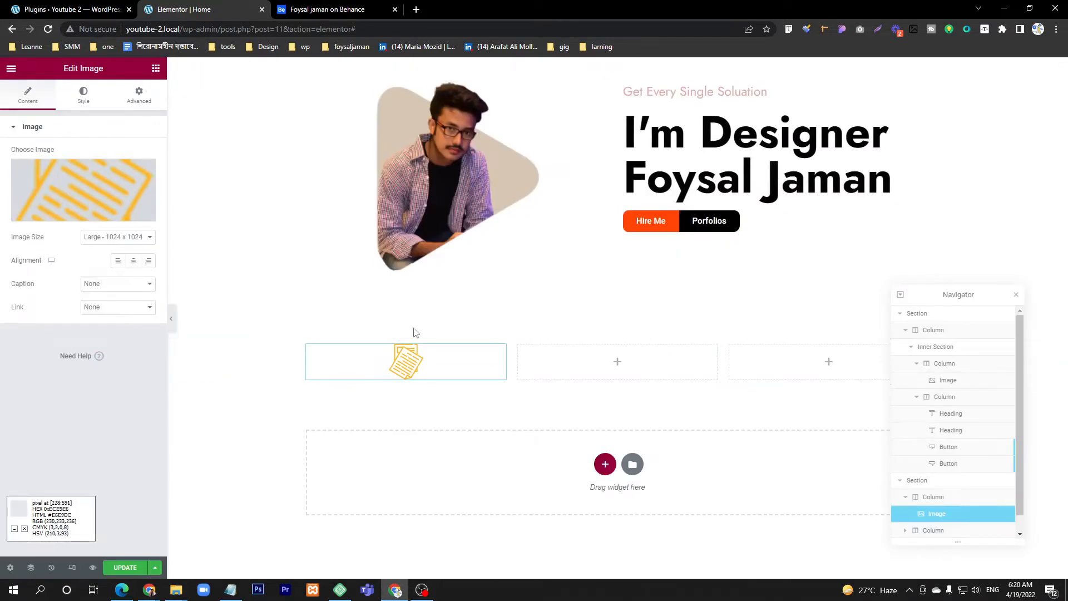
Step: Check the service cards in the Behance design and left-align the yellow documents icon in the first column
click(345, 9)
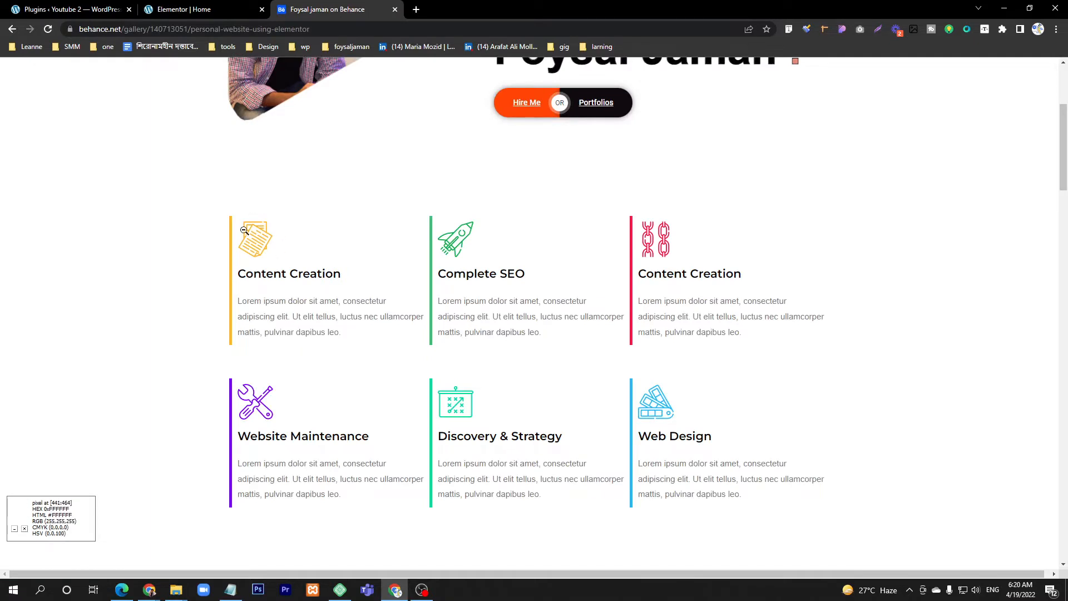
click(200, 9)
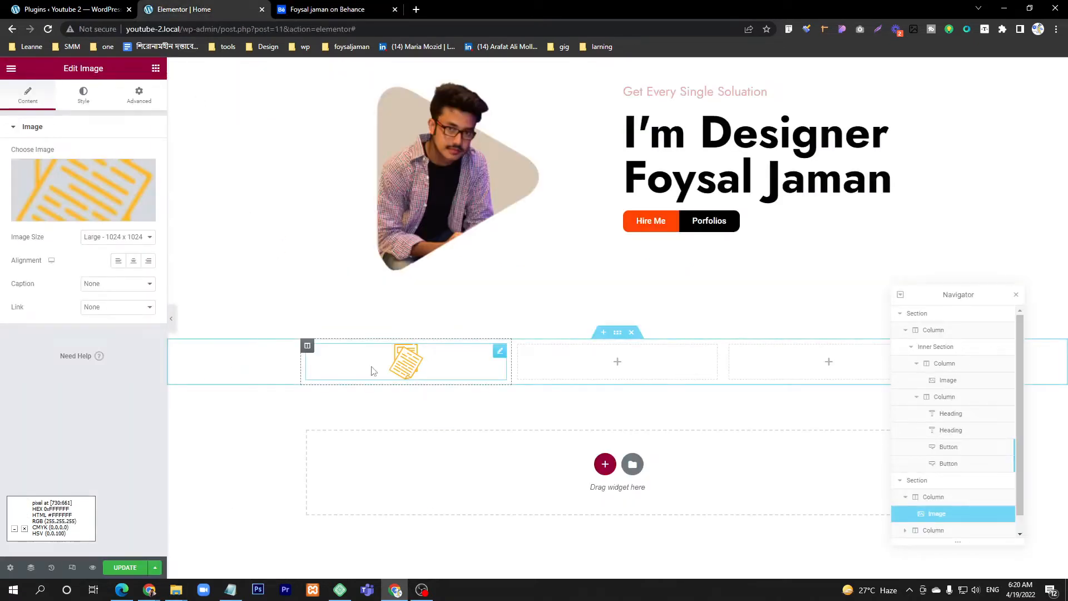
click(119, 262)
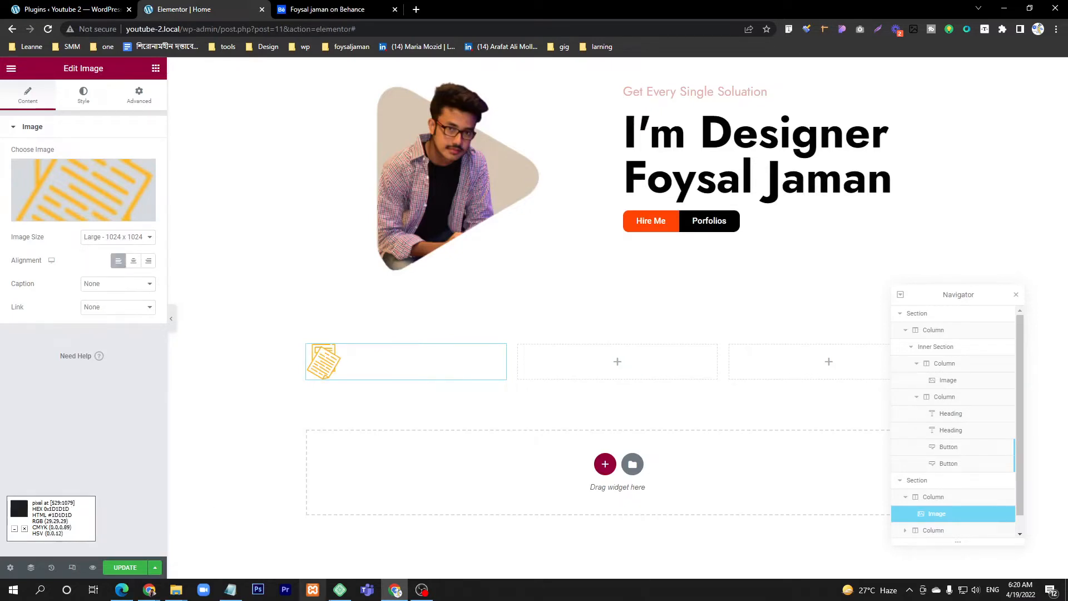
Step: Add a Heading widget below the documents icon and set its title to "Content Creation", as in the Behance design
click(156, 68)
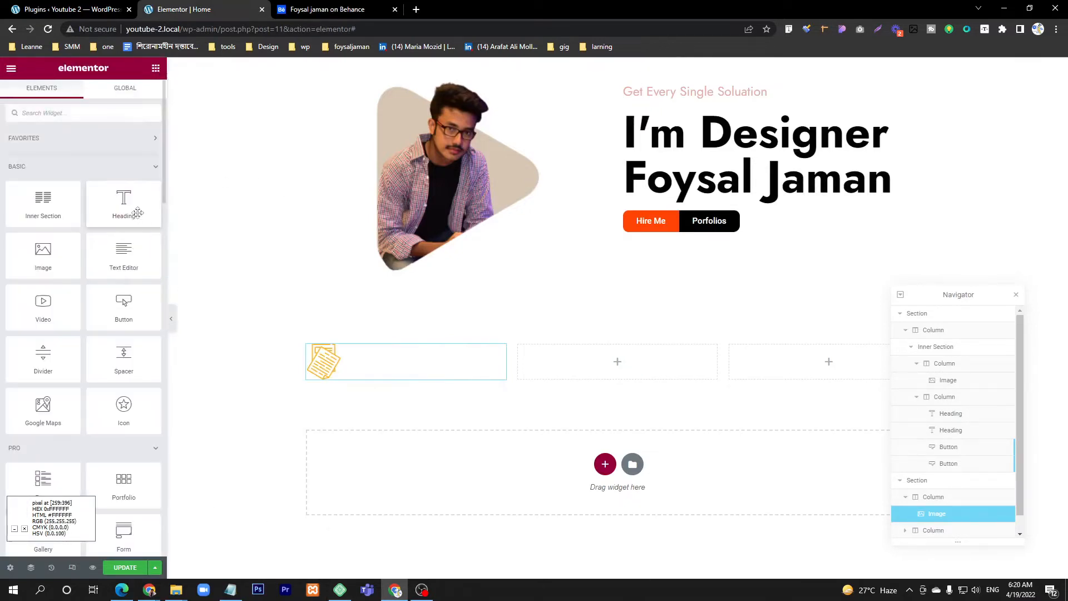
drag(133, 208, 358, 374)
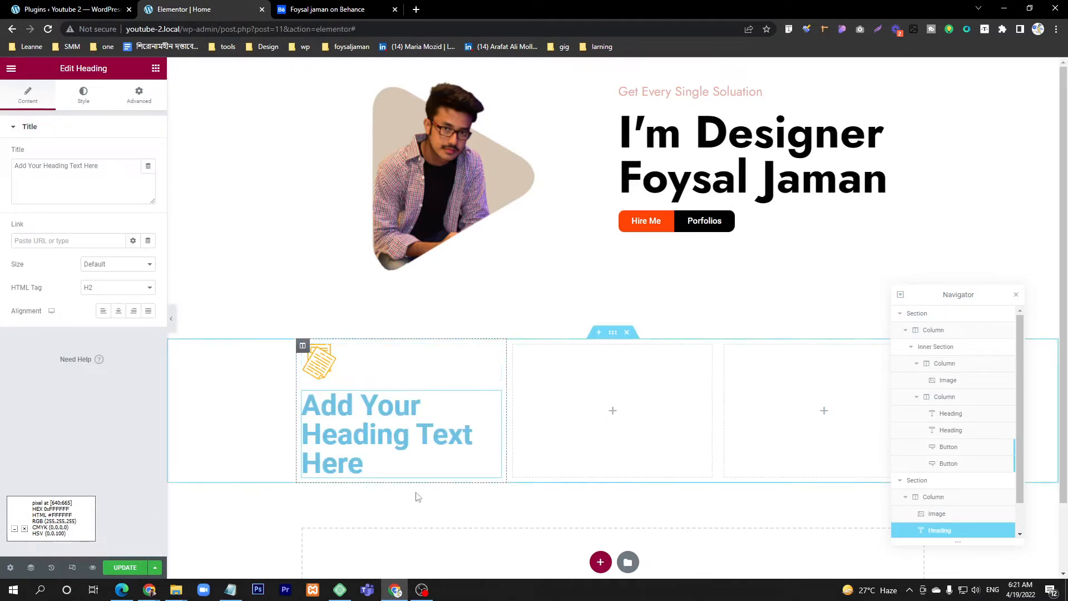
triple_click(95, 183)
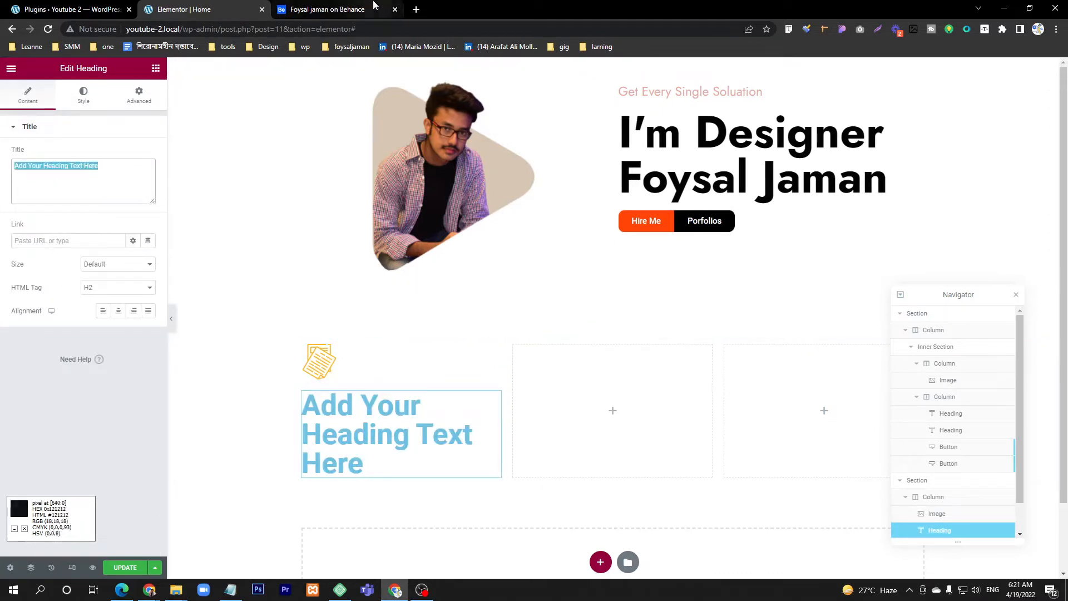
click(328, 8)
click(205, 6)
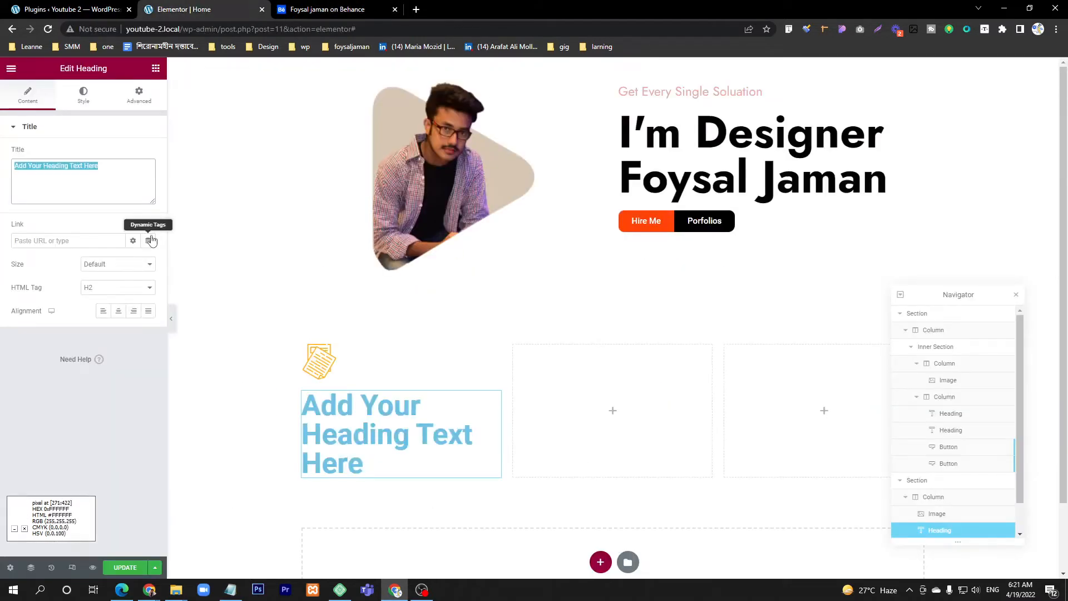
click(368, 5)
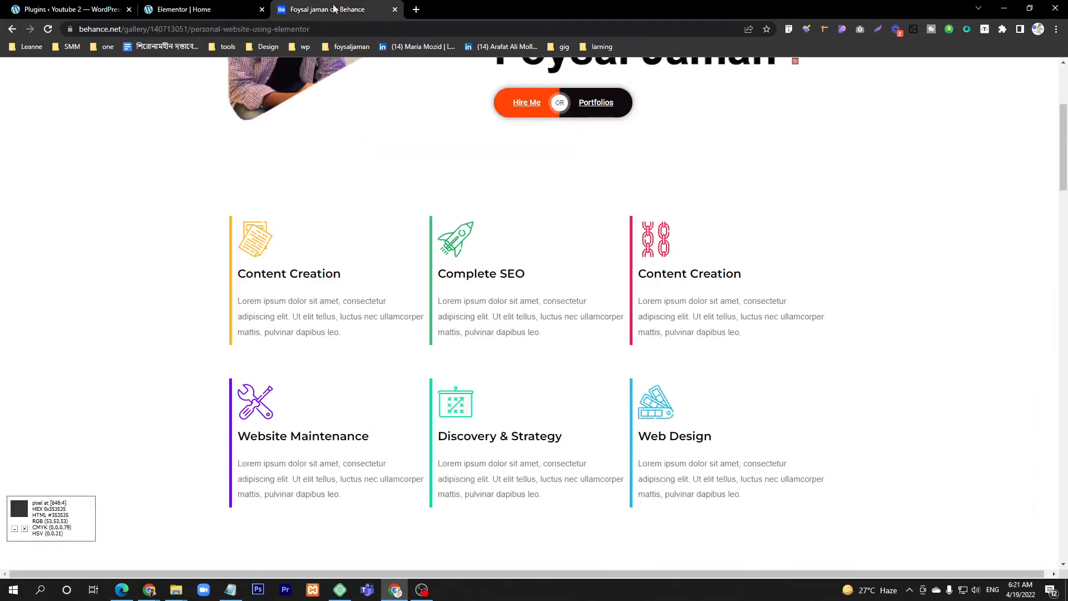
click(223, 8)
text(Comt)
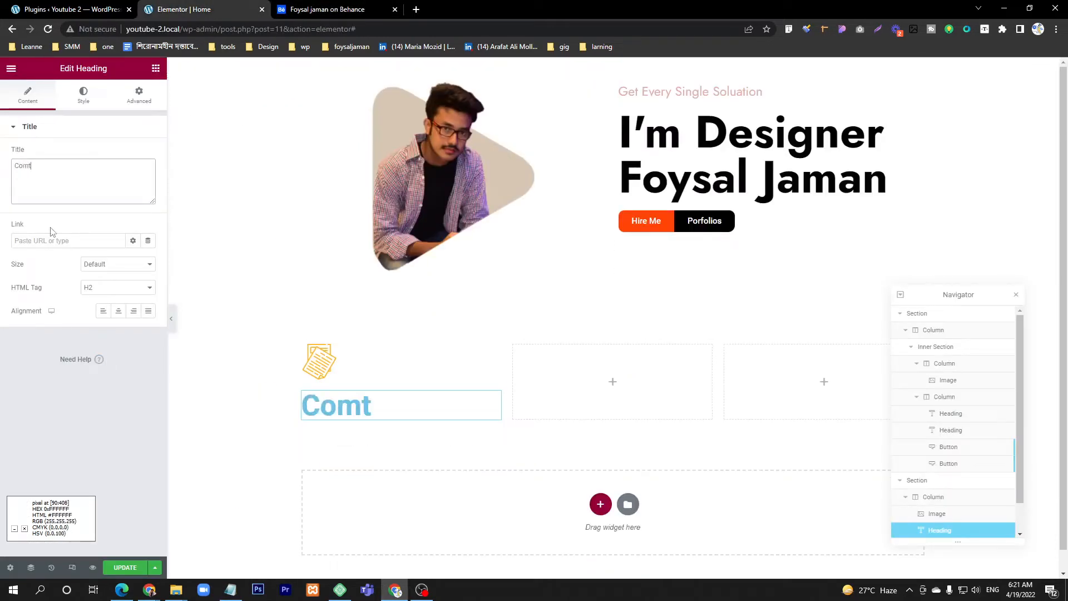
text(enmt)
key(BackSpace)
key(BackSpace)
key(BackSpace)
key(BackSpace)
key(BackSpace)
key(BackSpace)
text(ont)
key(BackSpace)
key(BackSpace)
key(BackSpace)
text(ntent Creation)
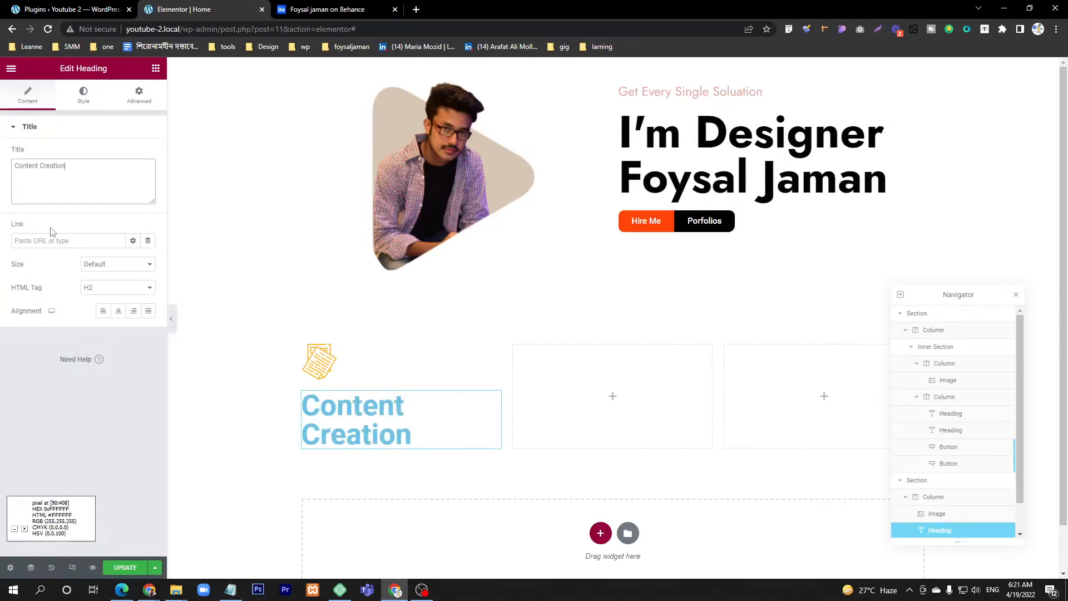
Step: Set the Content Creation heading's typography to the Jost font family with a size of 25 px
click(84, 96)
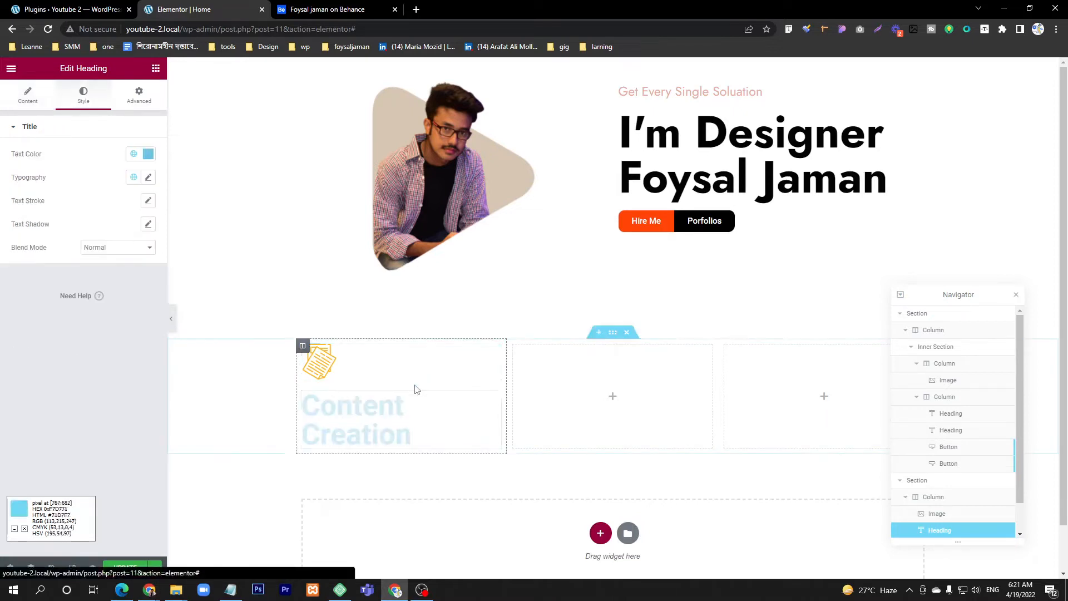
click(148, 178)
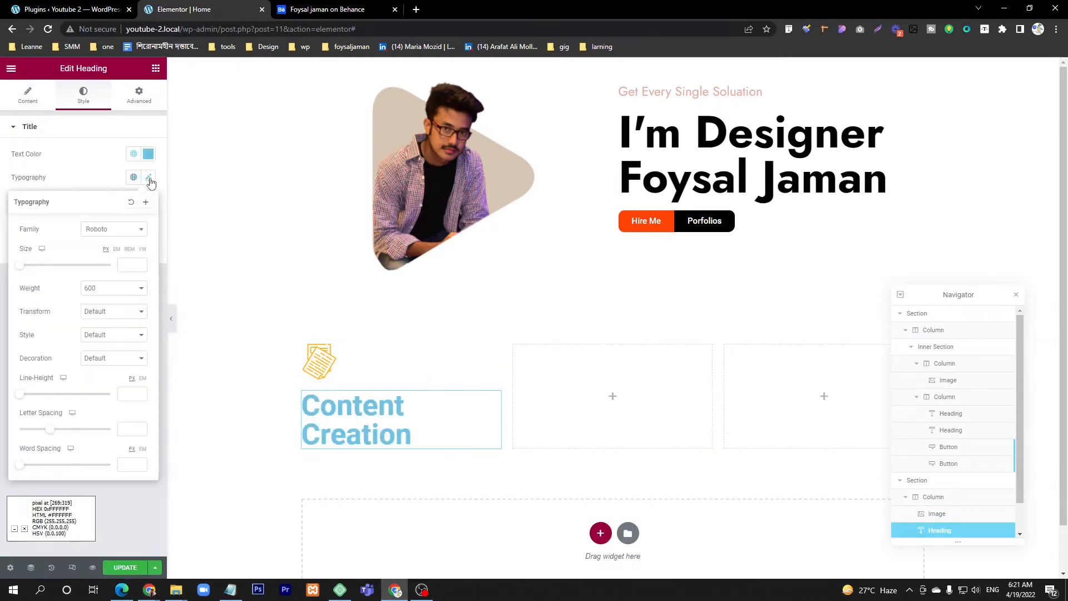
drag(21, 270, 32, 272)
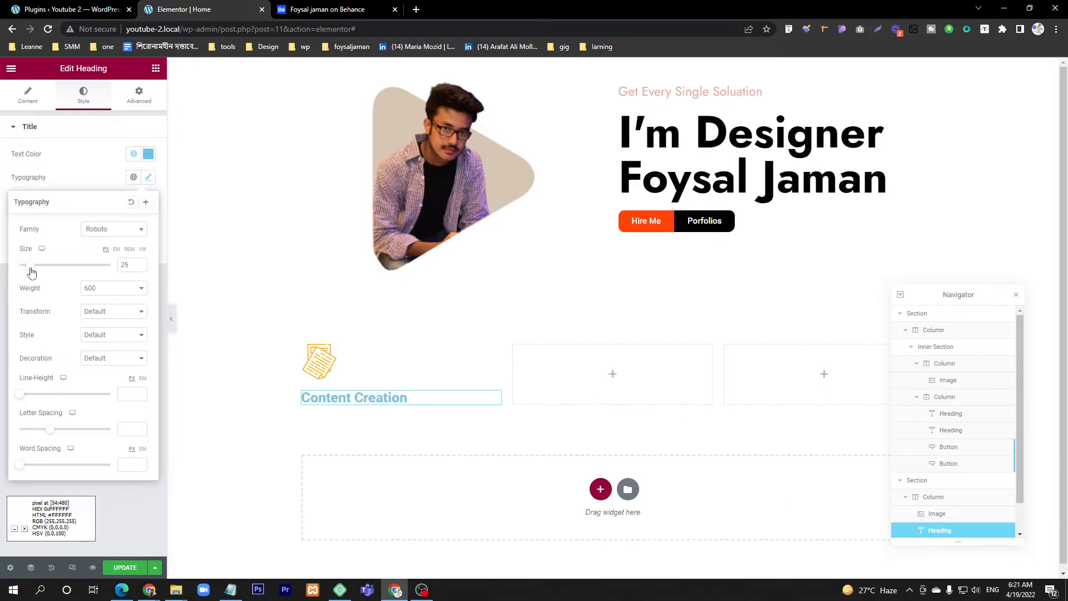
click(117, 236)
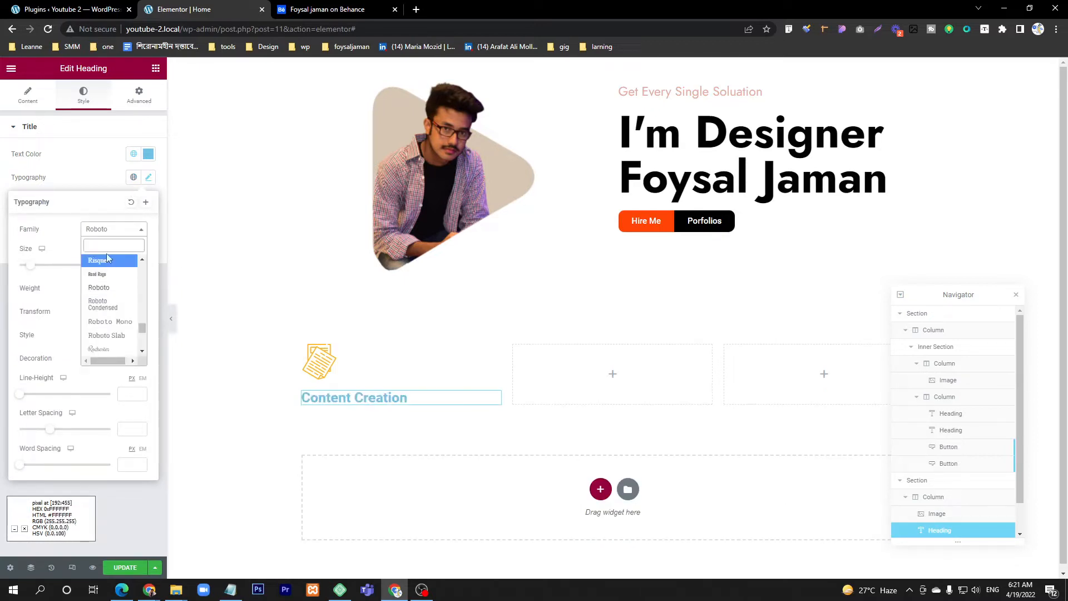
text(Jost)
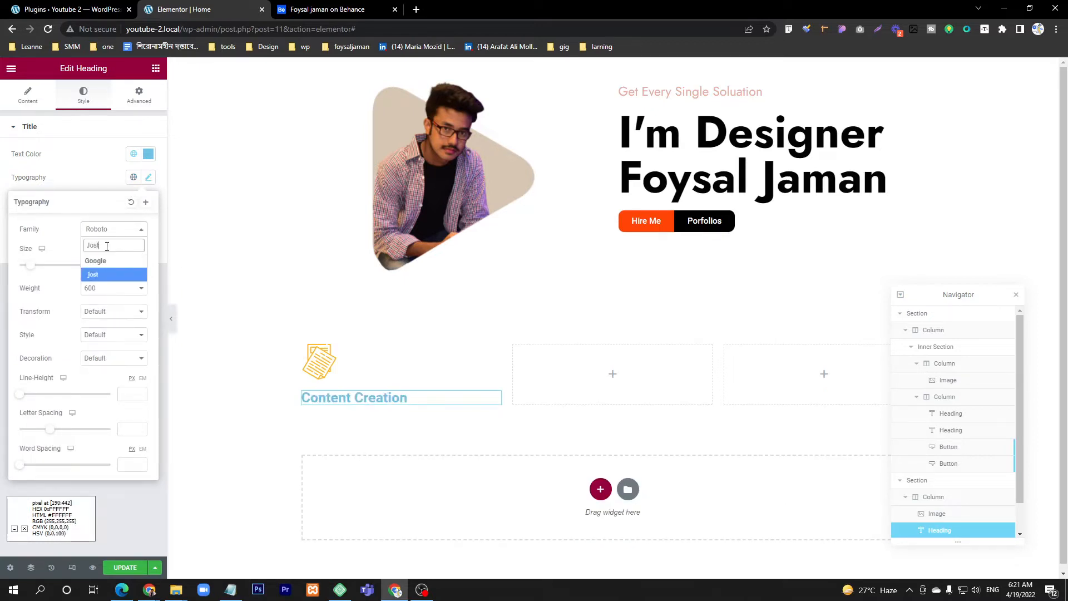
click(113, 276)
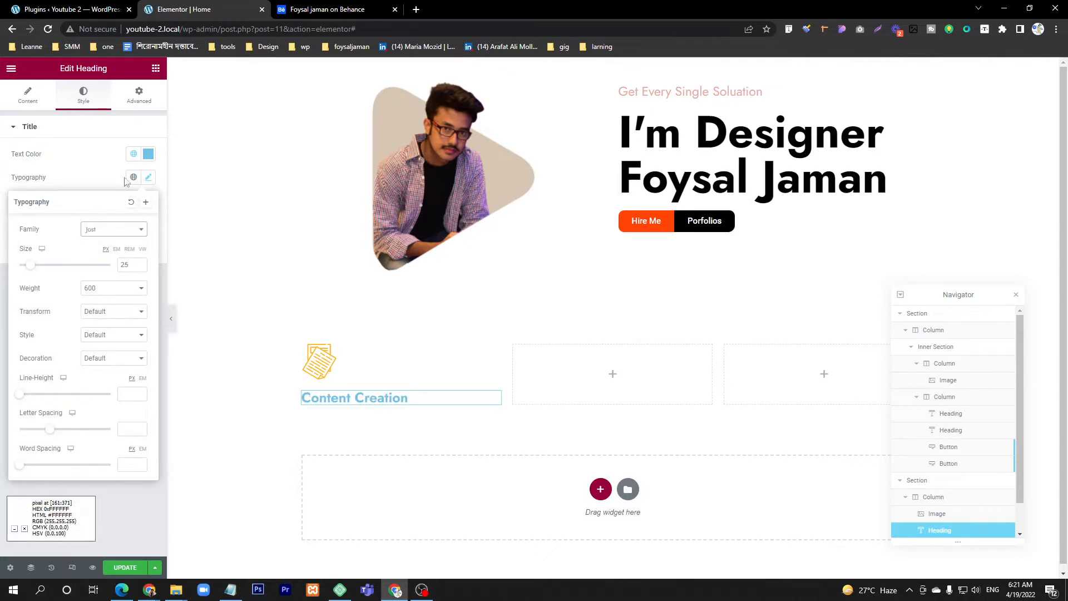
Step: Set the Content Creation heading's text color to black and compare it with the Behance design
click(148, 155)
drag(56, 215, 11, 295)
click(316, 4)
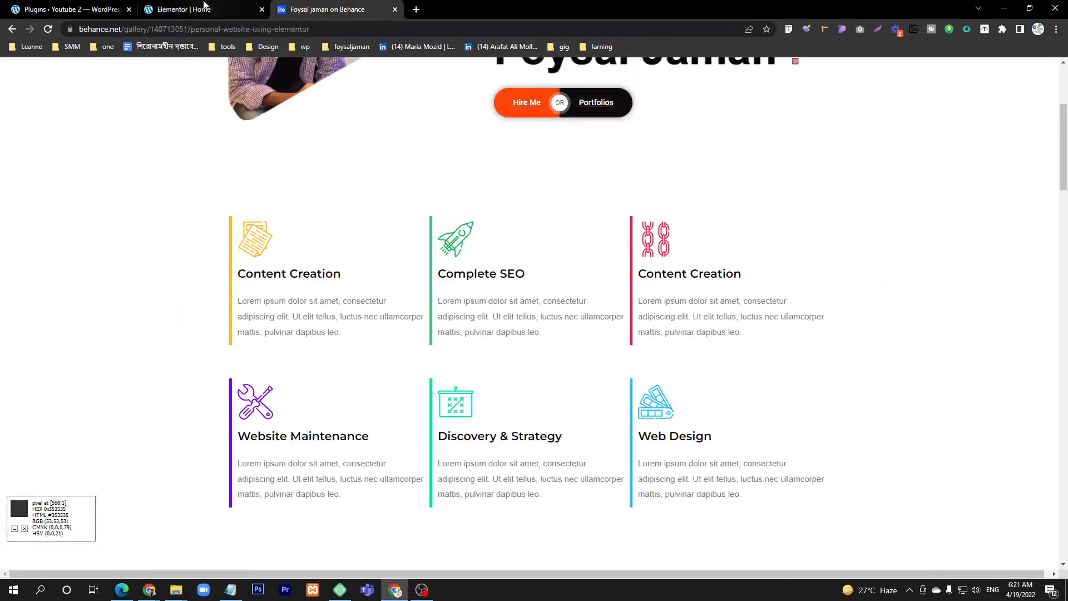
click(205, 6)
click(79, 127)
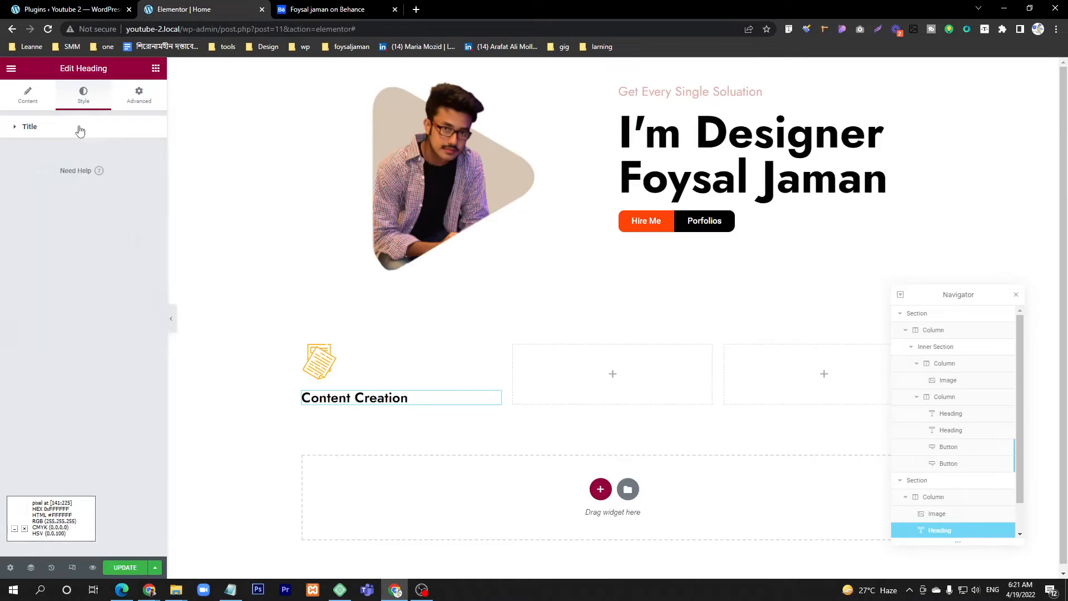
Step: Add a Text Editor widget with the default lorem ipsum text below the Content Creation heading and compare the card with the Behance design
click(156, 68)
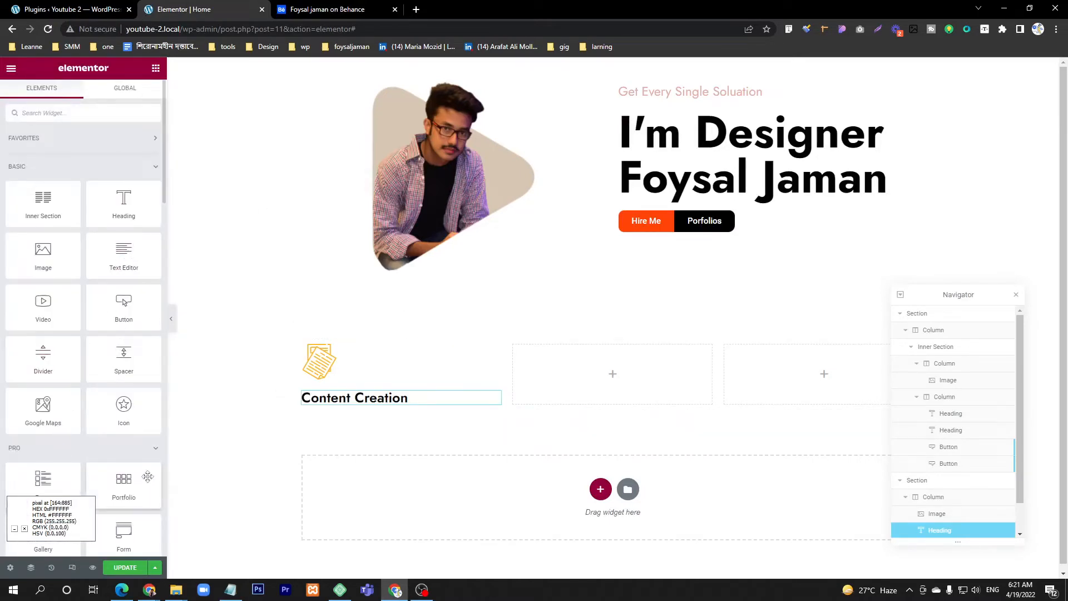
drag(124, 253, 383, 410)
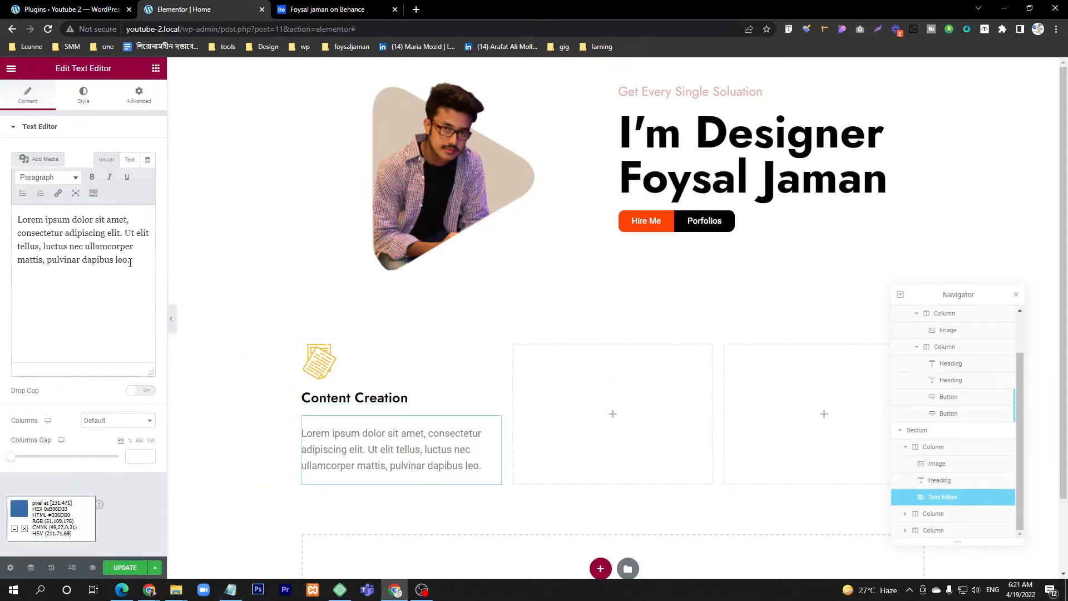
click(335, 7)
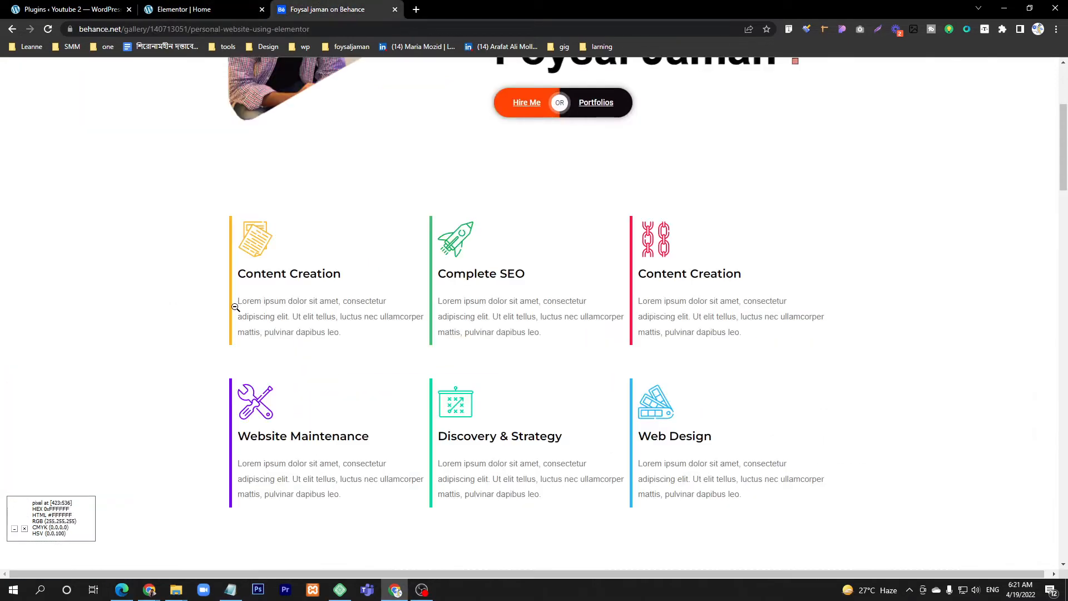
click(203, 6)
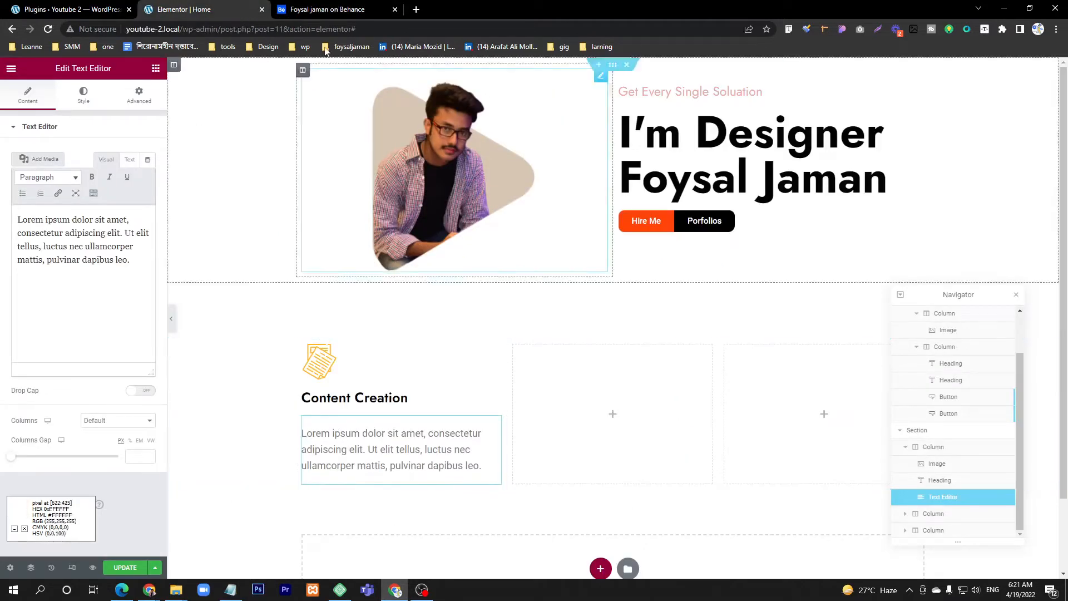
click(329, 10)
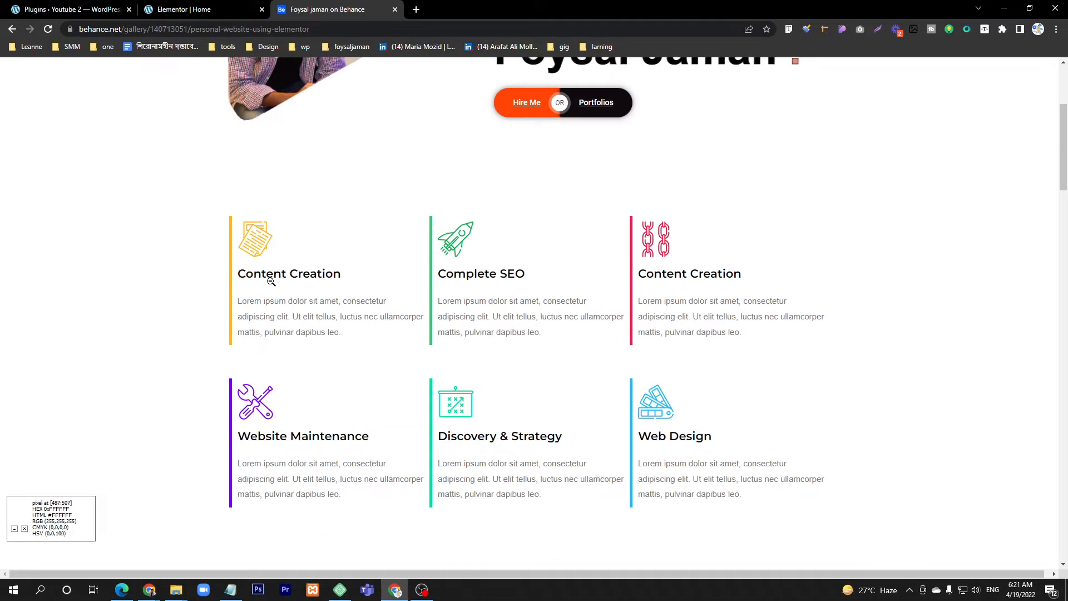
click(184, 9)
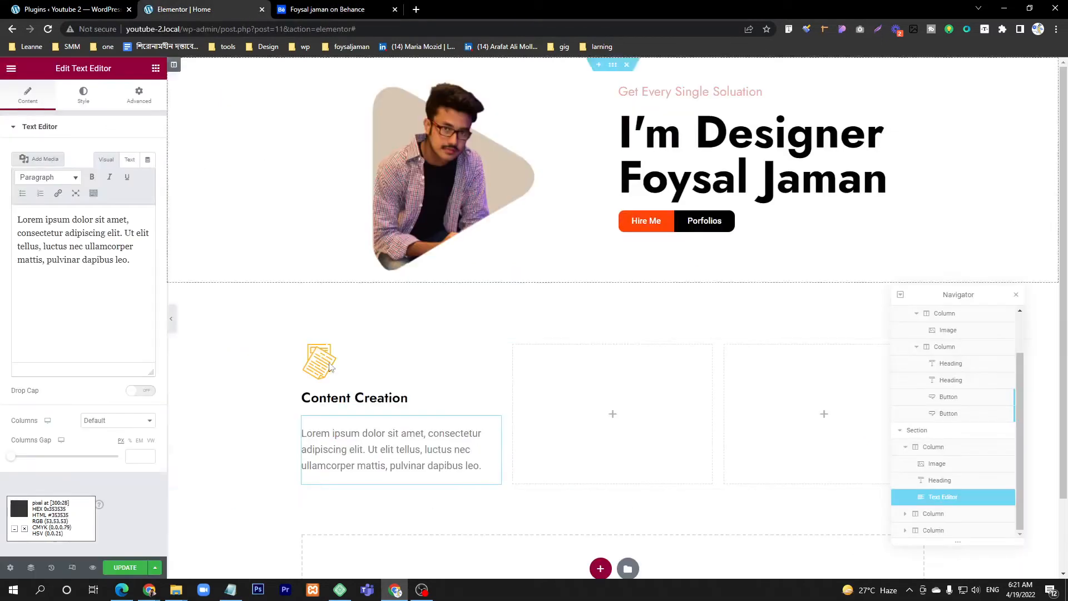
Step: Unlink the margin values of the paragraph under Content Creation and set its top margin to -20 px
click(495, 398)
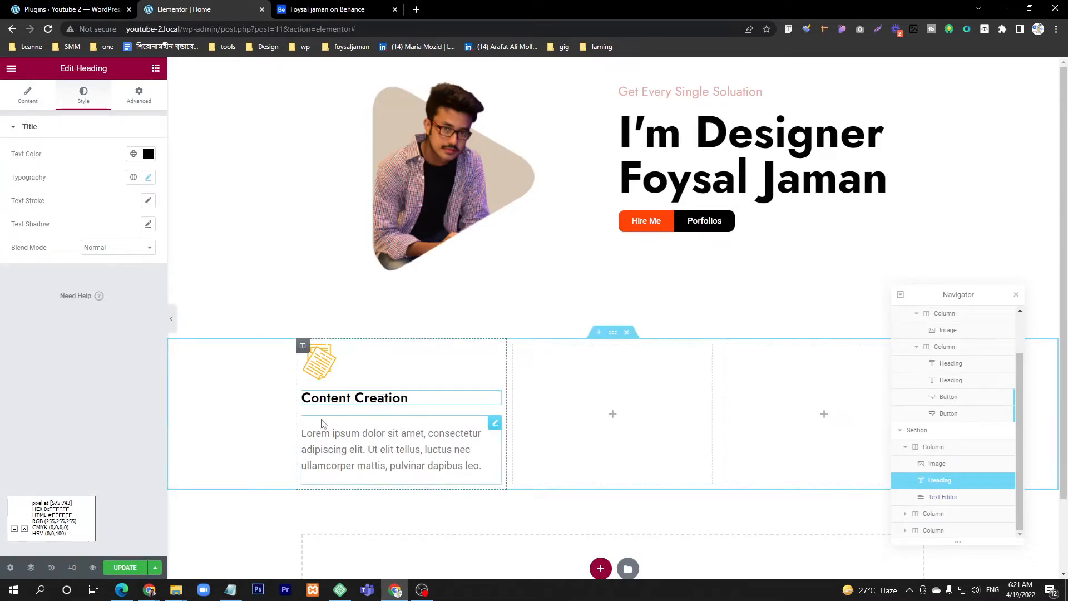
click(496, 424)
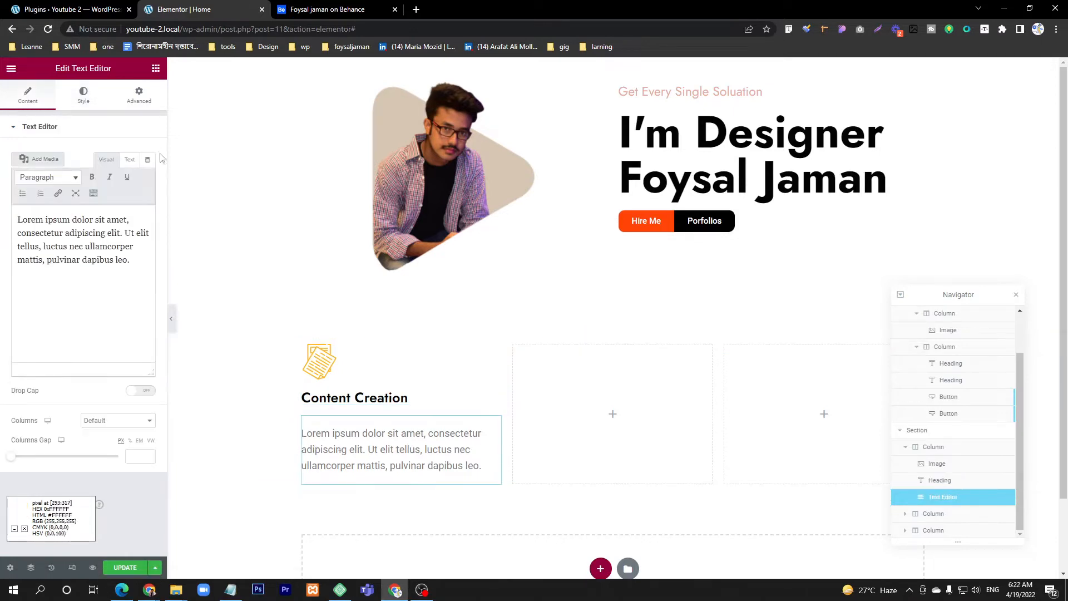
click(140, 94)
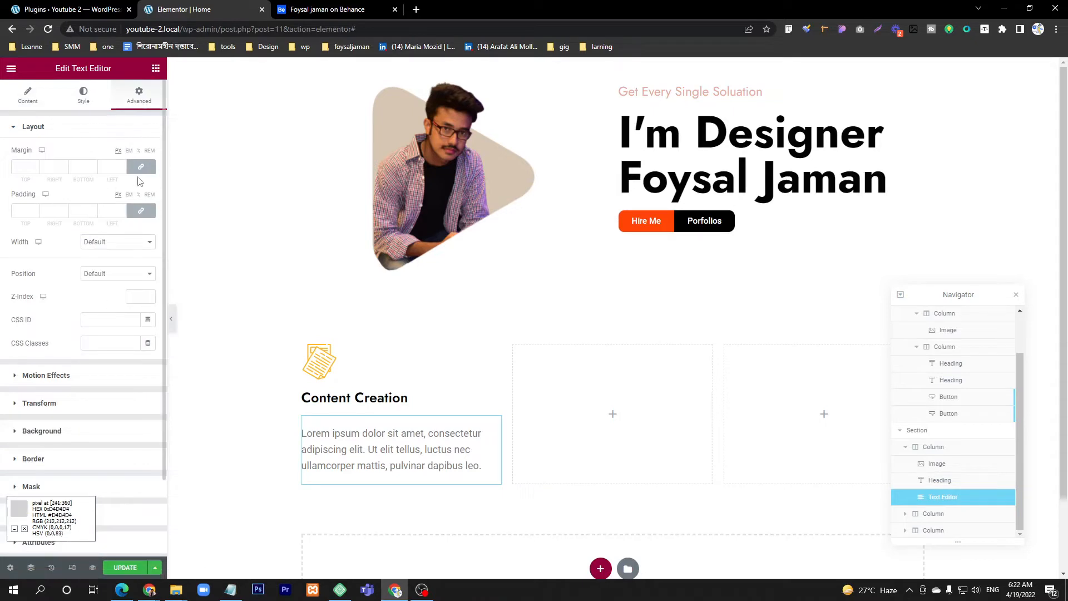
click(141, 168)
drag(35, 169, 35, 169)
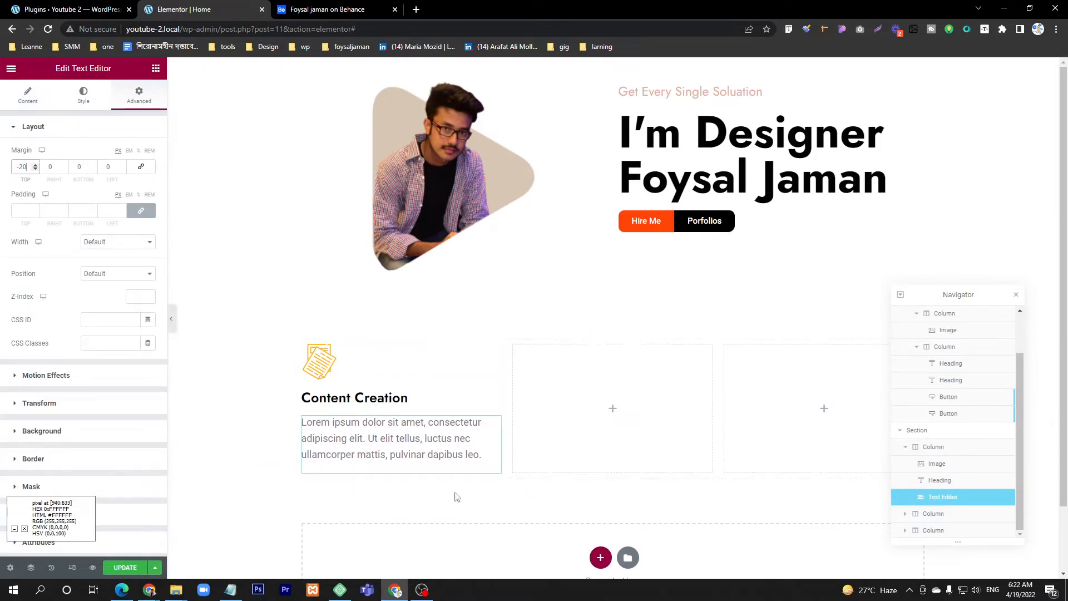
Step: Consult the card borders in the Behance design and set the first services column's border type to Solid
click(319, 10)
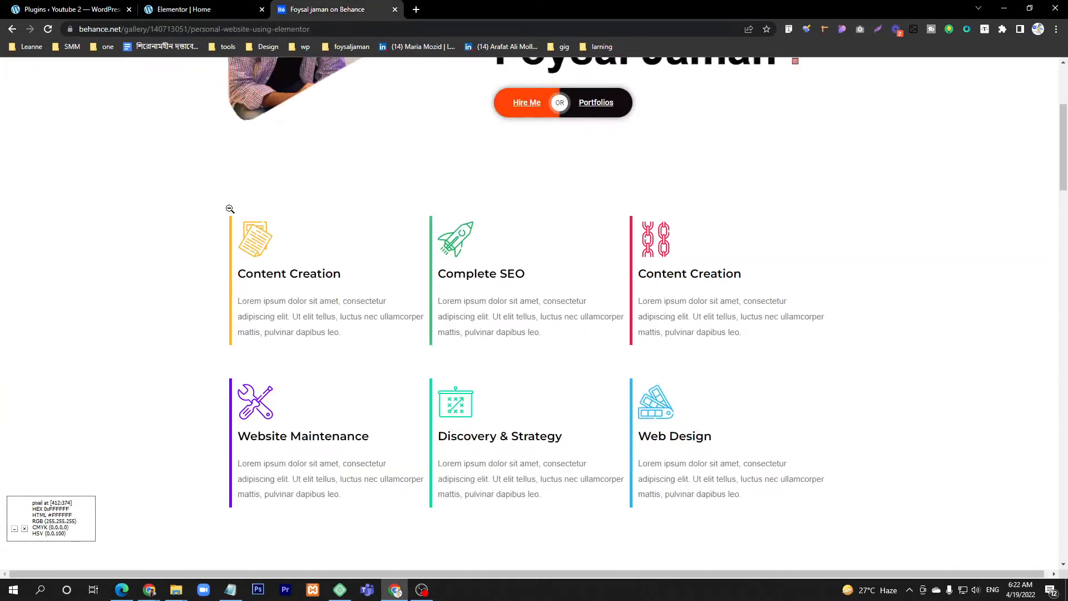
key(ctrl+Tab)
key(ctrl+Tab)
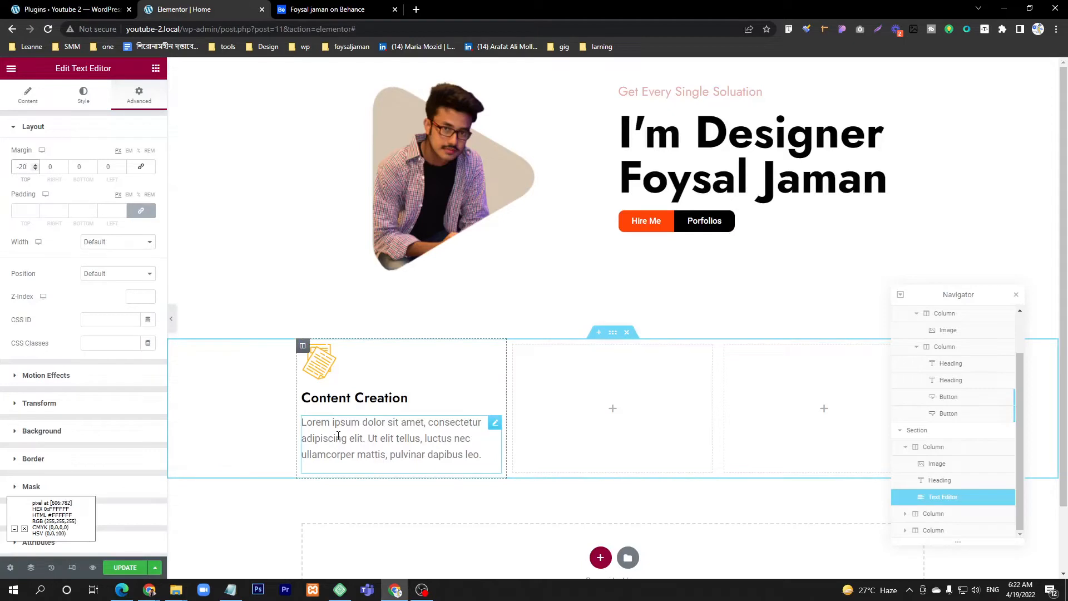
click(304, 346)
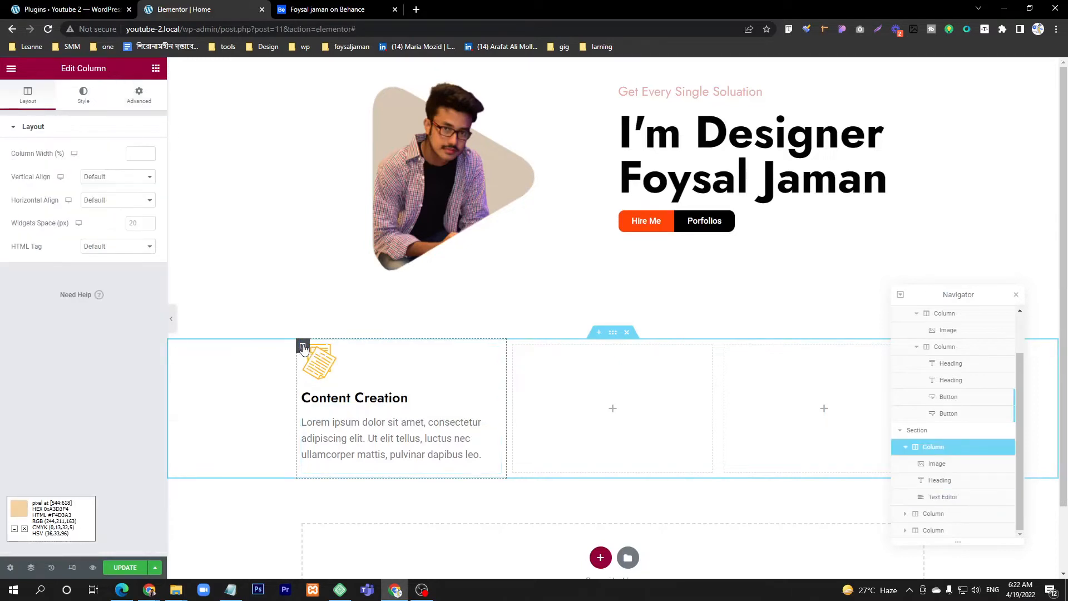
click(83, 100)
click(49, 214)
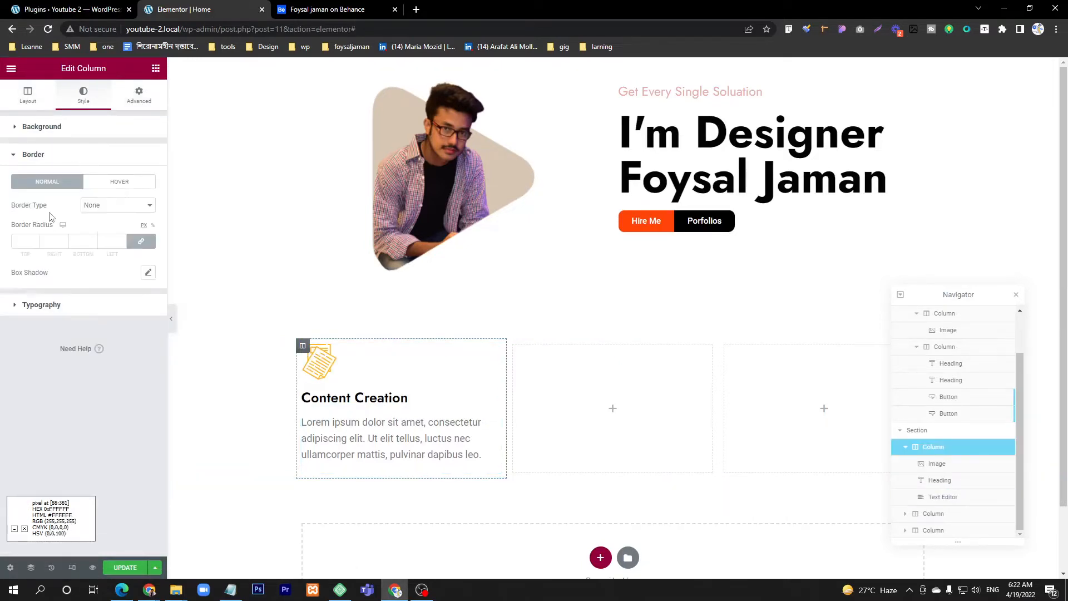
click(117, 206)
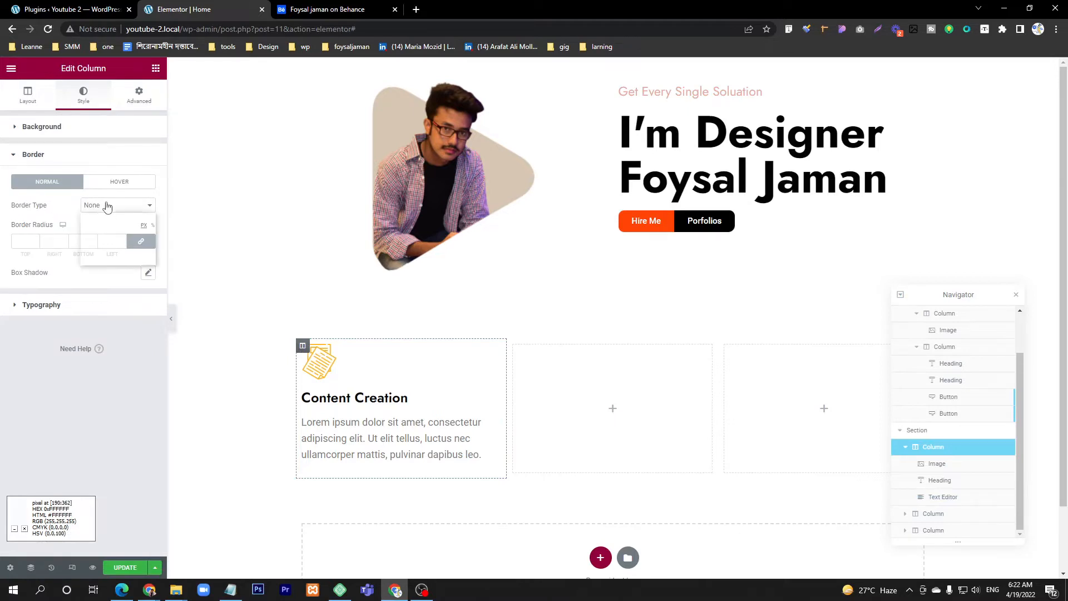
click(108, 228)
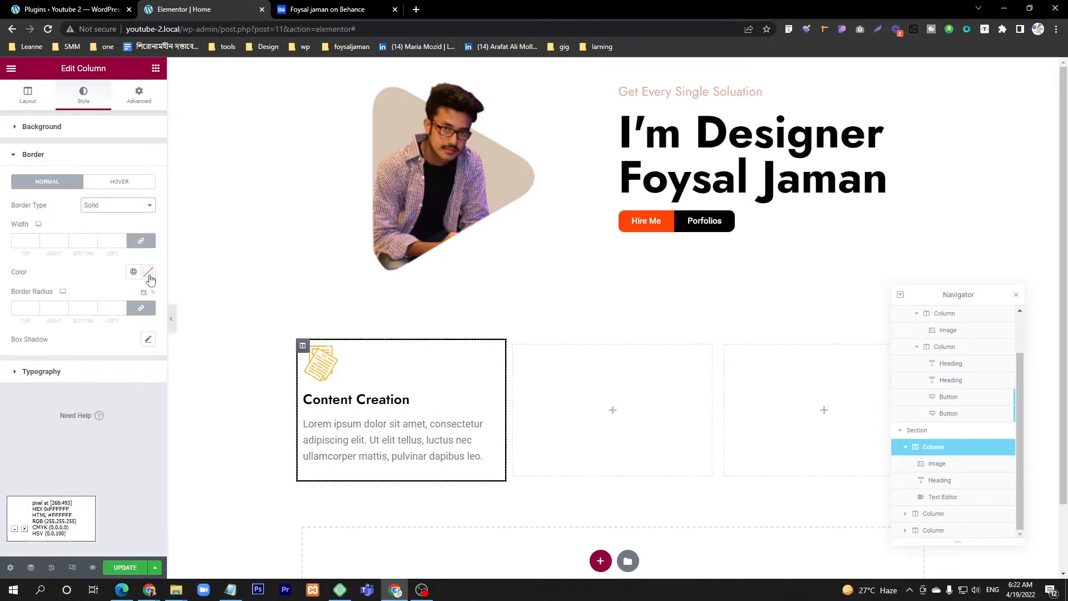
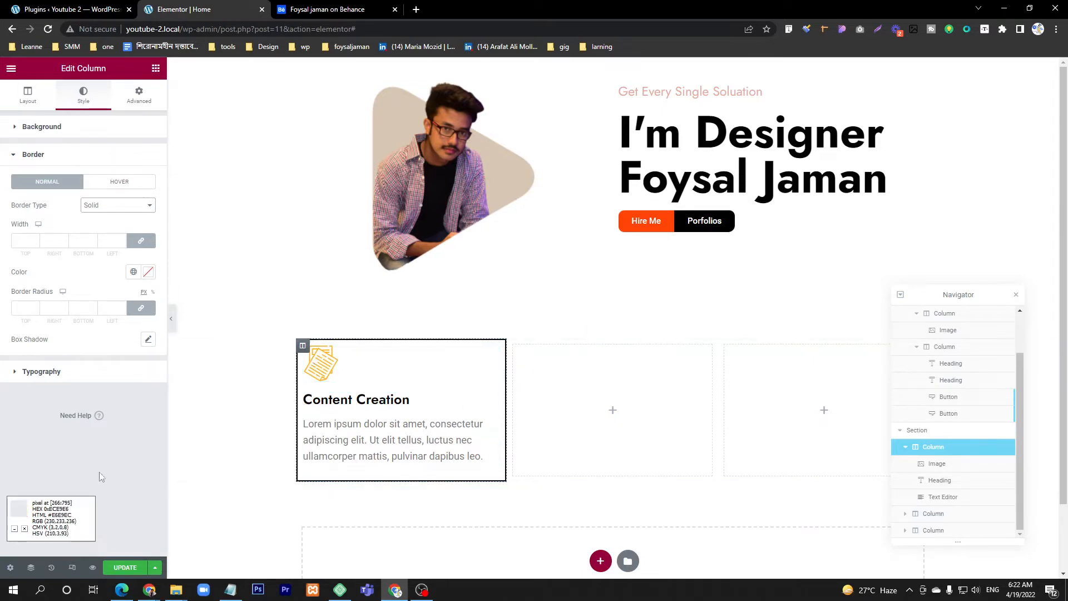
Step: Apply the copied amber border color to the Content Creation column and set unlinked border widths to 0, with 5 px on the left
click(147, 277)
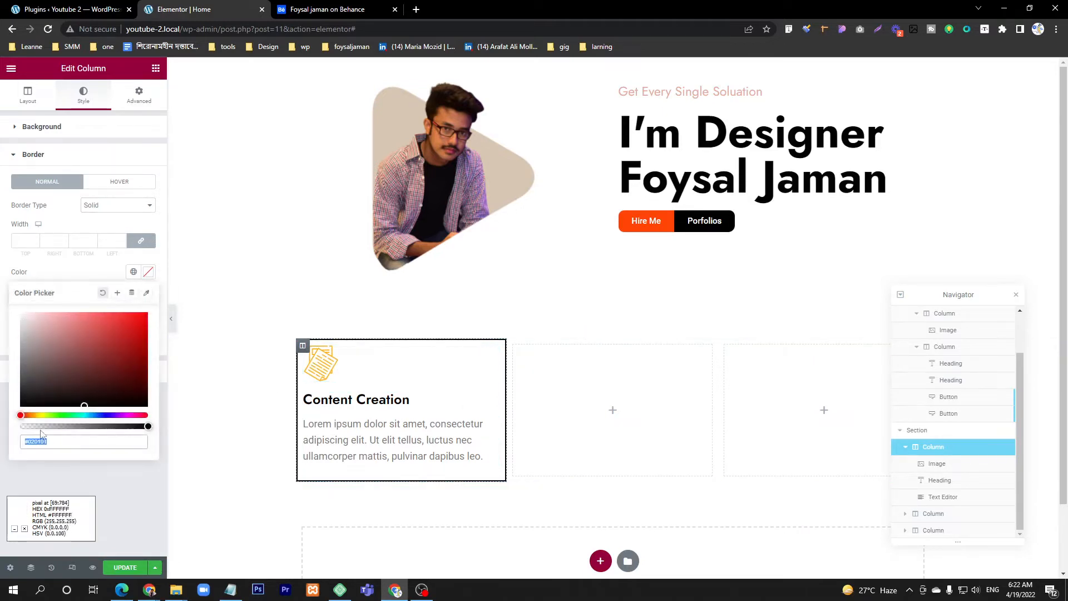
text(#FFB521)
click(290, 413)
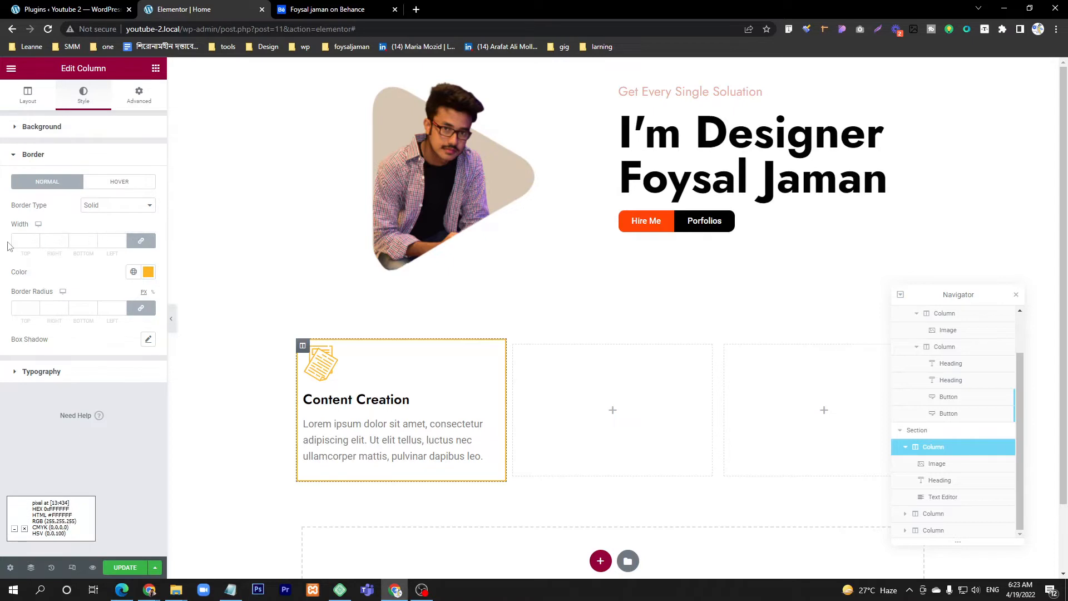
click(140, 243)
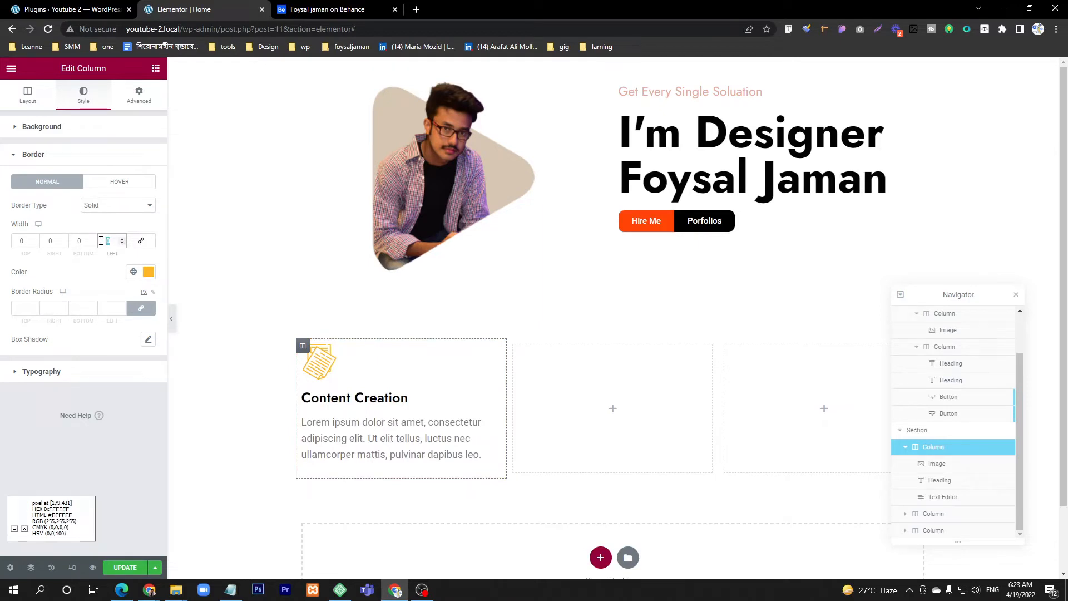
text(5)
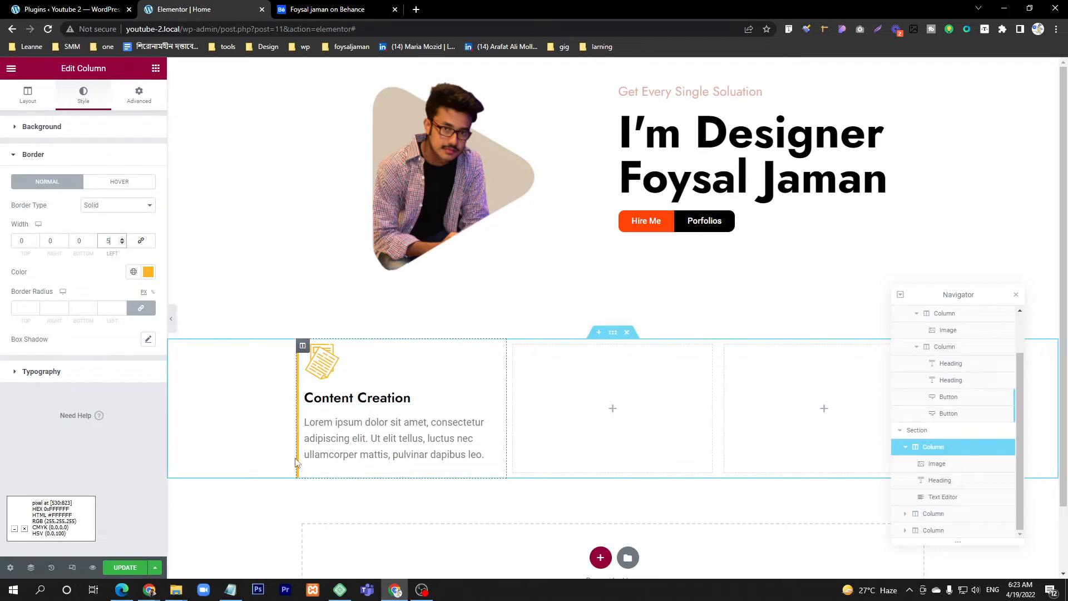
Step: Copy the Content Creation column and paste it twice into the services section, moving the Navigator clear of the cards
right_click(302, 346)
click(327, 417)
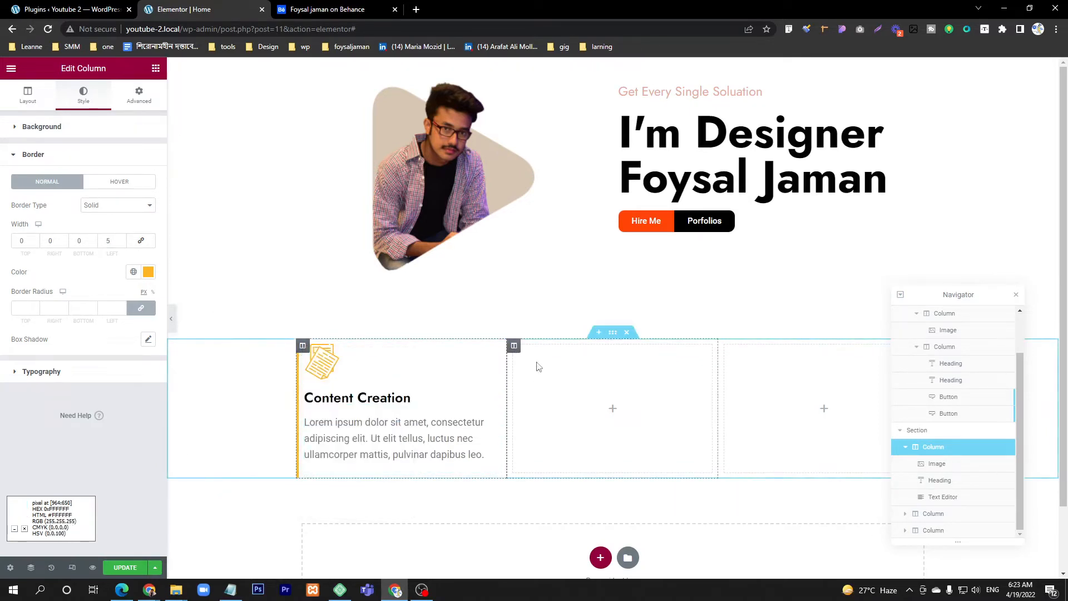
right_click(514, 347)
click(561, 429)
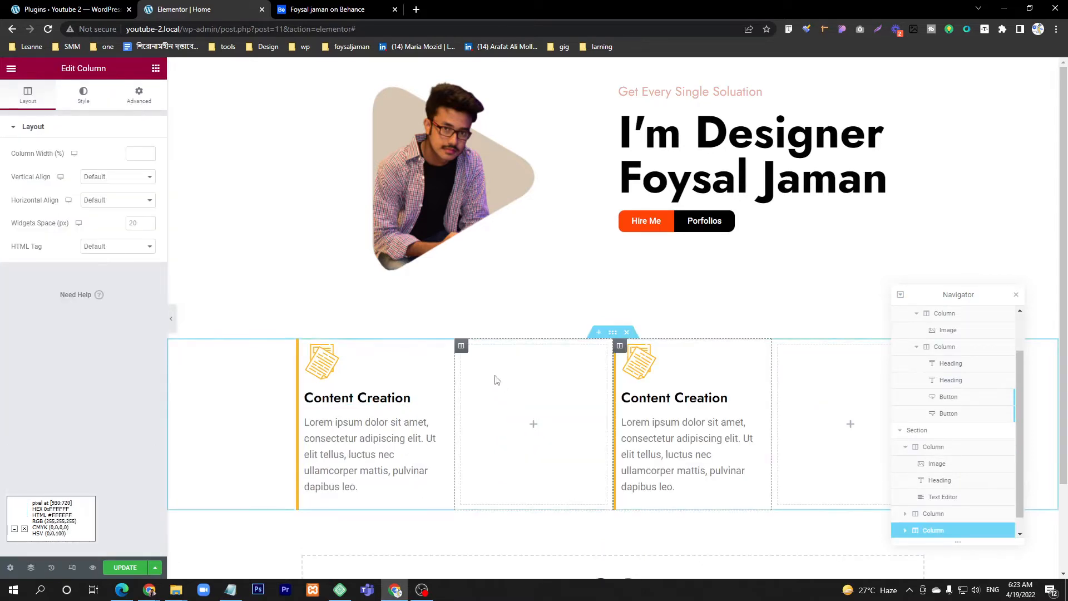
right_click(466, 356)
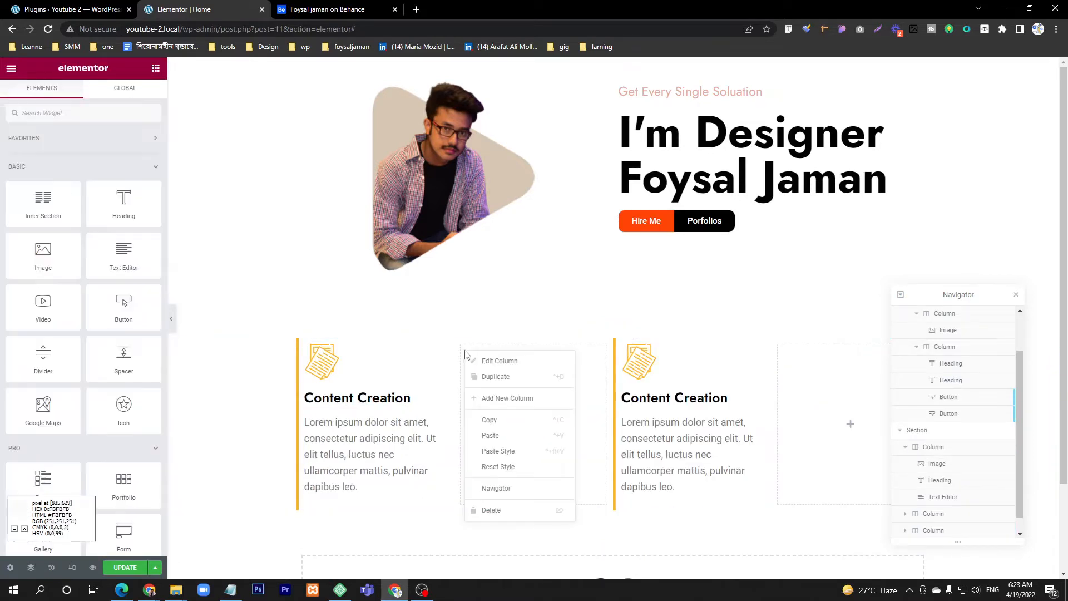
click(493, 437)
drag(974, 295, 1011, 191)
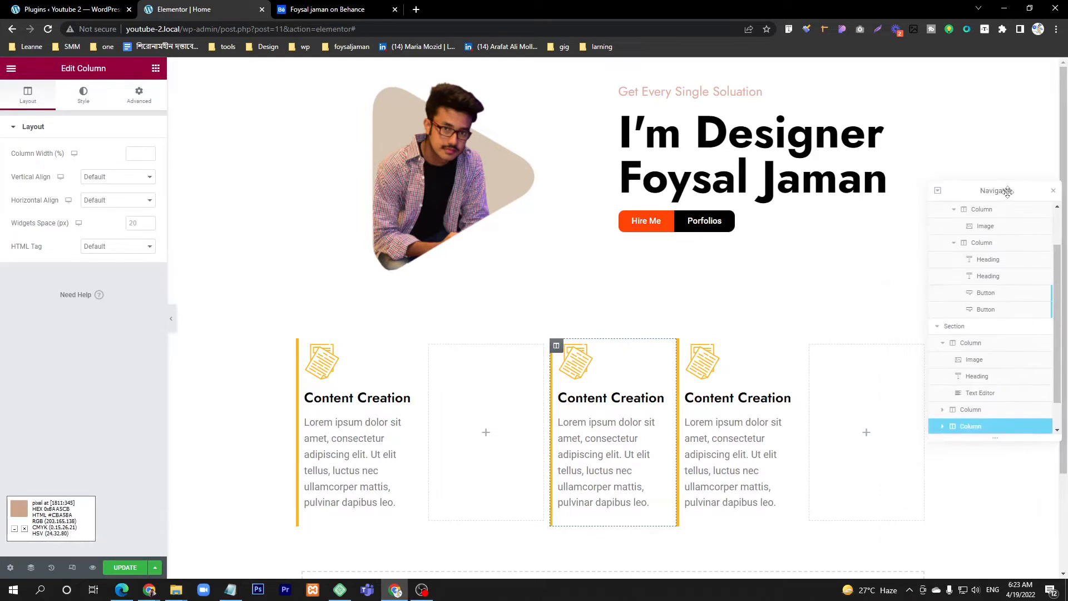
Step: Delete the two empty columns so only the three Content Creation cards remain in the services section
right_click(433, 351)
click(467, 508)
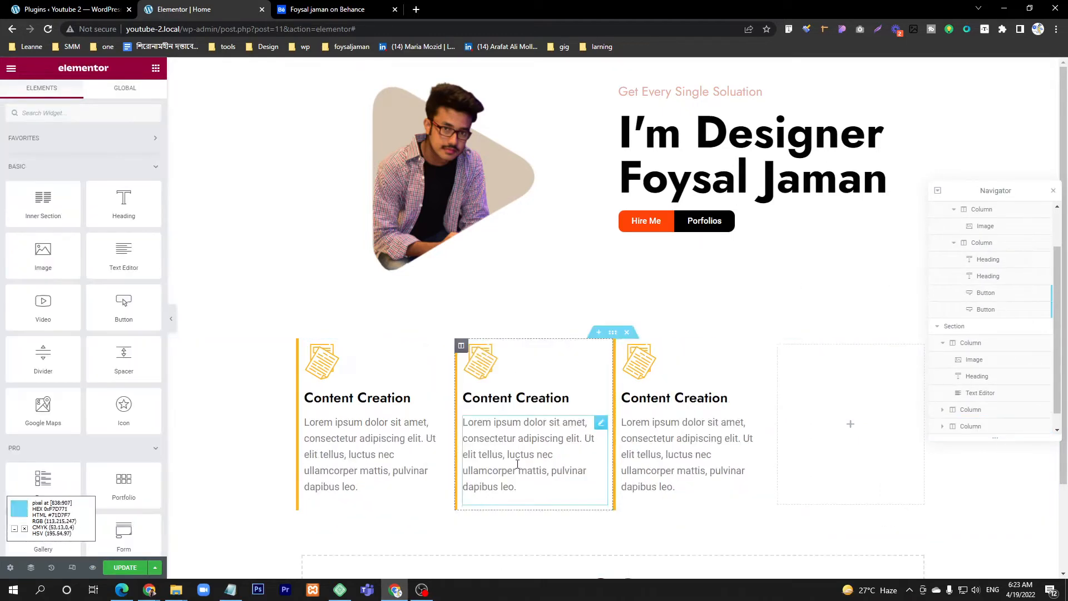
right_click(775, 348)
click(828, 512)
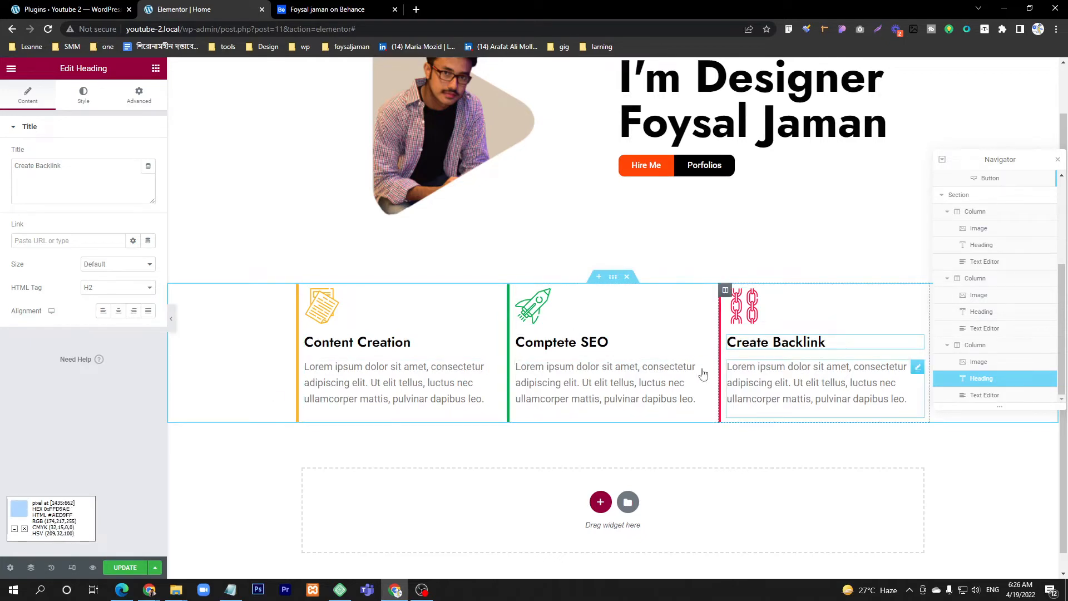
Step: Duplicate the three-card services section and consult the second row of service cards in the Behance design
right_click(613, 283)
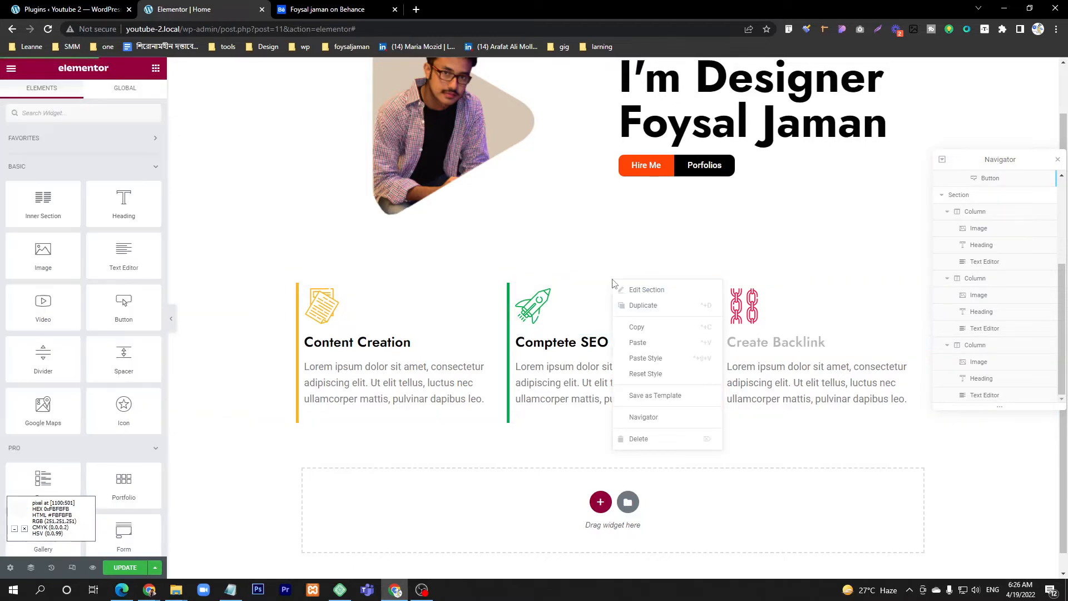
click(643, 305)
scroll(643, 311, down, 2)
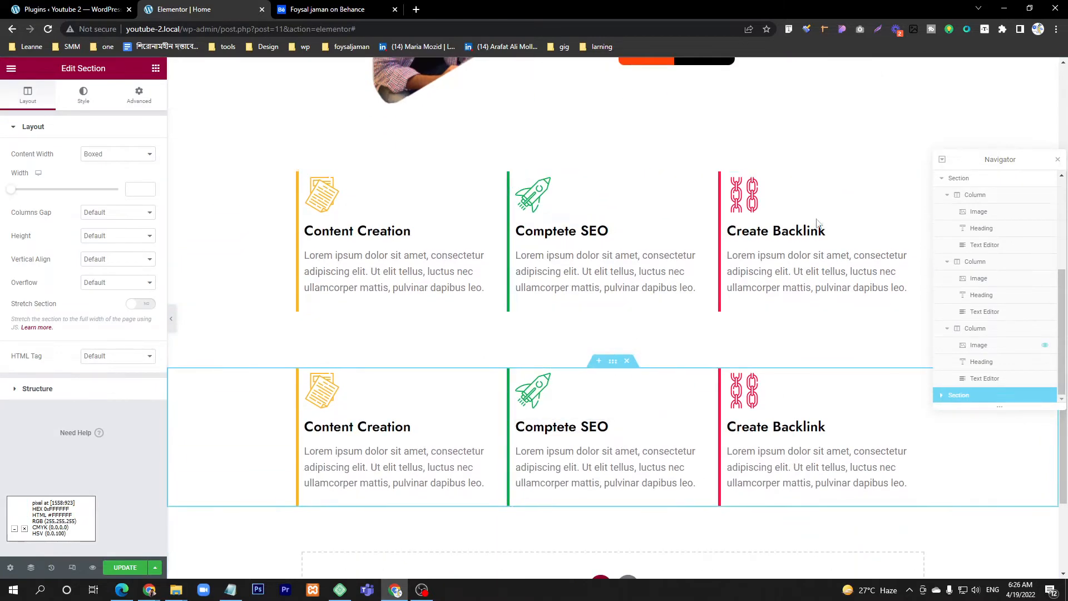
key(ctrl+Tab)
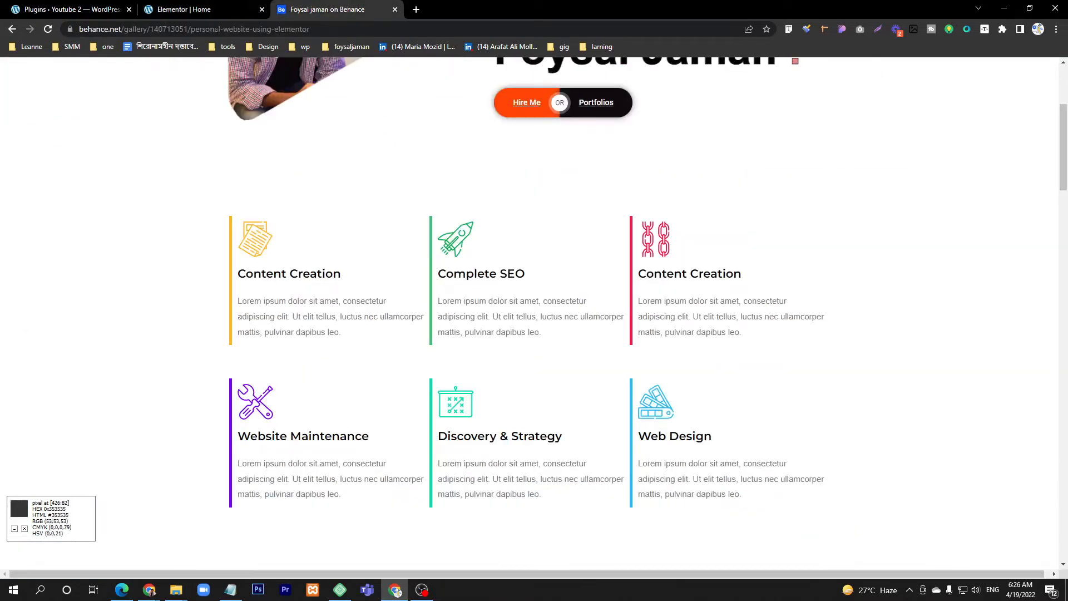
click(183, 10)
scroll(501, 378, down, 1)
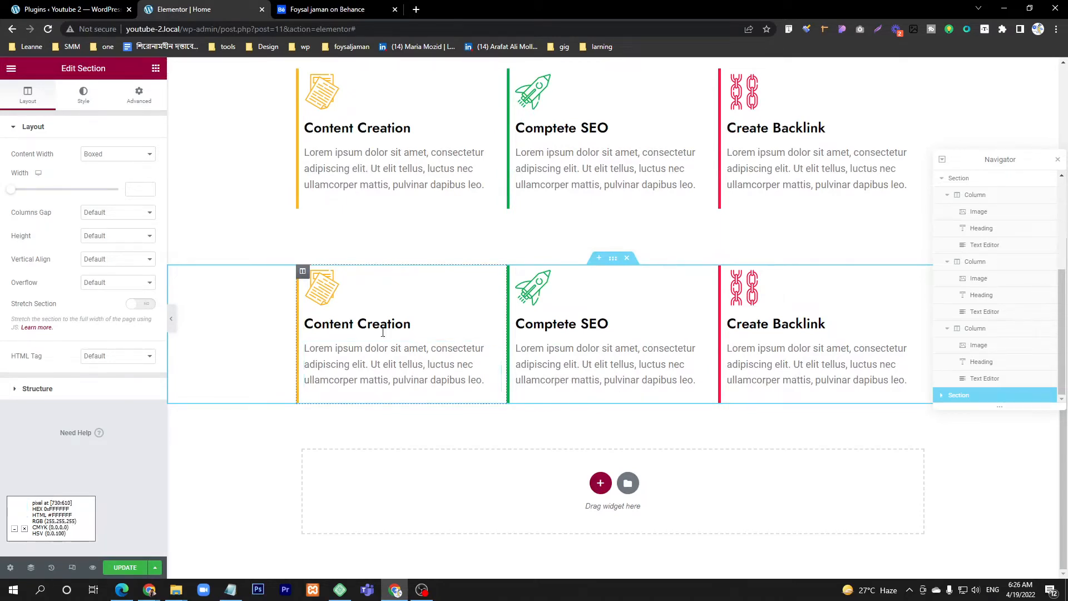
click(329, 9)
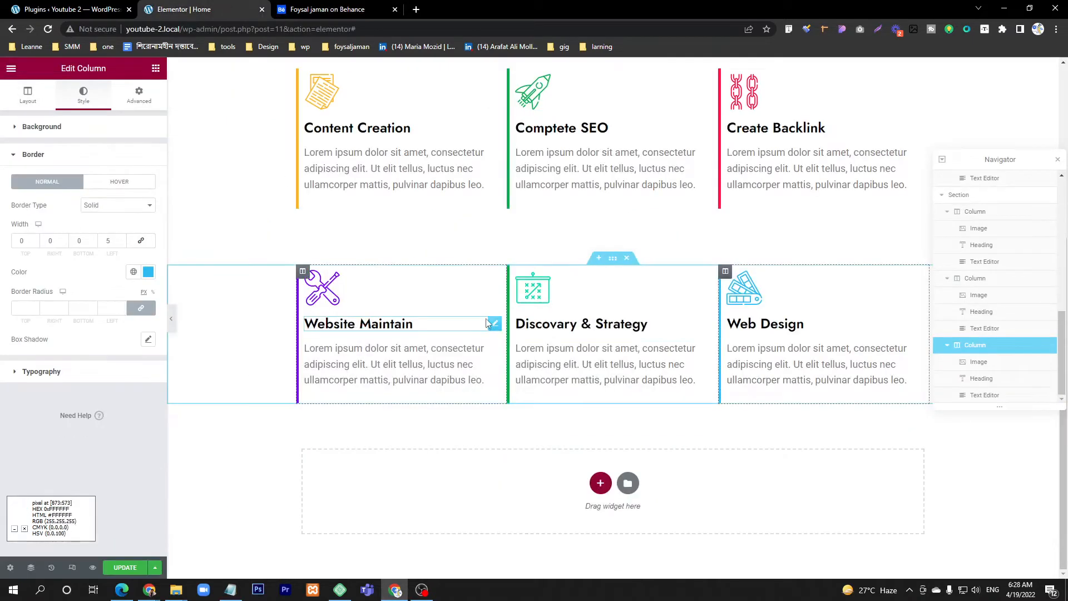
scroll(486, 321, up, 2)
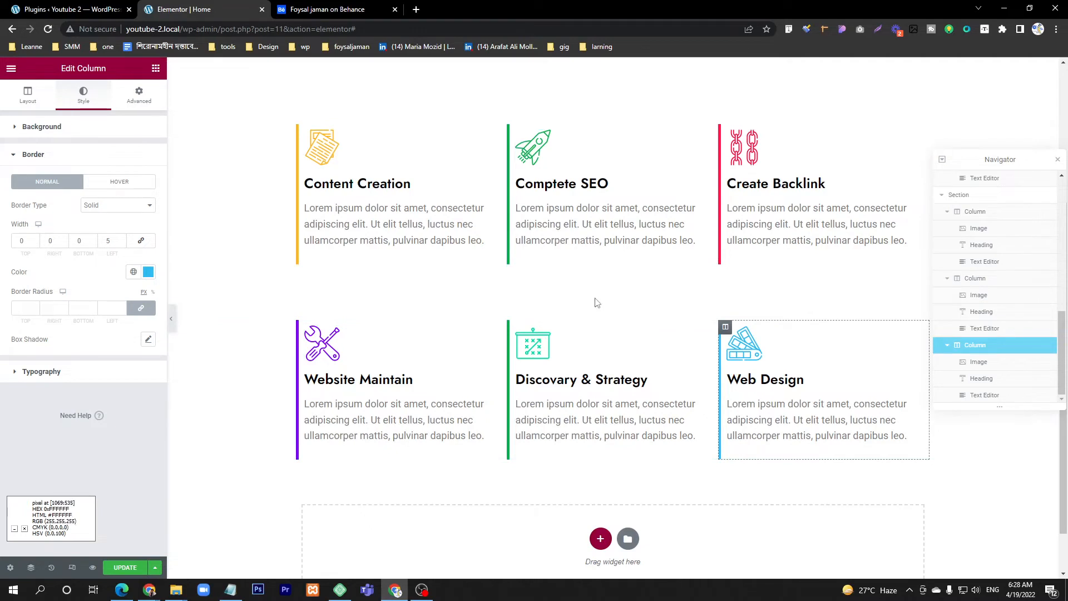
Step: Update the page and examine the layout of the Why section below the service cards in the Behance design
click(130, 569)
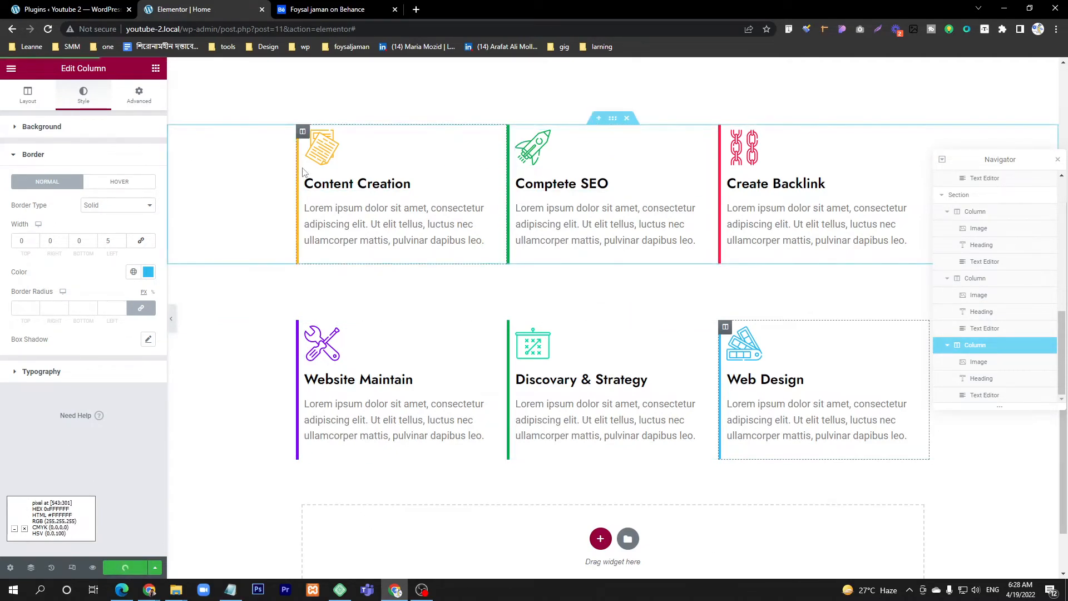
scroll(381, 234, down, 1)
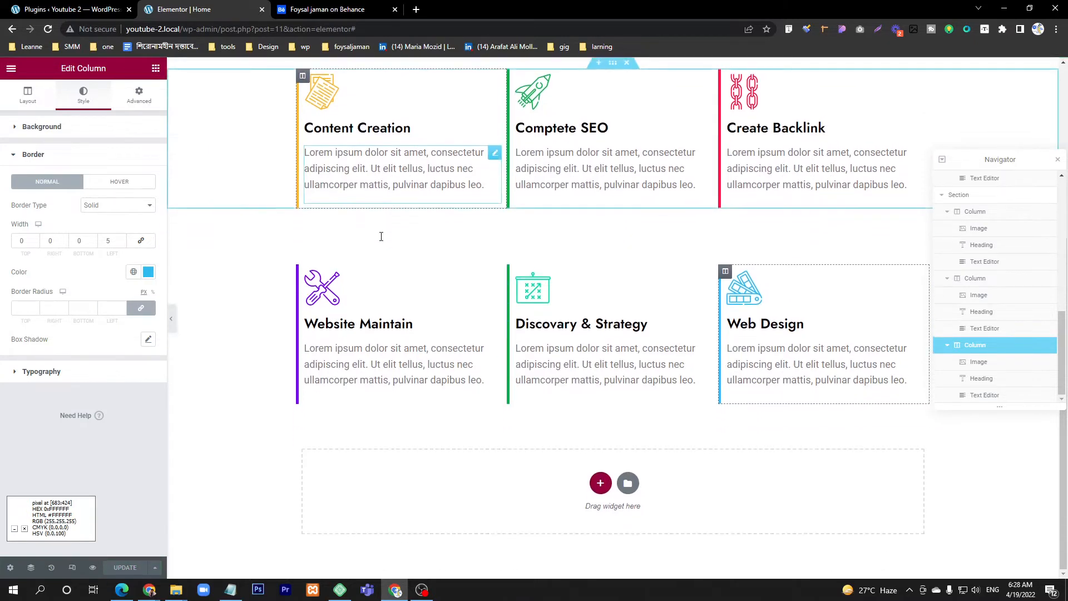
click(298, 6)
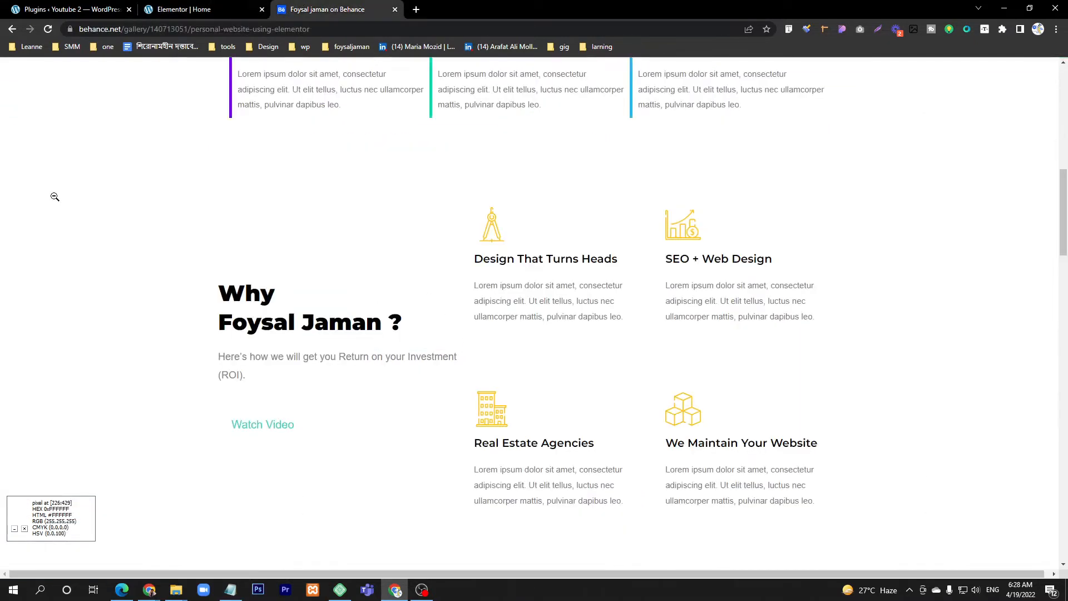
scroll(375, 410, down, 1)
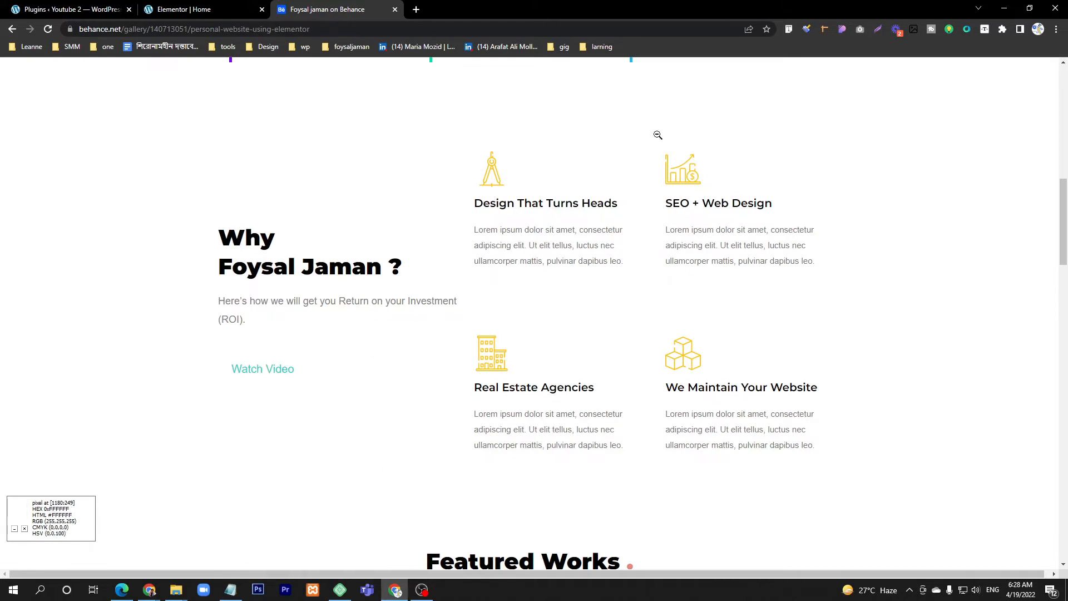
click(198, 8)
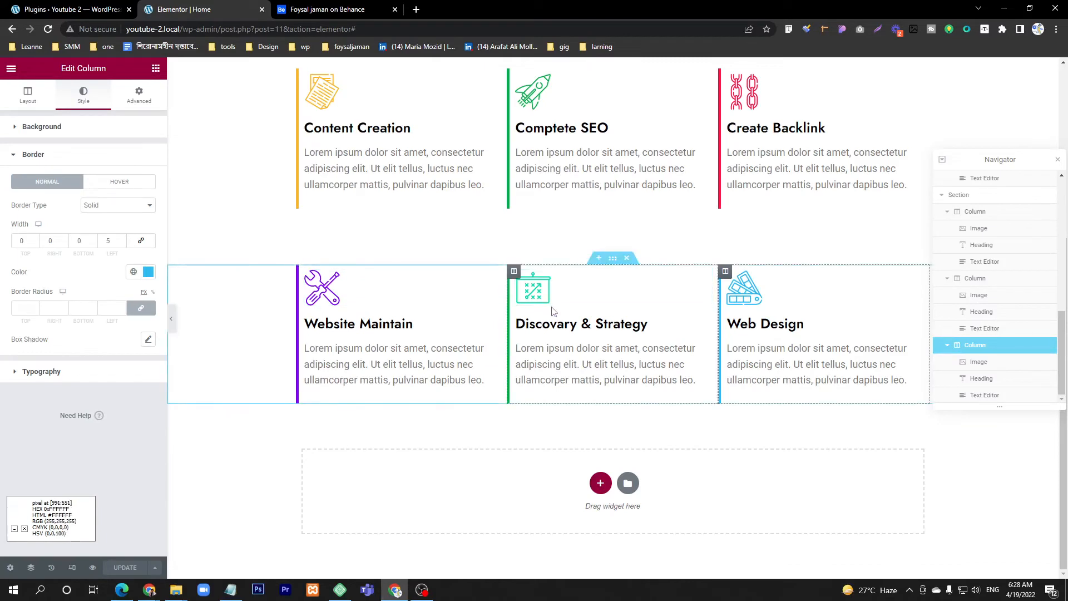
Step: Add a three-column section below the service cards and set its top margin to 100 px with the margin values unlinked
click(600, 483)
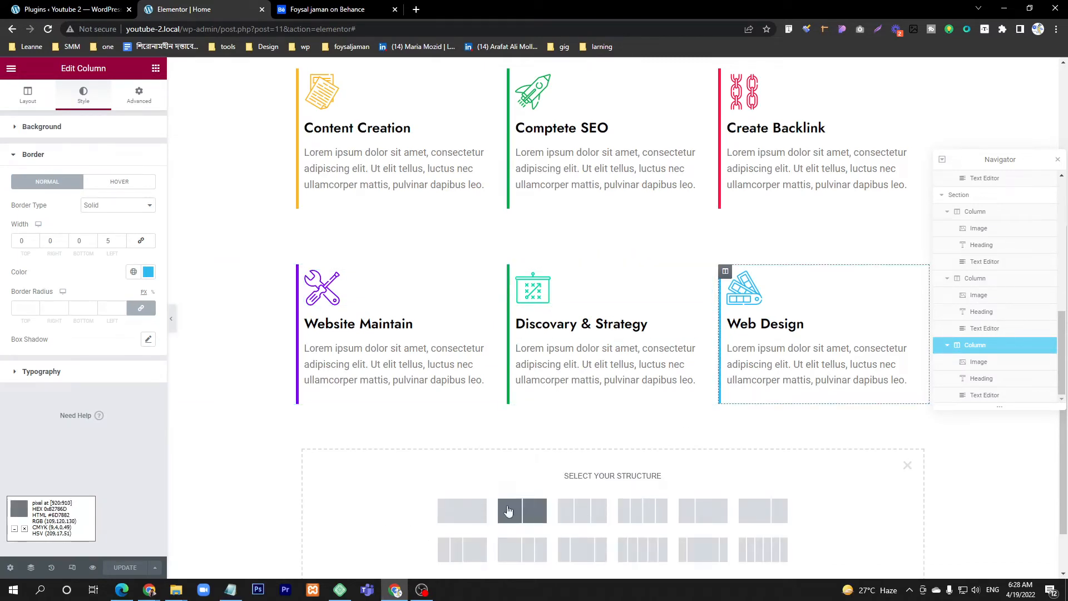
click(582, 511)
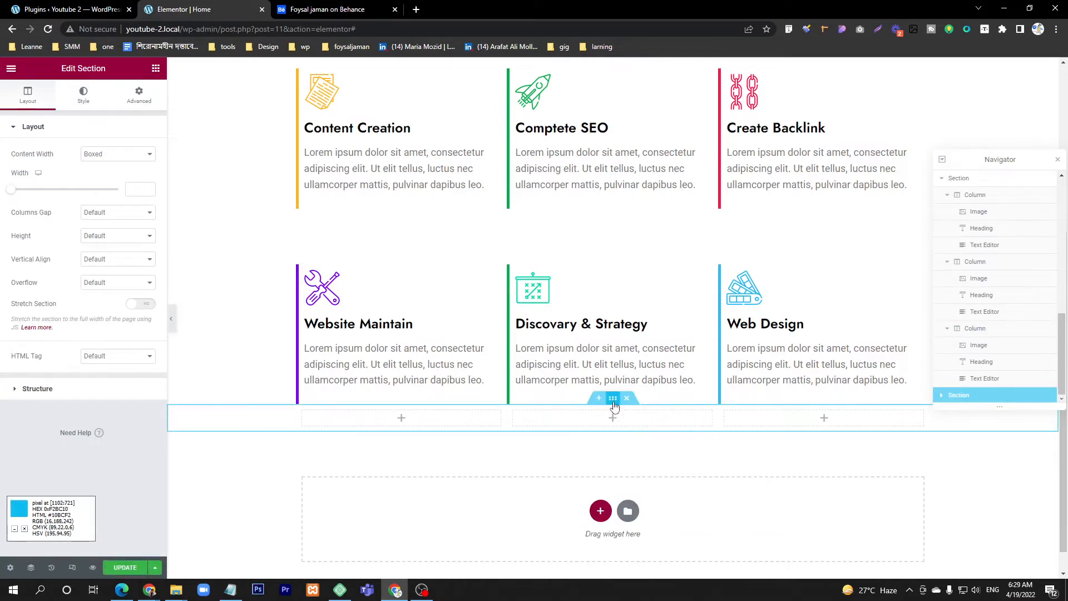
click(139, 95)
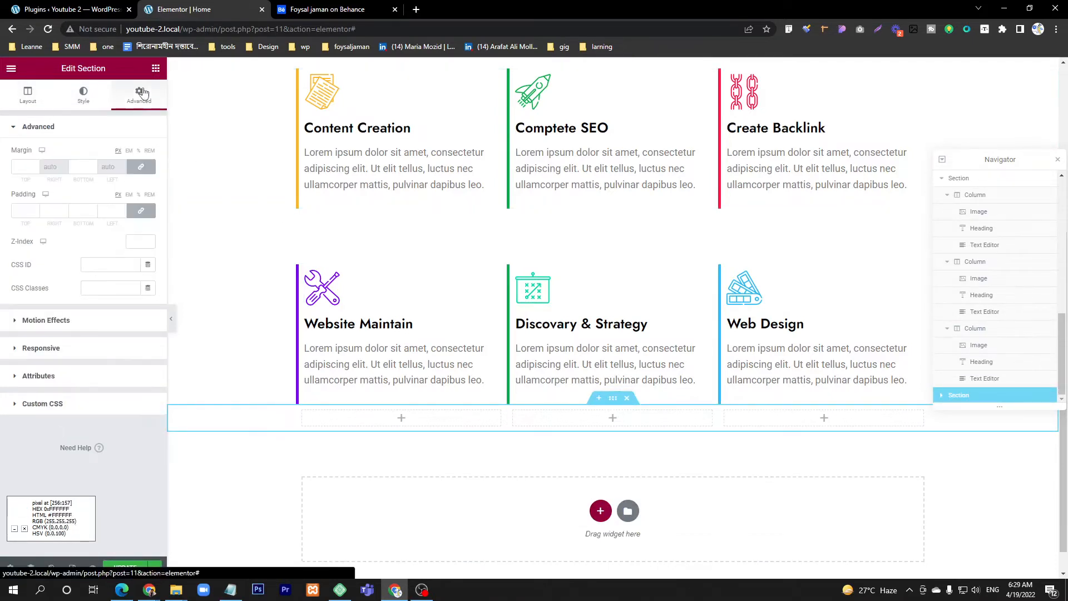
click(150, 174)
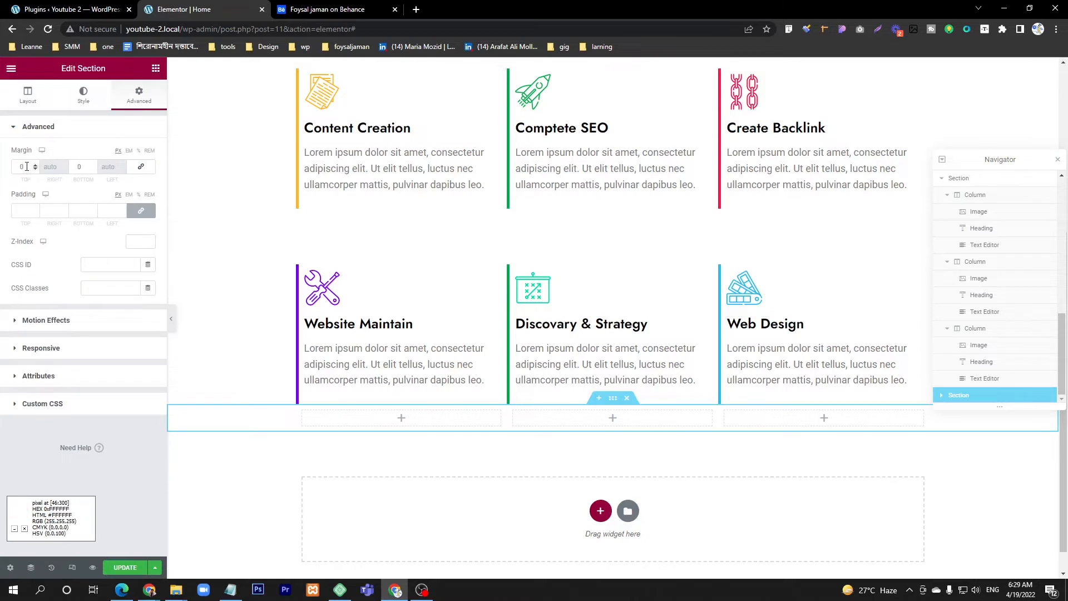
drag(20, 166, 13, 166)
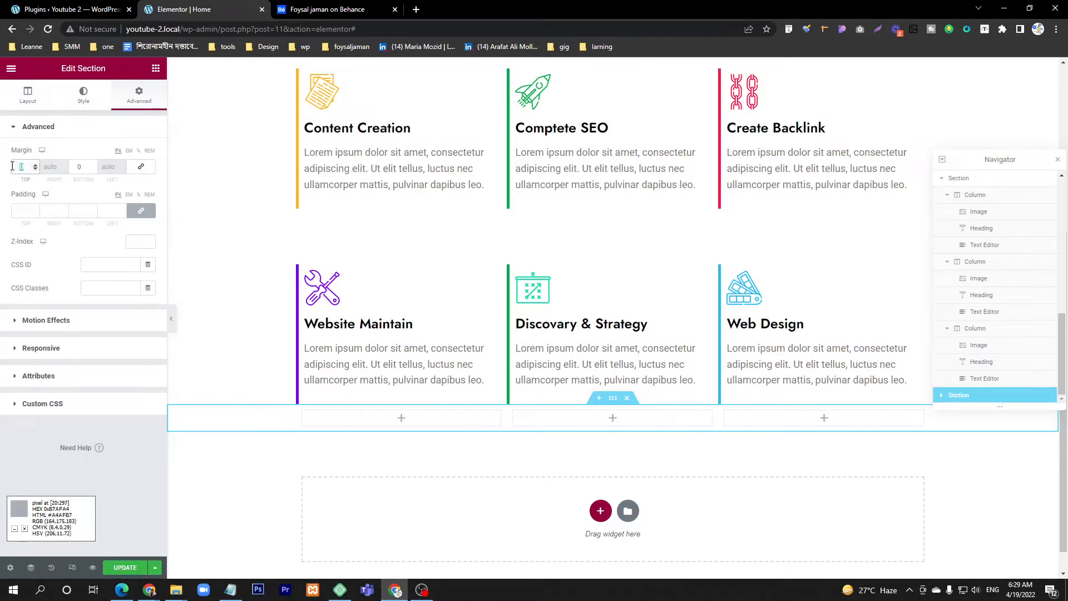
text(100)
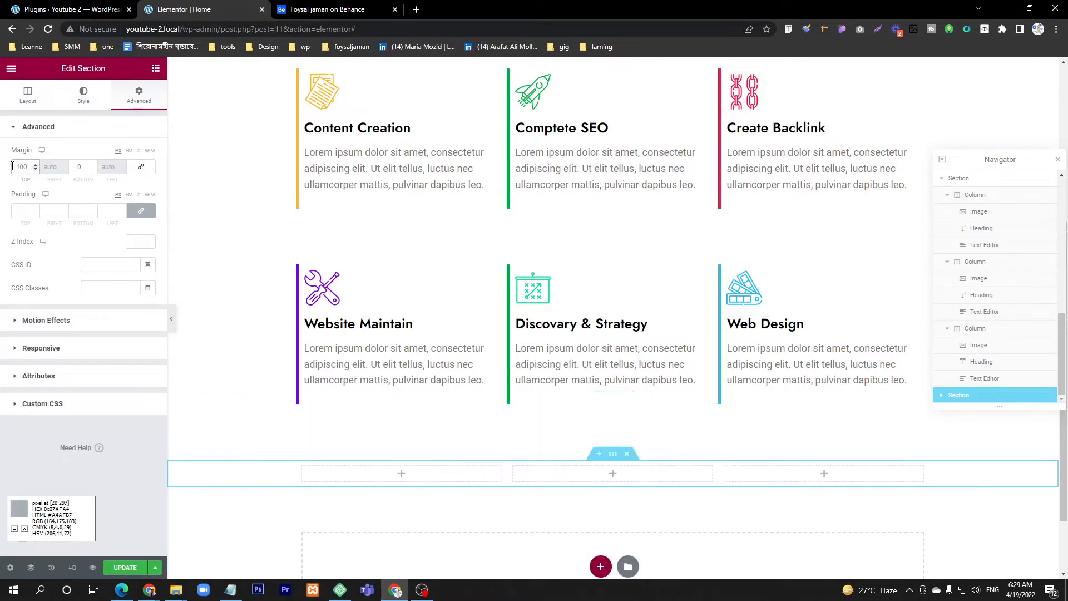
scroll(393, 414, down, 2)
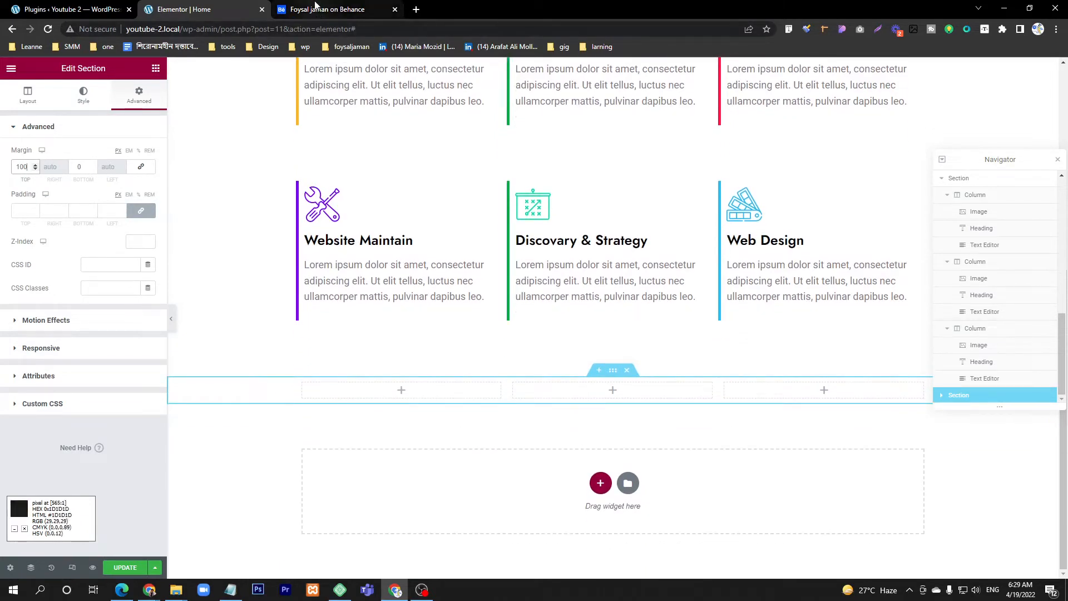
Step: Following the Behance Why section, widen the new section's first column to about half and give the other two about a quarter each
click(315, 7)
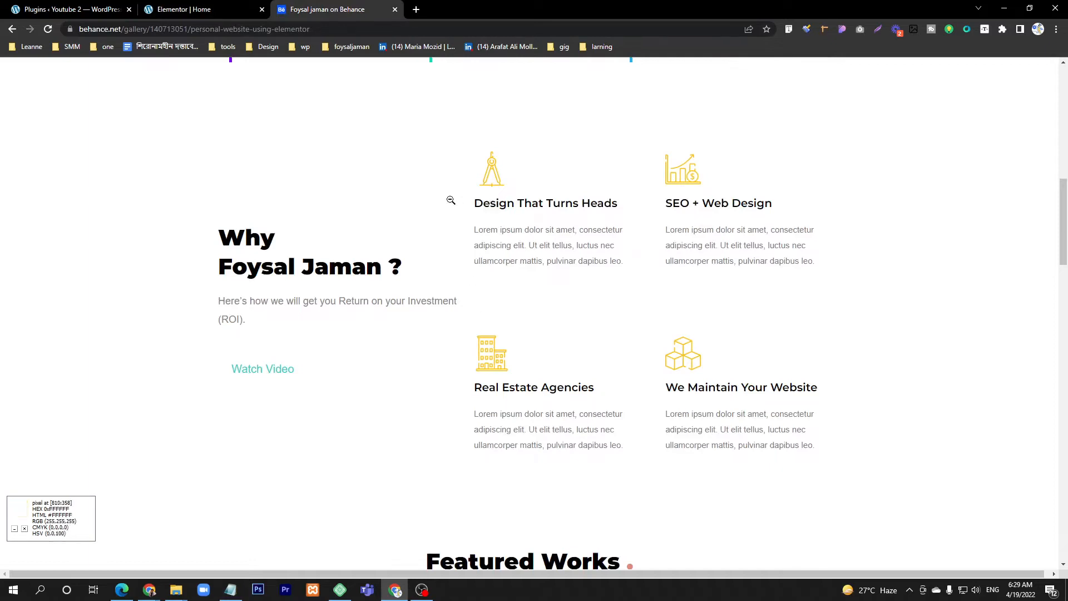
key(ctrl+shift+Tab)
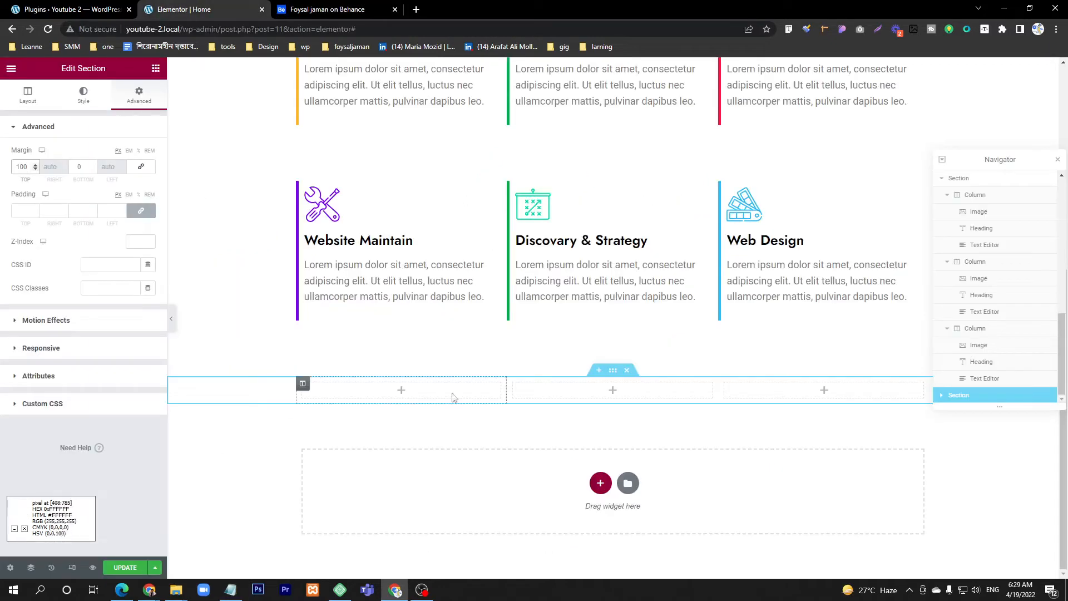
drag(506, 393, 613, 393)
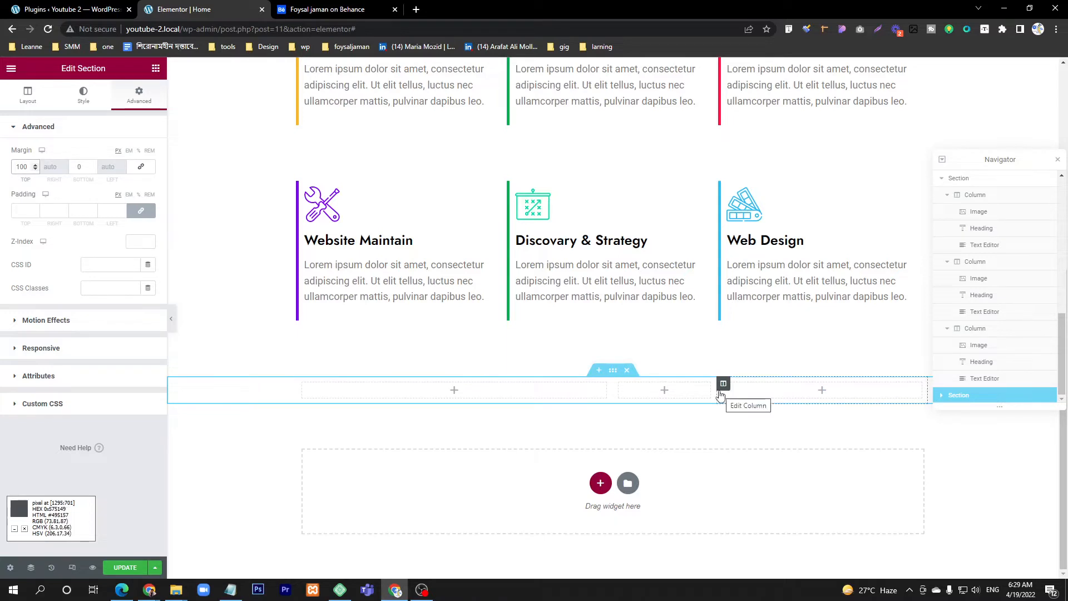
drag(716, 393, 771, 392)
click(306, 8)
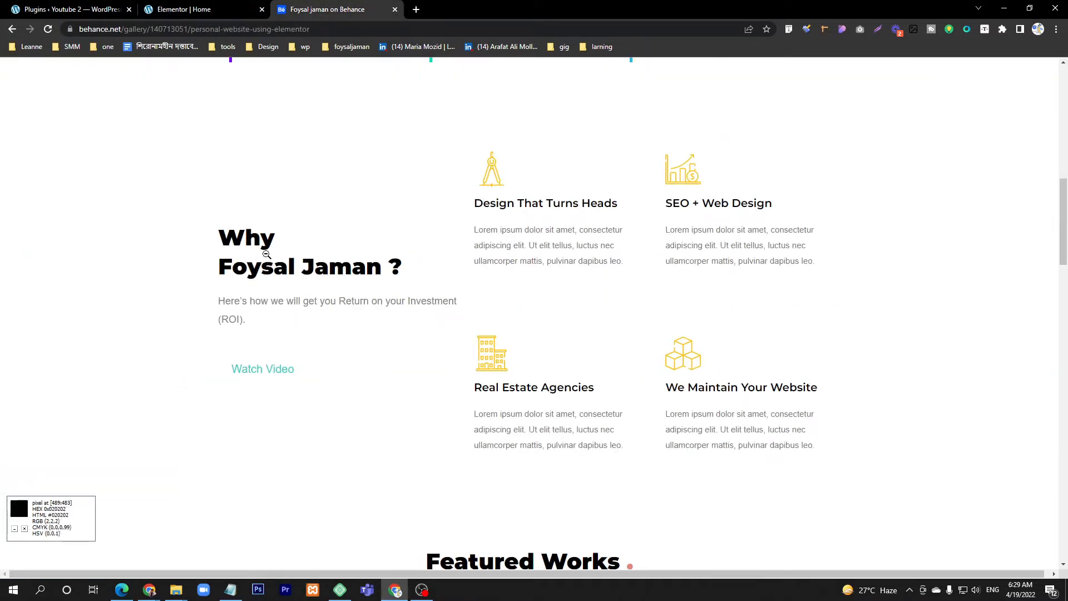
click(203, 6)
Step: Add a Heading widget to the wide first column of the new section and consult the Why title in the Behance design
click(156, 68)
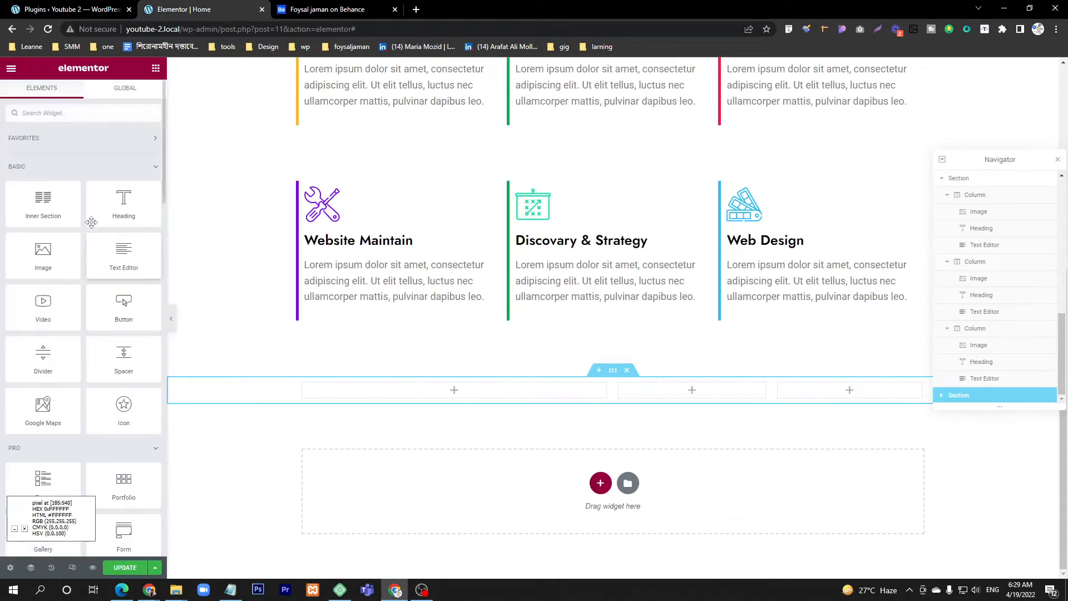
drag(123, 203, 473, 390)
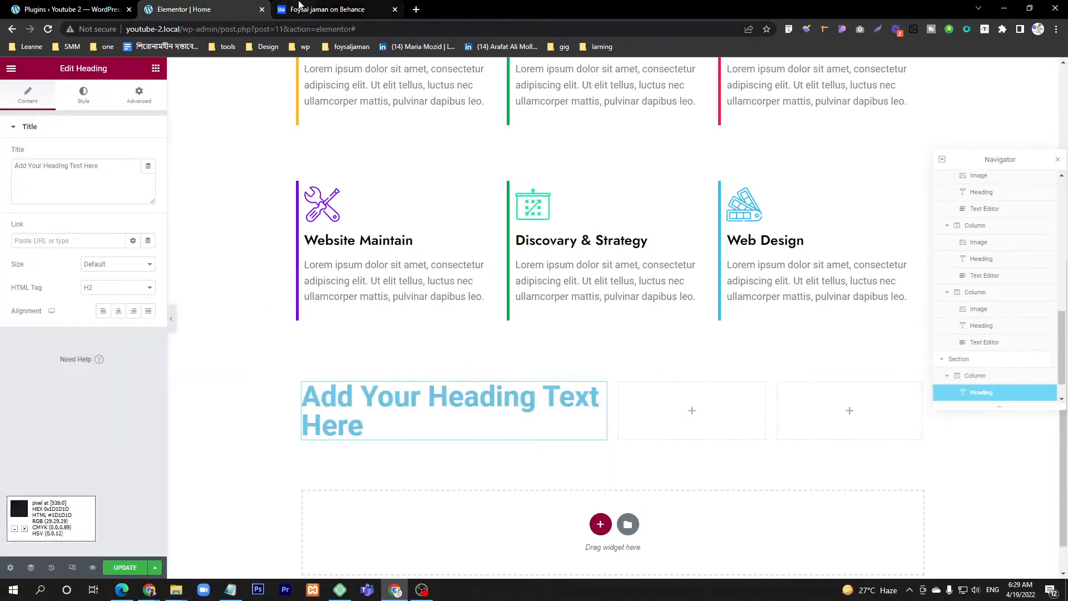
click(322, 9)
click(200, 10)
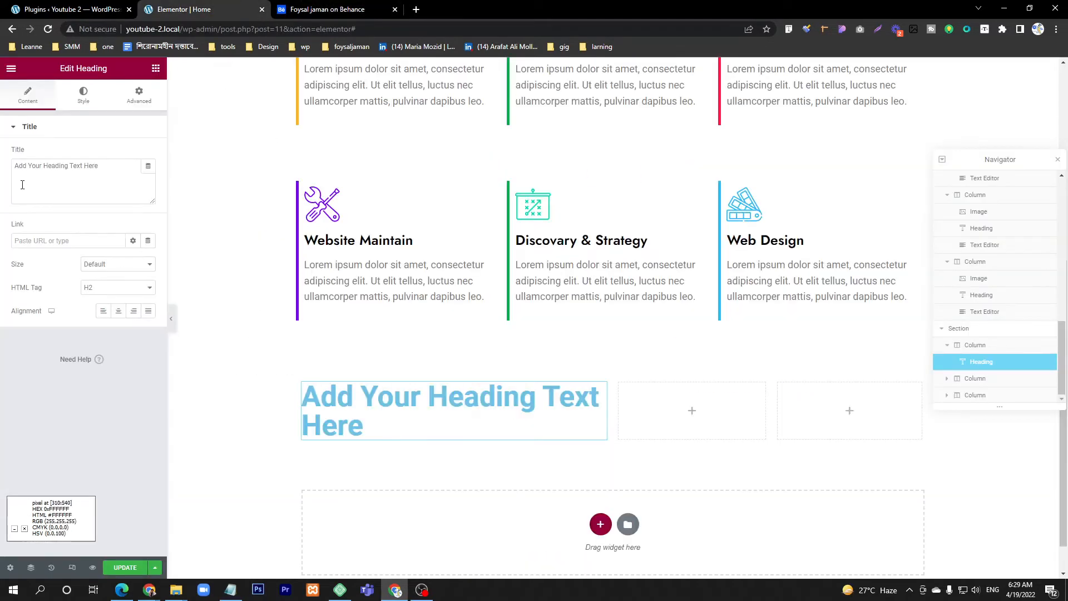
Step: Title the heading "Why" followed by the portfolio owner's full name, with a <br> line break after "Why" as in the Behance design
double_click(74, 167)
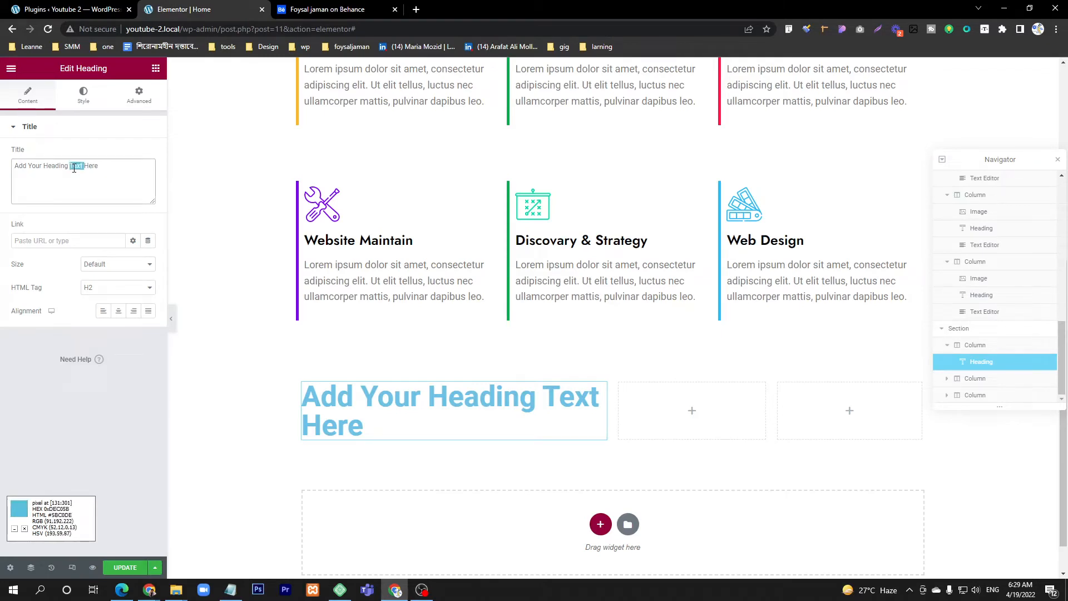
triple_click(74, 168)
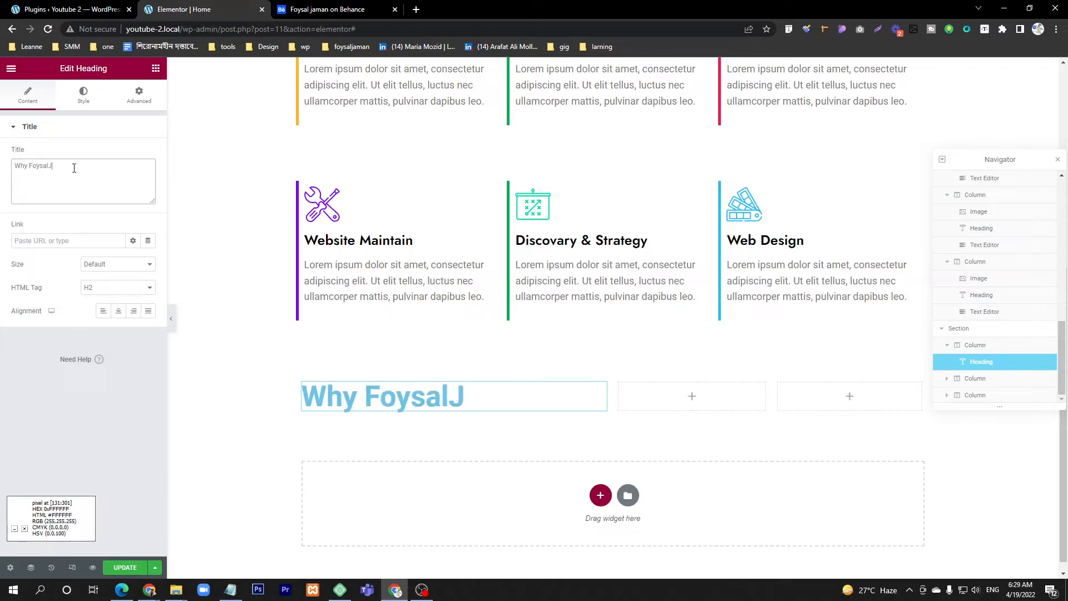
click(328, 9)
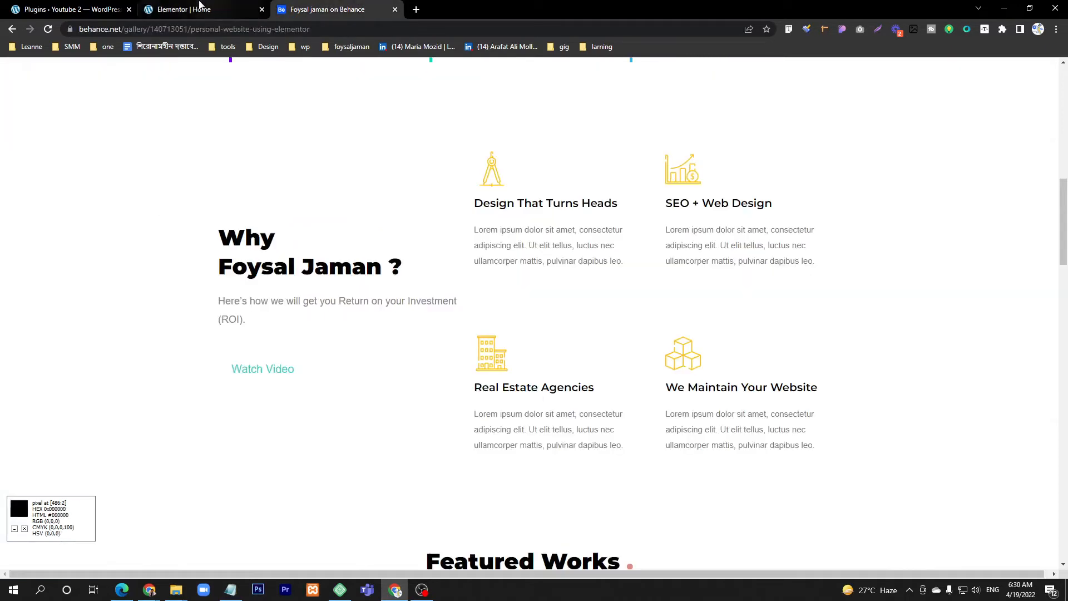
click(195, 9)
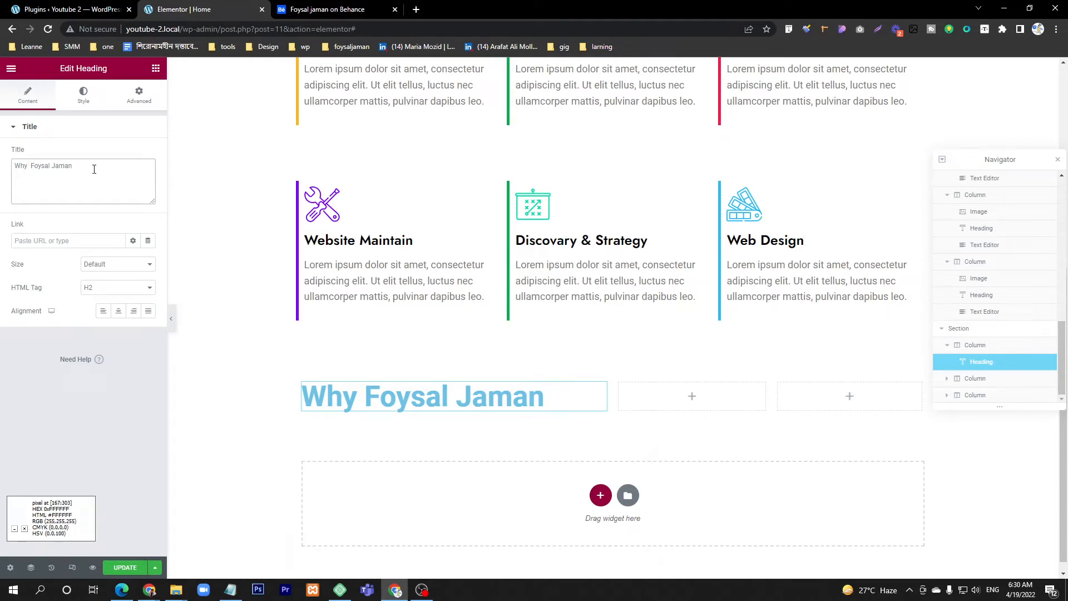
text(<>)
text(br>)
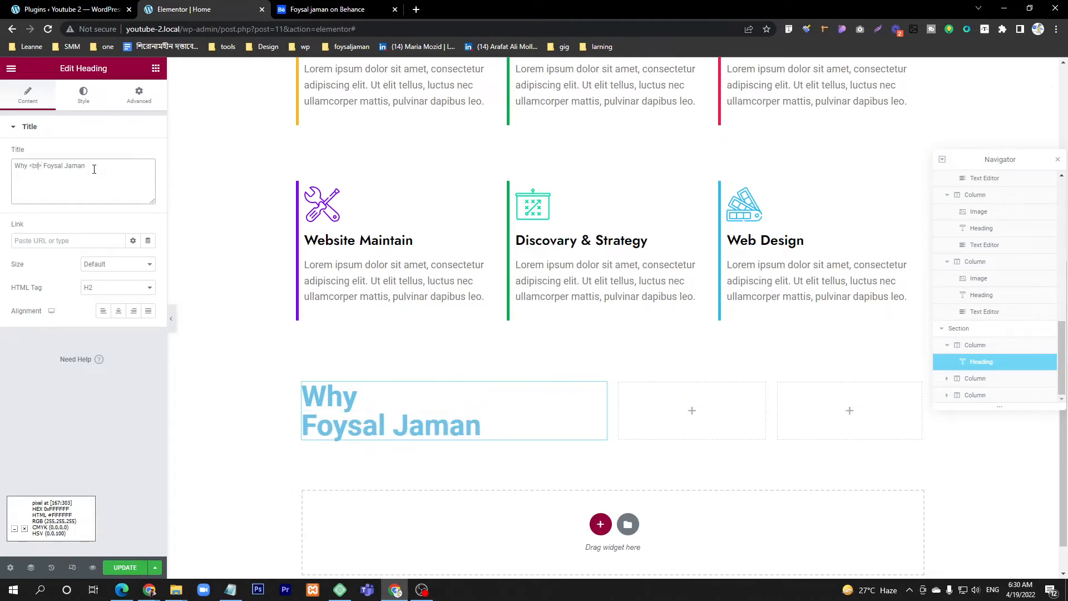
Step: Set the Why heading's text color to black and its font family to Jost
click(83, 95)
click(148, 154)
click(99, 284)
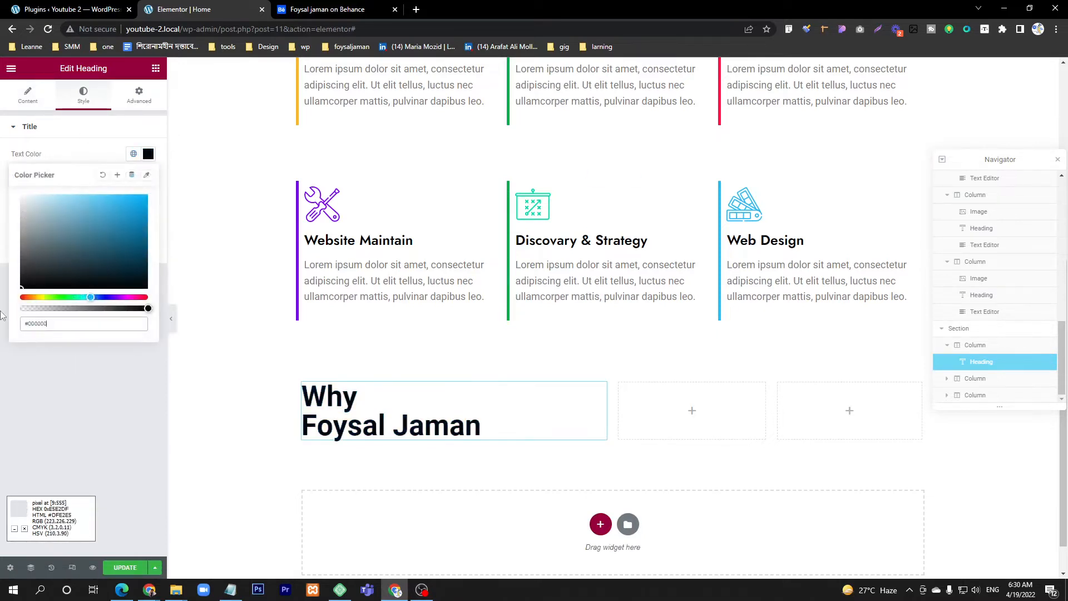
click(64, 154)
click(148, 177)
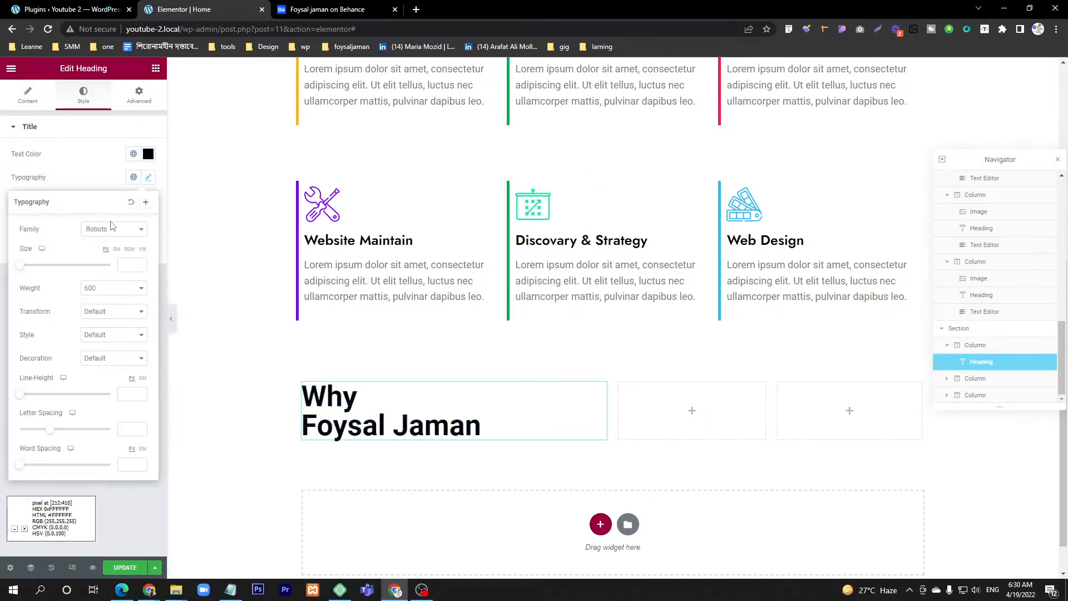
click(110, 228)
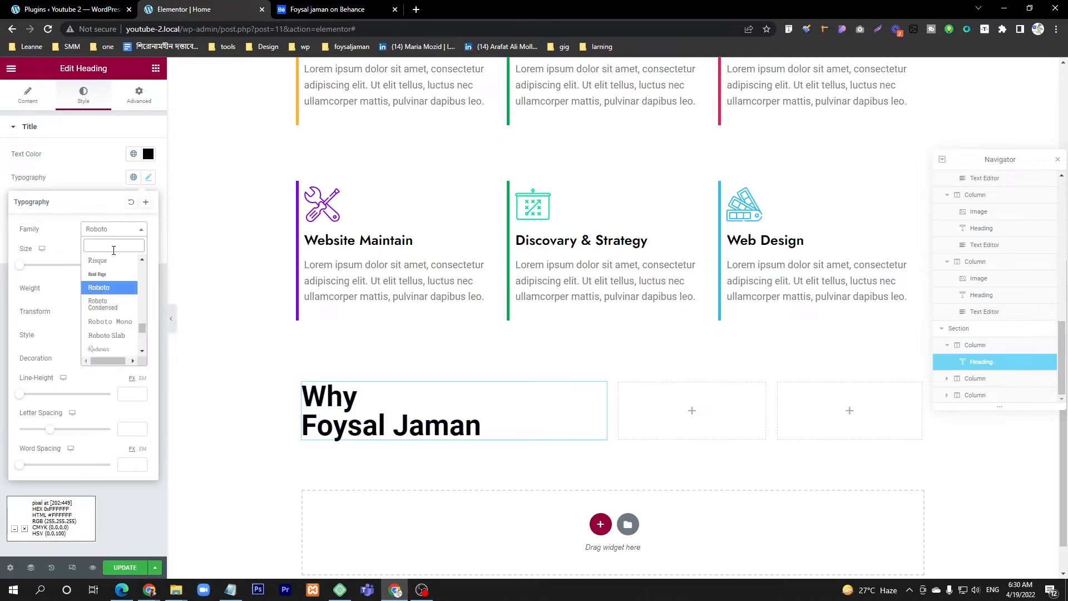
text(jost)
click(99, 274)
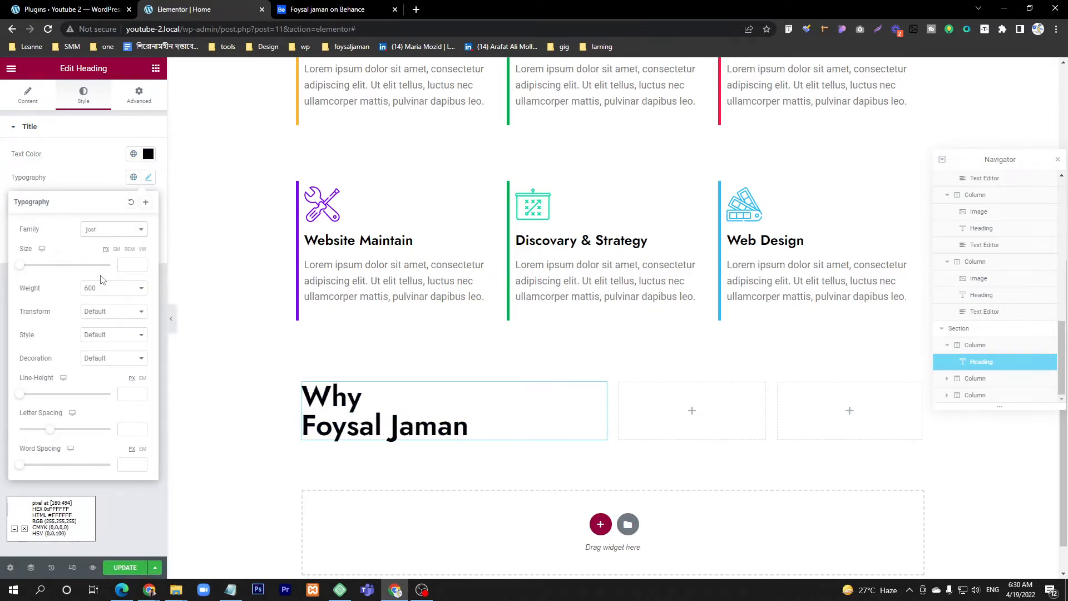
Step: Compare the Why title's boldness in the Behance design and set the heading's font weight to 700
click(114, 288)
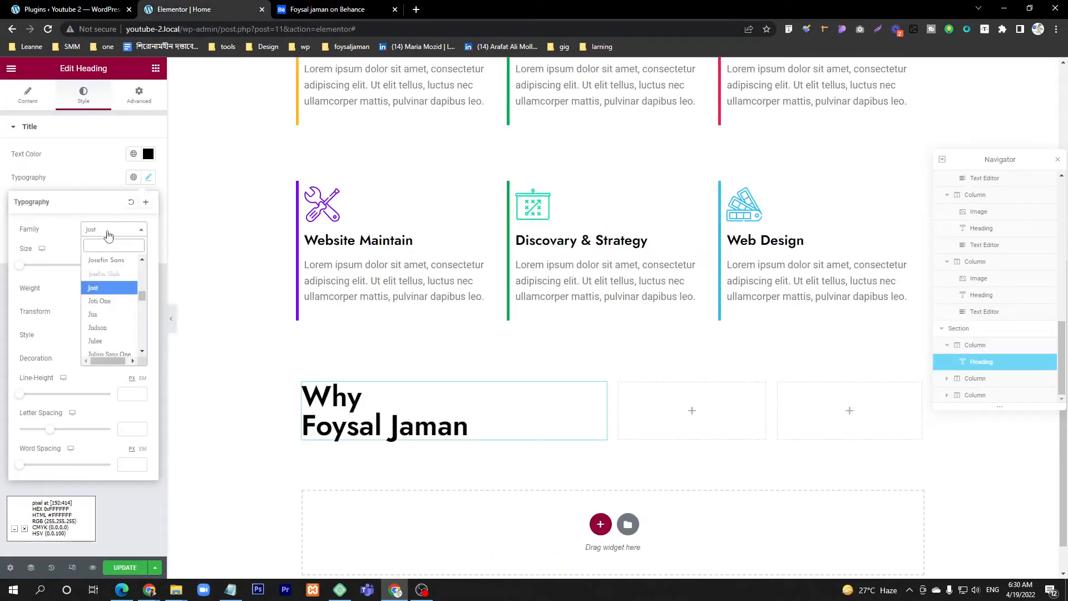
click(328, 9)
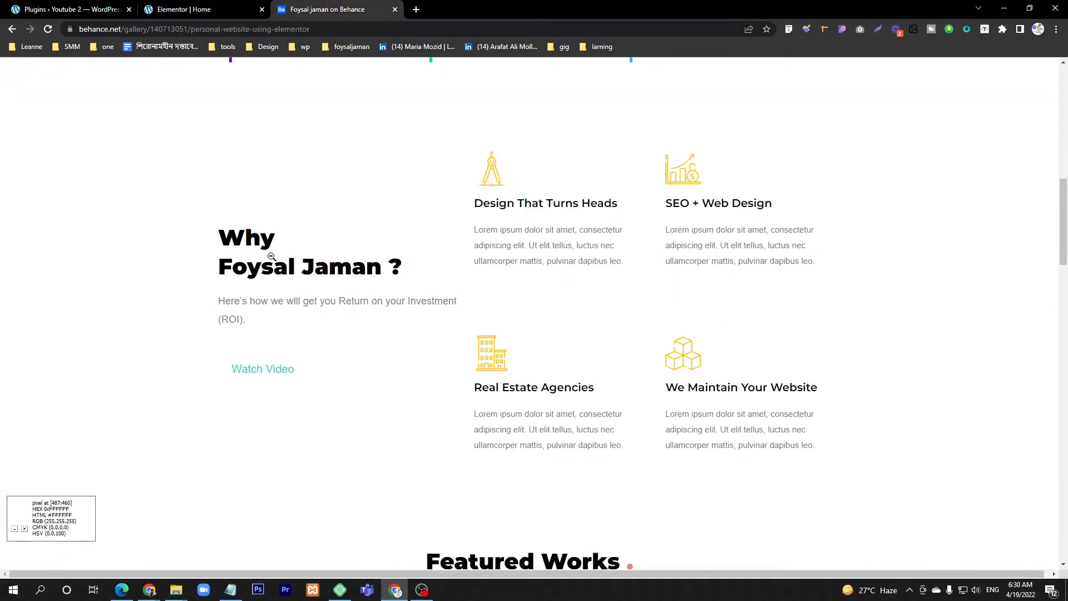
click(184, 9)
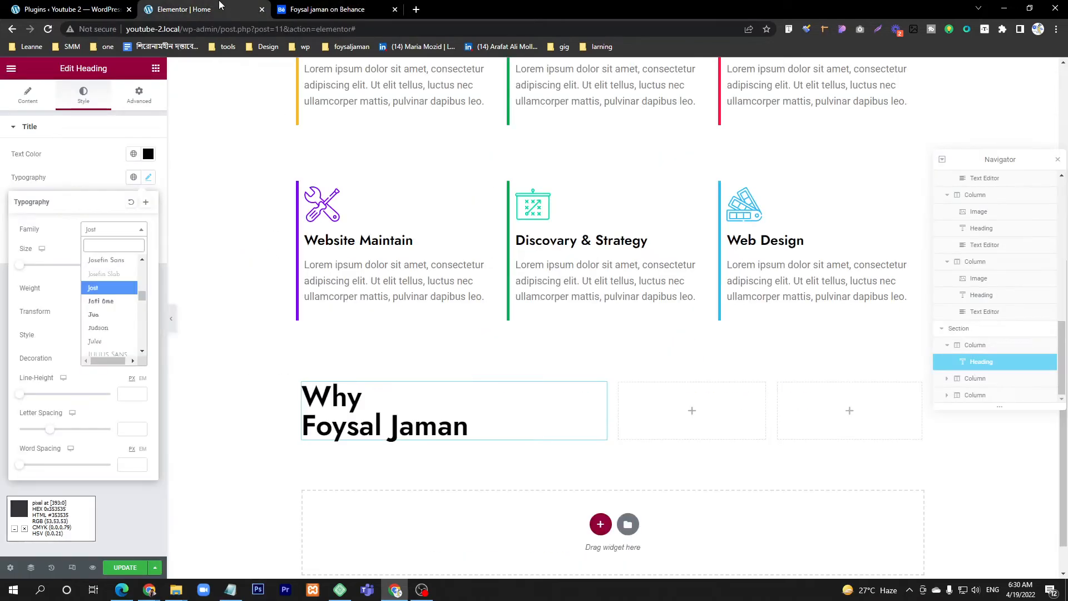
click(111, 229)
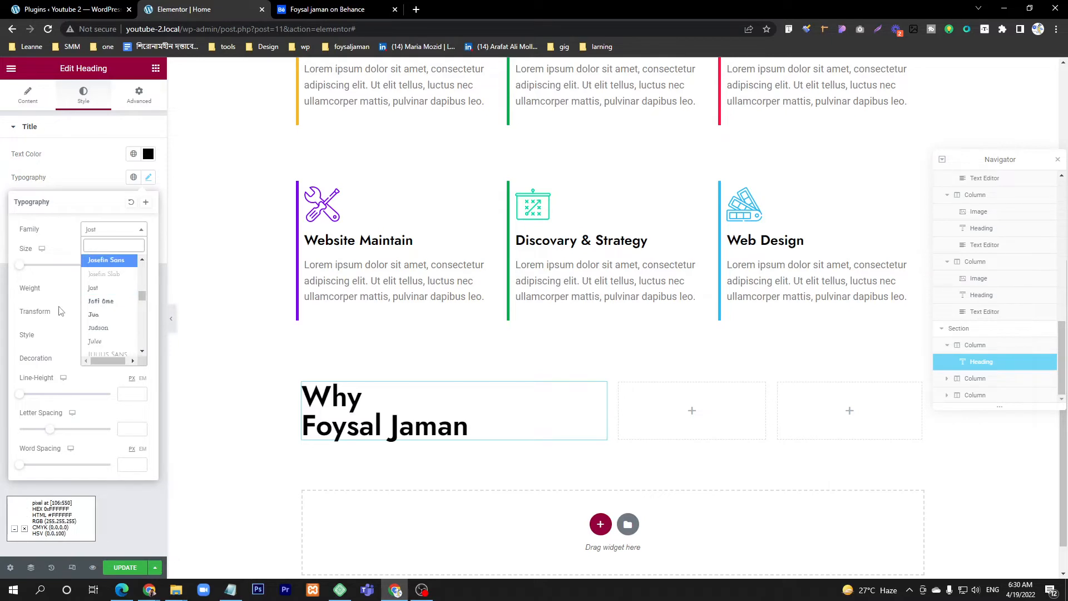
click(79, 302)
click(101, 295)
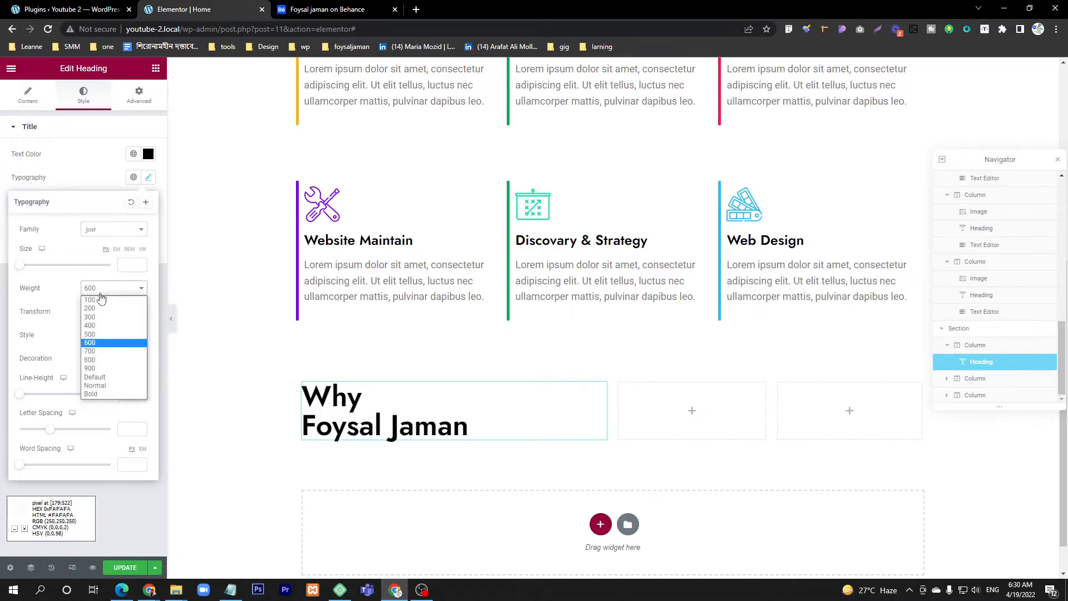
click(94, 356)
click(99, 295)
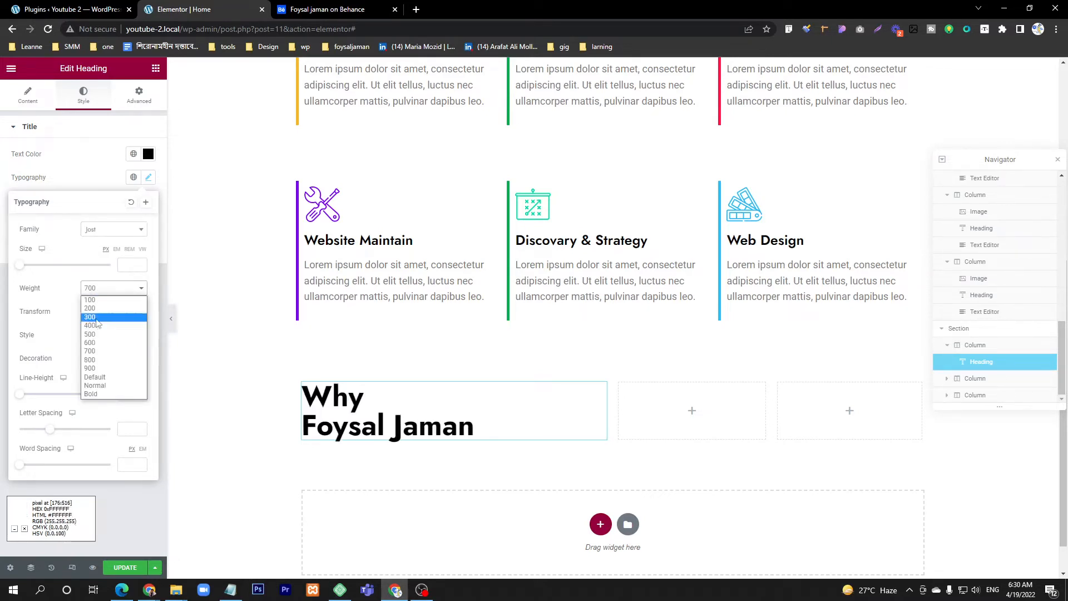
click(96, 350)
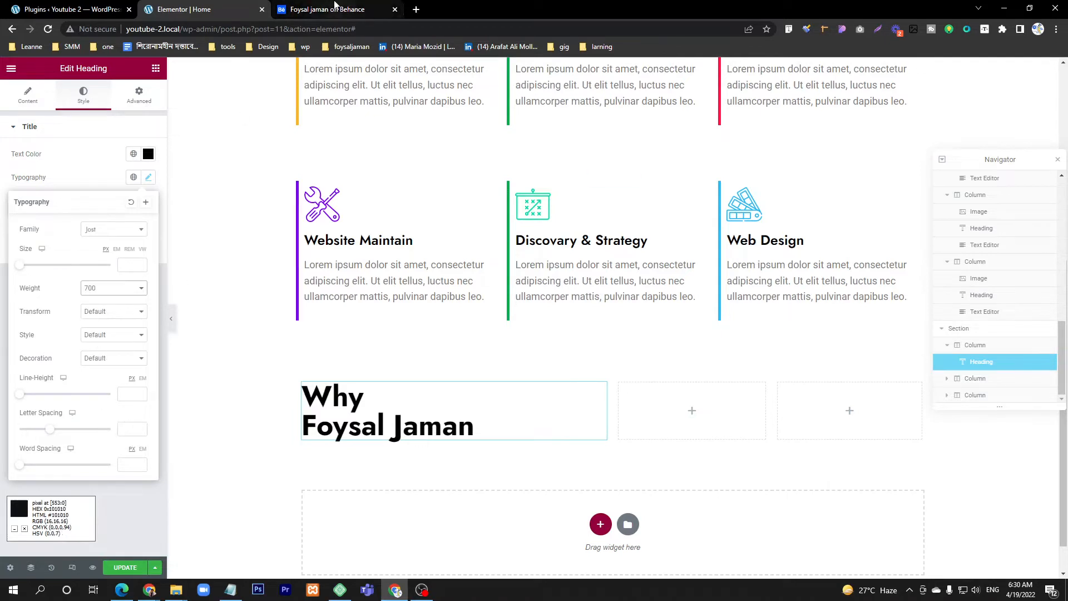
Step: Following the Behance title, append a question mark directly after the name in the Why heading
click(328, 9)
click(183, 9)
click(28, 94)
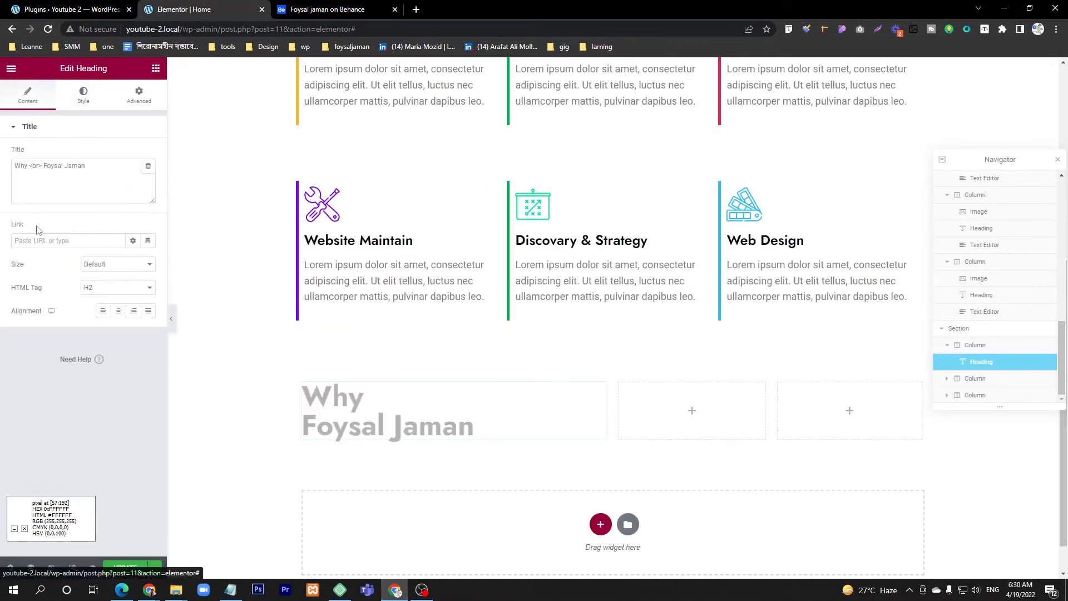
click(109, 170)
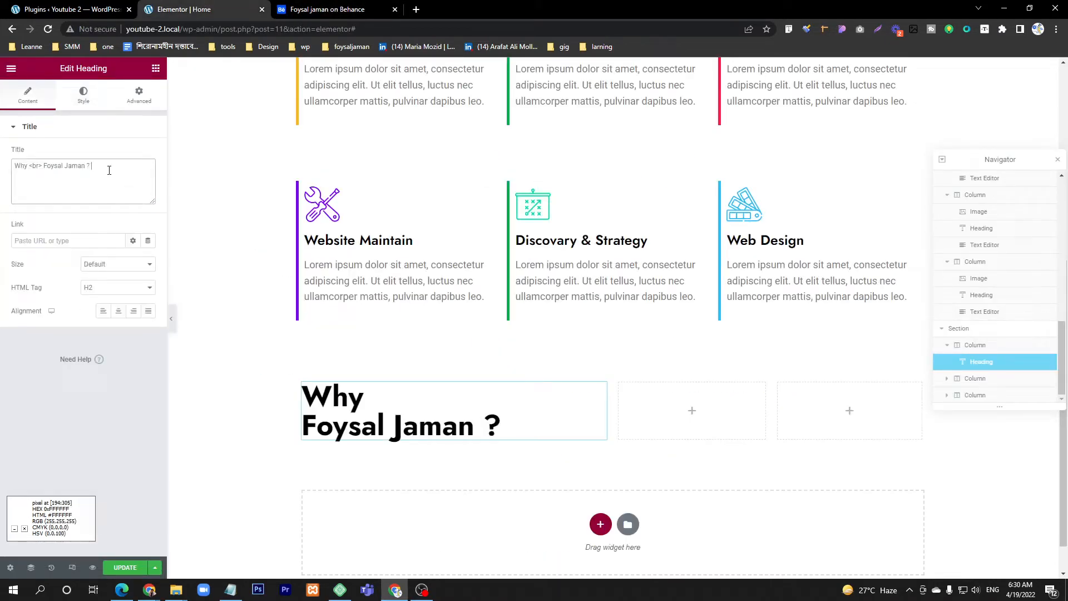
click(277, 5)
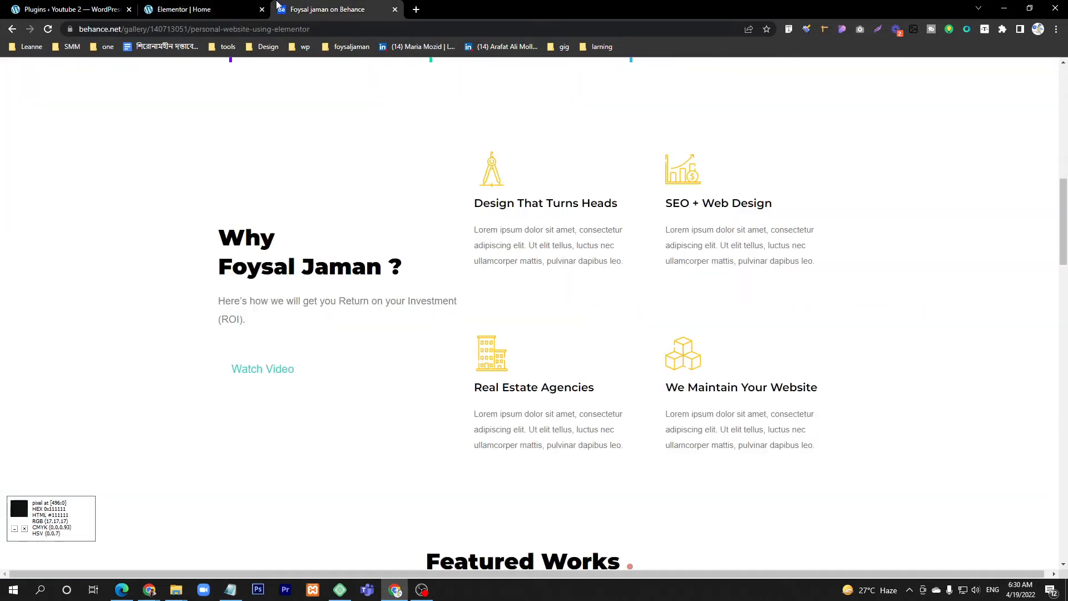
click(183, 9)
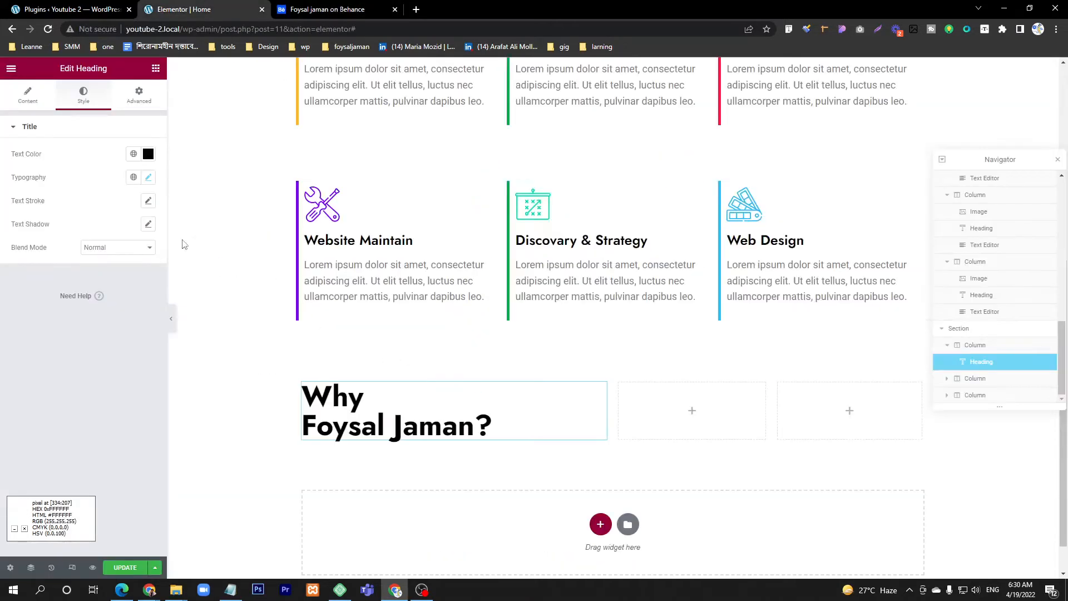
Step: Add a second Heading widget below the Why heading and set its HTML tag to p
click(156, 69)
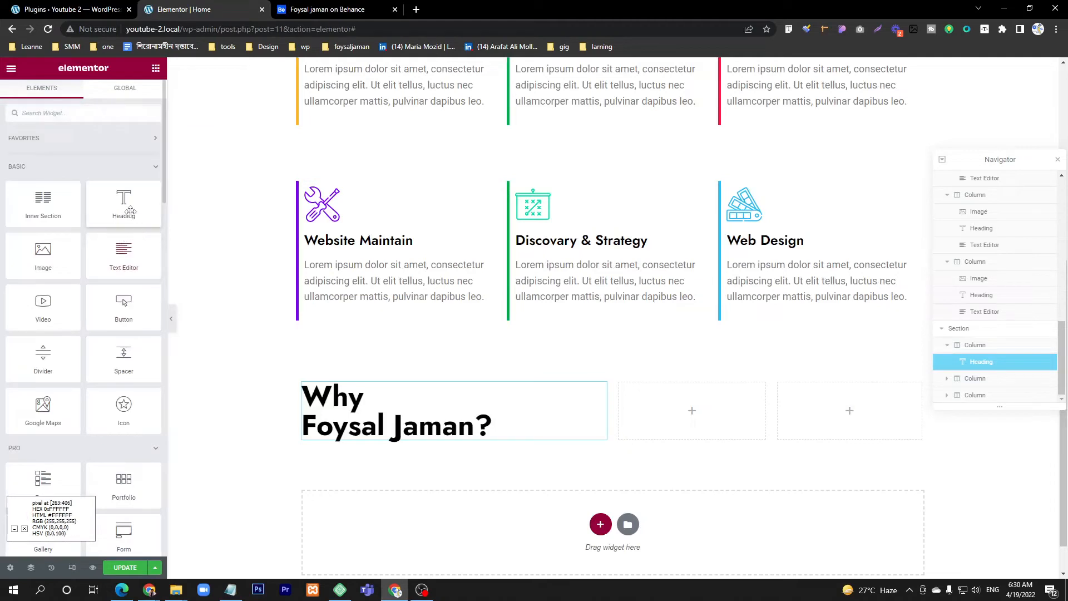
drag(115, 204, 399, 440)
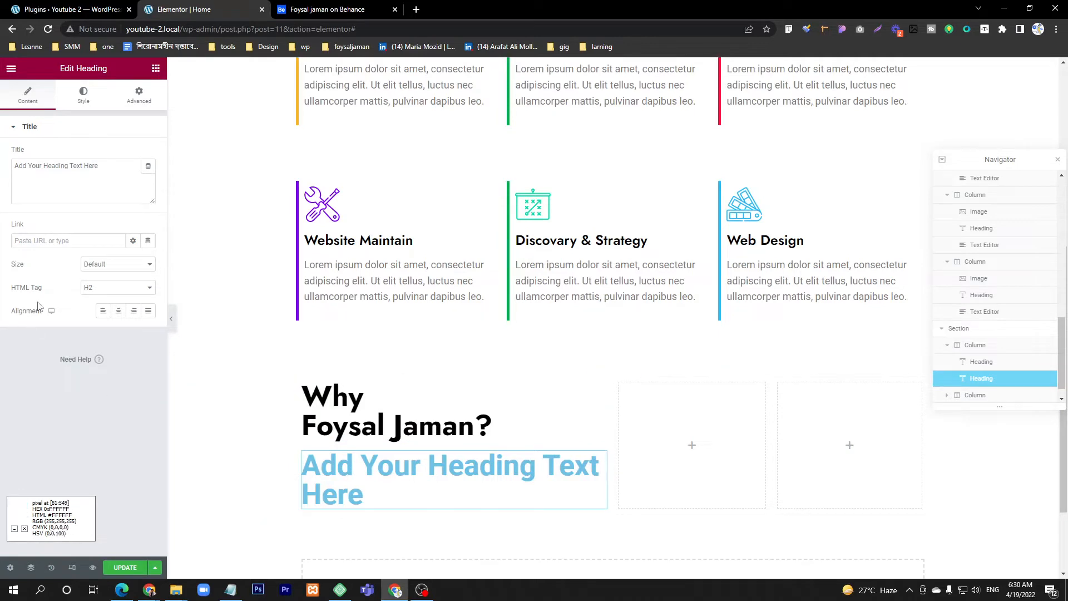
click(125, 289)
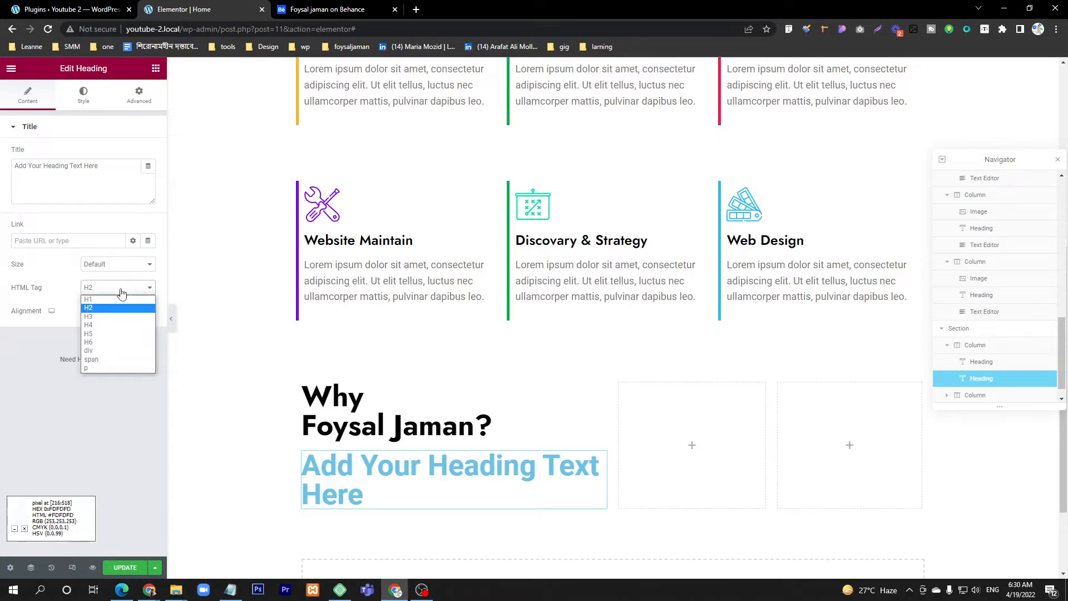
click(99, 367)
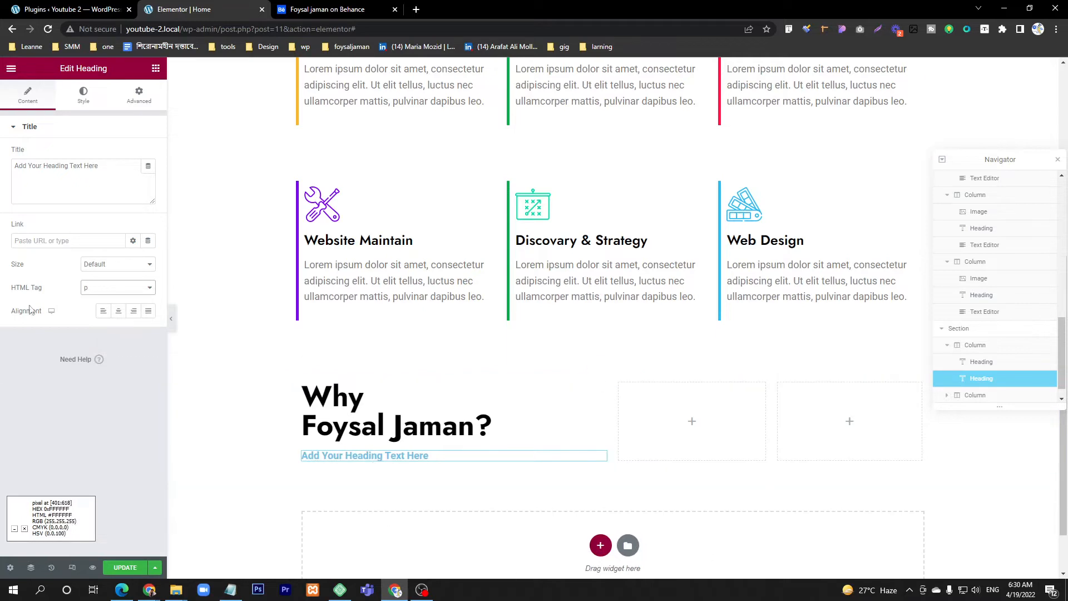
click(86, 202)
key(ctrl+a)
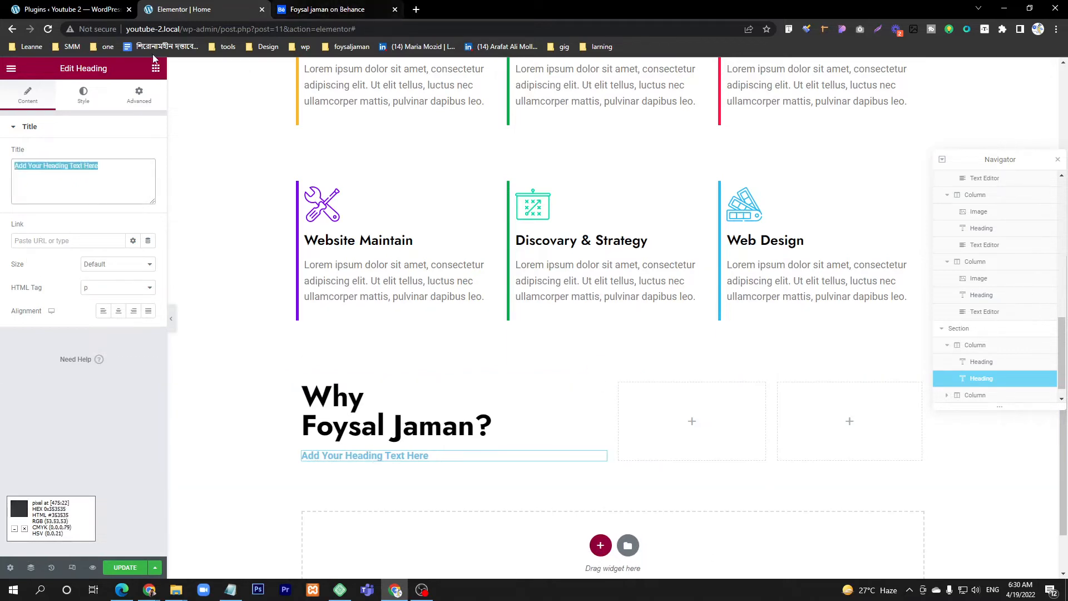
click(319, 10)
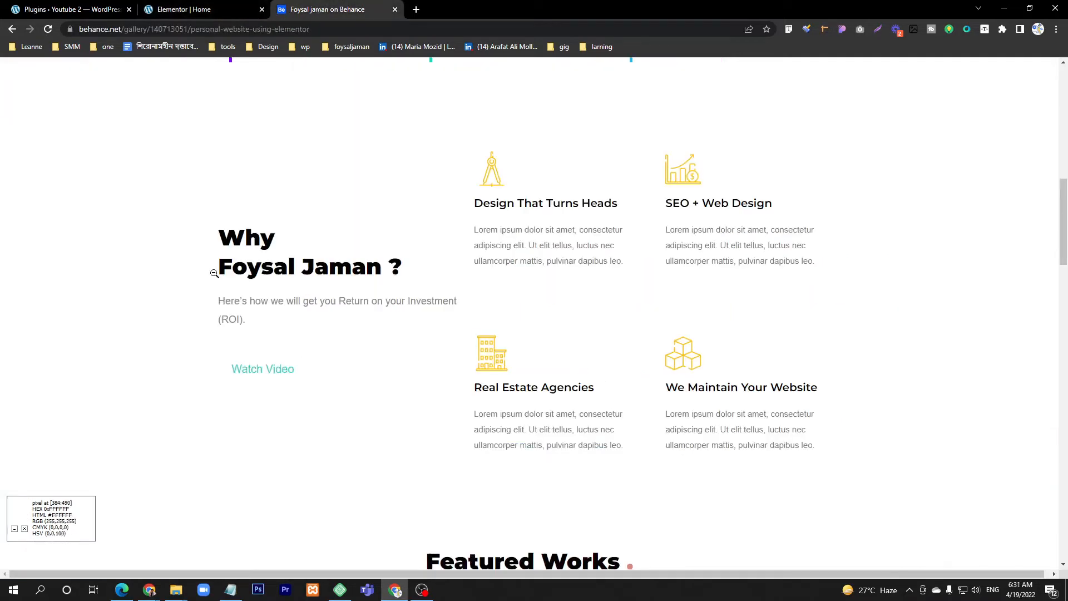
click(217, 9)
click(108, 172)
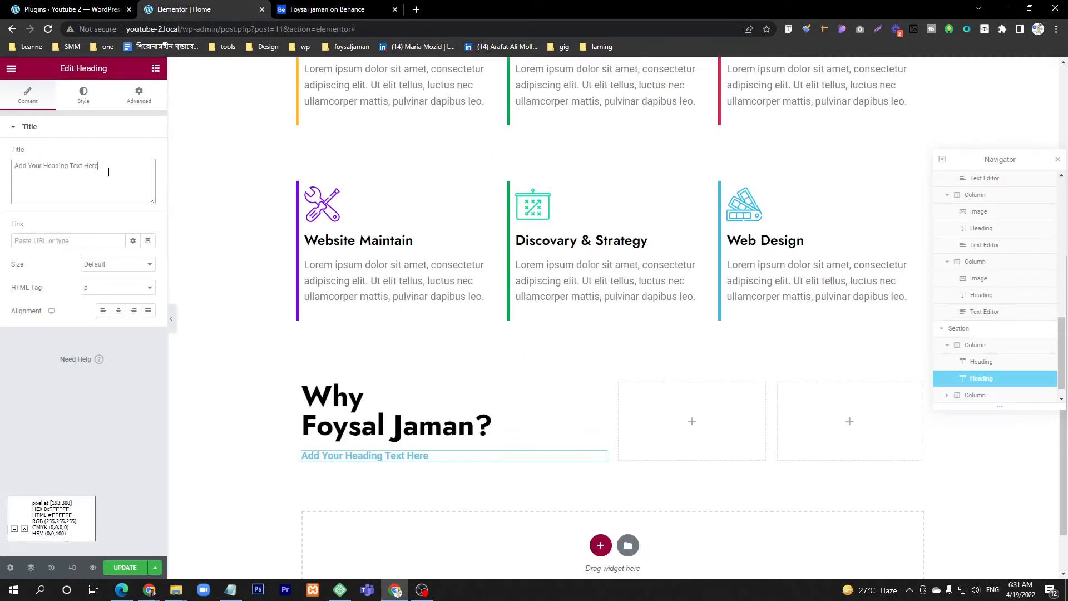
text(30BCF3)
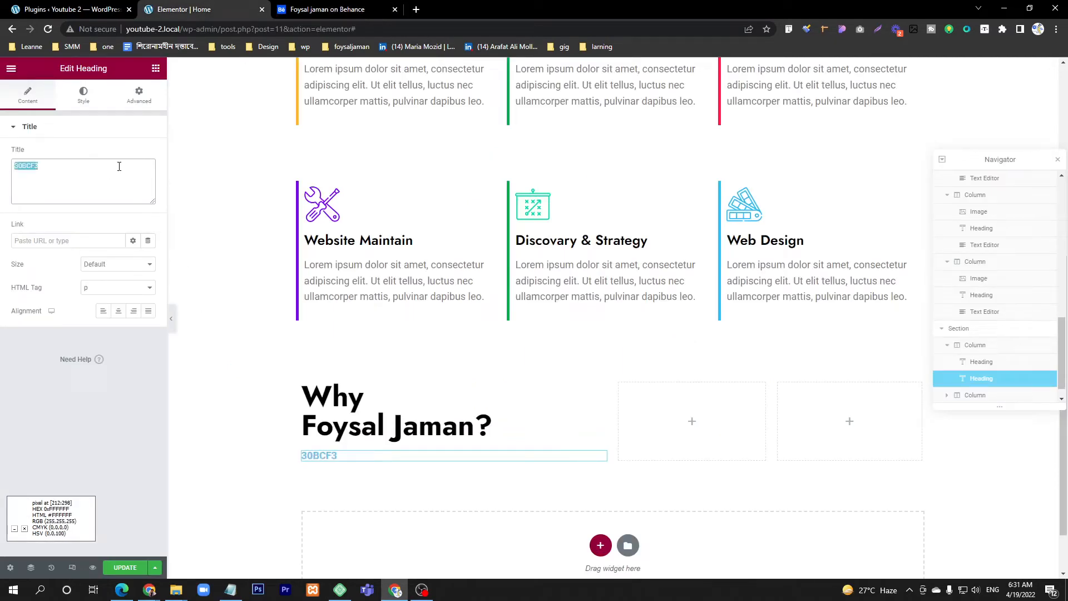
key(ctrl+z)
Step: Duplicate the second heading's placeholder text so that "Add Your Heading Text Here" appears twice in a row
click(119, 166)
key(ctrl+a)
key(ctrl+c)
click(121, 166)
key(ctrl+v)
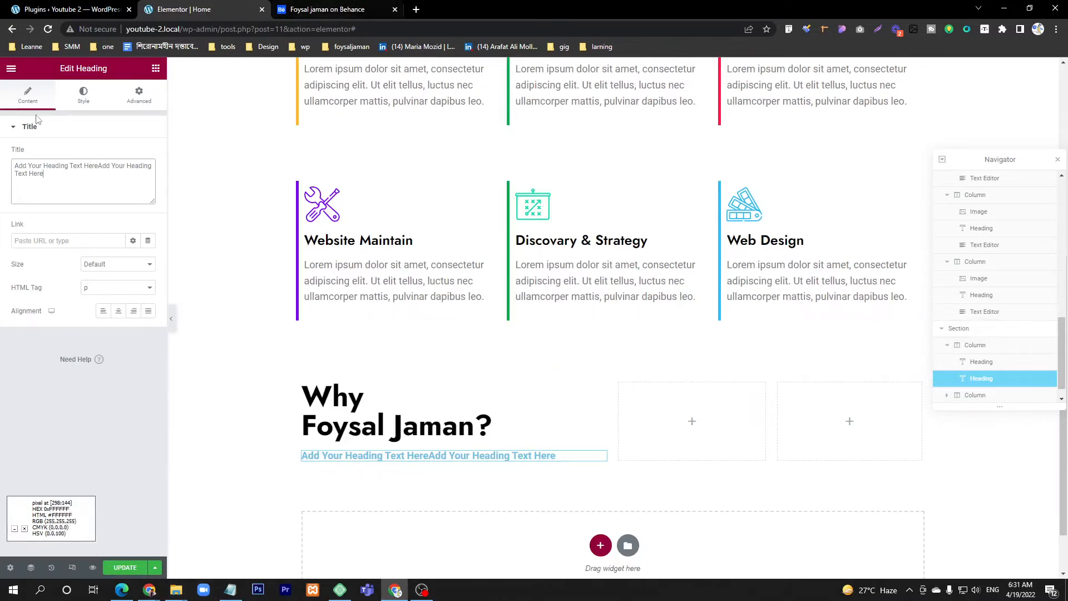
Step: Set the second heading's text color to gray #717171, comparing it with the subtitle in the Behance design
click(76, 104)
click(148, 153)
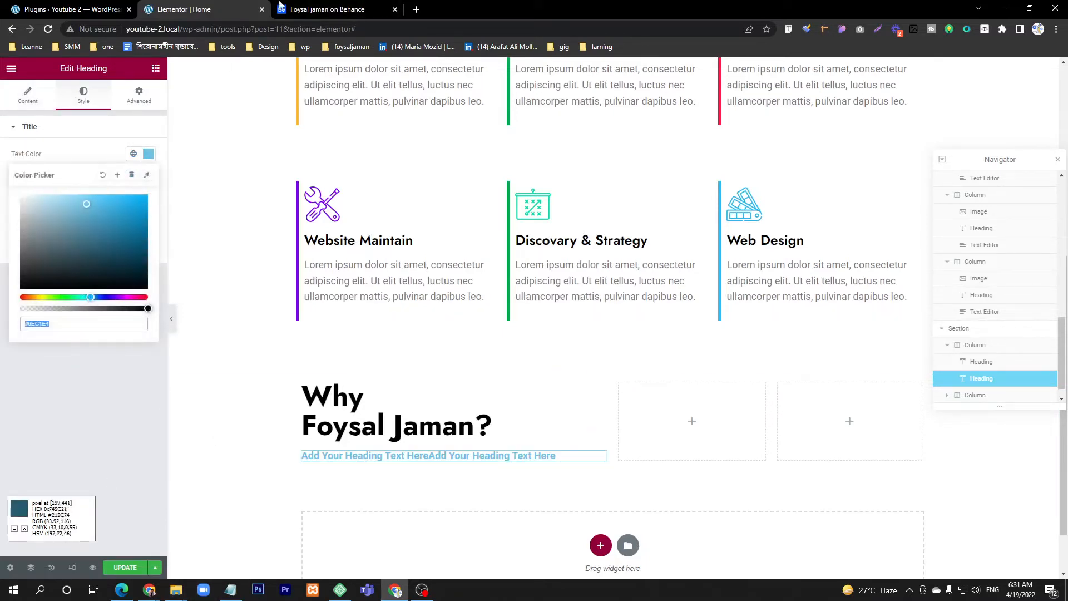
click(284, 5)
click(227, 5)
drag(82, 203, 1, 248)
click(311, 9)
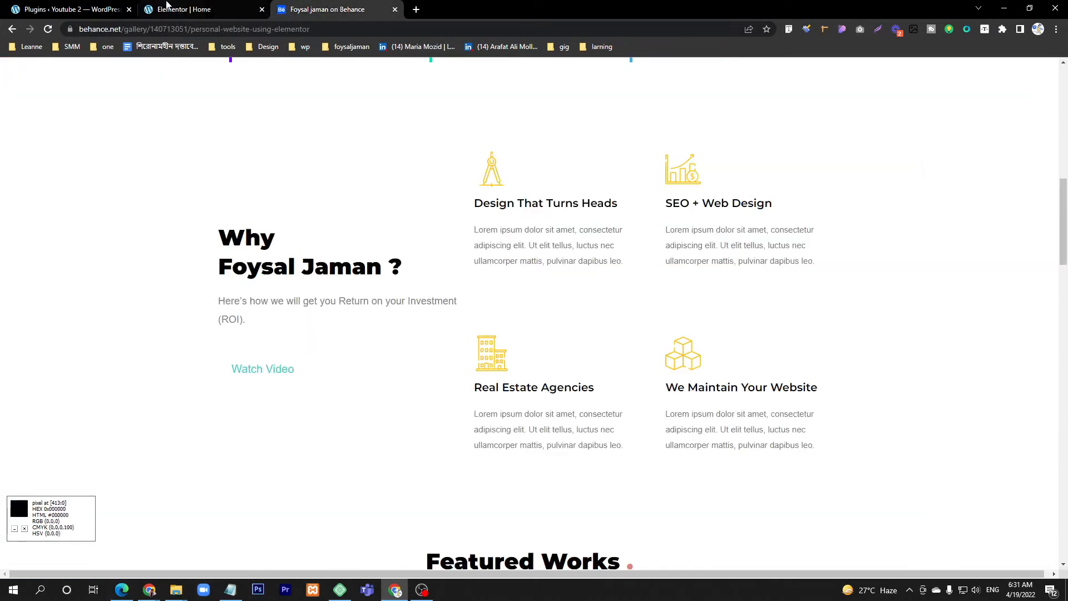
click(184, 5)
Step: Consult the Watch Video button in the Behance design and add a Button widget below the second heading
click(312, 9)
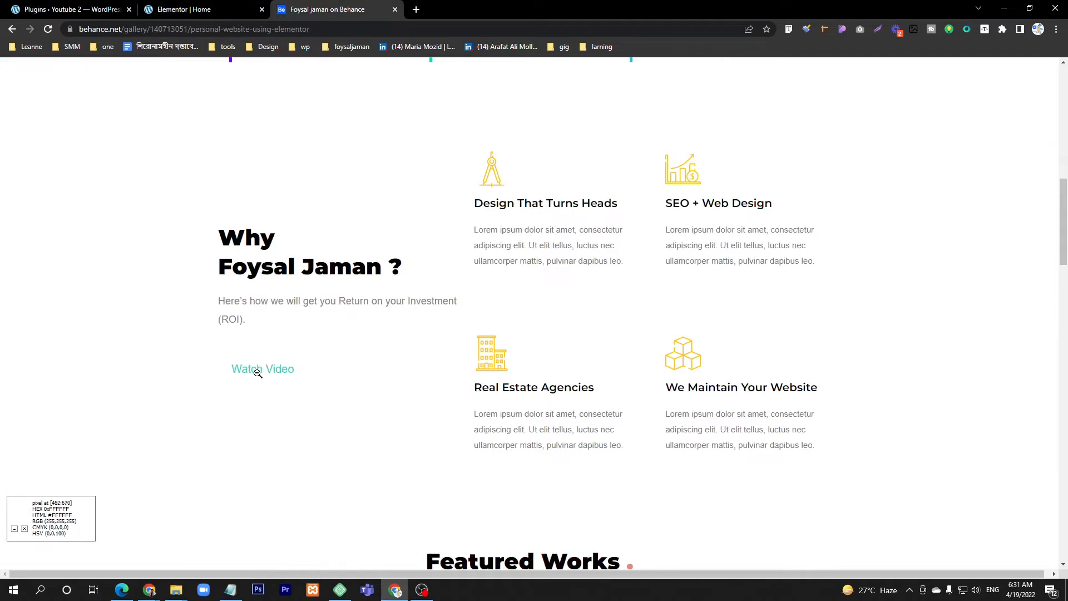
click(186, 9)
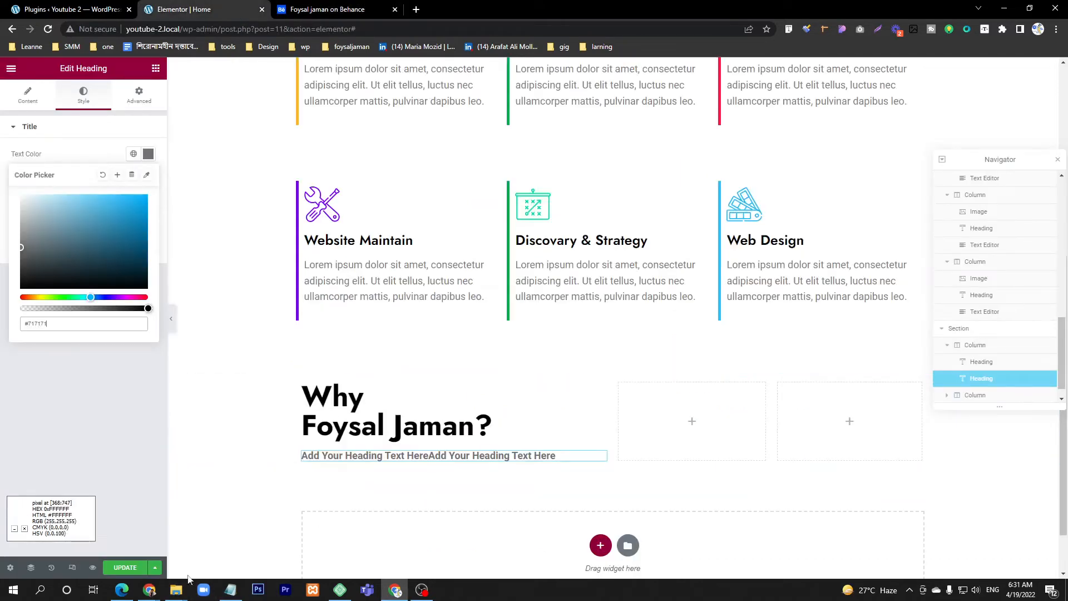
click(156, 68)
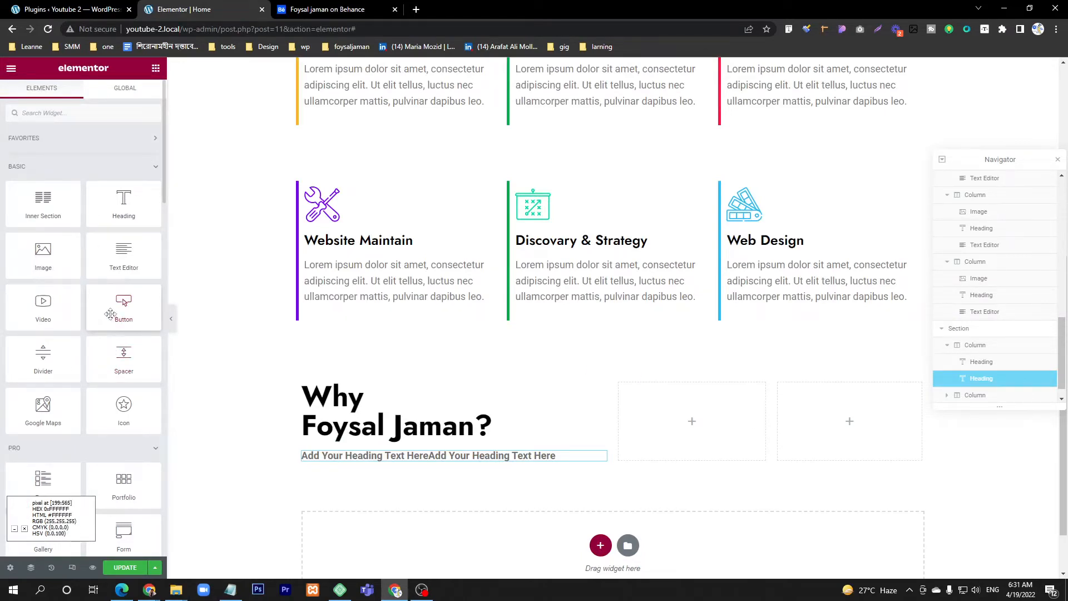
drag(111, 314, 372, 466)
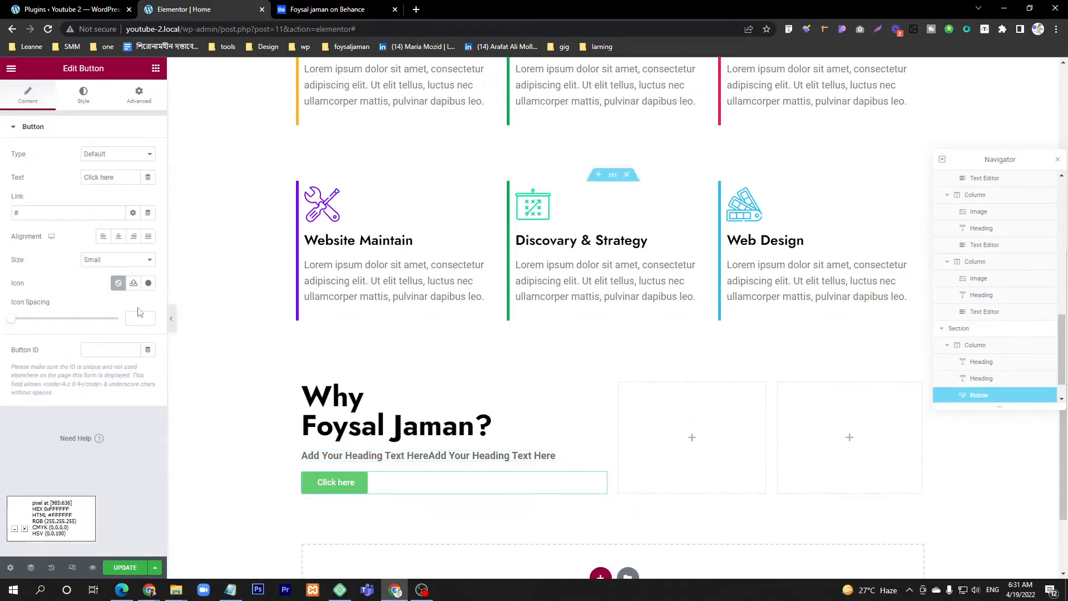
Step: Check the Watch Video button in the Behance design and set the new button's text to "Watch Video"
click(312, 7)
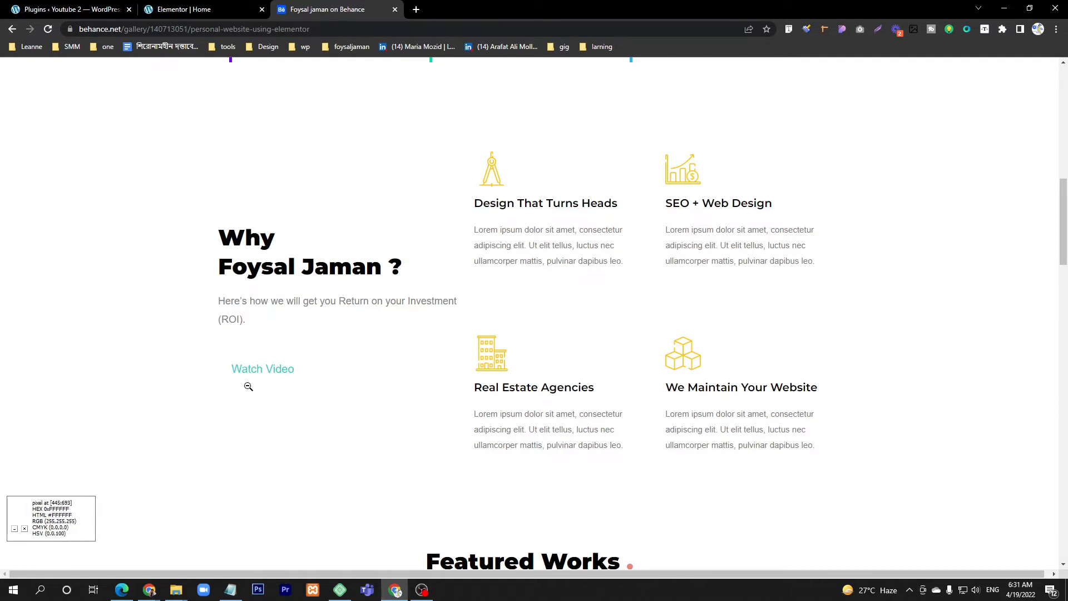
click(239, 8)
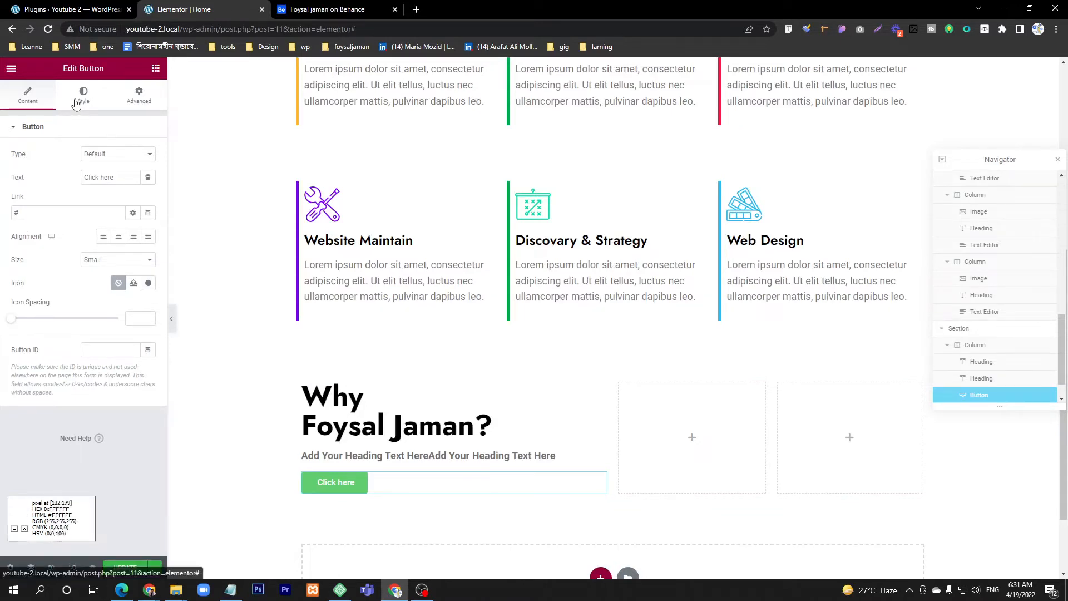
click(328, 5)
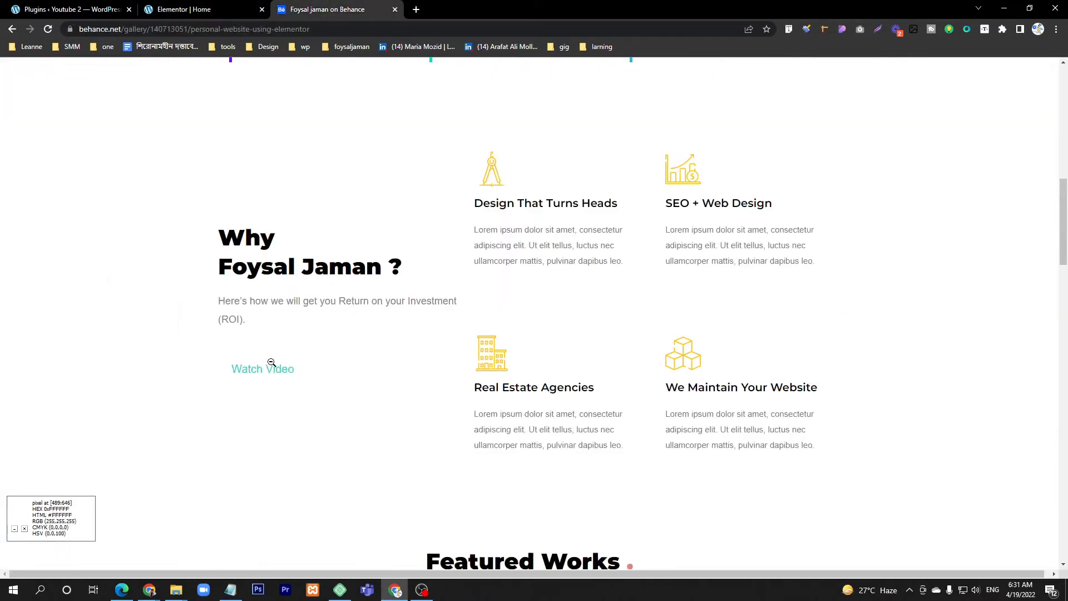
click(177, 7)
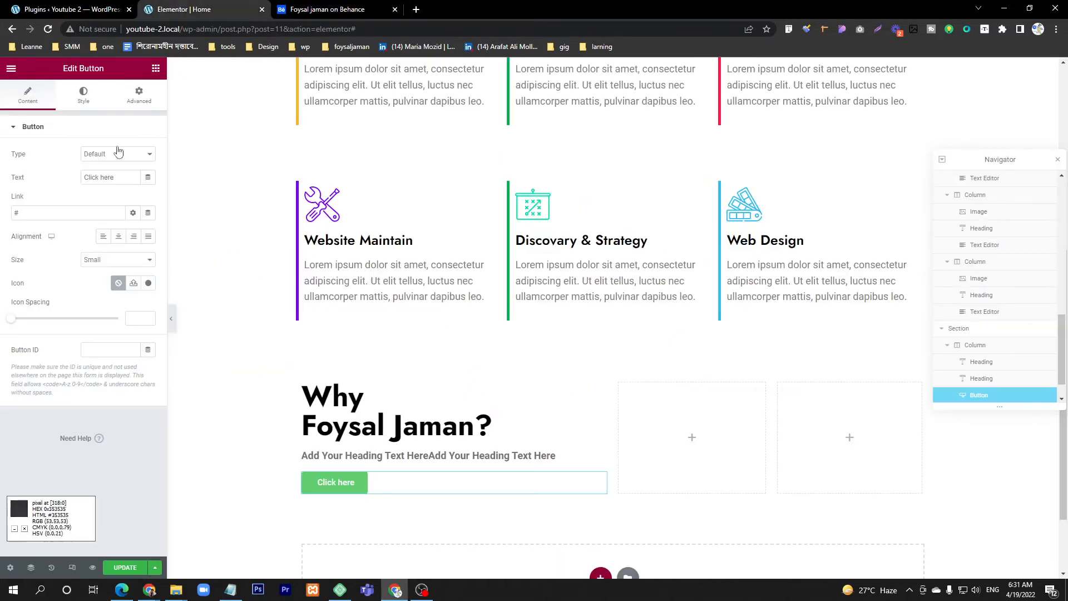
double_click(105, 178)
text(Wa)
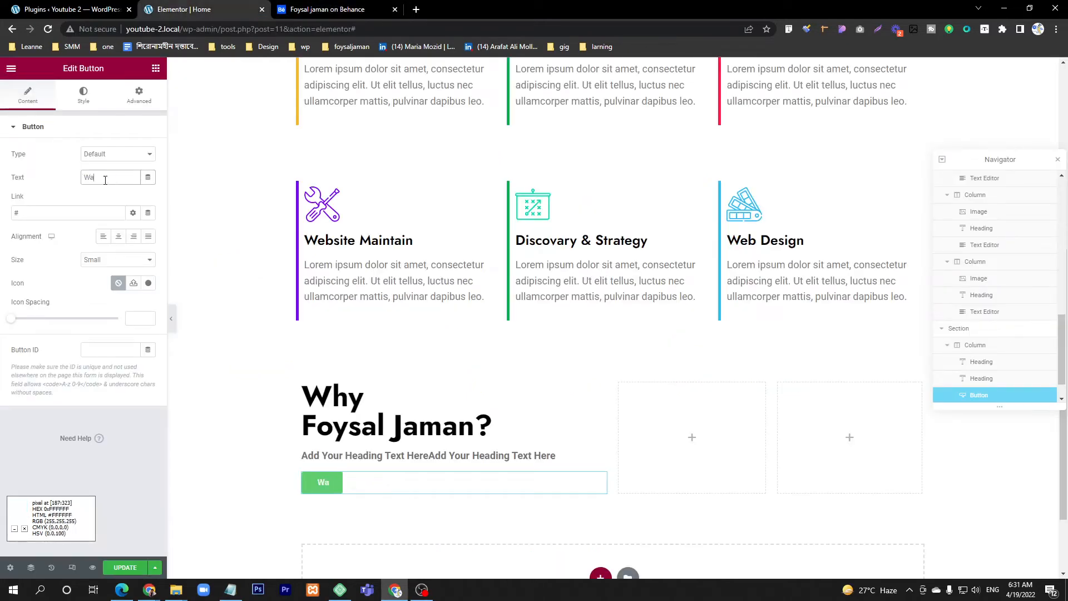
text(tch Video)
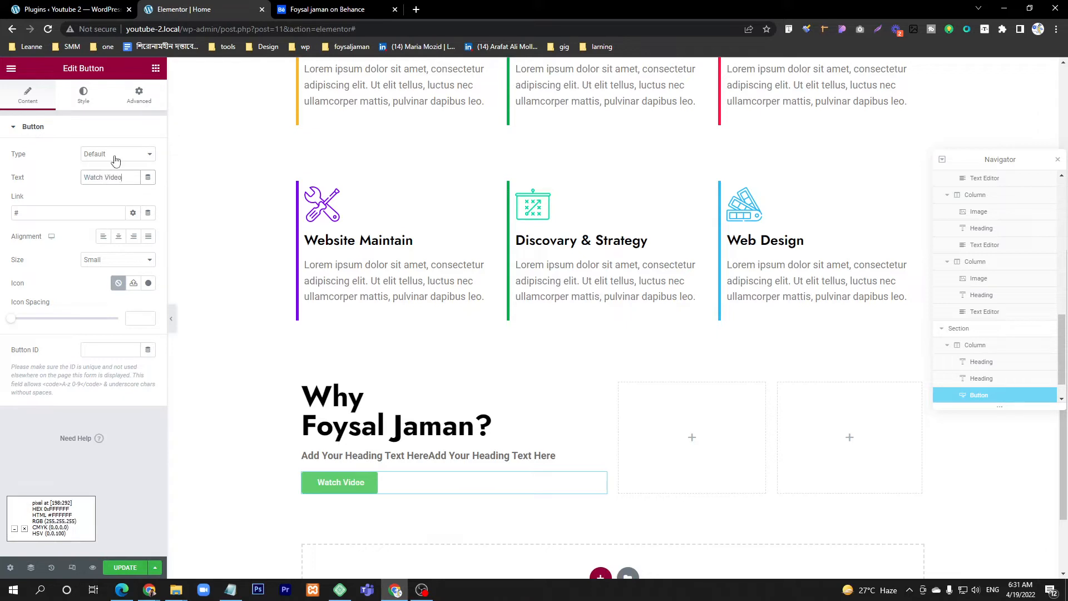
Step: Open the button's style settings and sample the teal color of the Watch Video text in the Behance design
click(83, 94)
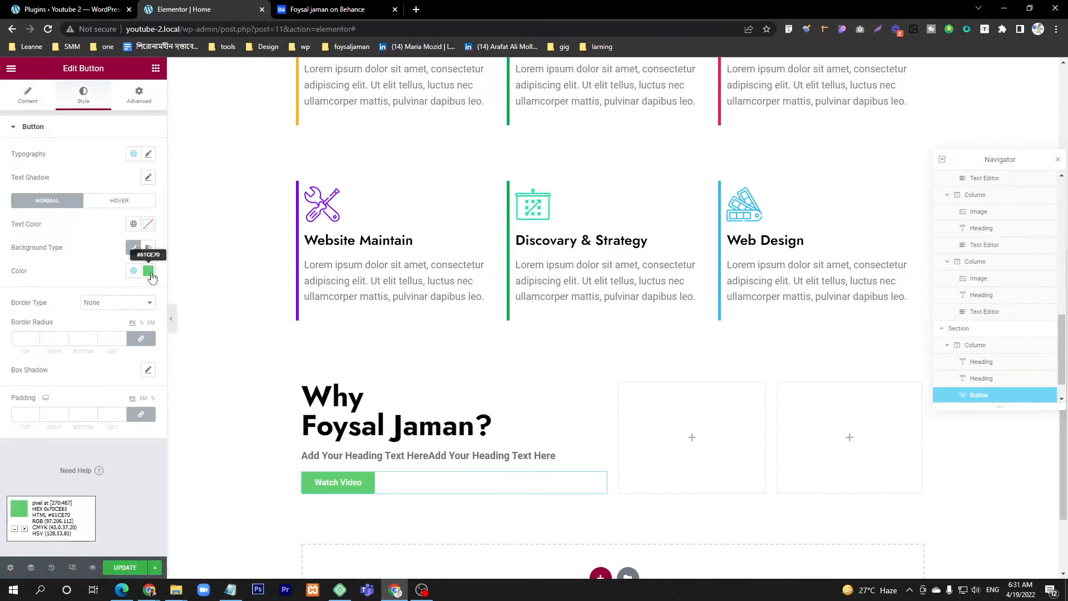
click(308, 8)
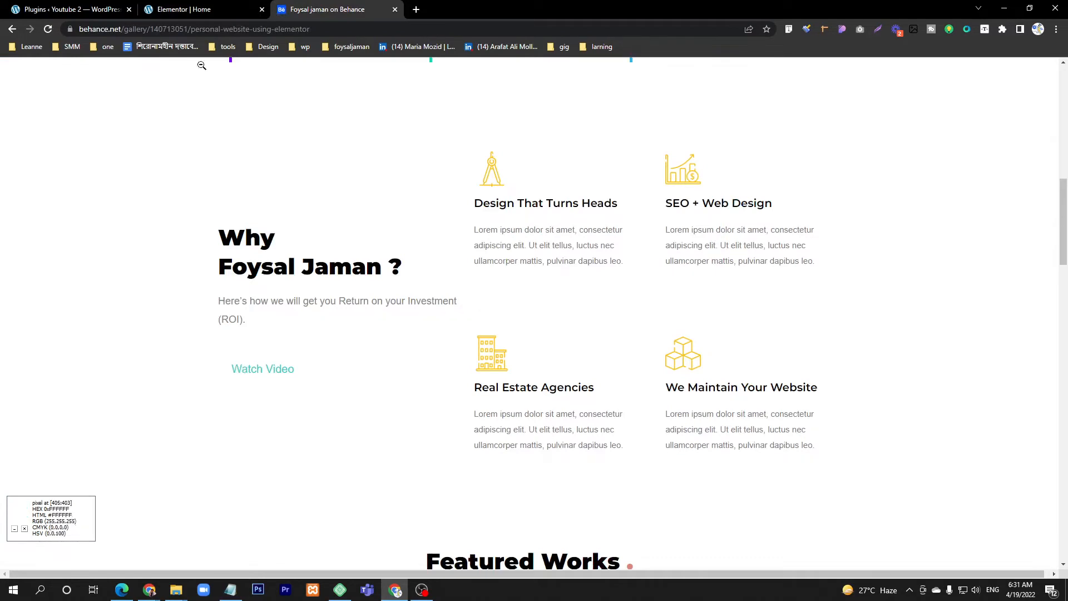
click(202, 9)
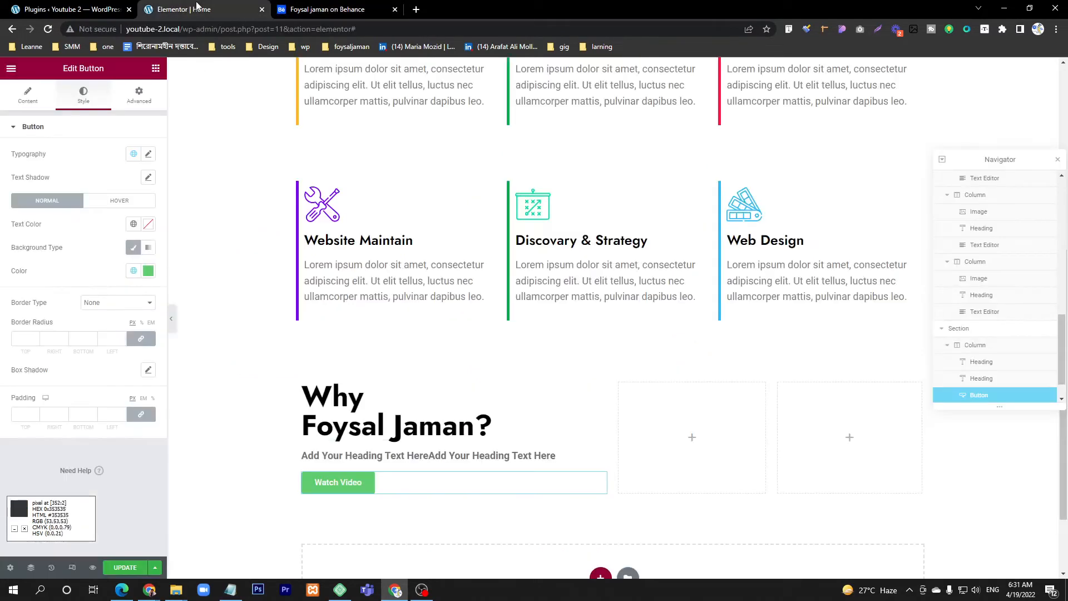
click(148, 271)
key(ctrl+v)
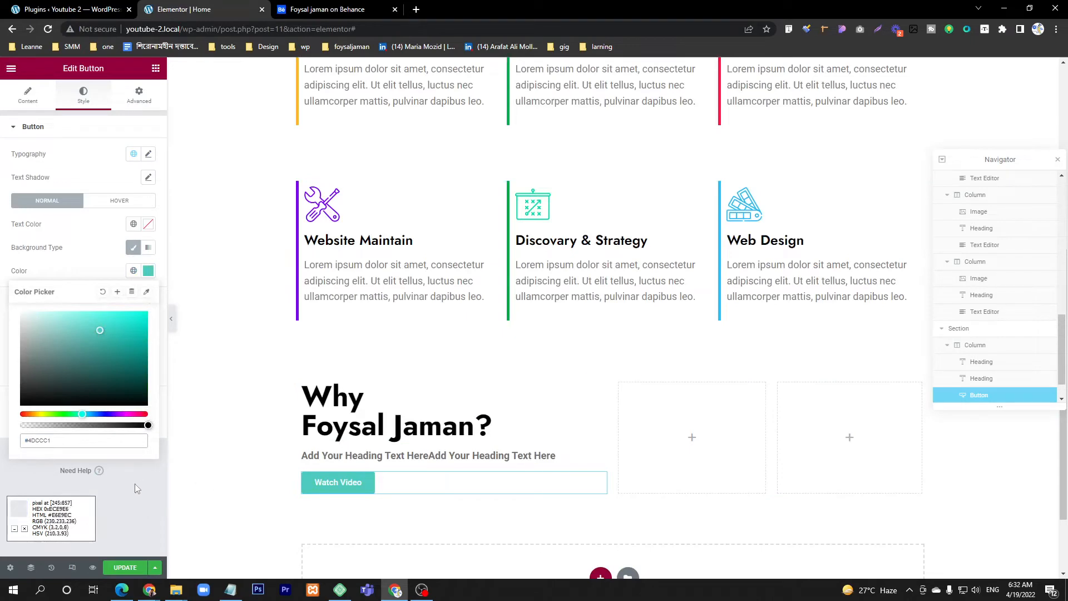
key(ctrl+z)
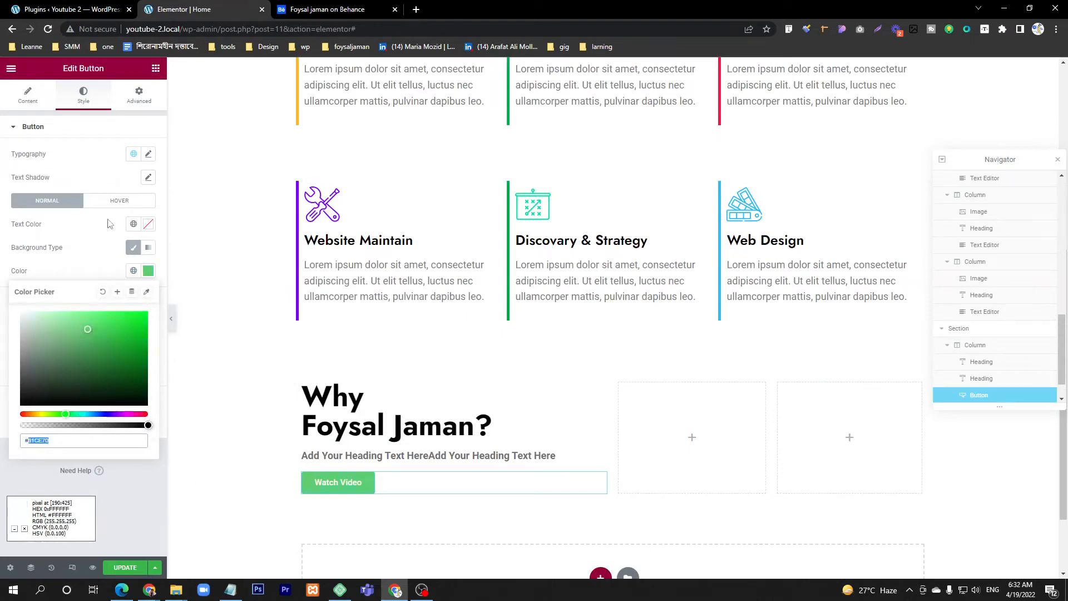
Step: Set the Watch Video button's text color to teal #4DCCC1
click(149, 225)
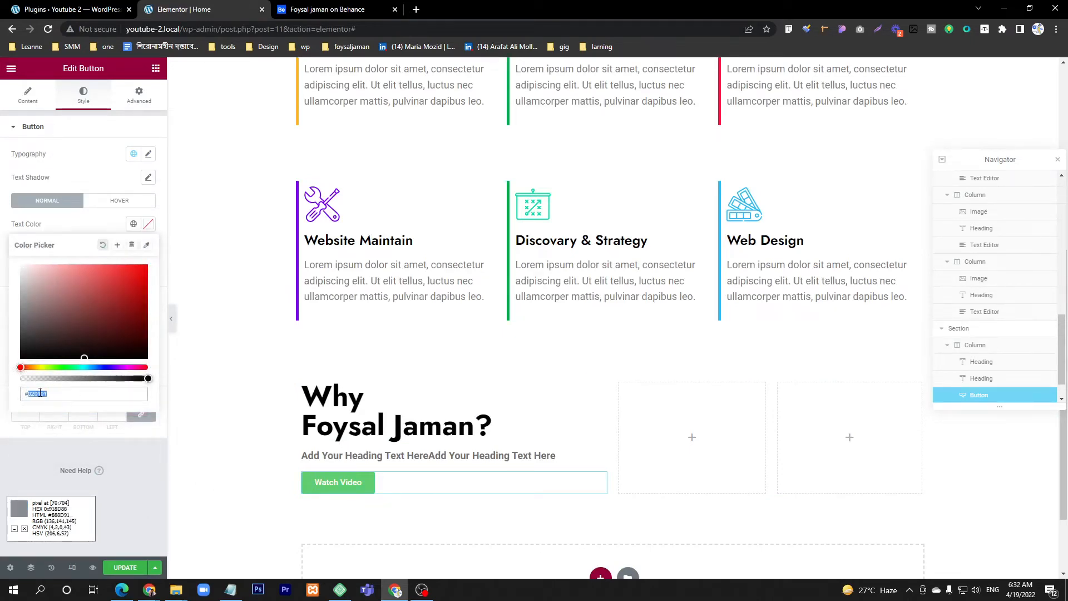
text(#4DCCC1)
click(119, 455)
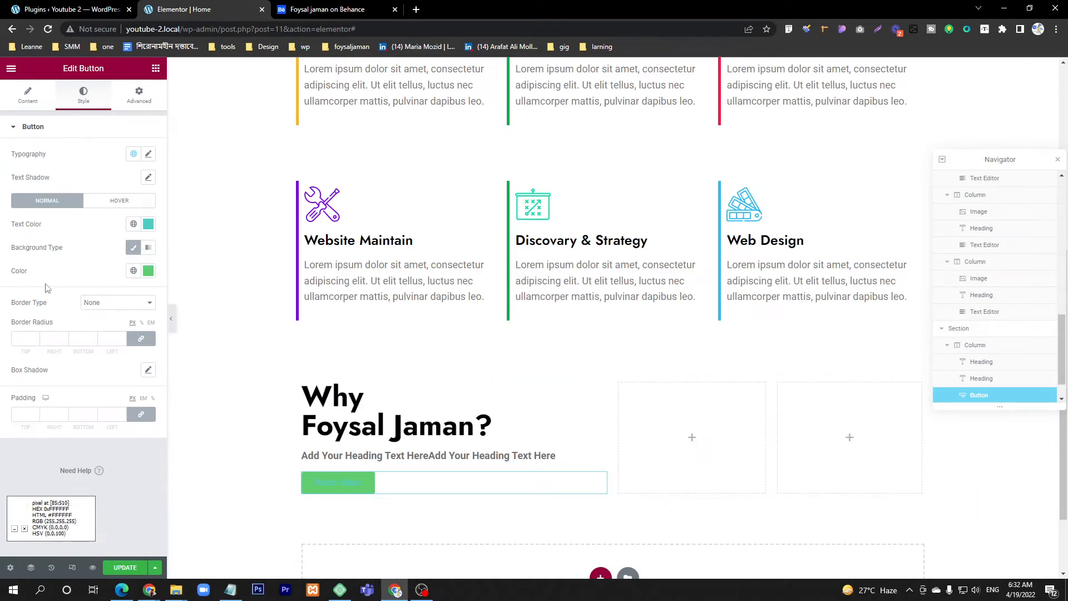
Step: Make the Watch Video button's background color fully transparent (#61CE7000) and compare the button with the Behance design
click(148, 270)
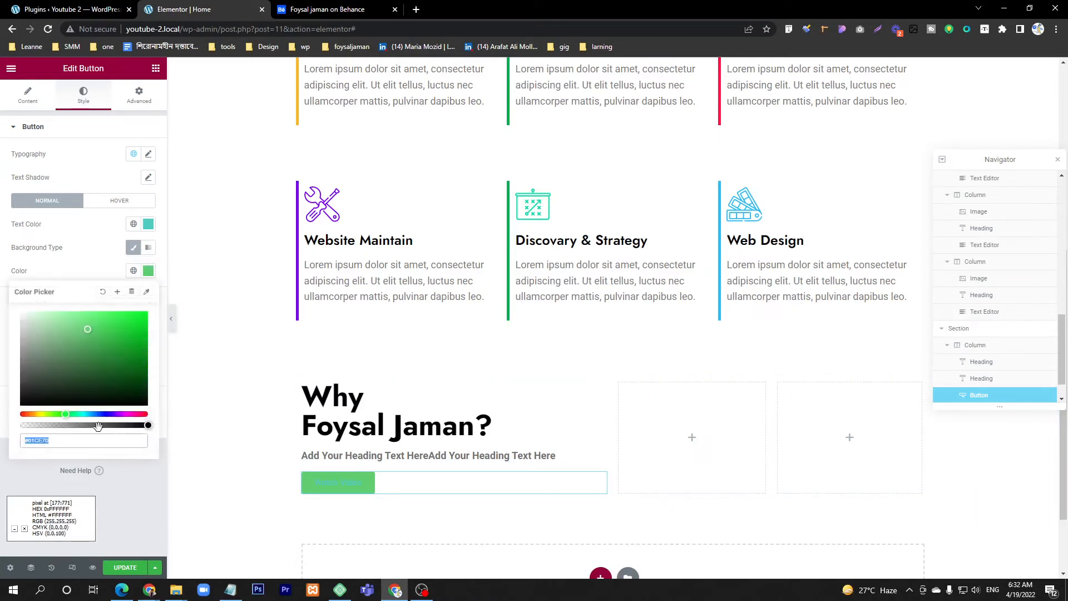
drag(99, 424, 11, 430)
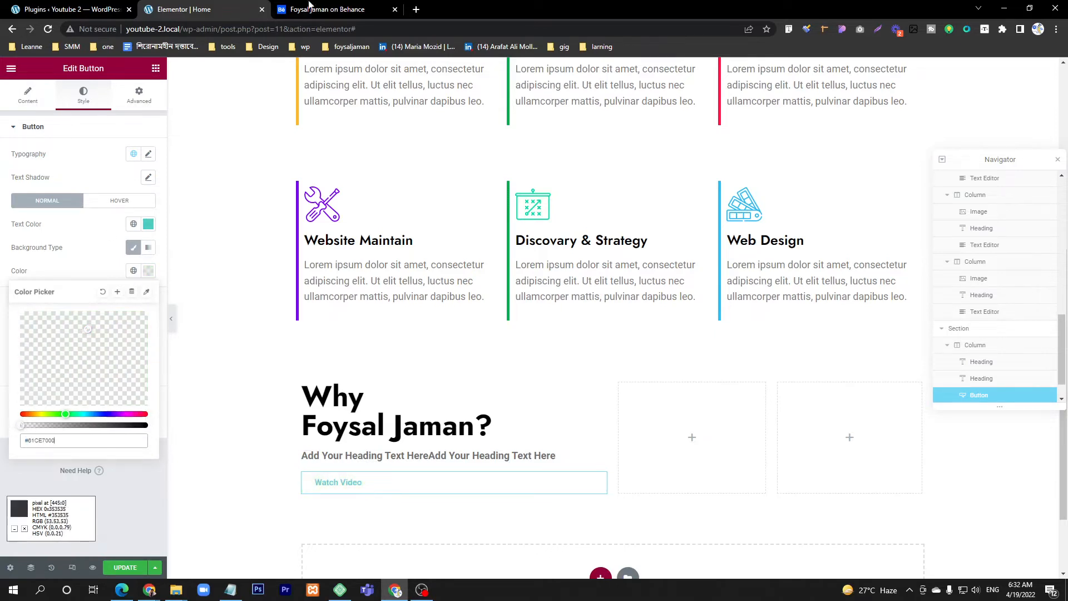
click(339, 5)
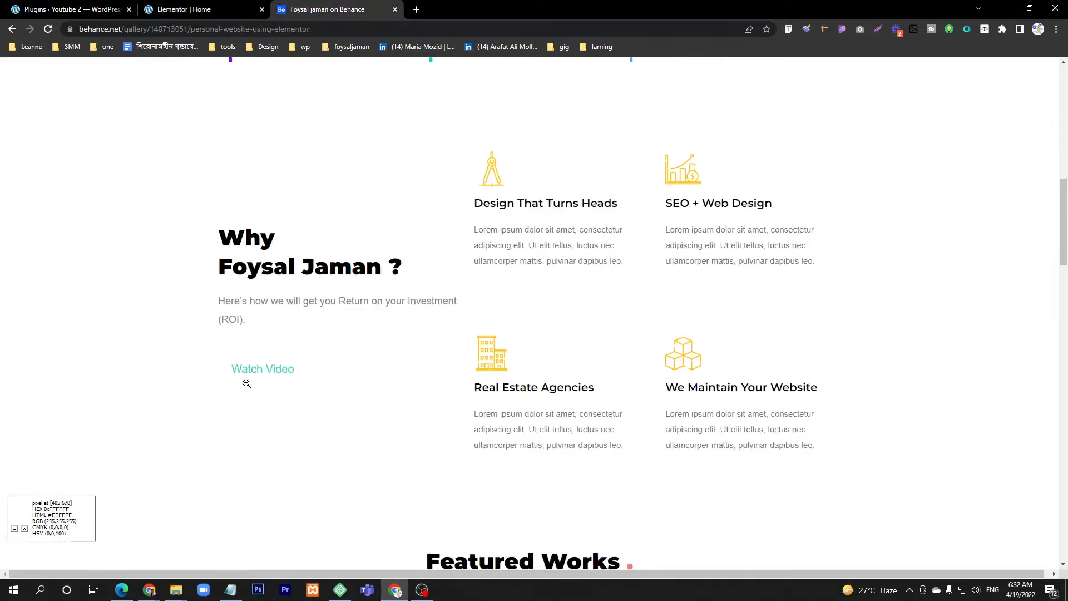
click(192, 4)
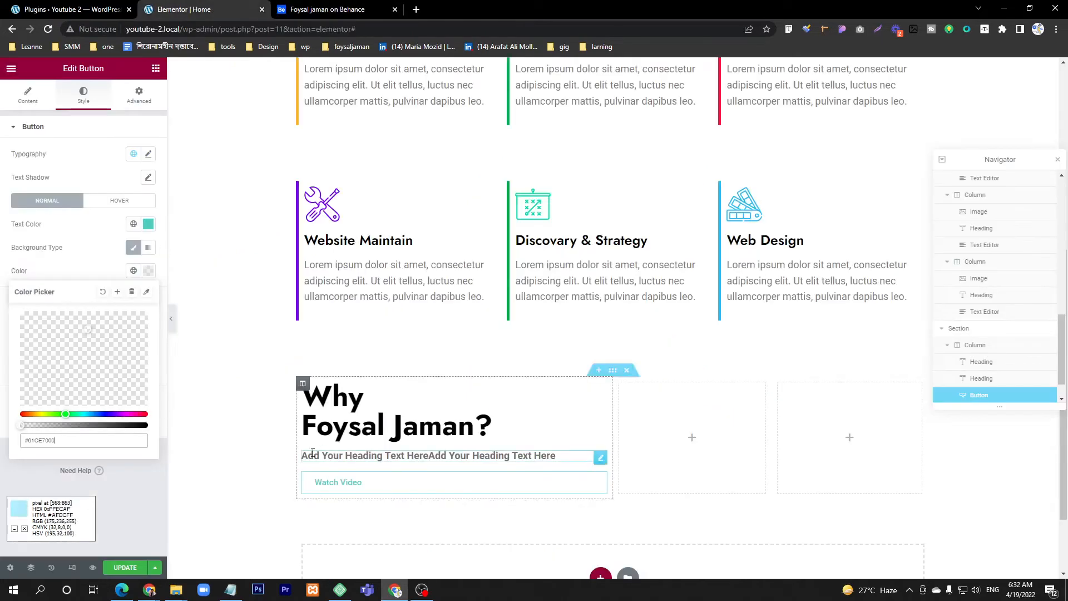
click(81, 118)
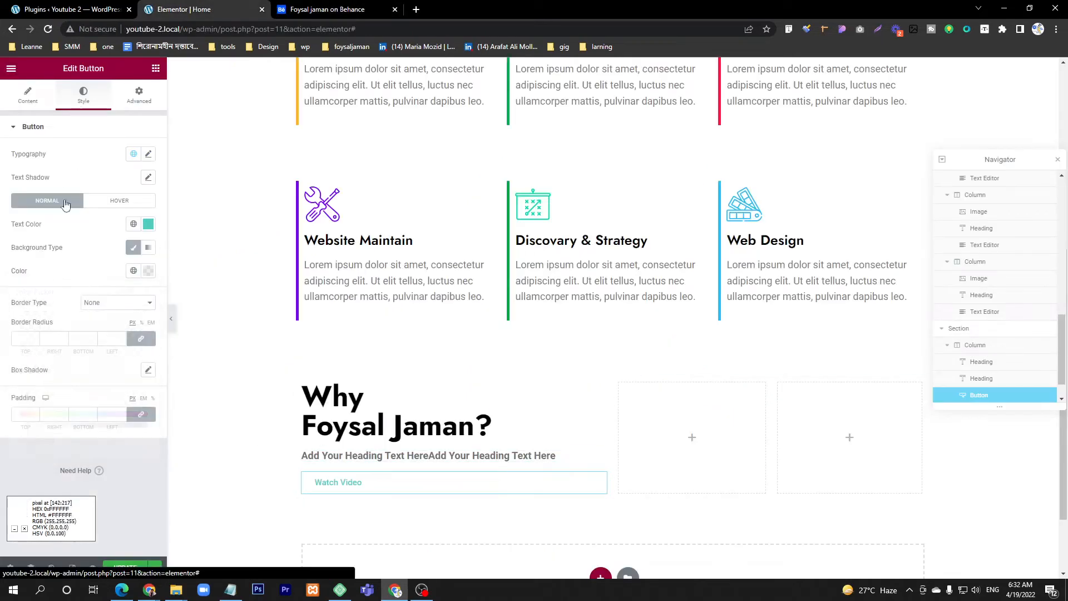
Step: Set the Watch Video button's font size to 51 px and its weight to 200, comparing it with weight 300 and the Behance design
click(148, 155)
drag(21, 244, 44, 247)
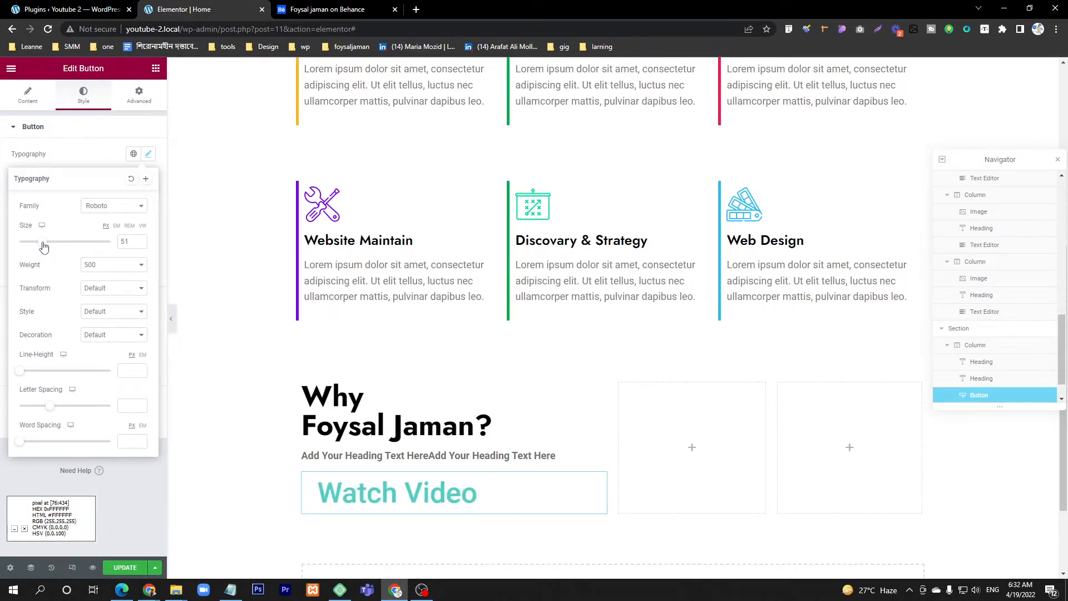
click(112, 270)
click(104, 289)
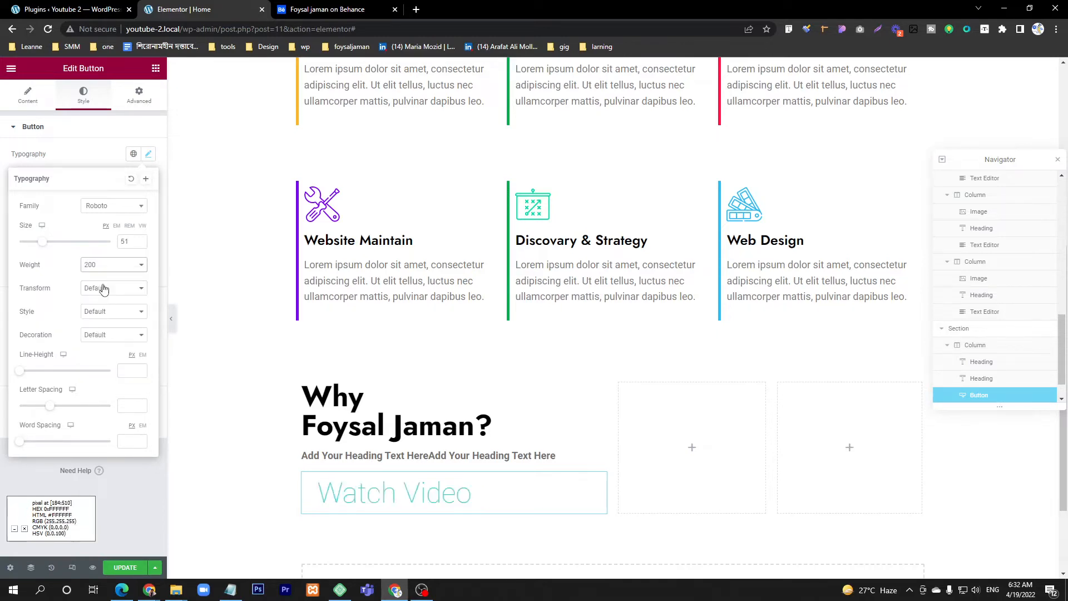
click(329, 9)
click(202, 8)
click(111, 264)
click(97, 295)
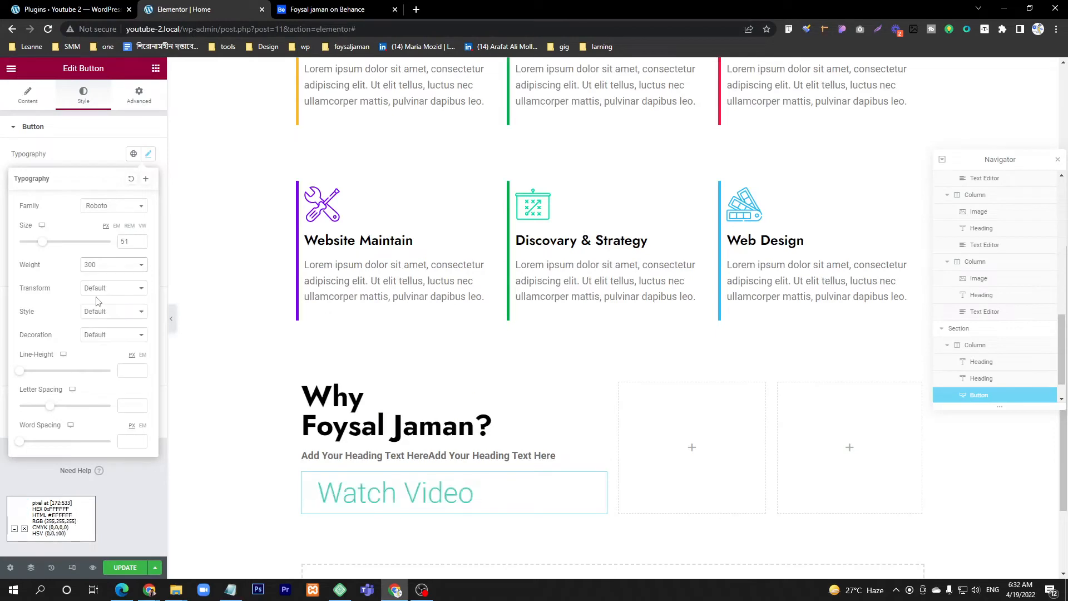
click(103, 266)
click(100, 289)
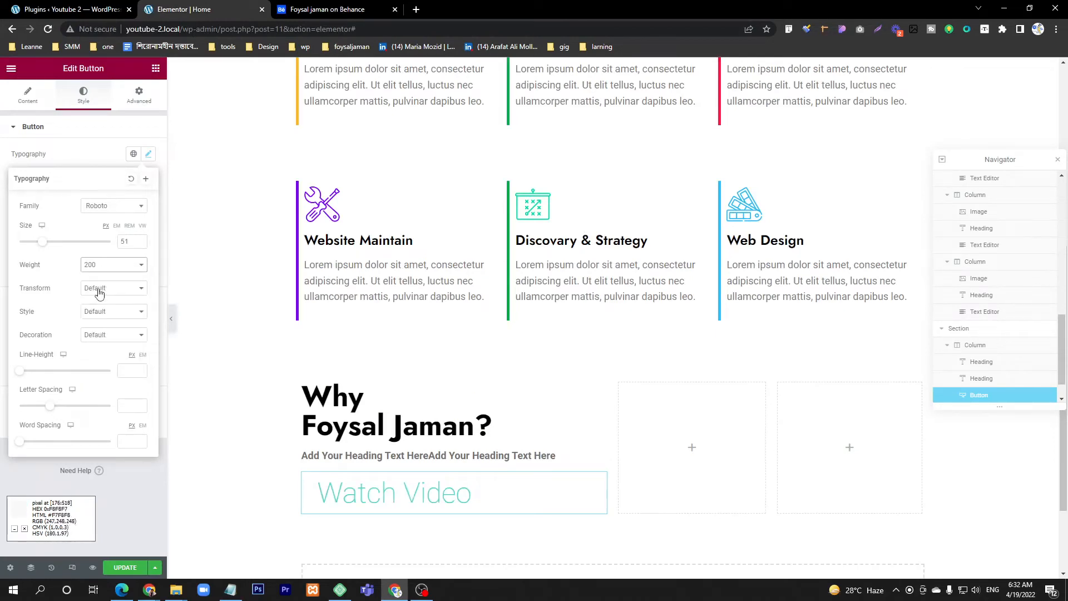
click(93, 152)
Step: Set the Watch Video button's top margin to 20 px, leaving the other margins at 0
click(139, 95)
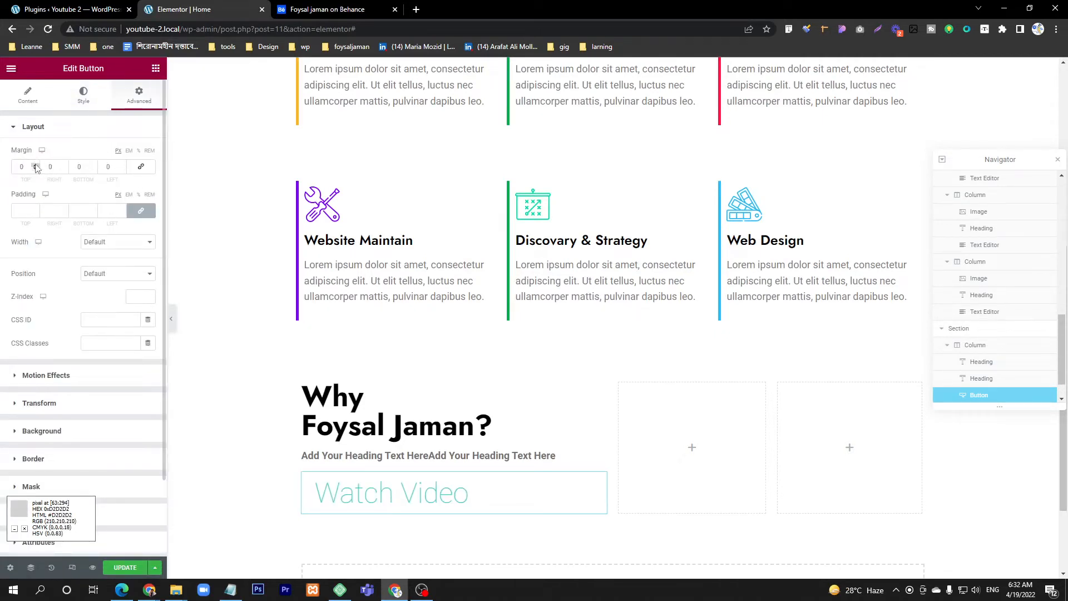
drag(35, 165, 36, 167)
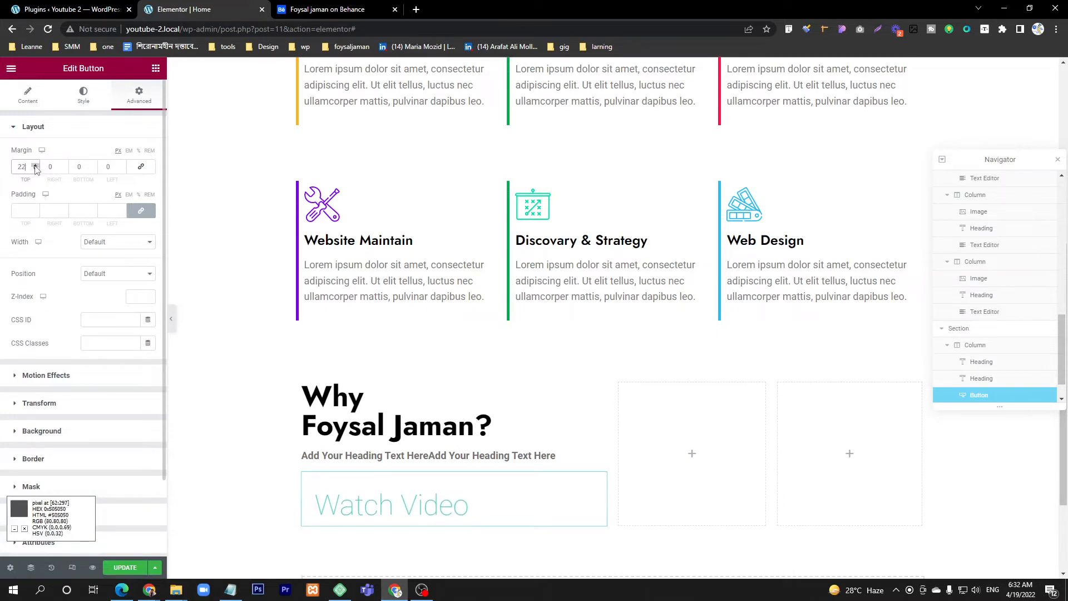
click(35, 170)
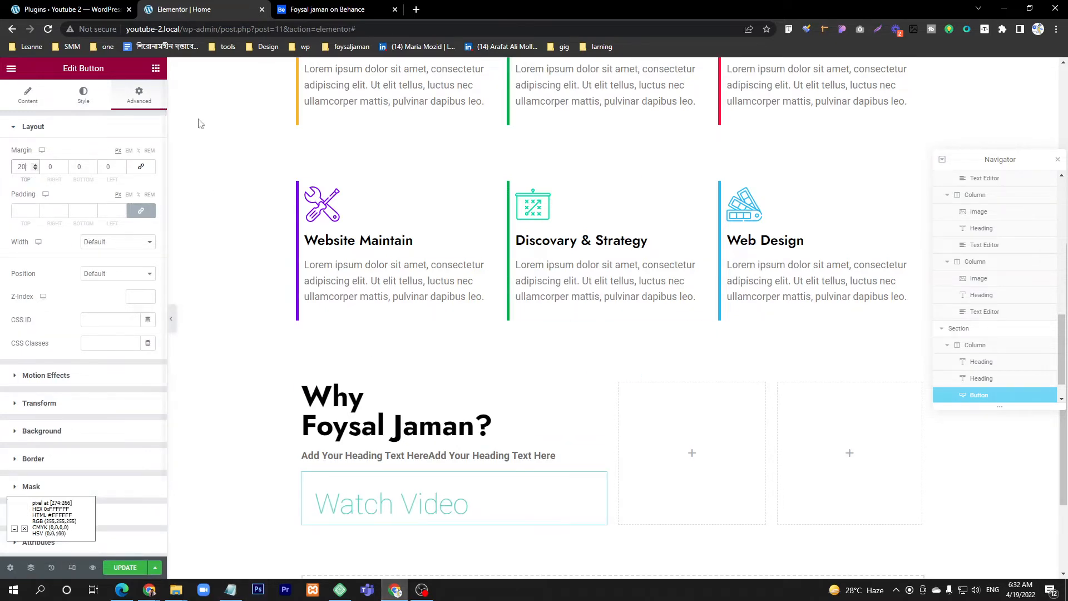
Step: Consult the Why section's column layout in the Behance design and delete the section's empty third column
key(ctrl+Tab)
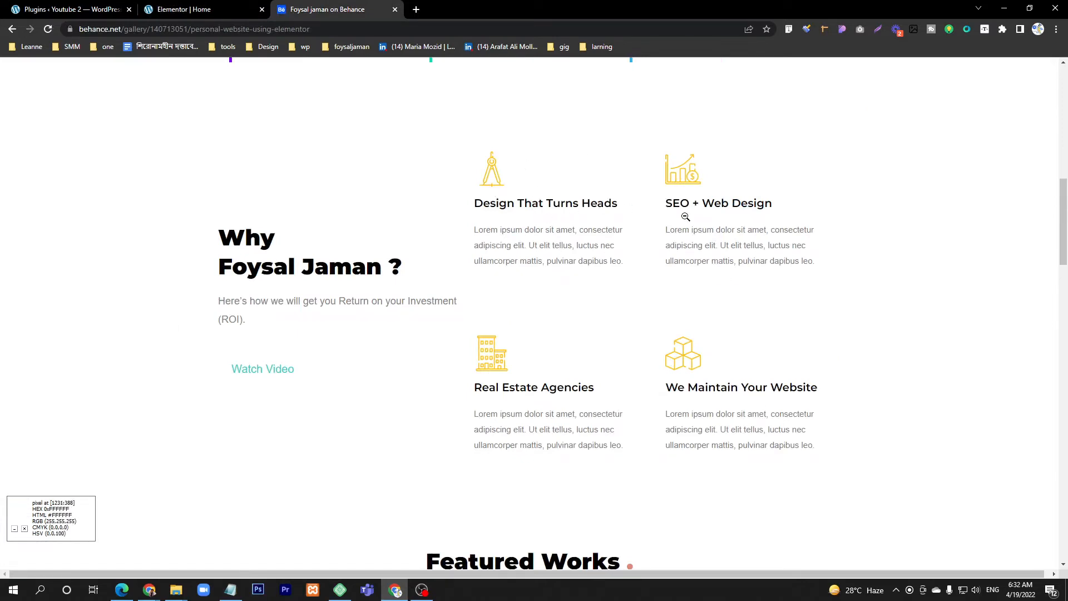
click(184, 10)
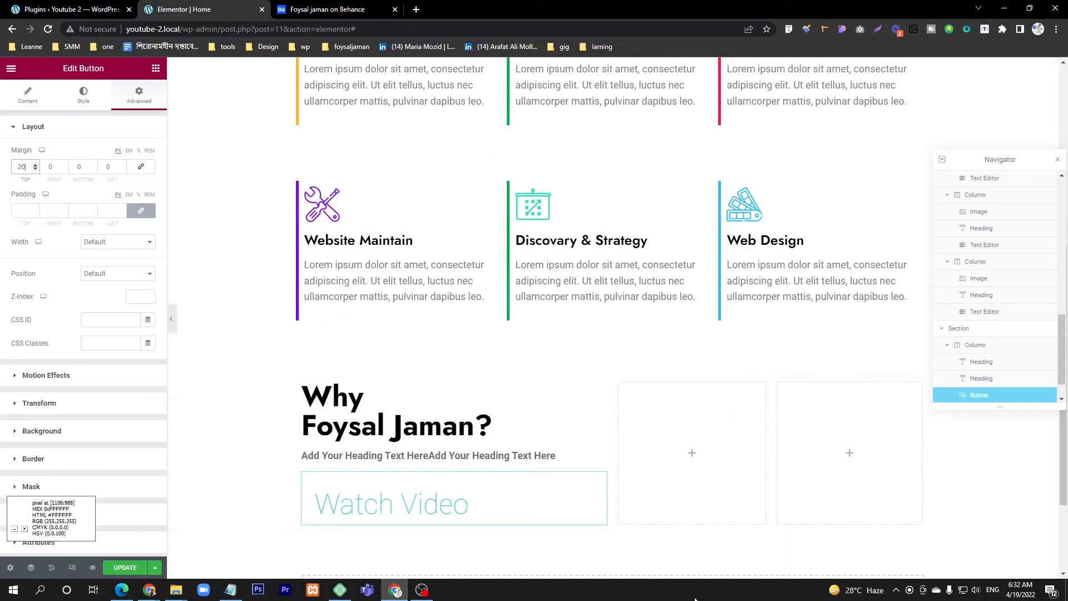
key(ctrl+Tab)
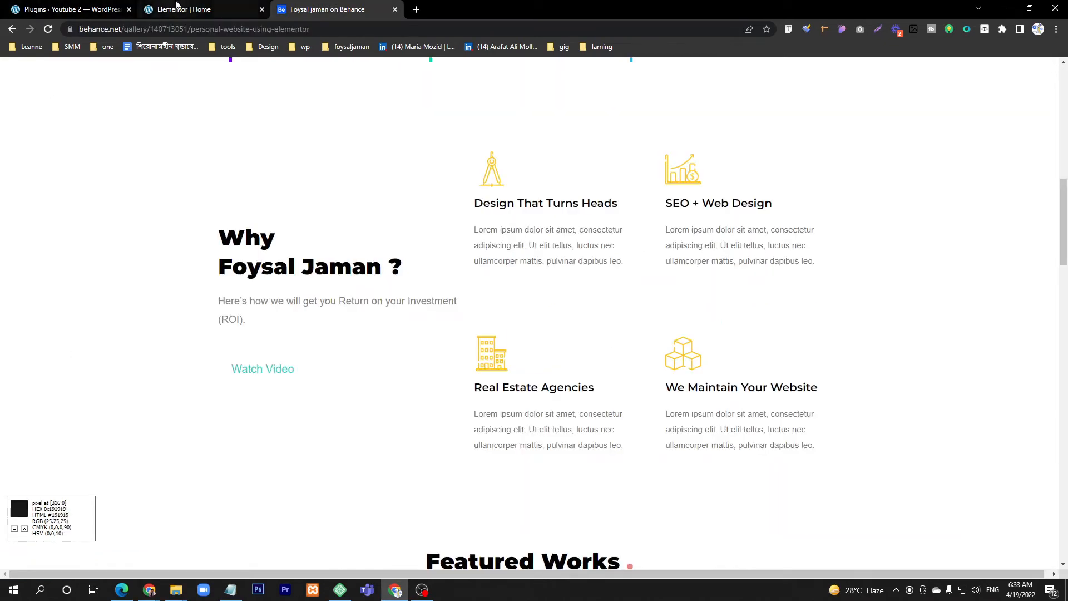
click(183, 10)
scroll(763, 452, down, 2)
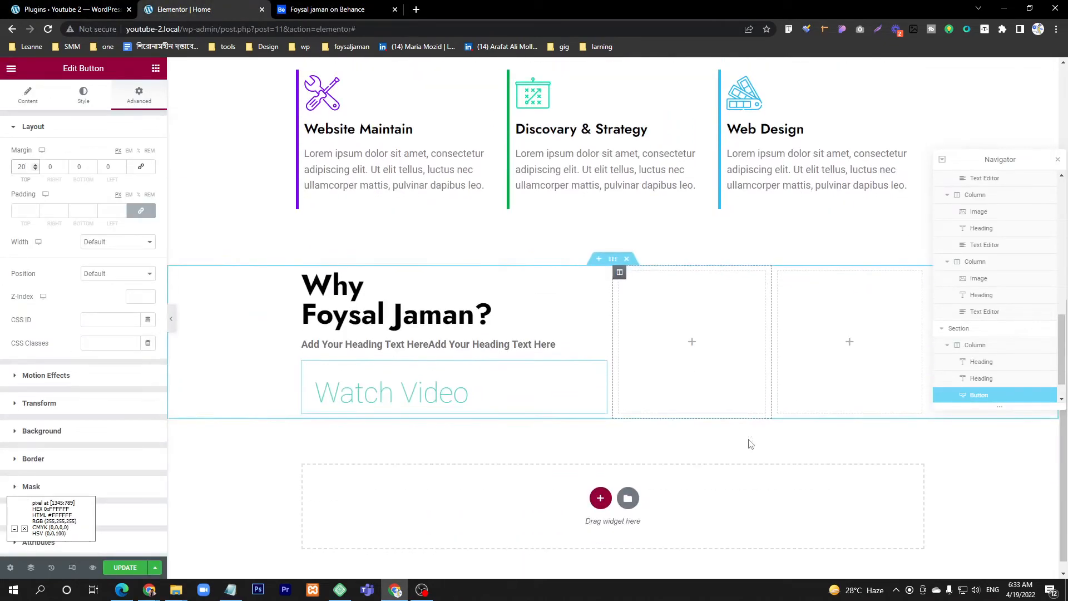
right_click(782, 281)
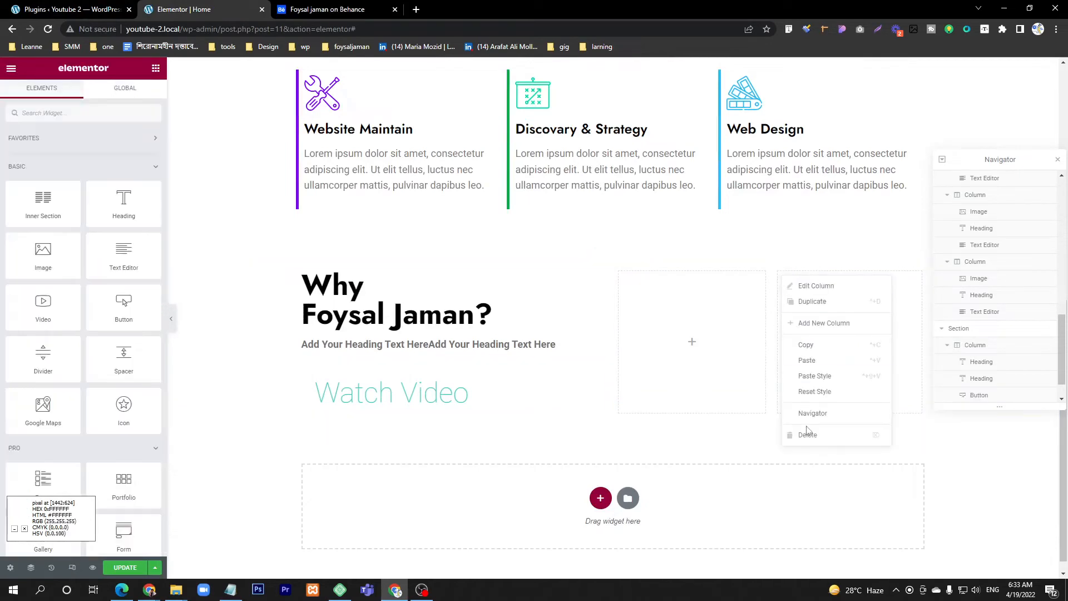
click(807, 433)
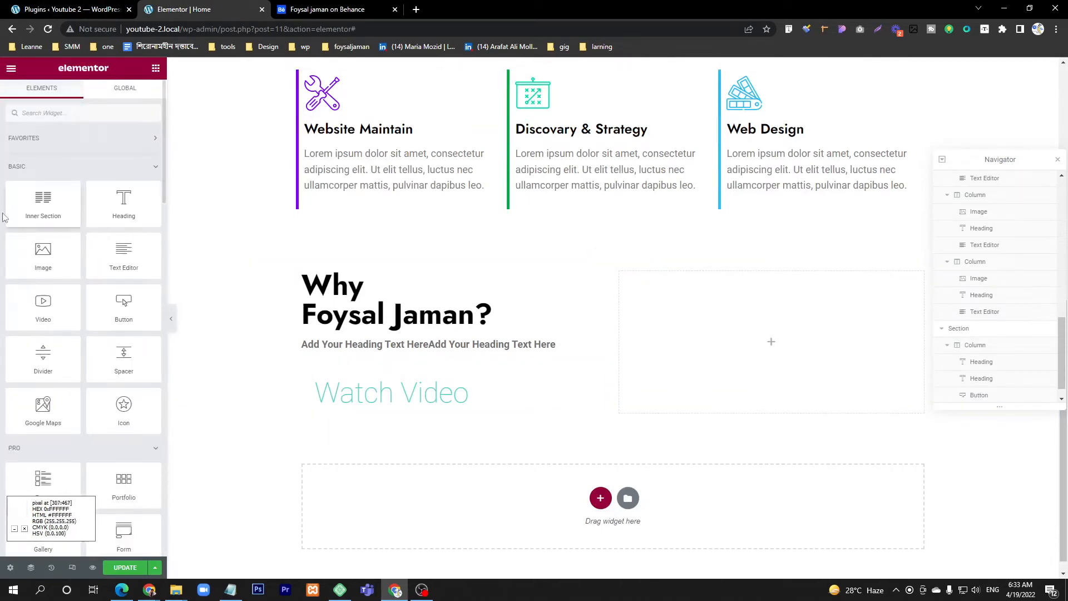
Step: Add a two-column Inner Section to the Why section's second column and compare it with the feature grid in the Behance design
drag(42, 206, 787, 316)
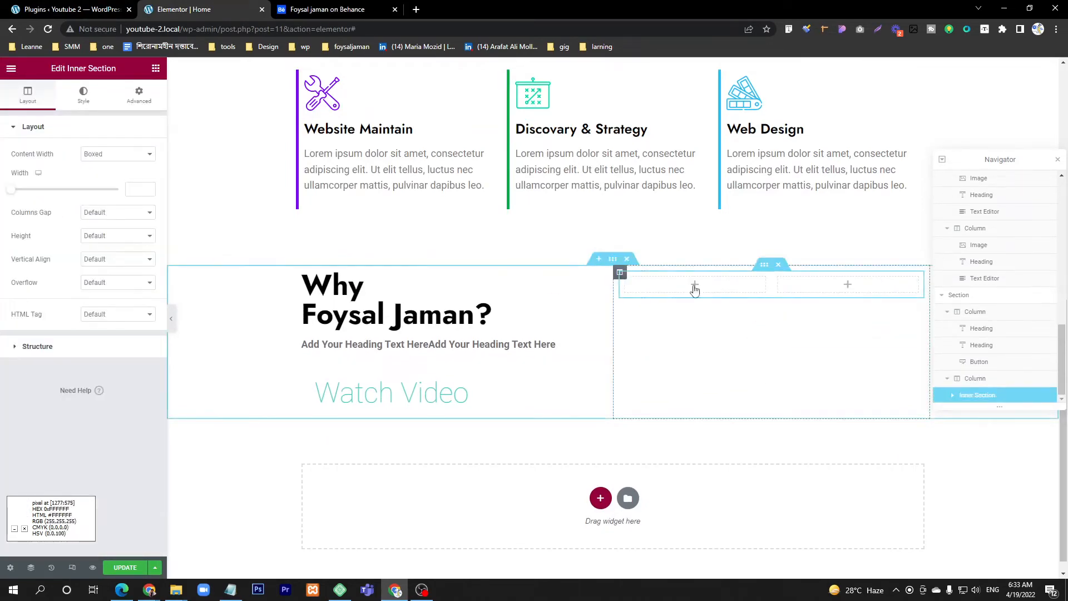
click(328, 10)
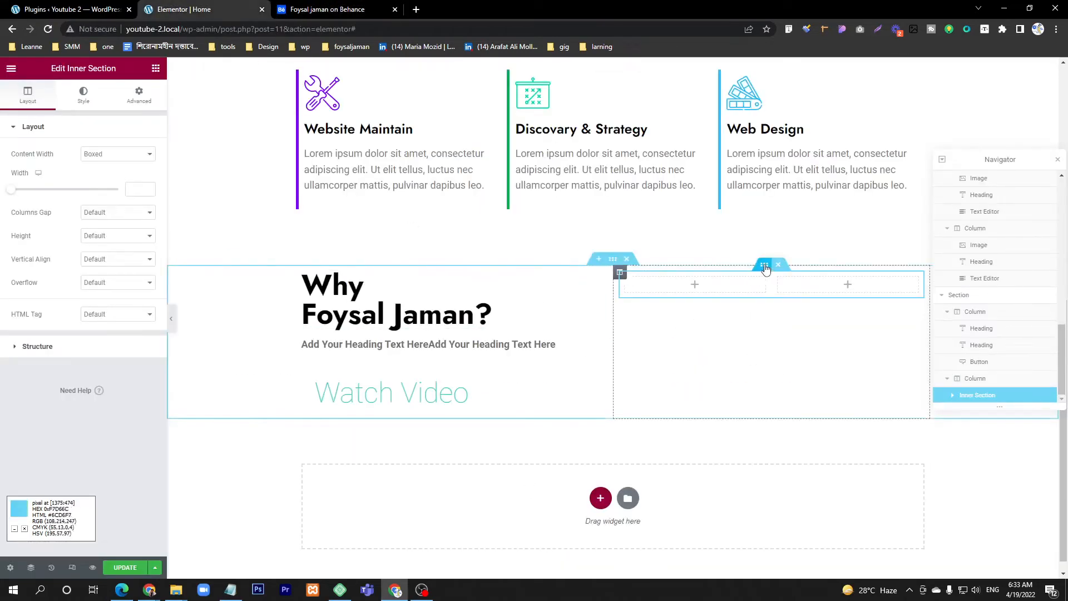
click(319, 11)
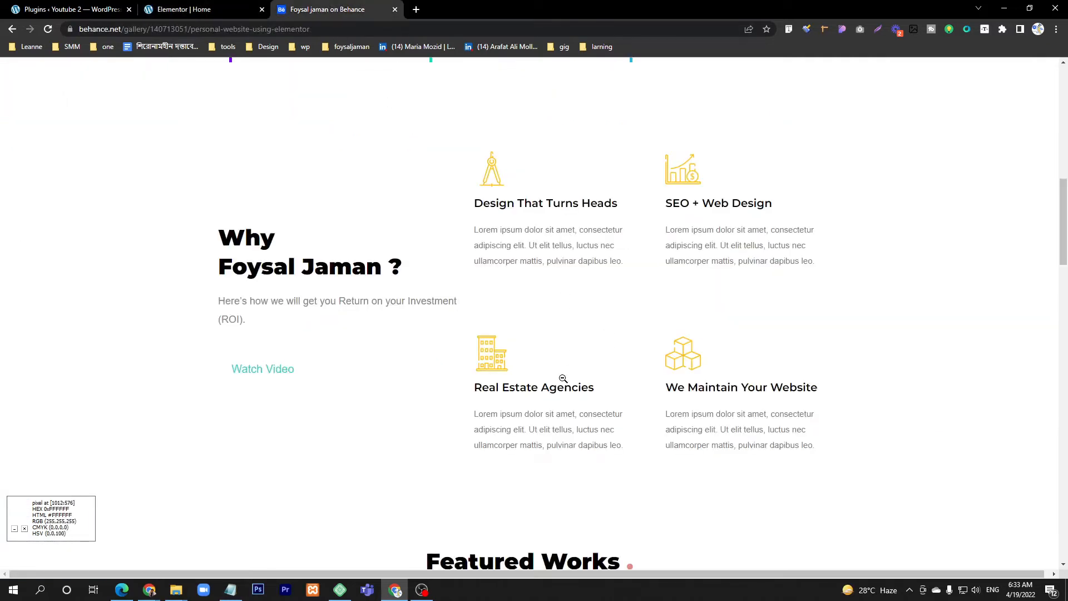
click(184, 9)
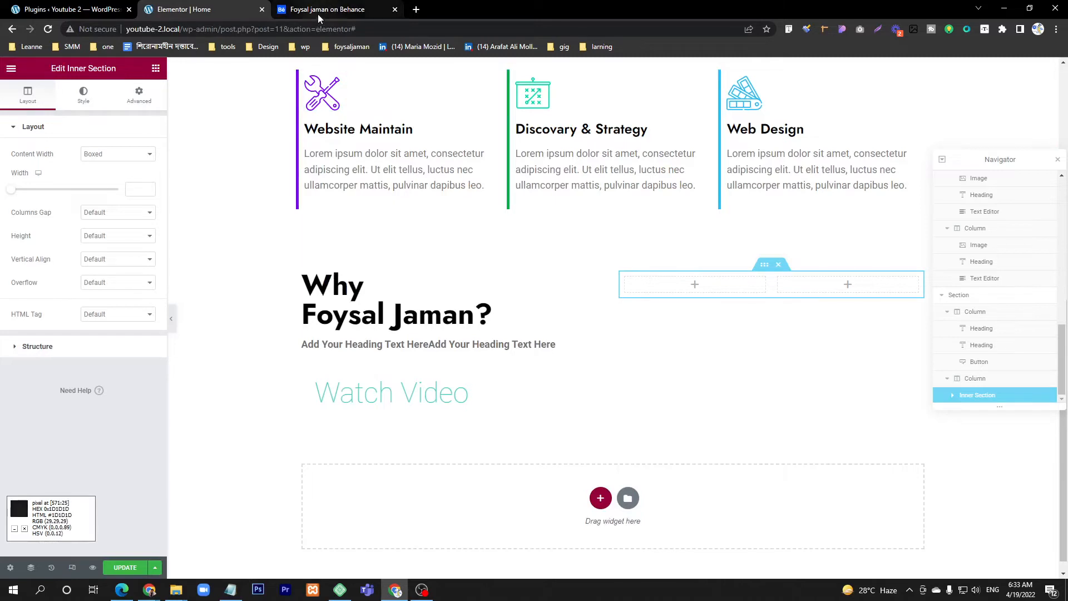
Step: Add an Image widget with the yellow drawing-compass icon to the Inner Section's first column and align it left
click(156, 68)
click(367, 9)
click(184, 7)
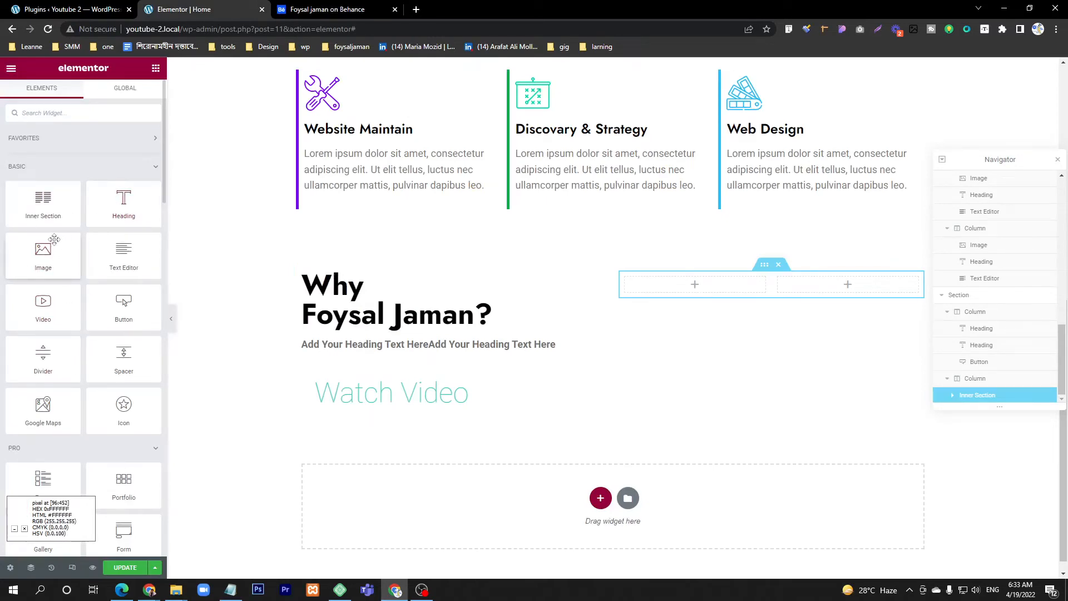
drag(43, 256, 705, 295)
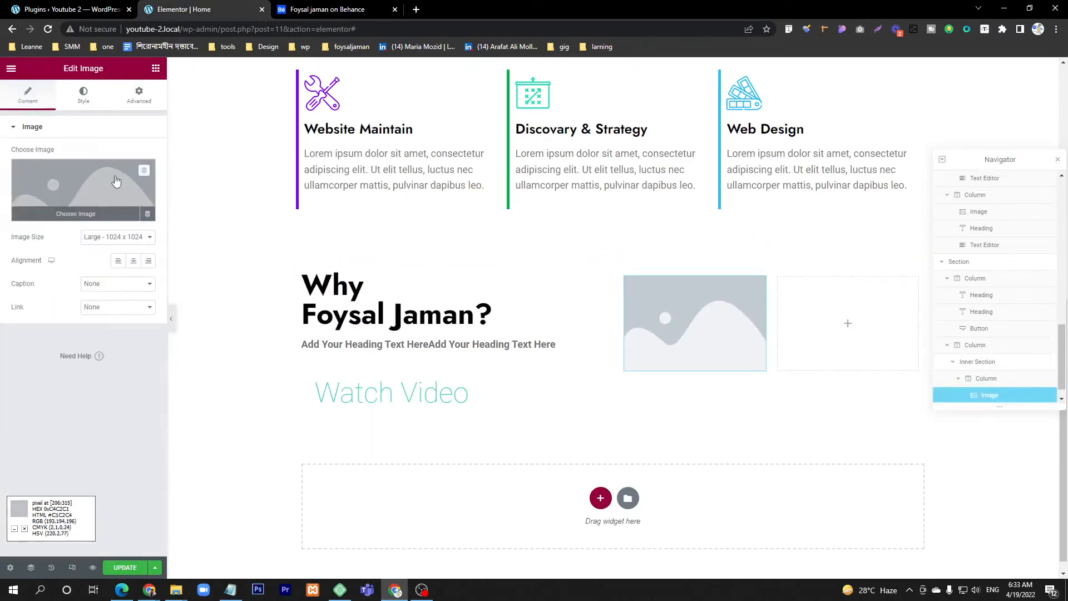
click(84, 194)
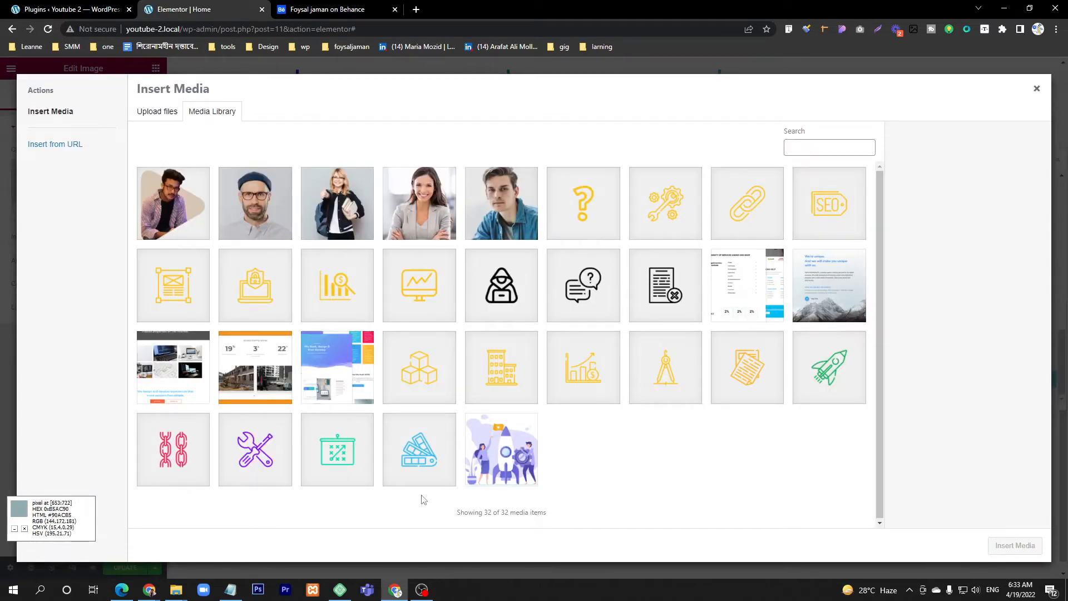
click(666, 368)
click(1015, 545)
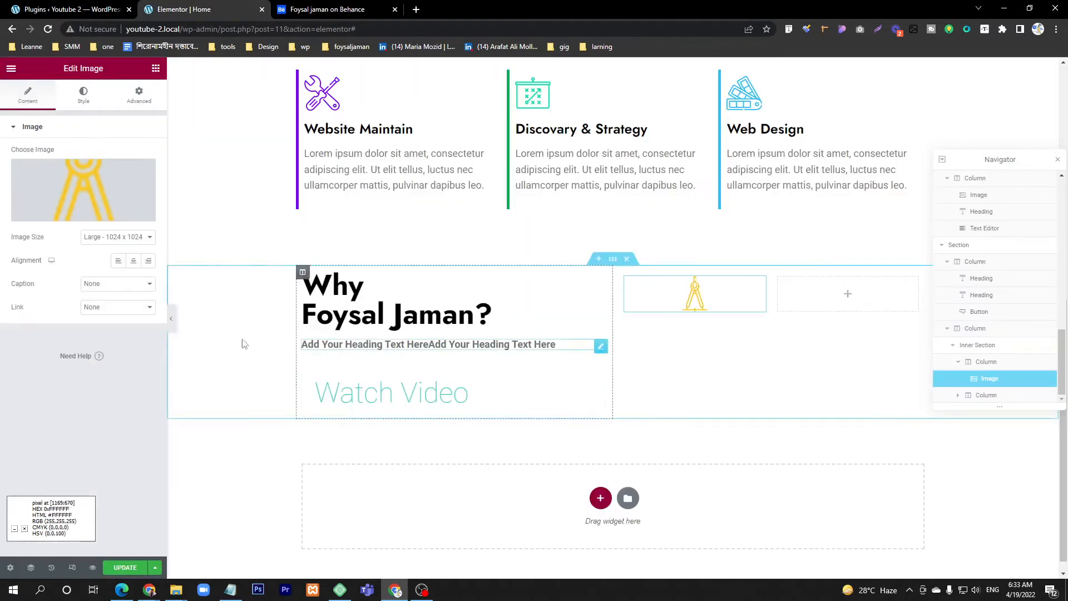
click(118, 261)
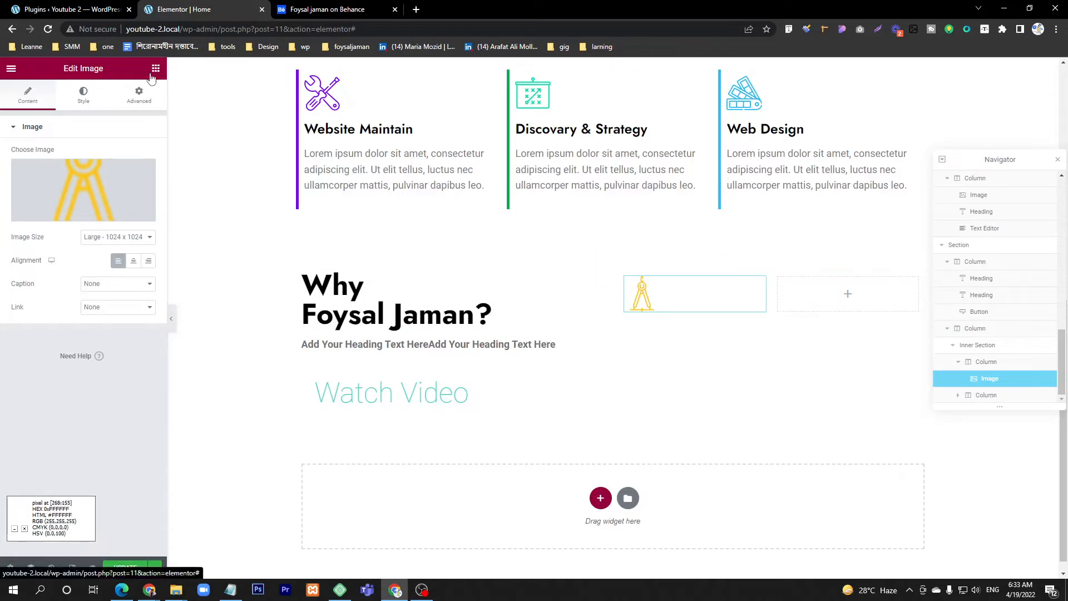
Step: Add a heading reading "Design That Turn Head" below the compass icon and set its text colour to black
click(311, 8)
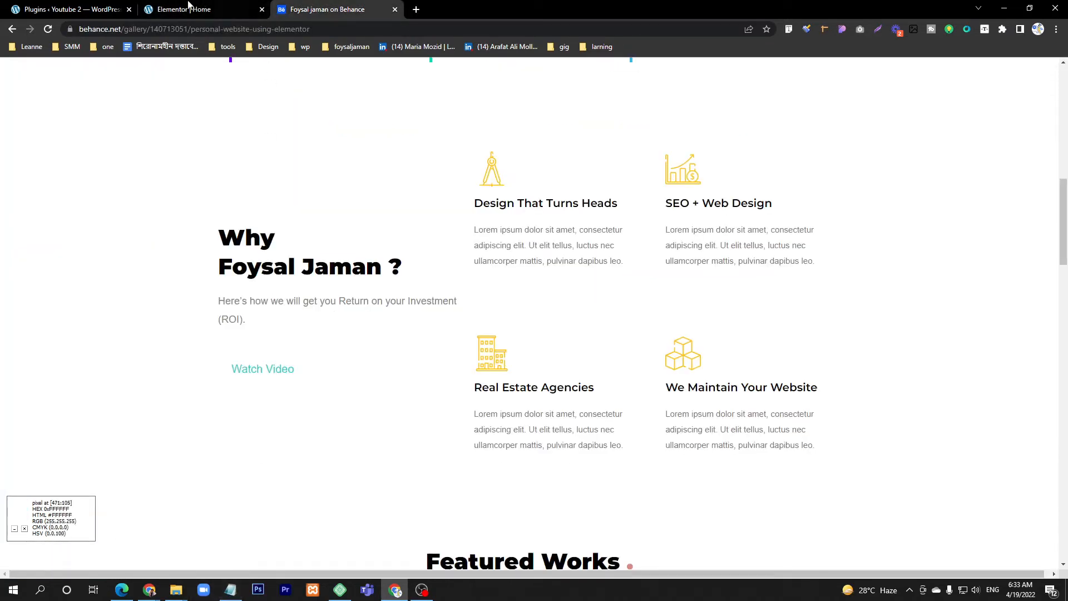
click(158, 9)
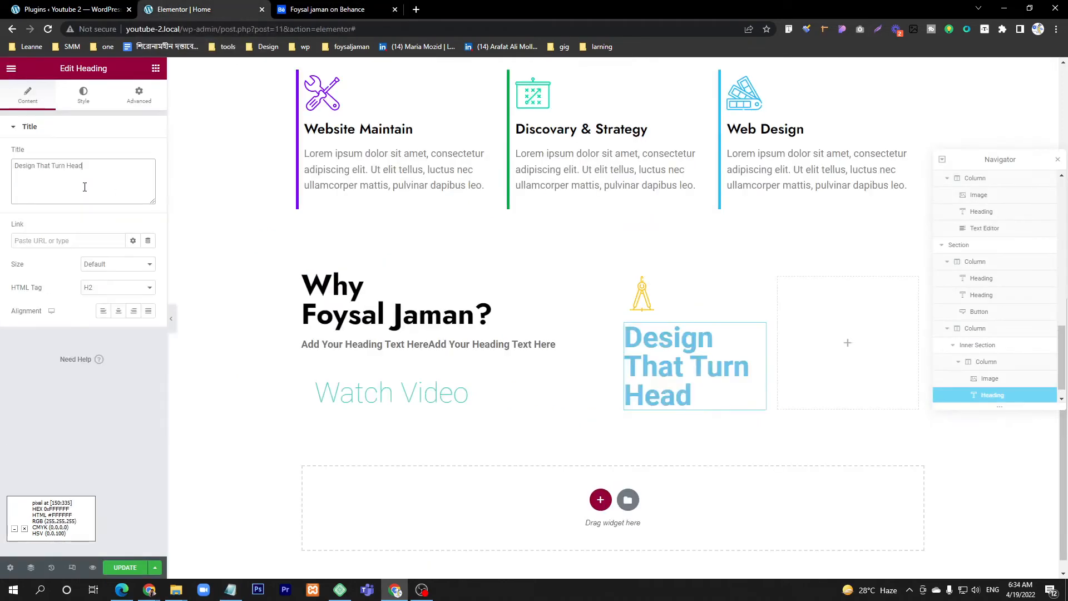
click(84, 96)
click(148, 154)
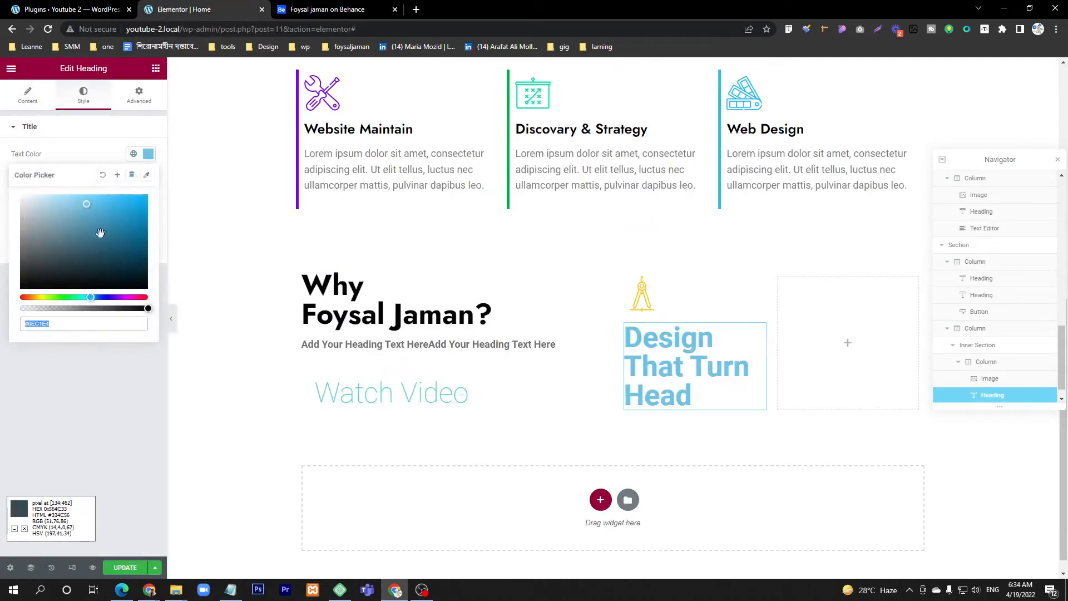
key(ctrl+Tab)
key(ctrl+shift+Tab)
drag(96, 220, 5, 292)
click(71, 123)
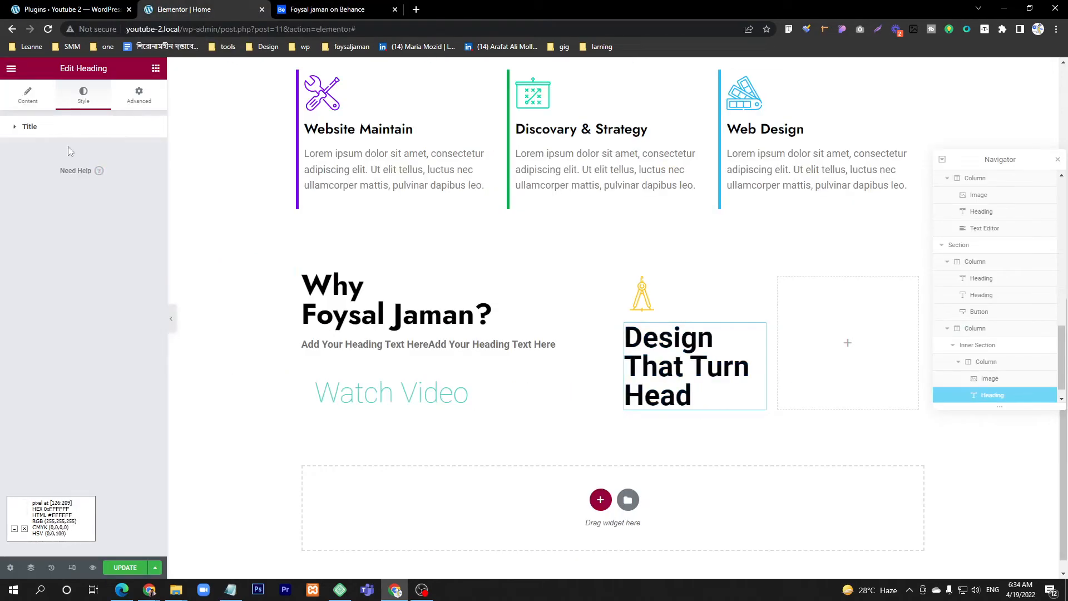
Step: Set the feature heading's typography to the Jost family, size 22 px and weight 400
click(60, 125)
click(148, 178)
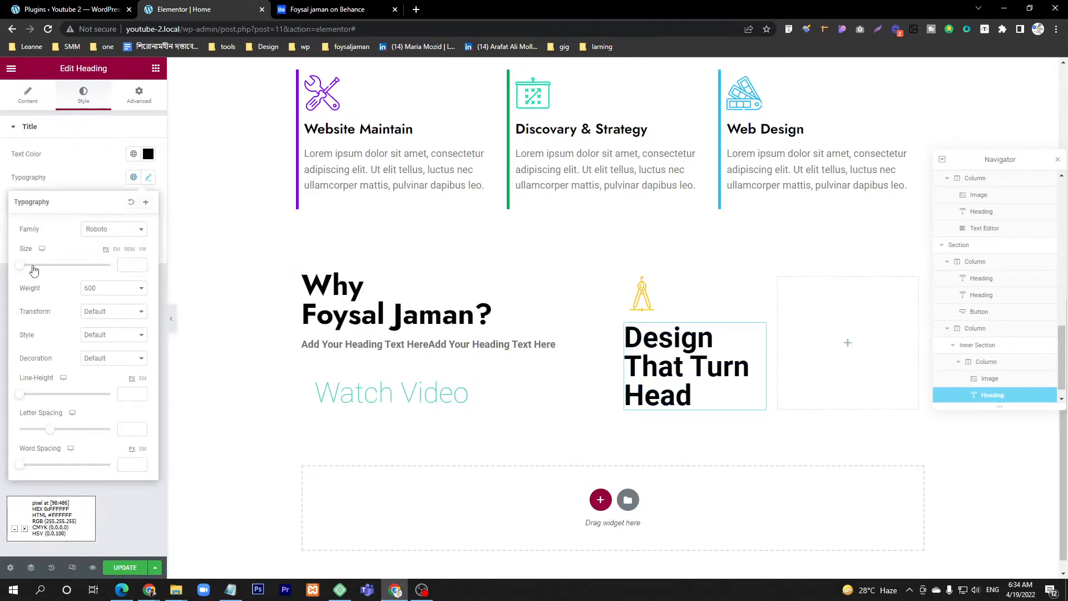
drag(19, 269, 27, 270)
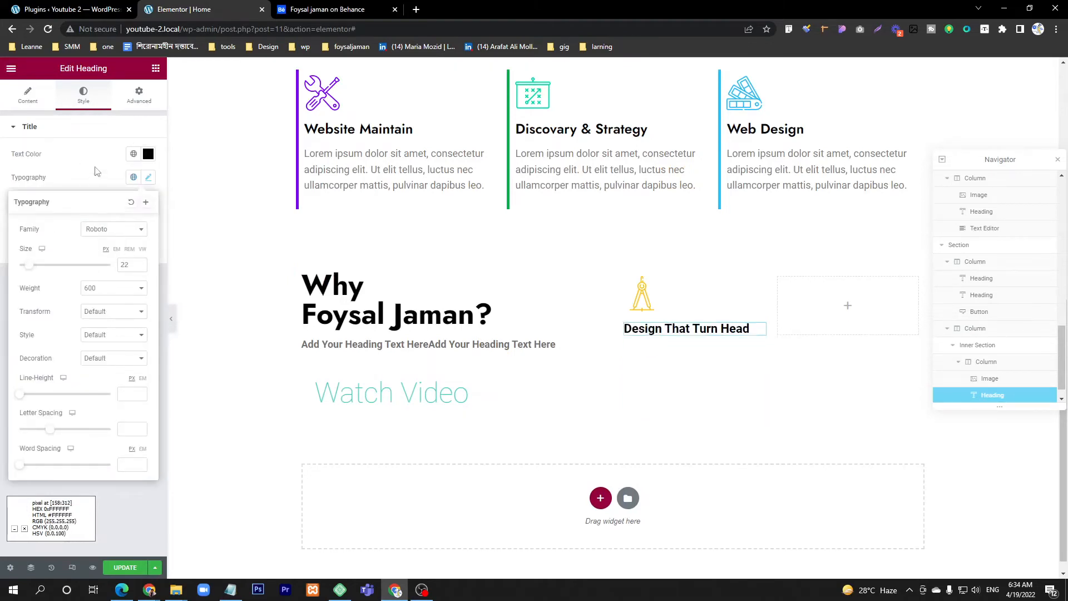
click(106, 289)
click(102, 327)
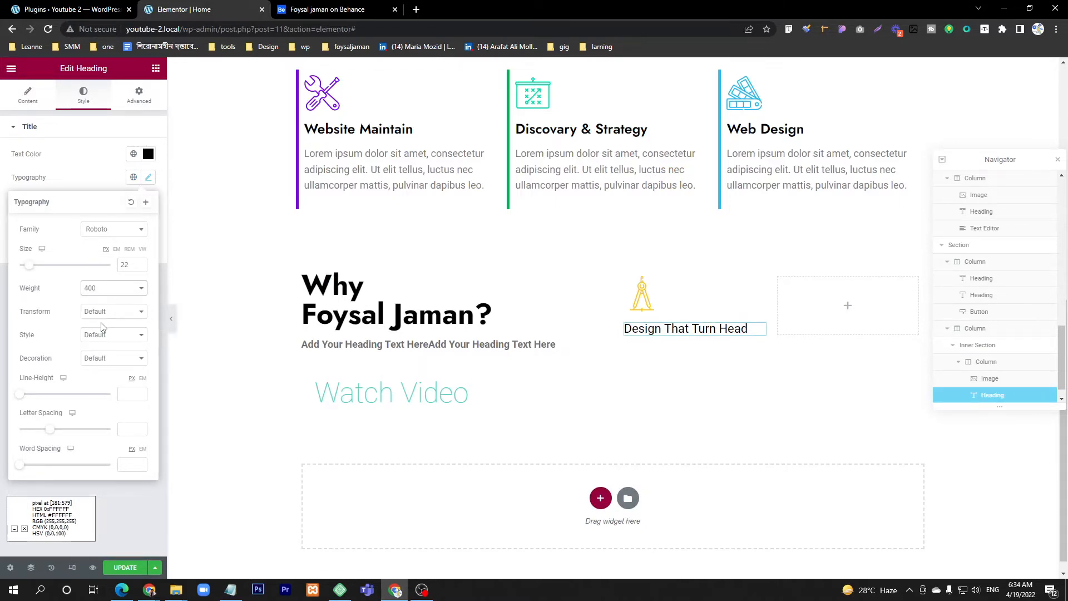
click(111, 237)
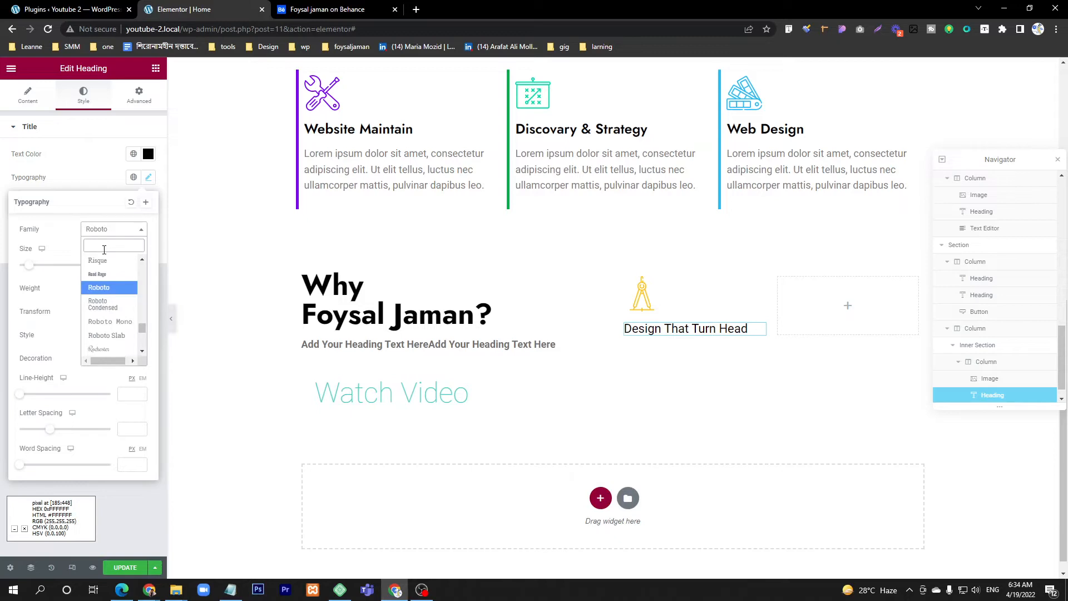
text(jost)
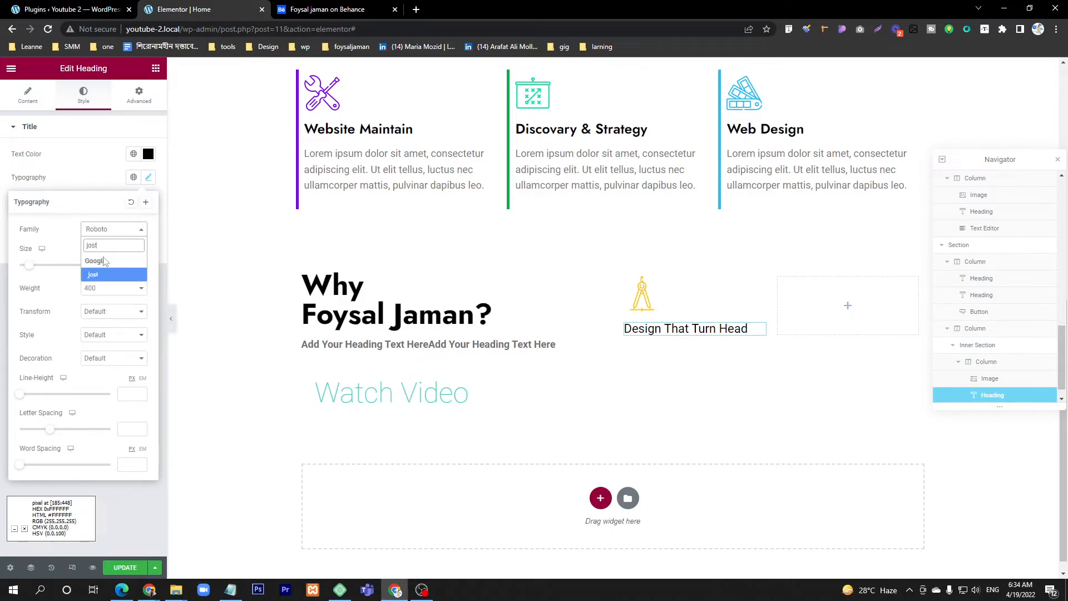
click(103, 275)
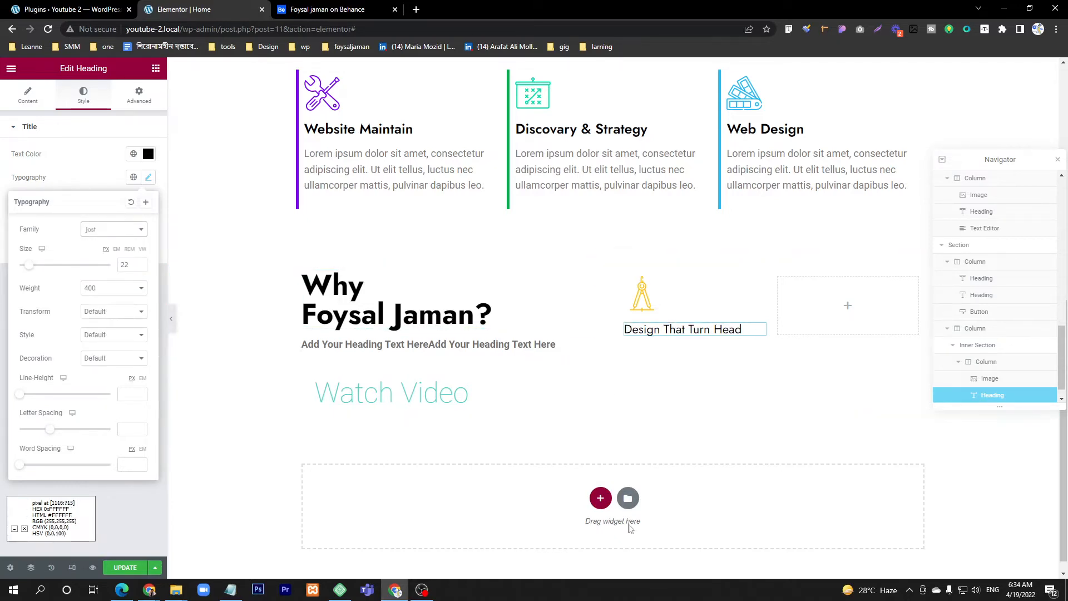
Step: Add a Text Editor below the feature heading, shortening its text to "Lorem ipsum dolor sit amet, consectetur adipiscing elit."
click(301, 9)
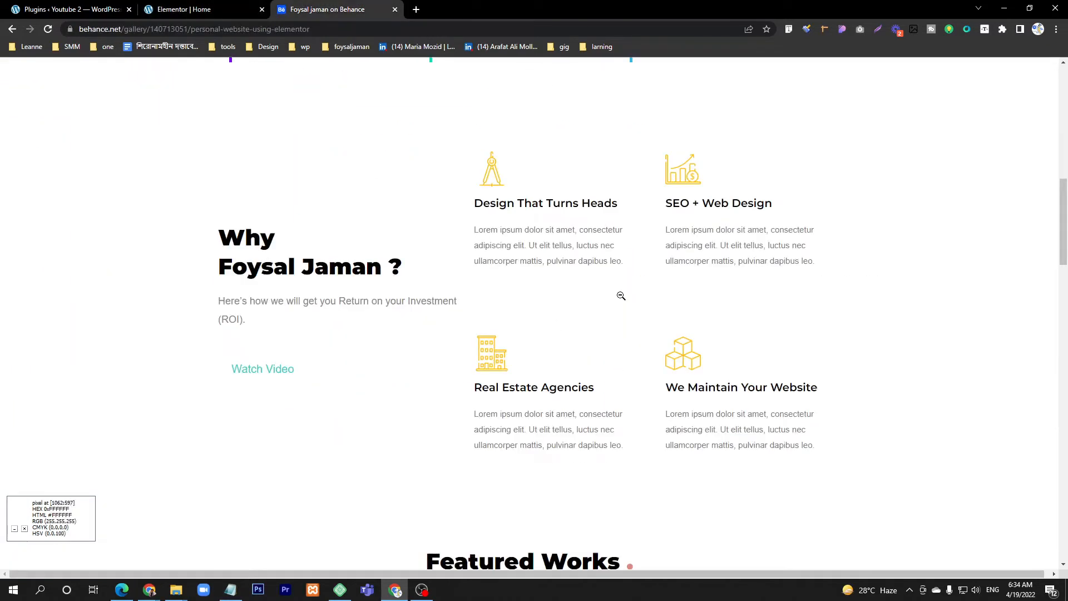
click(239, 8)
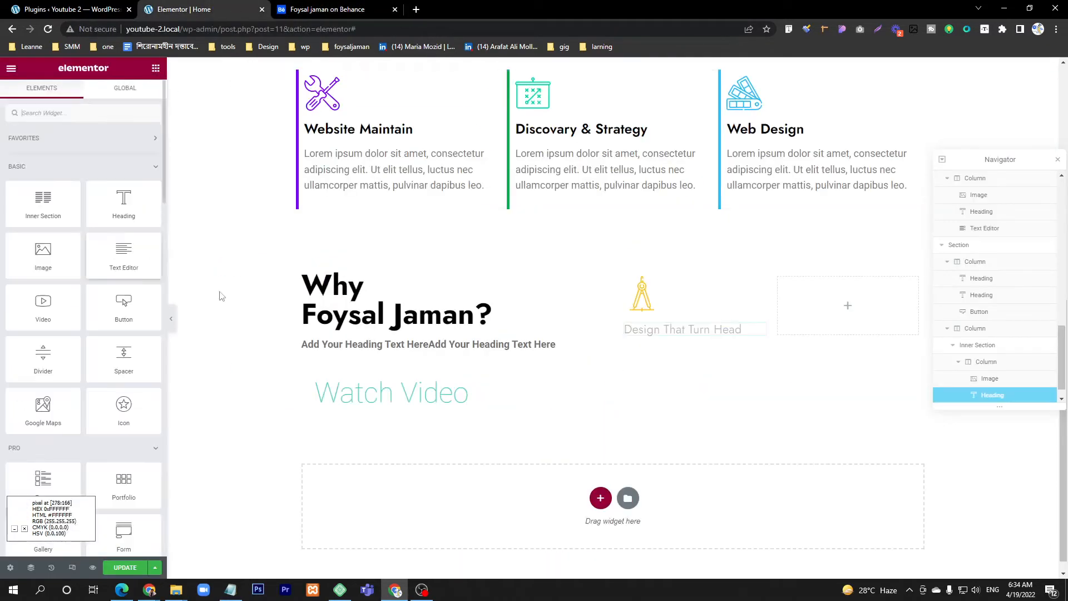
drag(124, 253, 710, 340)
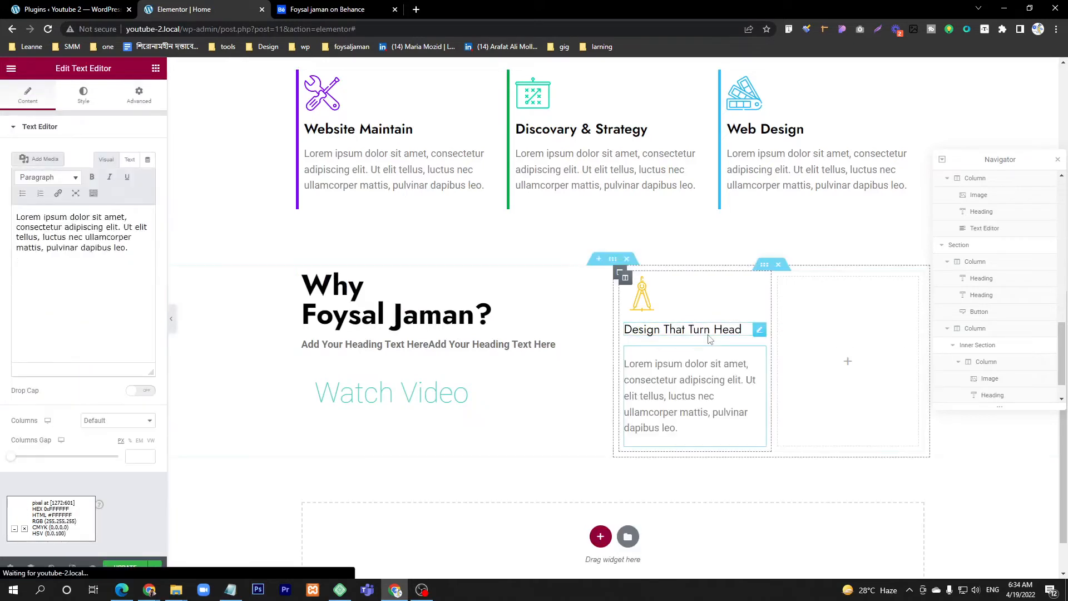
drag(130, 260, 127, 234)
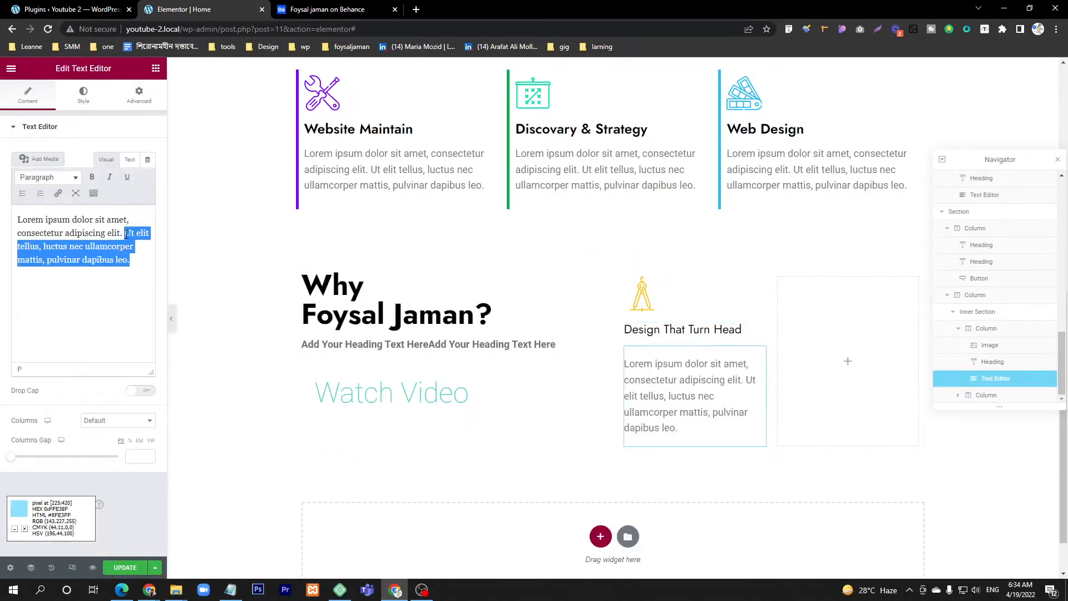
key(BackSpace)
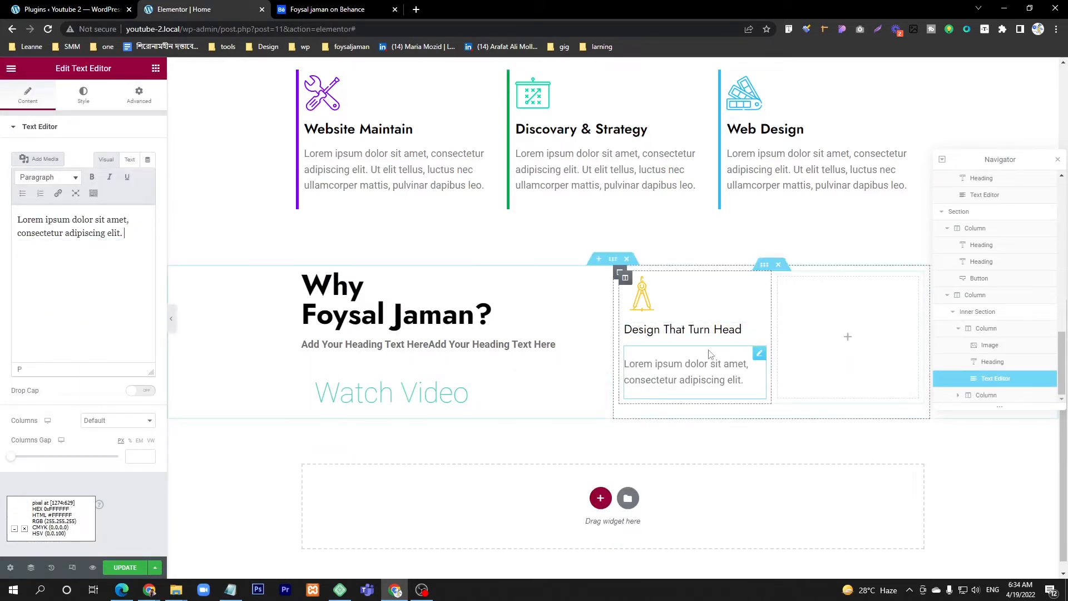
Step: Unlink the feature text's margins and set the top margin to -20 px, keeping the other sides at 0
click(141, 97)
click(145, 169)
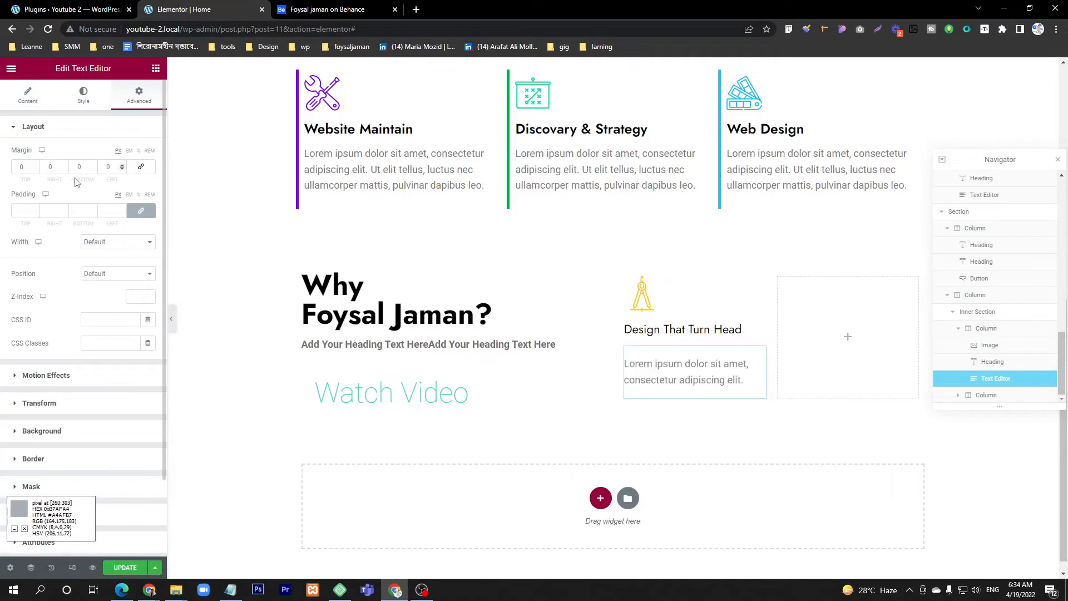
click(34, 170)
click(34, 169)
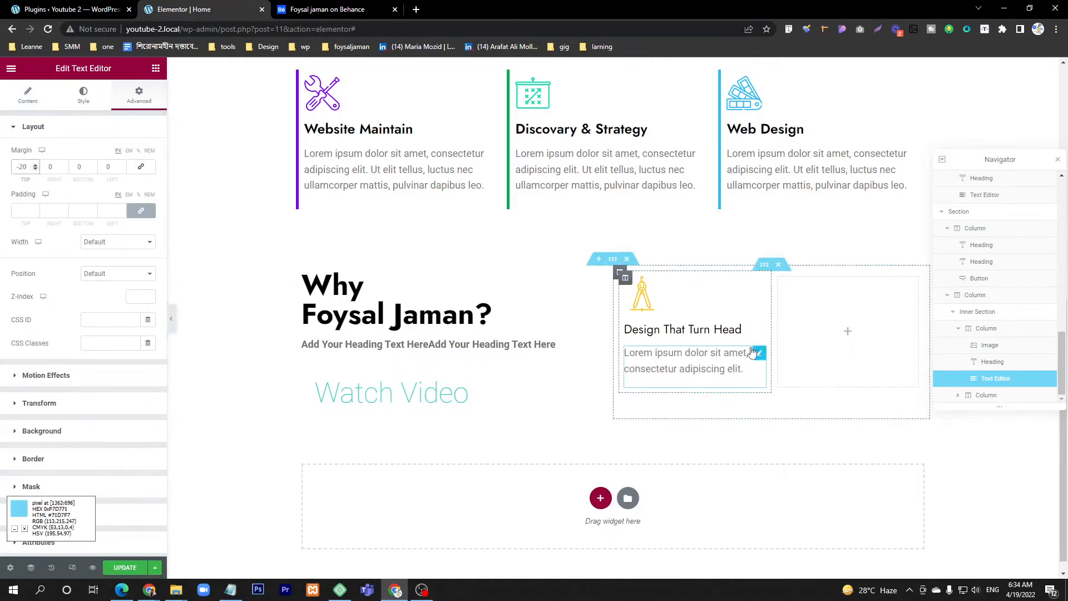
Step: Replace the Inner Section's empty second column with a copy of the finished feature column
right_click(626, 282)
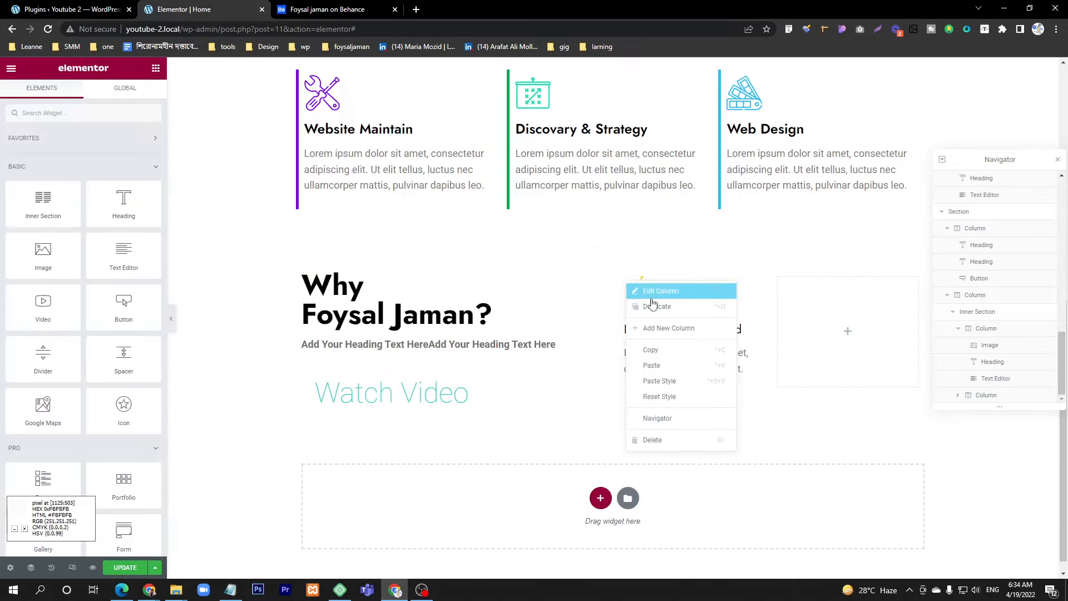
click(661, 354)
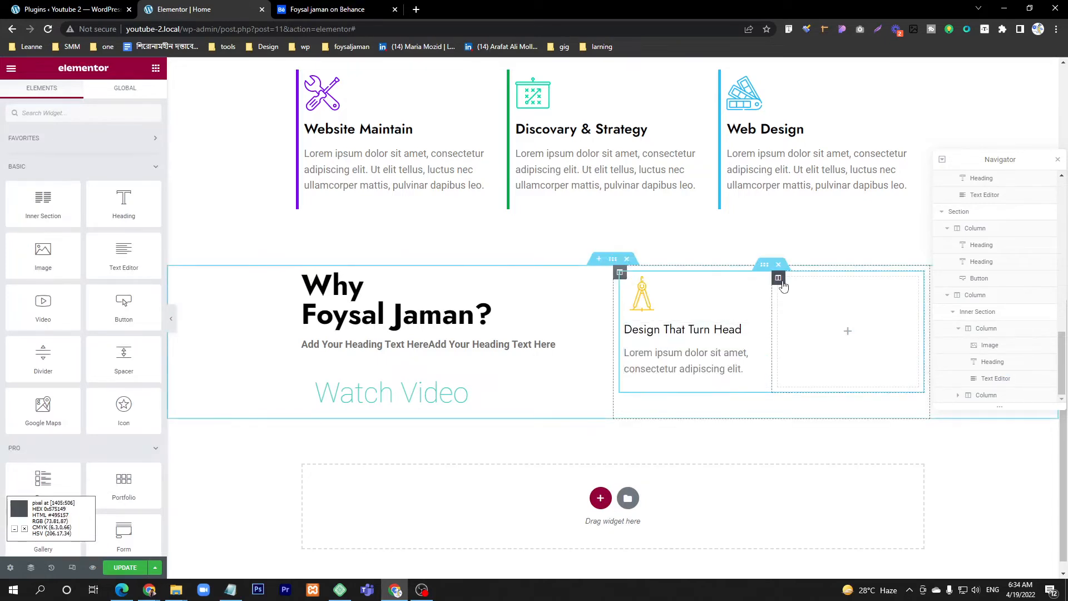
right_click(778, 281)
click(808, 368)
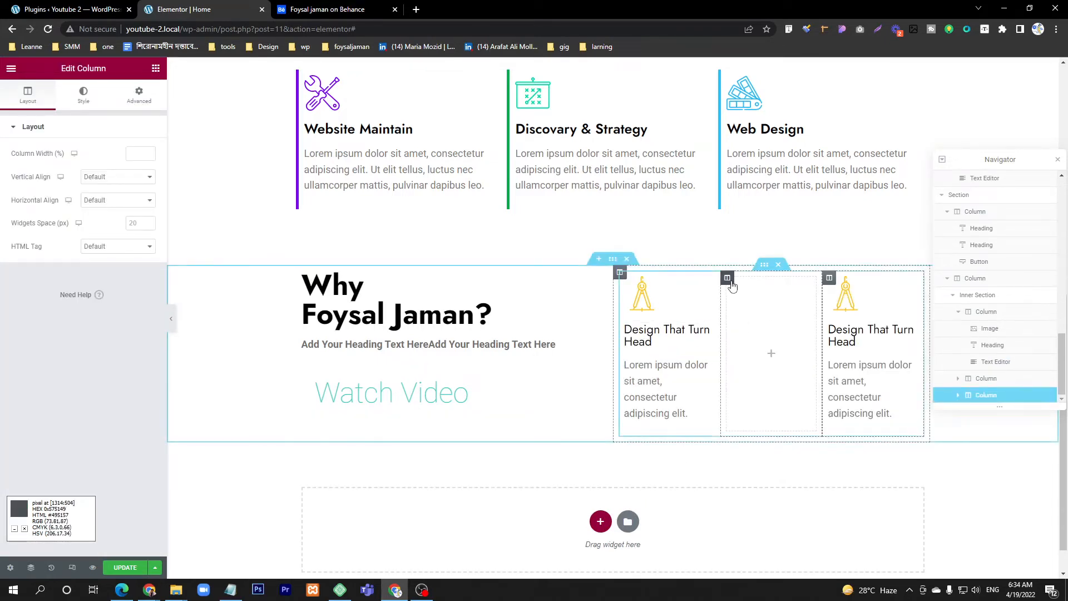
right_click(730, 284)
click(762, 442)
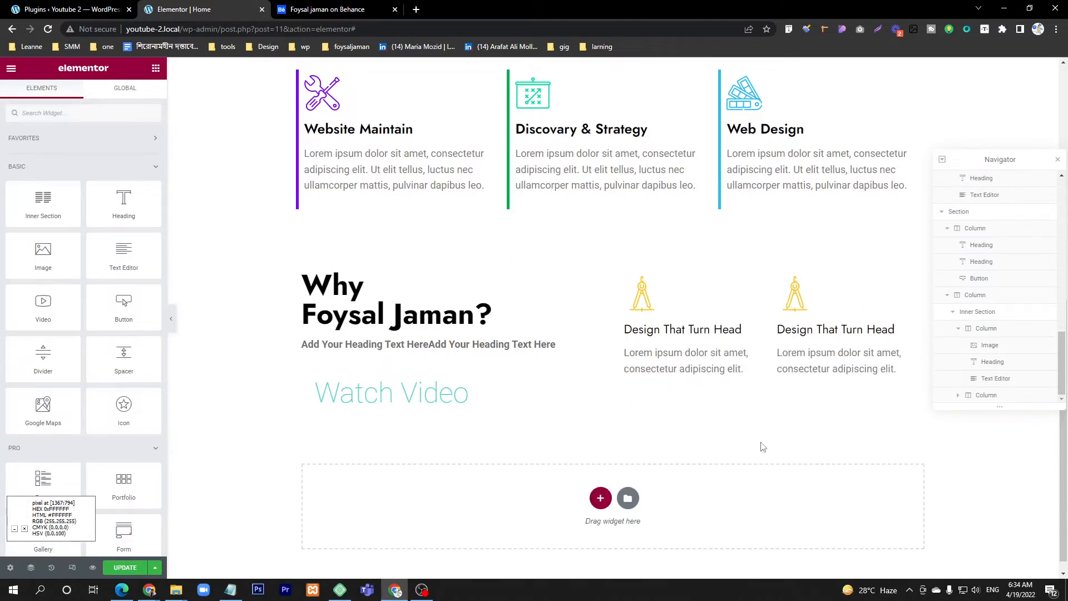
Step: Replace the second feature's compass image with the yellow bar chart and dollar magnifier icon from the media library
click(640, 293)
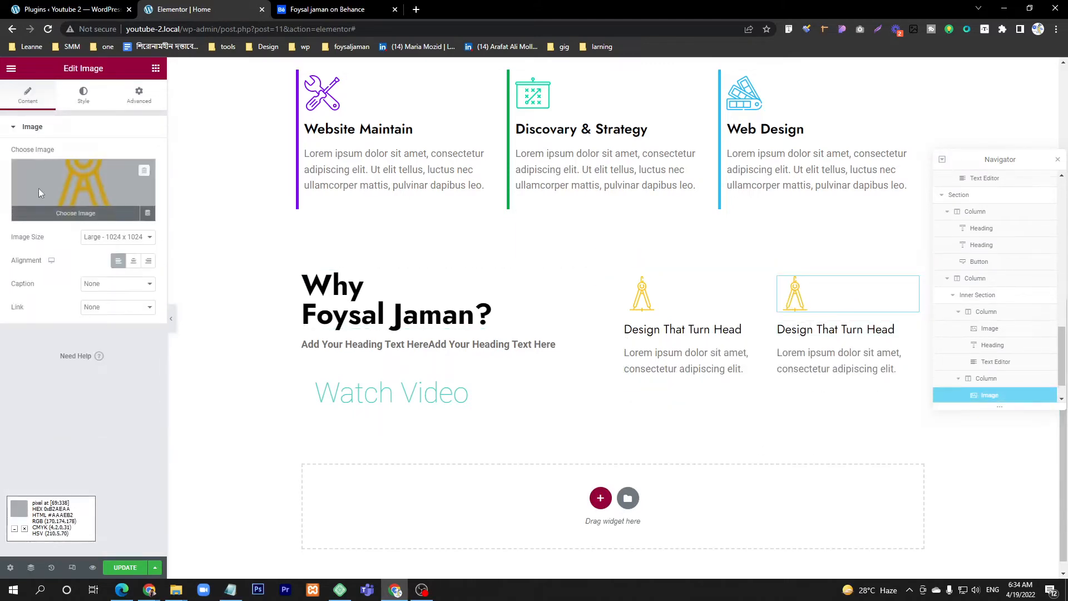
click(38, 189)
click(354, 18)
click(184, 9)
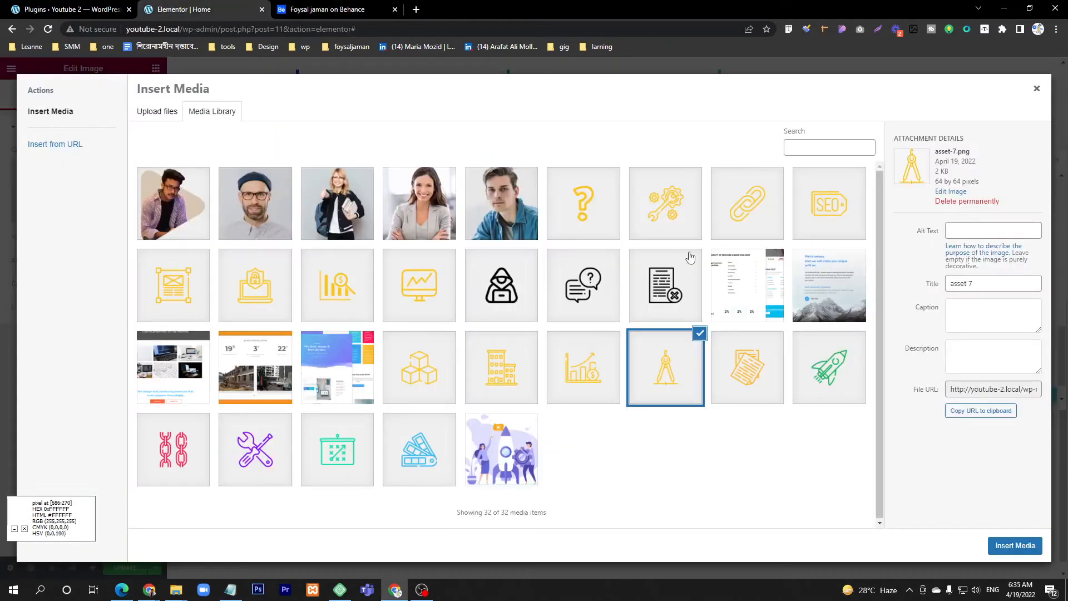
click(337, 286)
click(1015, 545)
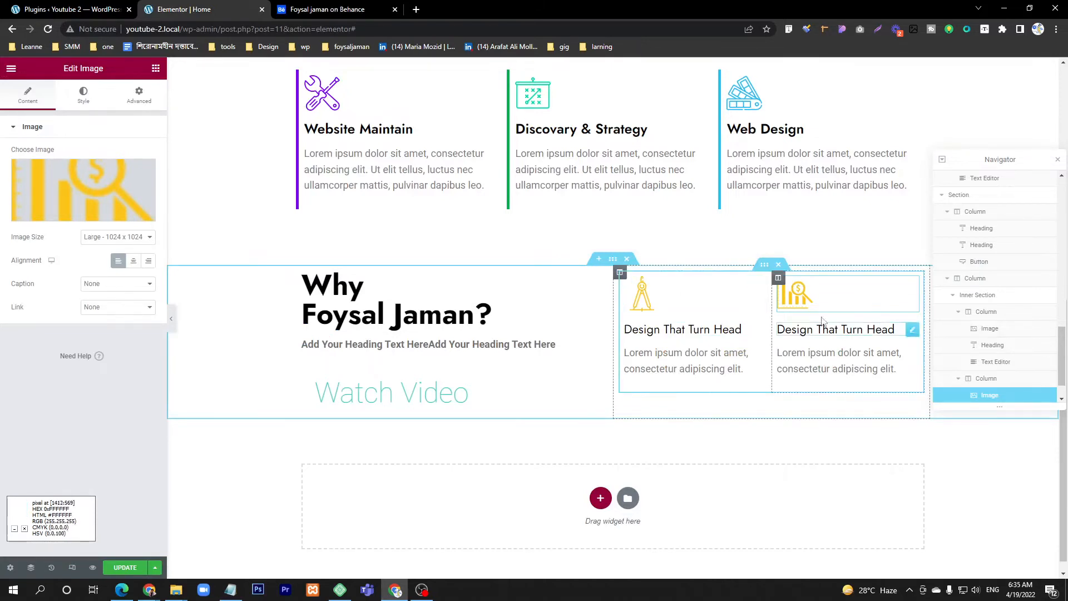
Step: Duplicate the Inner Section to form a second feature row and compare it with the Behance design
right_click(770, 276)
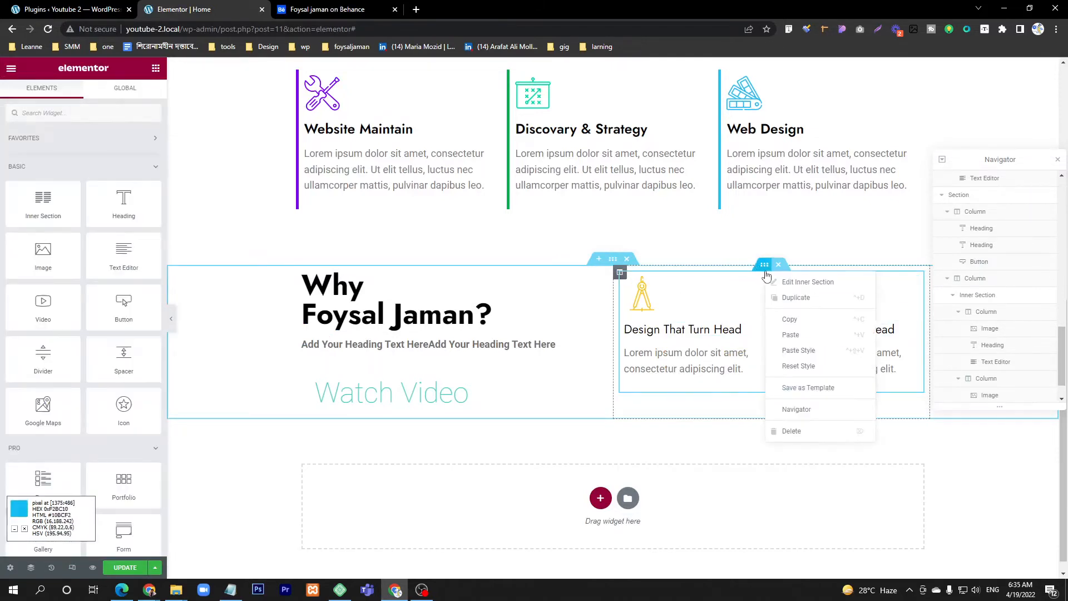
click(786, 307)
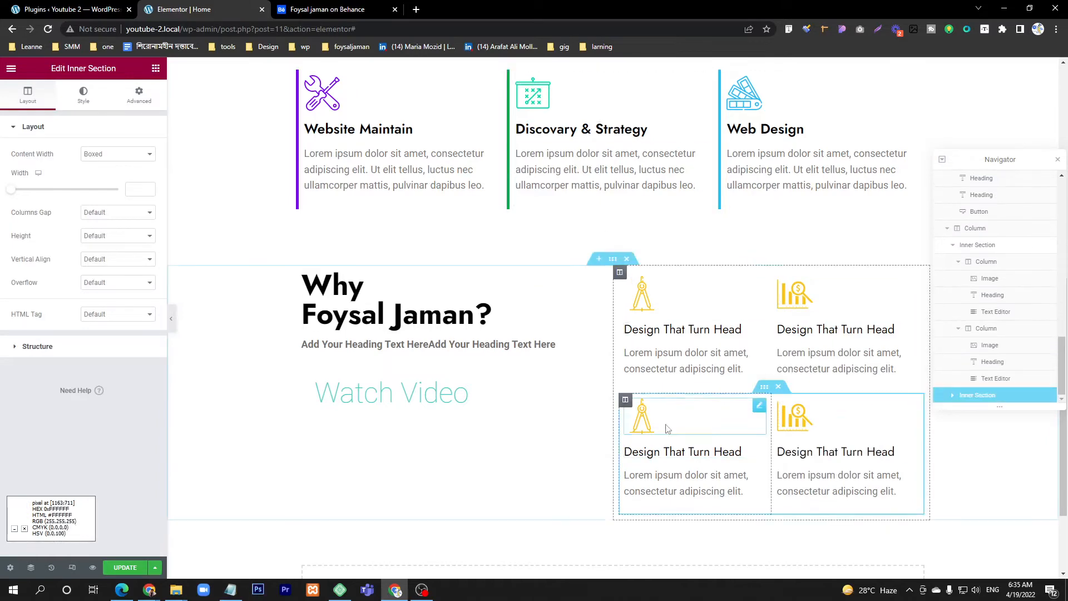
click(325, 7)
click(205, 8)
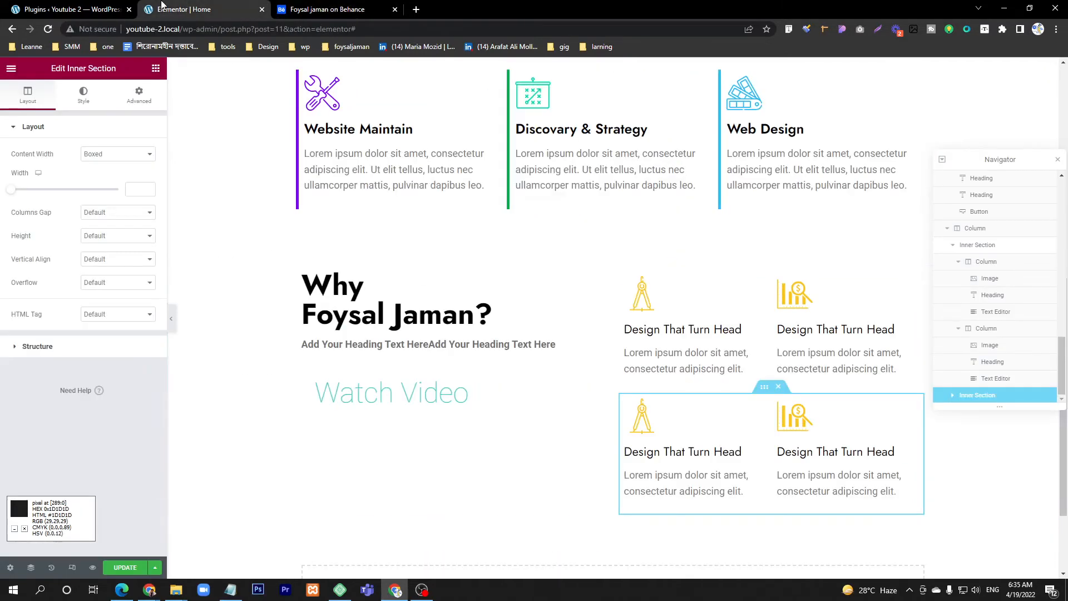
Step: Replace the second row's compass image with the yellow buildings icon, following the Behance design
click(657, 420)
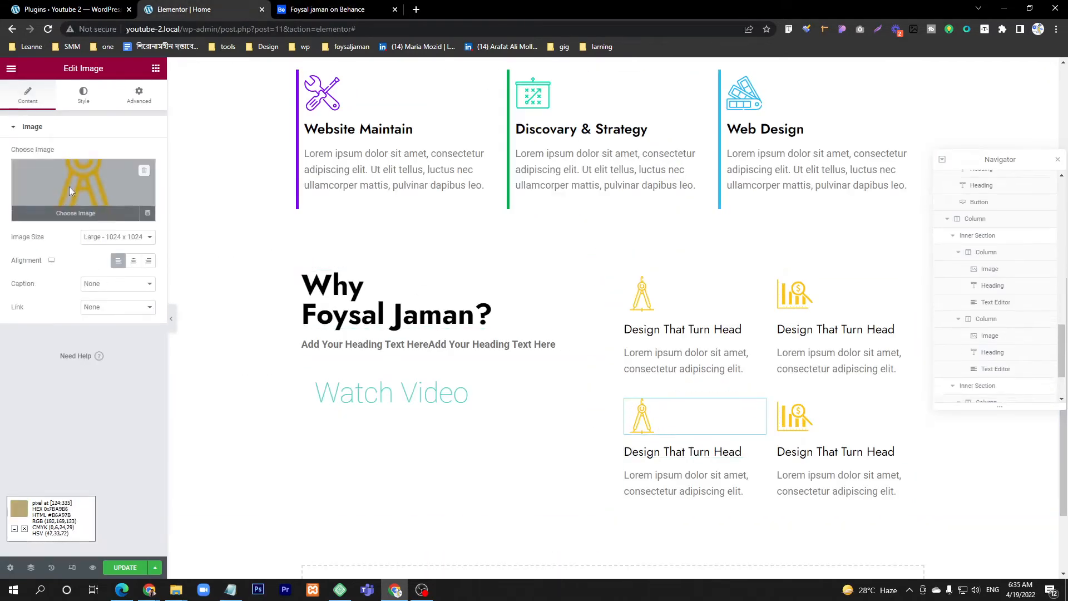
click(69, 186)
click(292, 11)
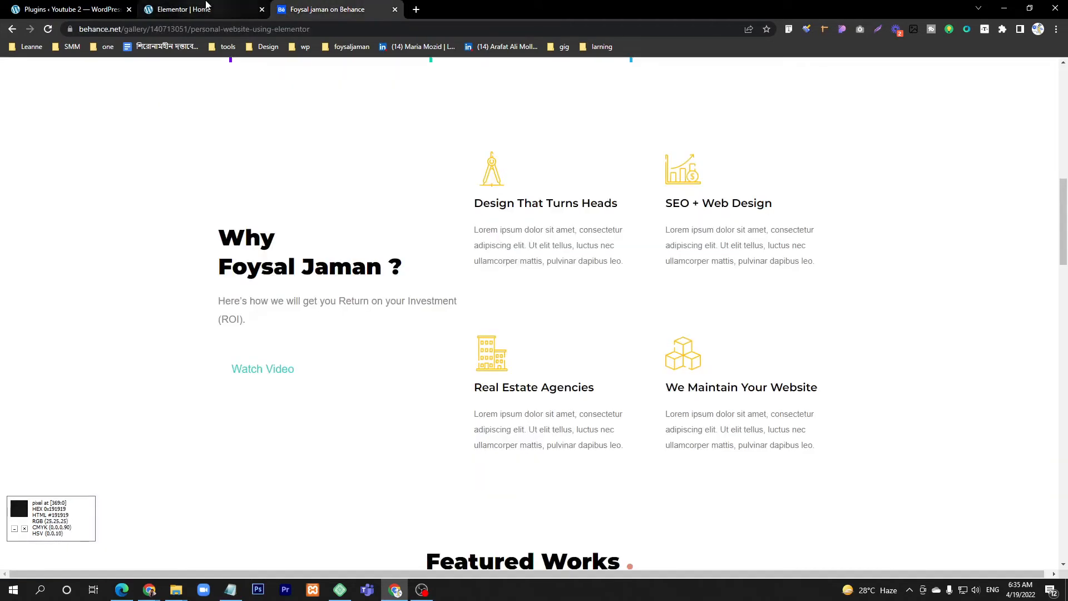
click(209, 7)
click(508, 367)
click(999, 545)
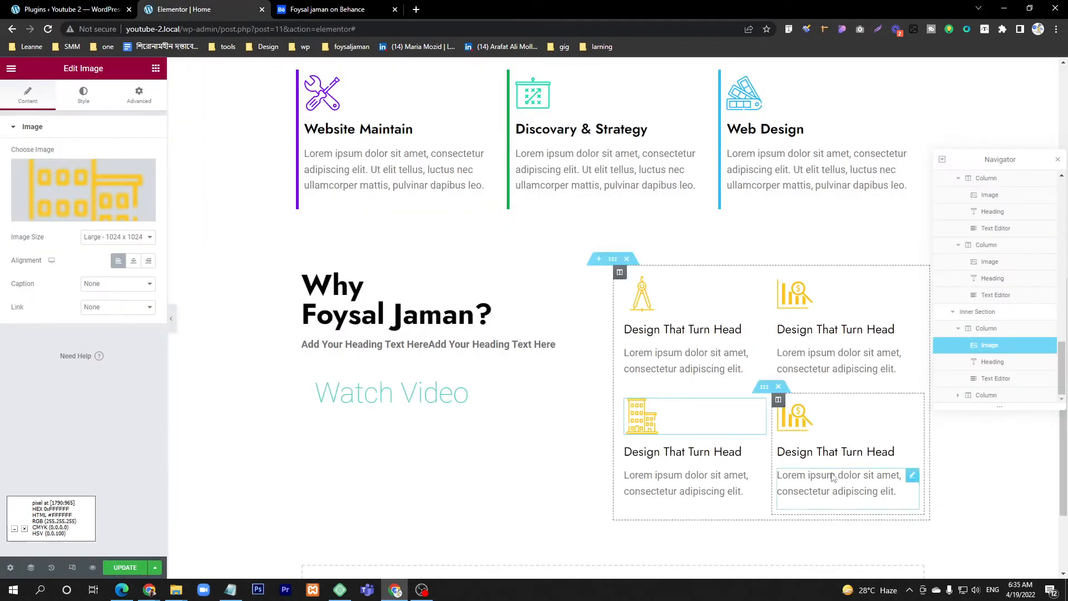
Step: Replace the last feature's bar chart image with the yellow stacked cubes icon from the media library, following the Behance design
click(353, 7)
click(183, 9)
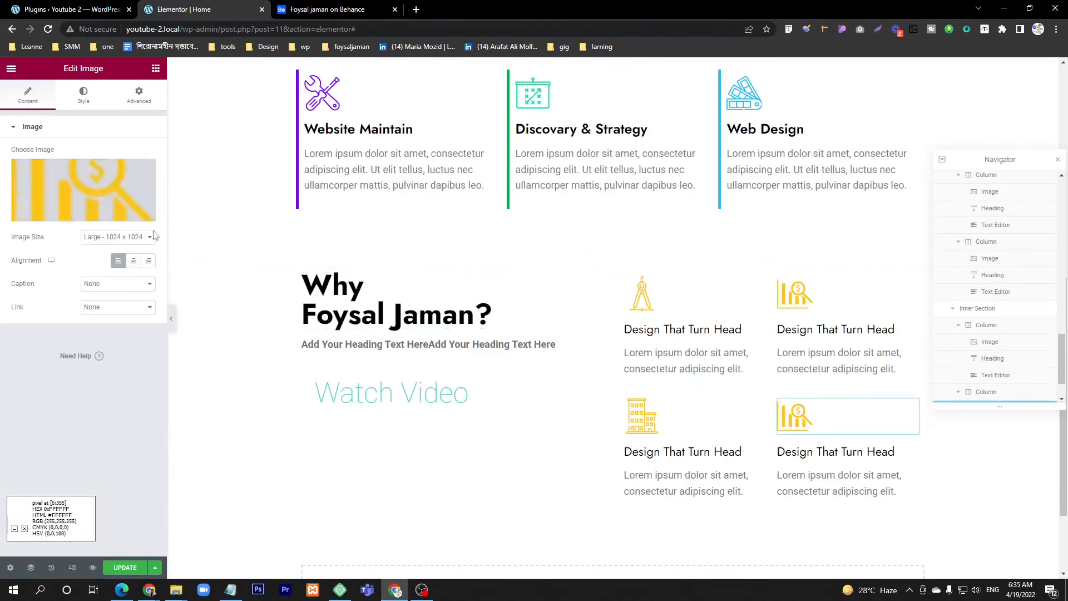
click(83, 189)
click(412, 367)
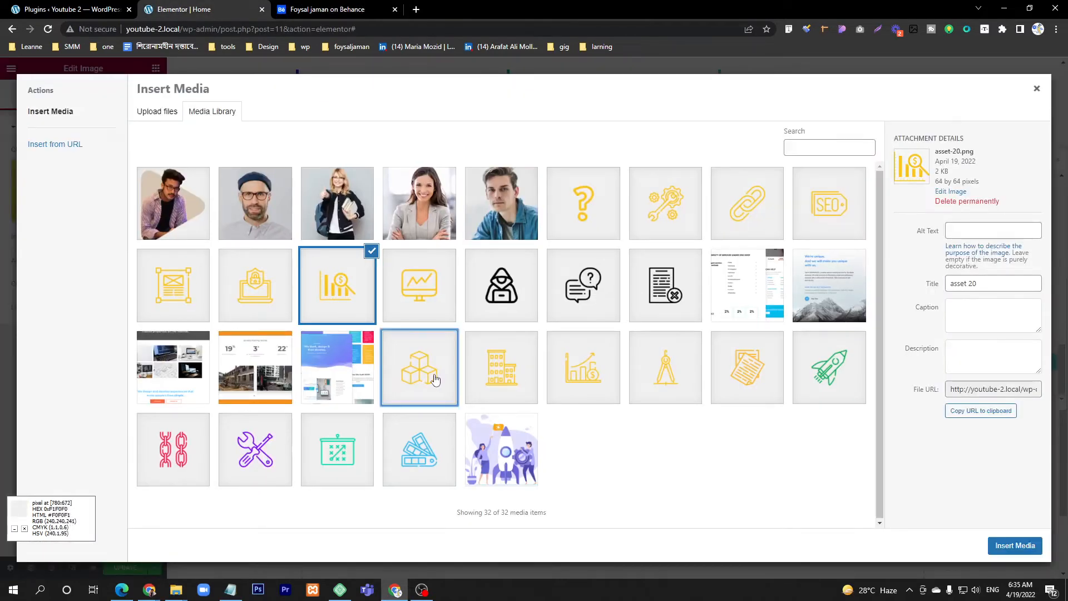
click(1015, 545)
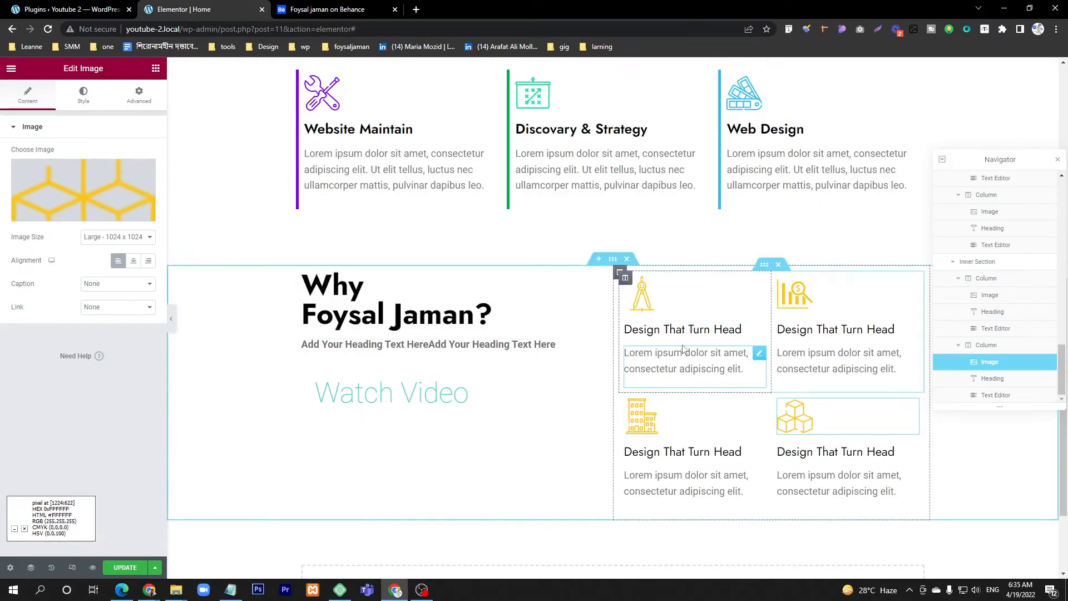
Step: Check the section after the feature grid in the Behance design and add a single-column section below the Why section
scroll(557, 411, down, 2)
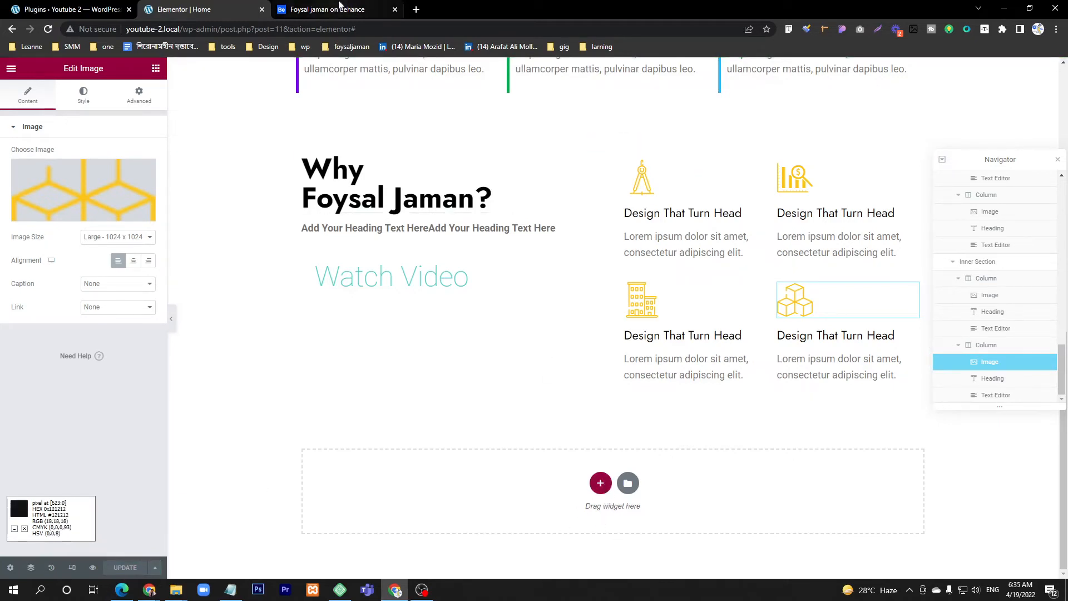
key(ctrl+Tab)
scroll(485, 378, down, 7)
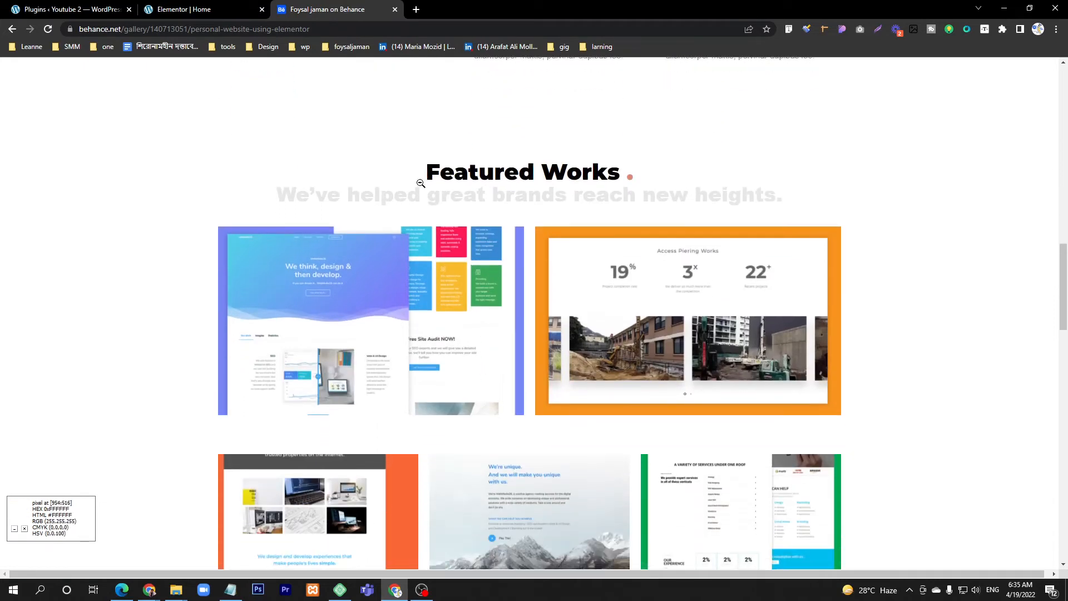
click(200, 10)
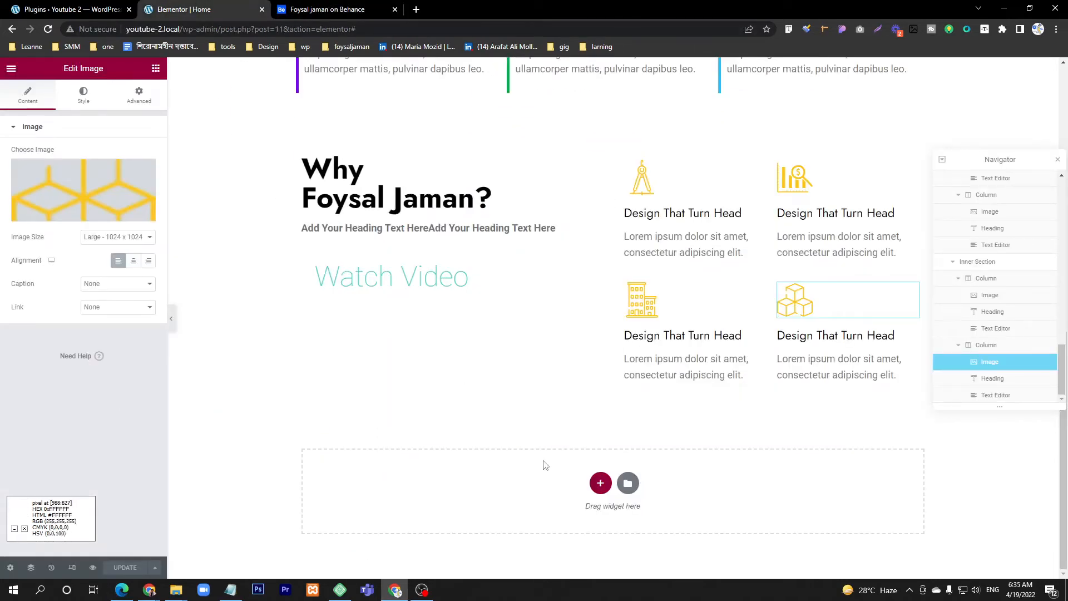
click(600, 484)
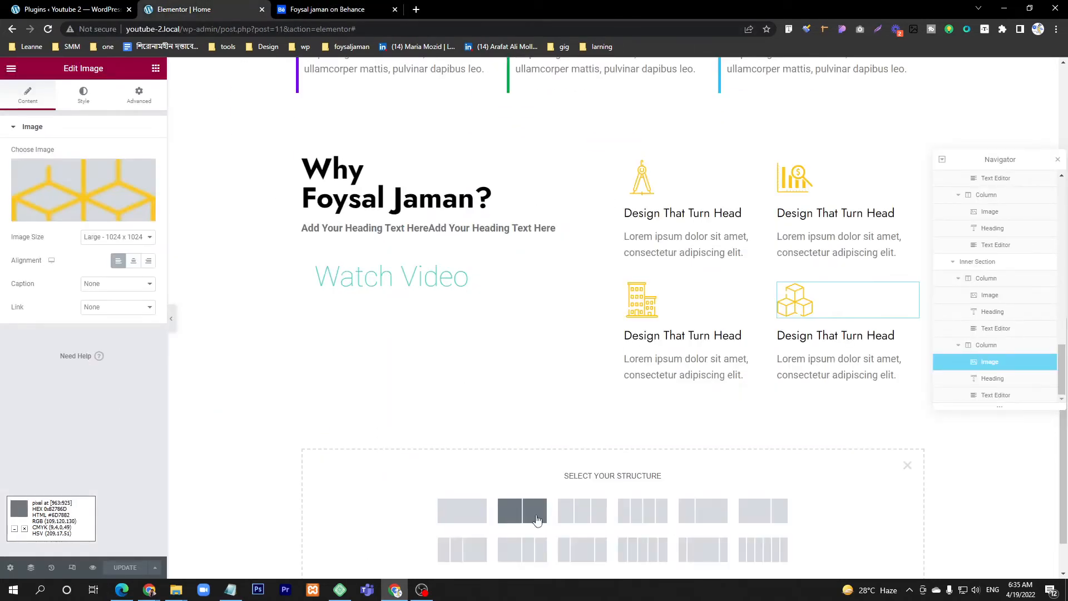
click(454, 511)
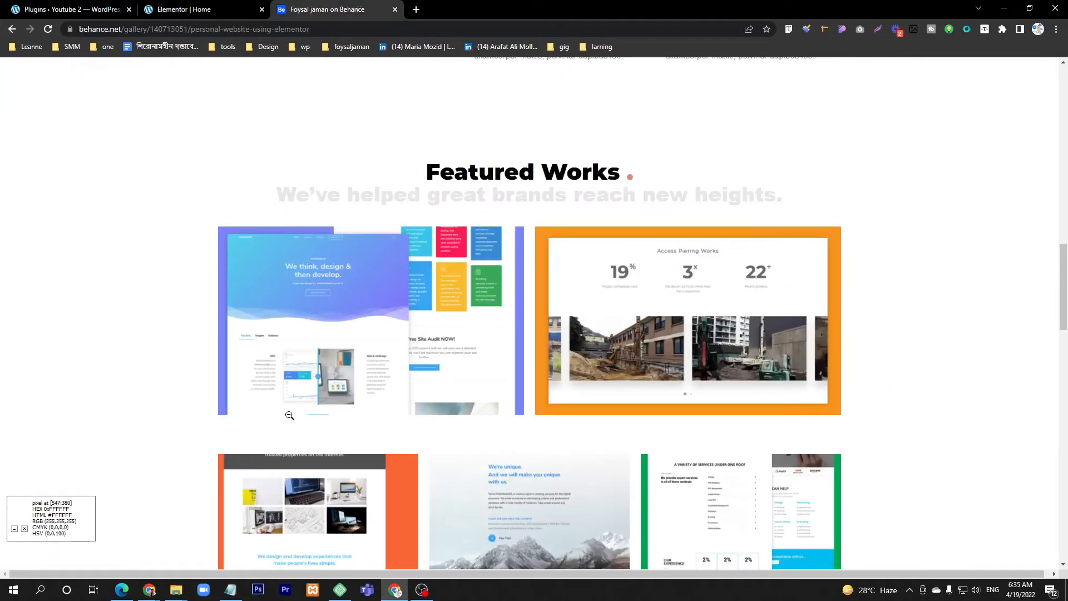
Step: Place a Heading widget in the new single-column section, consulting the Behance design's Featured Works title
click(334, 9)
click(197, 10)
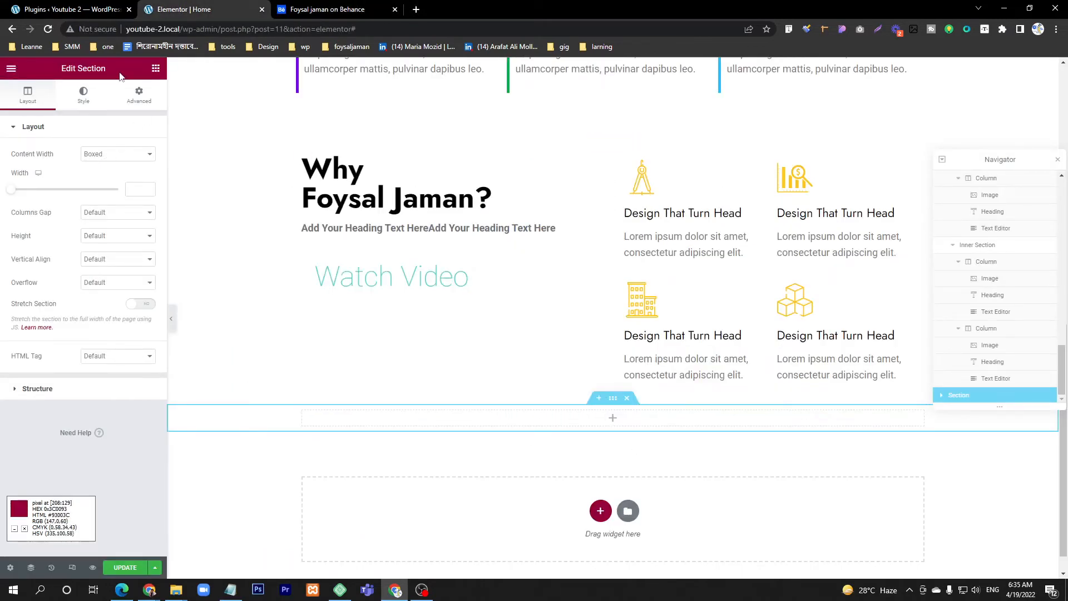
click(156, 67)
drag(123, 211, 631, 421)
click(367, 4)
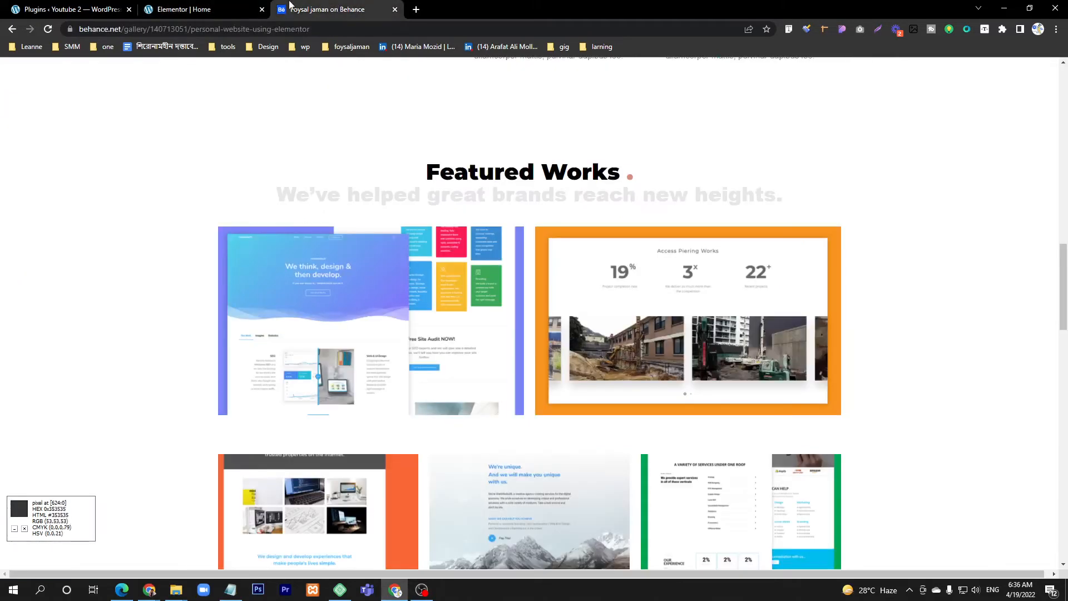
click(167, 8)
Step: Replace the new heading's placeholder title with "Freatues Works"
triple_click(86, 179)
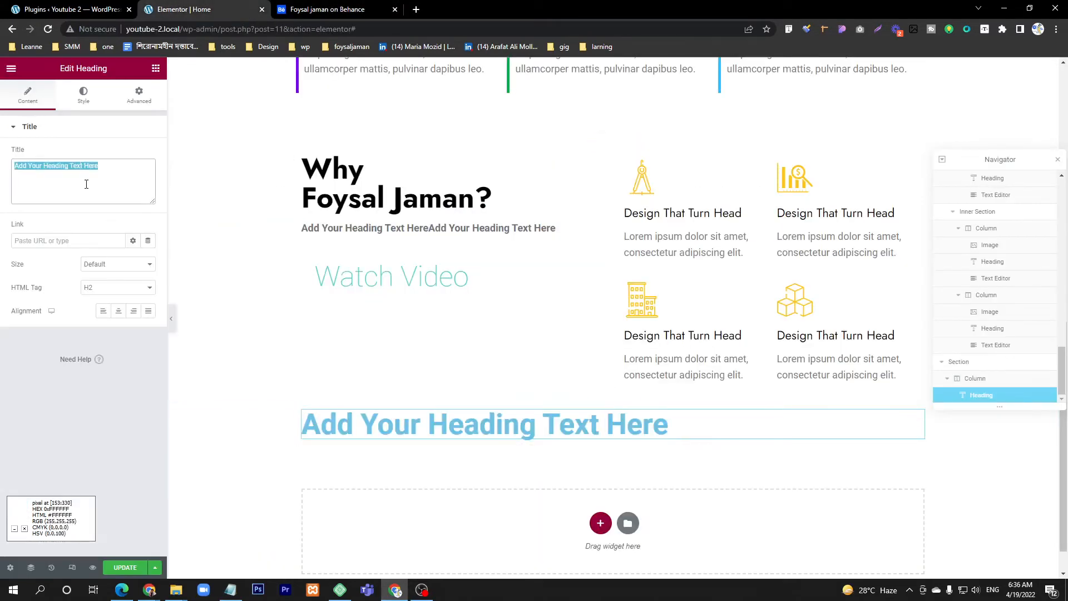
text(Grea)
key(BackSpace)
key(BackSpace)
key(BackSpace)
key(BackSpace)
text(Fre)
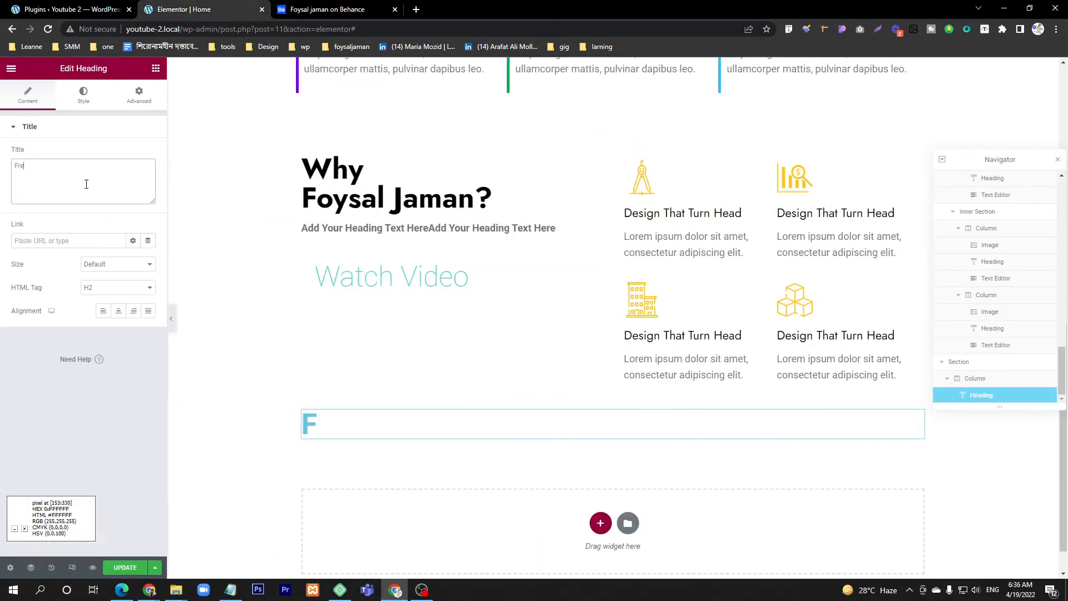
text(atues)
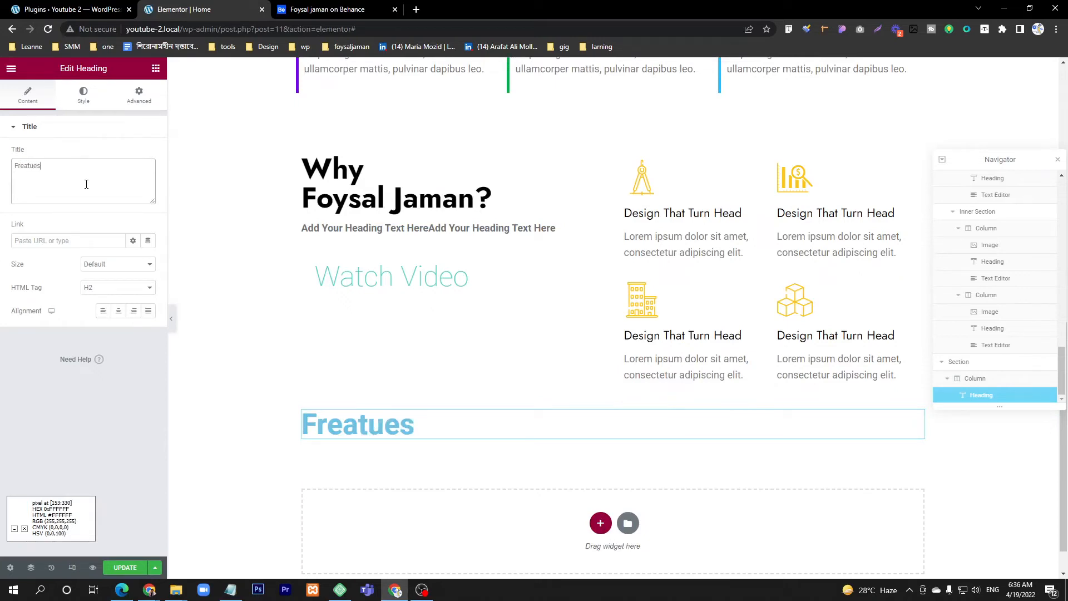
click(328, 9)
click(201, 10)
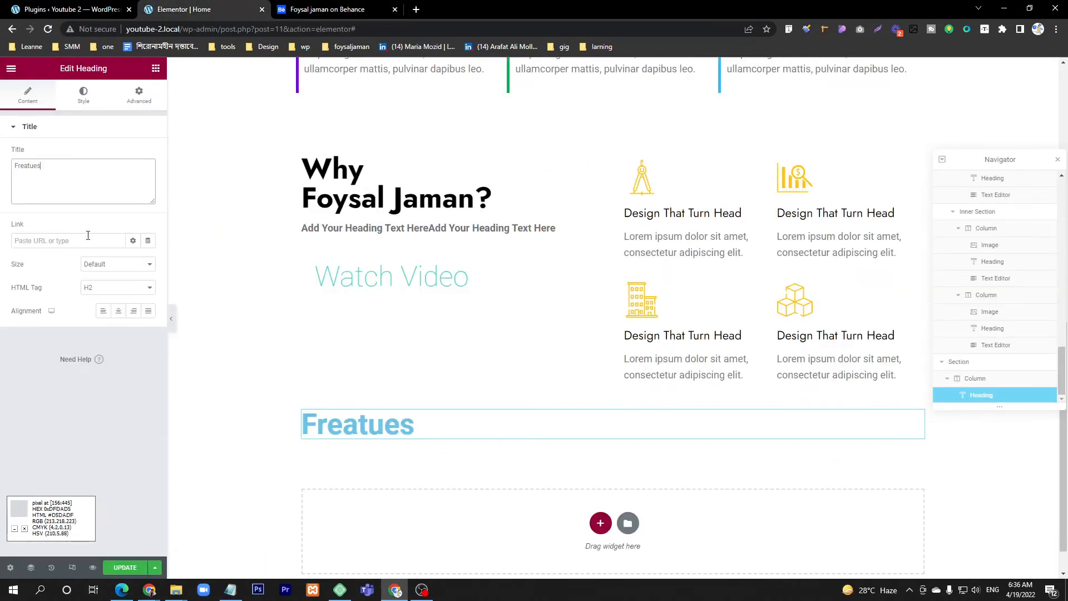
text(W)
text(ord)
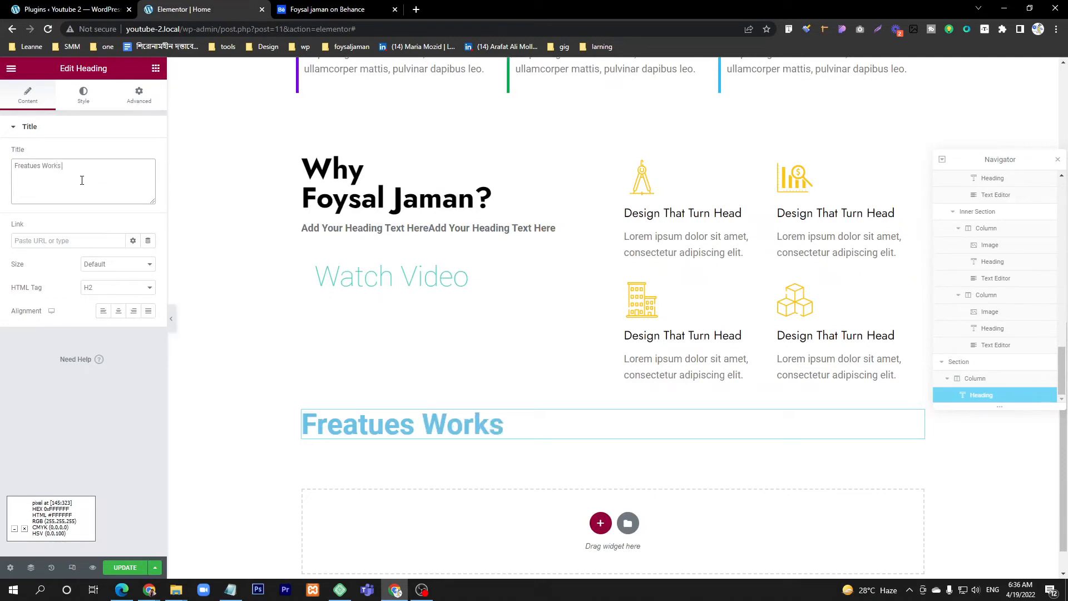
Step: Add a red full stop to the heading title by wrapping it in <span style="color: red;"> . </span>, as in the Behance design
click(328, 9)
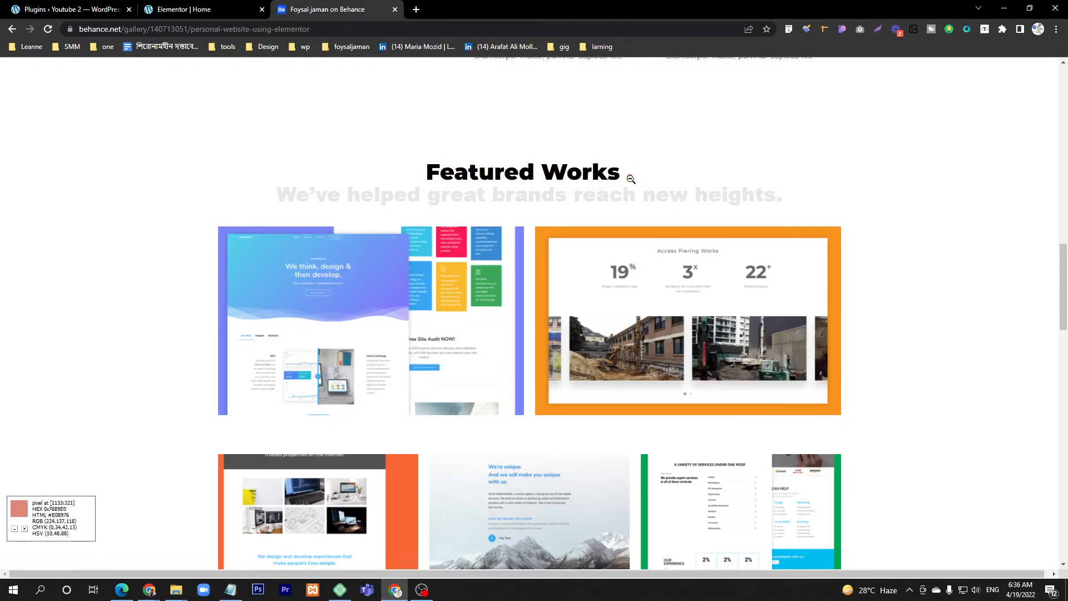
click(184, 4)
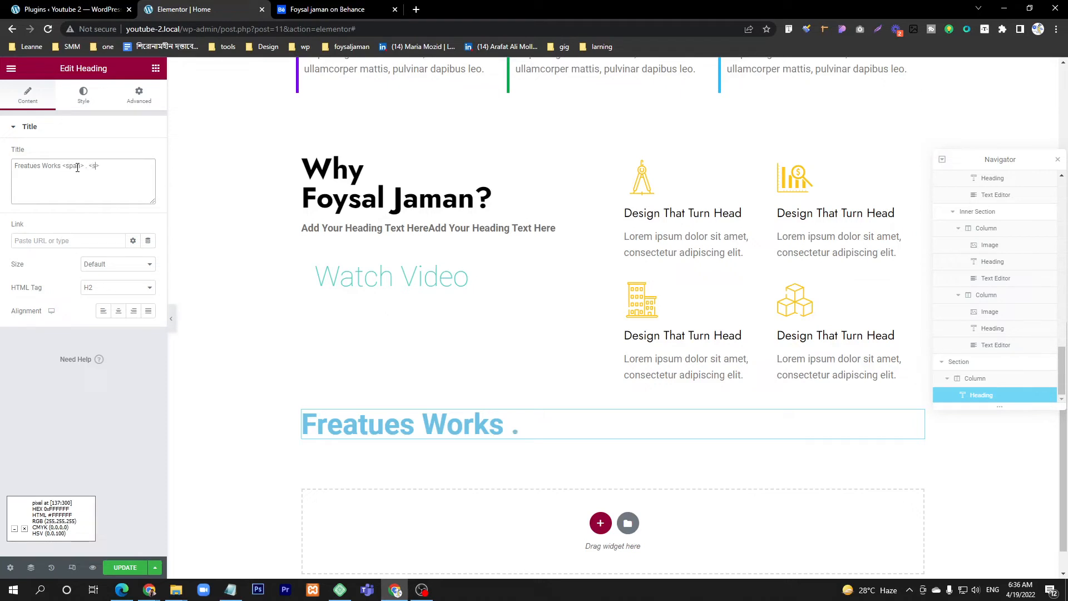
key(BackSpace)
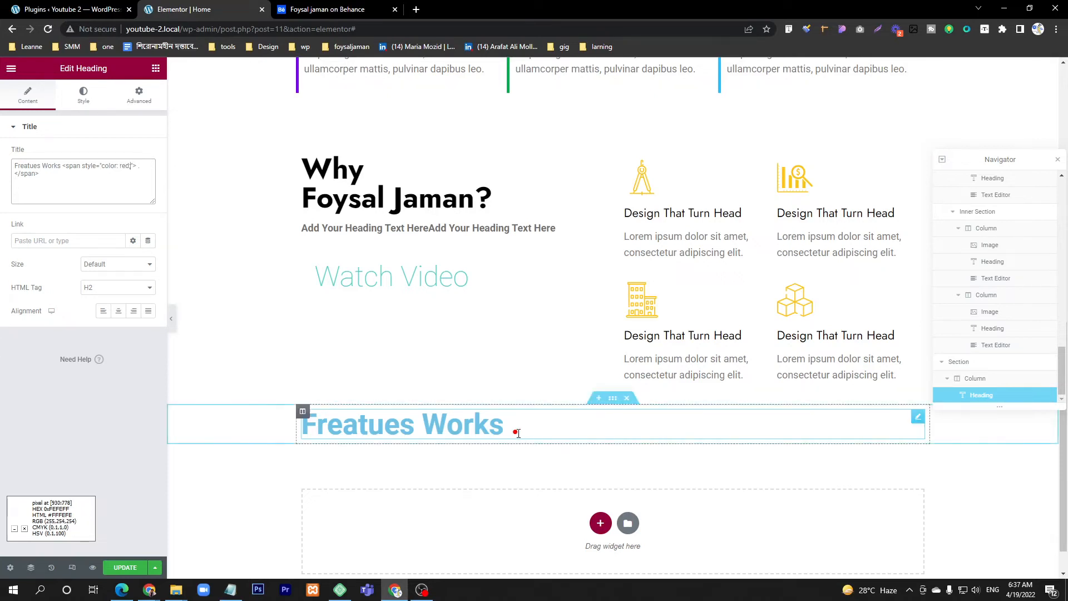
text(;)
key(ctrl+a)
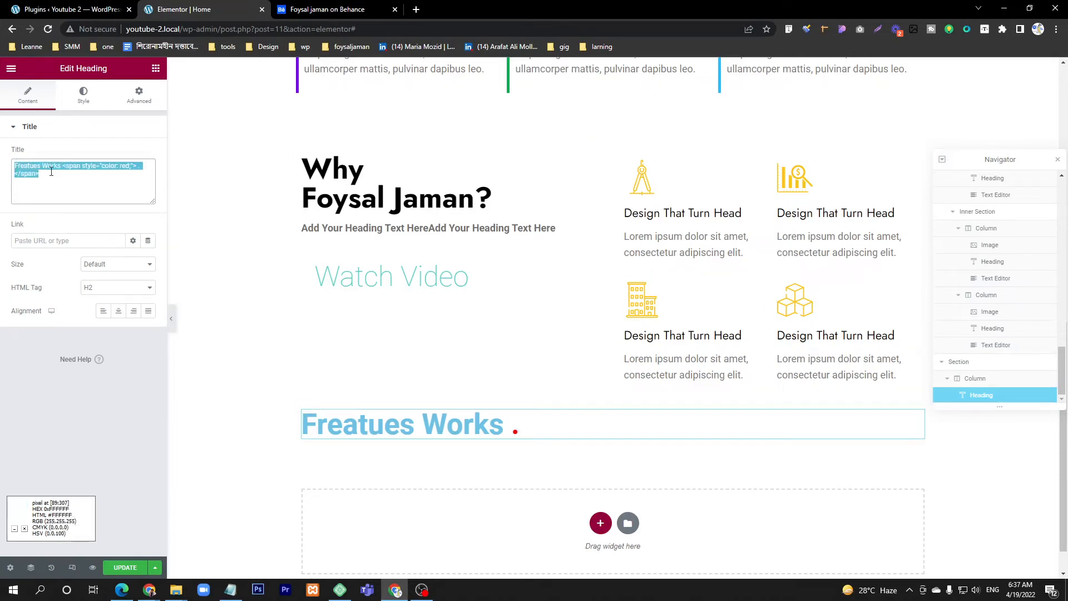
click(51, 172)
key(ctrl+a)
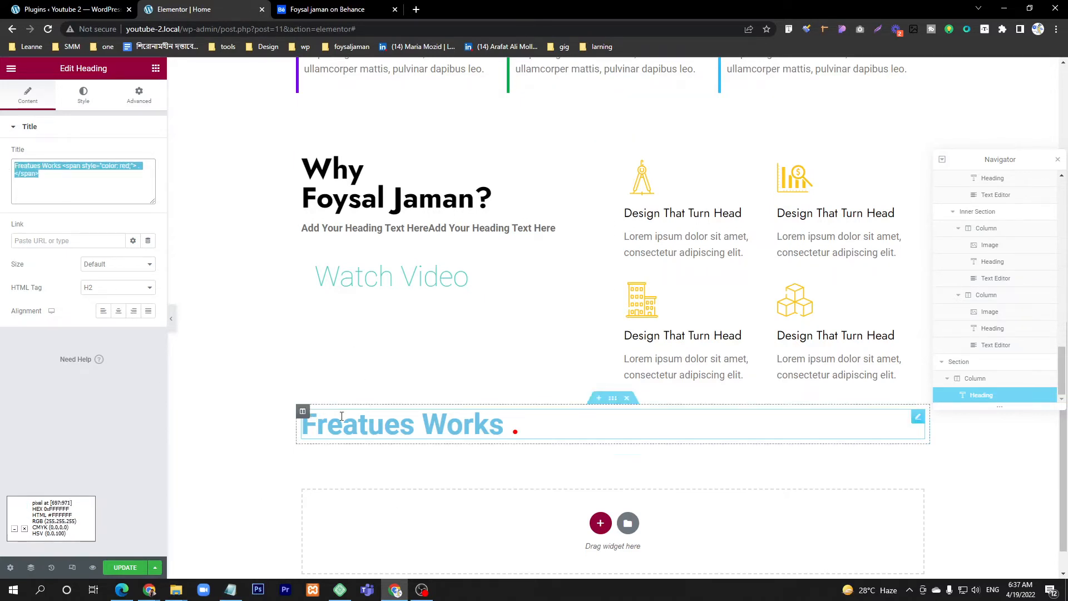
Step: Set the "Freatues Works" heading's text color to black (#000000), matching the Behance design
click(310, 11)
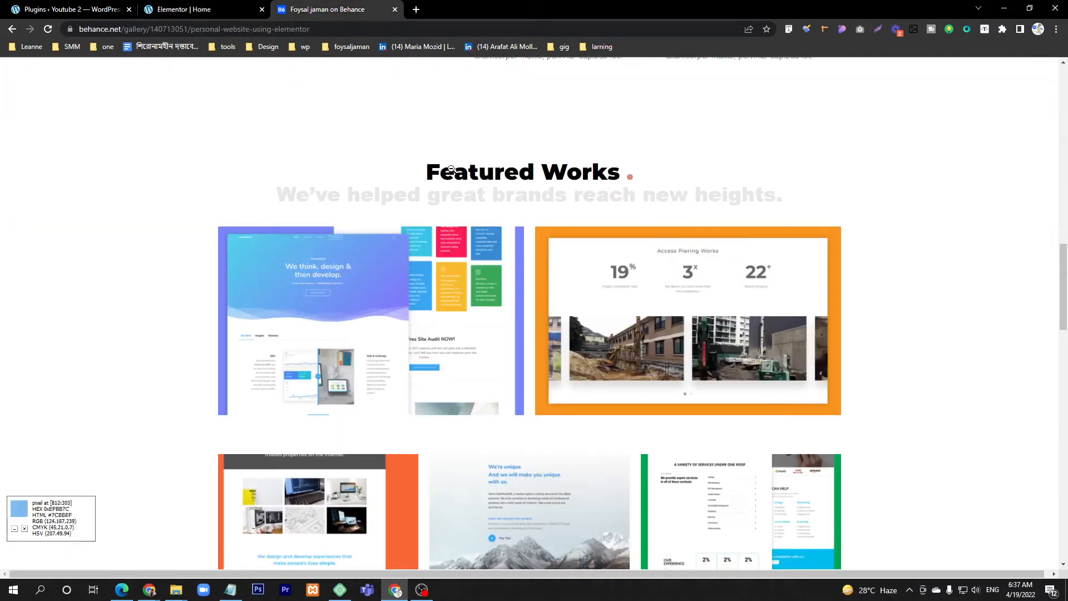
click(183, 9)
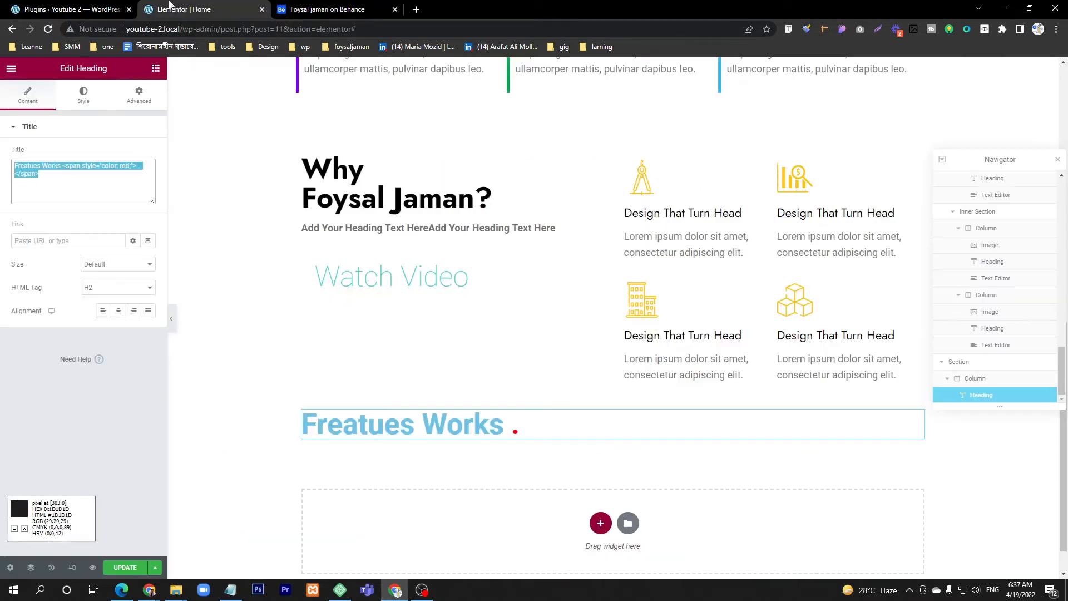
click(83, 93)
click(148, 155)
drag(138, 219, 3, 299)
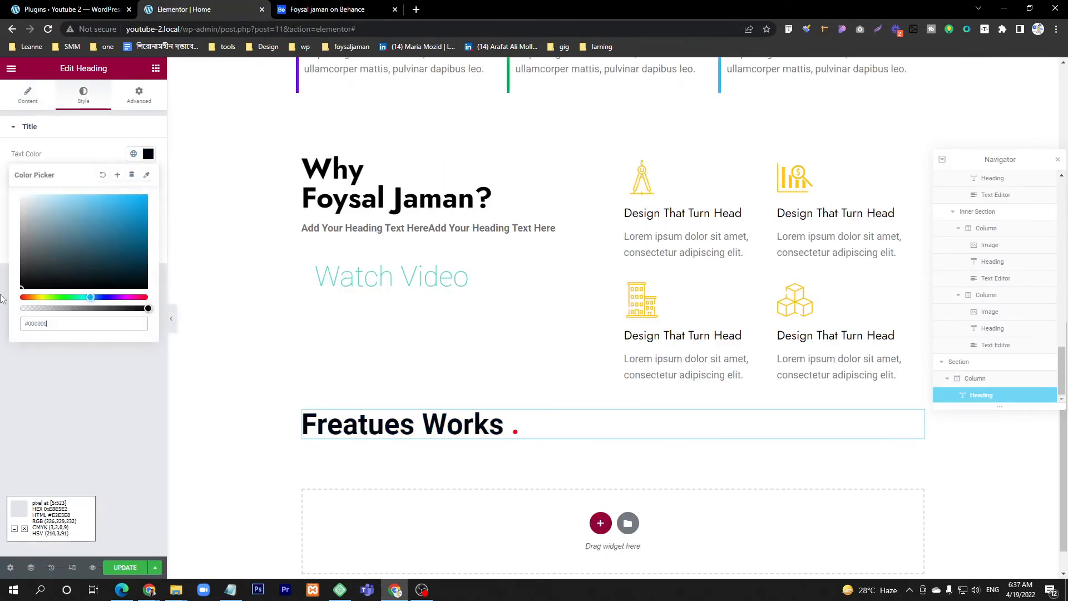
click(65, 399)
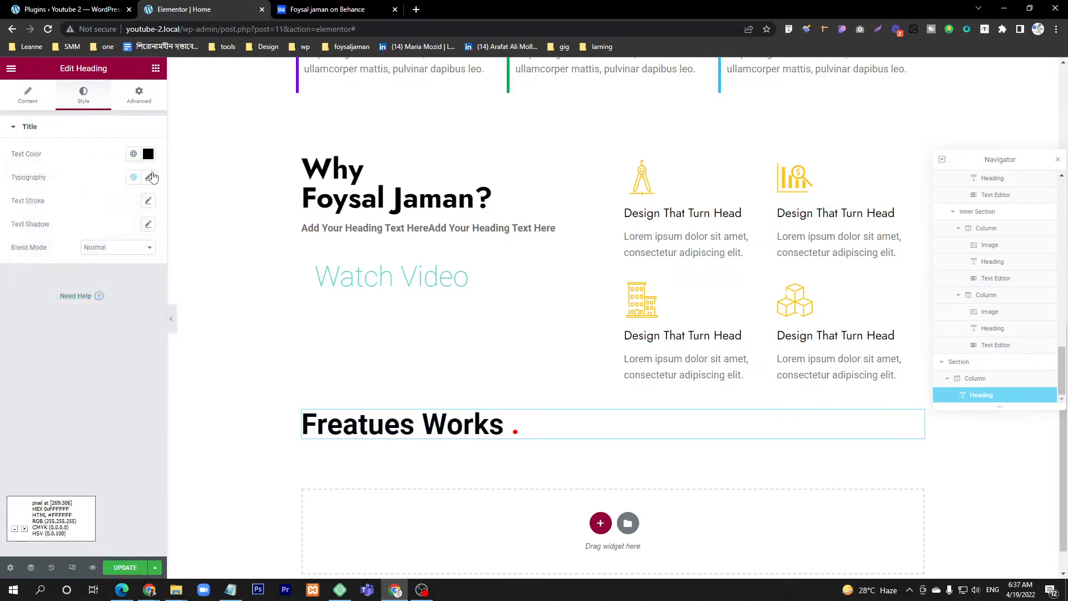
Step: Set the "Freatues Works" heading's typography to the Jost font family with weight 800
click(148, 177)
click(103, 230)
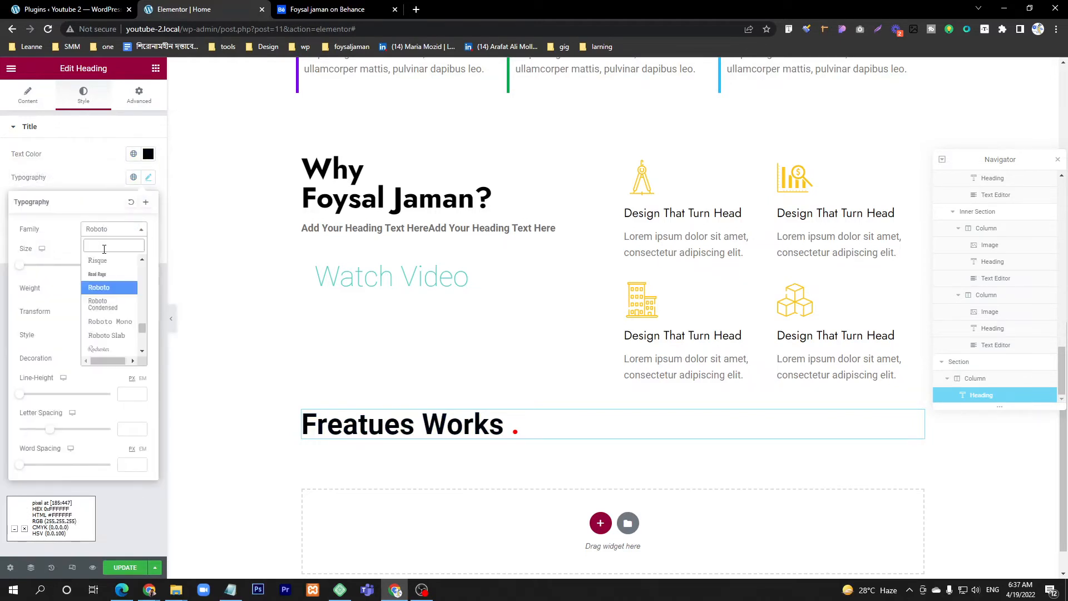
text(jost)
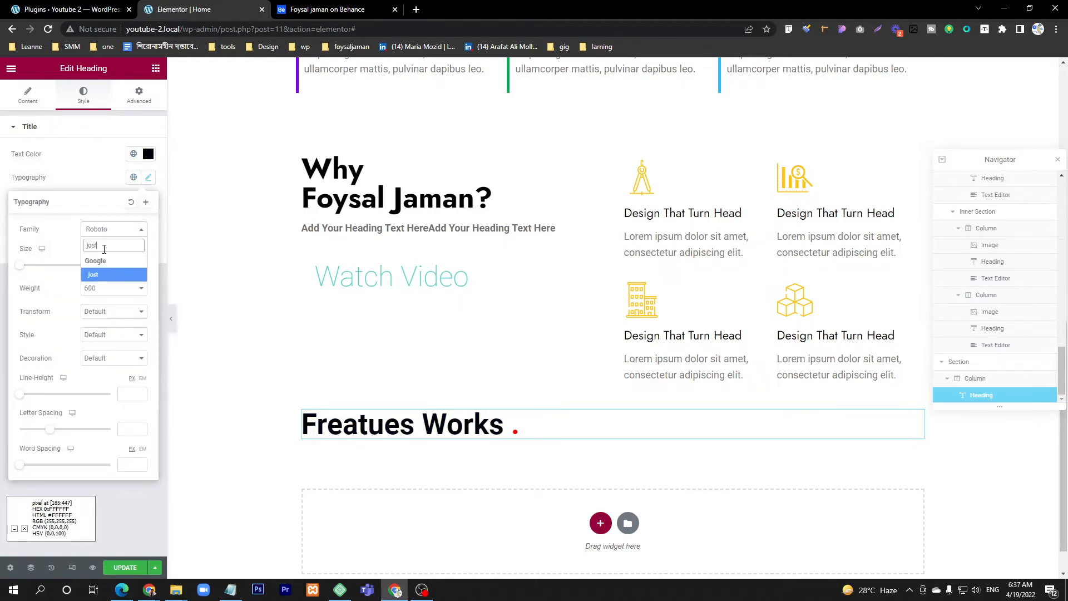
click(103, 274)
click(106, 289)
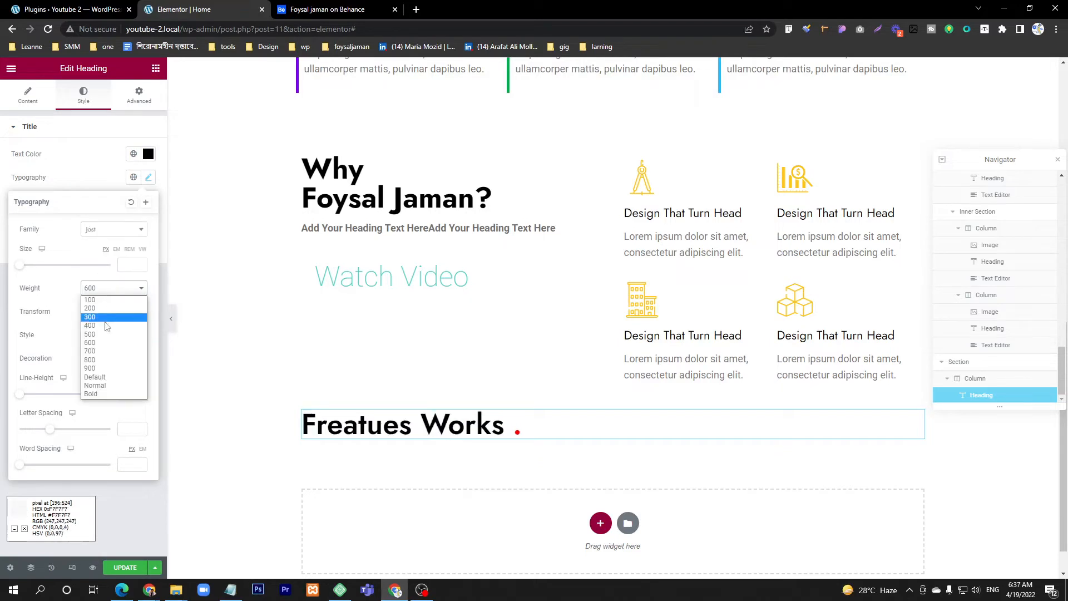
click(102, 361)
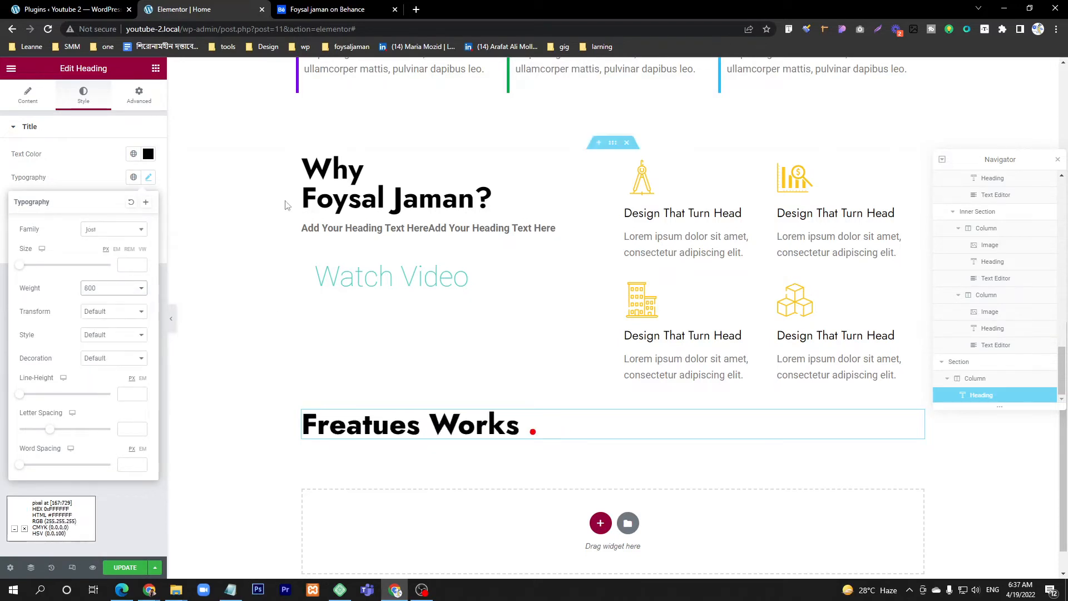
Step: Center-align the "Freatues Works" heading
click(78, 167)
click(28, 95)
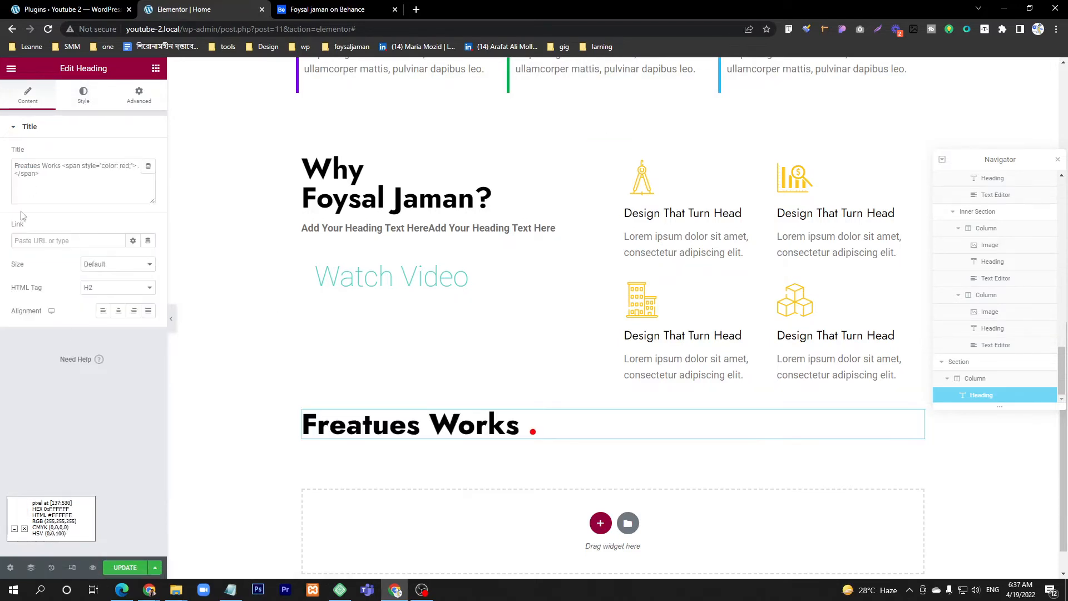
click(118, 311)
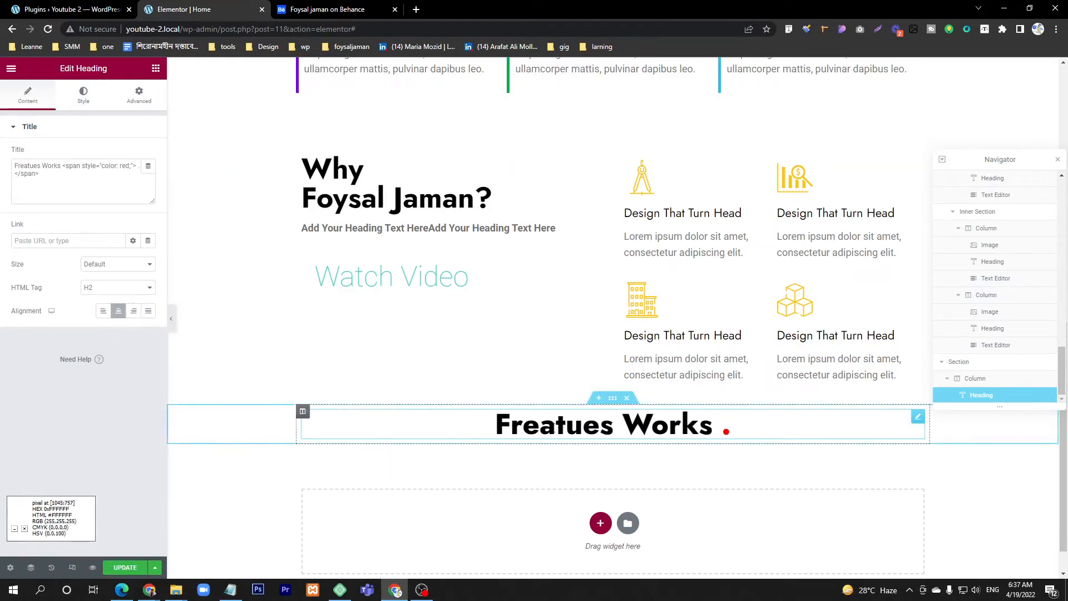
Step: Unlink the heading section's margin values and set its top margin to 100 px
click(614, 399)
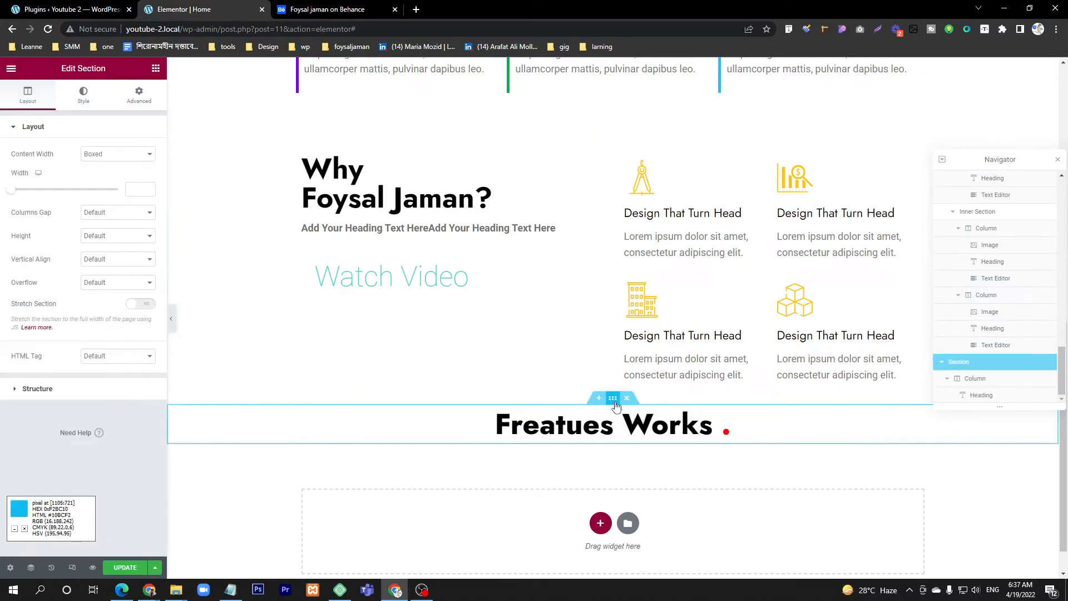
click(144, 96)
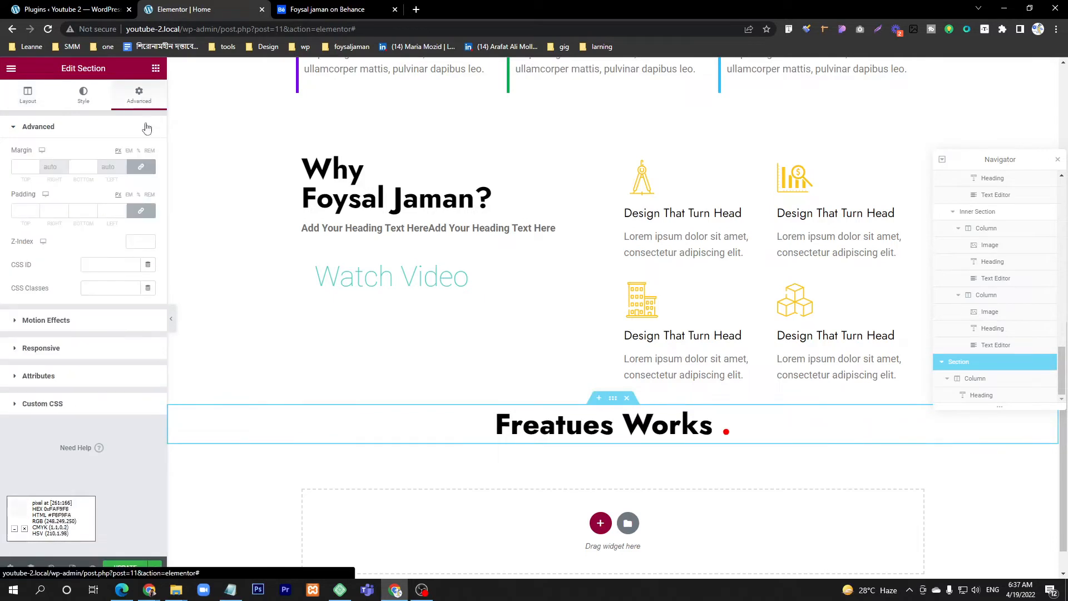
click(141, 166)
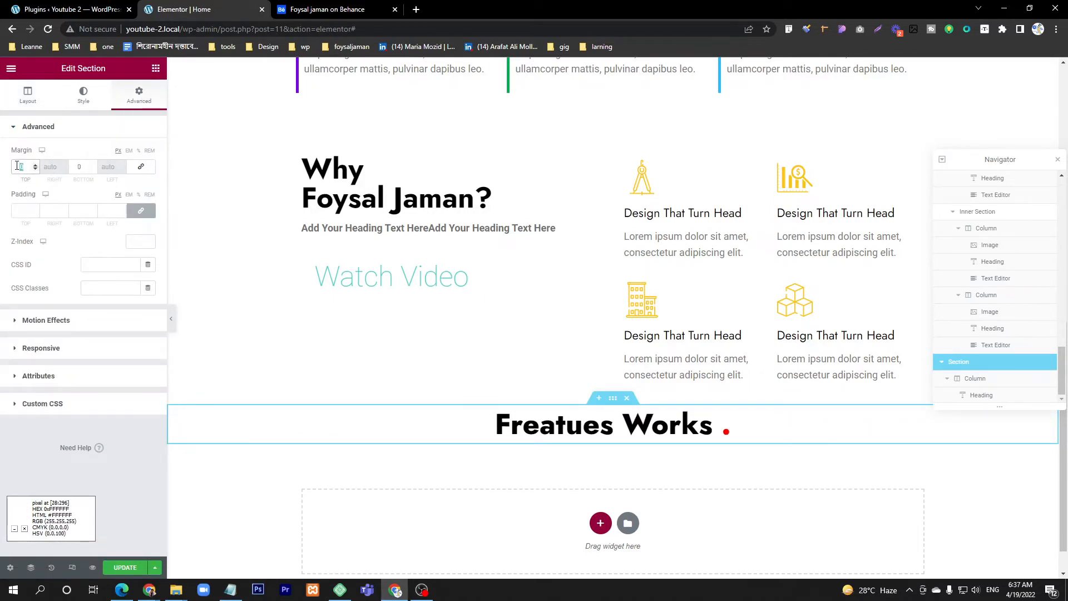
text(100)
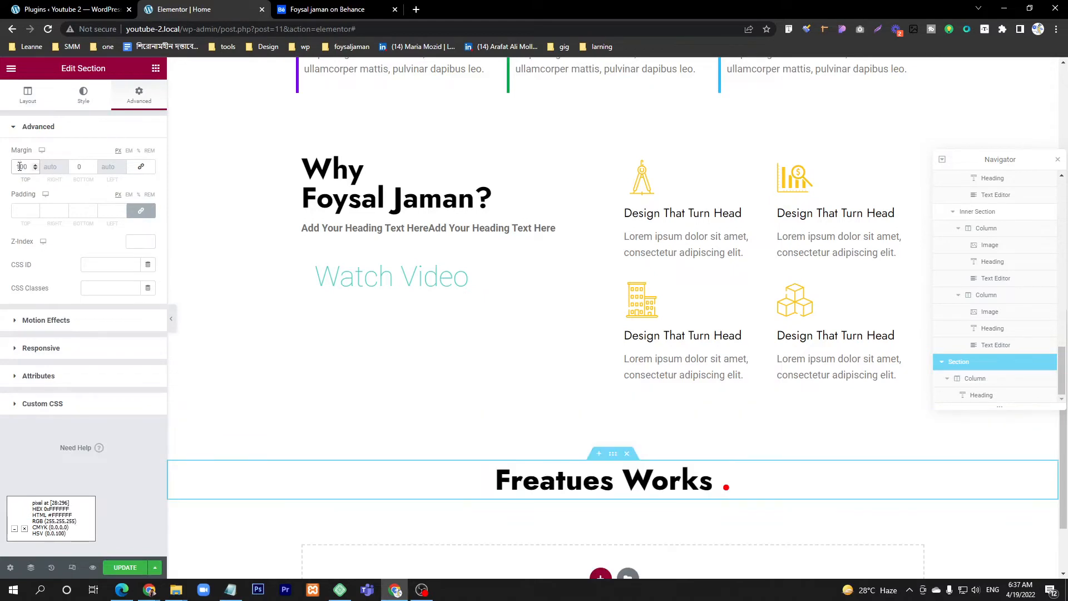
scroll(603, 359, down, 2)
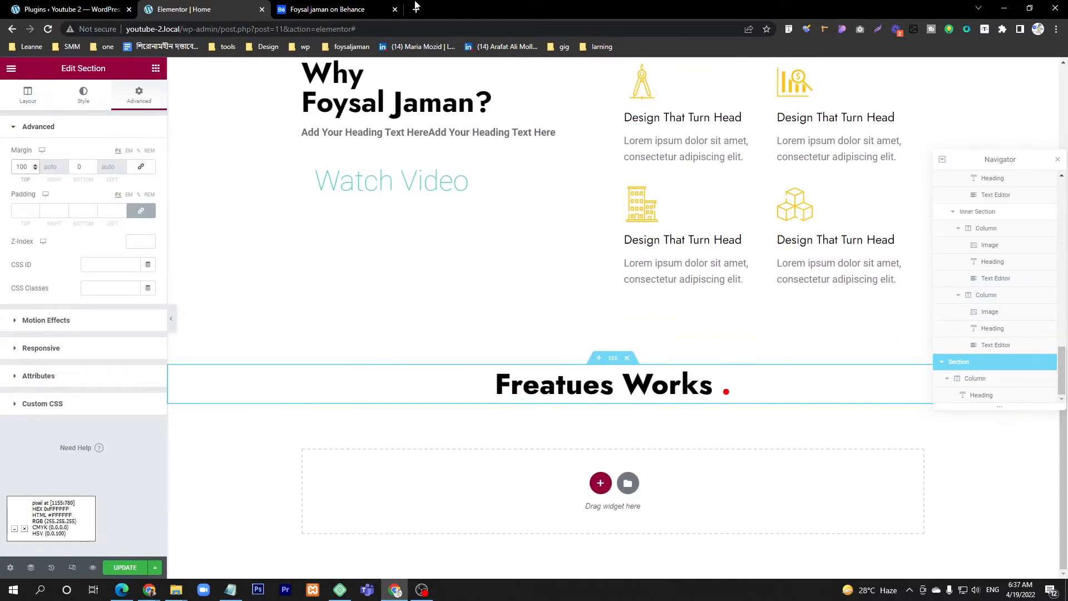
Step: Add a second Heading widget directly below the "Freatues Works" heading, following the Behance design
click(332, 9)
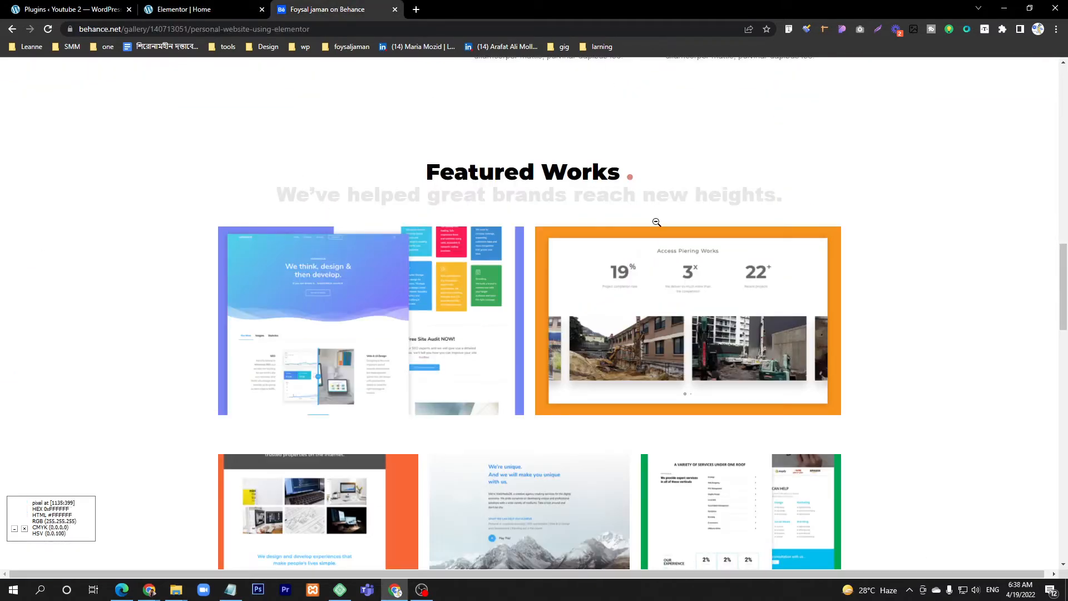
click(178, 9)
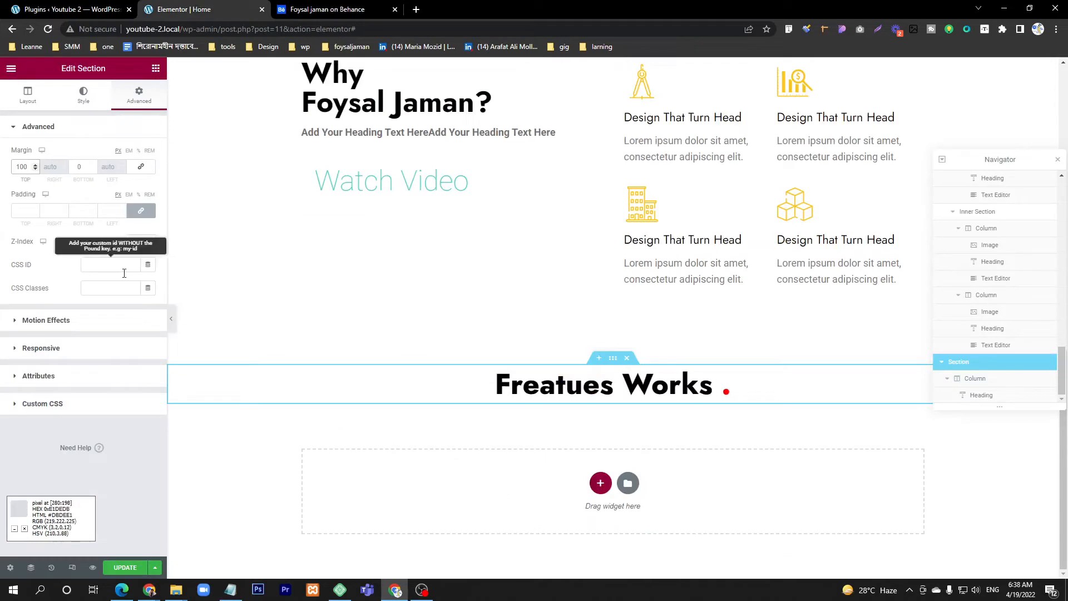
click(156, 68)
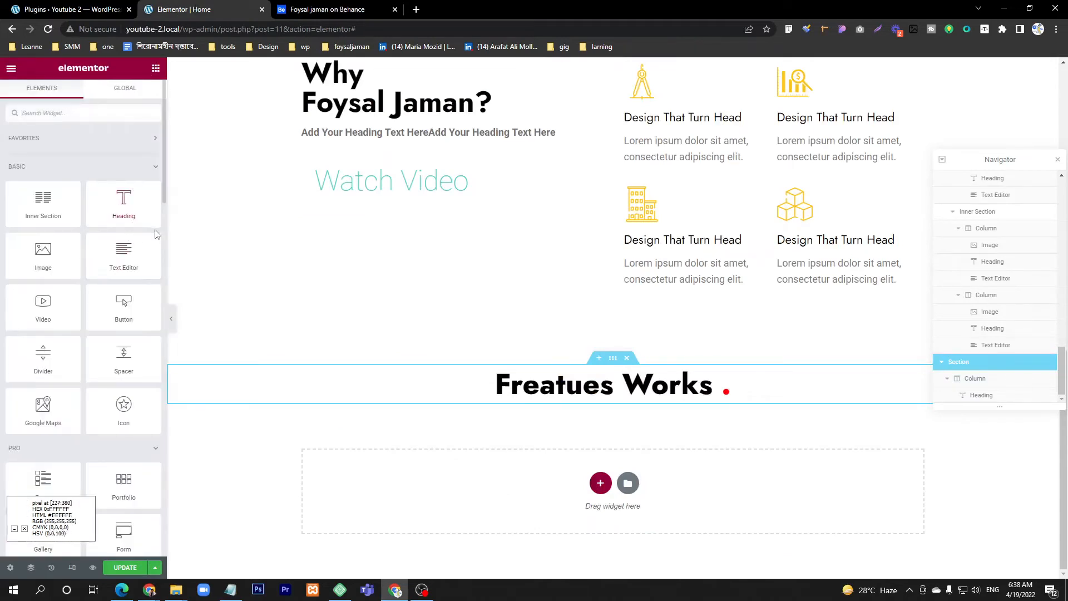
drag(118, 205, 629, 396)
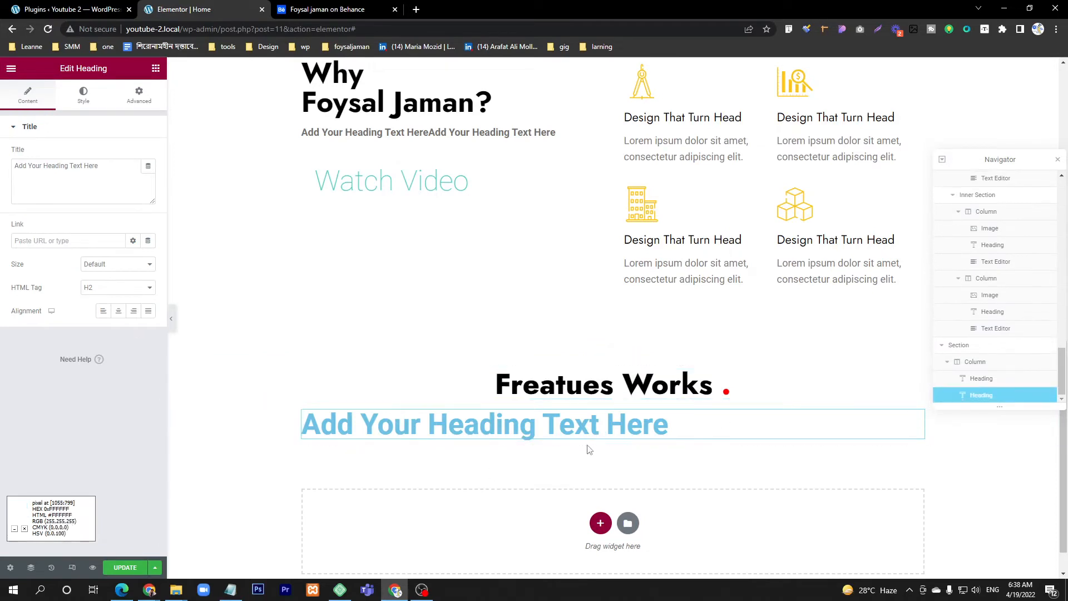
Step: Set the new heading's title to "We've helped great brands reach new heights." and center-align it
click(69, 199)
key(ctrl+a)
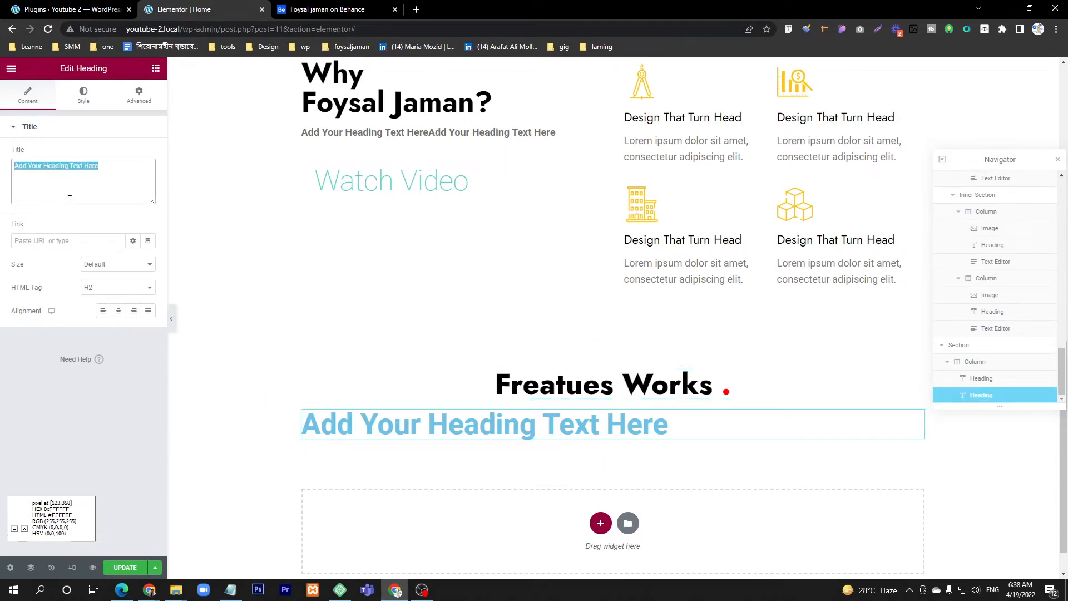
click(312, 9)
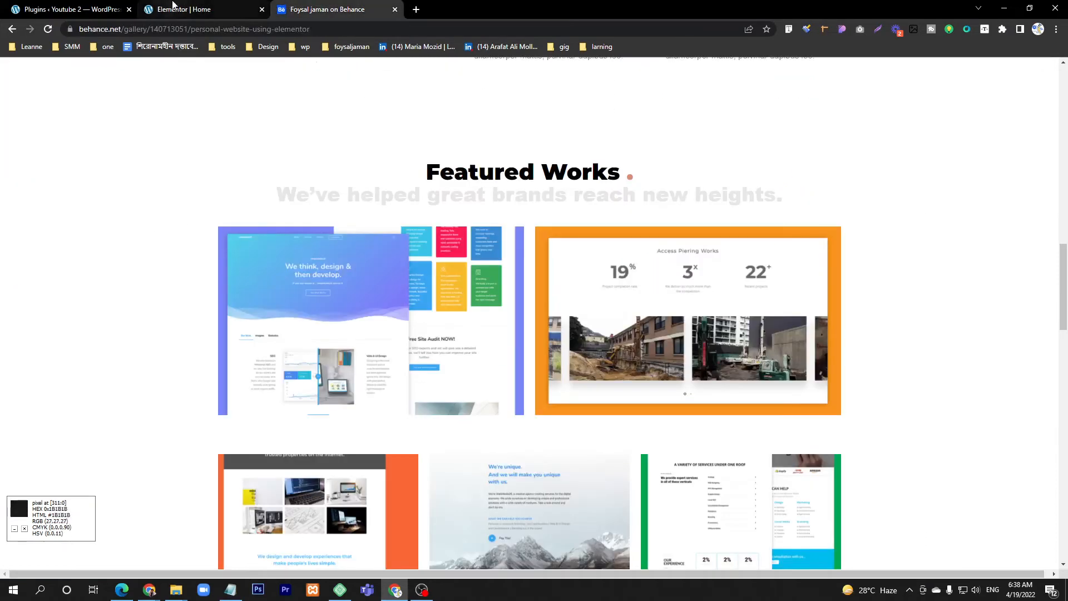
click(223, 10)
double_click(93, 185)
key(ctrl+a)
text(We've helped great brands reach new heights.)
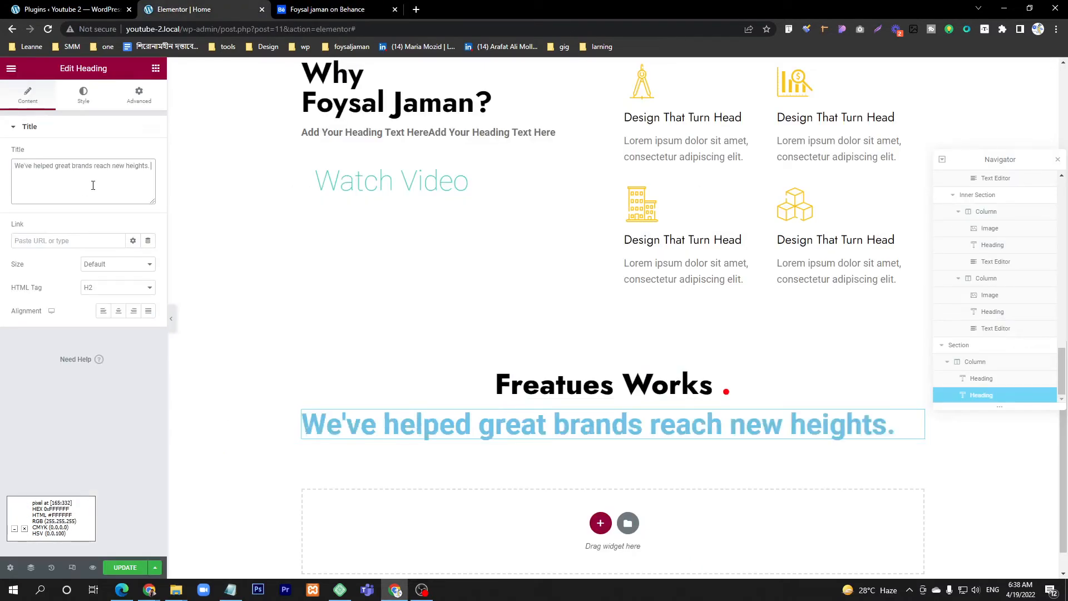
click(119, 313)
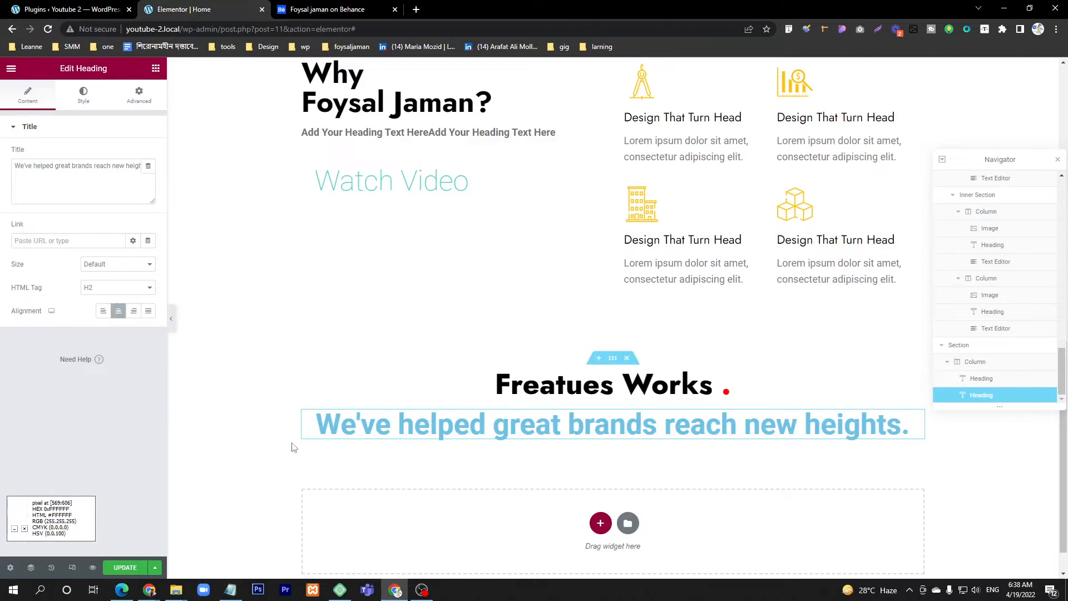
Step: Set the "We've helped great brands" heading's text color to light grey, matching the Behance design, and close the WordPress Plugins browser tab
click(84, 98)
click(144, 146)
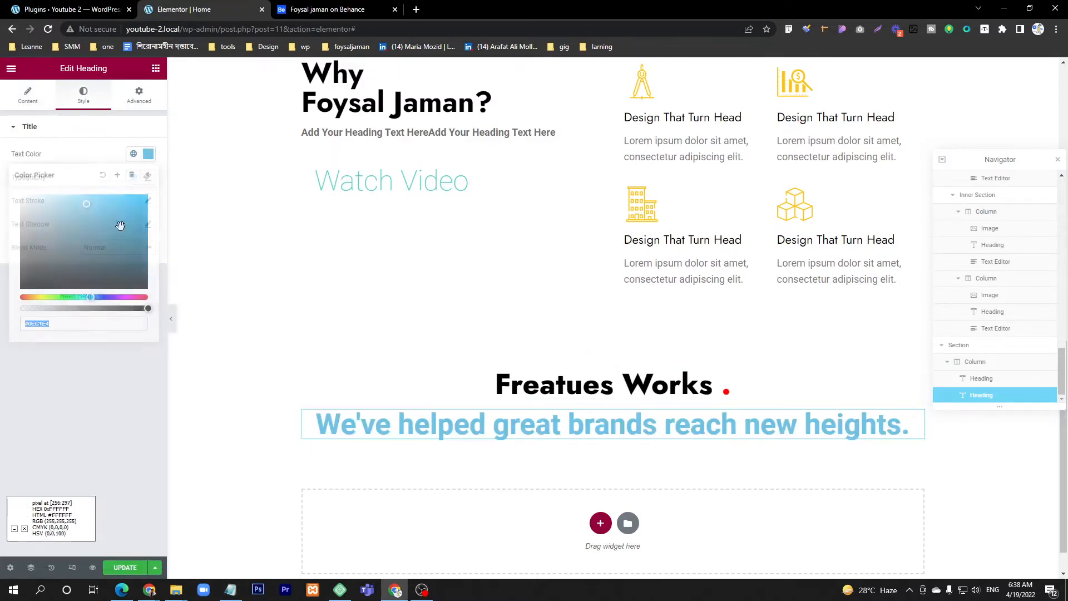
click(45, 222)
click(342, 7)
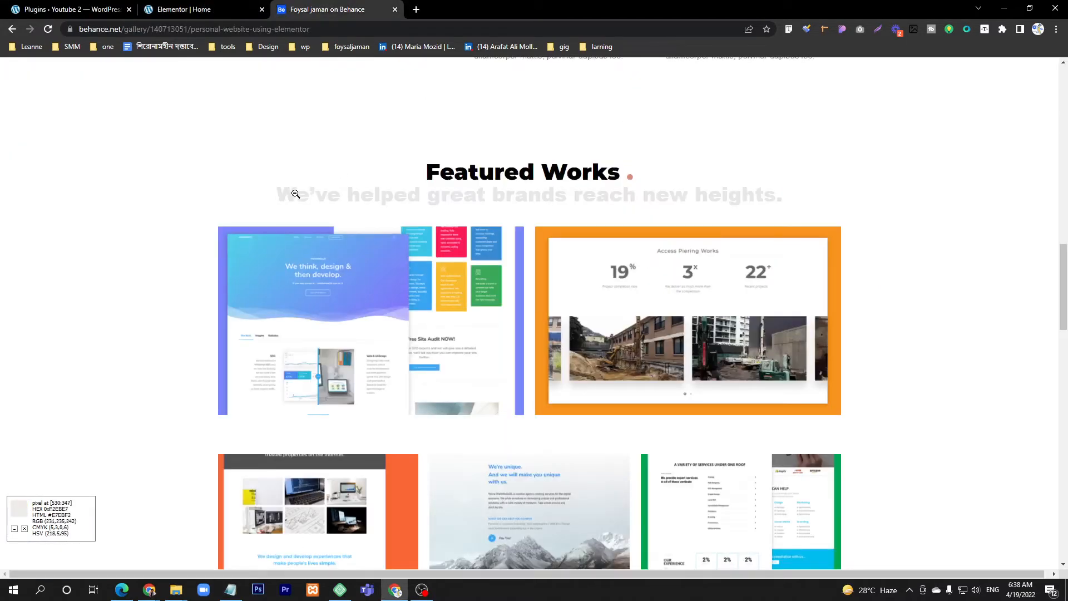
click(106, 6)
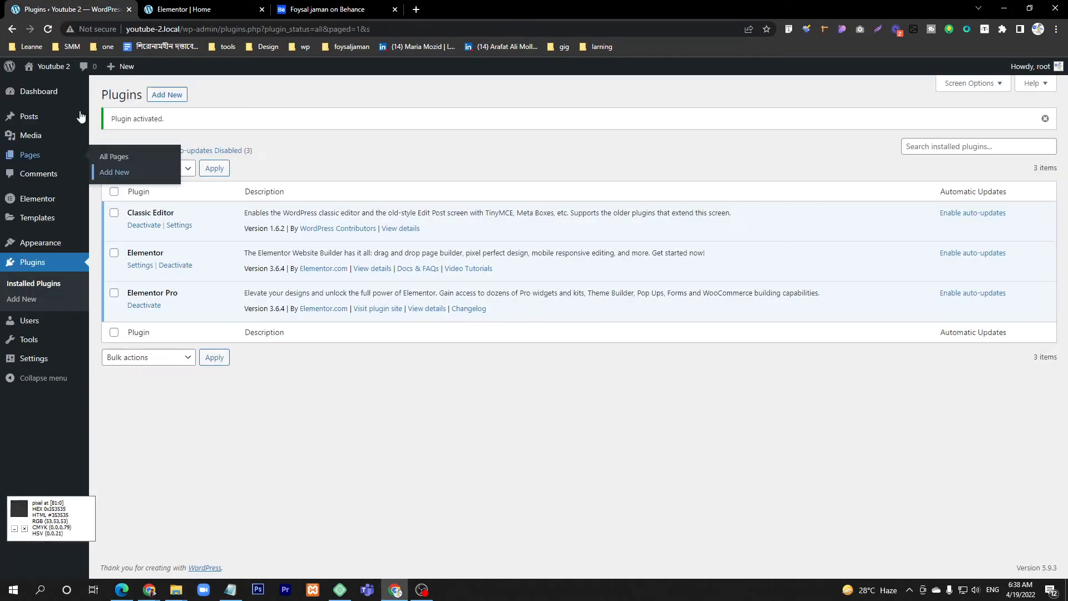
click(147, 7)
click(106, 5)
key(ctrl+w)
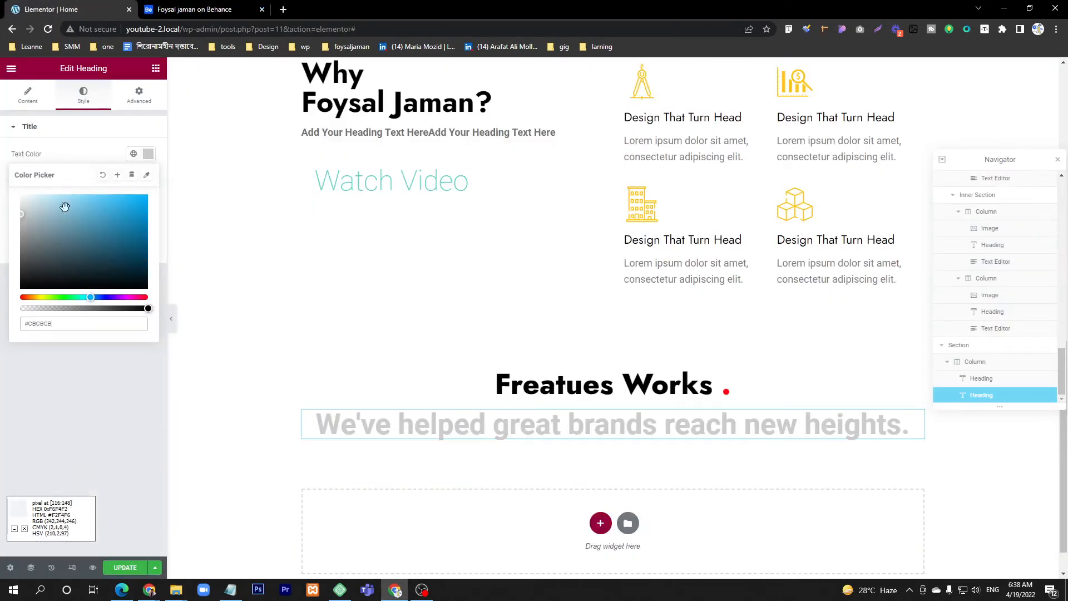
click(52, 361)
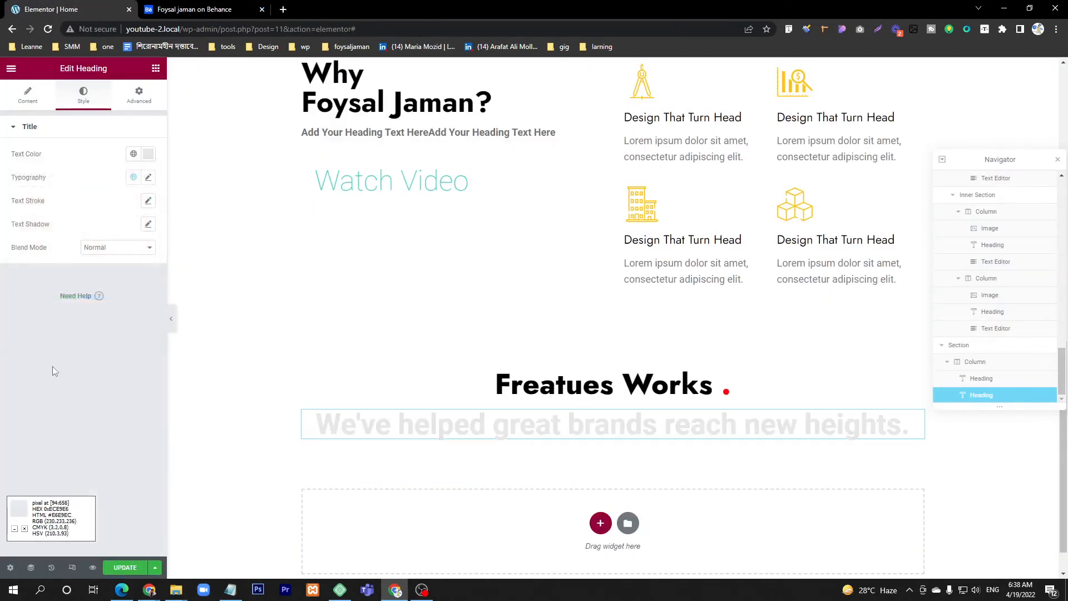
click(195, 9)
click(29, 5)
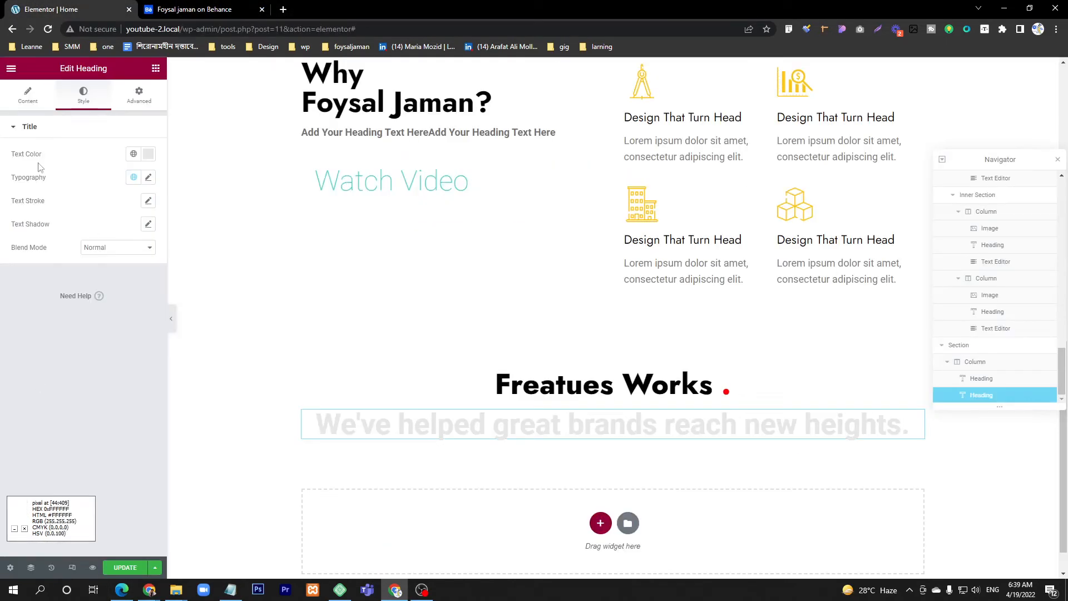
Step: Set the "We've helped great brands" heading's typography to the Jost font family at 30 px
click(148, 177)
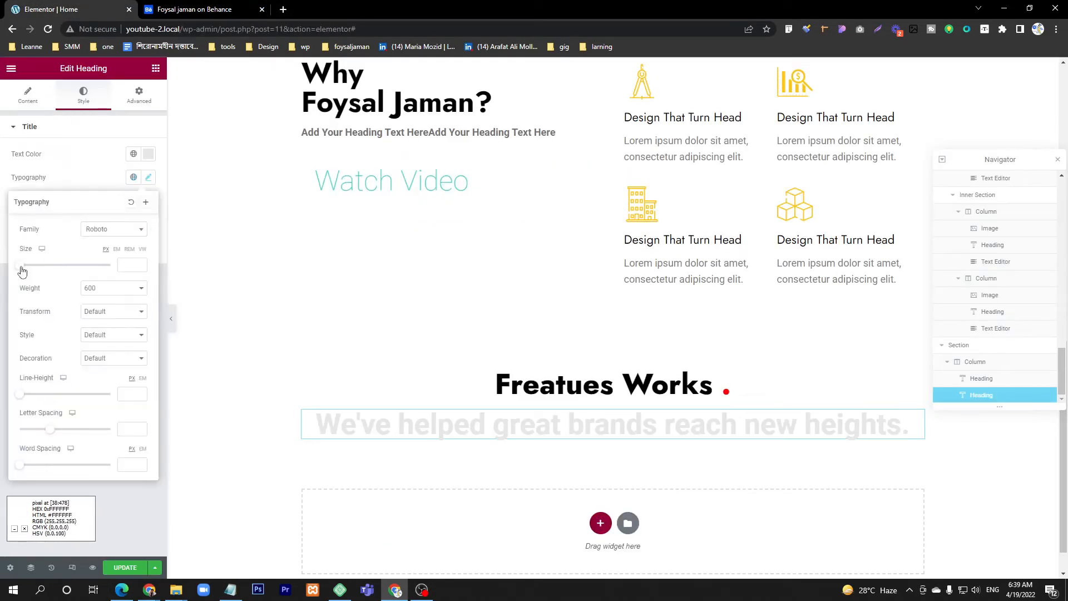
drag(21, 271, 37, 271)
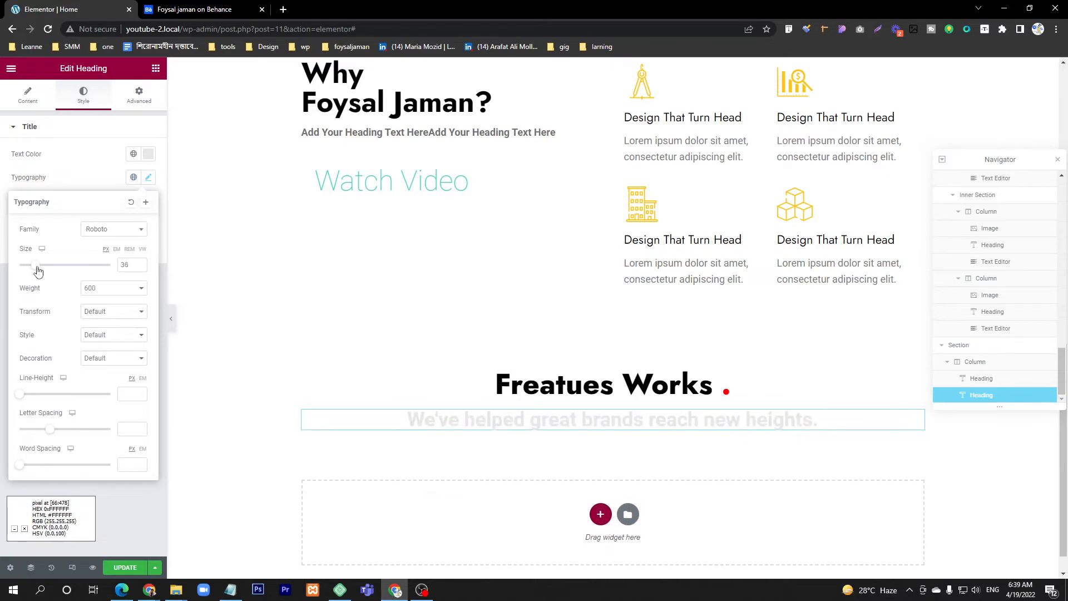
text(30)
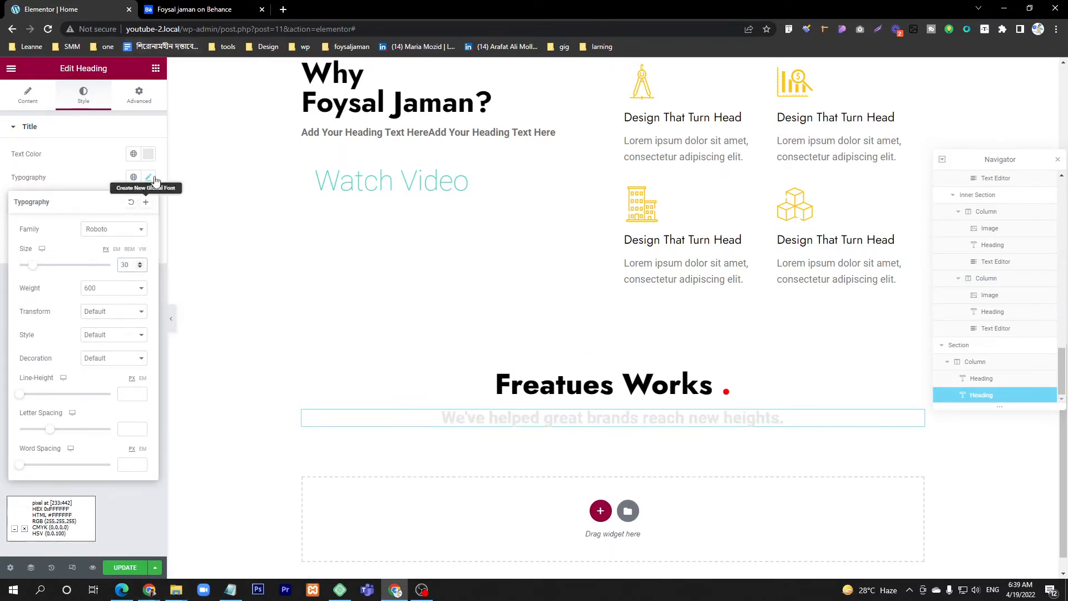
click(106, 234)
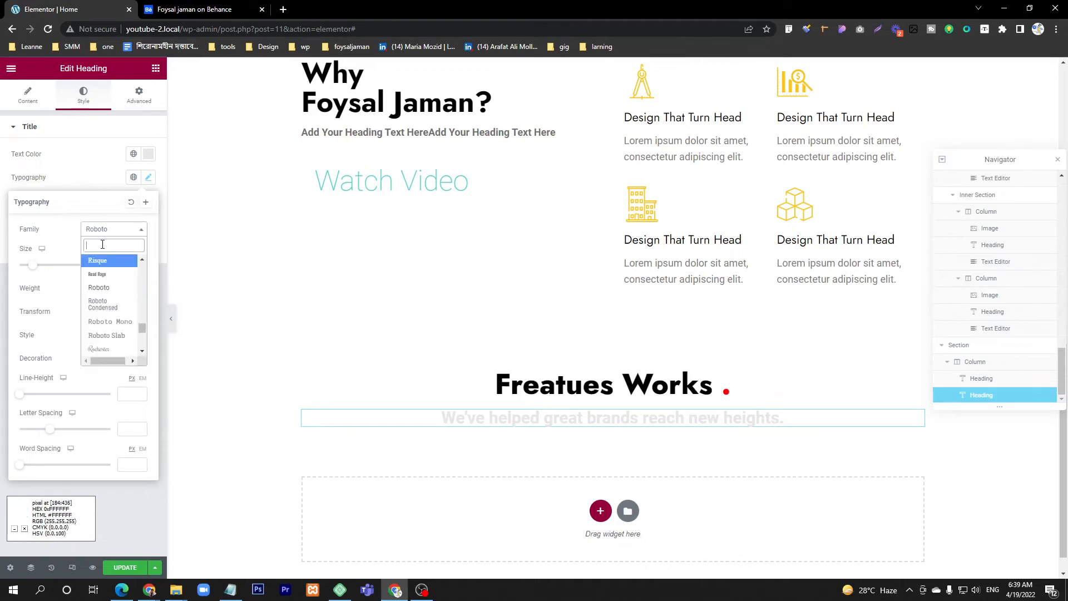
text(jis)
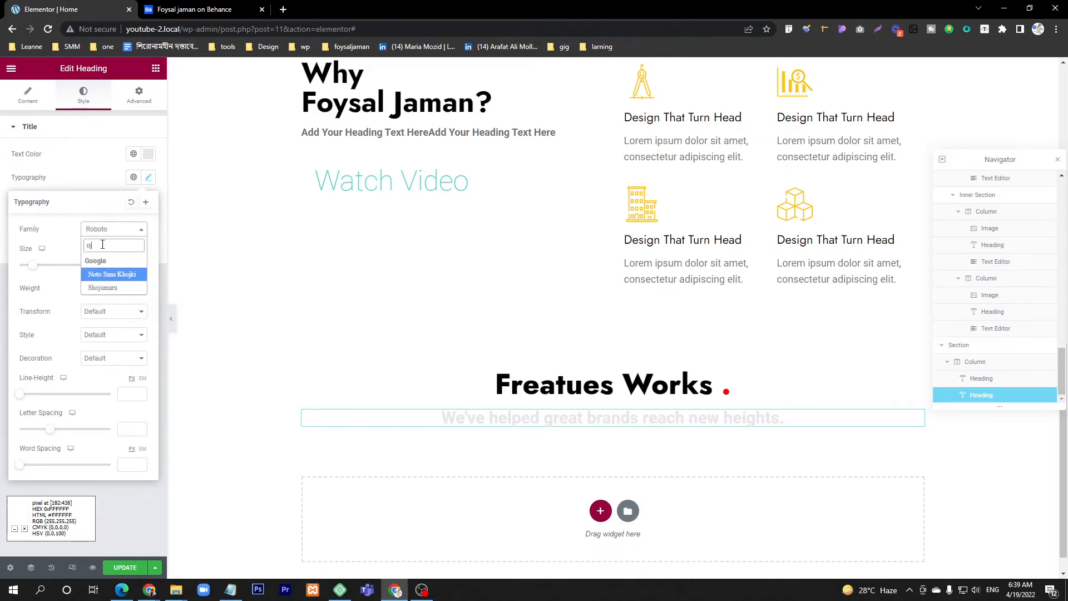
key(BackSpace)
key(BackSpace)
key(BackSpace)
text(jost)
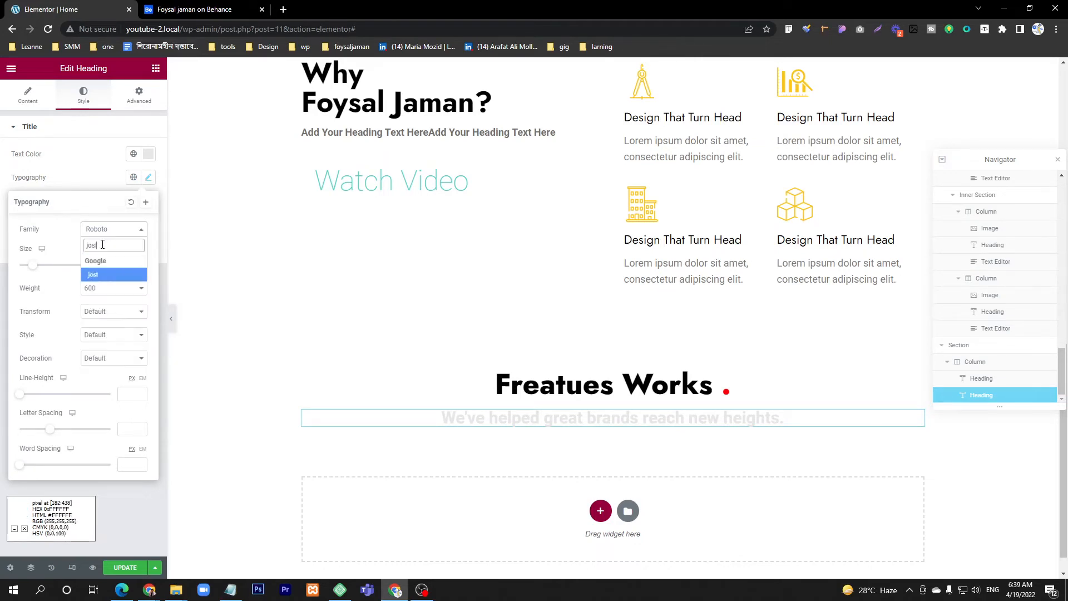
click(98, 276)
Step: Check the Featured Works image layout on Behance and add a section with two equal columns below the headings
click(234, 5)
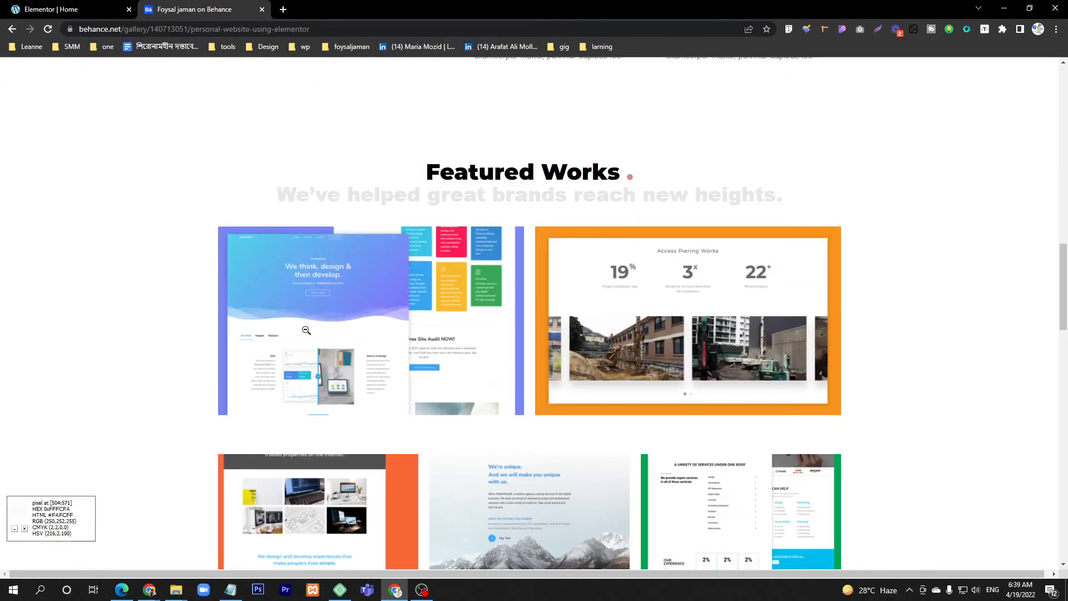
scroll(436, 241, down, 3)
scroll(437, 242, up, 2)
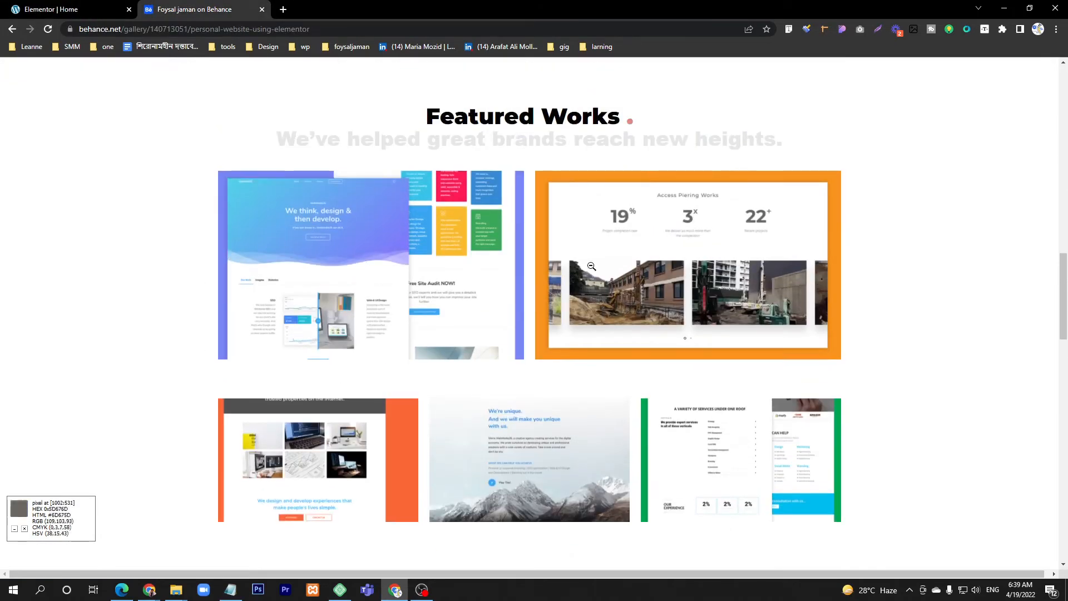
click(66, 9)
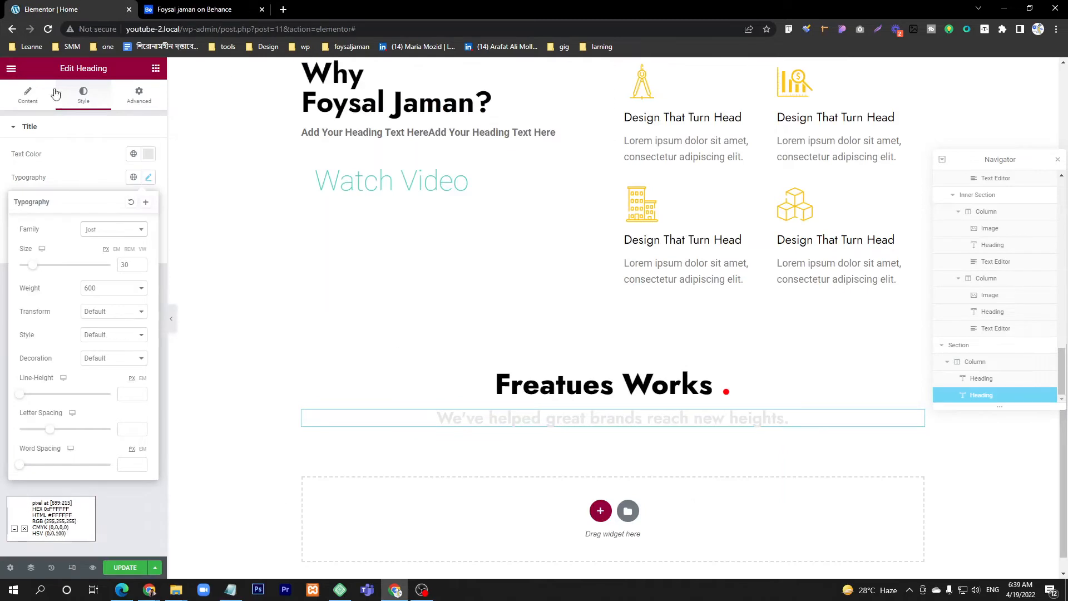
click(600, 511)
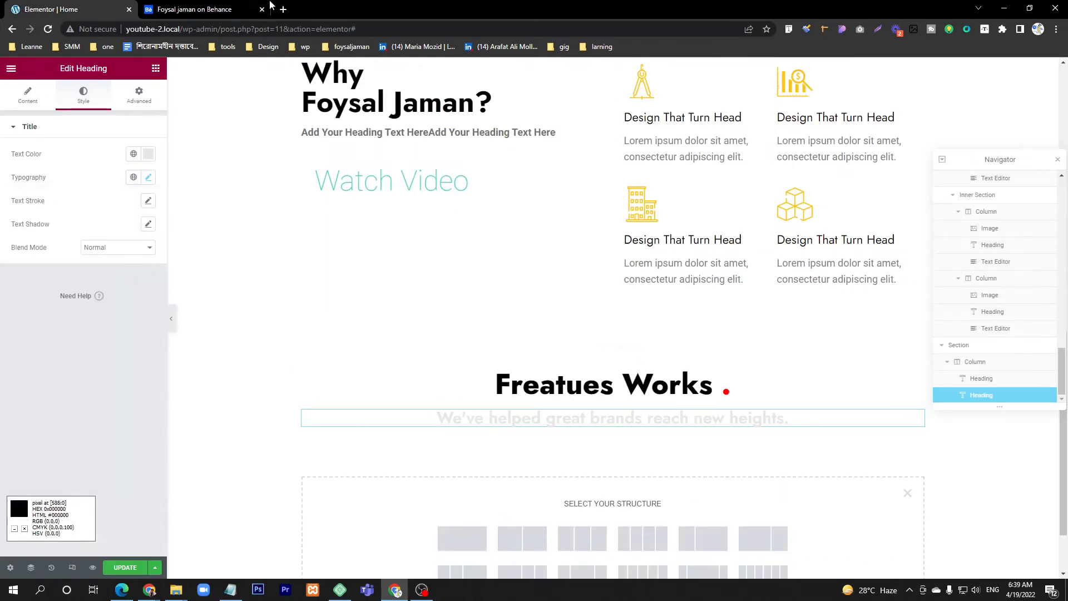
click(269, 6)
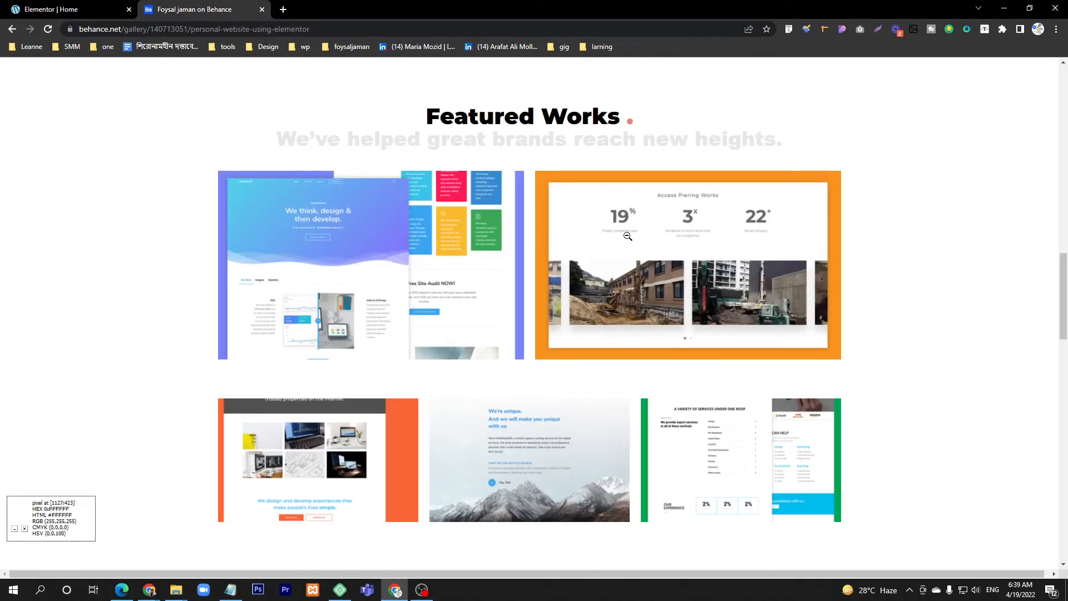
scroll(628, 236, down, 1)
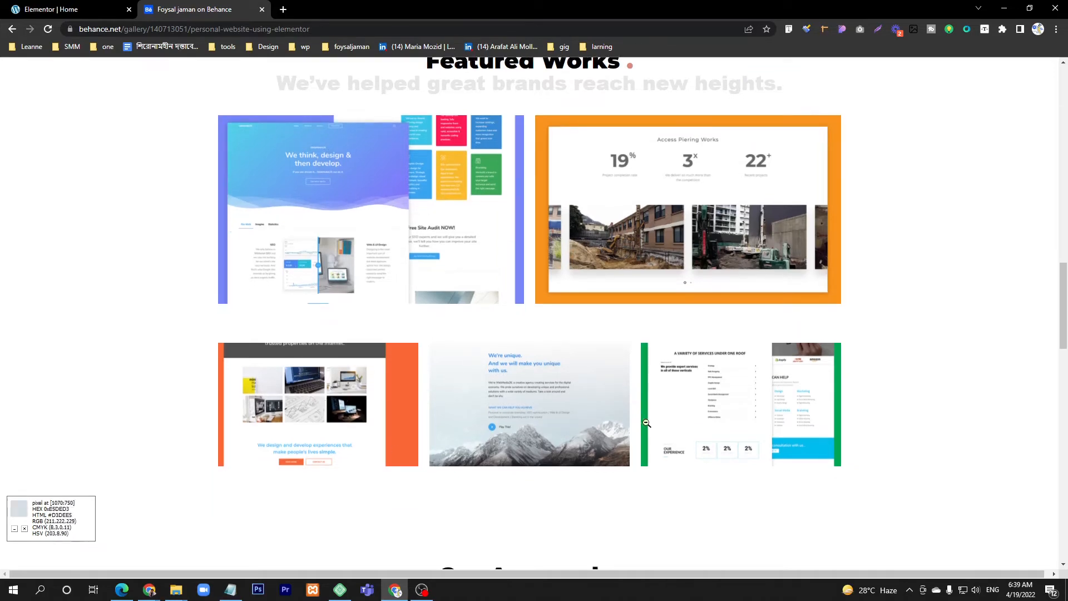
click(72, 7)
scroll(423, 478, down, 1)
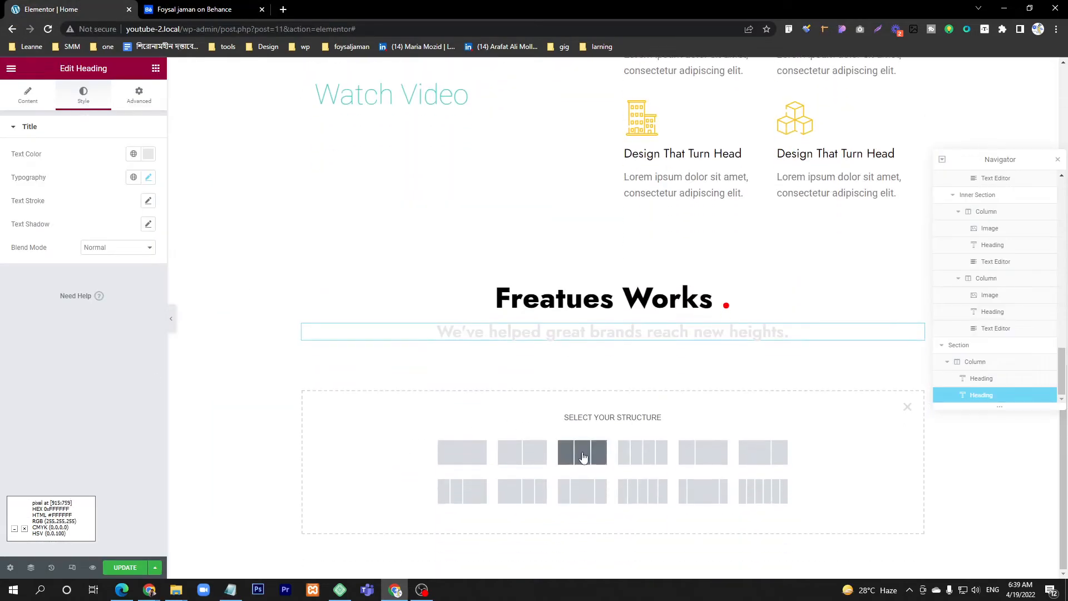
click(523, 452)
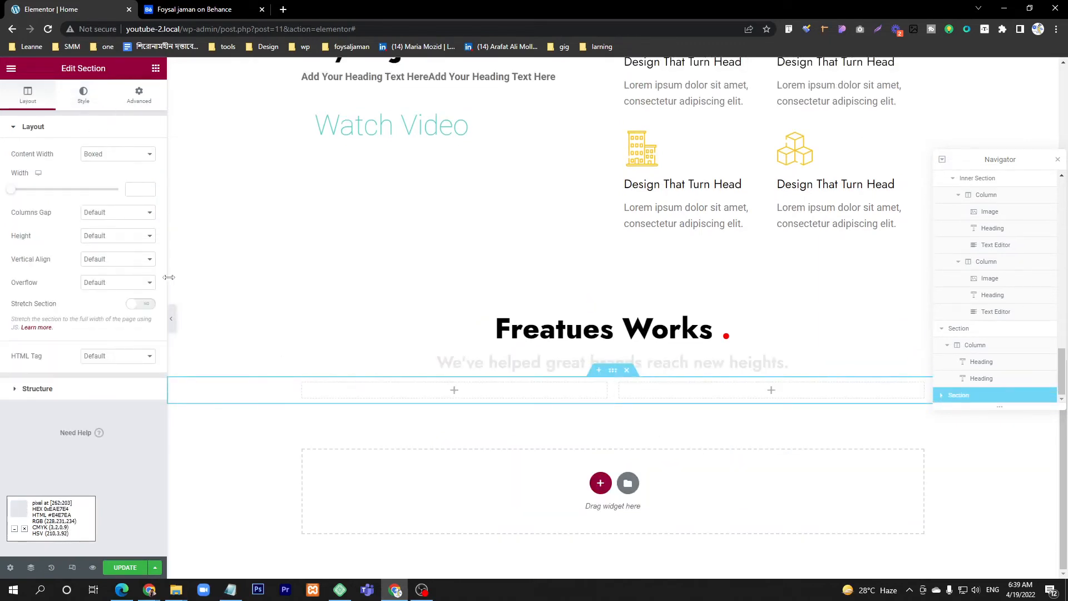
Step: Add an Image widget to the new section's left column and insert asset-11.png from the media library, checking it against the Behance design
click(156, 67)
drag(43, 256, 461, 389)
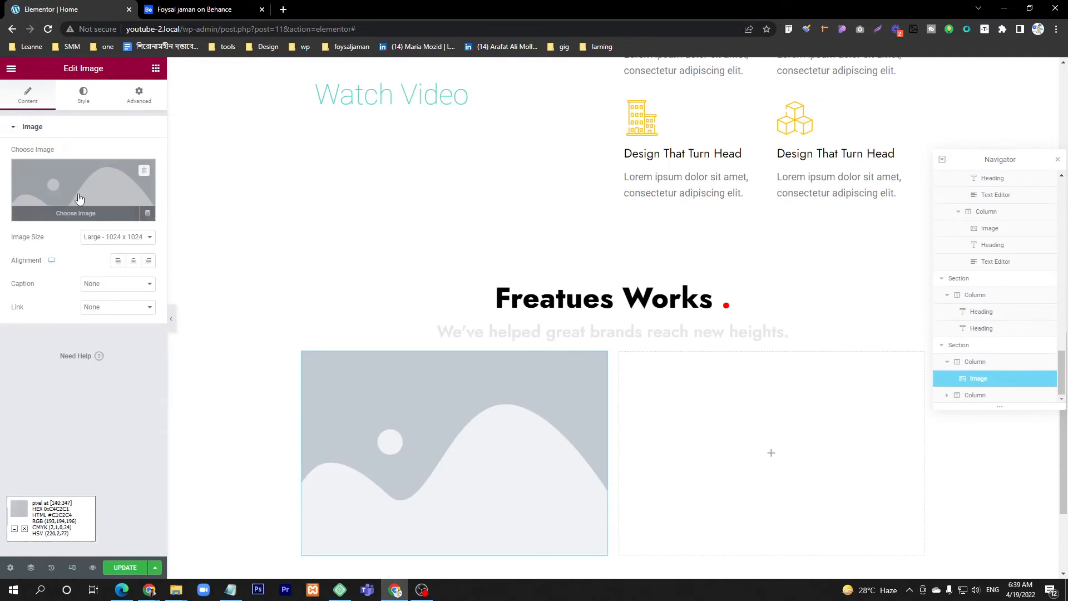
click(72, 204)
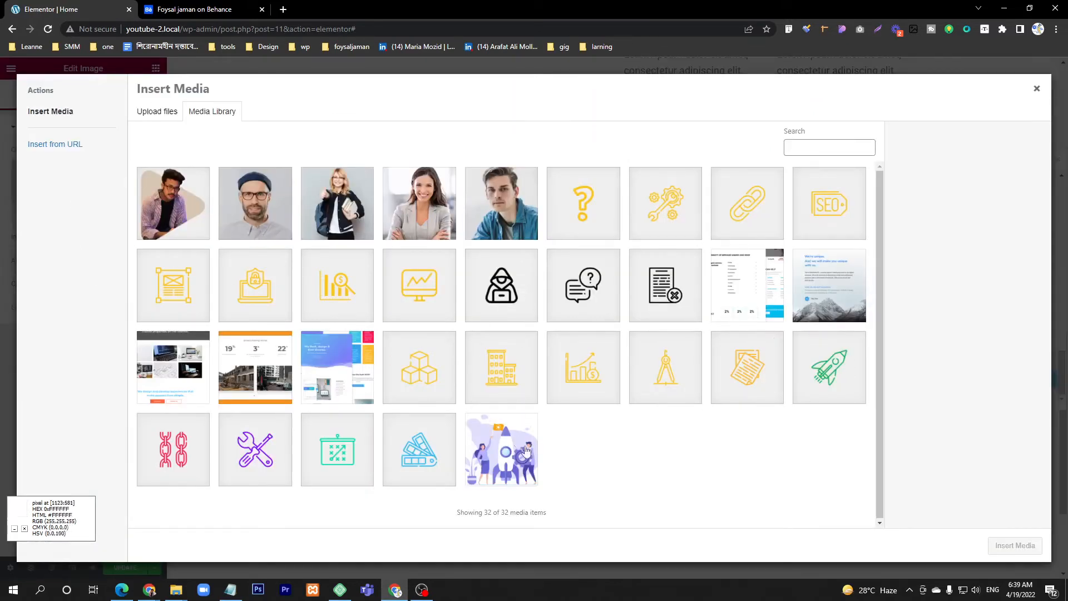
click(339, 370)
click(184, 6)
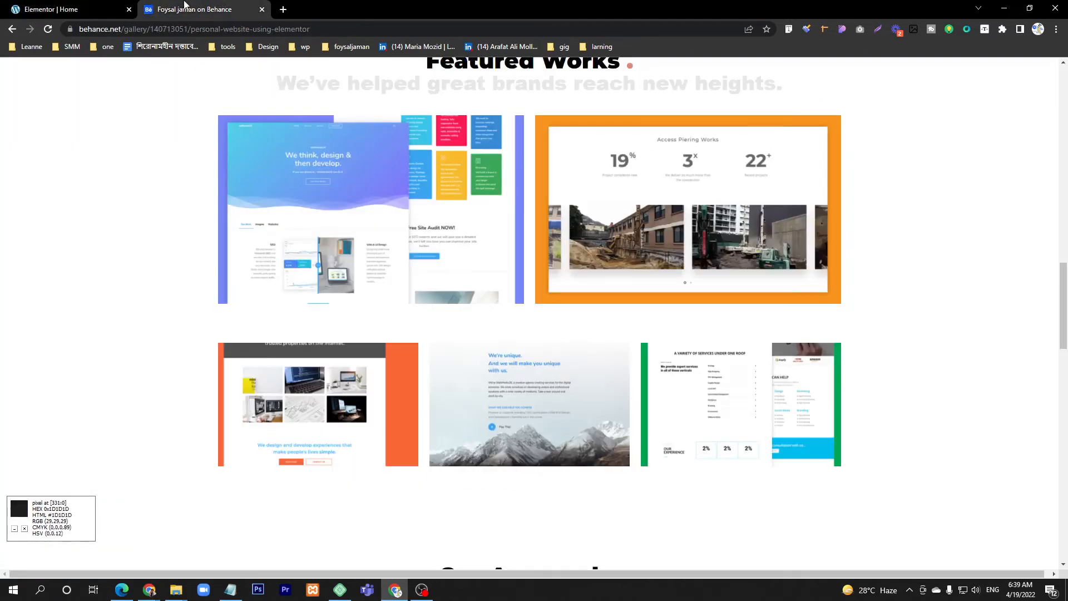
scroll(322, 159, up, 2)
click(87, 5)
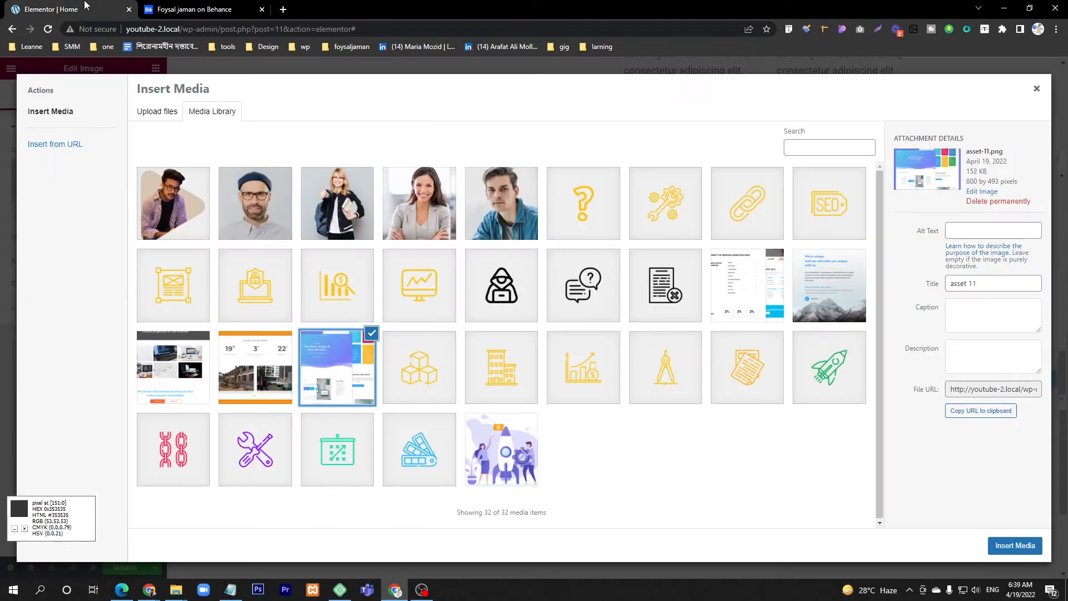
click(1015, 545)
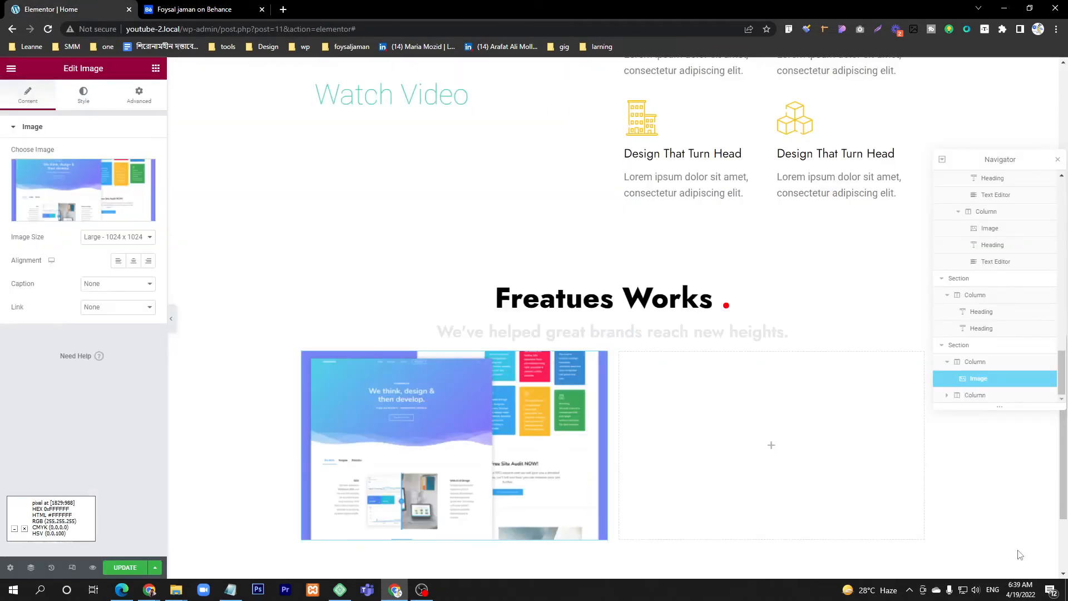
scroll(389, 366, down, 3)
click(166, 5)
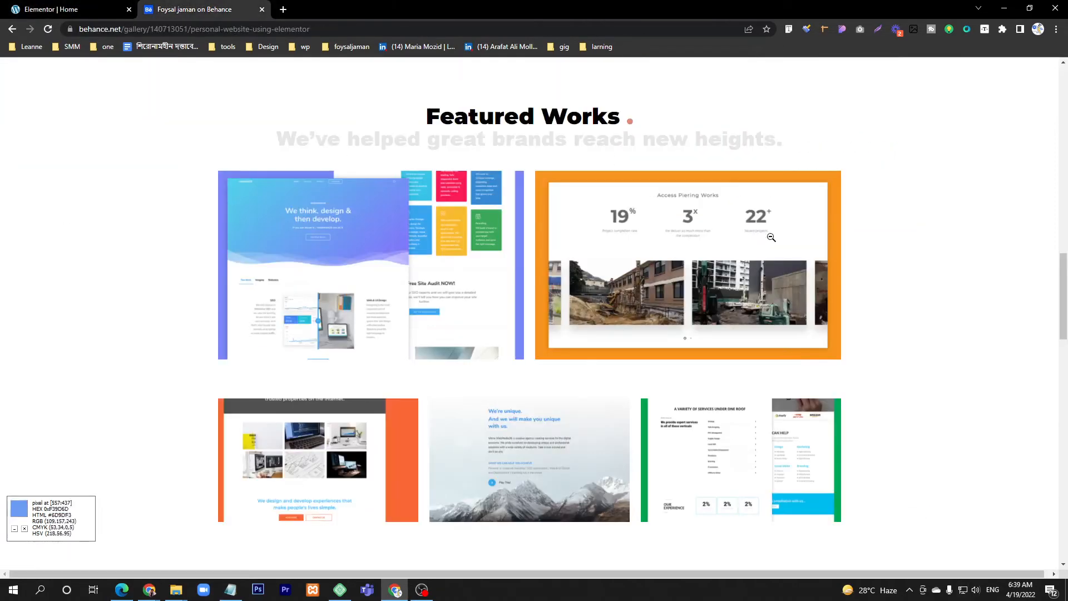
click(108, 7)
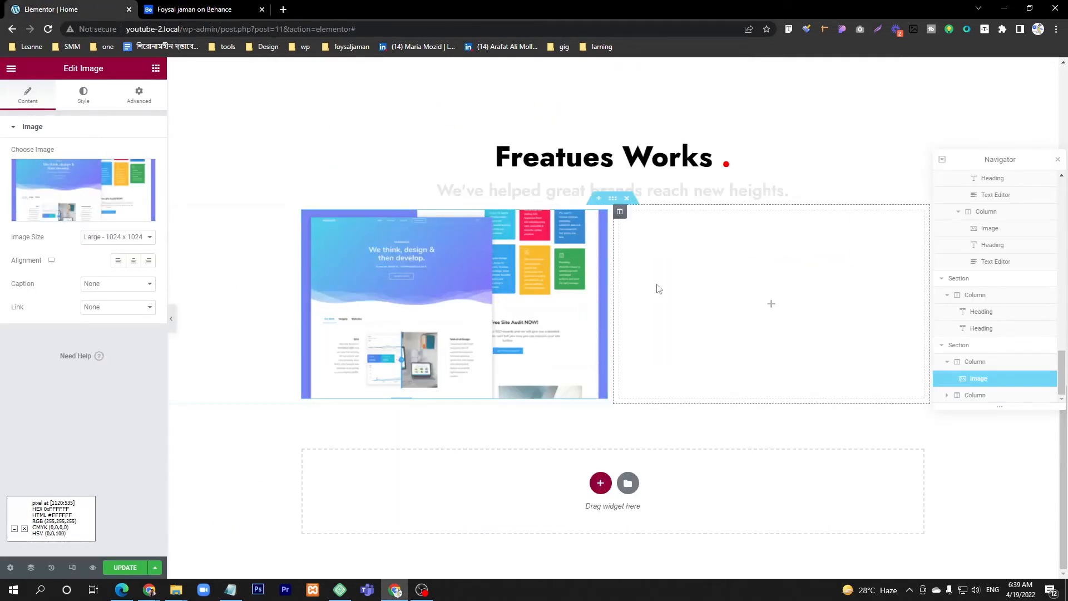
Step: Add an Image widget to the two-column section's empty right column and insert the orange-framed "Access Piering Works" image from the media library
click(156, 68)
drag(41, 245, 746, 300)
click(141, 216)
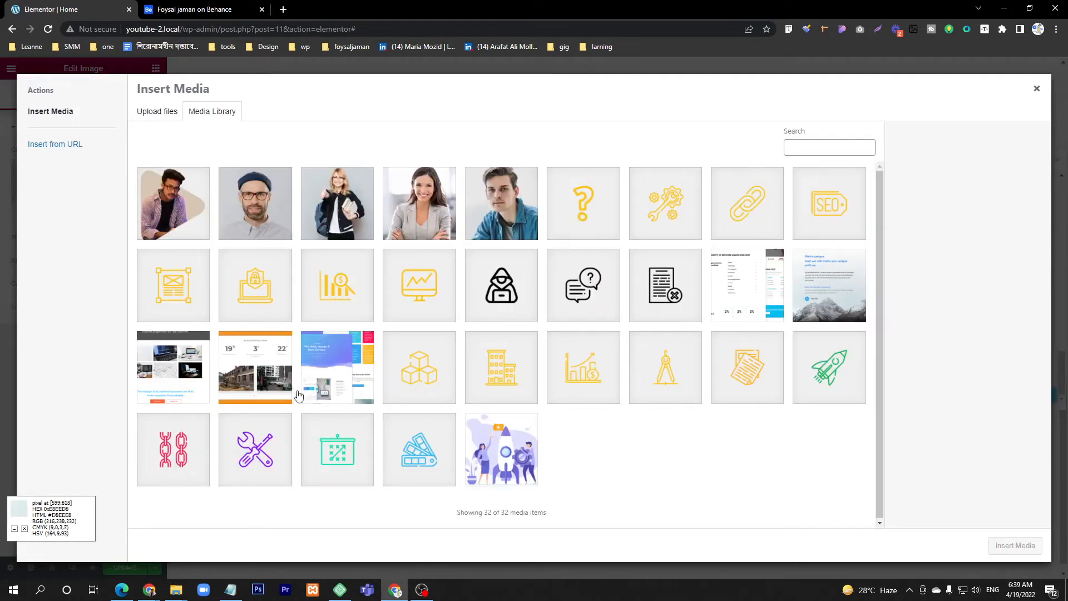
click(262, 370)
click(1015, 545)
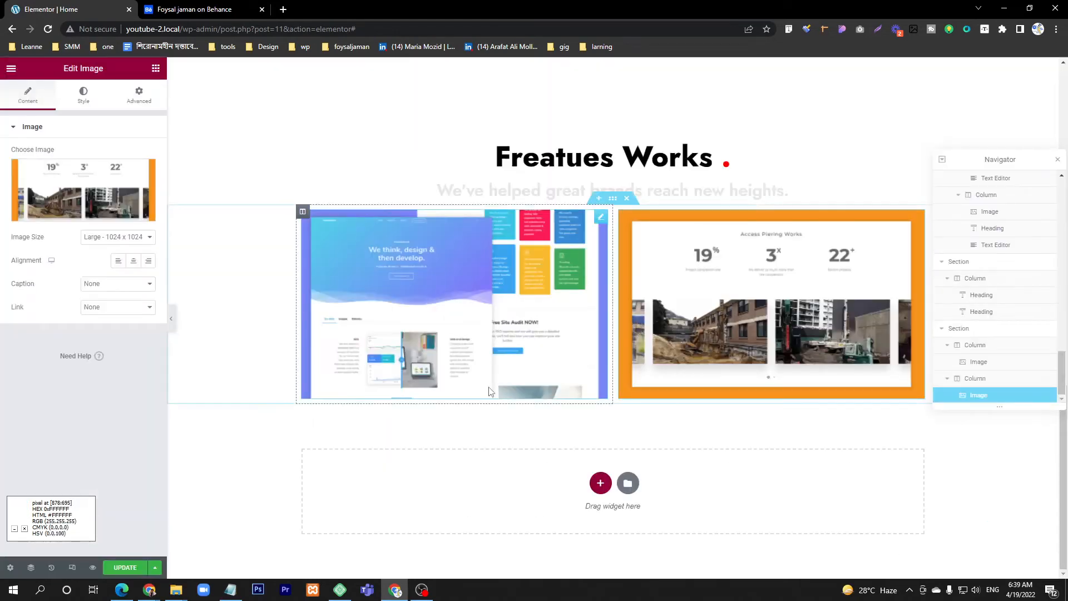
Step: Check the second row of Featured Works images on Behance and add a section with three equal columns below the two images
click(196, 9)
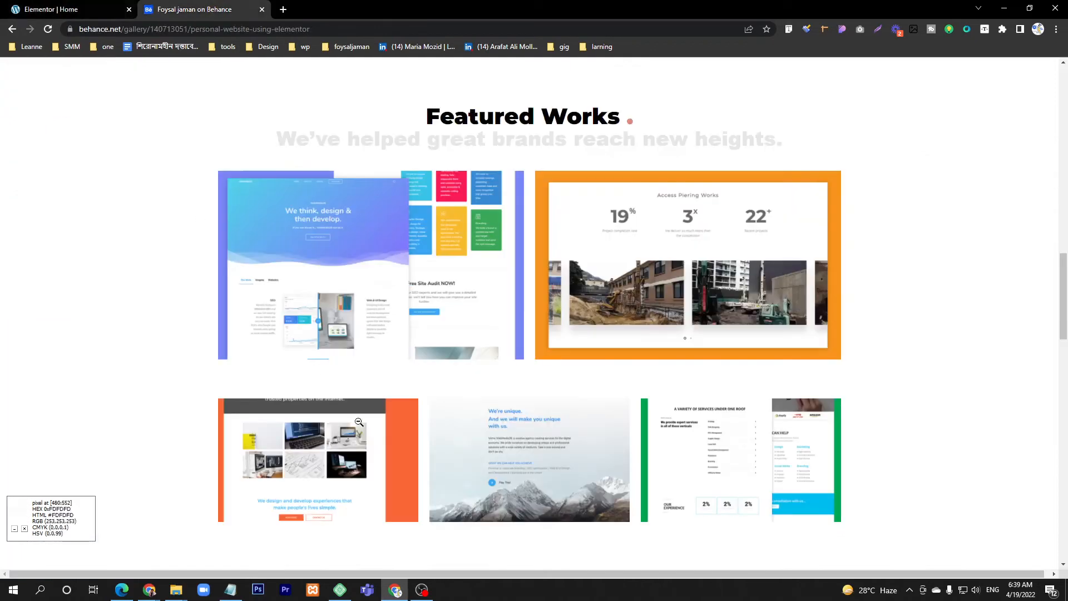
click(73, 11)
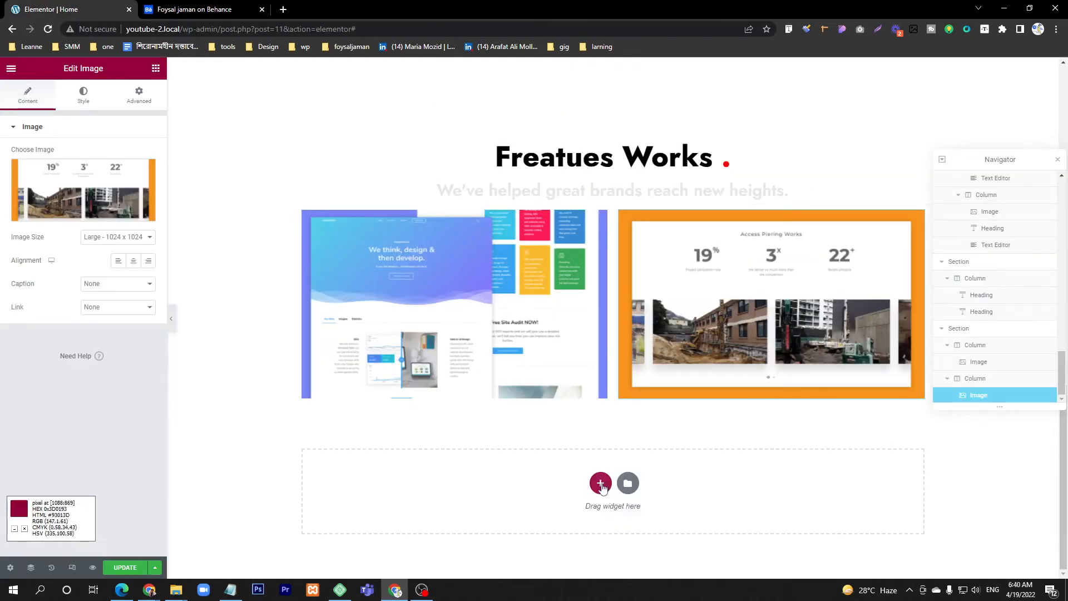
click(601, 484)
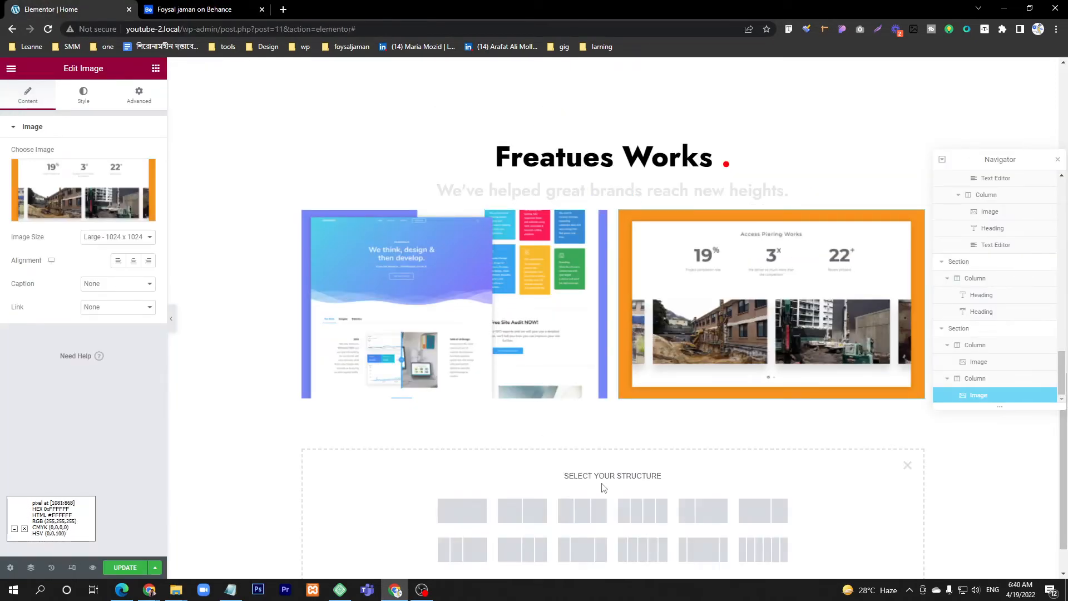
click(590, 517)
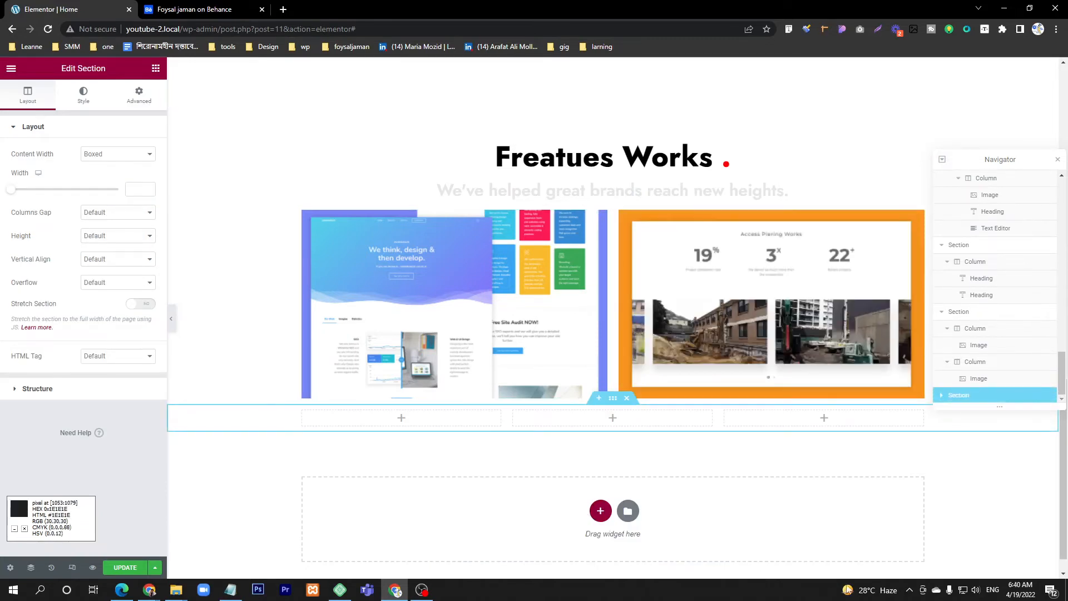
Step: Add an Image widget to the three-column section's left column and insert the orange-bordered website screenshot, matching the Behance design
click(156, 67)
drag(43, 253, 432, 419)
click(106, 207)
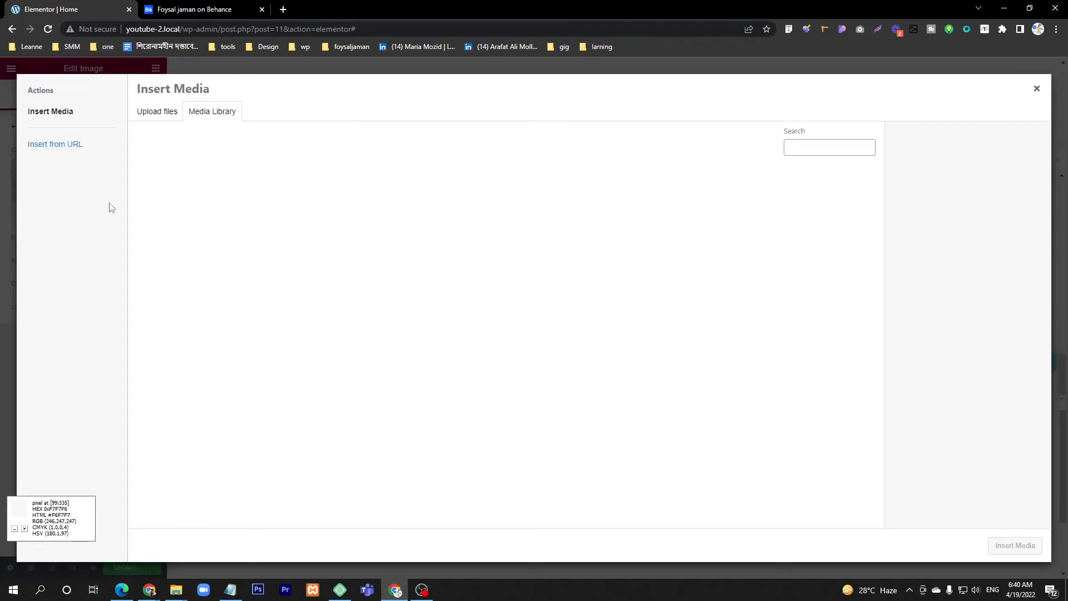
click(195, 4)
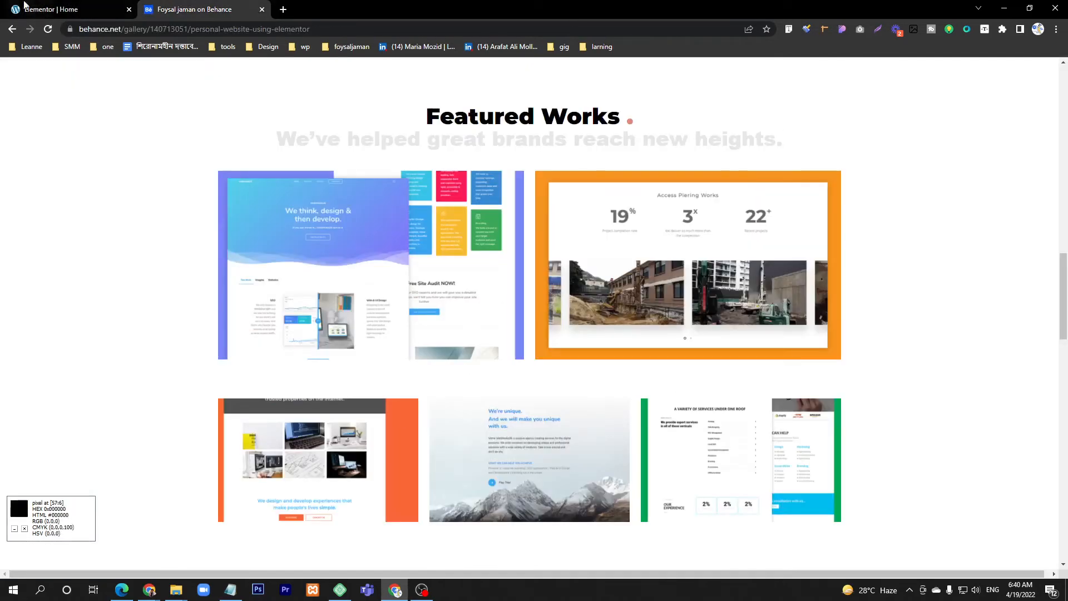
click(51, 9)
click(173, 367)
click(1015, 545)
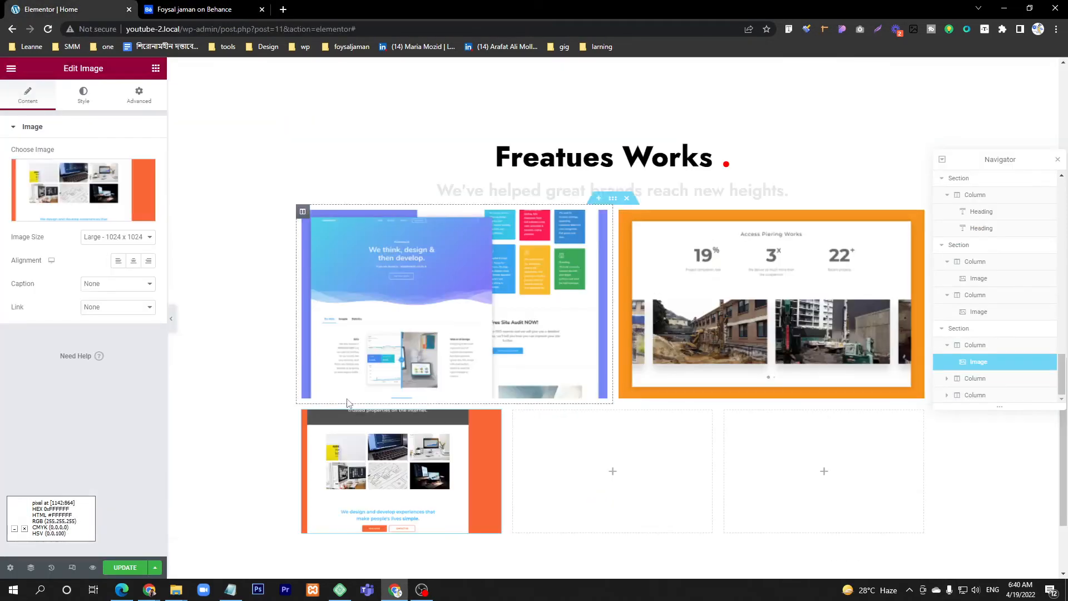
Step: Add an Image widget to the three-column section's middle column and insert asset-14.png from the media library
click(155, 68)
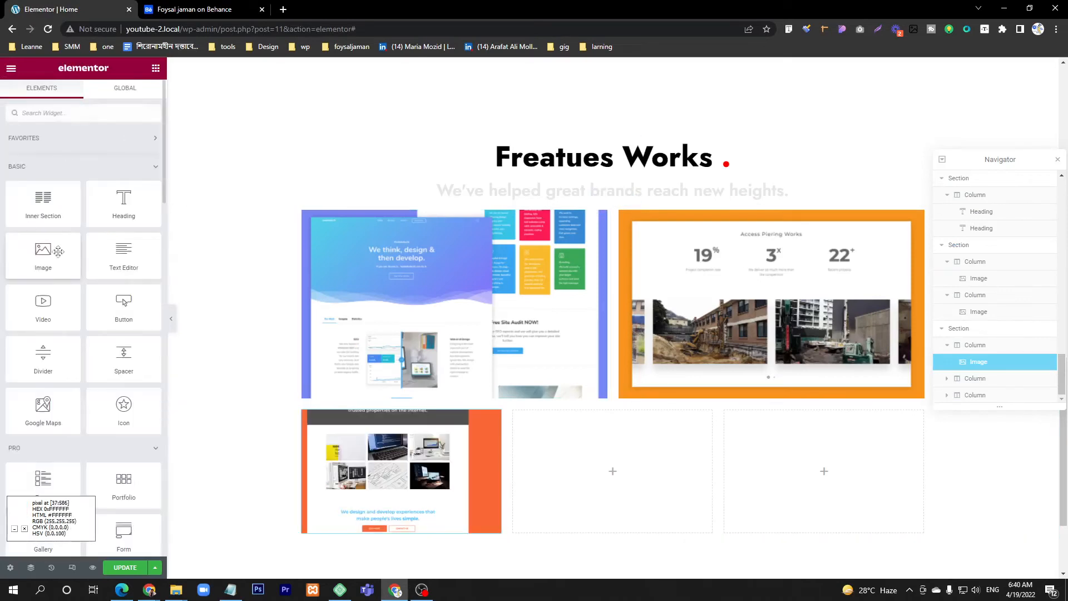
drag(43, 252, 609, 468)
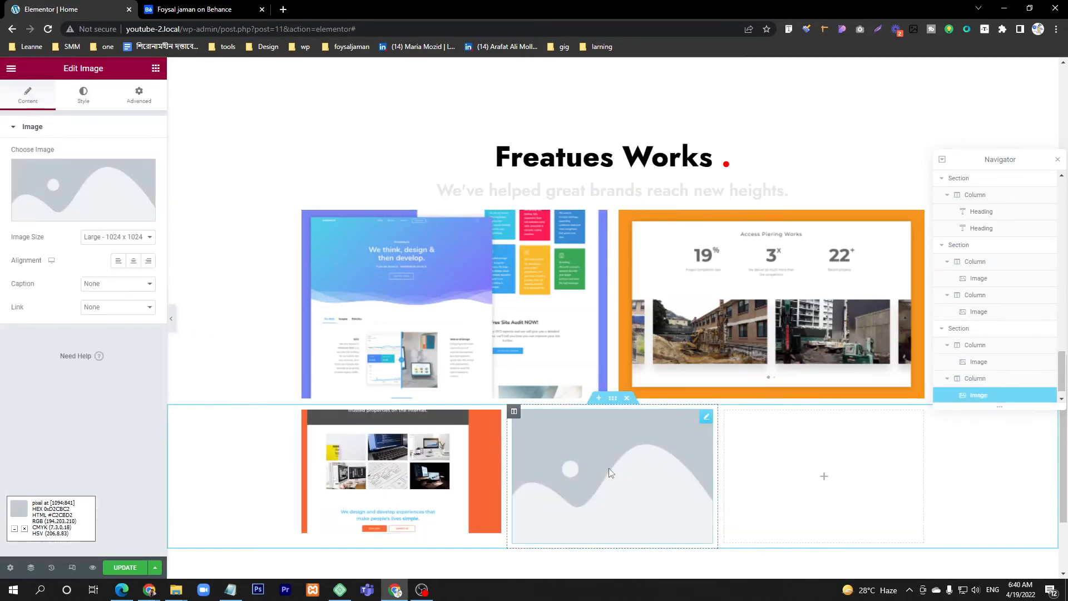
click(60, 177)
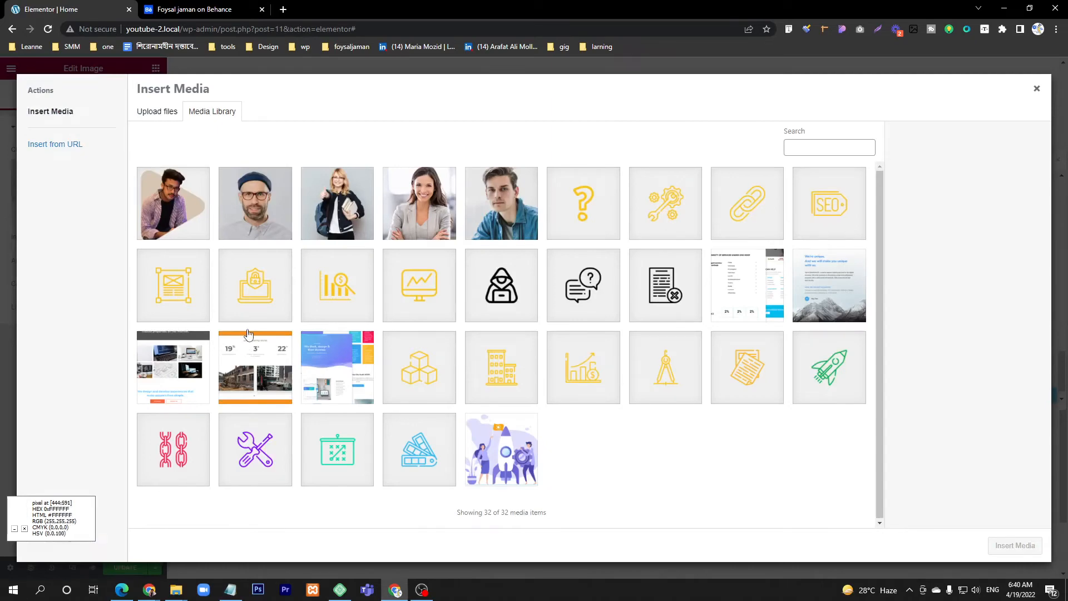
click(828, 286)
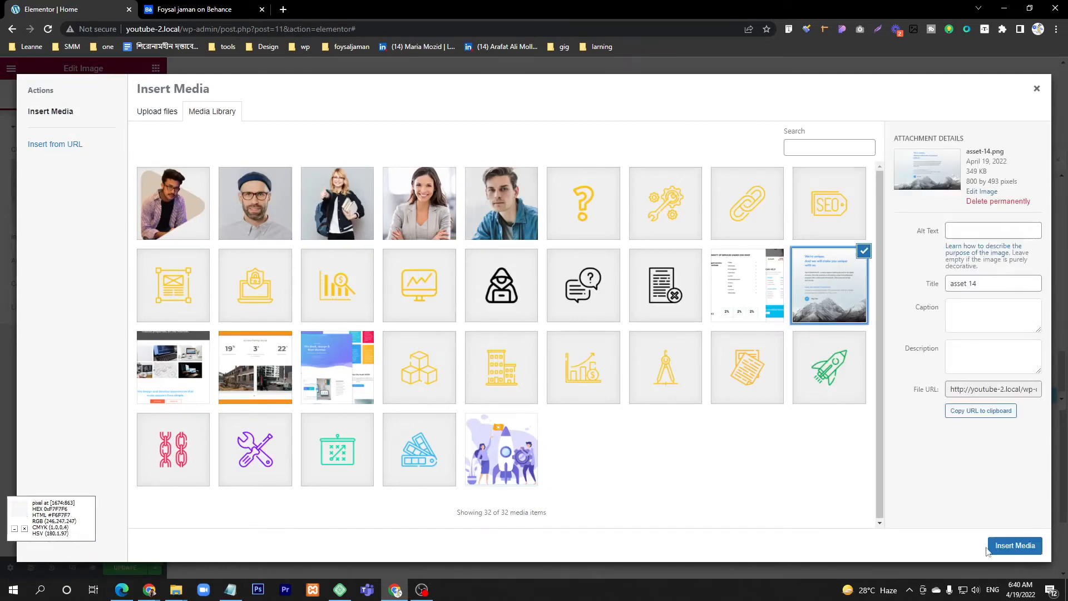
click(1023, 551)
Step: Add an Image widget to the three-column section's right column and insert the green-bordered services screenshot, checking it against the Behance design
click(217, 4)
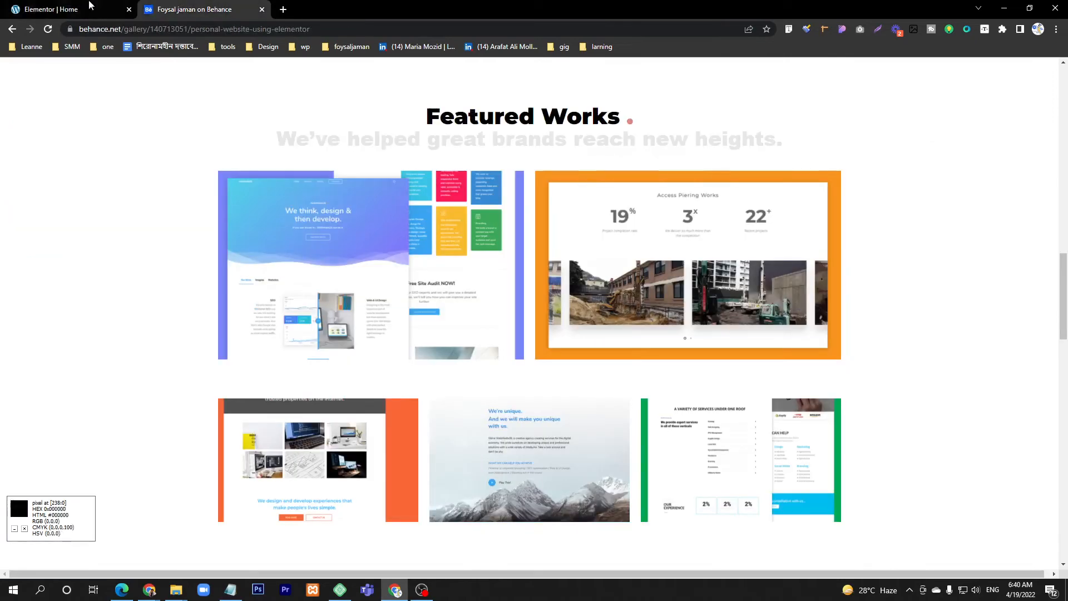
click(89, 4)
click(824, 471)
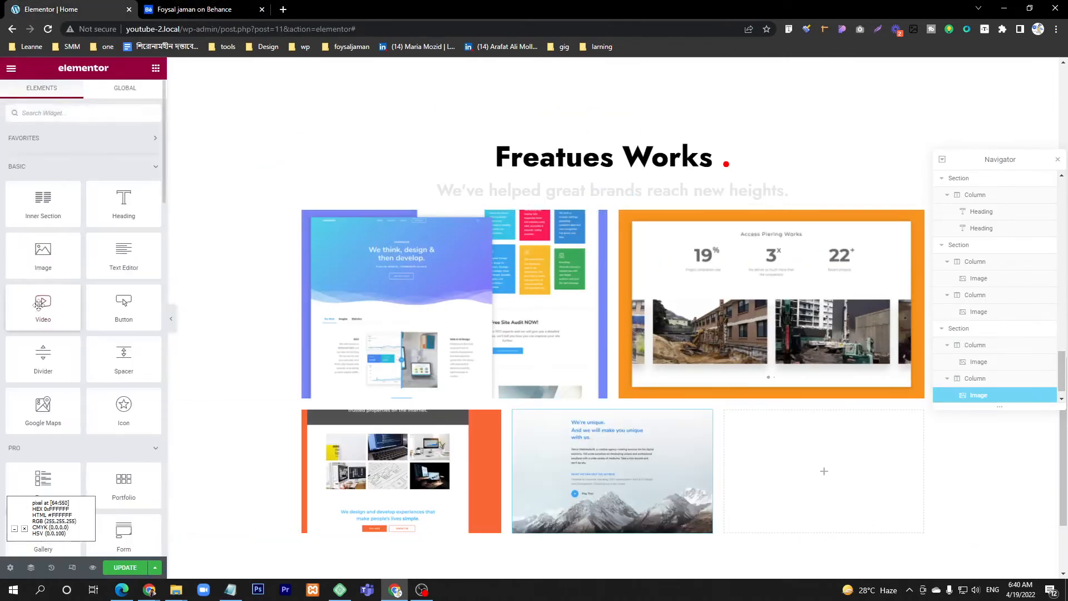
drag(43, 253, 869, 469)
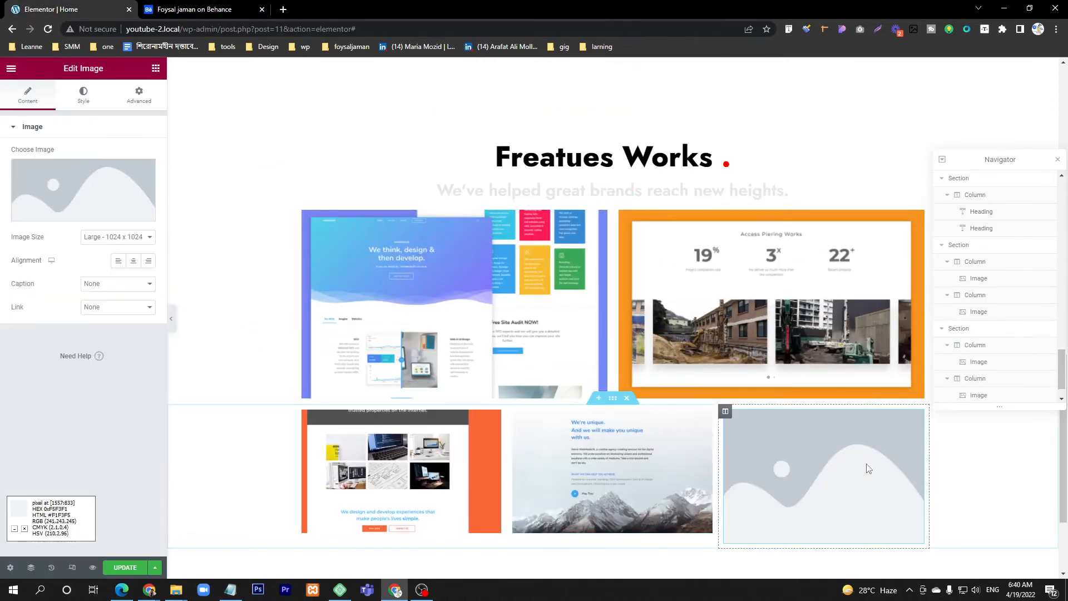
click(61, 179)
click(208, 9)
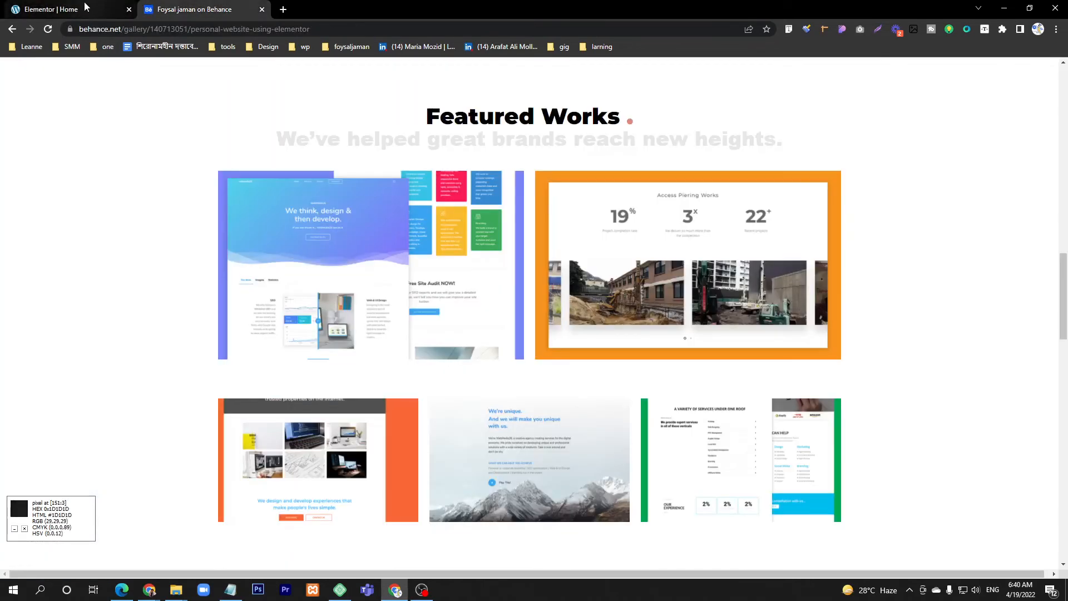
click(85, 6)
click(773, 294)
click(1011, 543)
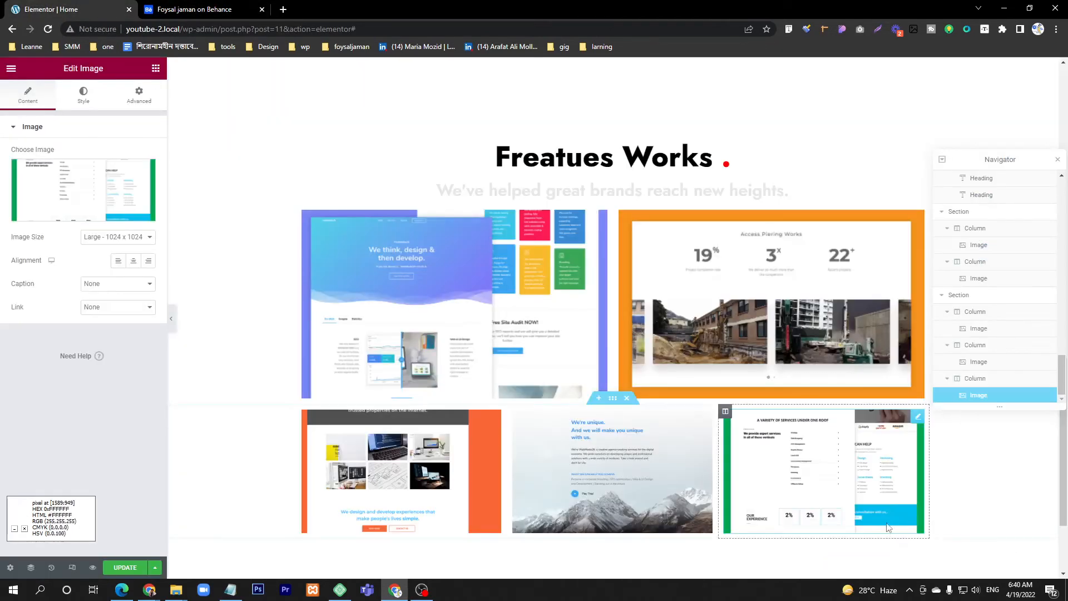
scroll(888, 527, down, 2)
click(422, 589)
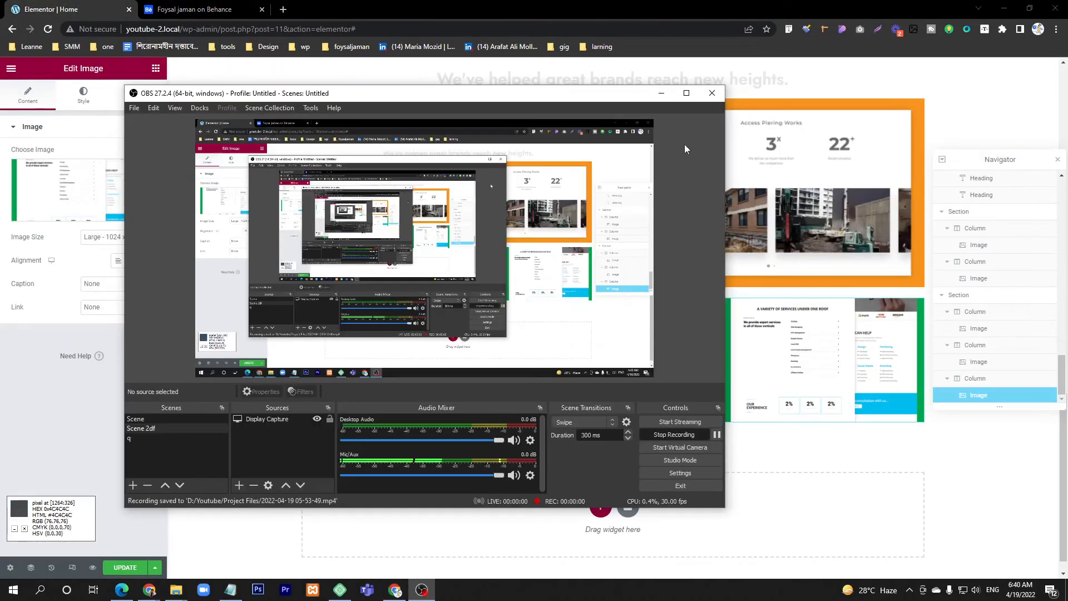
click(661, 93)
Step: Compare the gap between the image rows with Behance and set the three-column section's top margin to 50 px
click(201, 8)
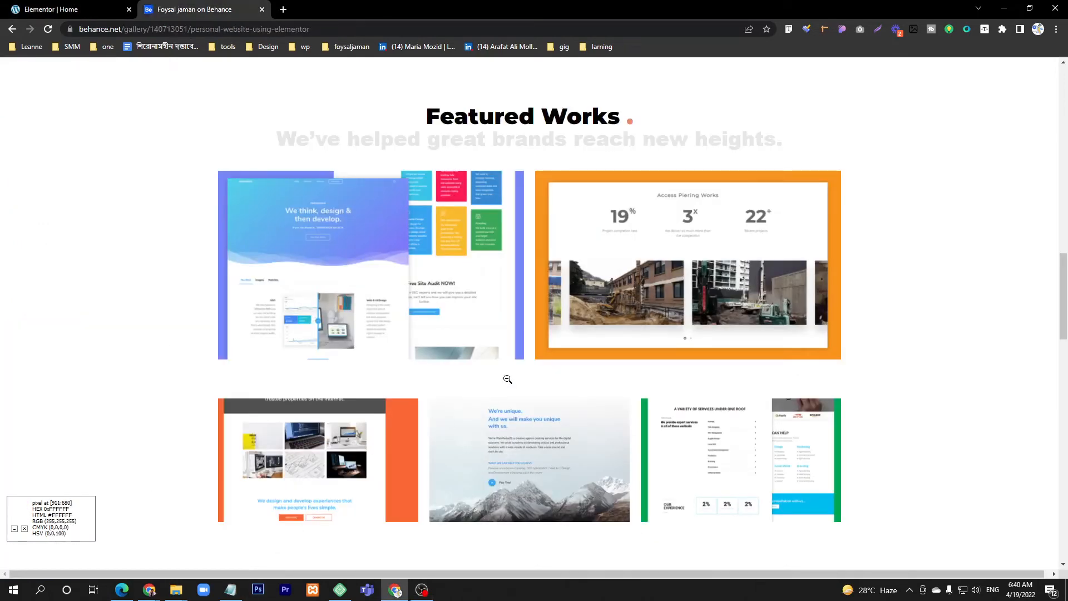
key(ctrl+Tab)
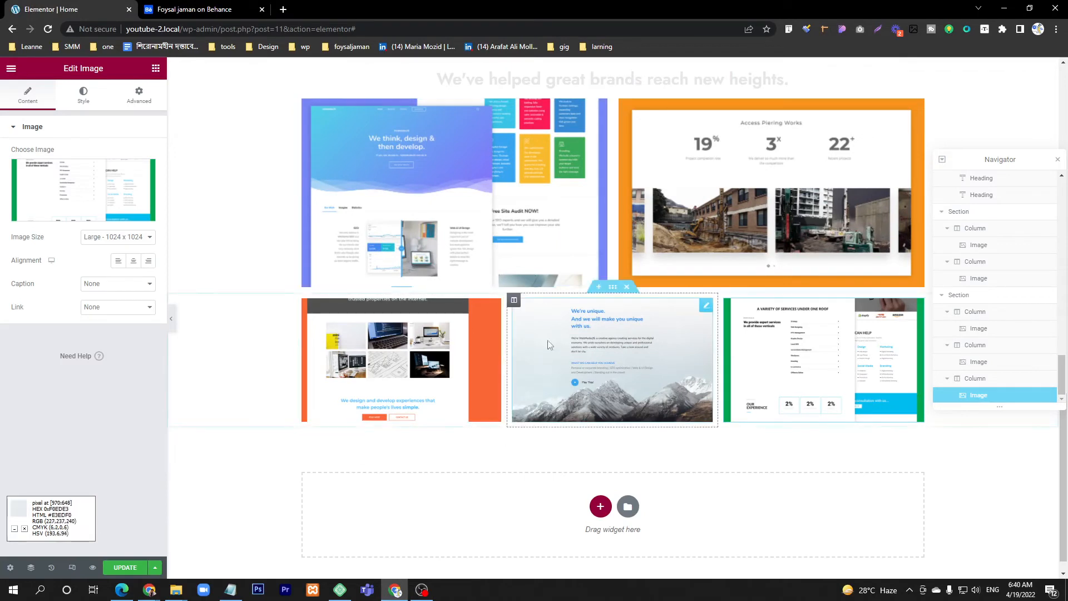
click(613, 287)
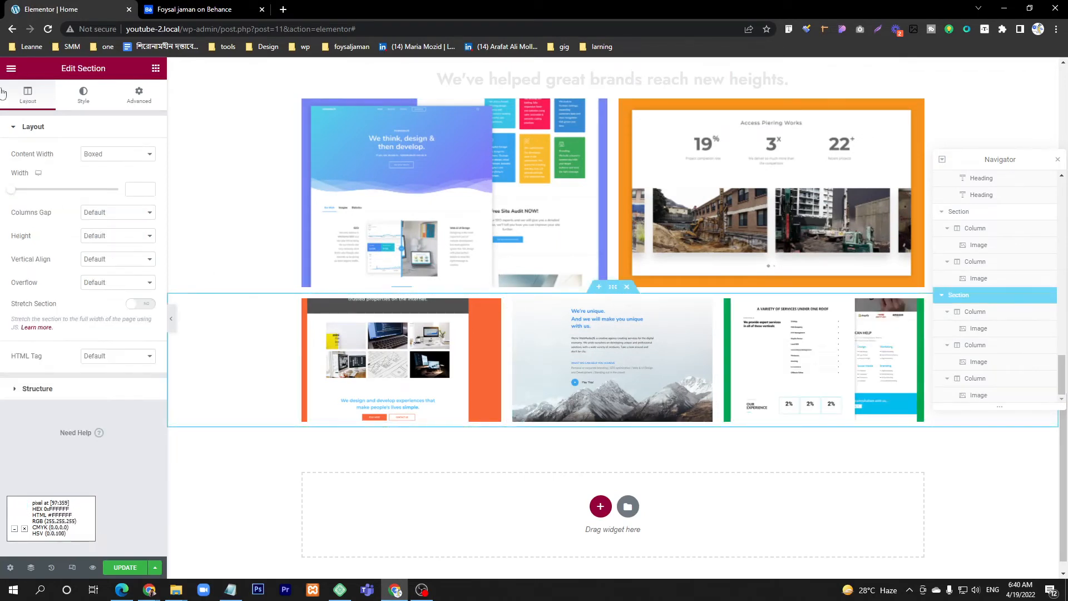
click(140, 96)
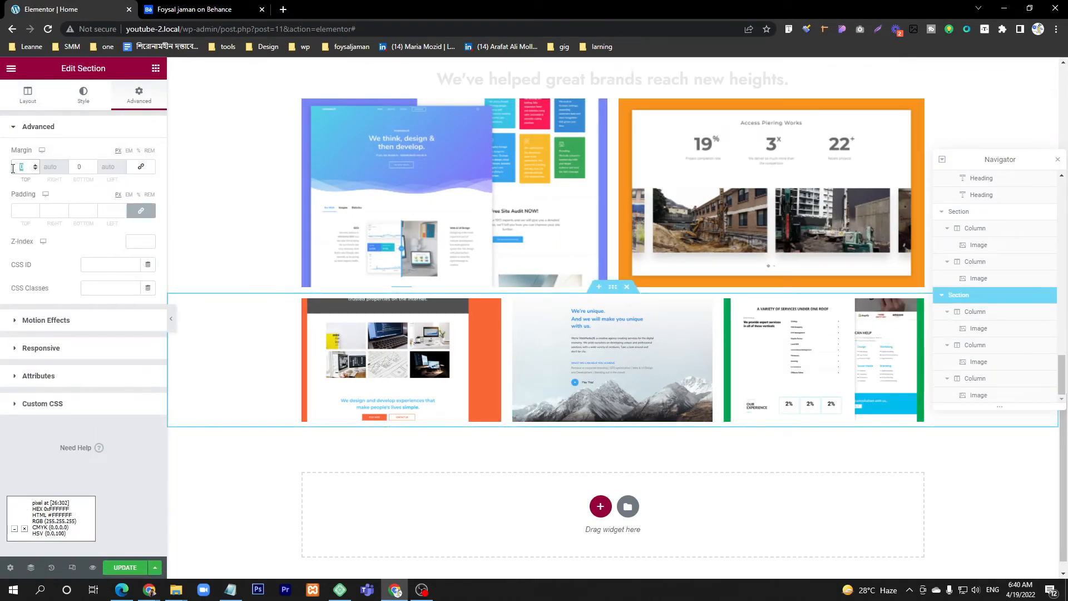
text(50)
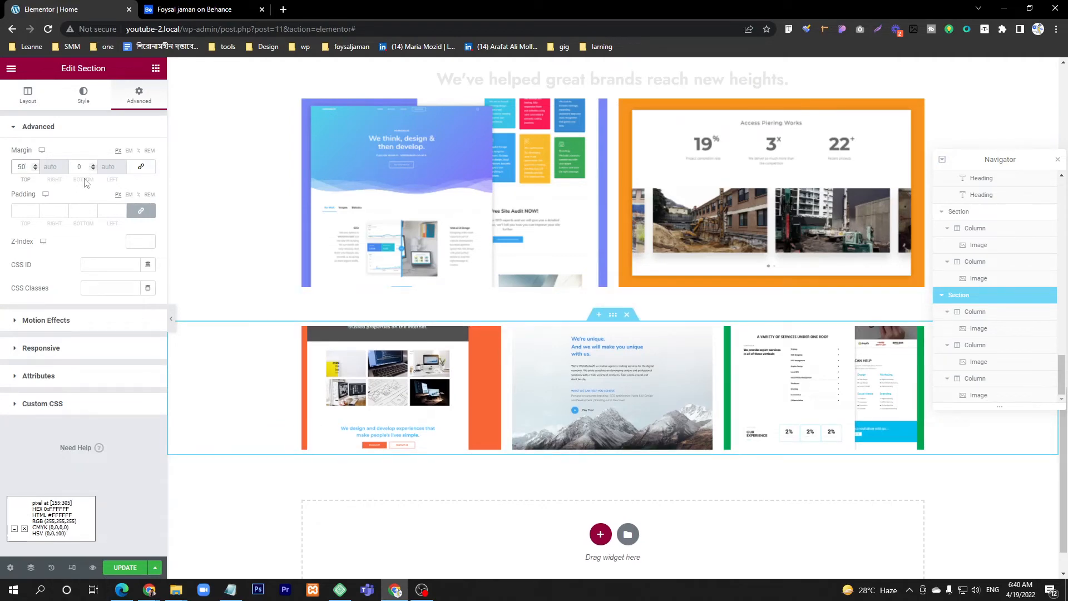
Step: Examine the Featured Works and Our Approach sections on Behance, including their headings and the spacing between them, and return to the Elementor page
key(ctrl+Tab)
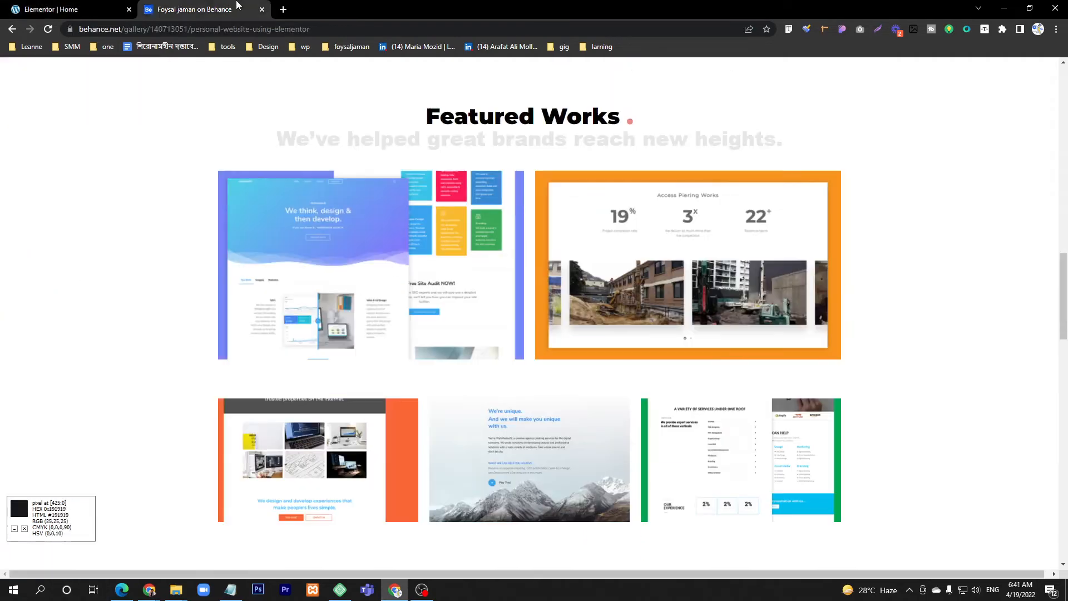
scroll(247, 271, down, 5)
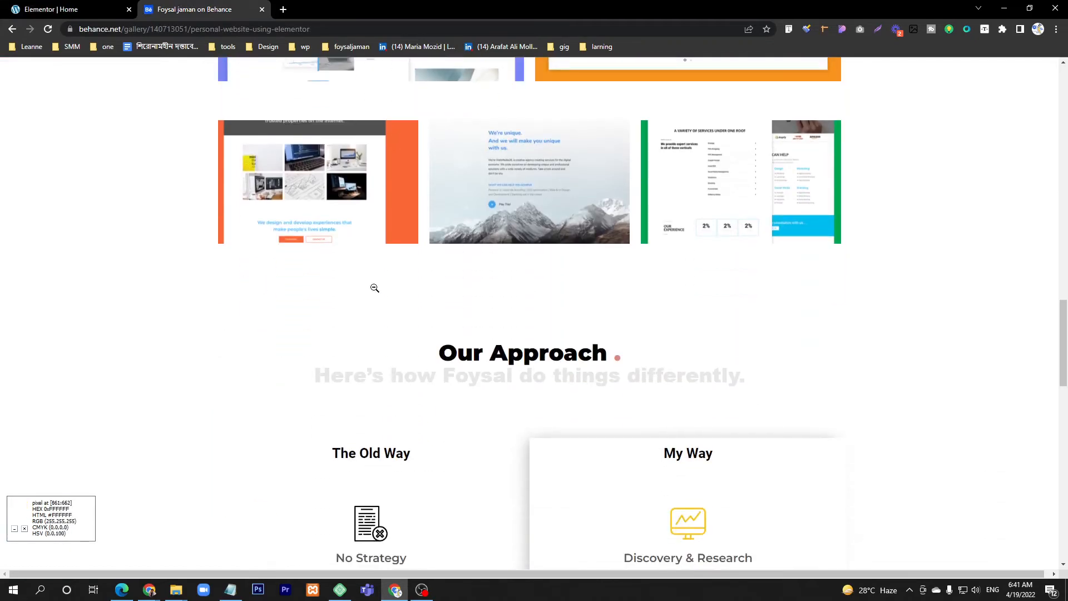
scroll(404, 373, down, 2)
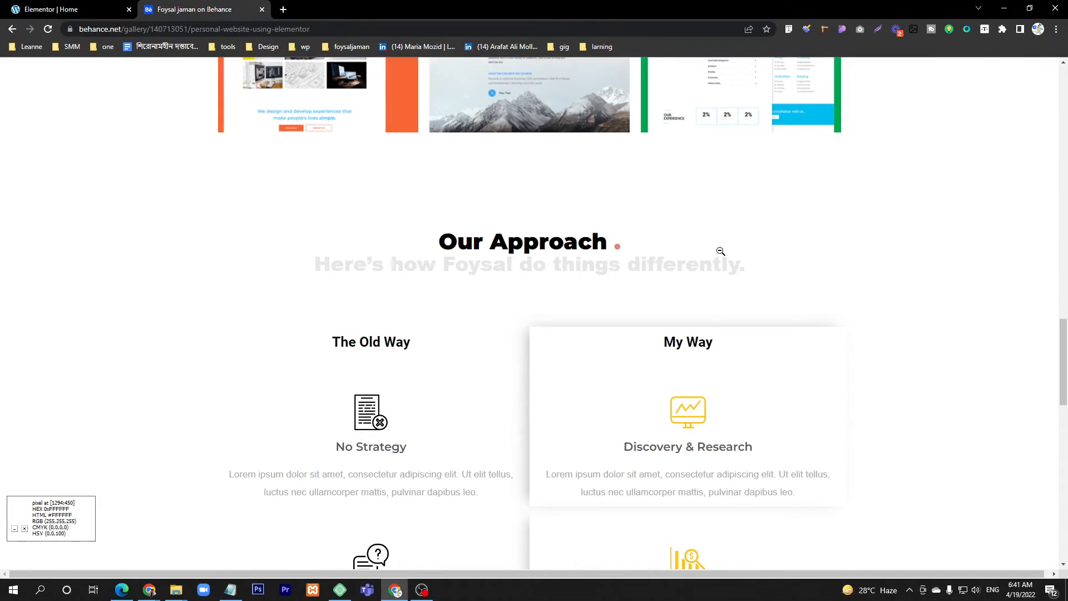
scroll(464, 190, up, 7)
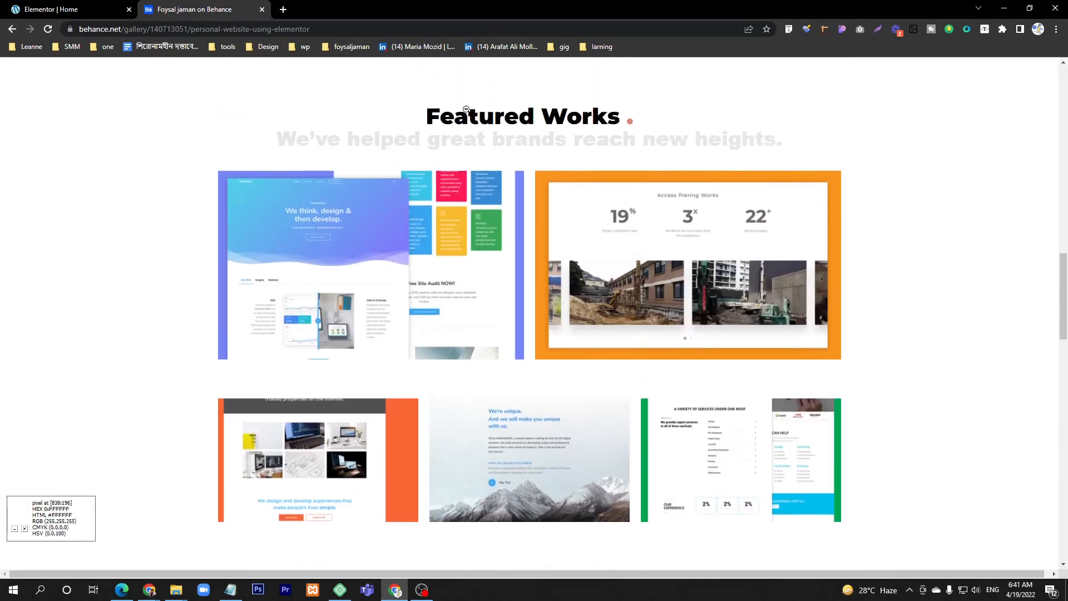
scroll(467, 109, down, 6)
scroll(489, 270, up, 9)
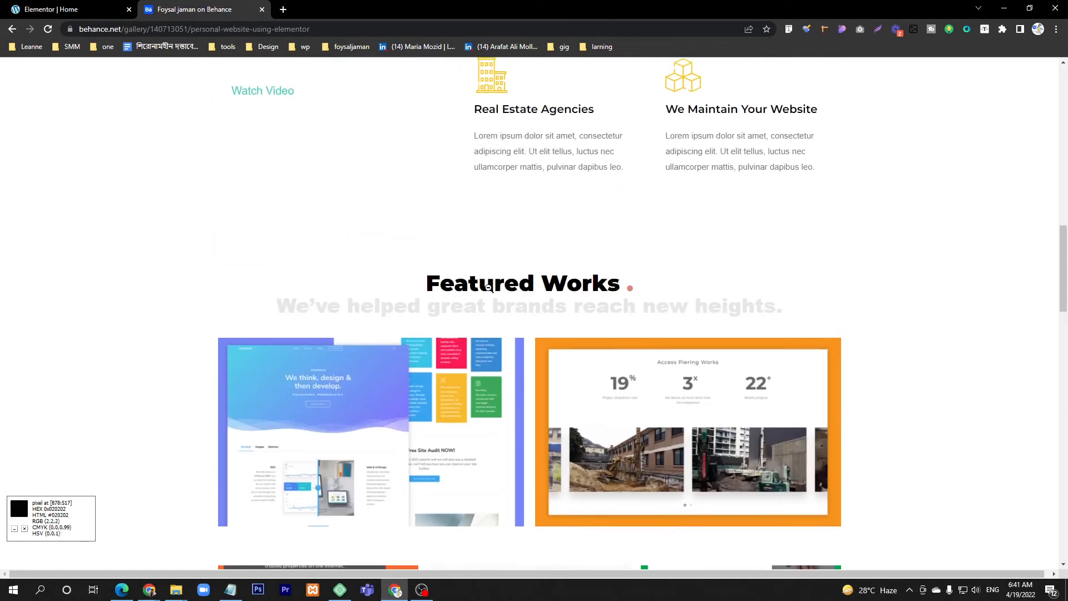
scroll(499, 281, down, 6)
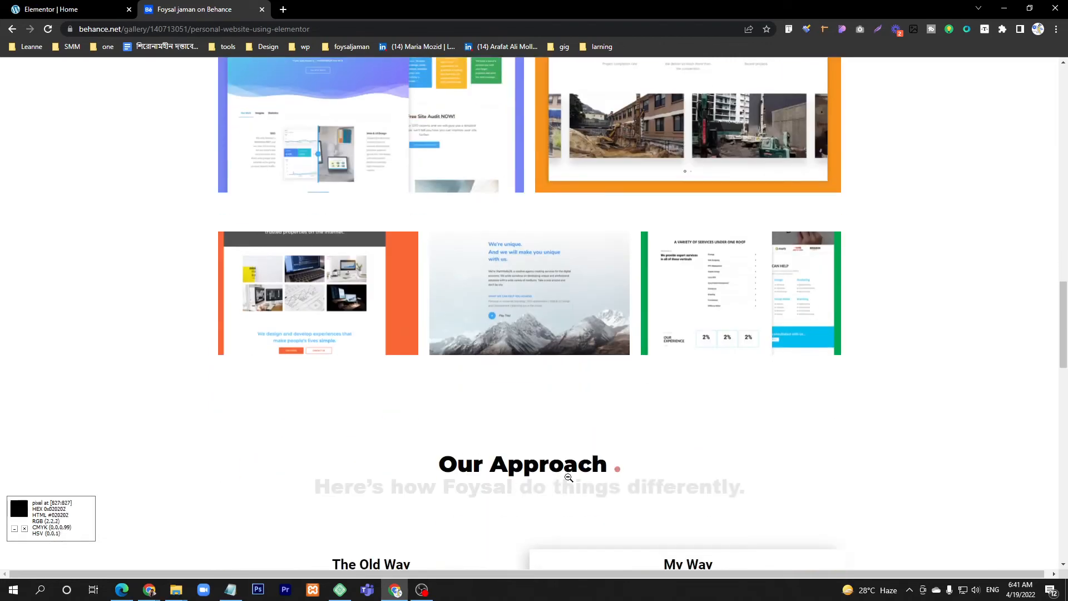
click(50, 9)
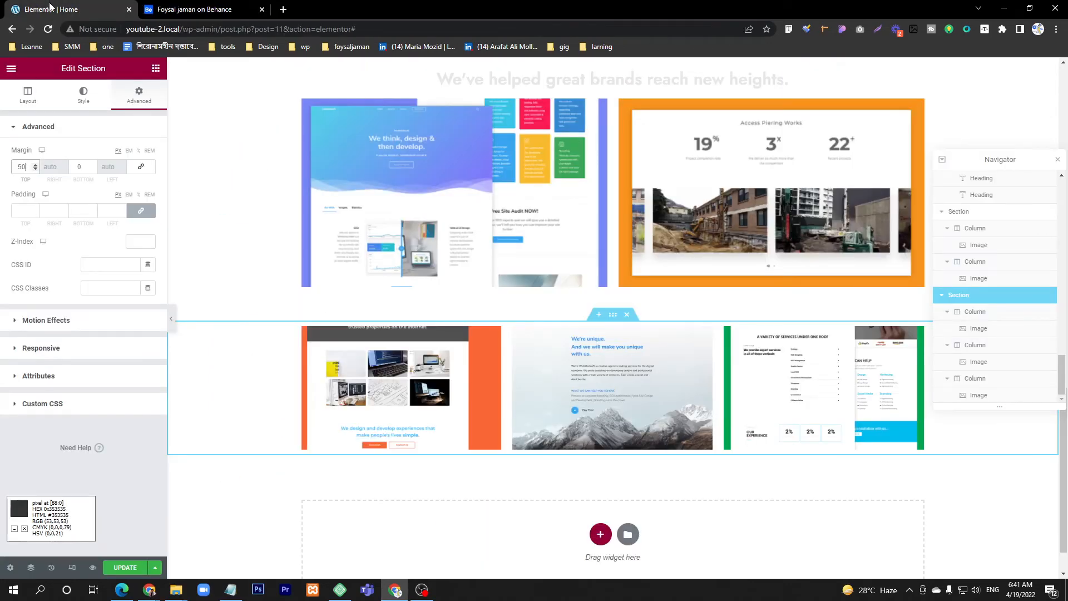
Step: Copy the "Freatues Works" heading and paste it into a new section below the three-image row
scroll(455, 155, up, 2)
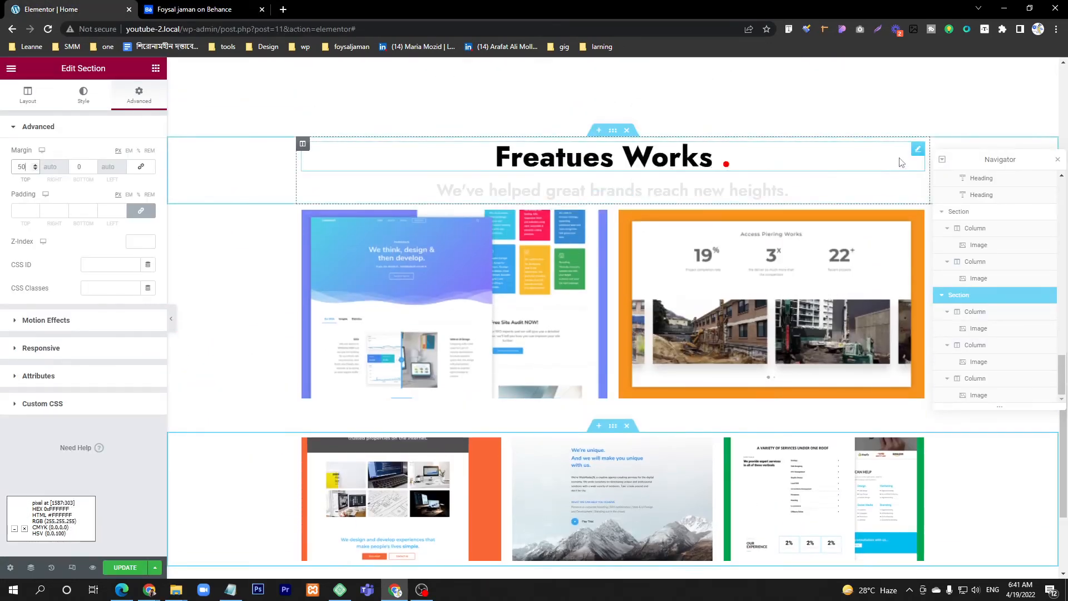
right_click(919, 149)
click(939, 197)
scroll(832, 309, down, 3)
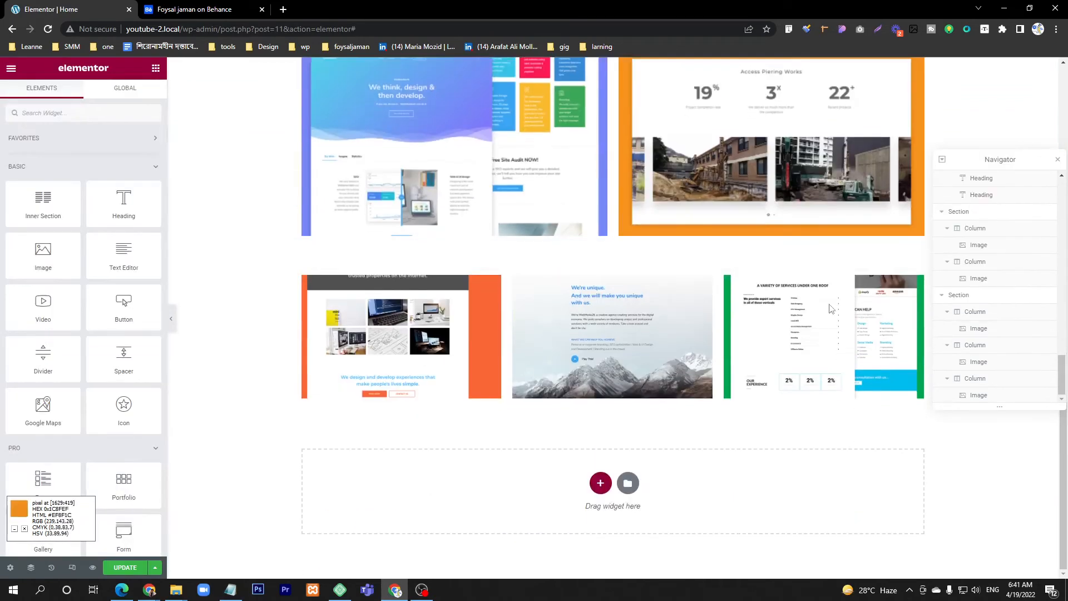
right_click(595, 491)
click(640, 504)
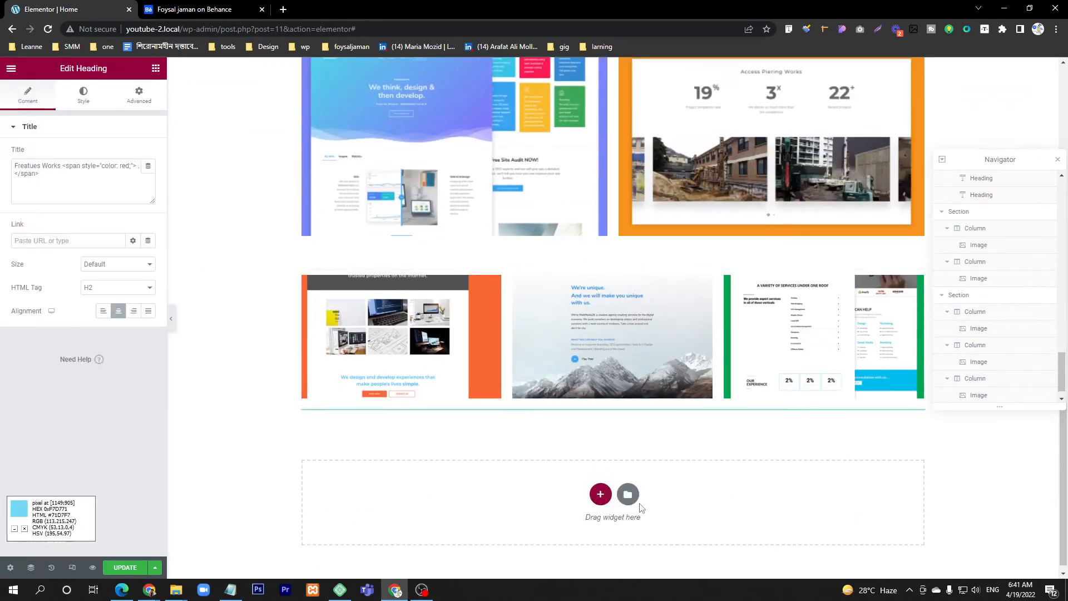
scroll(827, 288, up, 5)
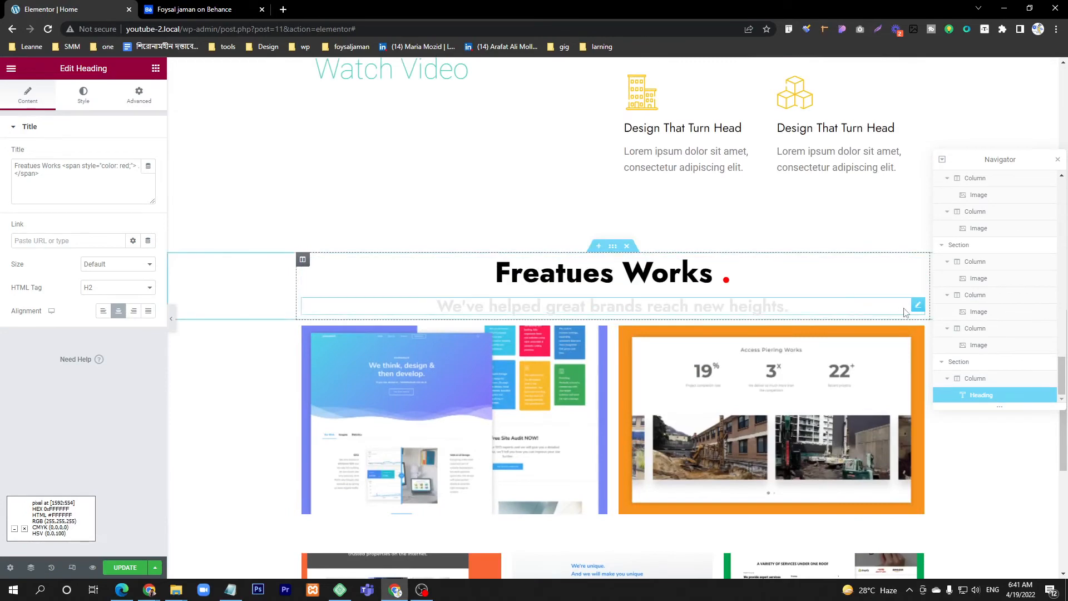
Step: Copy the grey "We've helped great brands reach new heights." subheading and paste it into a new section below the duplicated "Freatues Works" heading
right_click(923, 308)
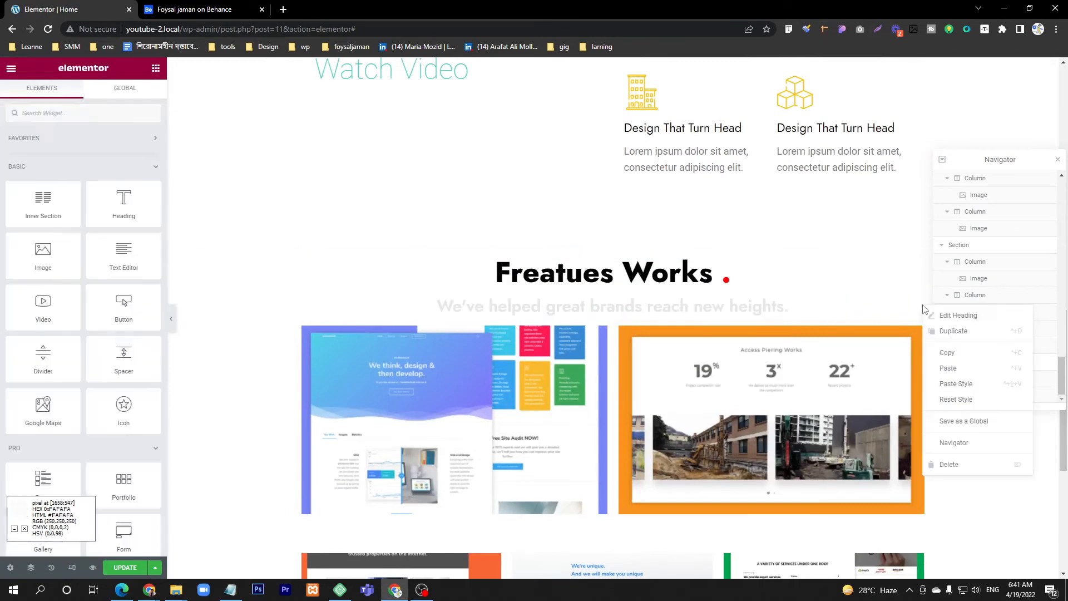
click(947, 352)
scroll(639, 375, down, 6)
right_click(632, 411)
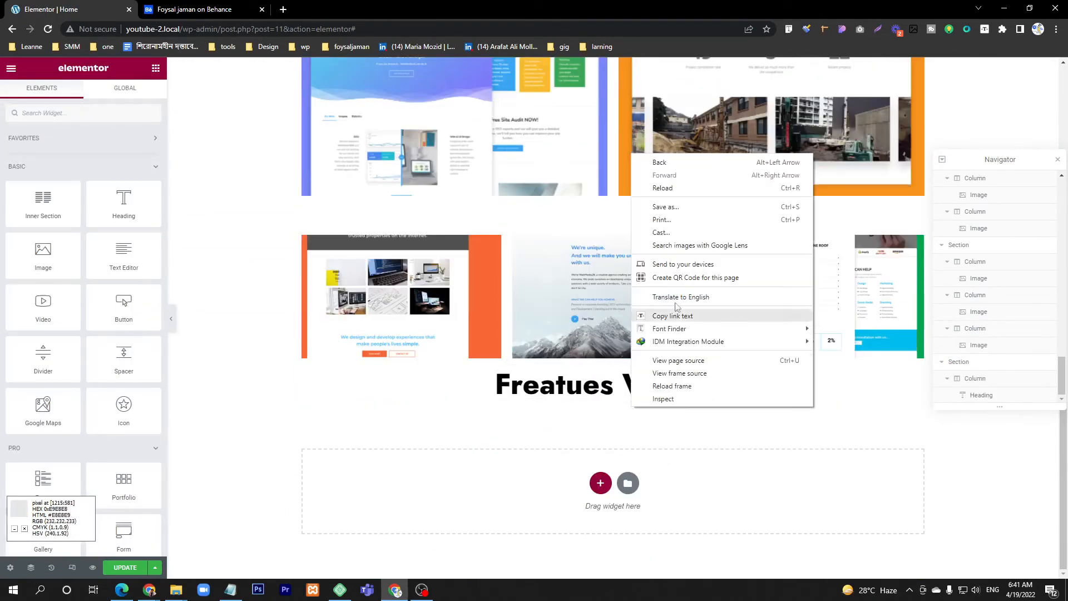
right_click(601, 488)
click(621, 495)
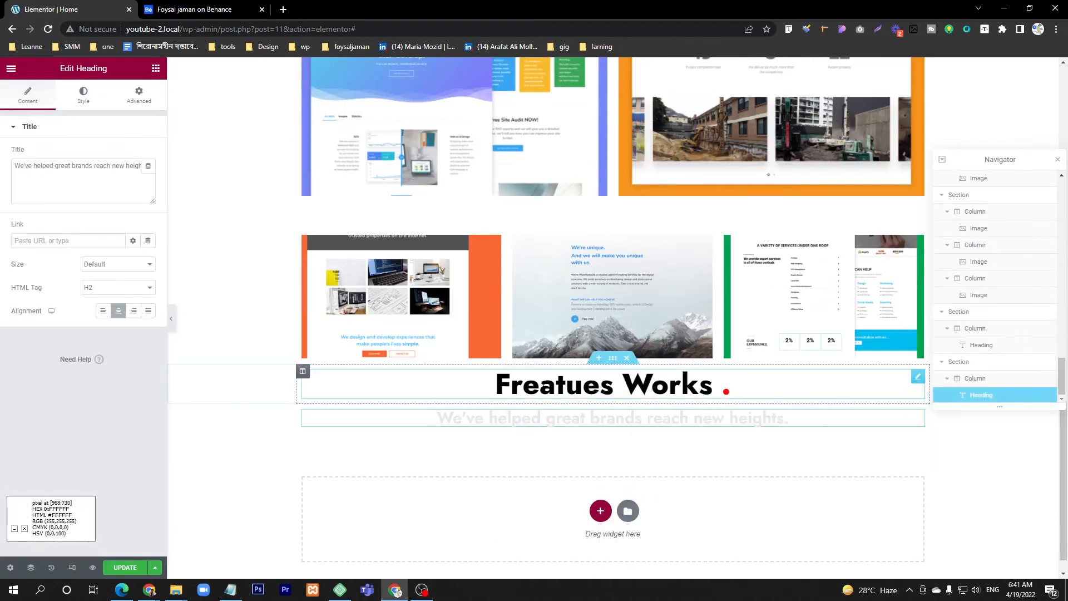
Step: Unlink the margins of the duplicated "Freatues Works" heading's section and set the top margin to 100 px and the bottom margin to 0
click(612, 358)
click(139, 95)
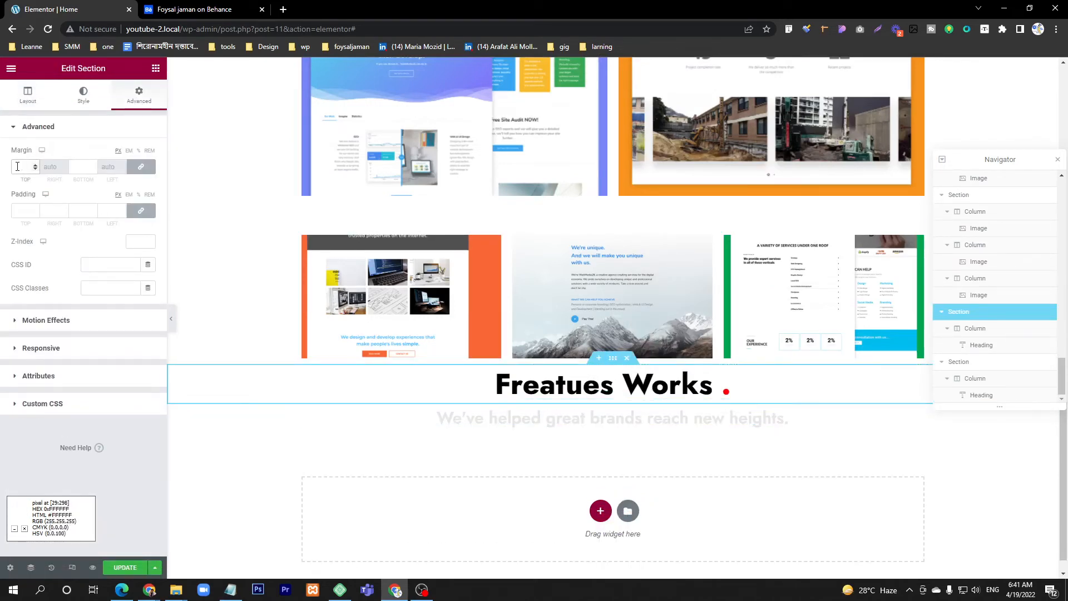
click(17, 166)
text(100)
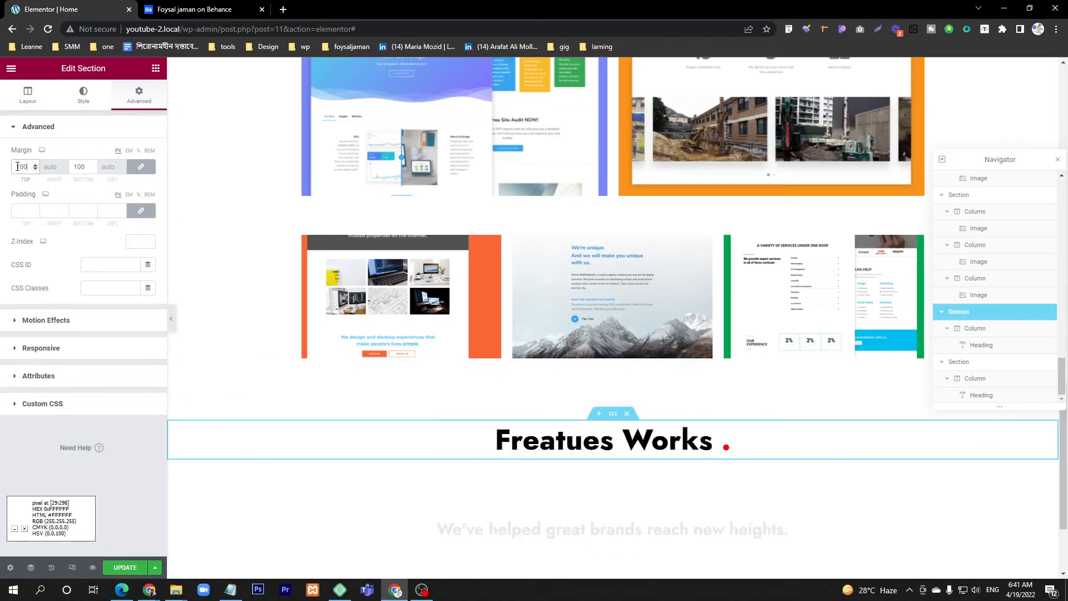
click(139, 167)
text(0)
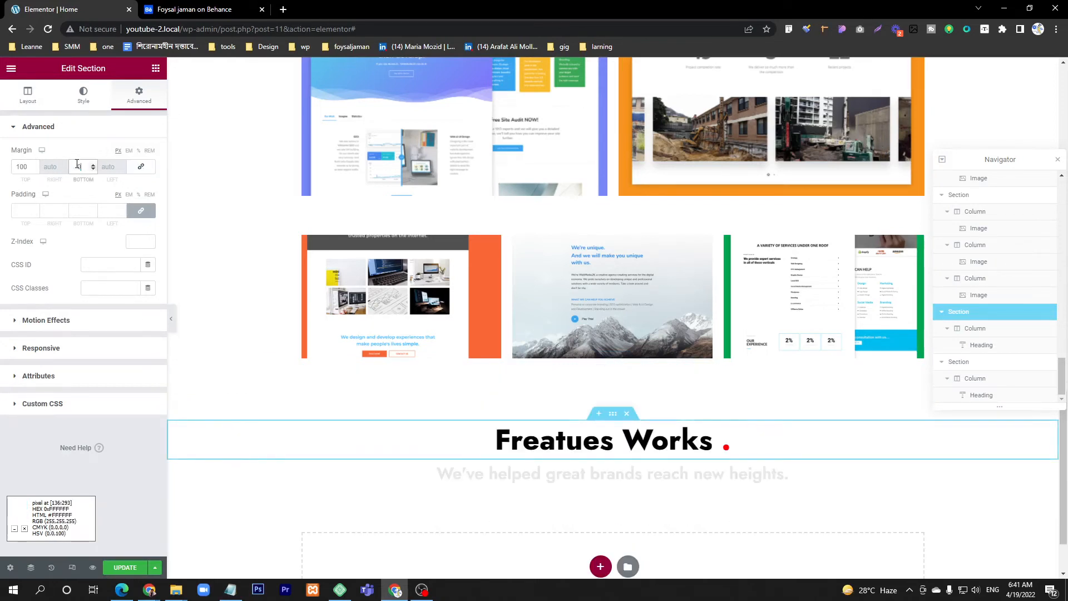
scroll(637, 399, down, 2)
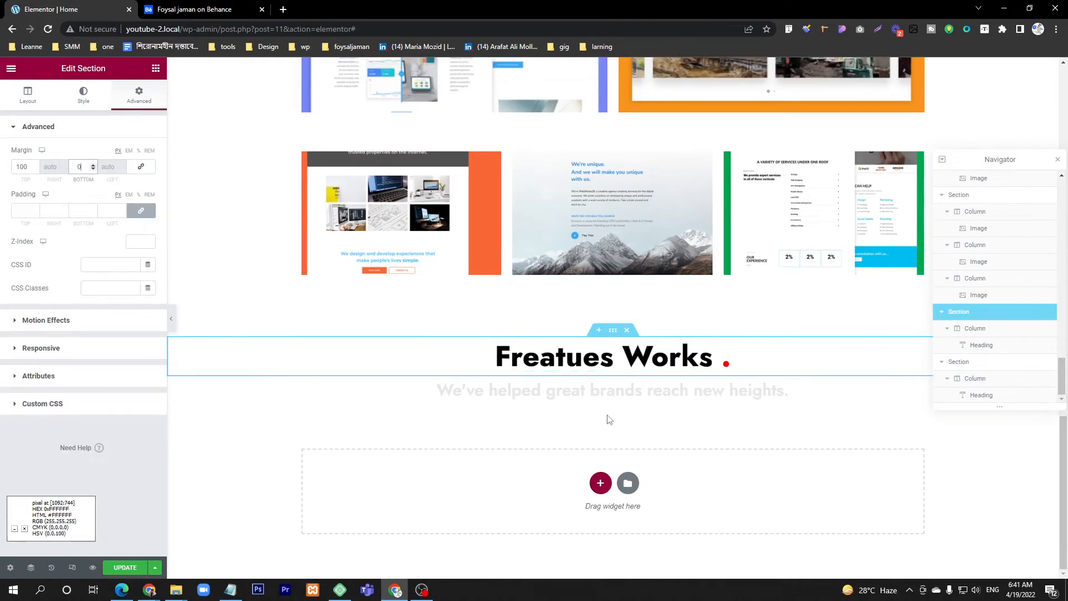
click(561, 391)
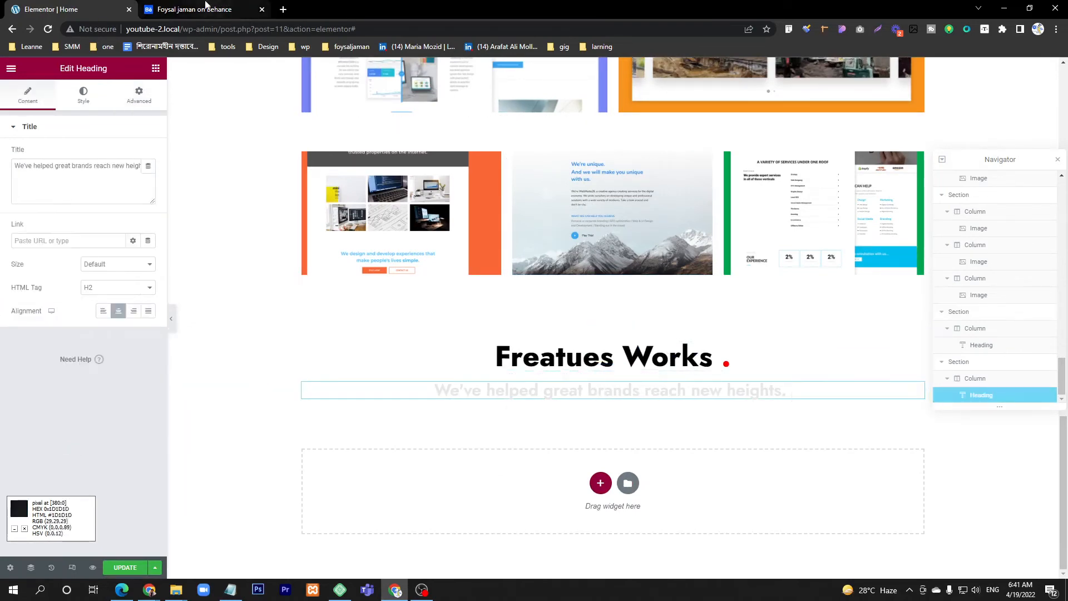
click(206, 6)
click(422, 590)
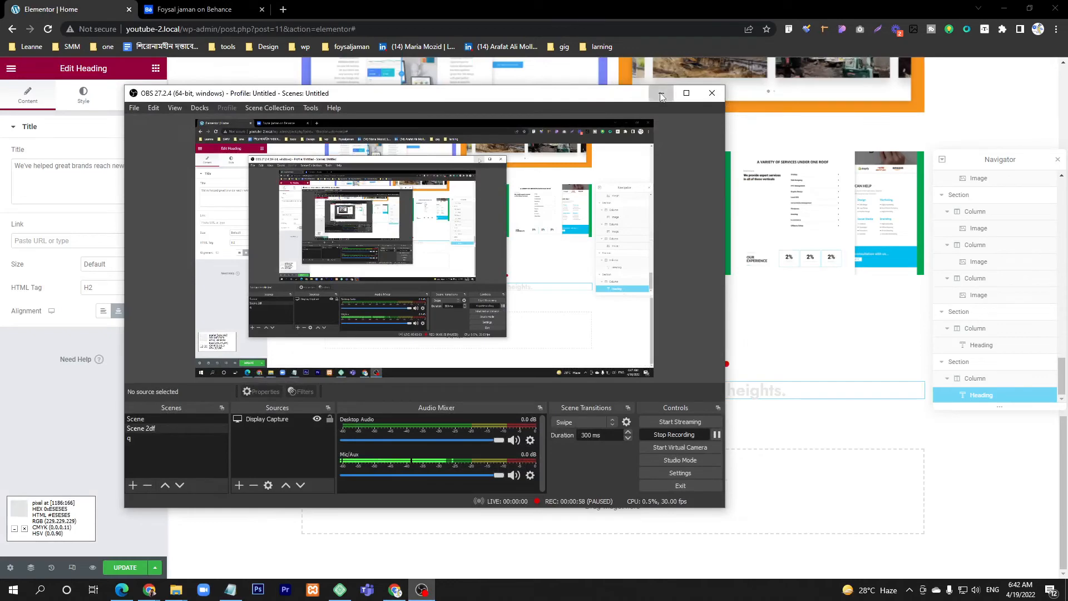
click(660, 93)
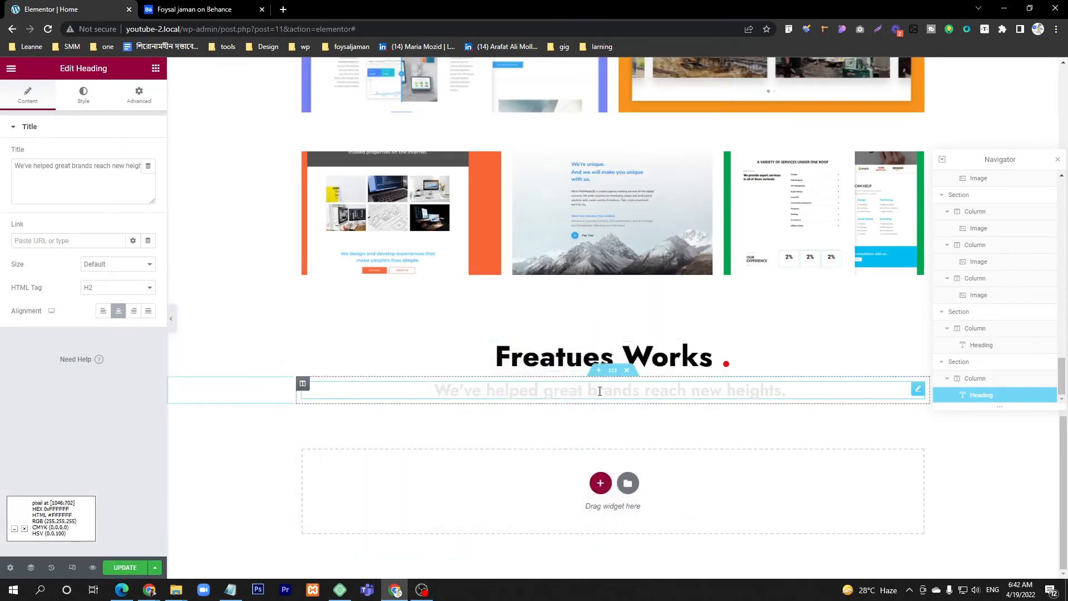
Step: Change the duplicated "Freatues Works" heading text to "Our Approach", keeping the red dot span
click(696, 365)
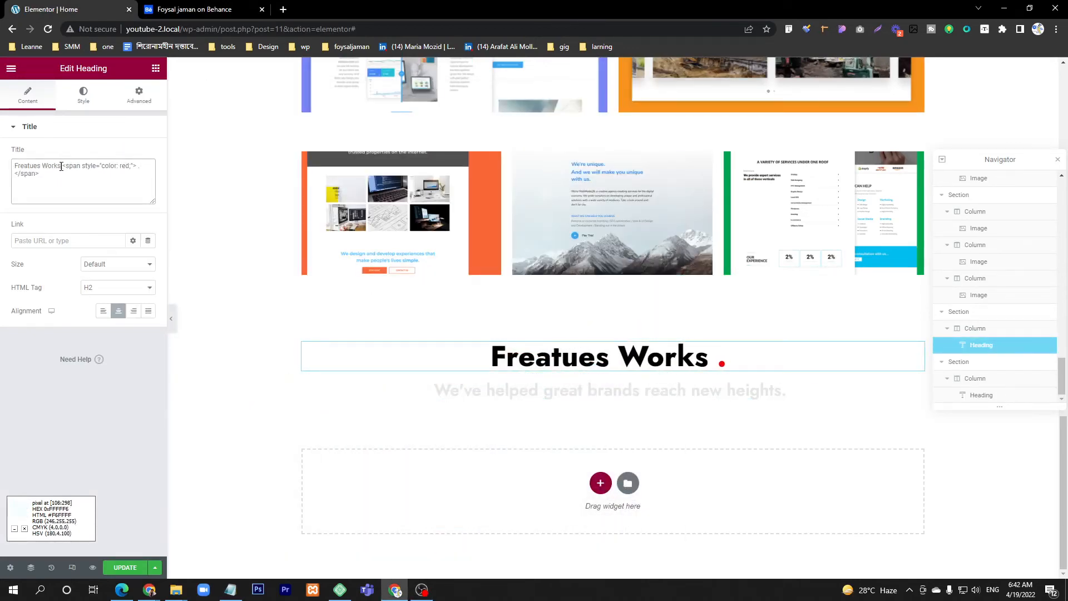
drag(61, 166, 22, 167)
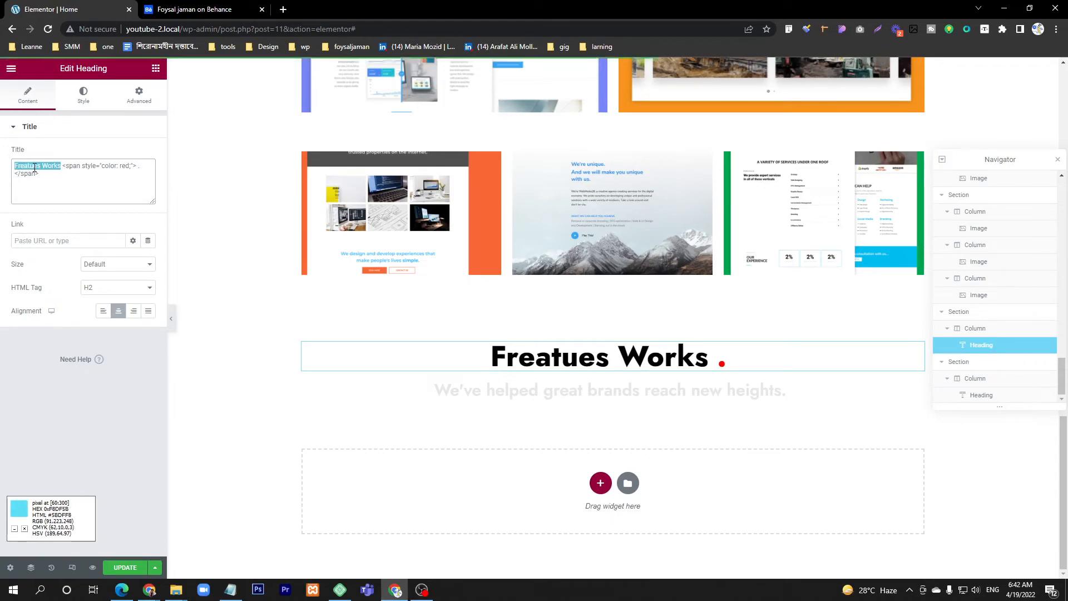
key(BackSpace)
text(Our)
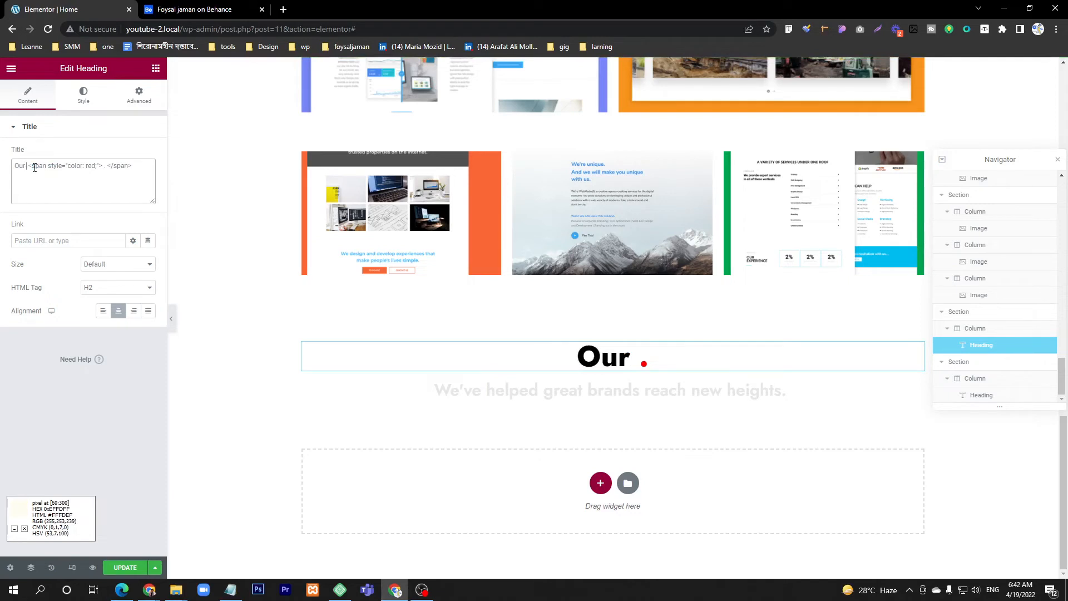
text( Approach)
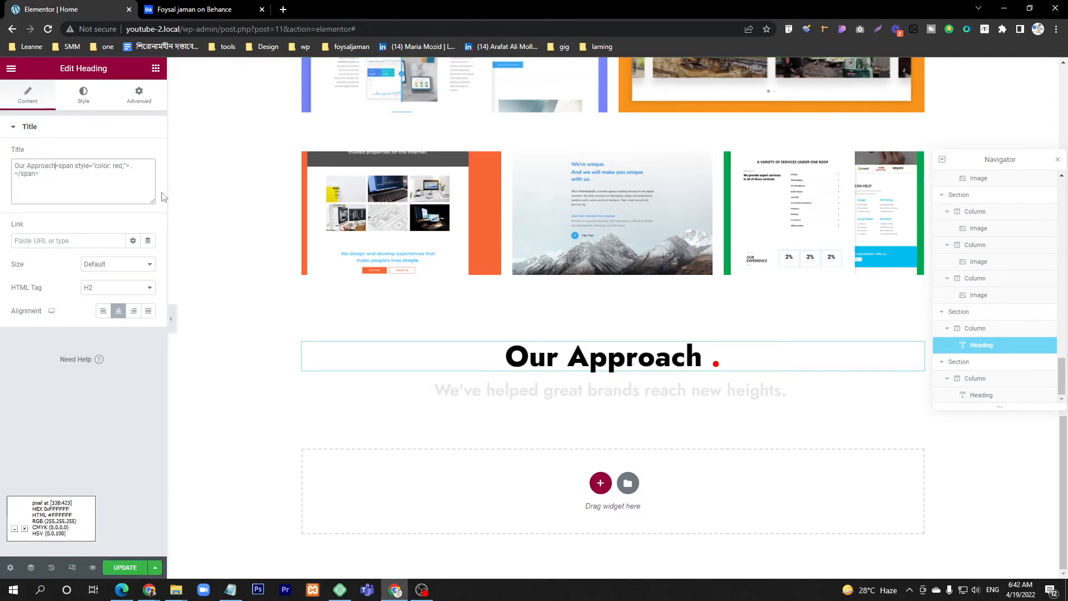
Step: Replace the text of the grey subheading below "Our Approach" with the matching "do things differently" line from the Behance design
click(612, 391)
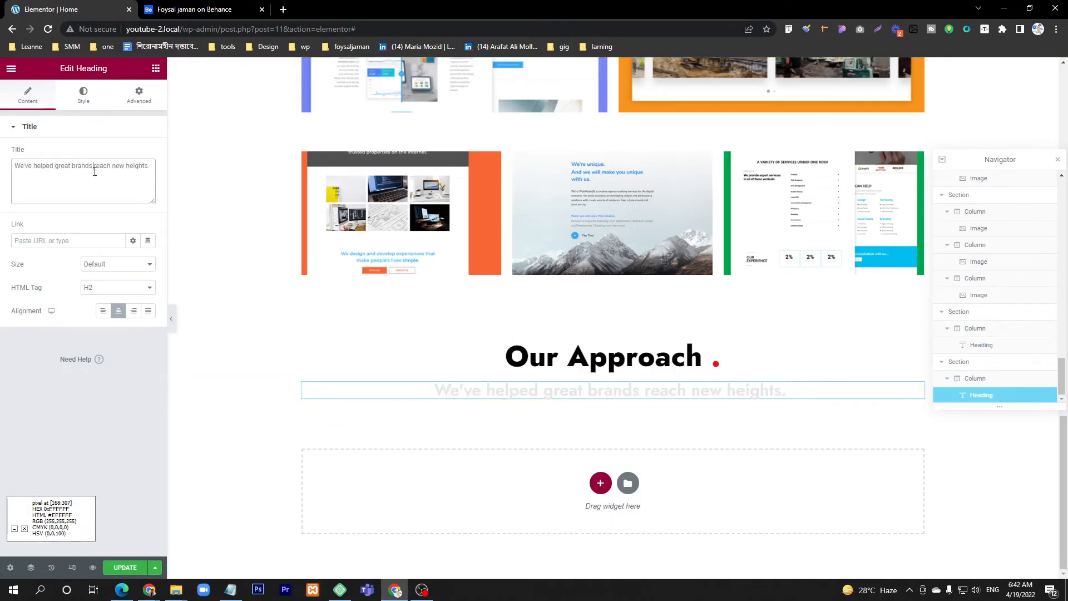
key(ctrl+a)
key(ctrl+v)
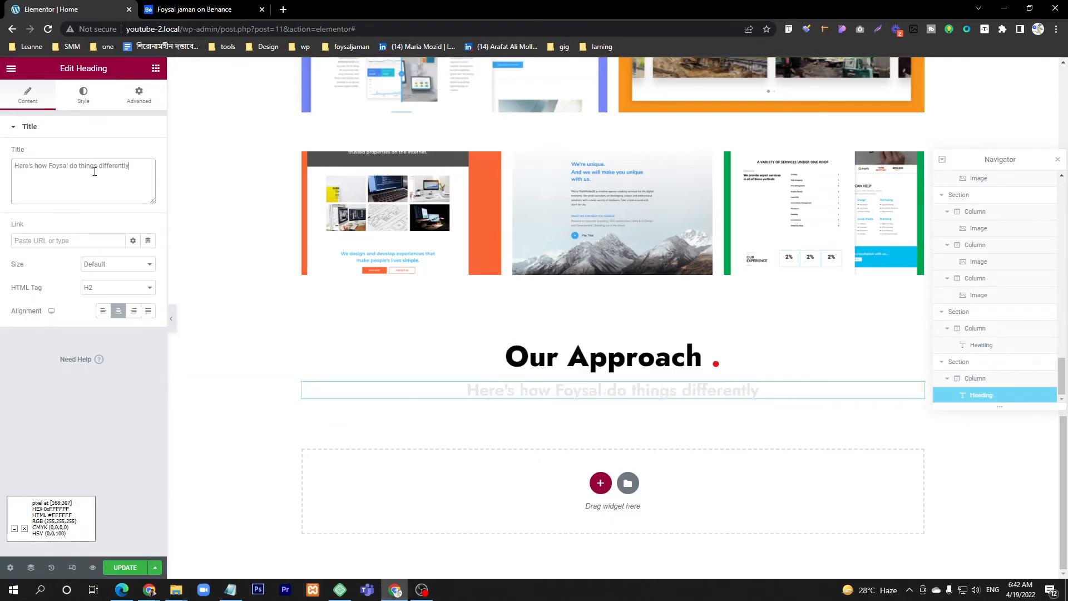
Step: Check the Old Way and My Way comparison on Behance and add a two-column section below the Our Approach subheading
click(222, 7)
scroll(509, 326, down, 3)
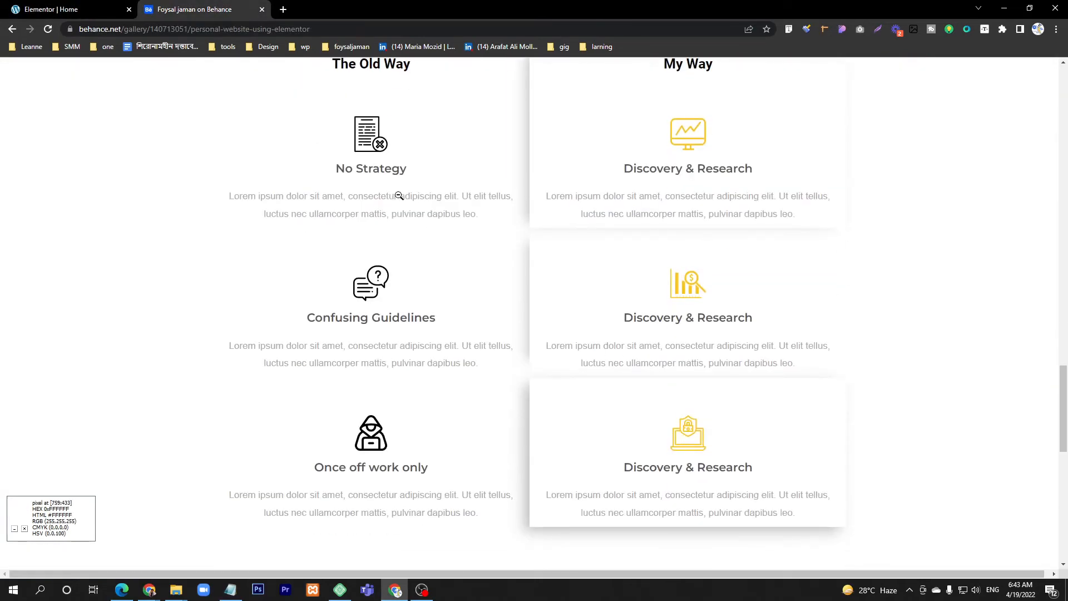
scroll(398, 196, up, 1)
key(ctrl+Tab)
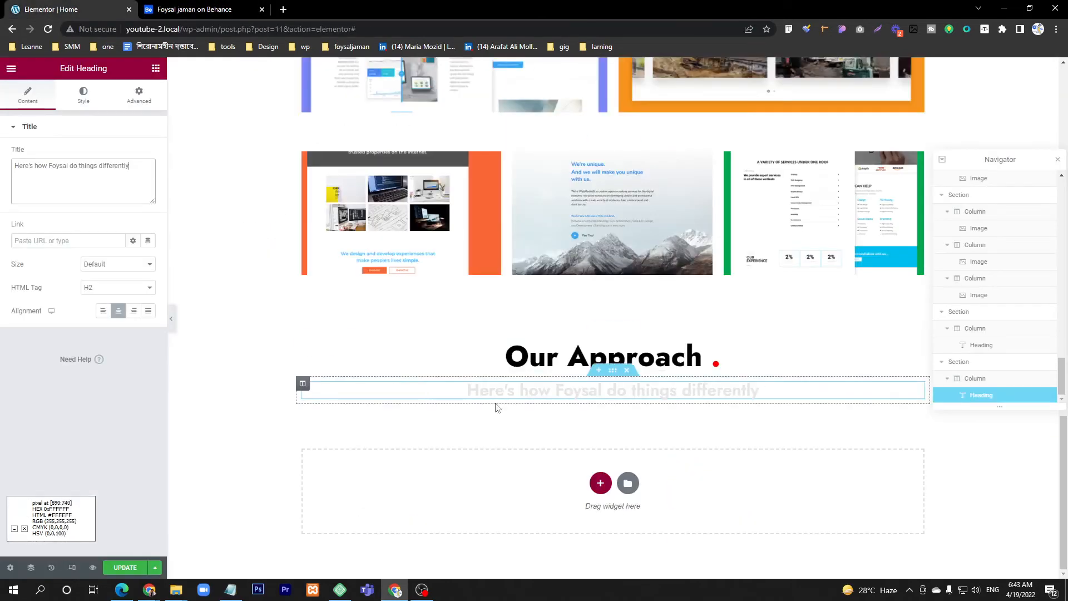
click(601, 483)
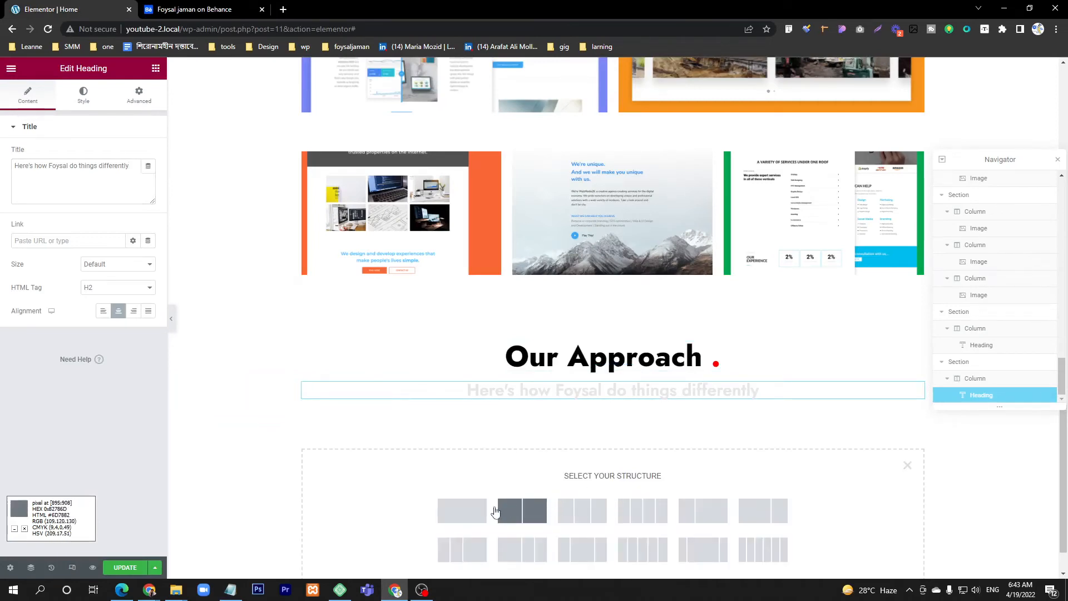
click(519, 513)
scroll(515, 479, down, 1)
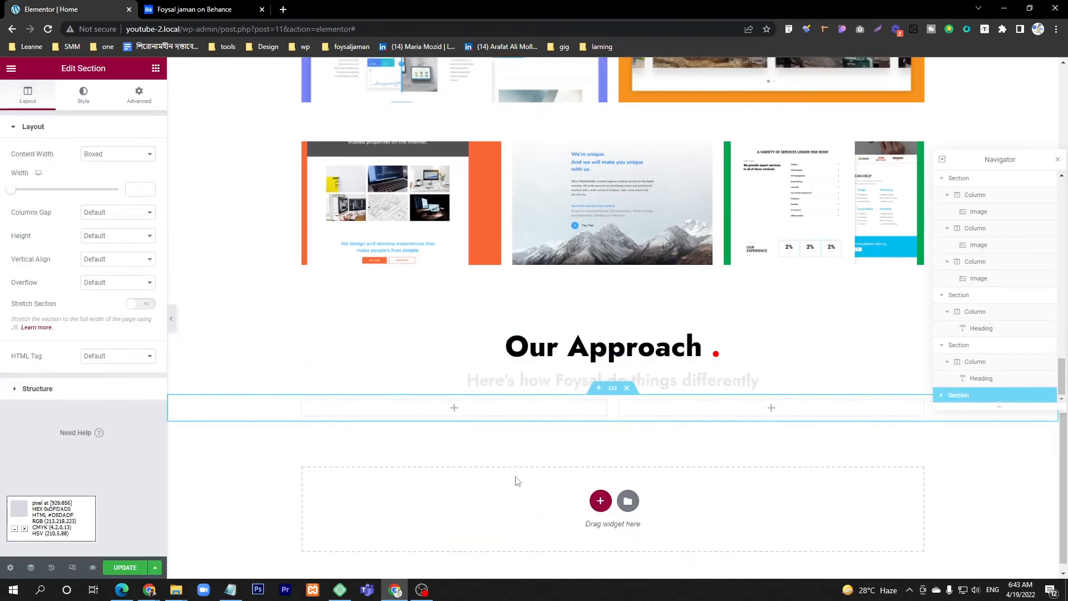
Step: Check the column titles on Behance, add a Heading widget to the new section's left column and title it "Old Way"
click(244, 10)
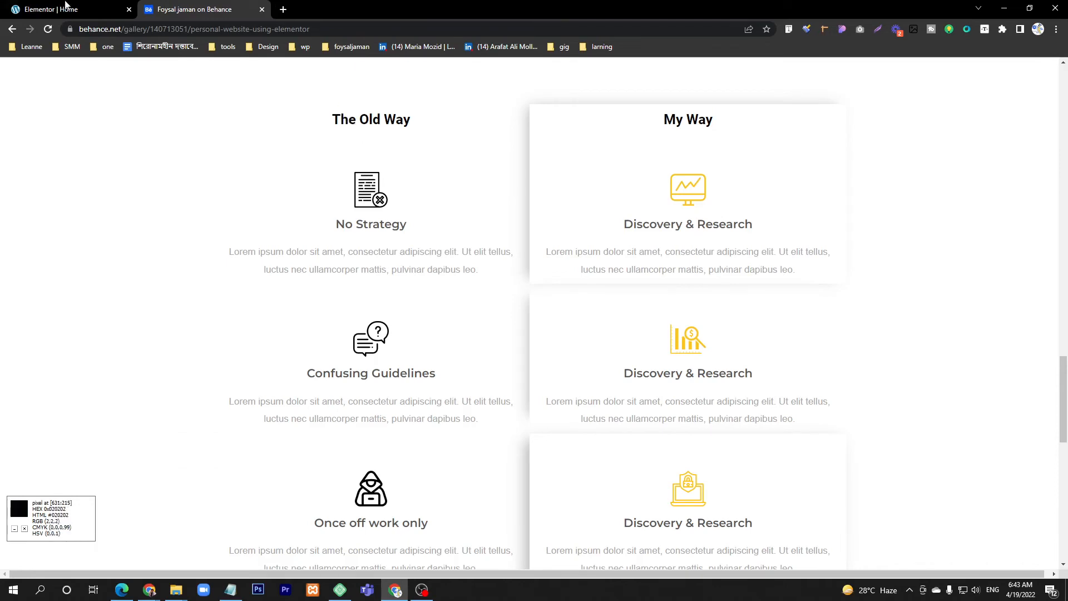
scroll(364, 126, up, 1)
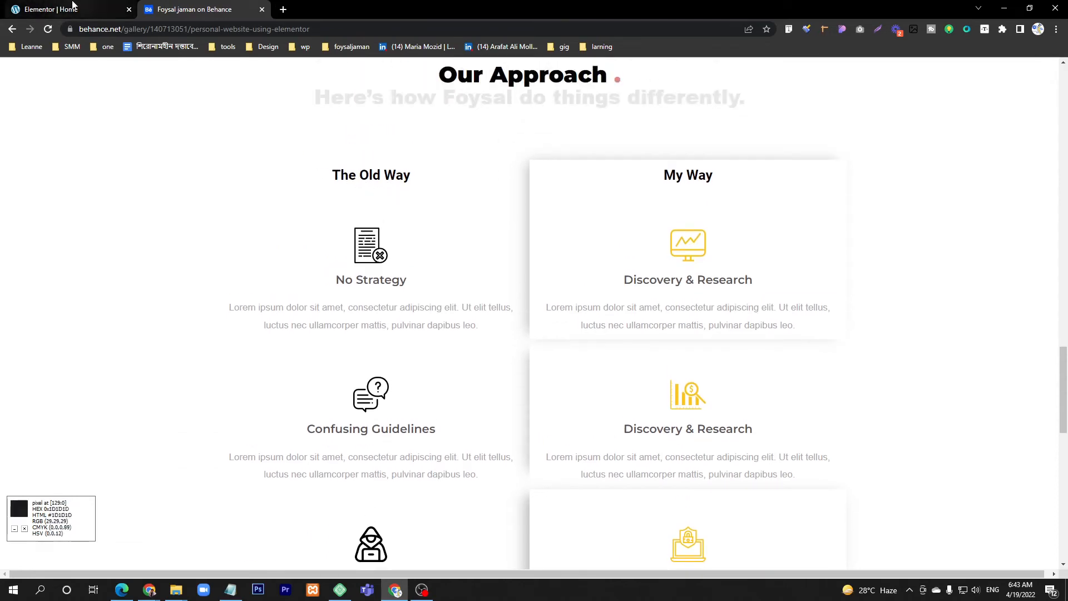
click(51, 9)
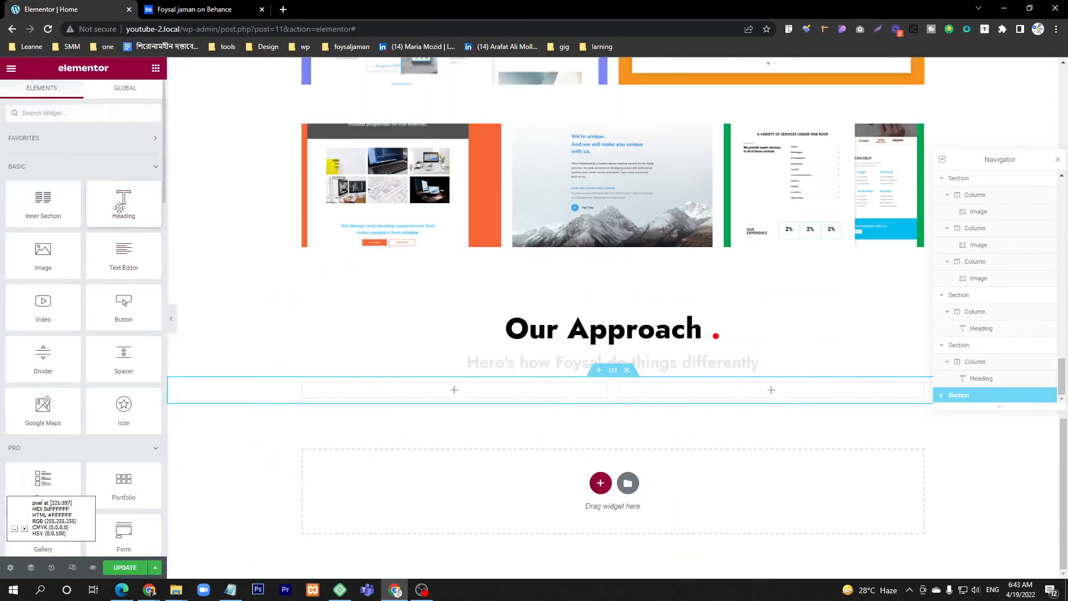
drag(123, 203, 468, 392)
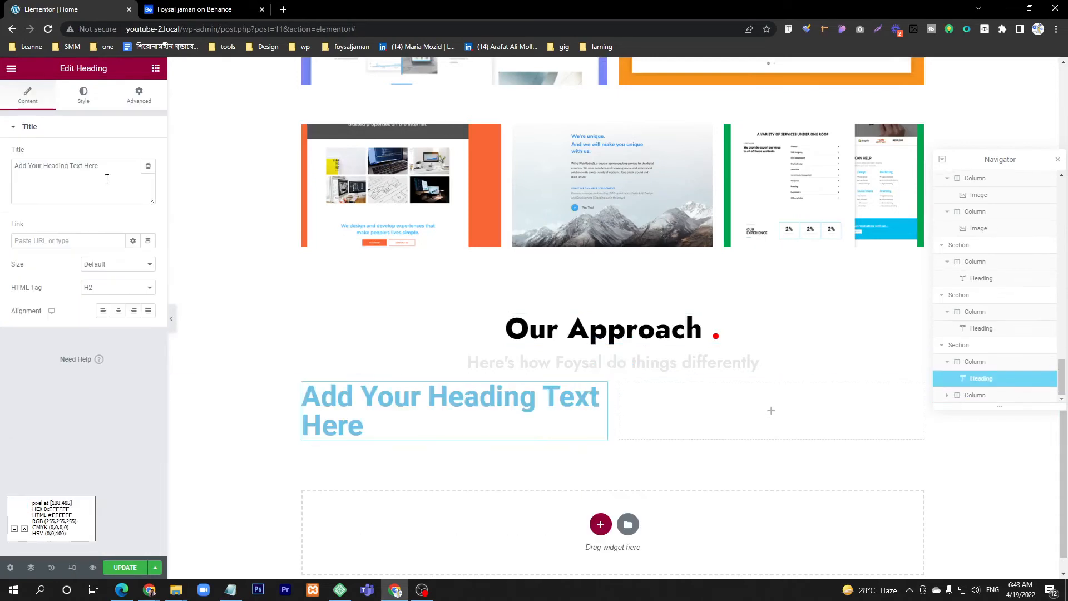
double_click(85, 188)
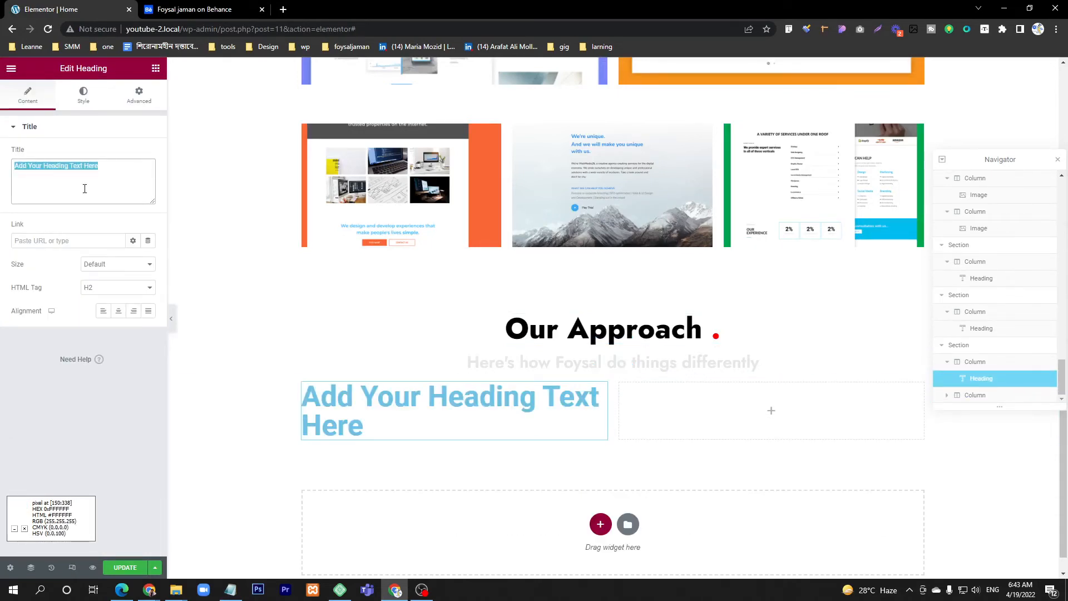
text(Old Way)
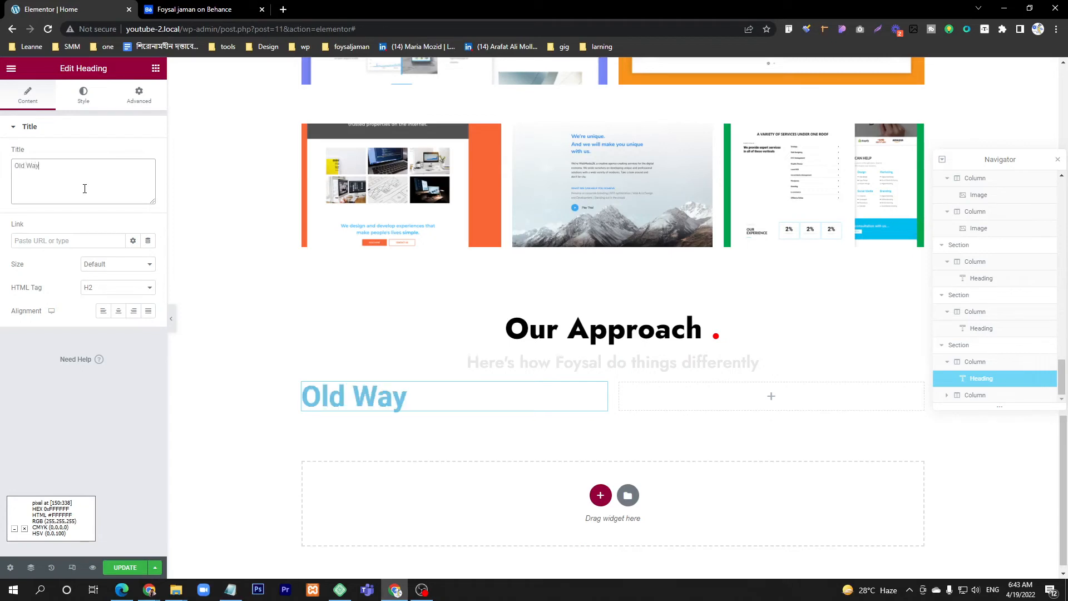
Step: Reduce the "Old Way" heading's font size and set its text color to #000000
click(84, 94)
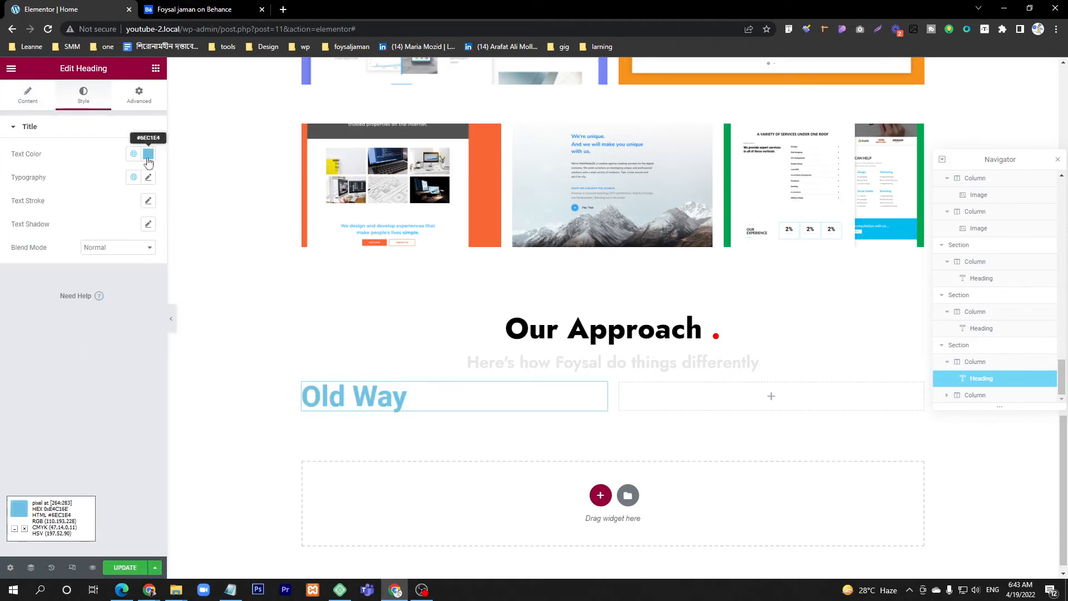
click(148, 154)
click(148, 176)
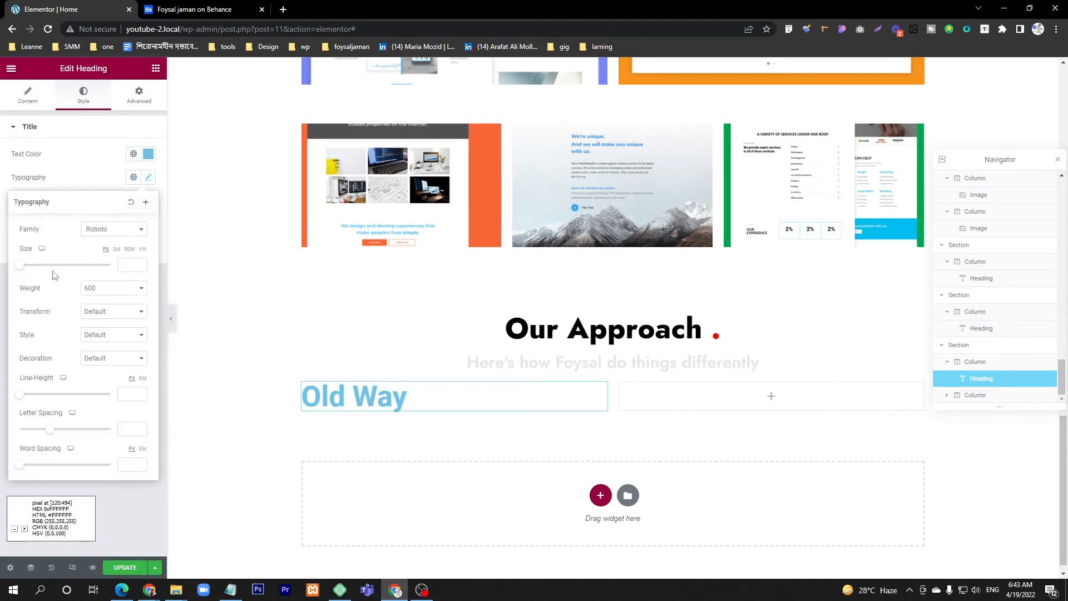
click(25, 266)
drag(26, 268, 34, 268)
click(62, 190)
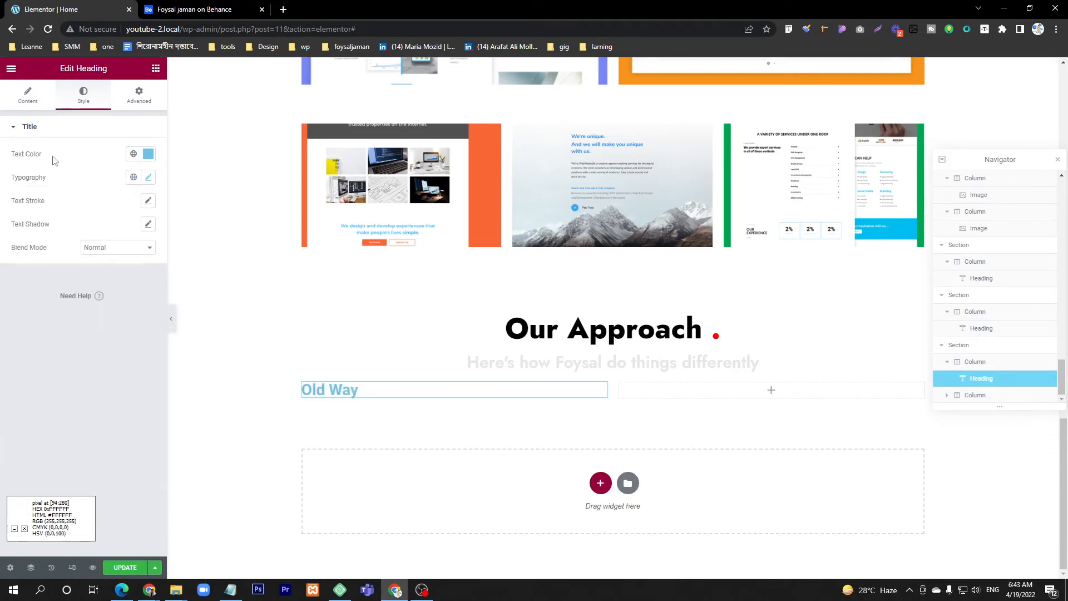
click(148, 154)
text(#000000)
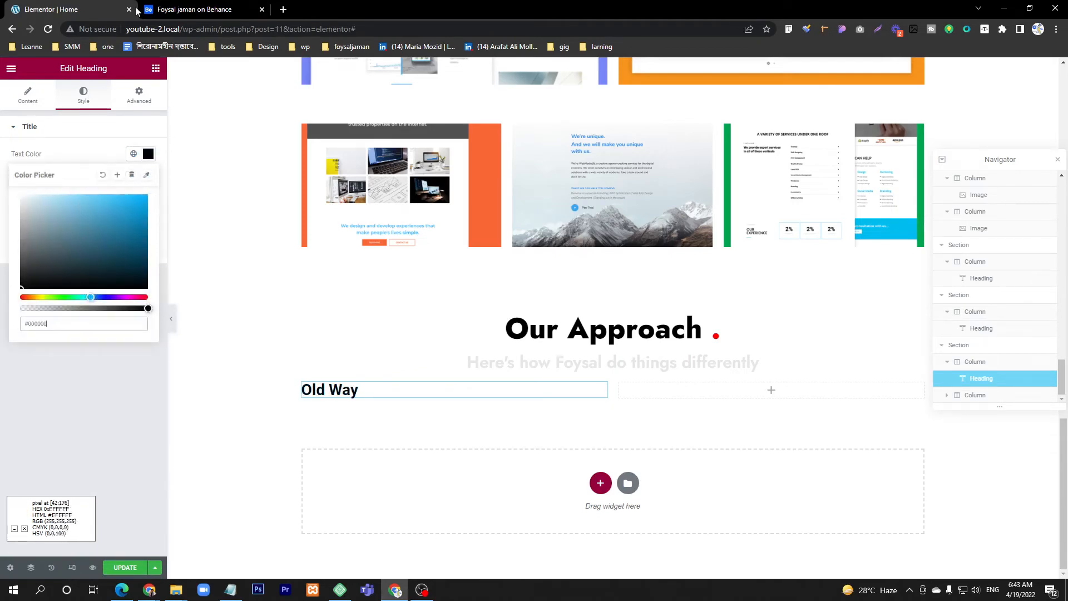
Step: Compare the "Old Way" heading with the Behance design and align it to the center
click(195, 10)
click(72, 9)
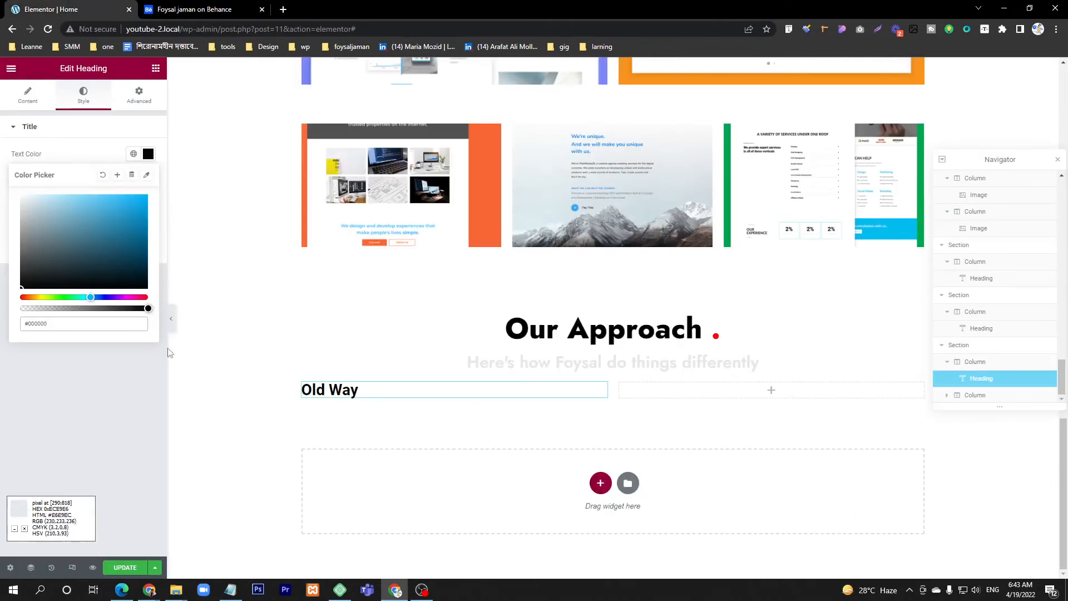
click(19, 103)
click(118, 311)
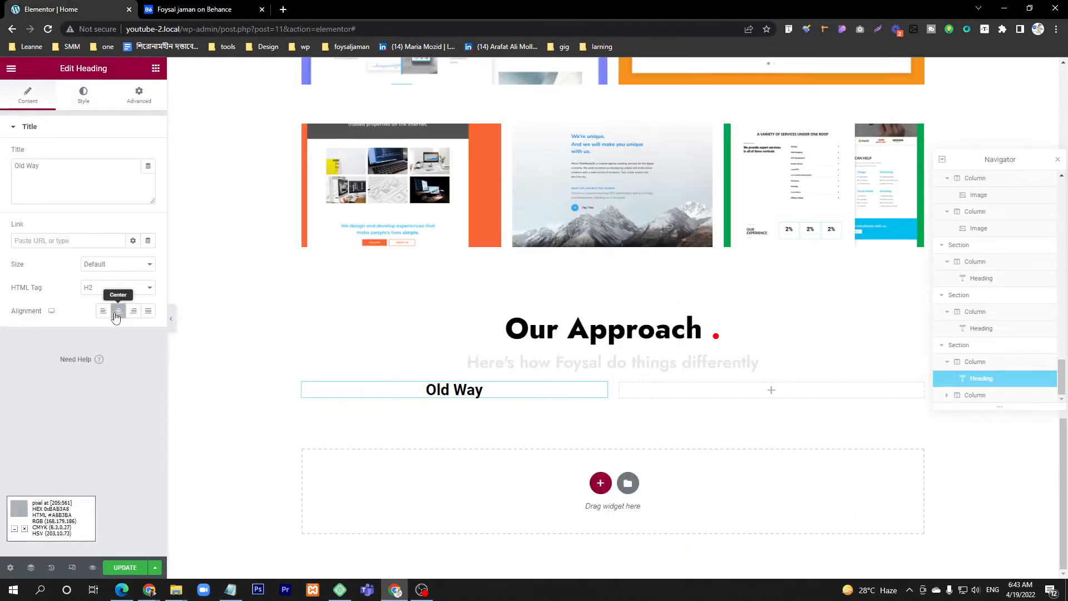
Step: Check the spacing above the comparison columns on Behance and set the two-column section's top margin to 50 px
click(195, 10)
scroll(295, 218, up, 1)
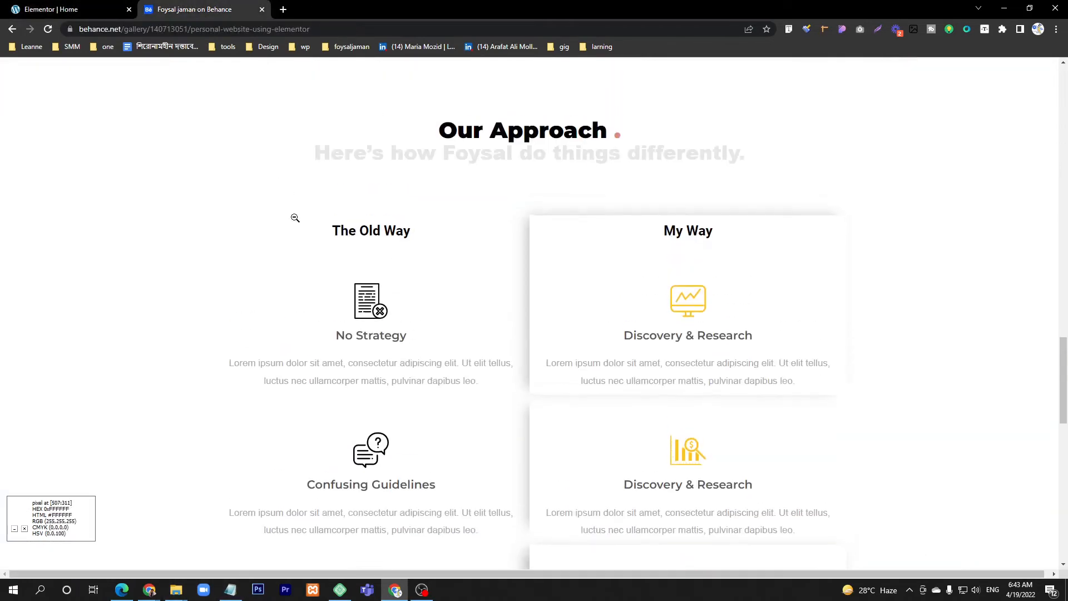
click(824, 29)
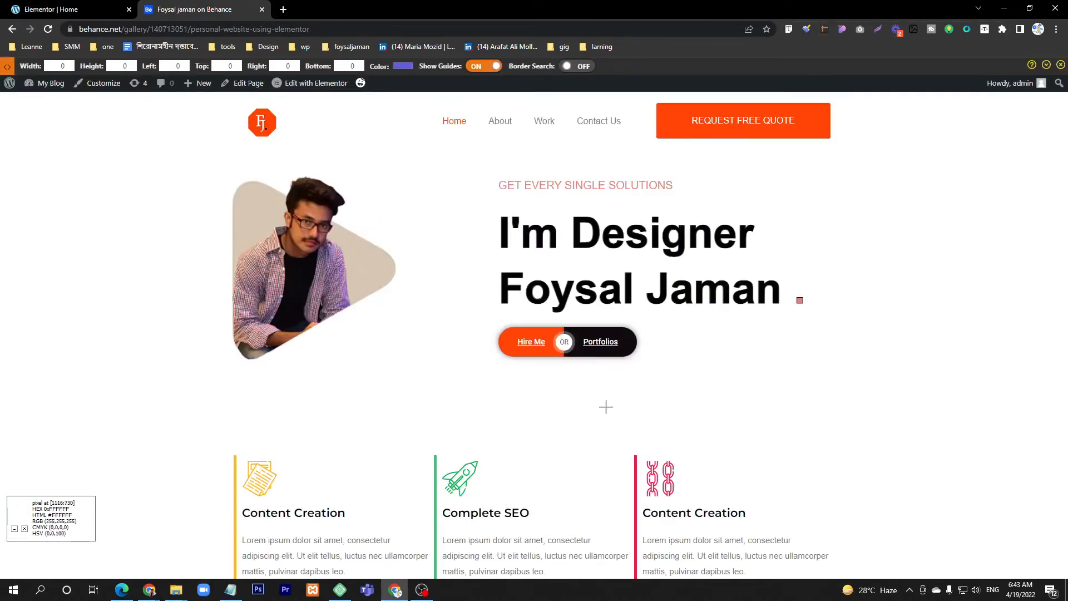
click(1061, 66)
scroll(434, 290, down, 20)
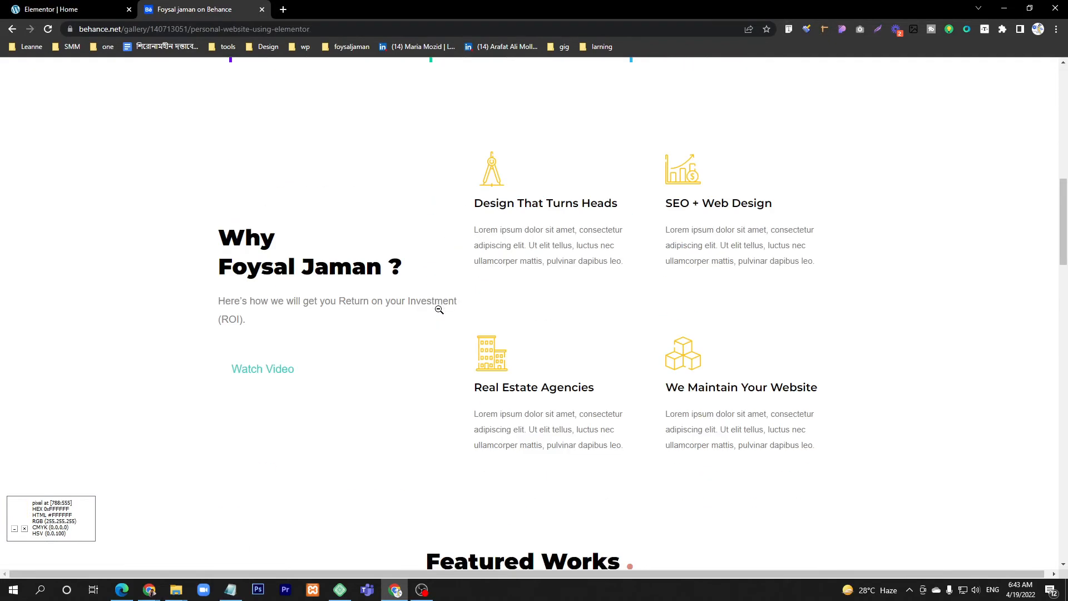
scroll(423, 295, down, 1)
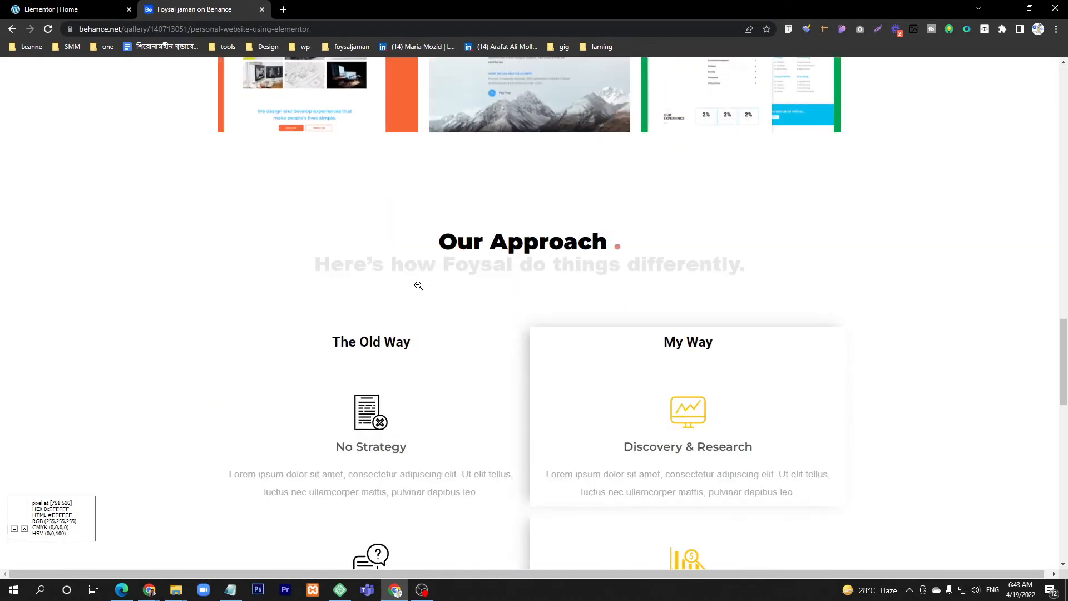
click(95, 10)
click(613, 374)
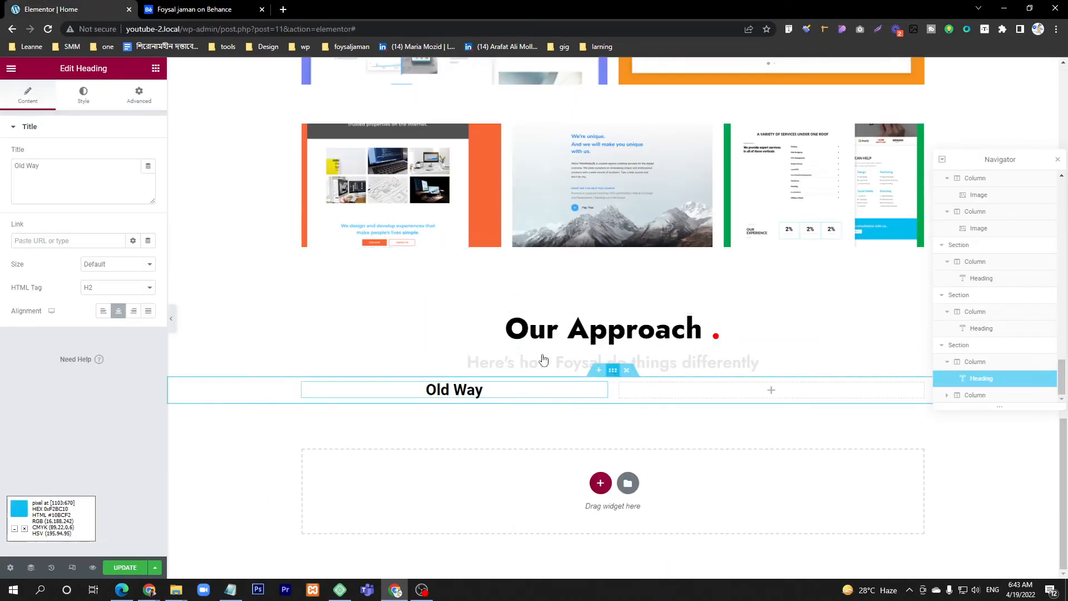
click(139, 96)
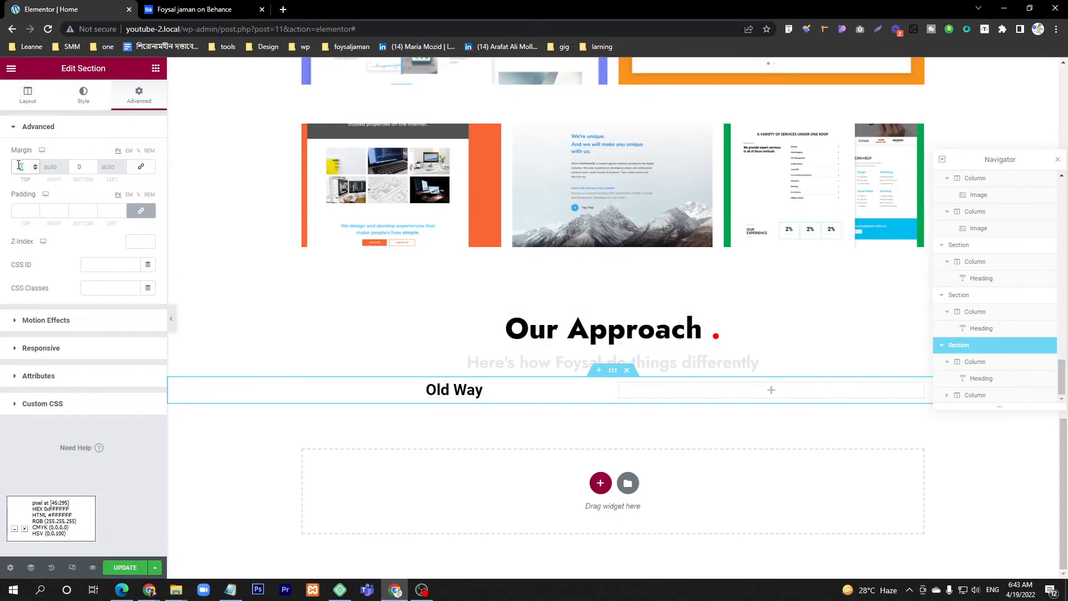
text(50)
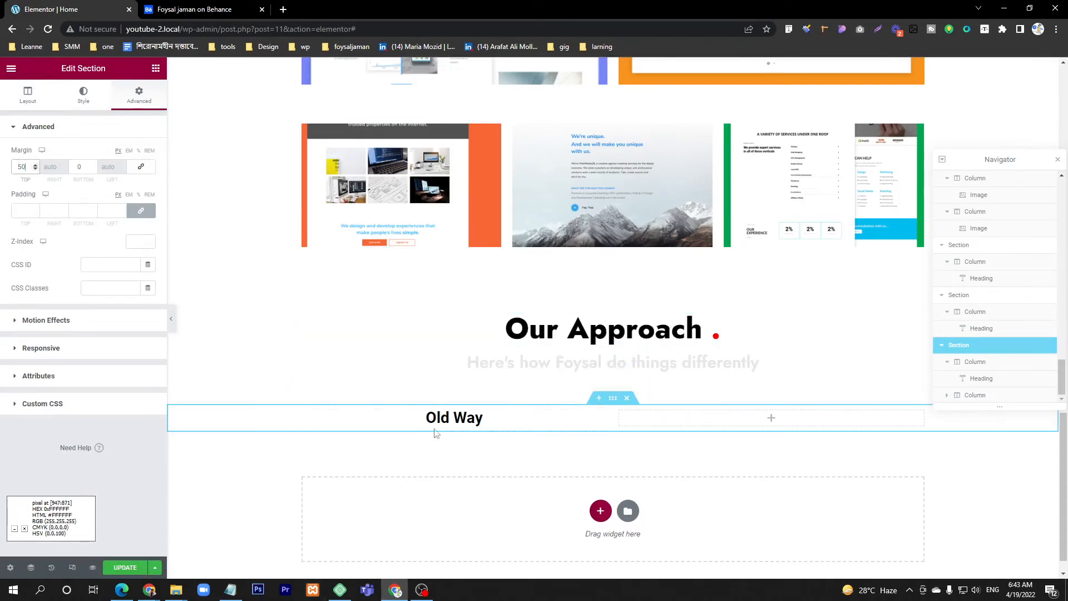
Step: Check the items under the Old Way title on Behance and add an Image Box widget below the "Old Way" heading
click(215, 26)
click(214, 11)
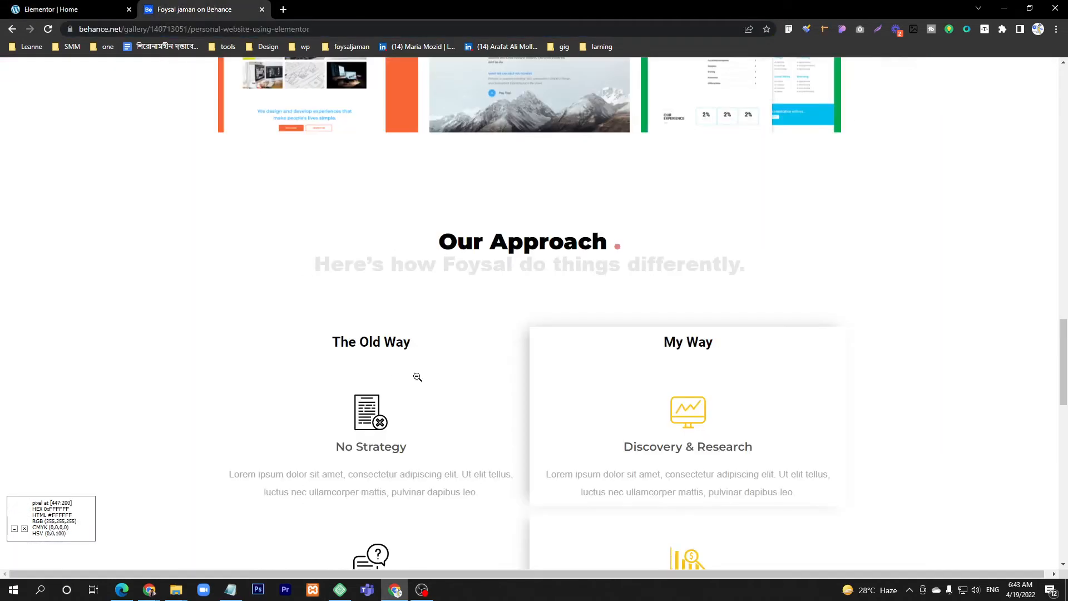
scroll(295, 496, down, 2)
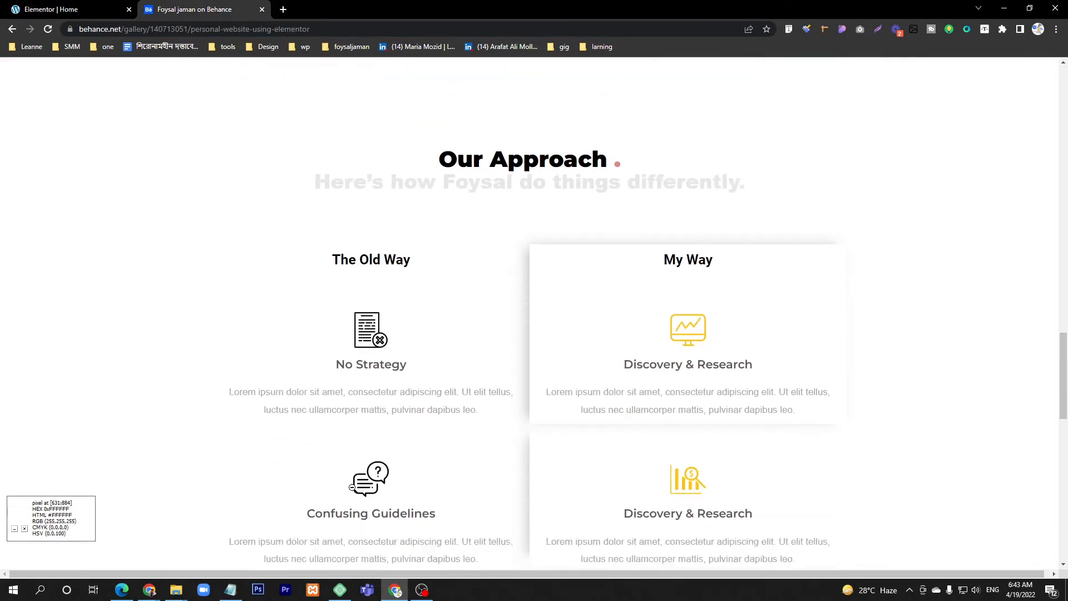
click(35, 4)
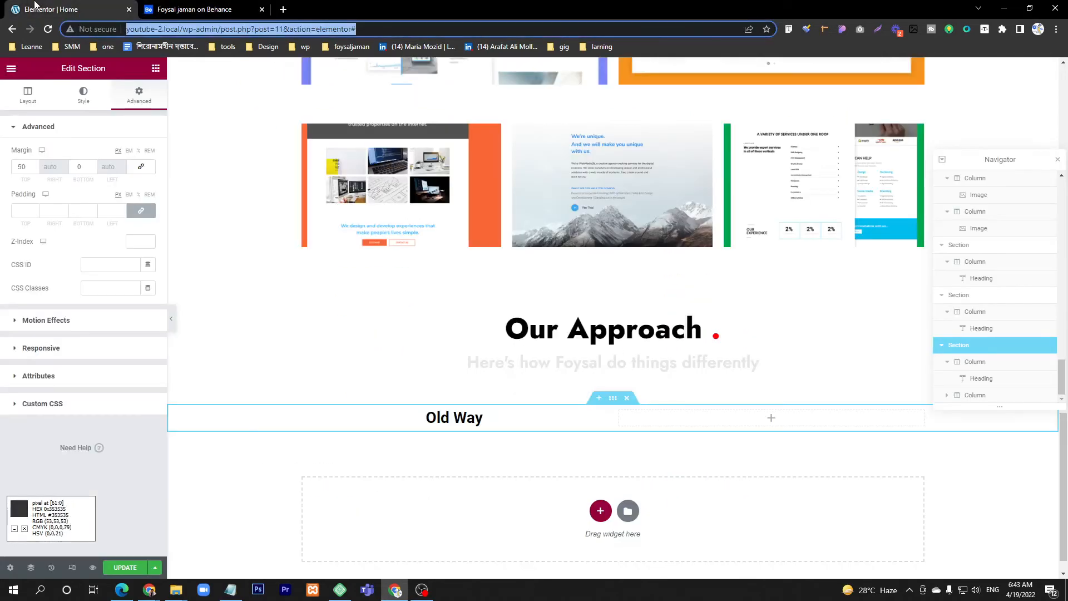
click(155, 67)
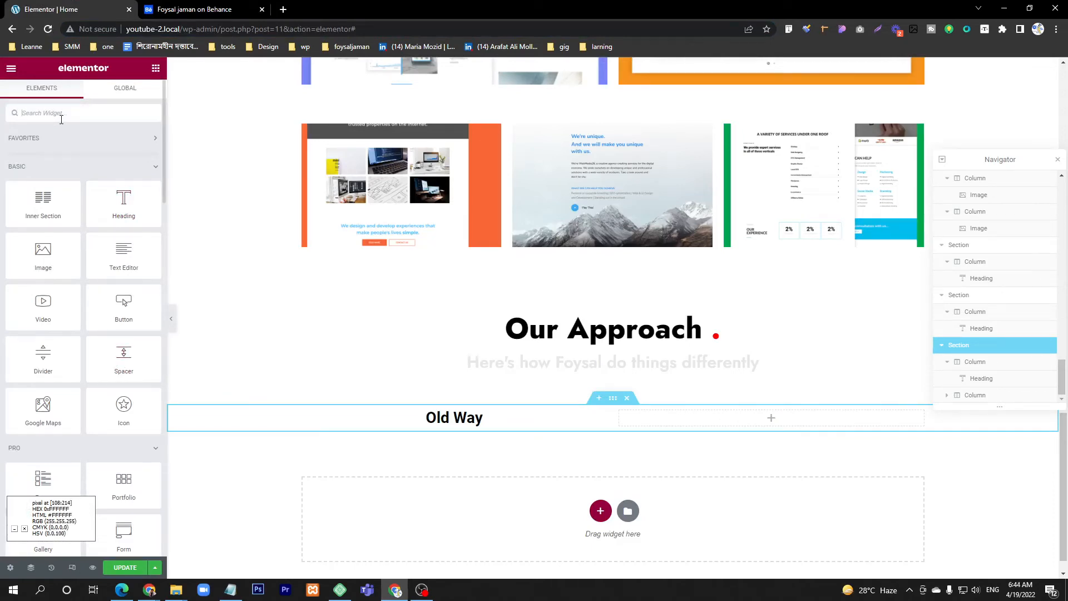
text(image)
drag(123, 155, 440, 421)
scroll(452, 443, down, 4)
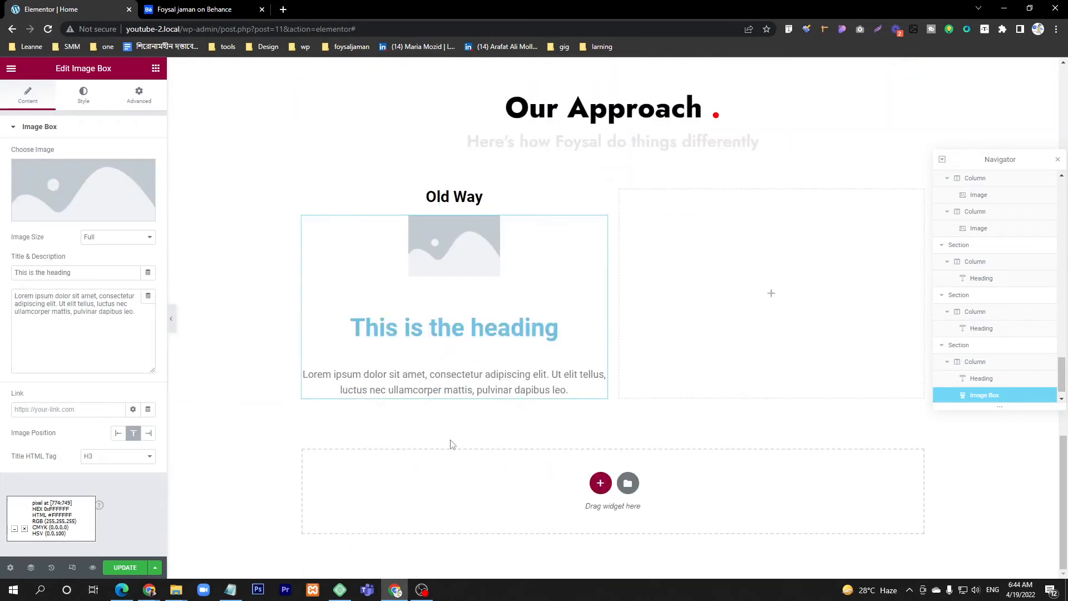
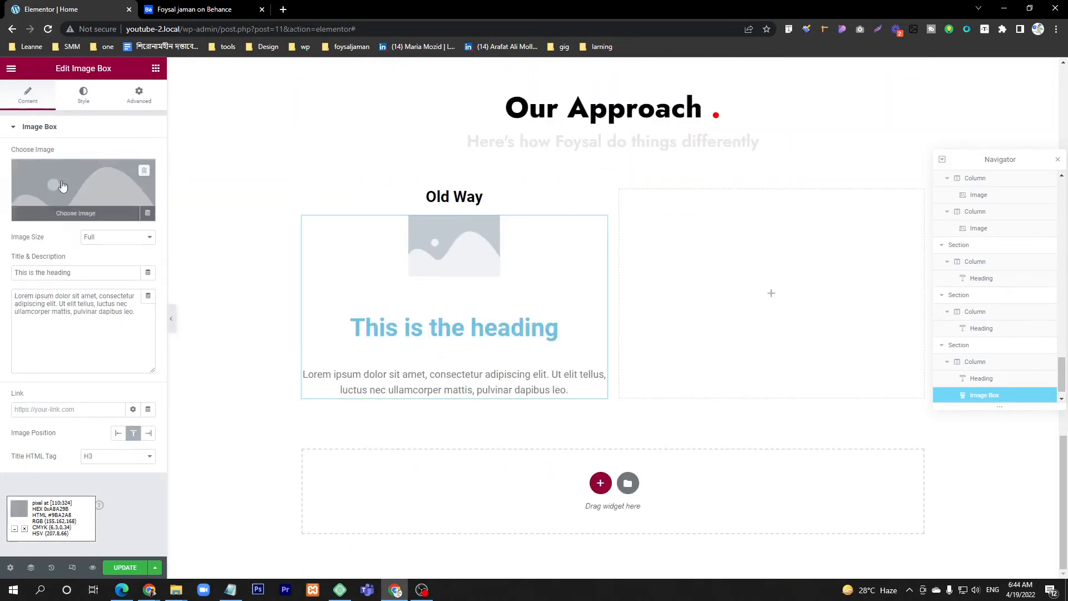
Step: Check the No Strategy icon on Behance and set the image box's image to the crossed-out document icon from the media library
click(67, 200)
click(244, 10)
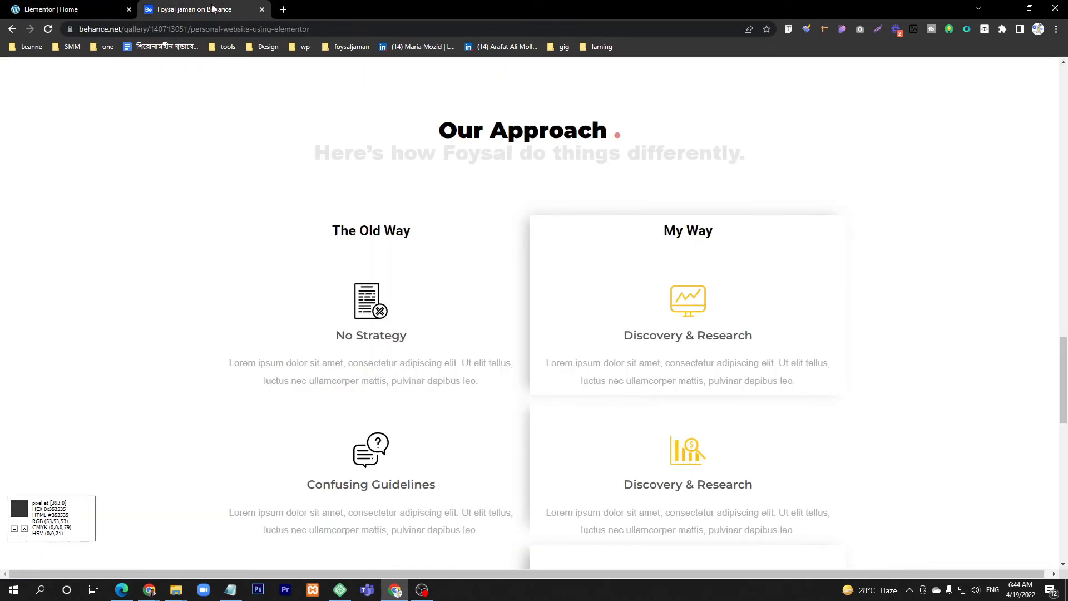
click(45, 4)
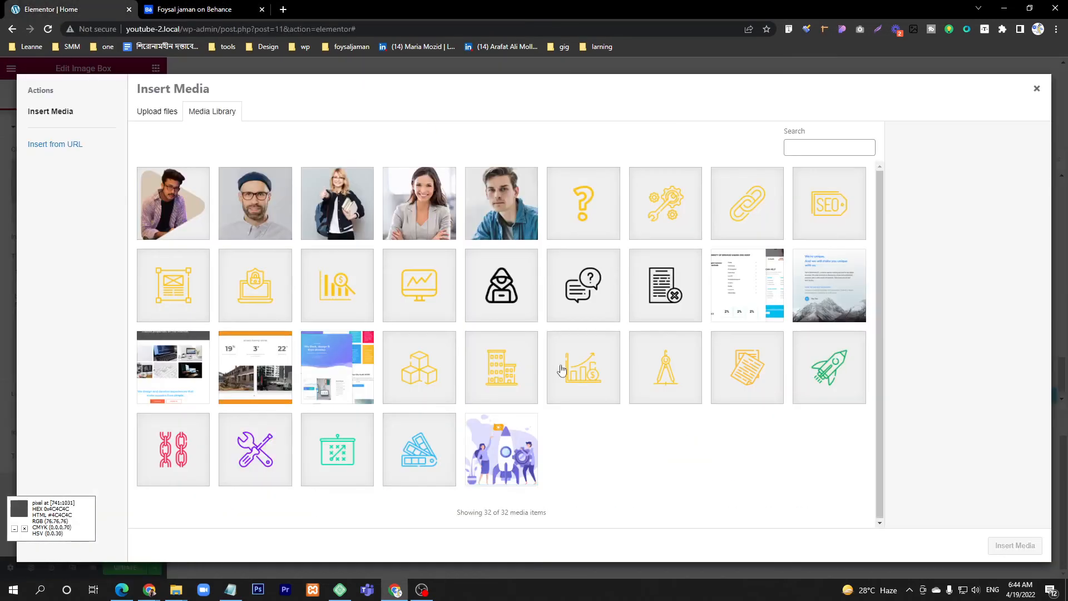
click(666, 284)
click(1015, 545)
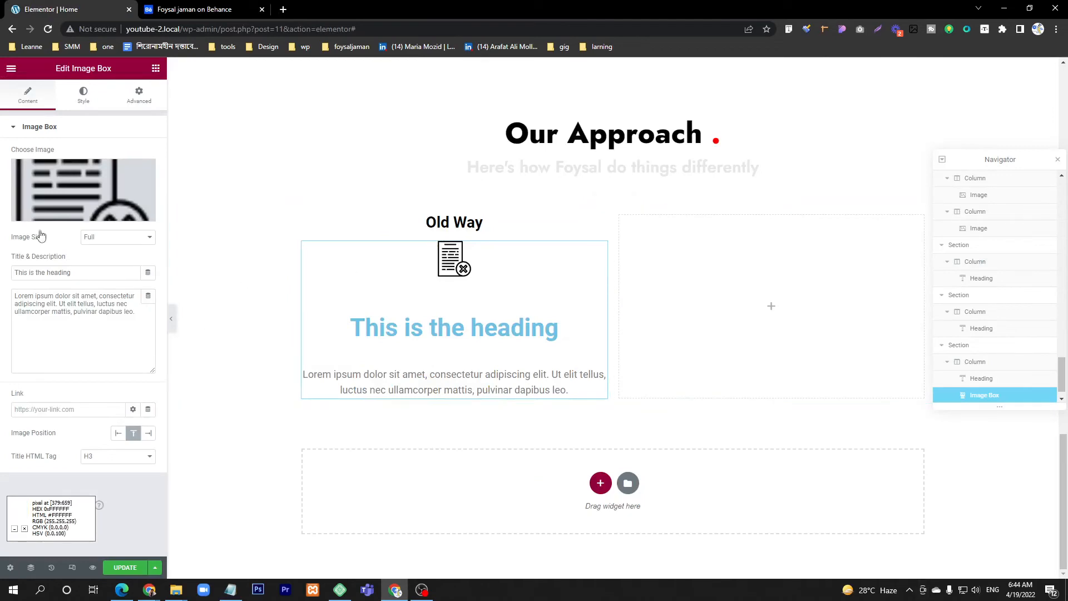
Step: Set the image box's title to "No Strategy" and compare it with the Behance design
click(95, 272)
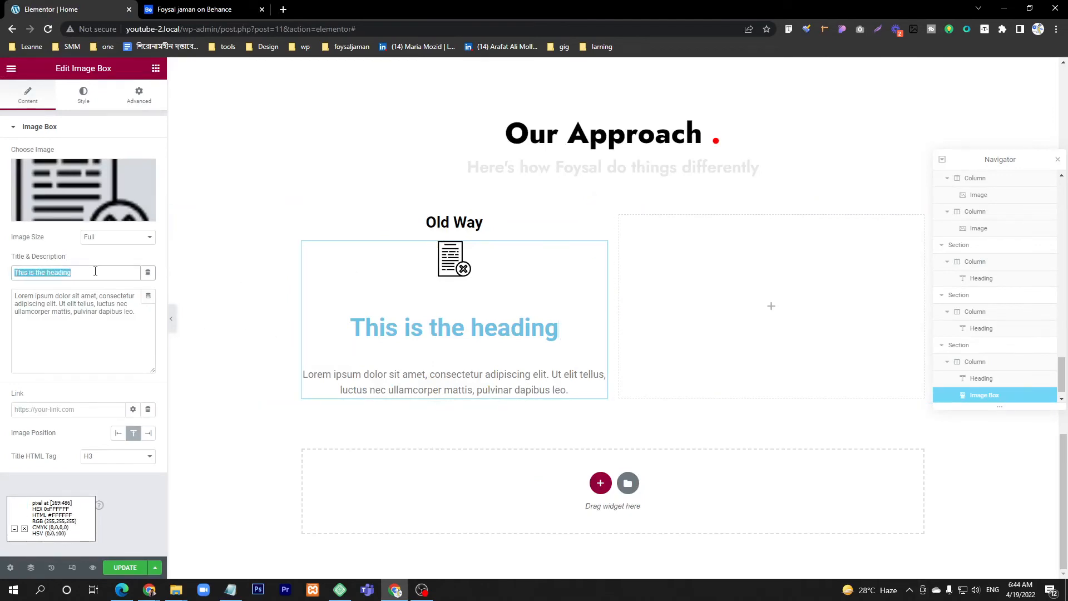
text(No Strategy)
key(ctrl+Tab)
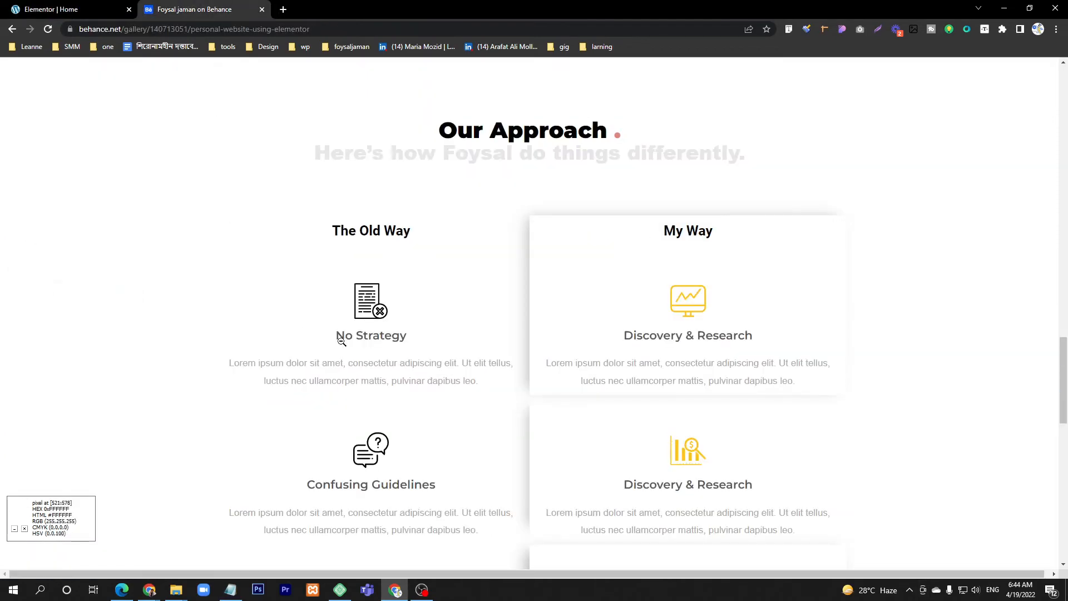
click(70, 4)
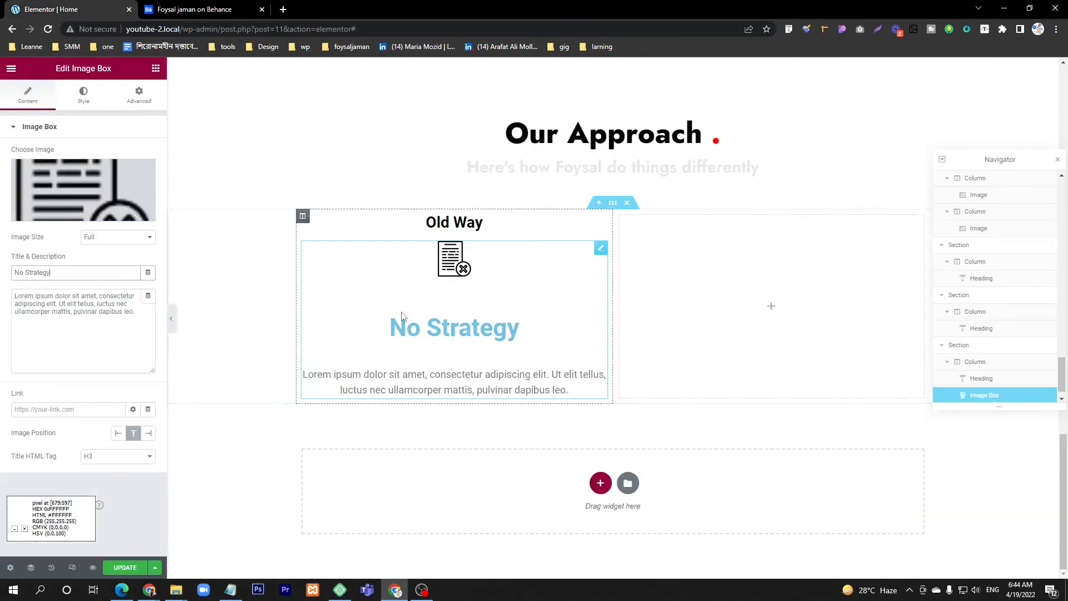
Step: Sample the "No Strategy" title color from the Behance design and set the image box's title color to #565B7C
click(86, 89)
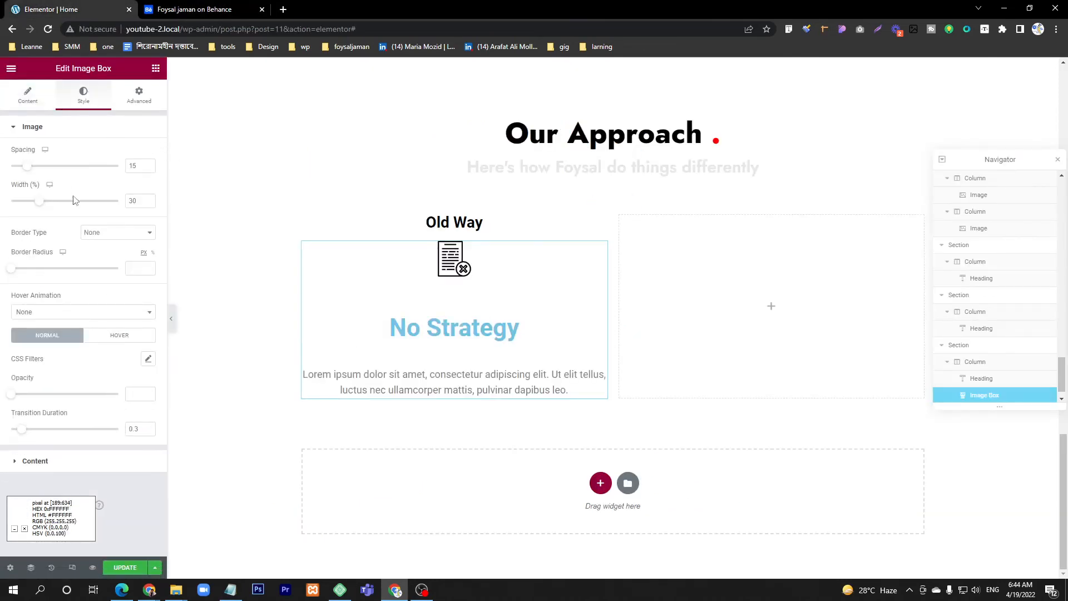
click(44, 462)
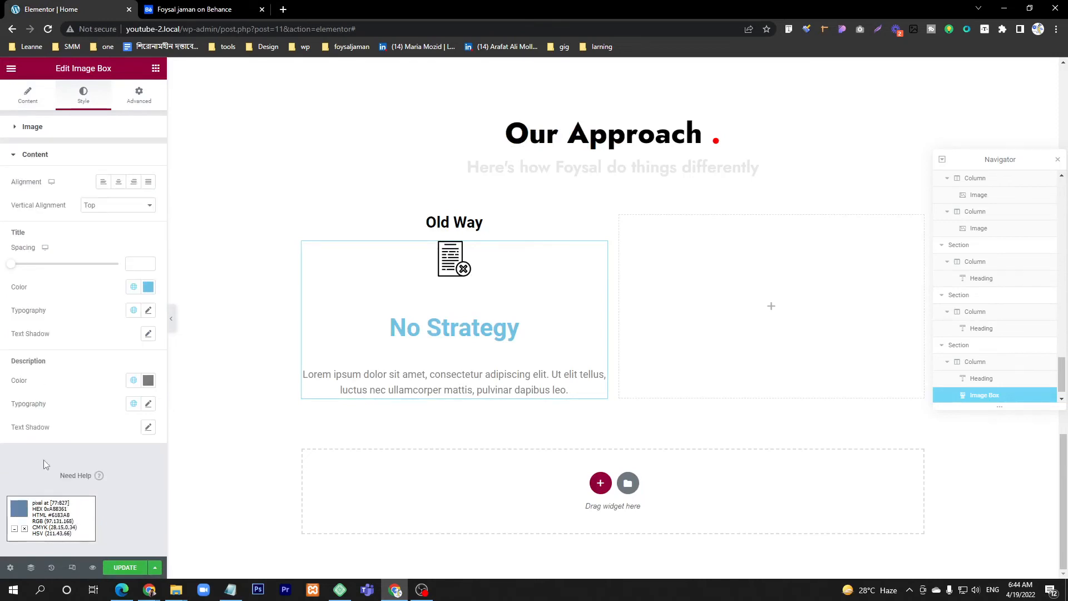
click(148, 286)
drag(97, 369, 5, 422)
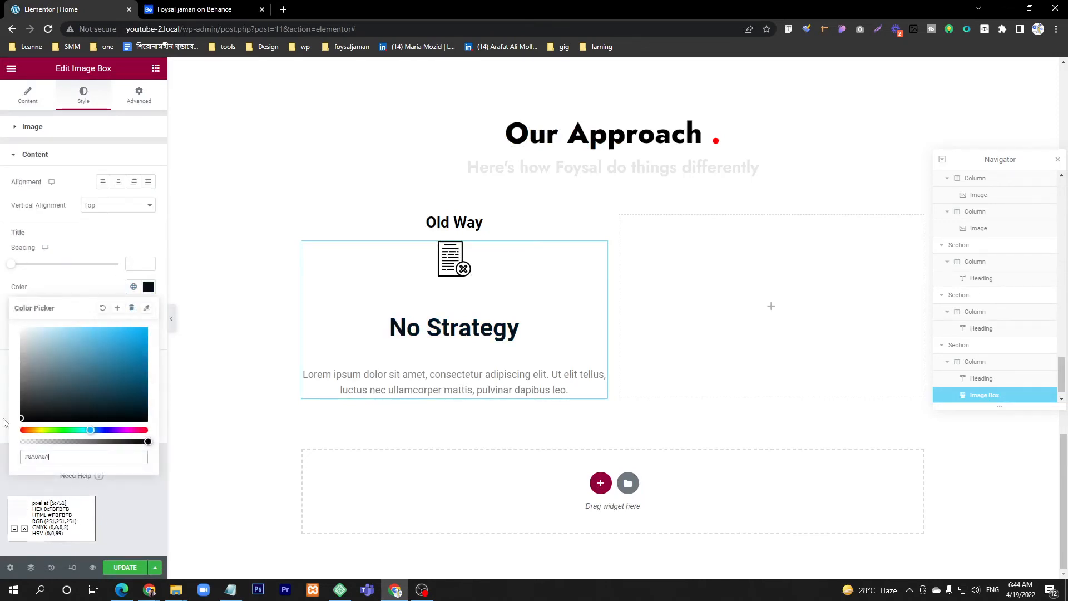
click(227, 7)
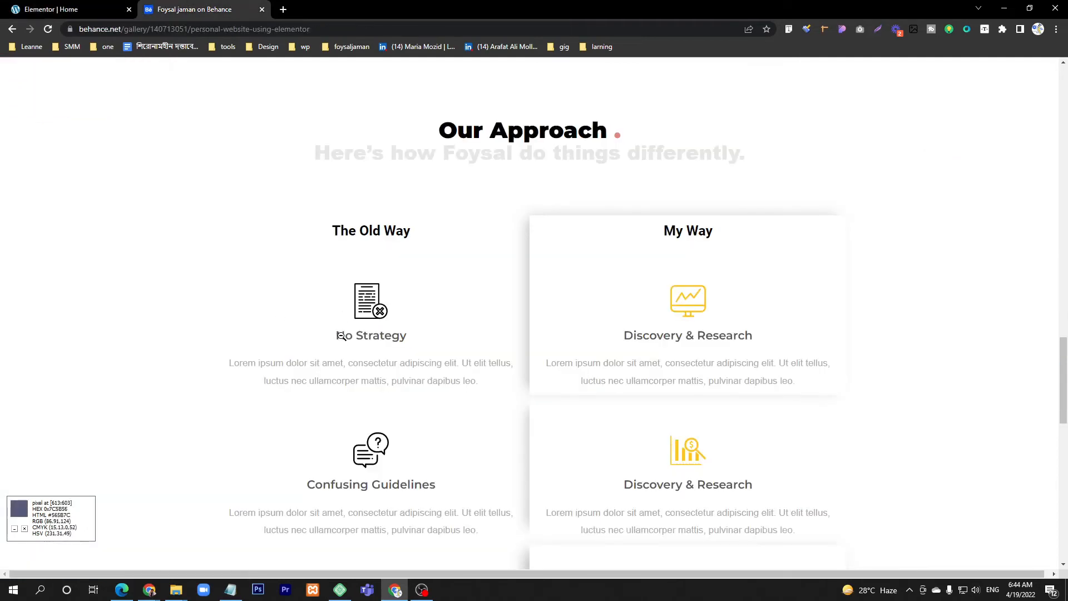
scroll(341, 336, down, 14)
scroll(347, 335, up, 18)
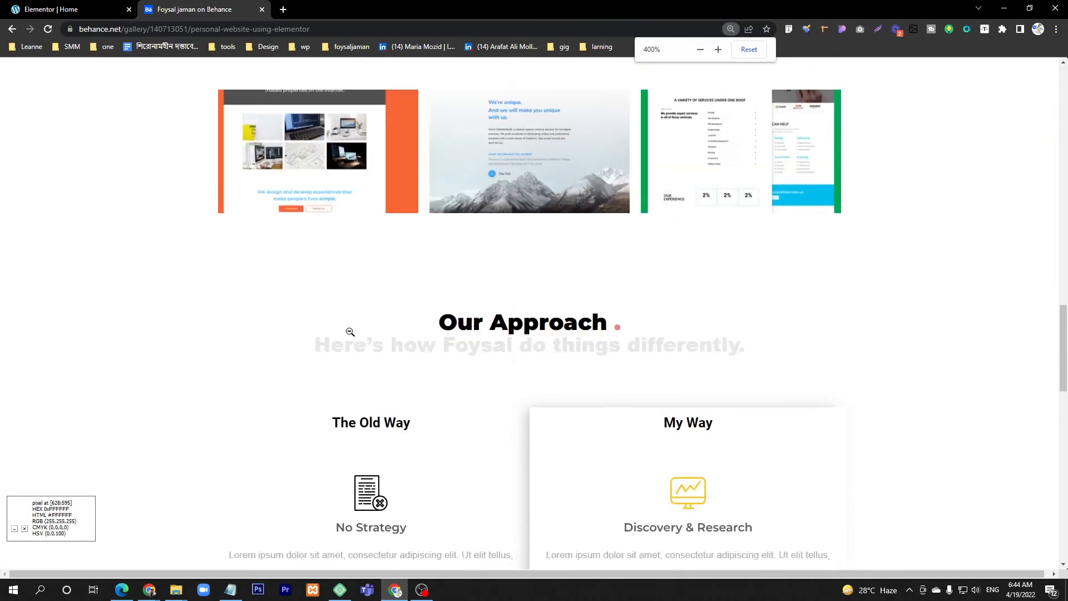
scroll(356, 423, down, 2)
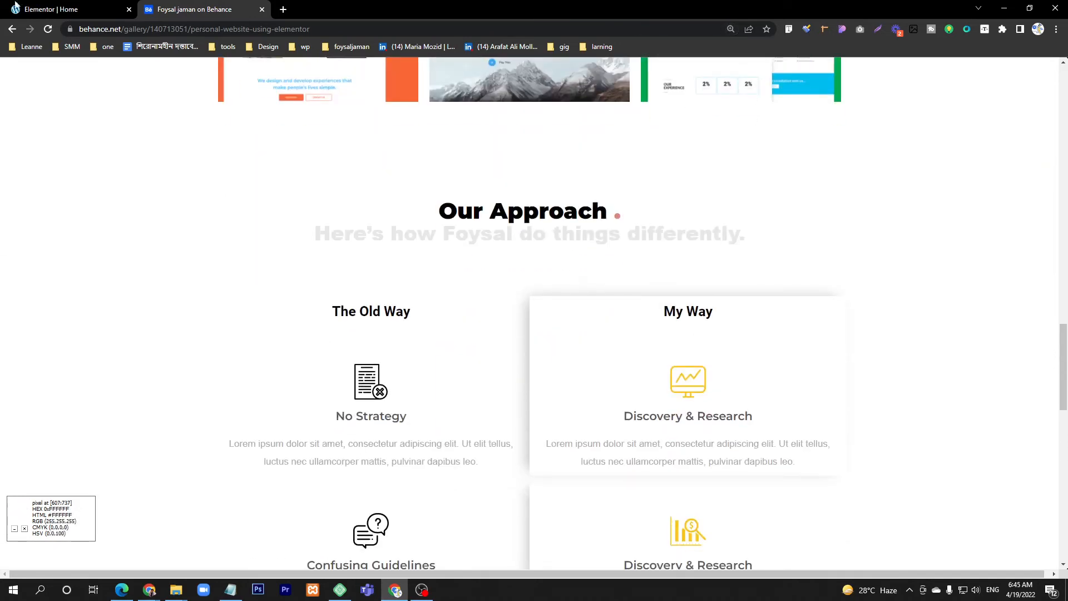
click(89, 9)
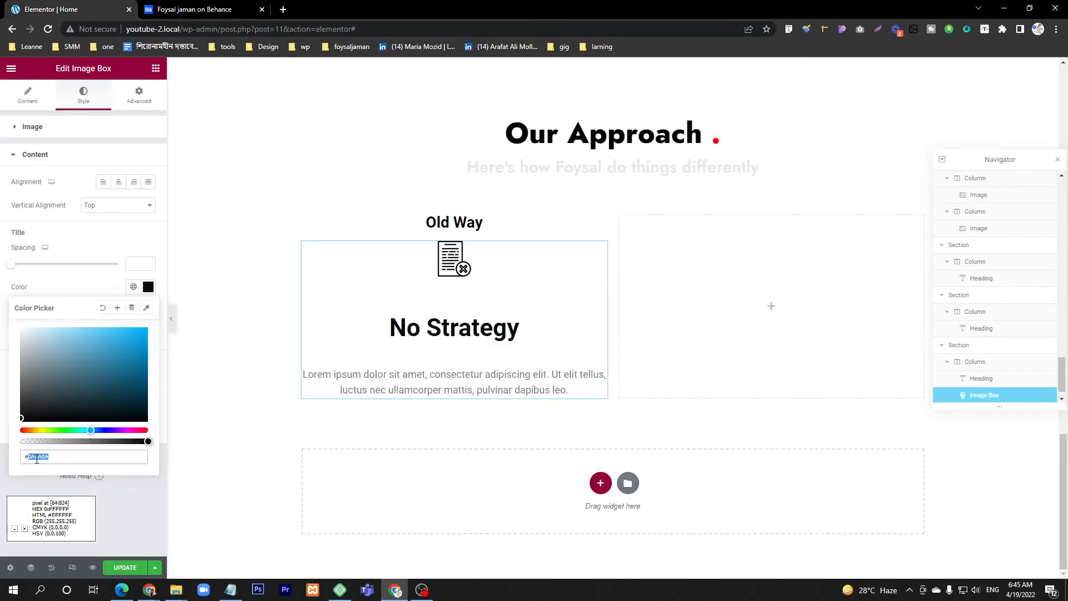
key(ctrl+v)
click(126, 503)
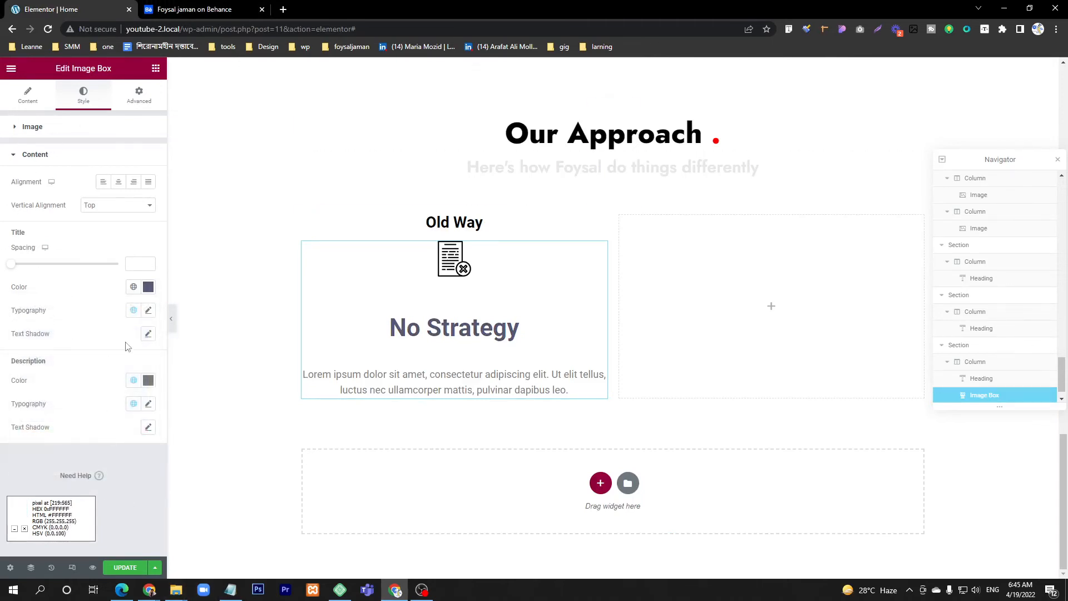
Step: Set the "No Strategy" title's font size to 22 px and compare it with the Behance design
click(148, 310)
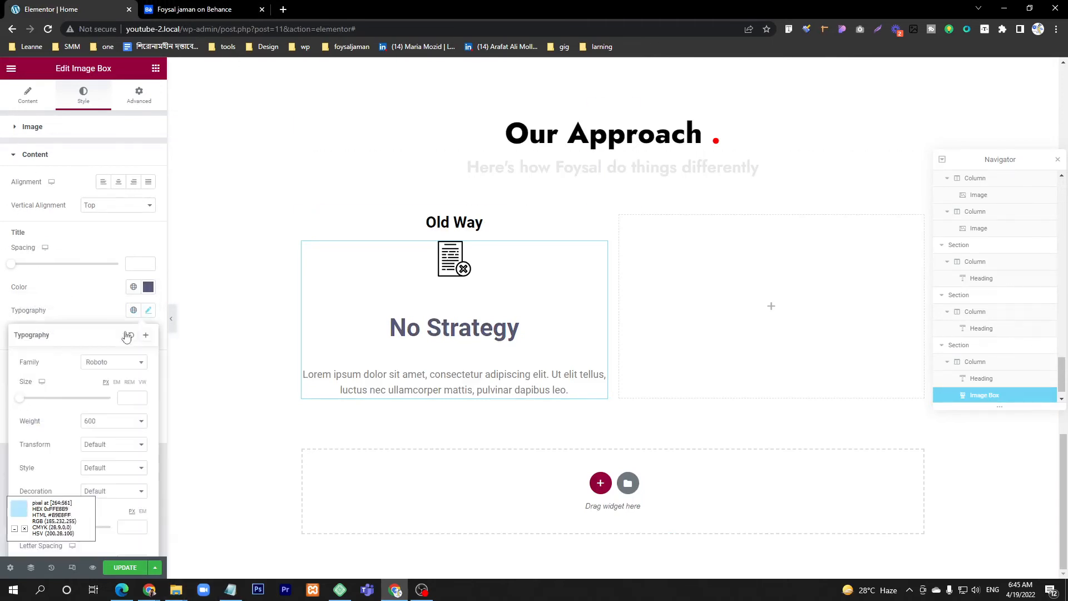
click(21, 398)
drag(20, 398, 27, 399)
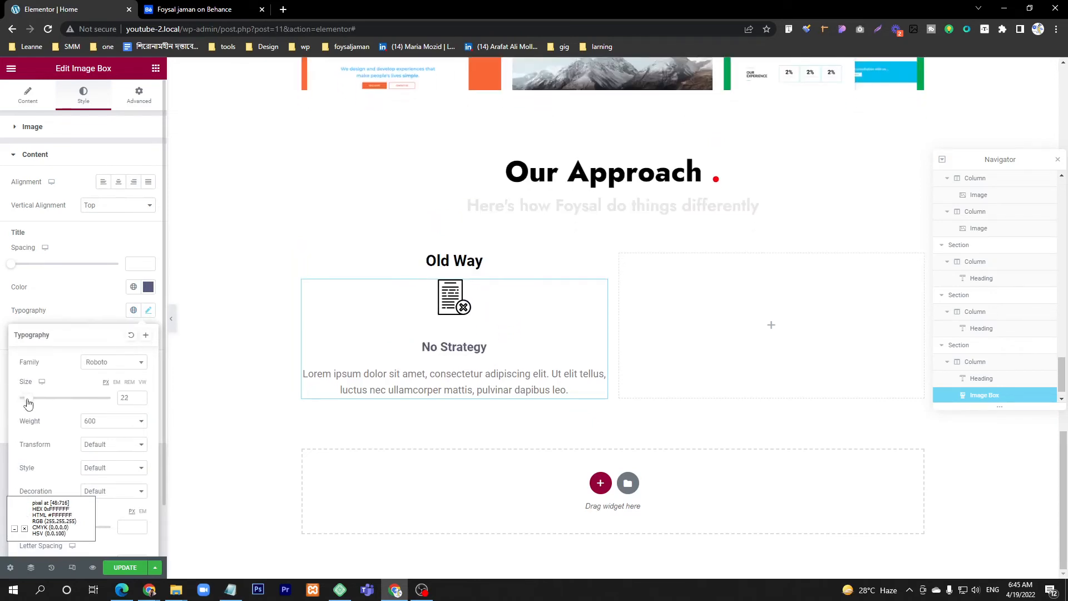
click(191, 8)
click(75, 7)
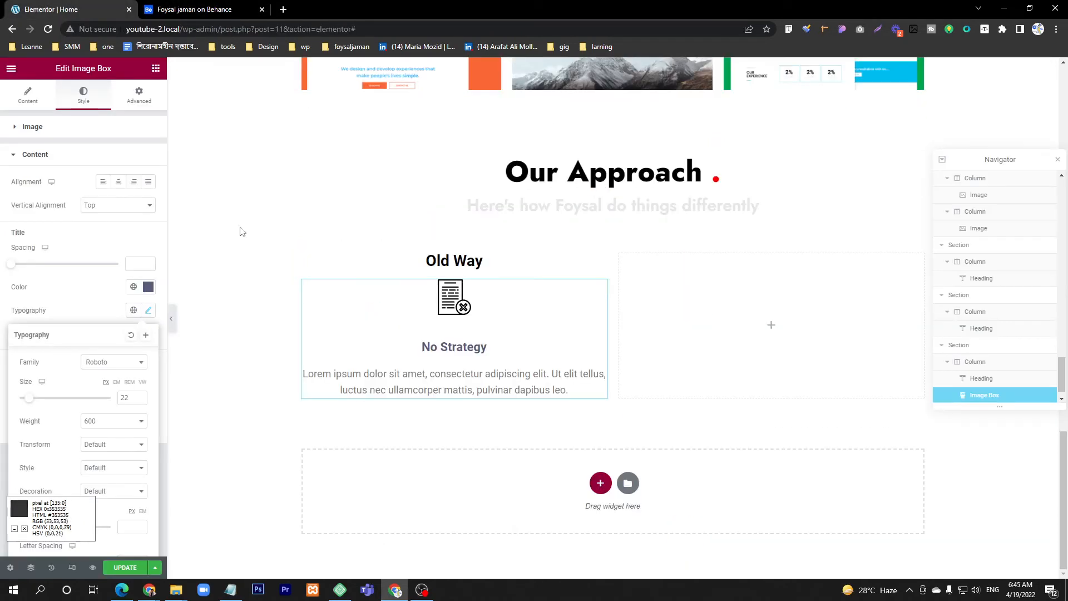
Step: Check the description text on Behance and set the image box's description color to #565B7C
click(450, 384)
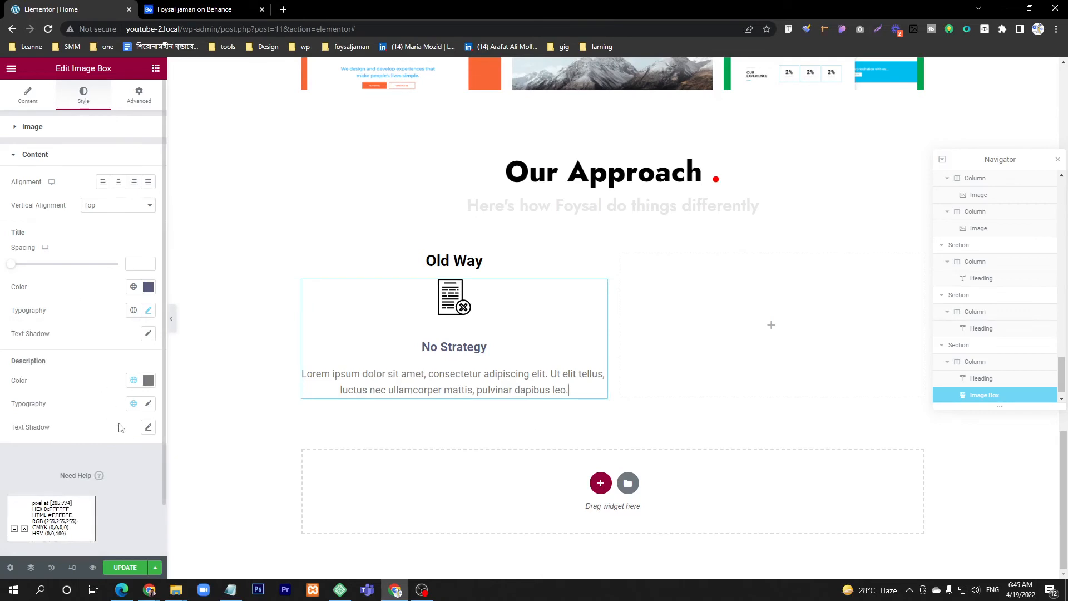
click(148, 380)
click(190, 9)
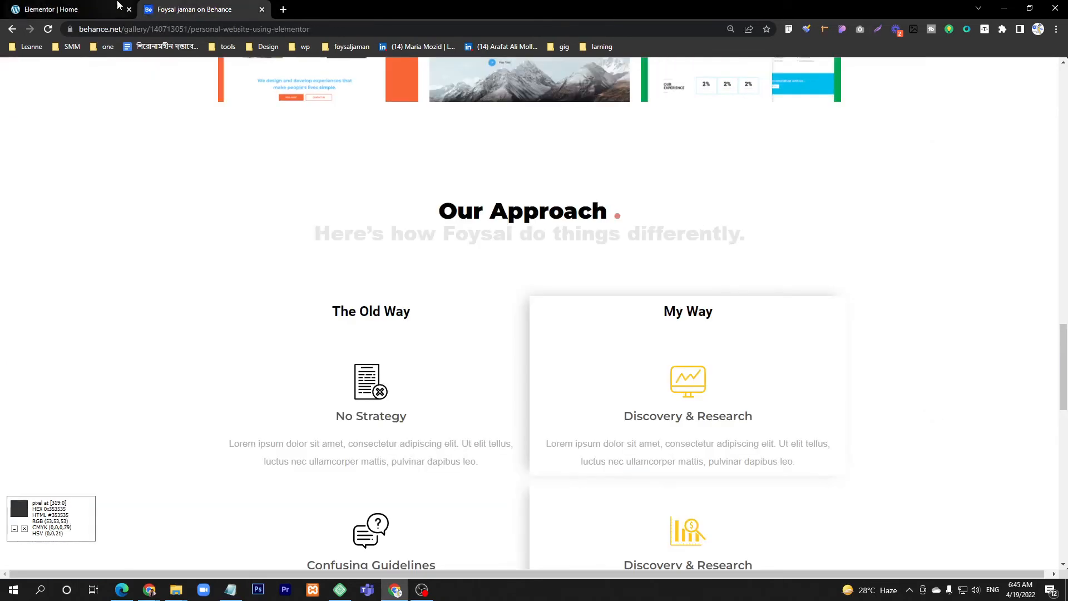
click(74, 9)
drag(60, 518, 0, 524)
triple_click(37, 550)
text(#565B7C)
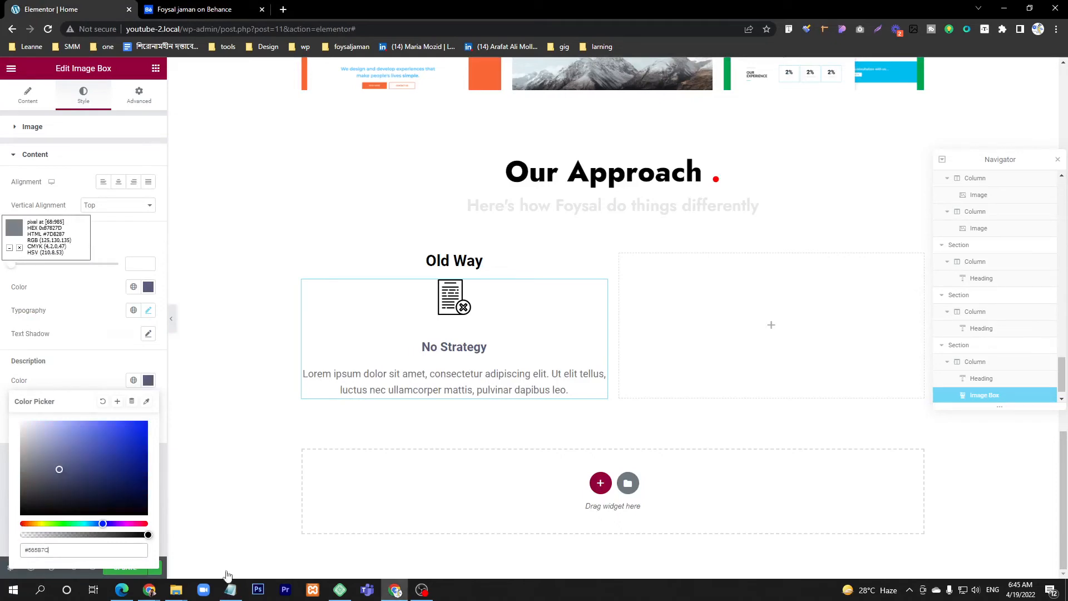
click(83, 343)
Step: Set the image box description's font size to 19 px without a text shadow and compare it with the Behance design
click(148, 426)
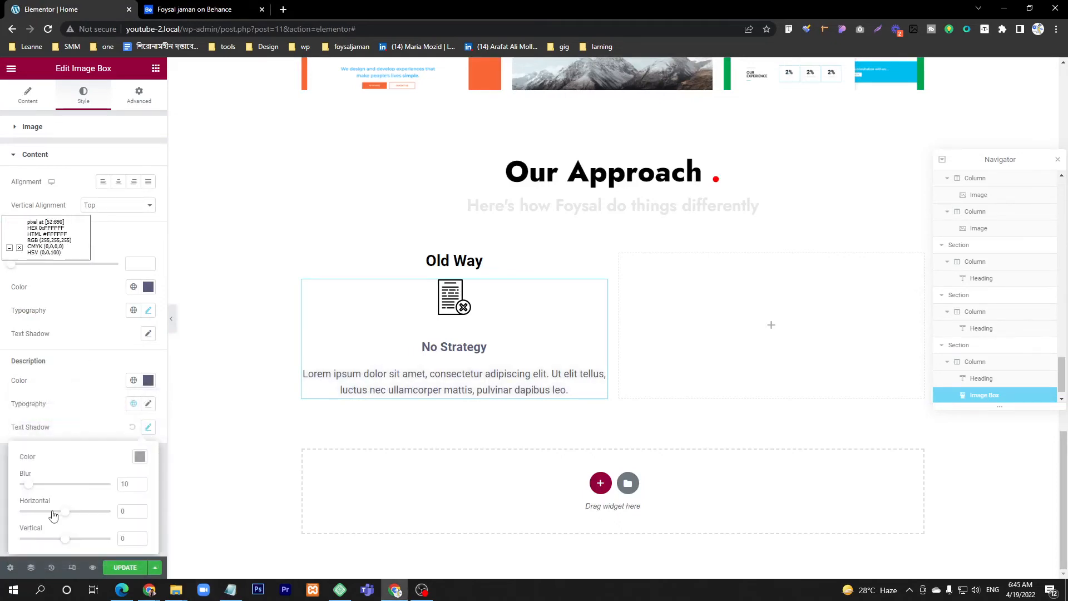
click(101, 402)
click(132, 428)
click(148, 404)
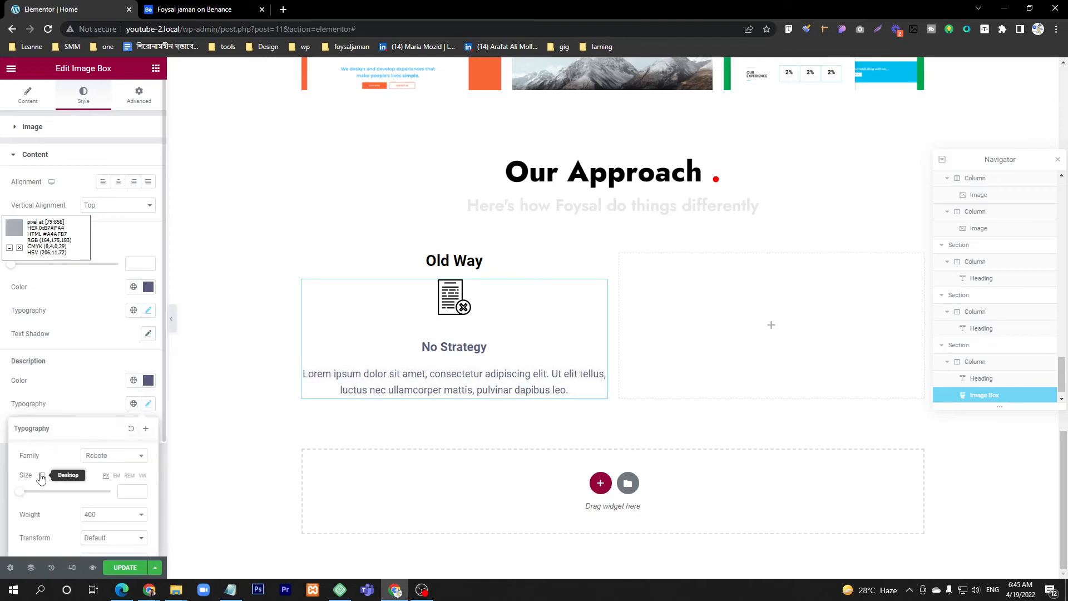
drag(18, 494, 28, 496)
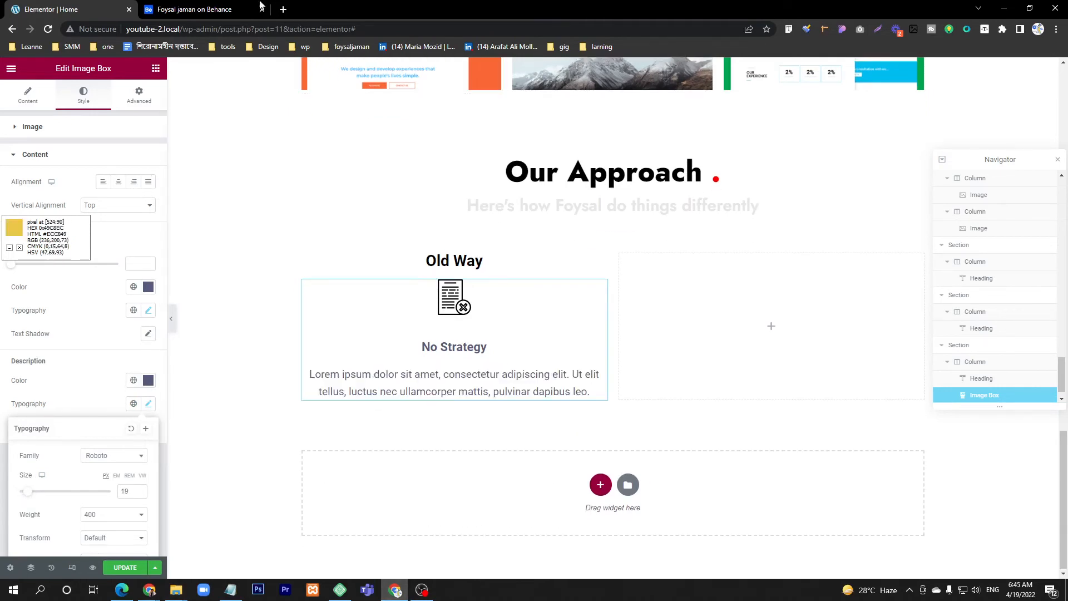
click(239, 9)
click(55, 9)
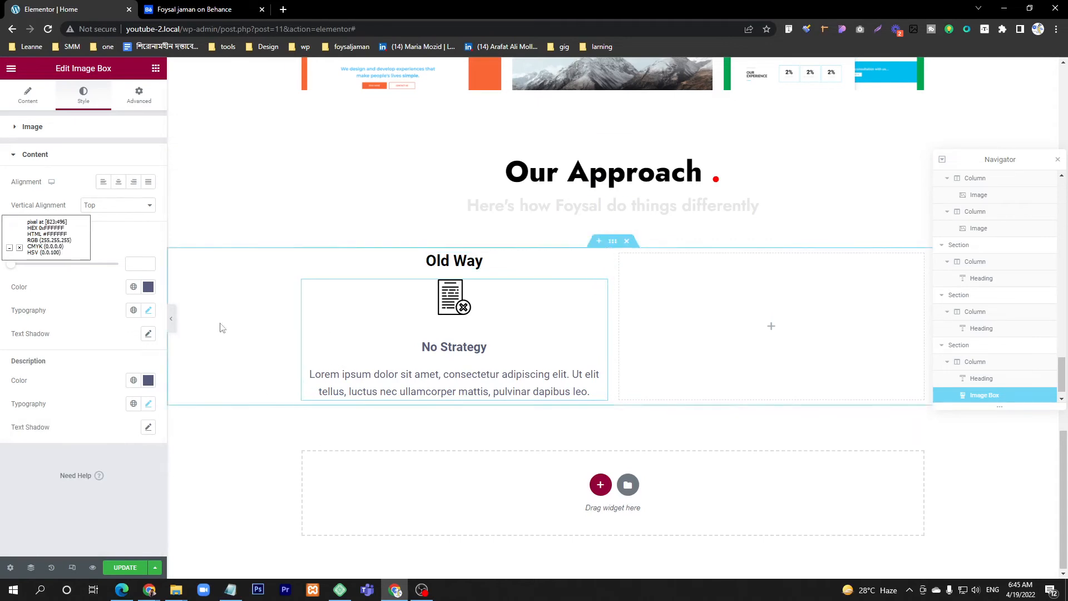
Step: Unlink the image box's margin values and set its top margin to 40 px
click(139, 94)
click(134, 171)
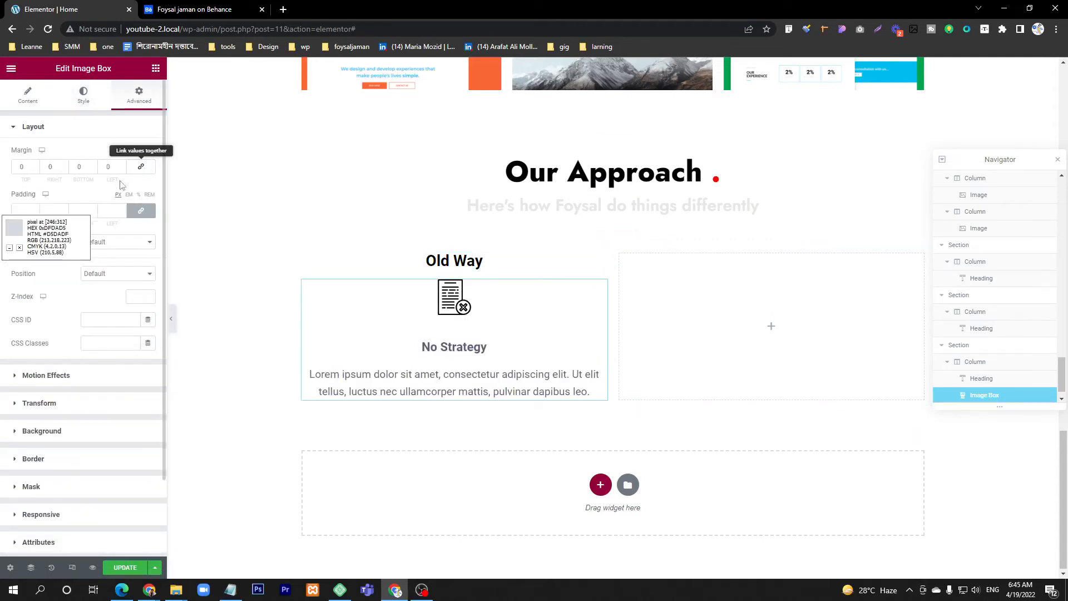
drag(26, 167, 19, 166)
text(30)
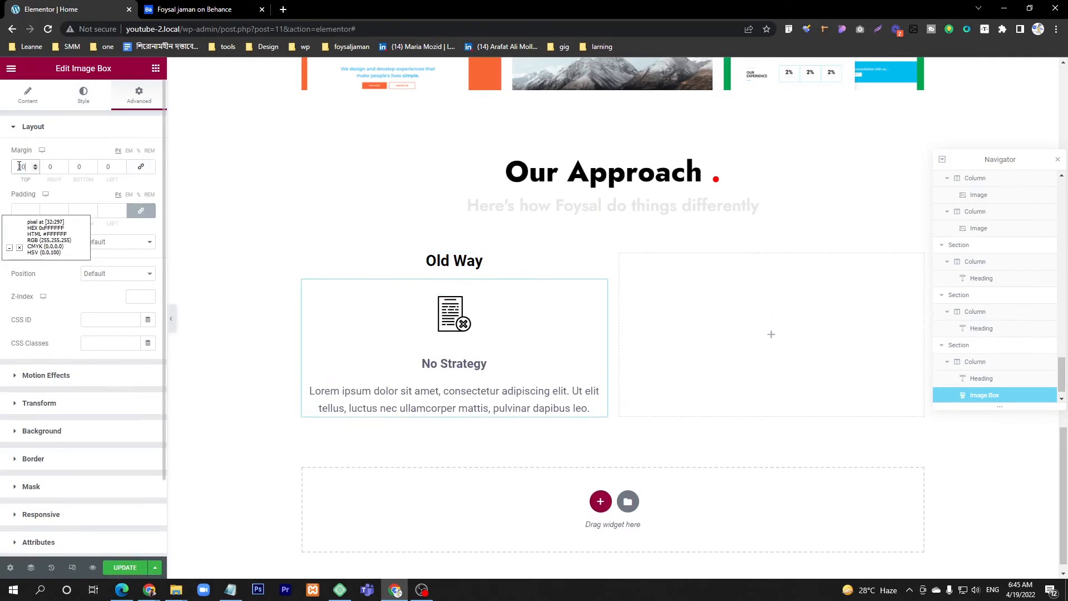
double_click(19, 166)
text(40)
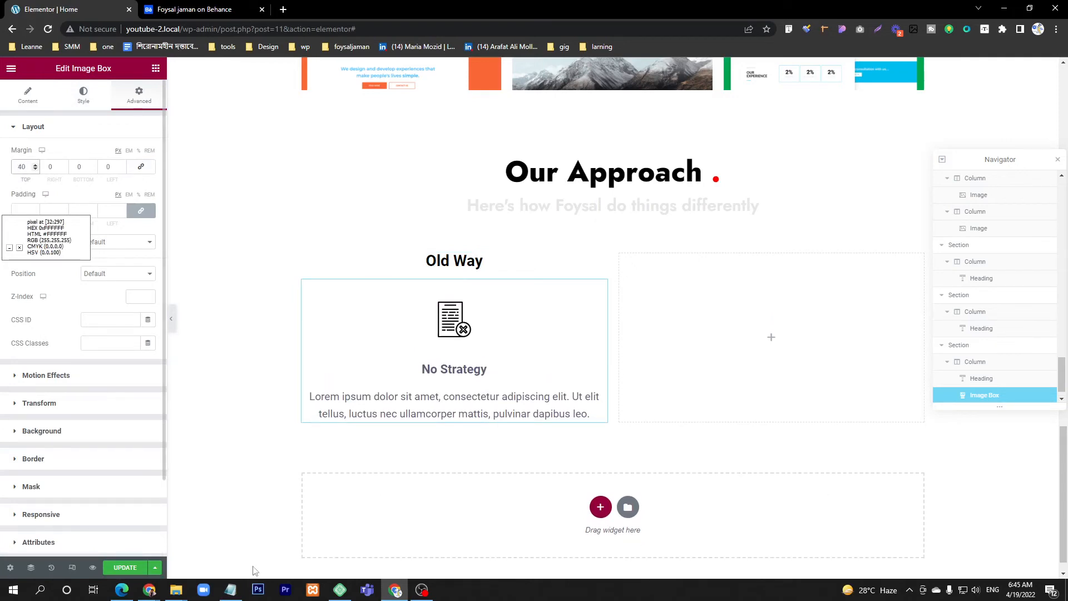
Step: Duplicate the "No Strategy" image box twice so three boxes are stacked under the "Old Way" heading
right_click(599, 285)
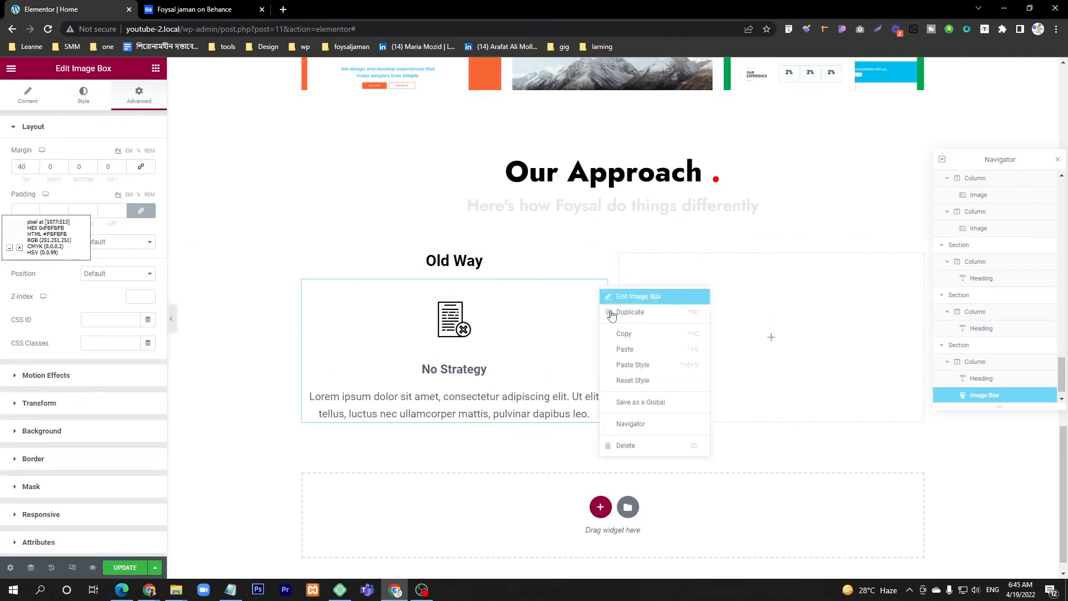
click(611, 313)
scroll(595, 344, down, 3)
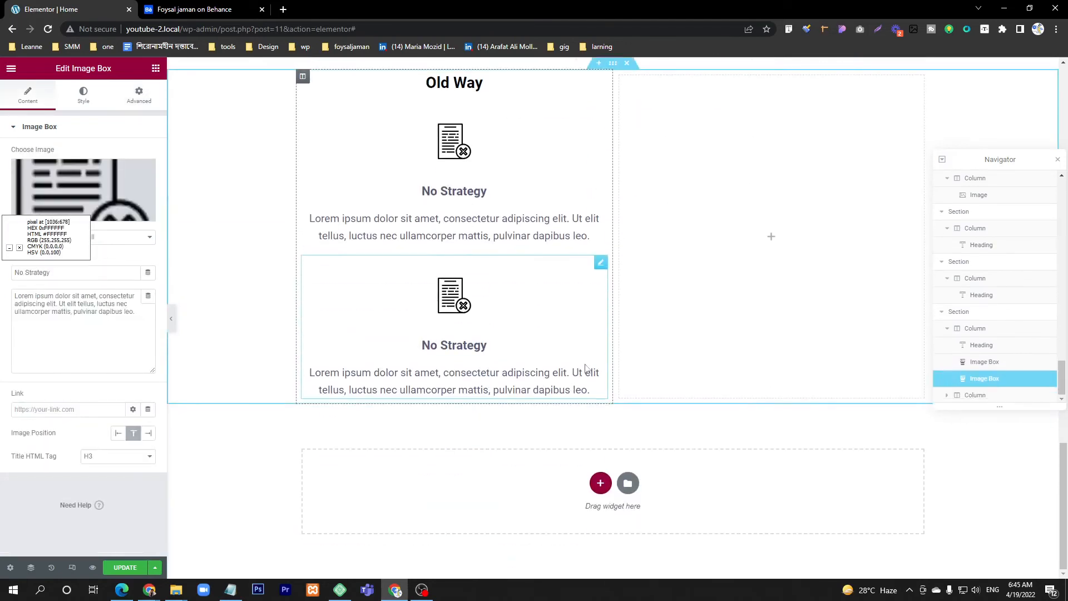
right_click(603, 269)
click(633, 299)
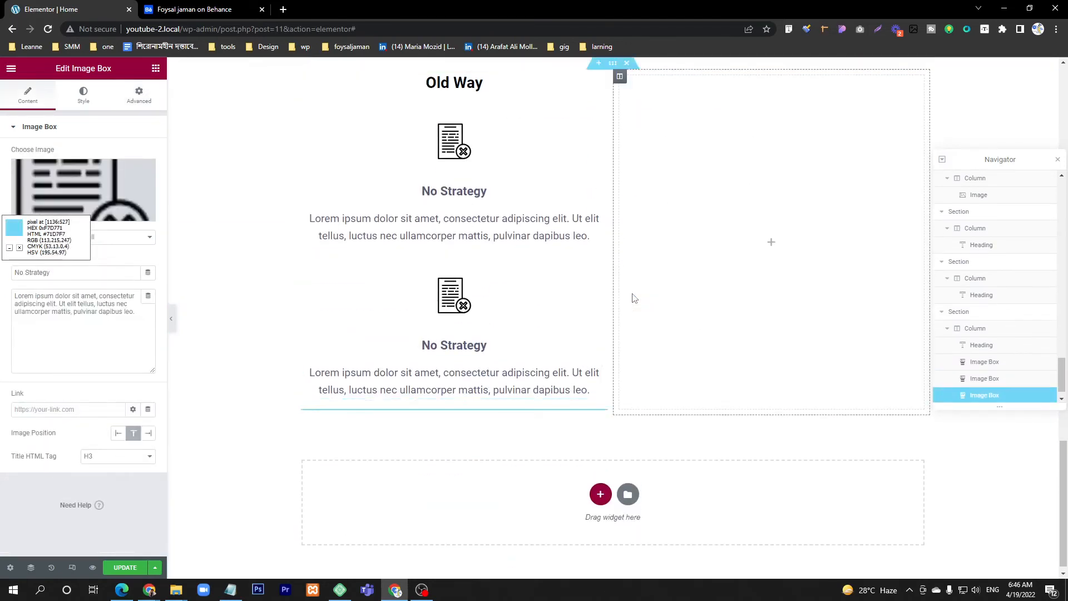
scroll(569, 362, up, 3)
scroll(438, 421, down, 3)
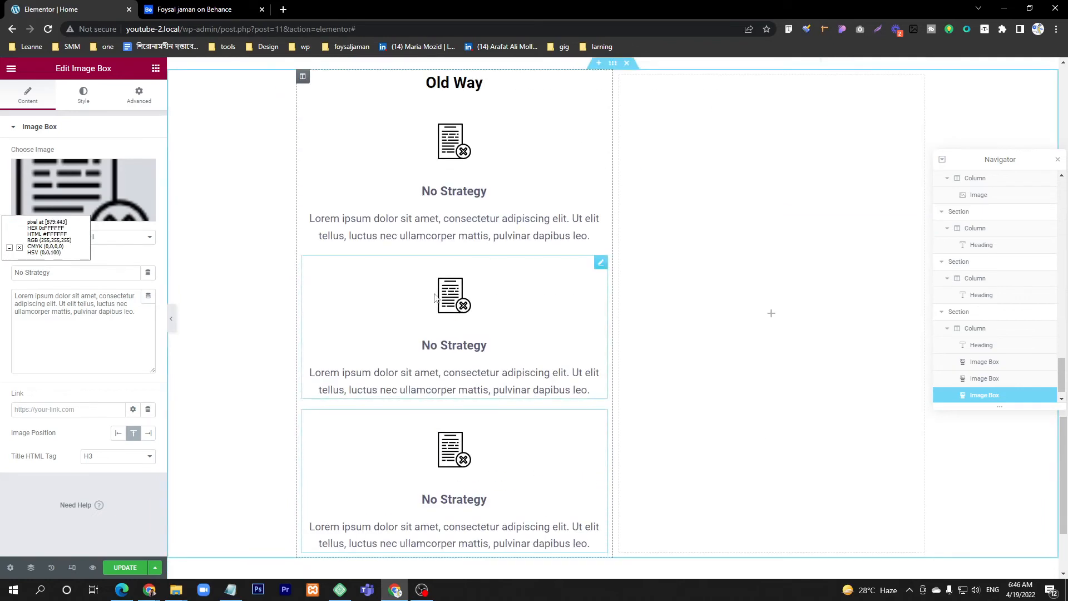
scroll(470, 303, up, 2)
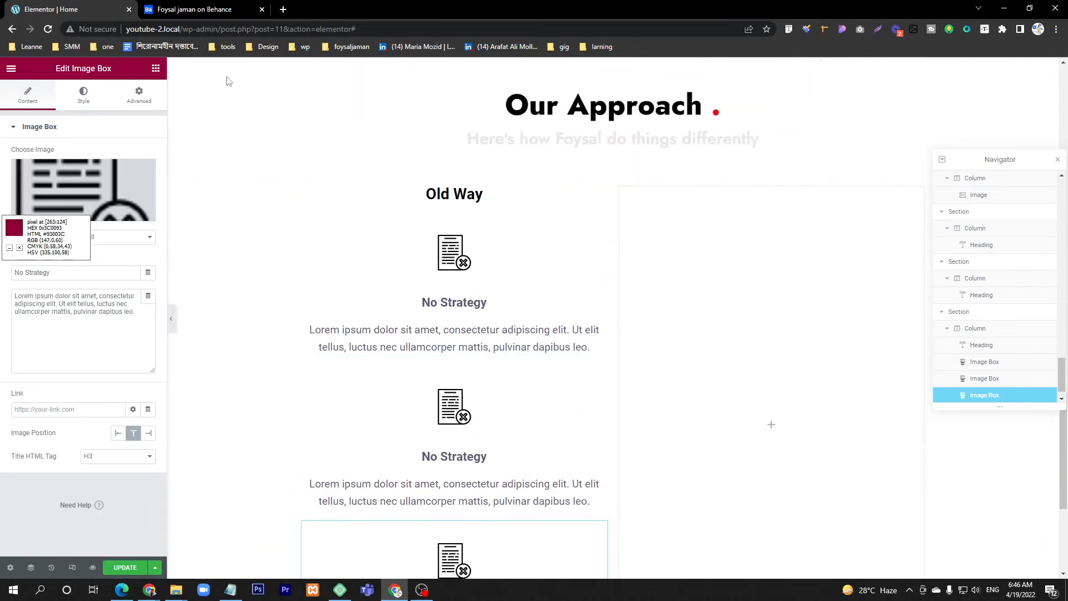
Step: Check the remaining items under The Old Way title in the Behance design and return to the Home page editor
click(195, 8)
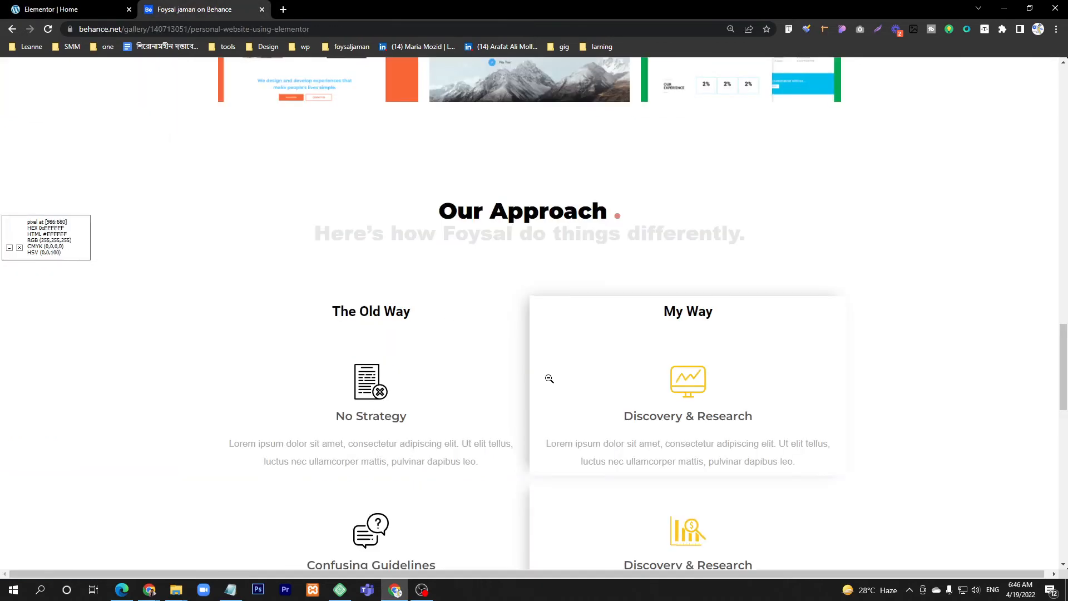
scroll(549, 376, down, 2)
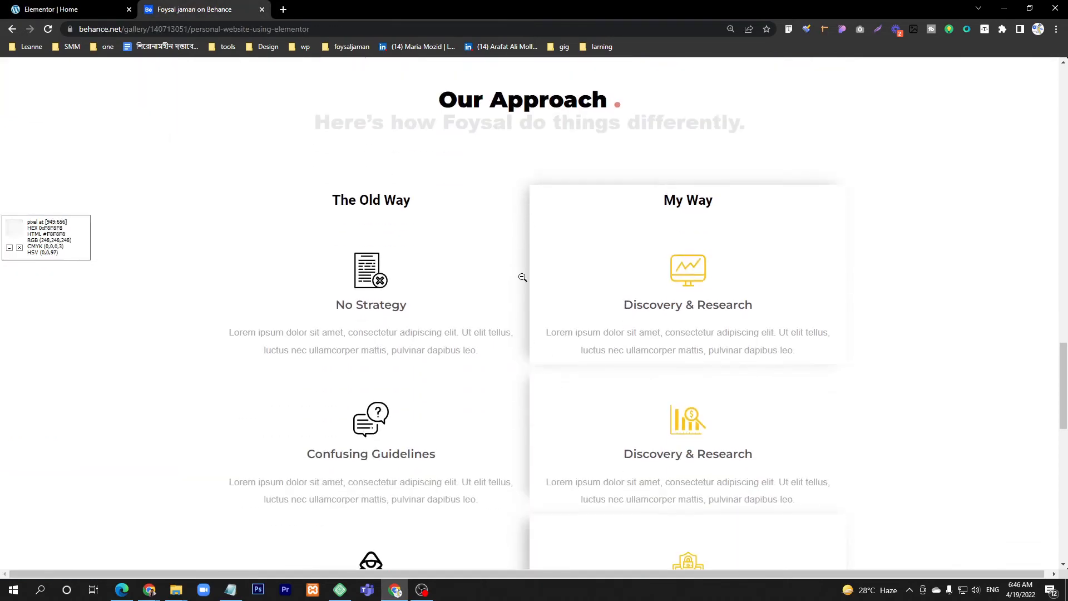
click(67, 9)
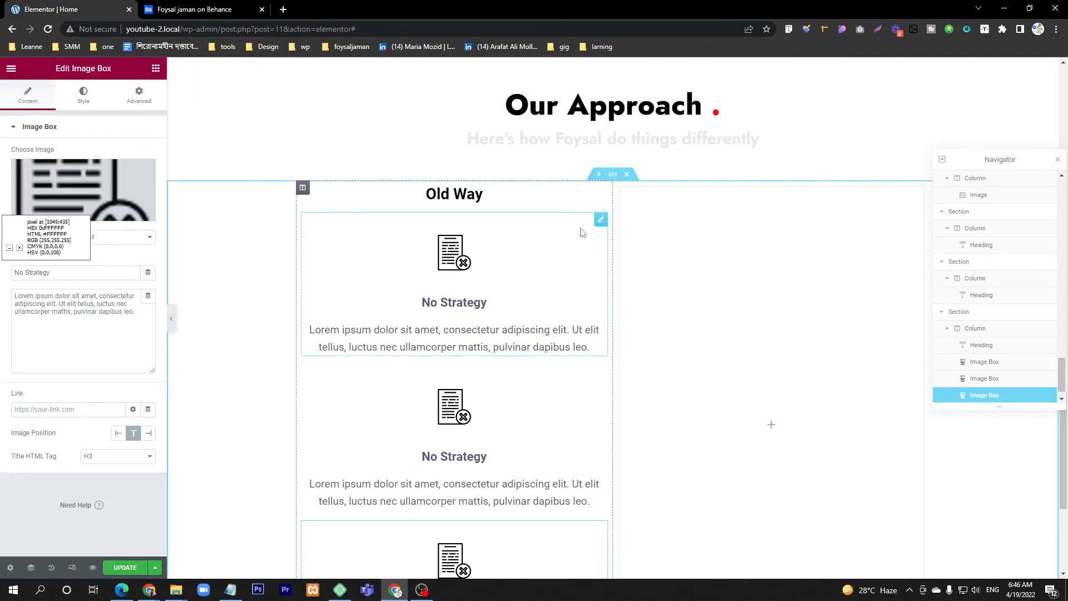
Step: Copy a "No Strategy" image box from the Old Way column and paste it into the empty second column
right_click(600, 221)
click(645, 281)
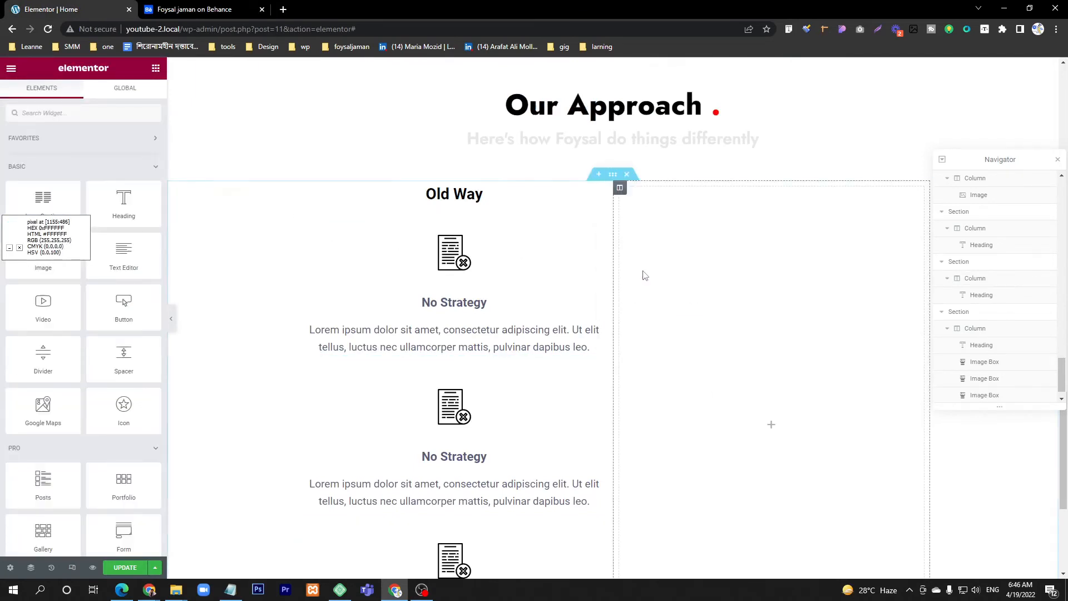
right_click(733, 249)
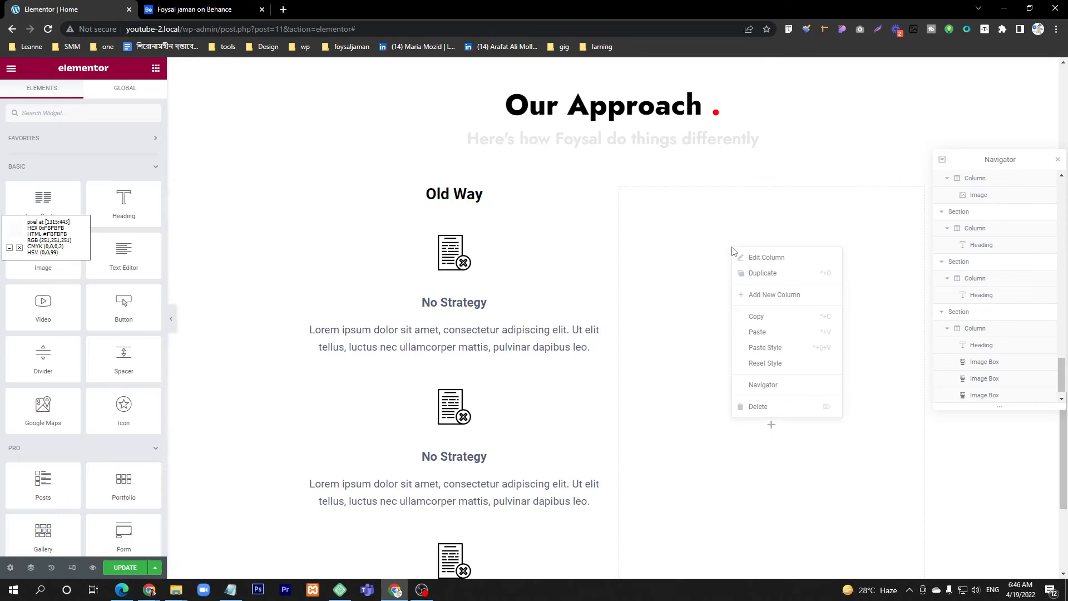
click(764, 332)
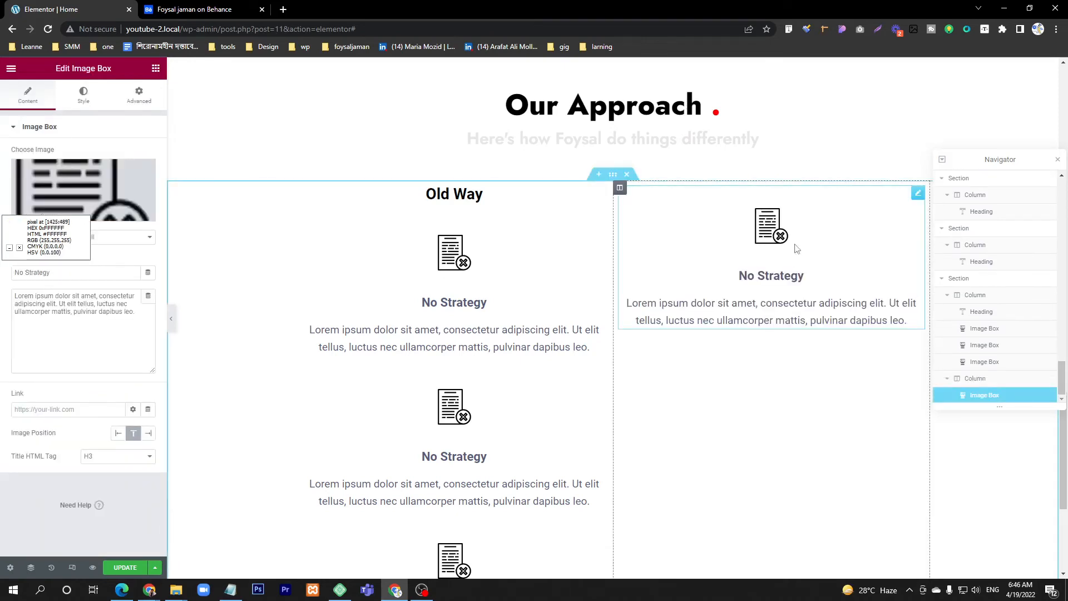
Step: Duplicate the pasted image box twice so the second column holds three stacked boxes
right_click(921, 200)
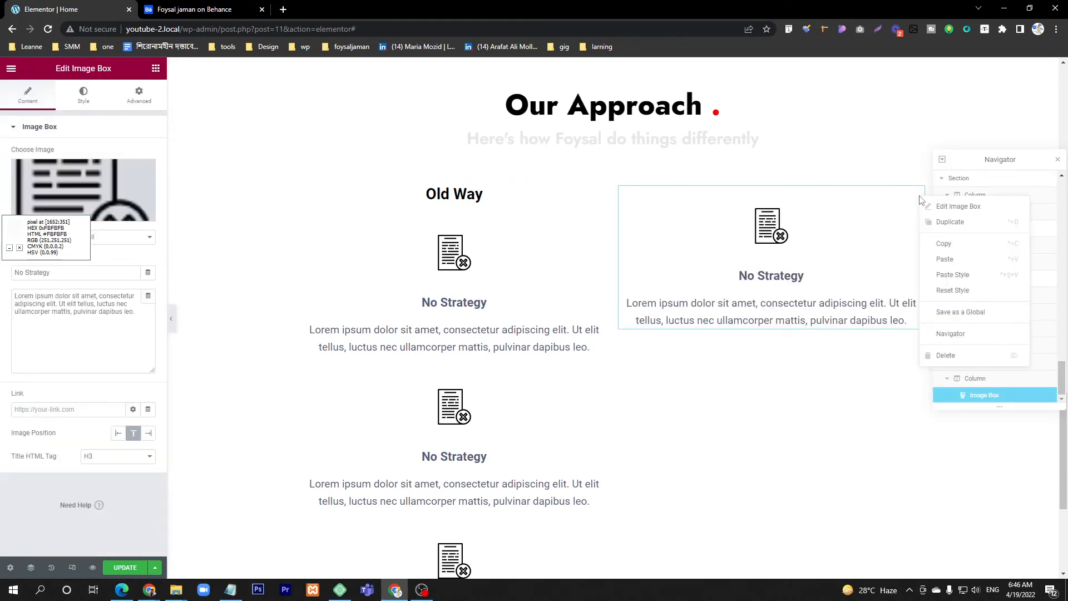
click(948, 223)
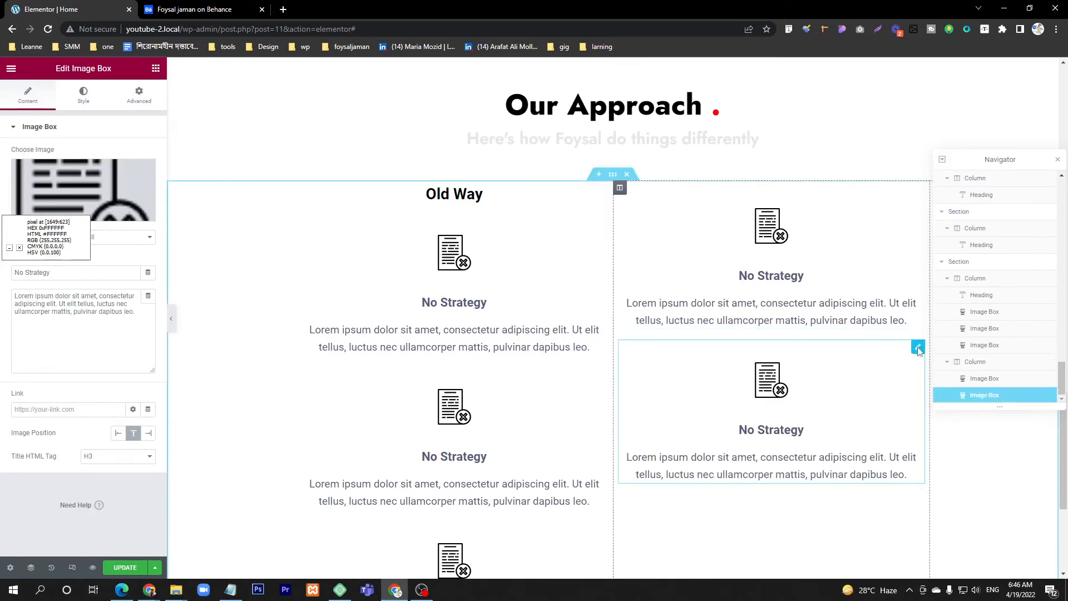
right_click(915, 347)
click(948, 374)
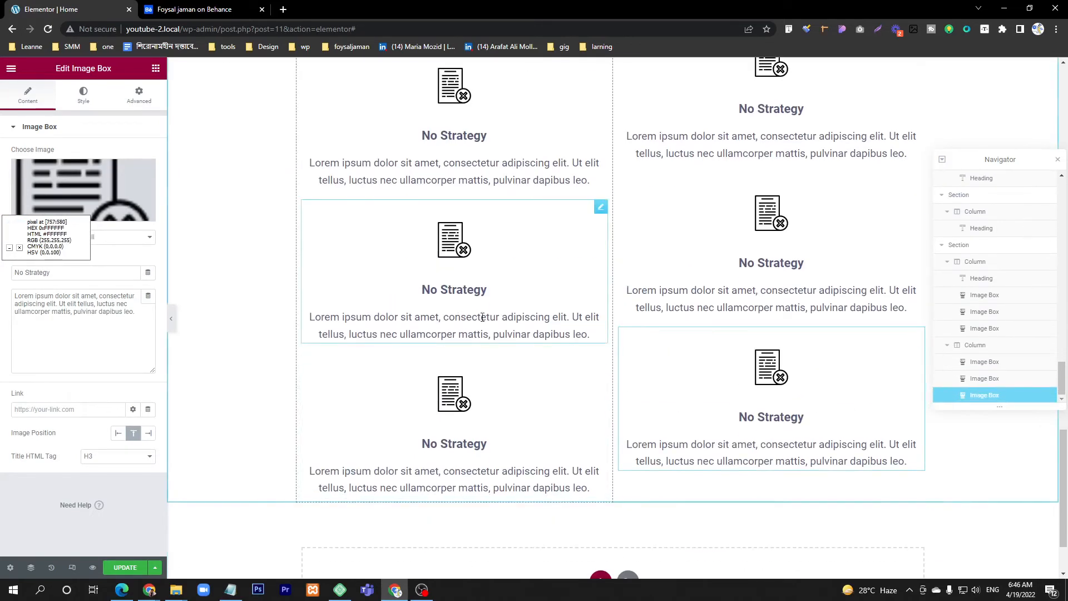
scroll(321, 319, up, 2)
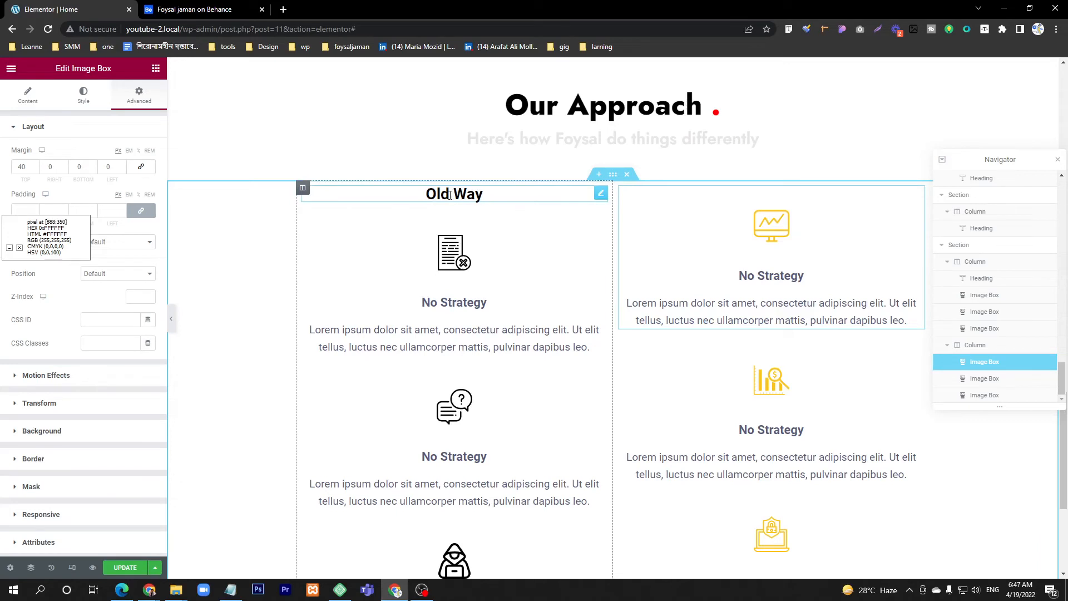
Step: Copy the "Old Way" heading into the second column and place it above that column's first image box
right_click(606, 203)
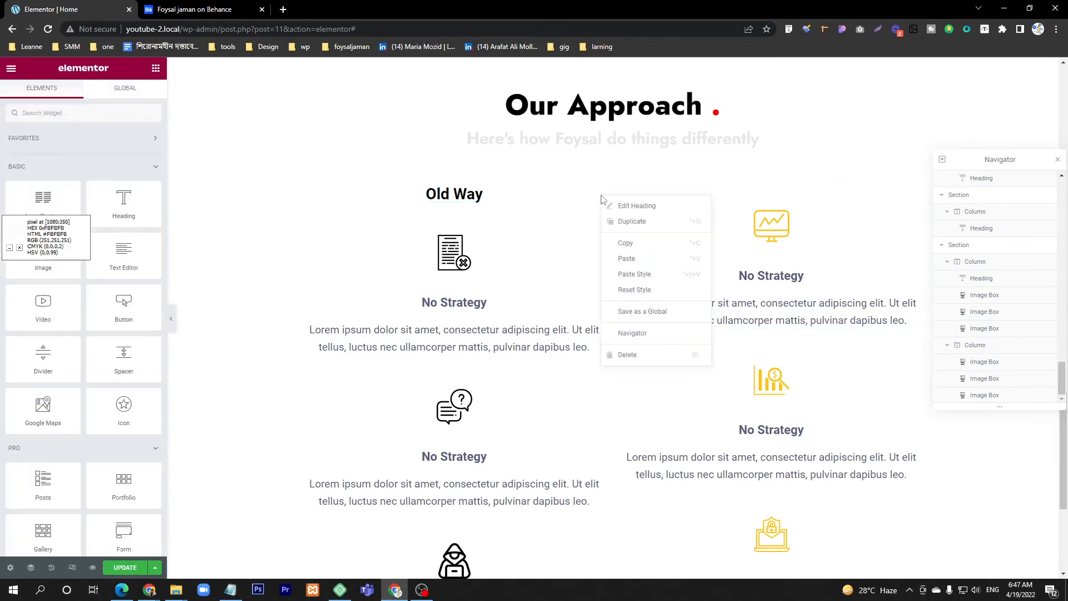
click(626, 243)
right_click(790, 189)
right_click(769, 192)
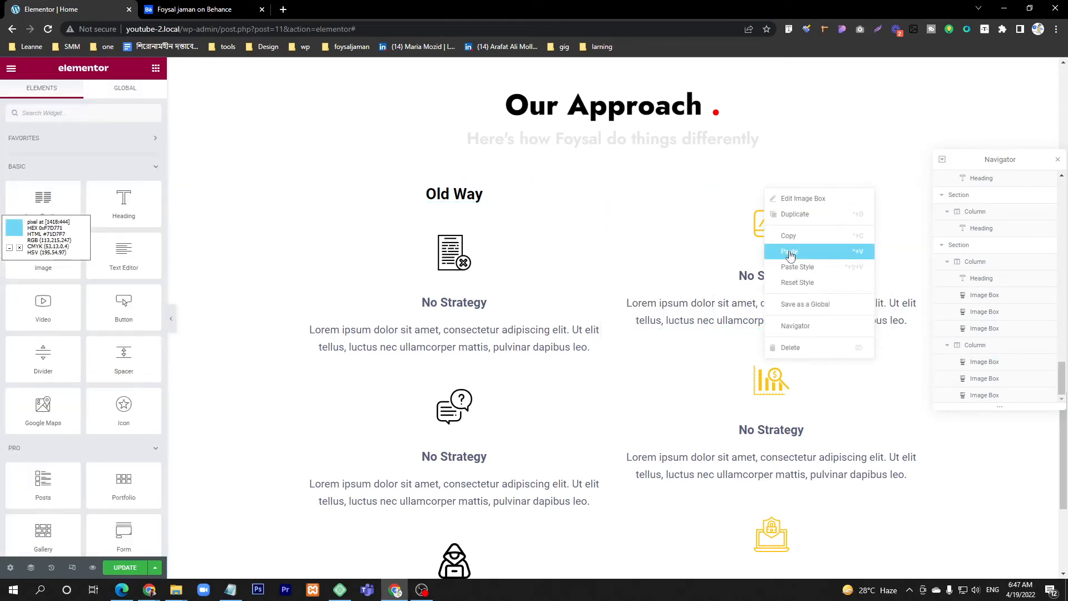
click(790, 254)
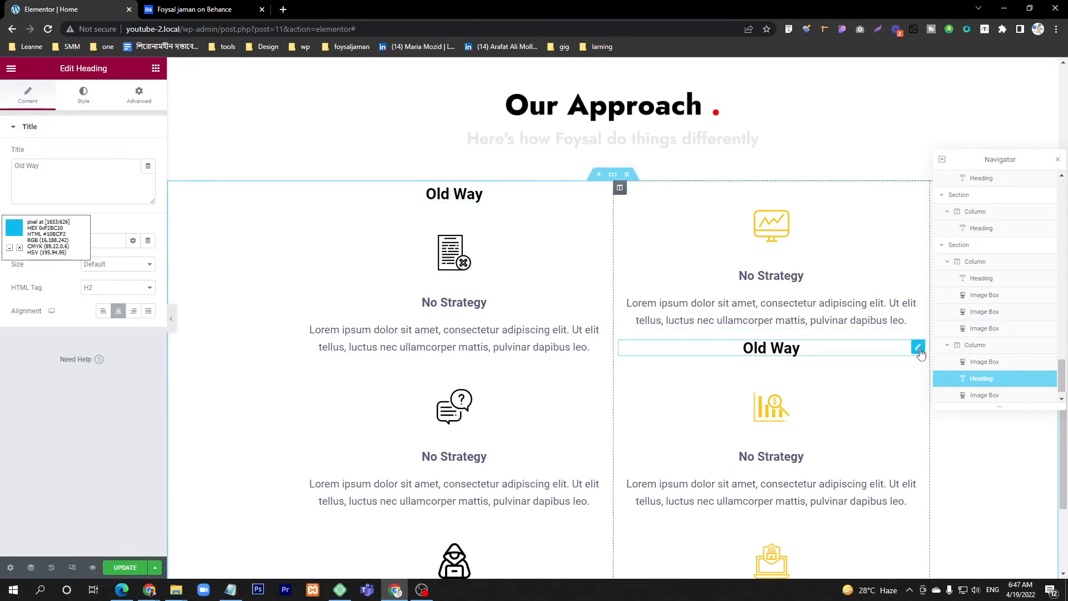
drag(918, 349, 857, 196)
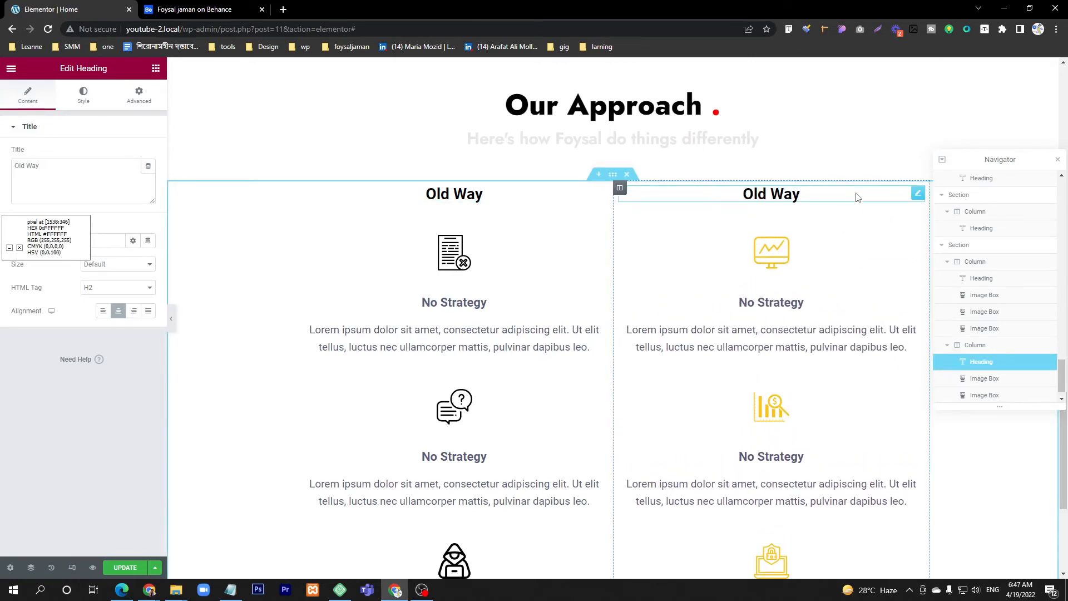
Step: Change the second column's heading text to "New Way"
triple_click(776, 194)
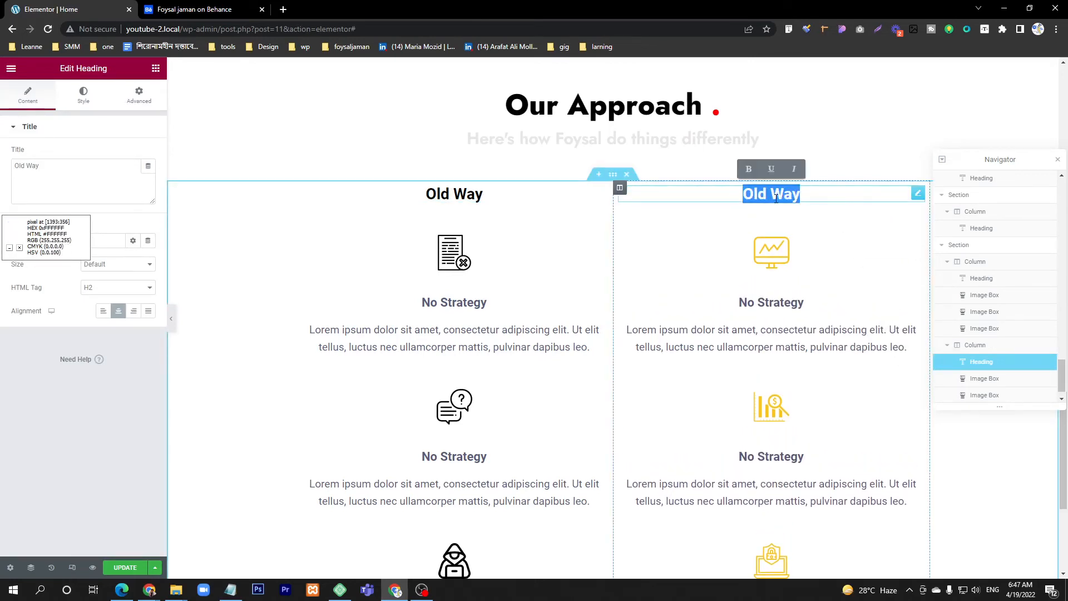
text(New Way)
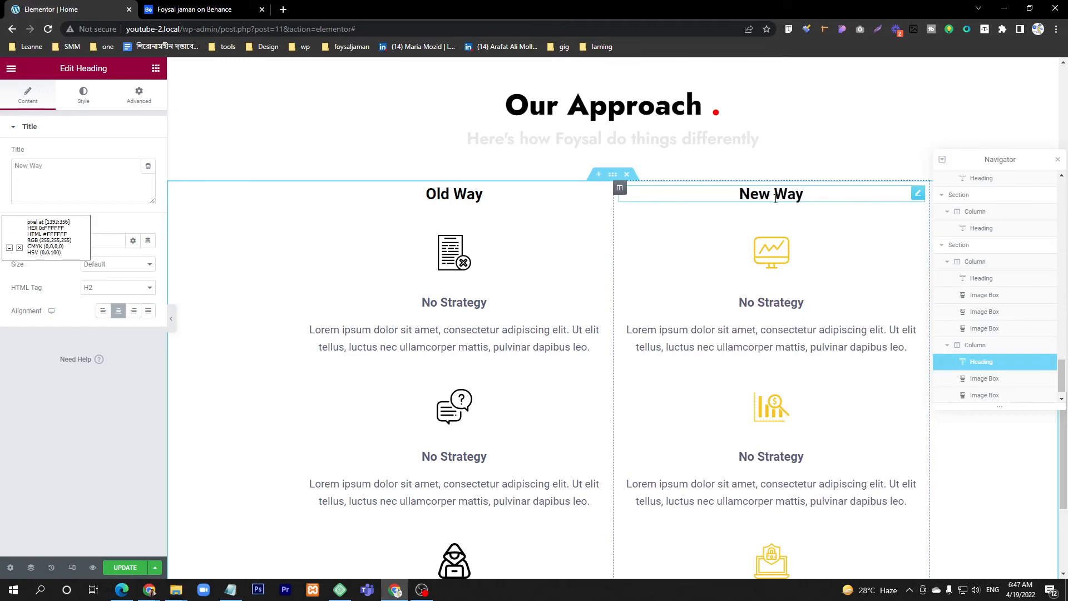
scroll(696, 223, down, 5)
scroll(640, 195, up, 4)
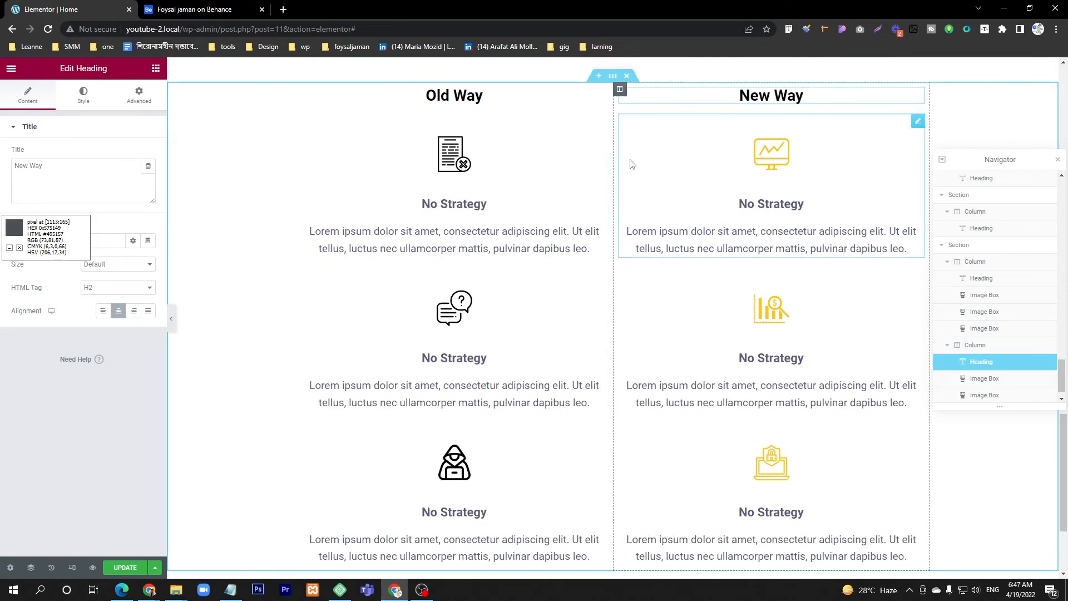
Step: Check the My Way column's styling in the Behance design and enable a box shadow on the first New Way image box
click(209, 7)
scroll(501, 195, up, 3)
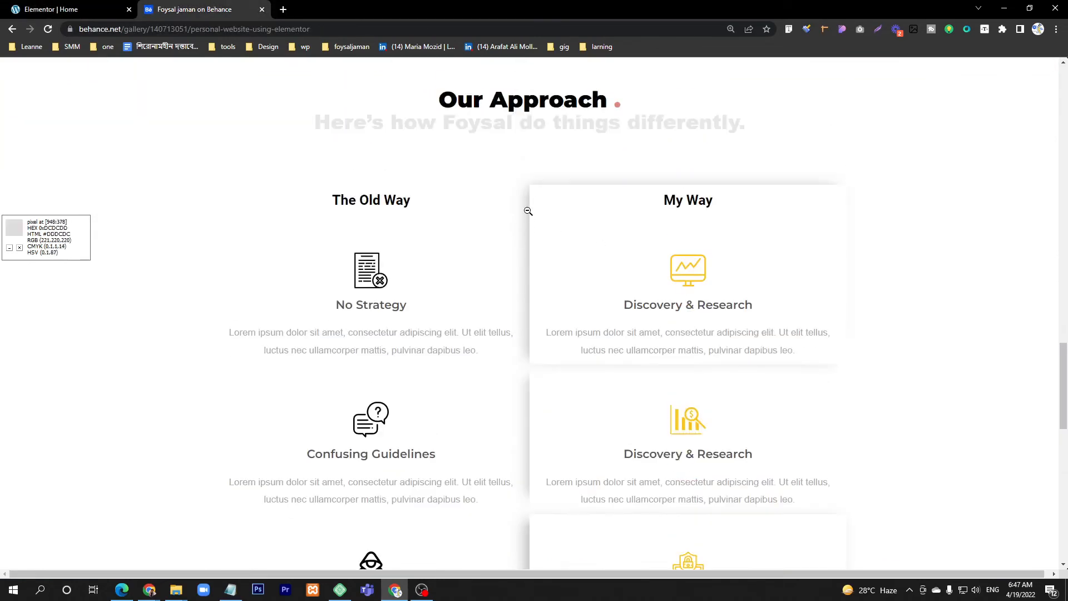
click(67, 9)
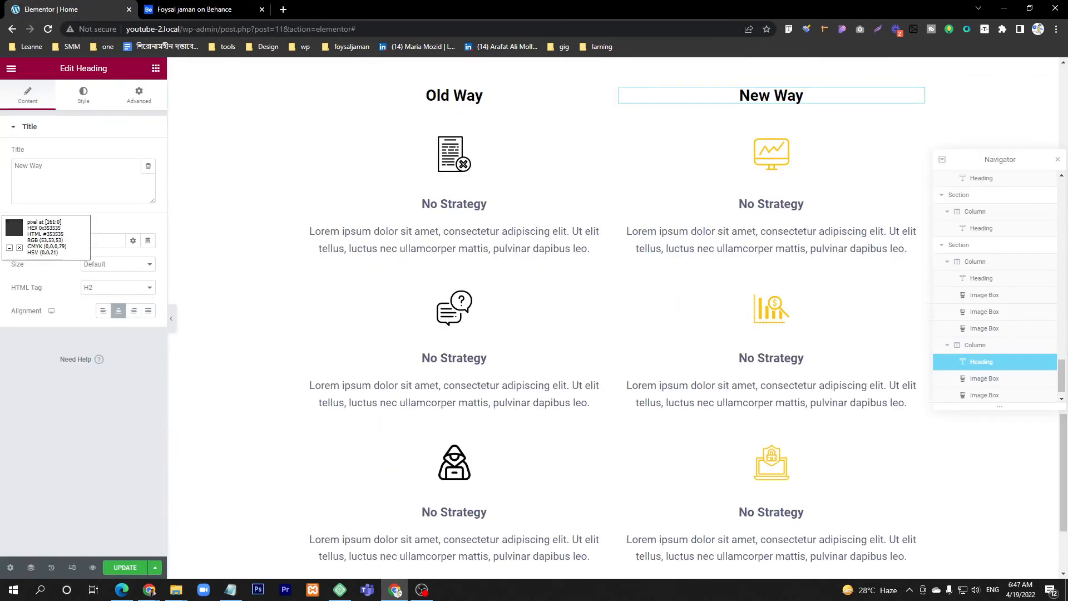
click(624, 120)
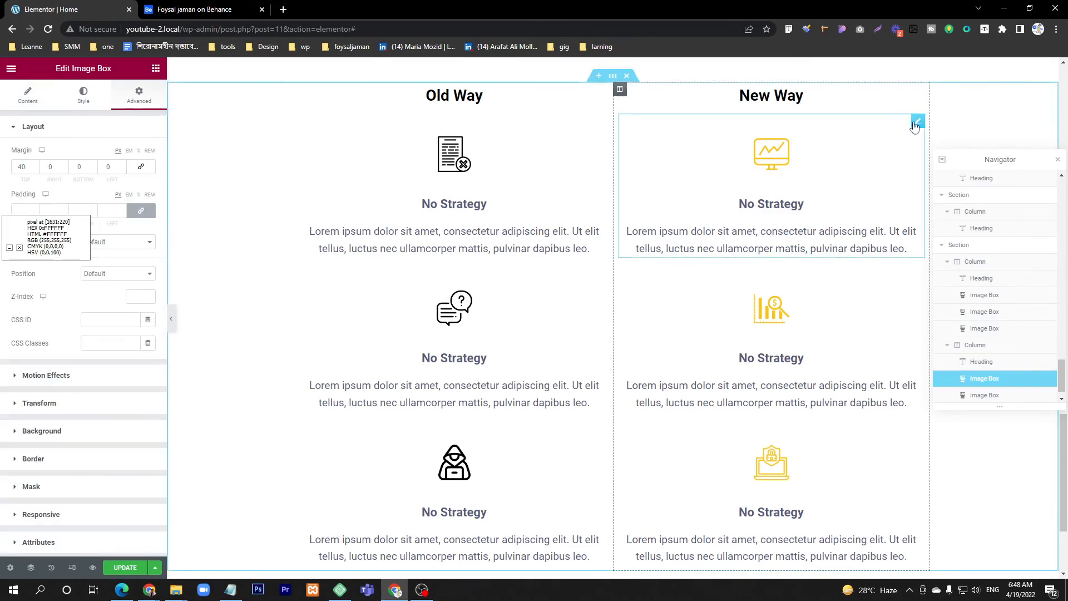
click(83, 103)
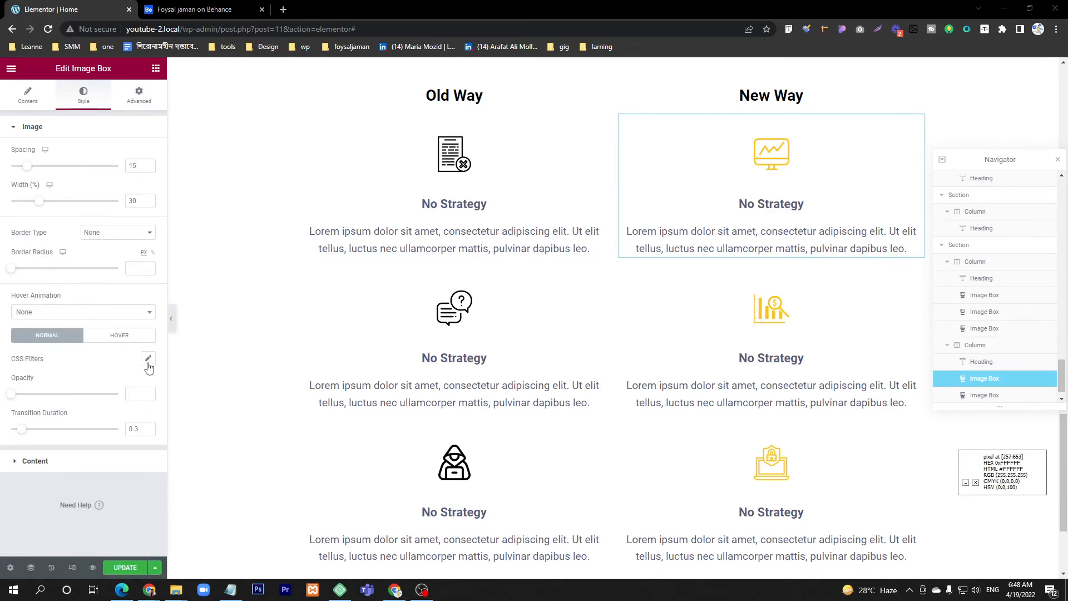
click(23, 98)
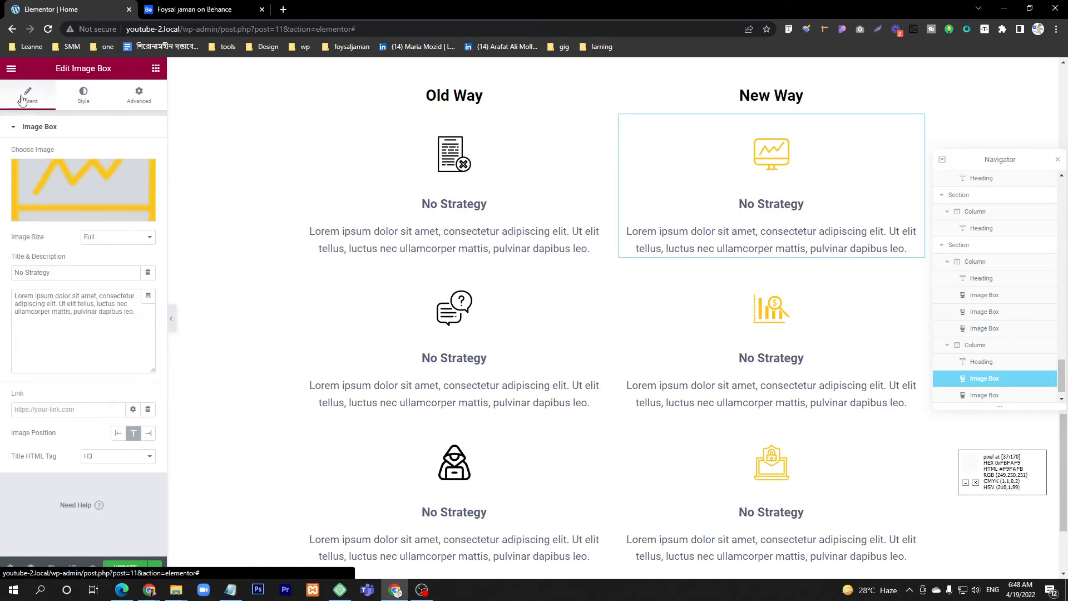
click(136, 96)
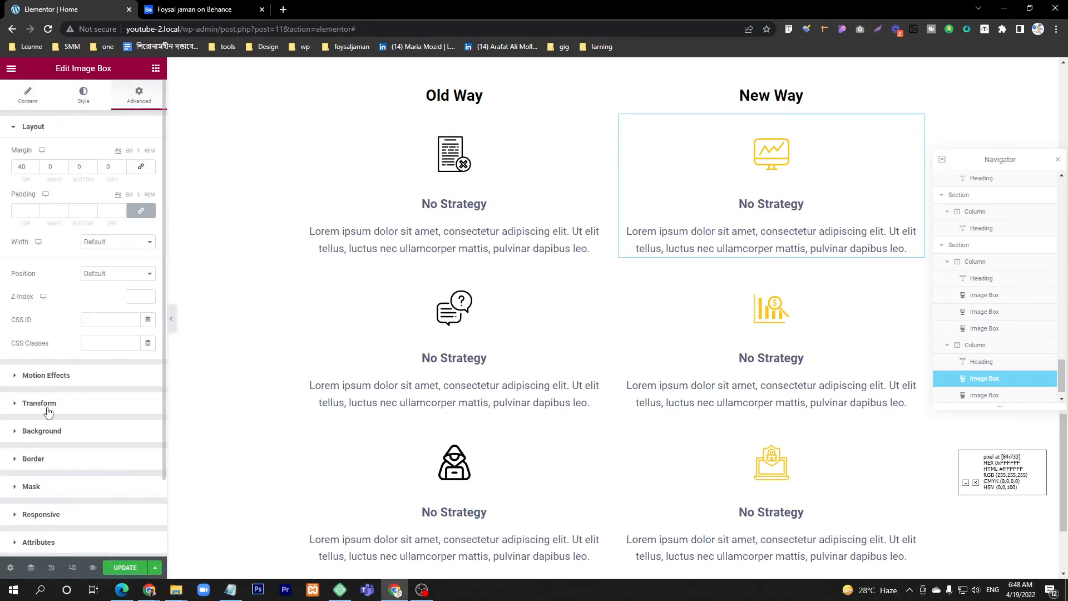
scroll(42, 501, down, 2)
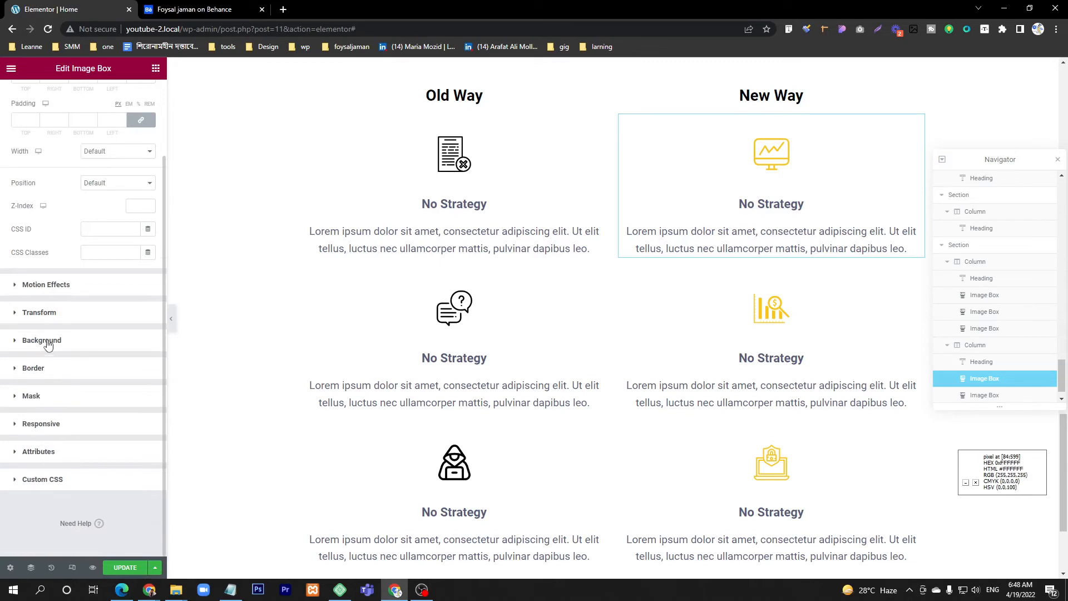
click(40, 369)
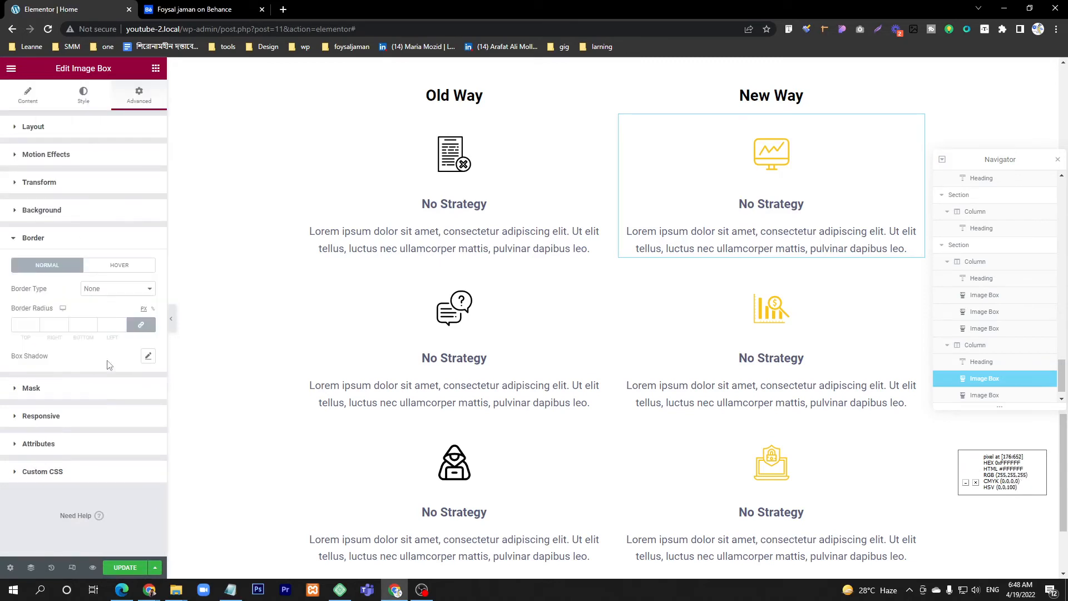
click(148, 357)
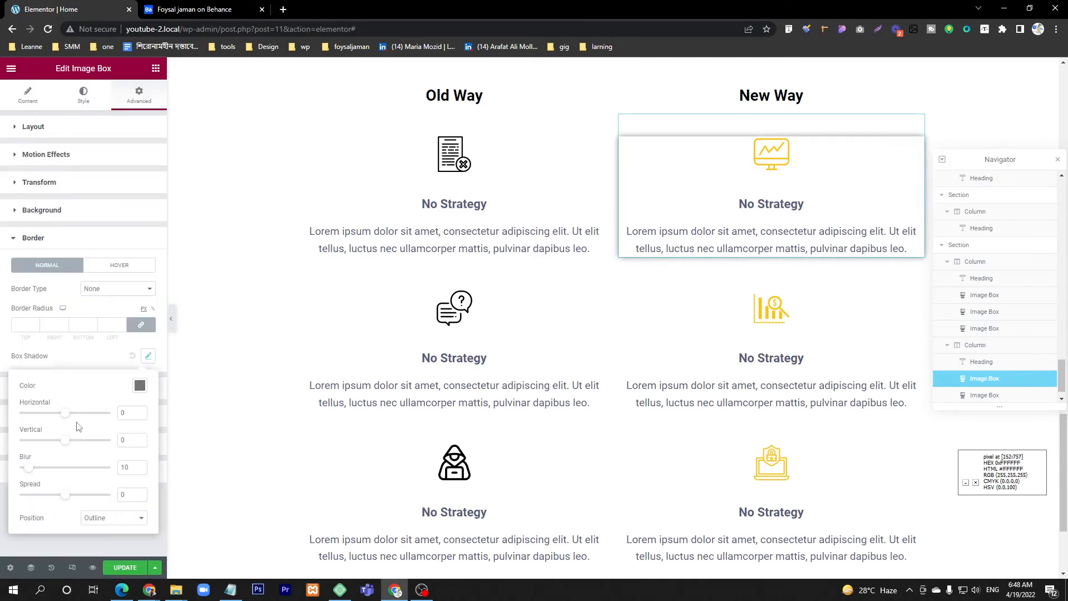
Step: Set the box shadow to horizontal 1, vertical -1, blur 14 and spread -4, using the Behance cards as reference
click(223, 5)
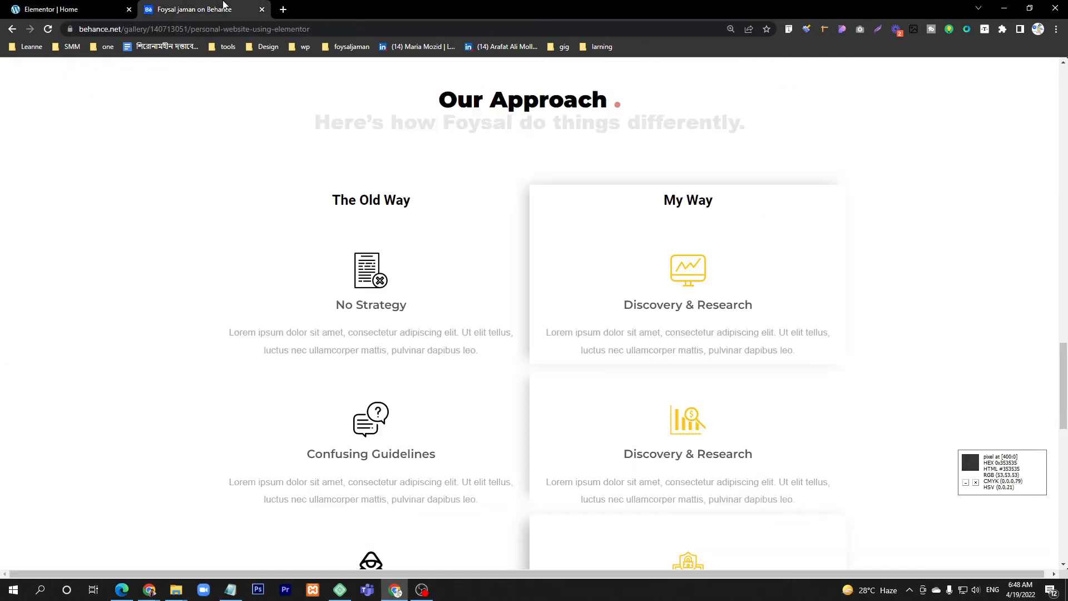
click(55, 5)
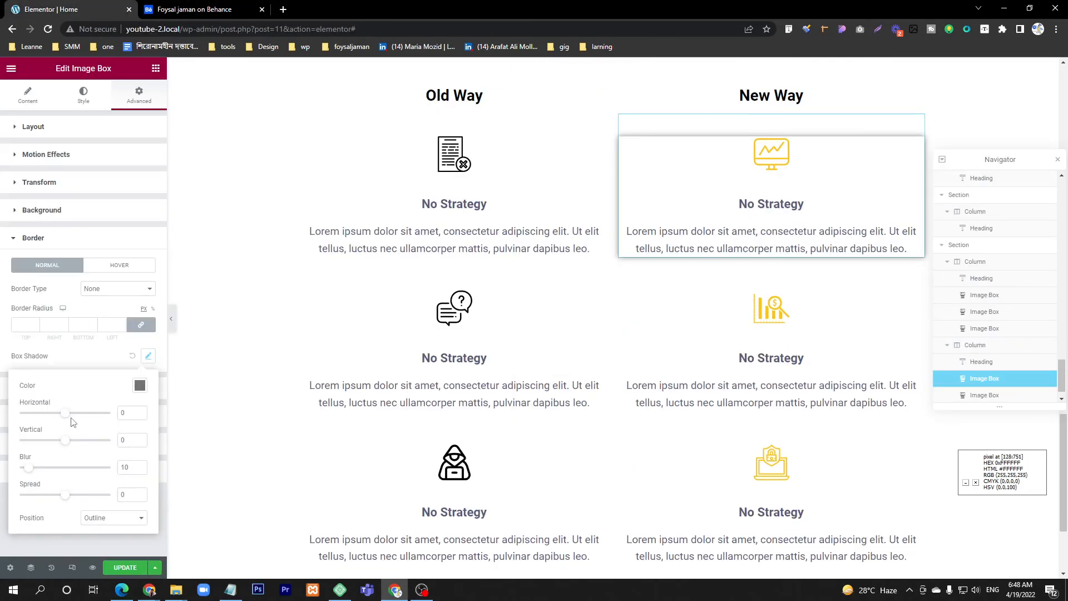
drag(65, 419, 67, 420)
drag(68, 446, 68, 447)
drag(67, 501, 67, 501)
drag(29, 468, 30, 471)
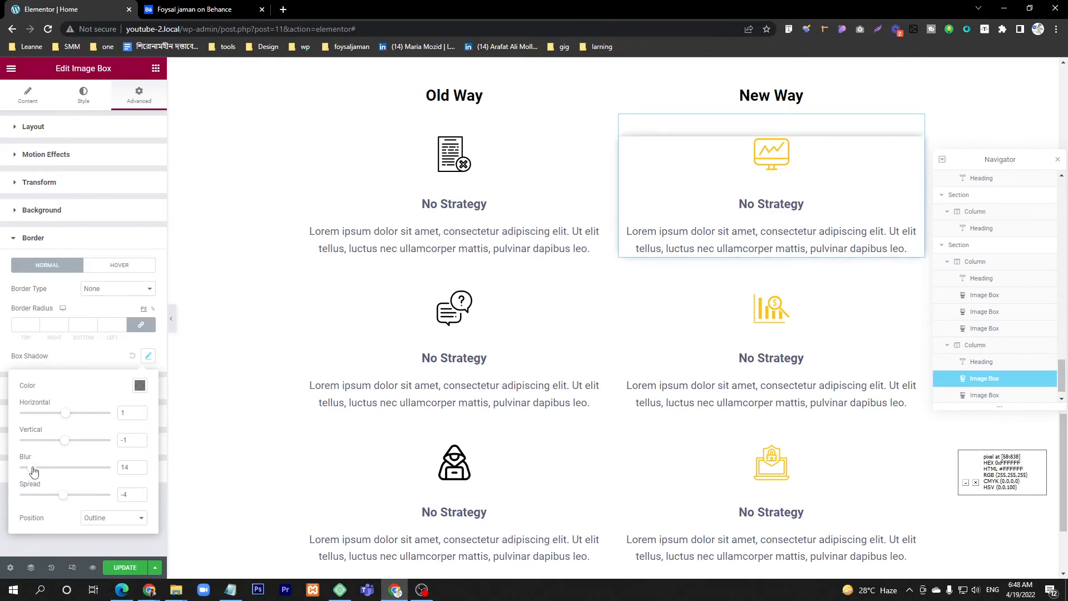
Step: Compare the first New Way box's shadow with the three My Way cards in the Behance design and return to the editor
click(195, 10)
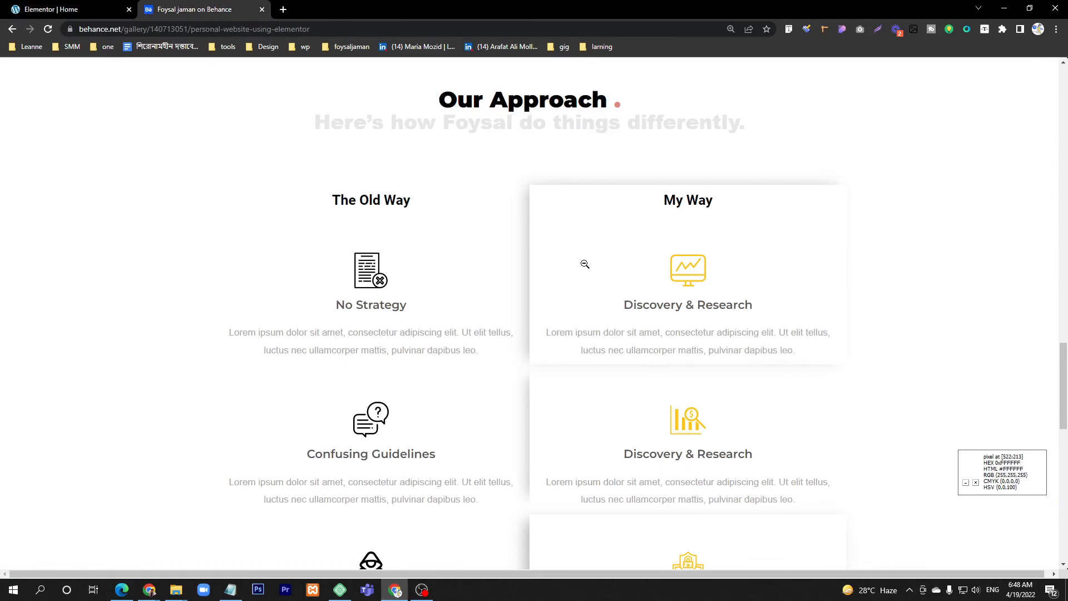
scroll(584, 263, down, 2)
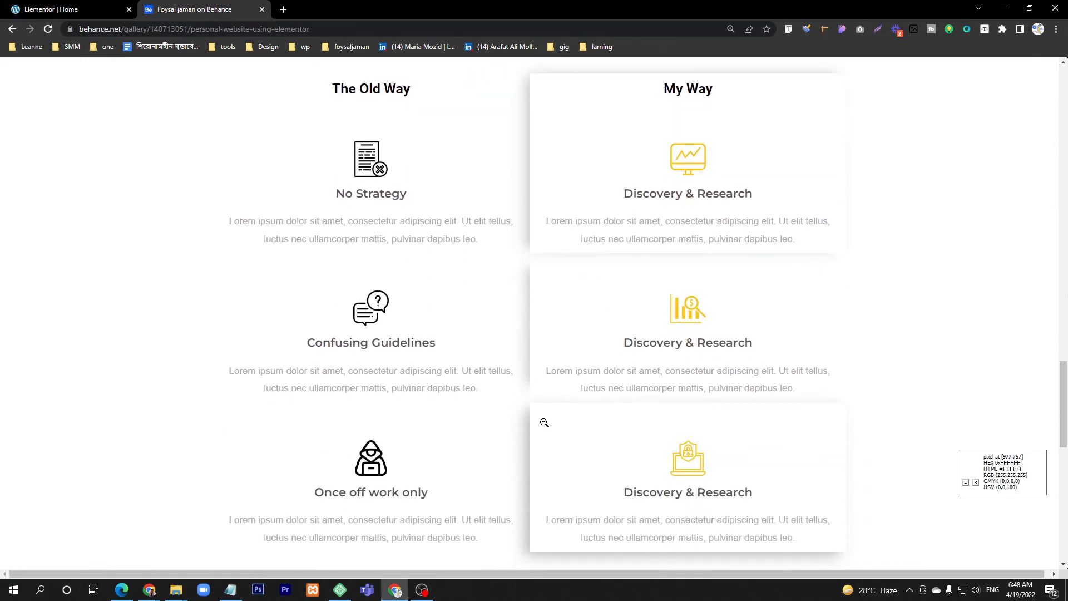
click(56, 9)
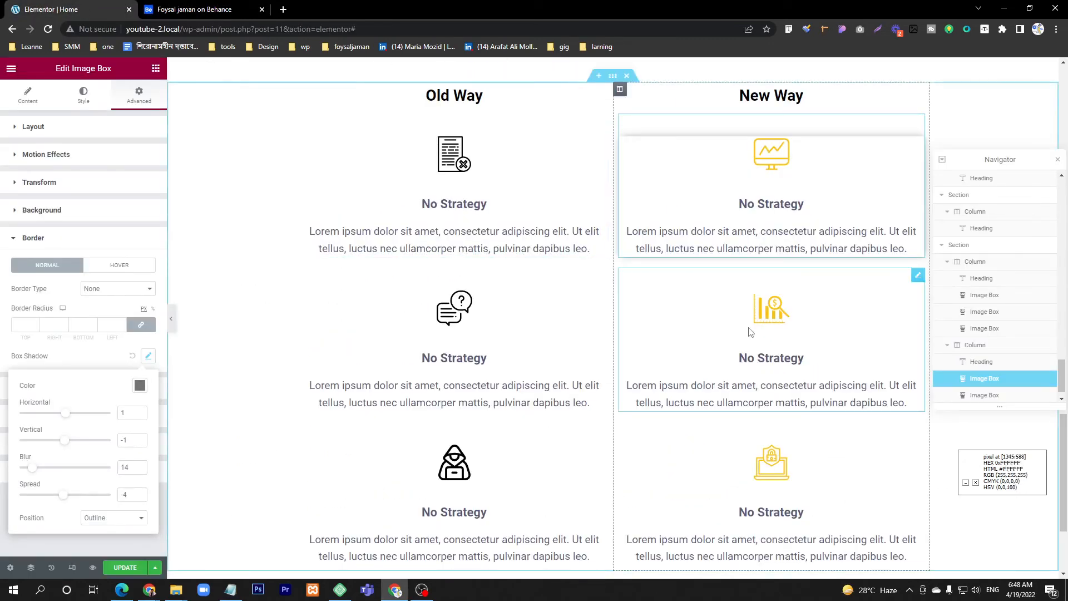
key(ctrl+Tab)
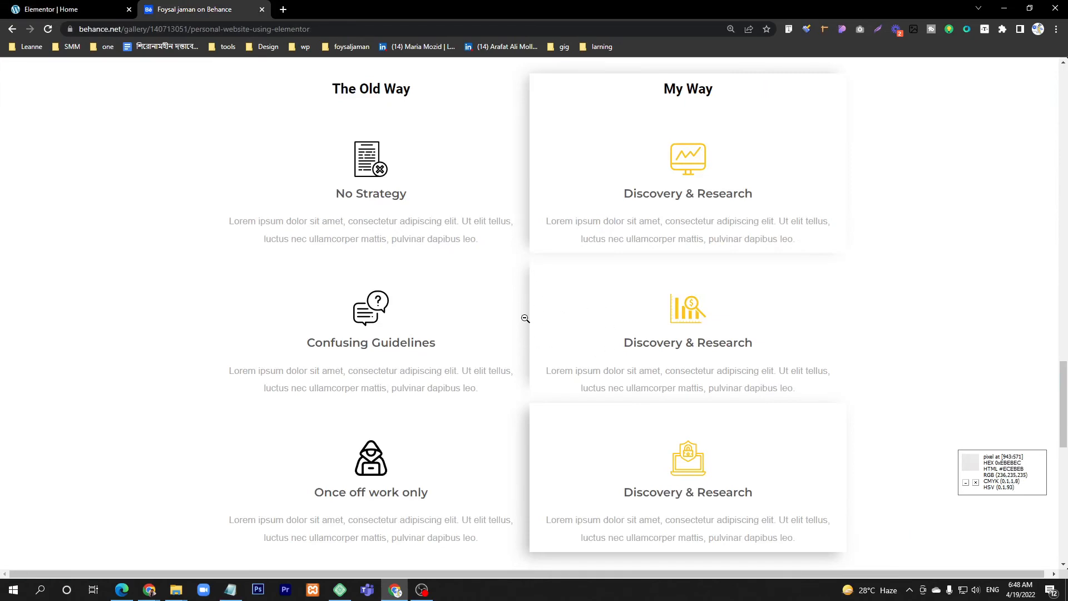
scroll(534, 445, down, 3)
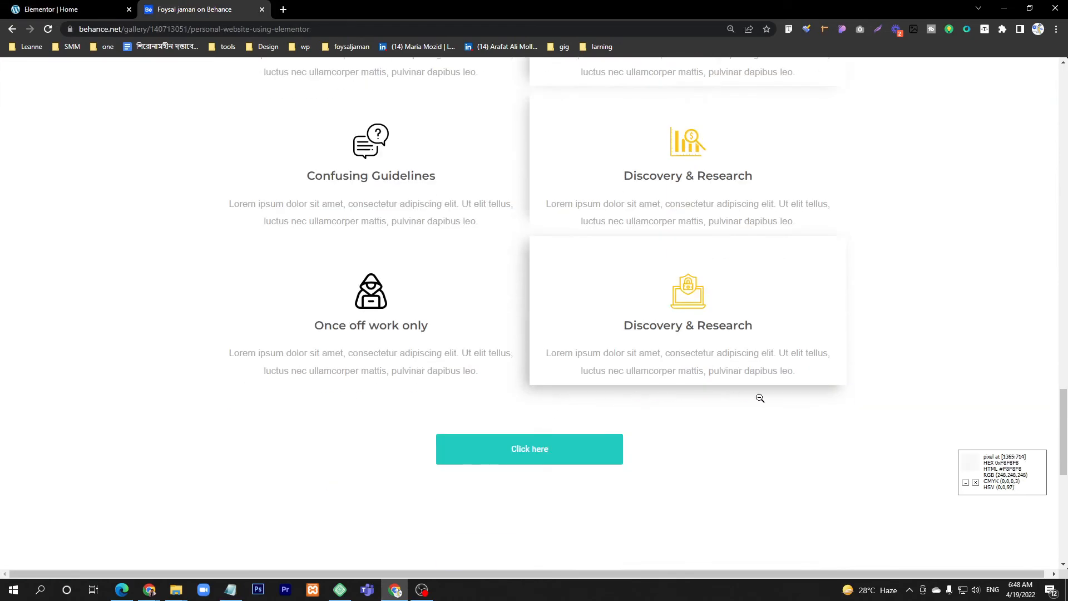
scroll(760, 398, up, 2)
key(ctrl+Tab)
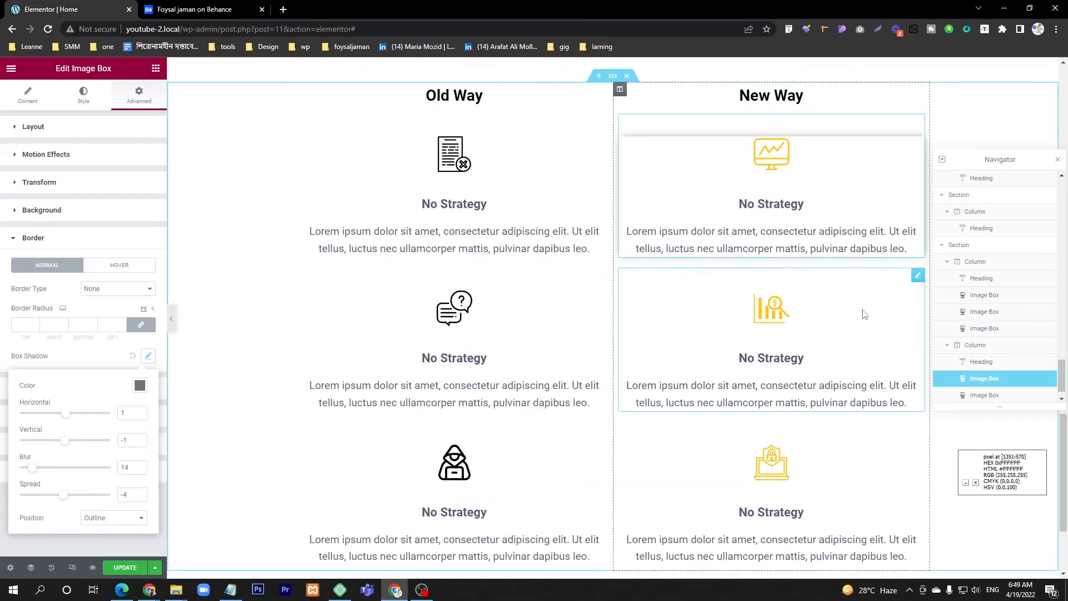
Step: Add a box shadow to the second New Way image box with horizontal -5, vertical 2, blur 16 and spread -10
click(918, 275)
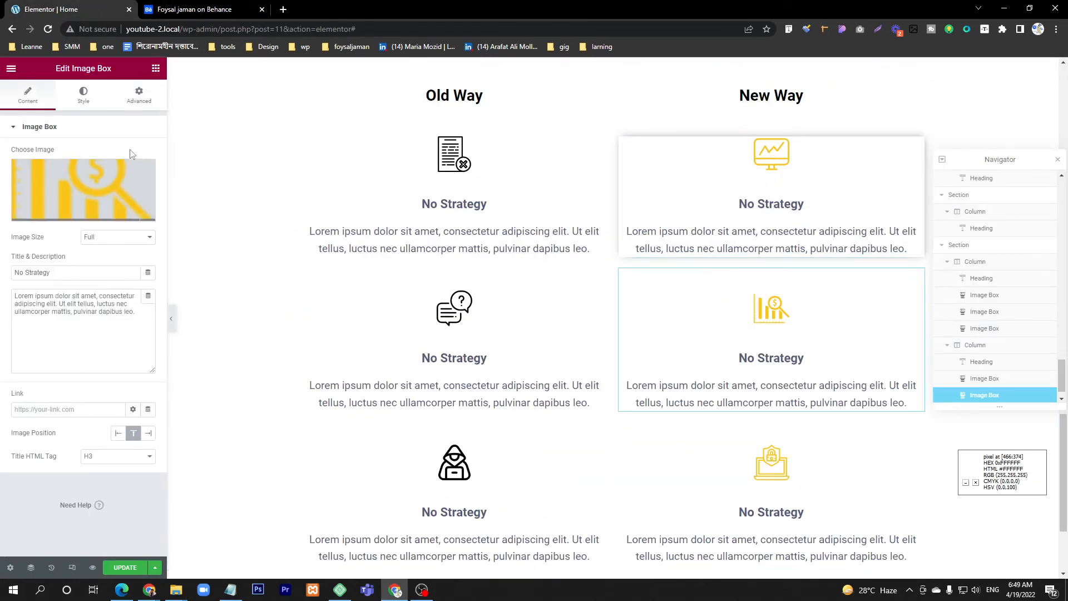
click(138, 99)
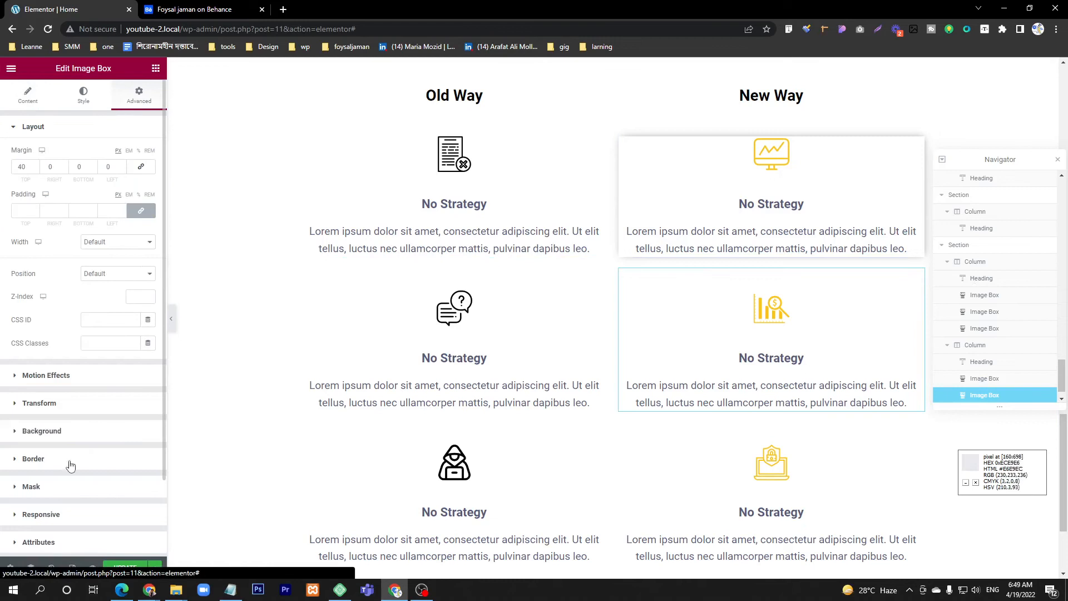
click(39, 460)
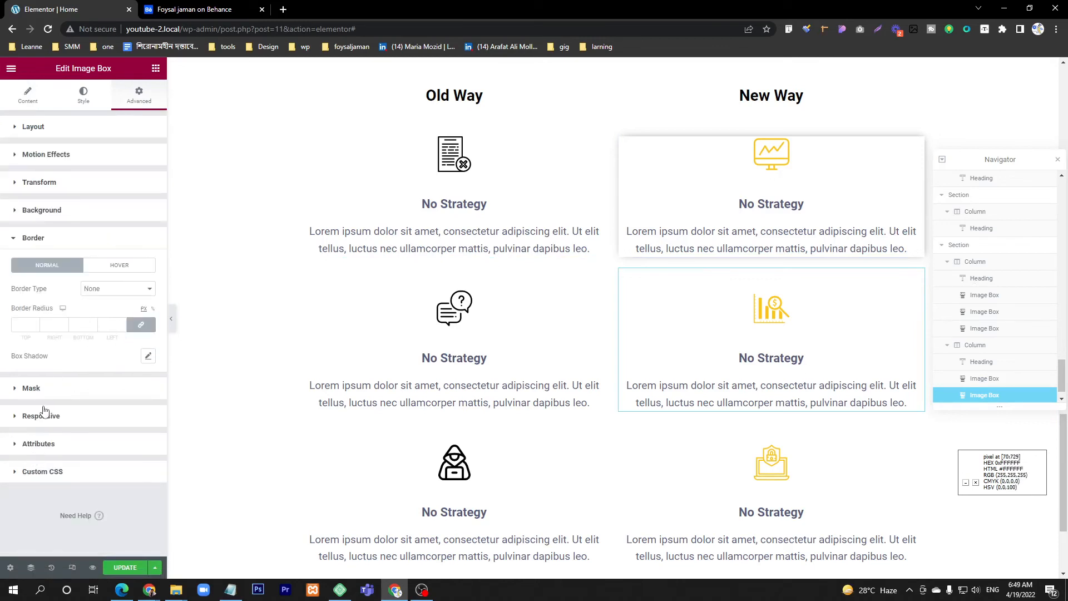
click(148, 356)
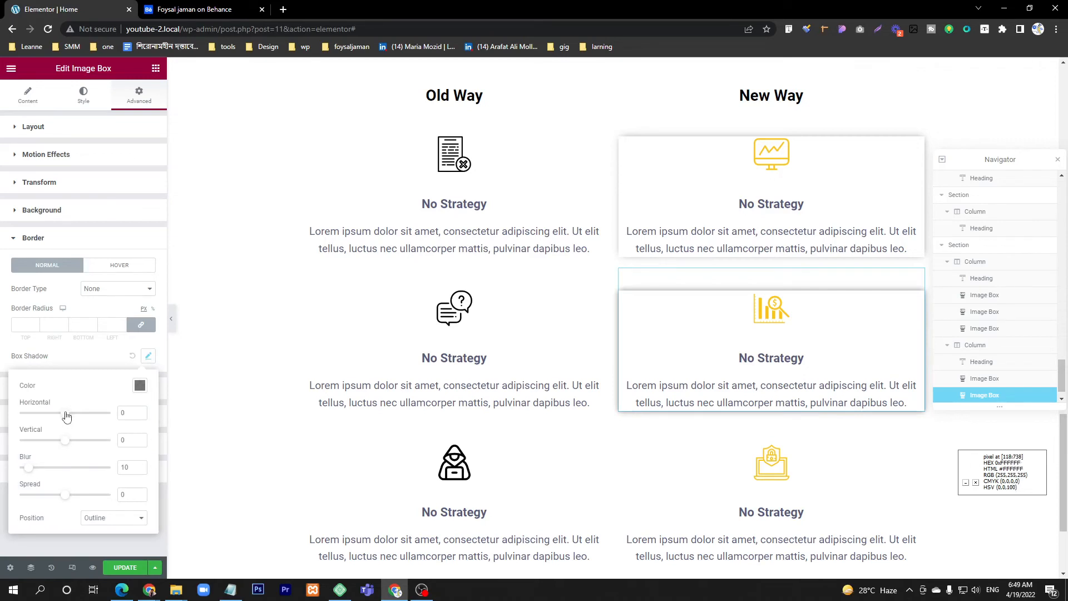
drag(67, 416, 64, 419)
drag(67, 500, 64, 501)
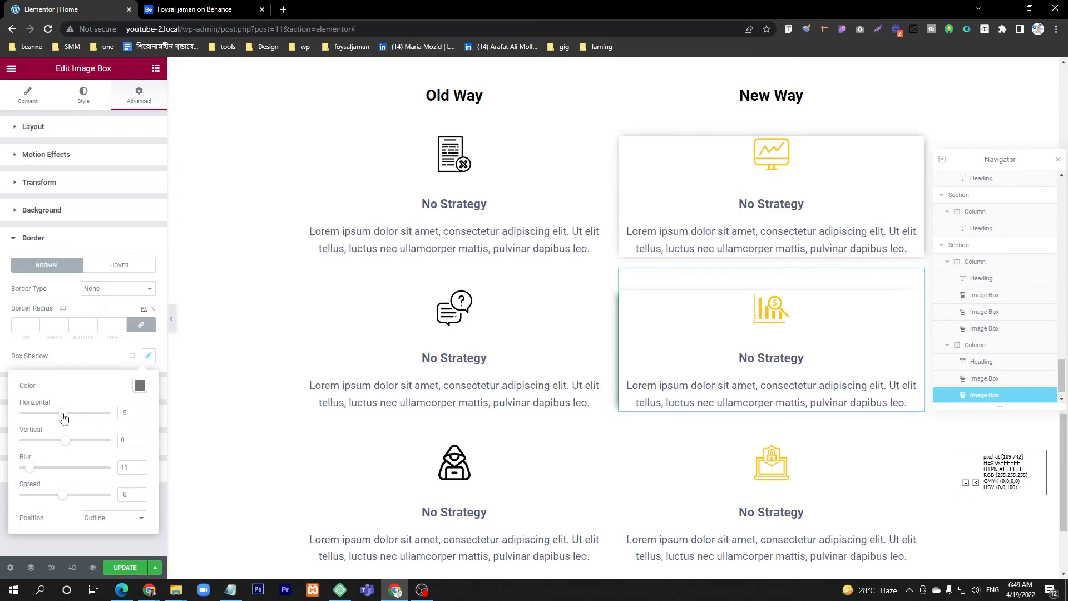
drag(64, 418, 65, 418)
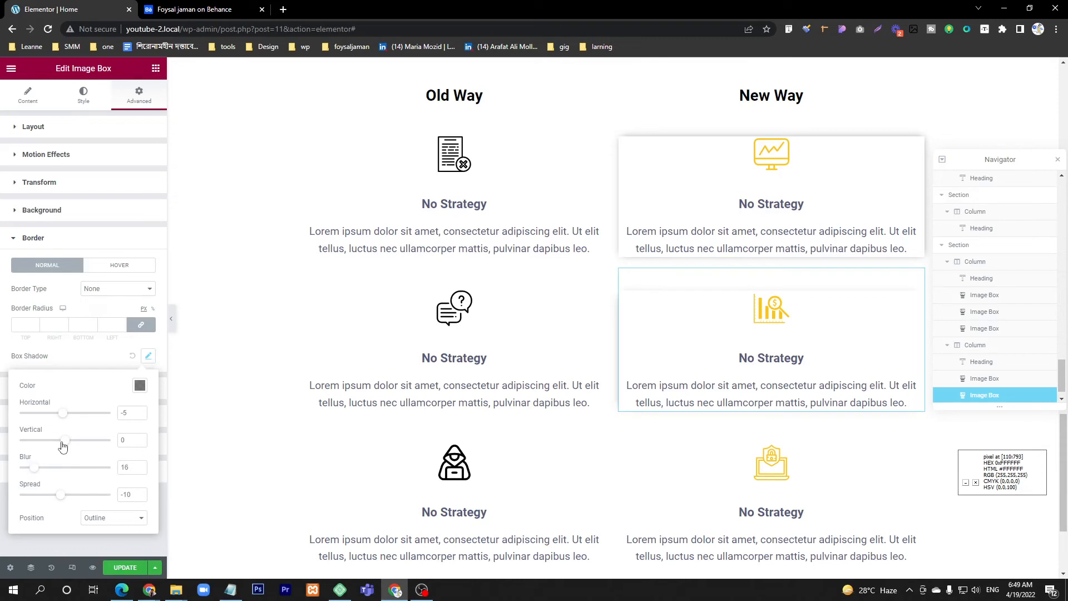
drag(61, 446, 64, 447)
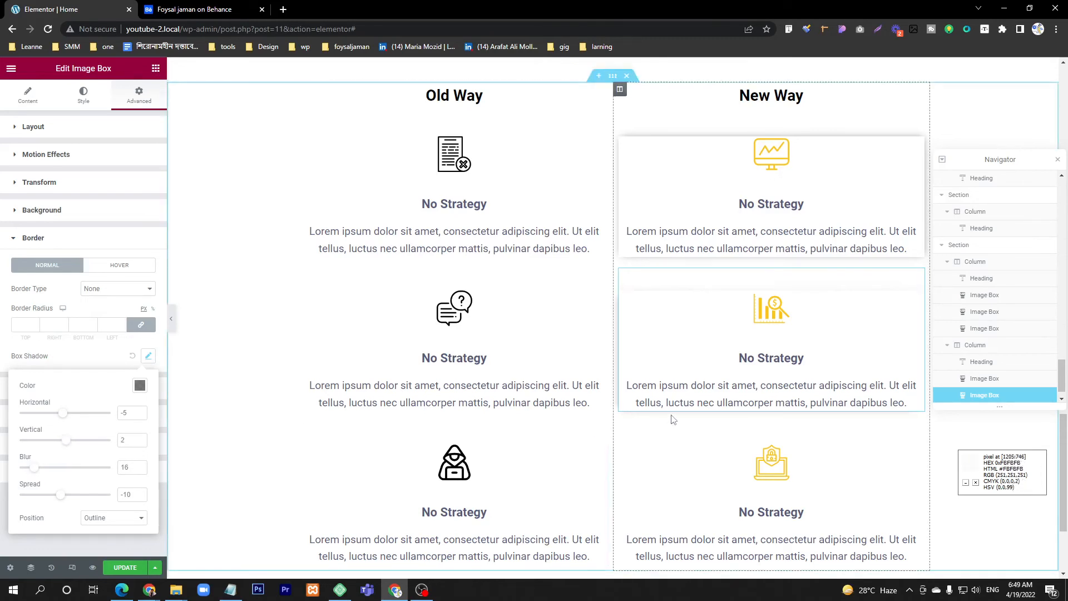
Step: Give the third New Way image box a shadow with horizontal -1, vertical 7, blur 23 and spread -6, and update the page
scroll(670, 425, down, 3)
click(917, 262)
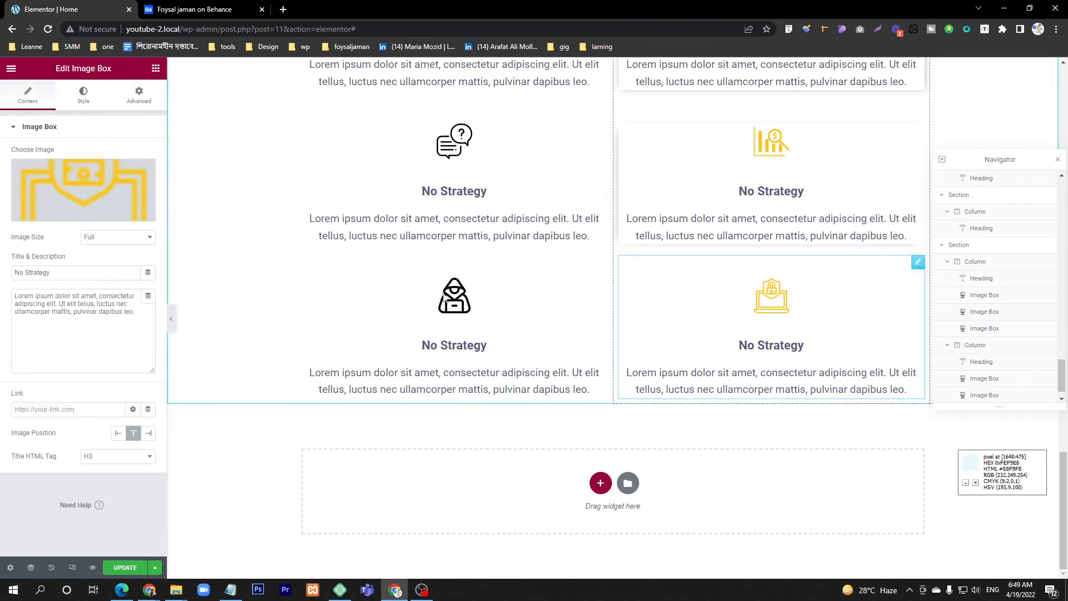
click(143, 102)
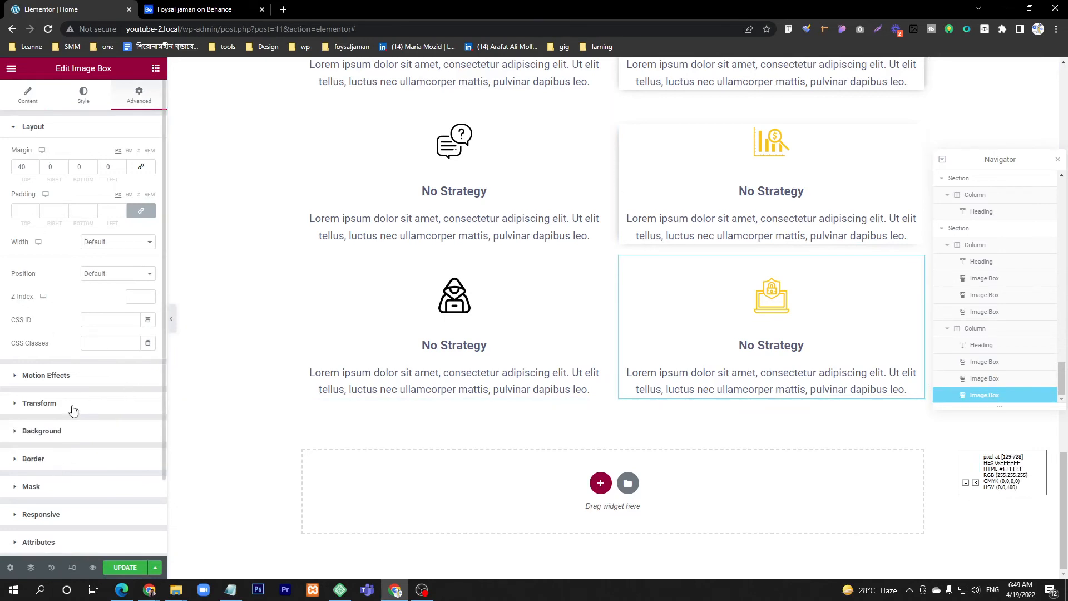
click(44, 465)
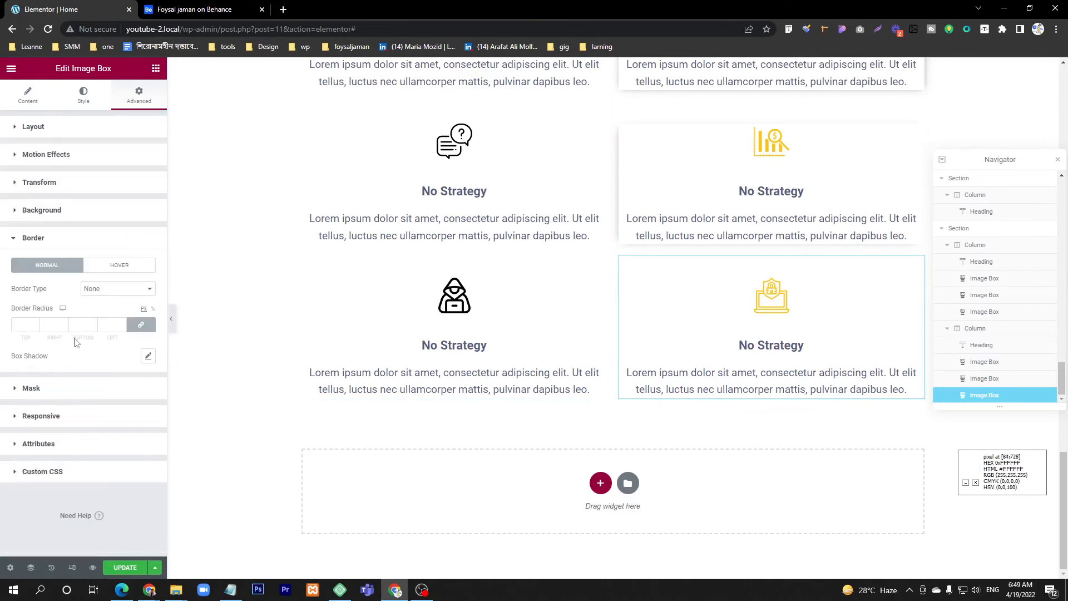
click(149, 357)
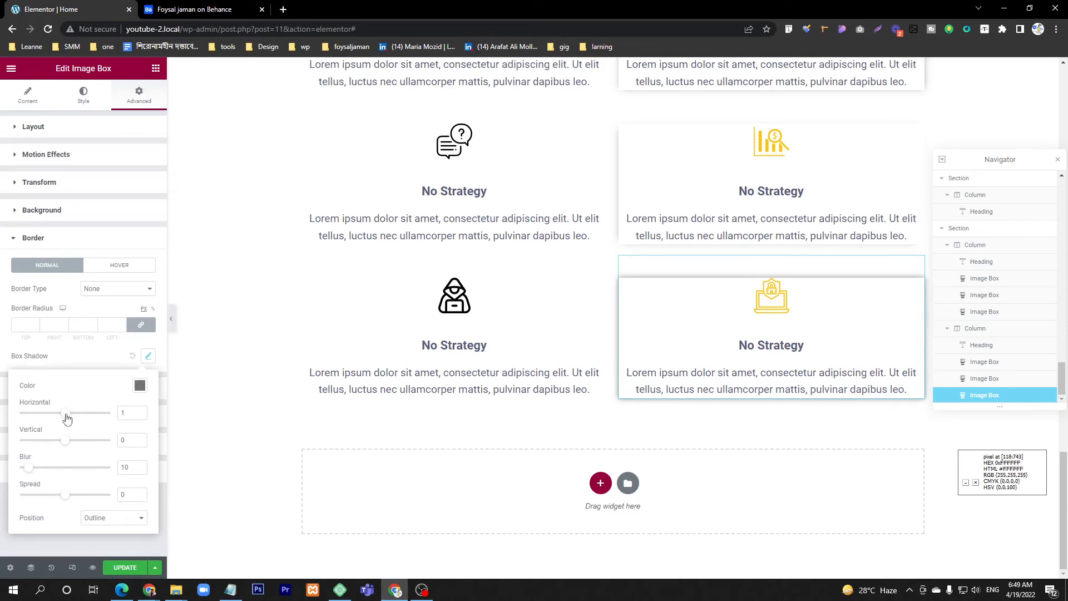
drag(67, 418, 69, 445)
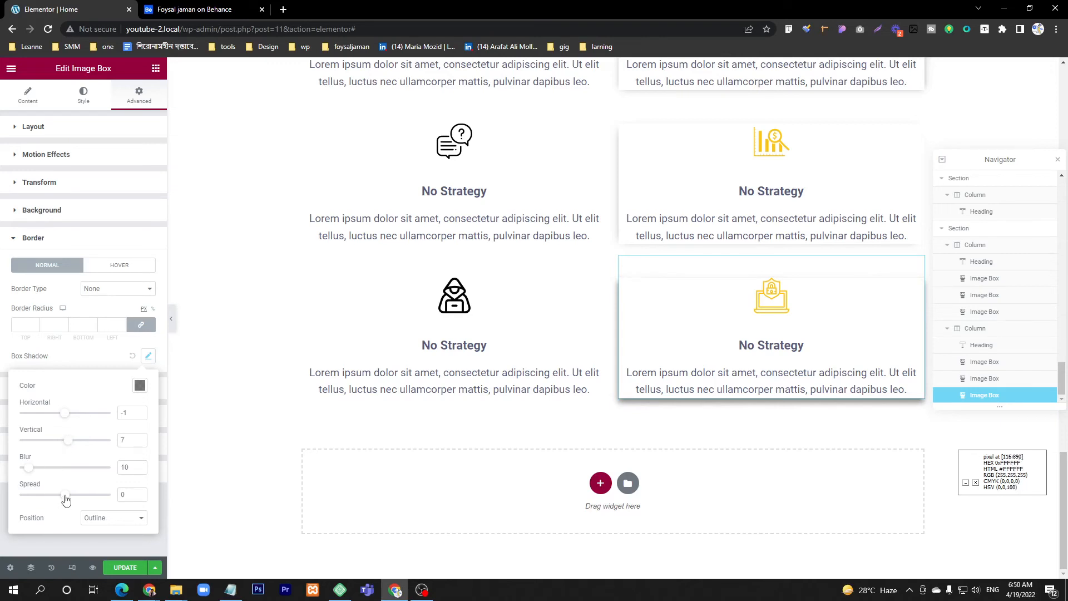
drag(66, 496, 62, 502)
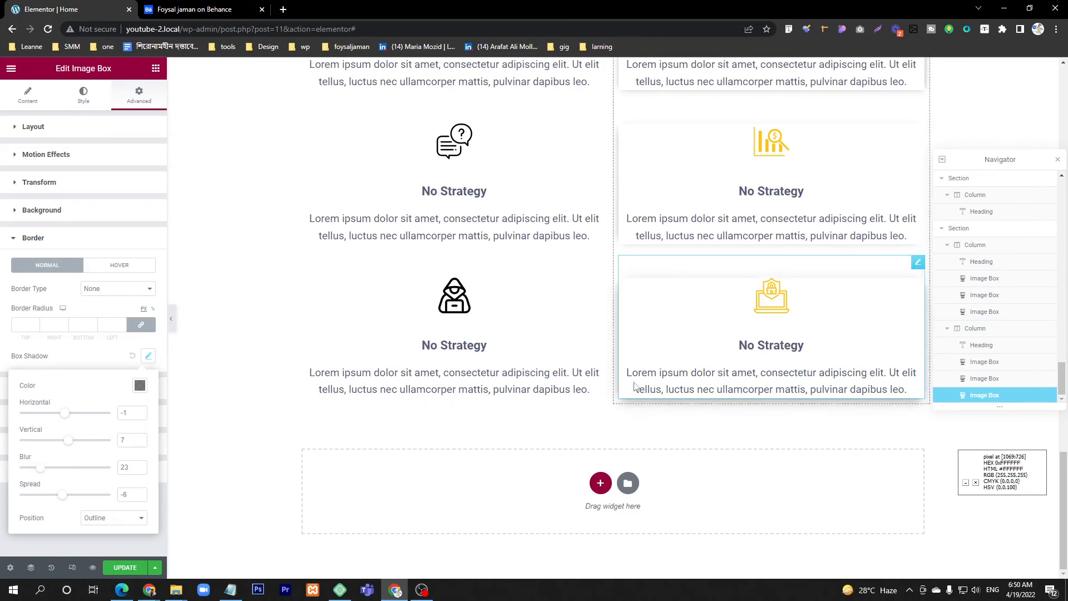
scroll(635, 384, up, 4)
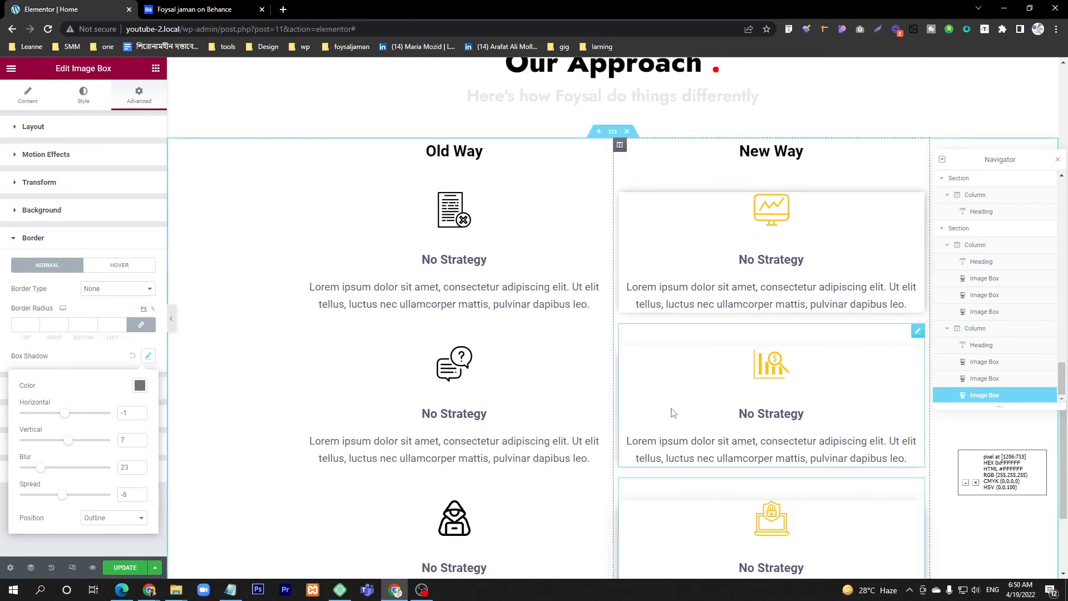
scroll(672, 411, down, 4)
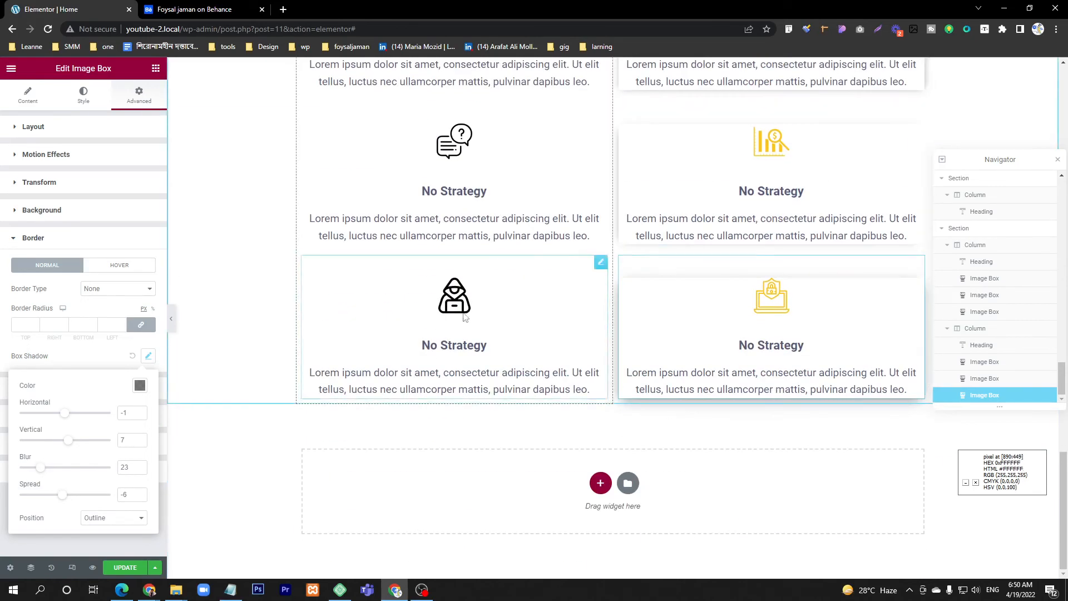
click(125, 567)
Step: Check which element follows the Discovery & Research cards in the Behance design and return to the editor
click(195, 9)
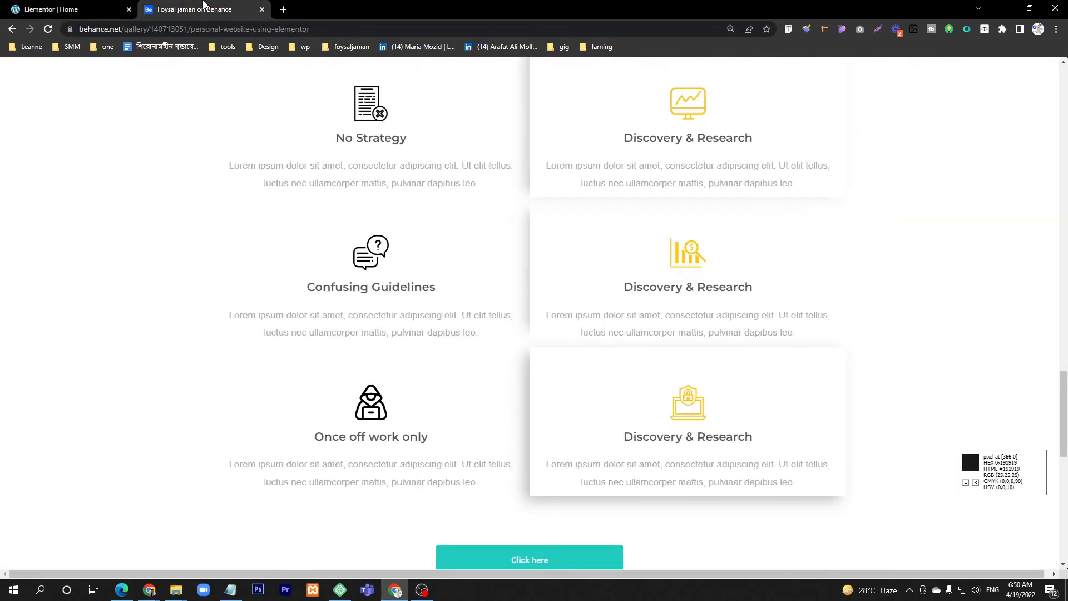
scroll(378, 257, down, 5)
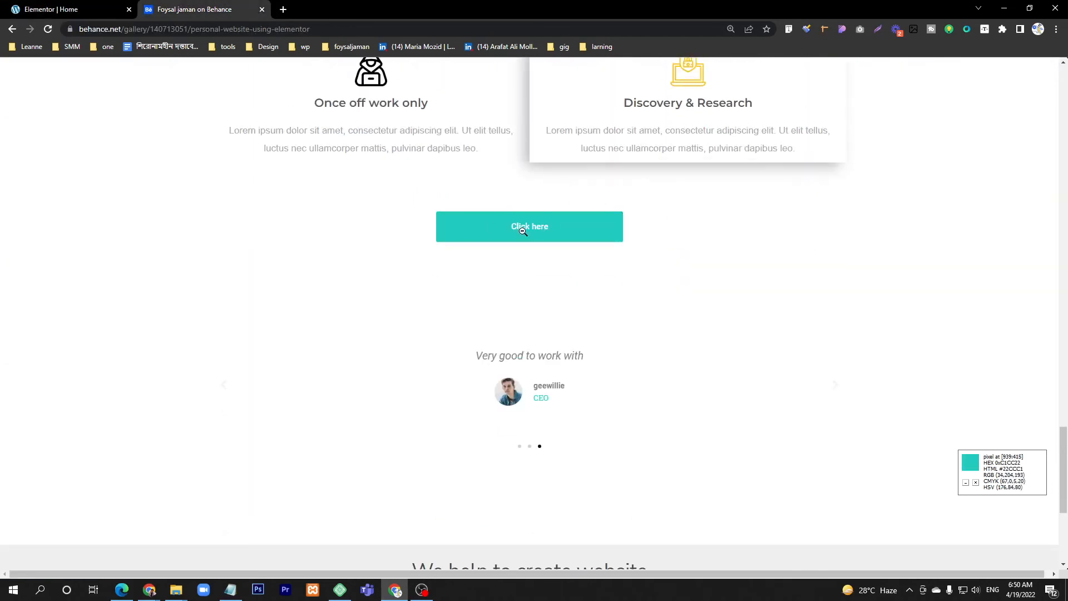
click(51, 10)
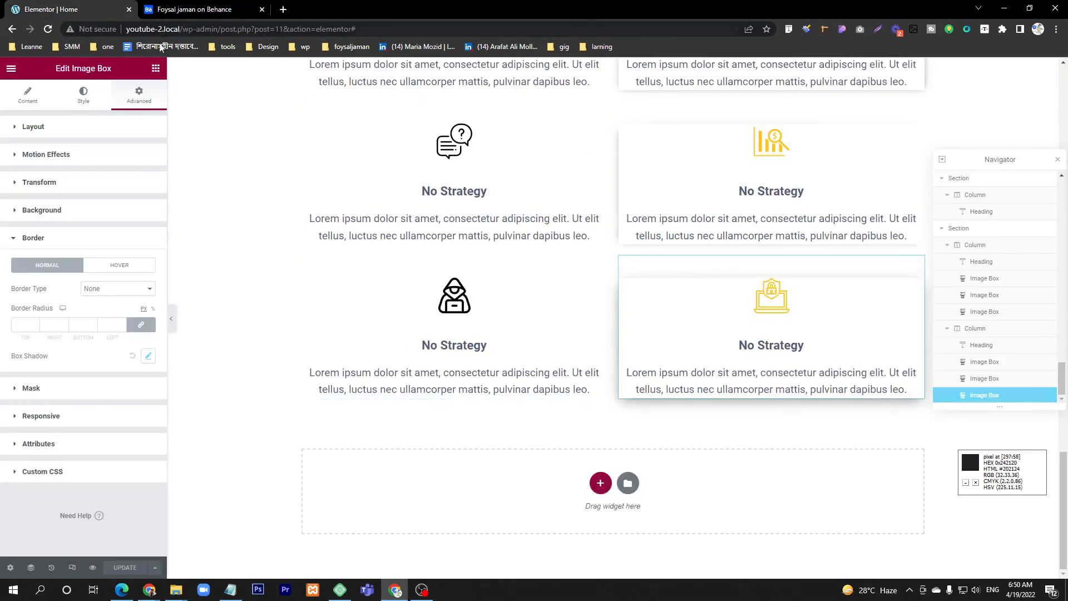
Step: Search the widgets for a button and try to place it below the image boxes
click(155, 69)
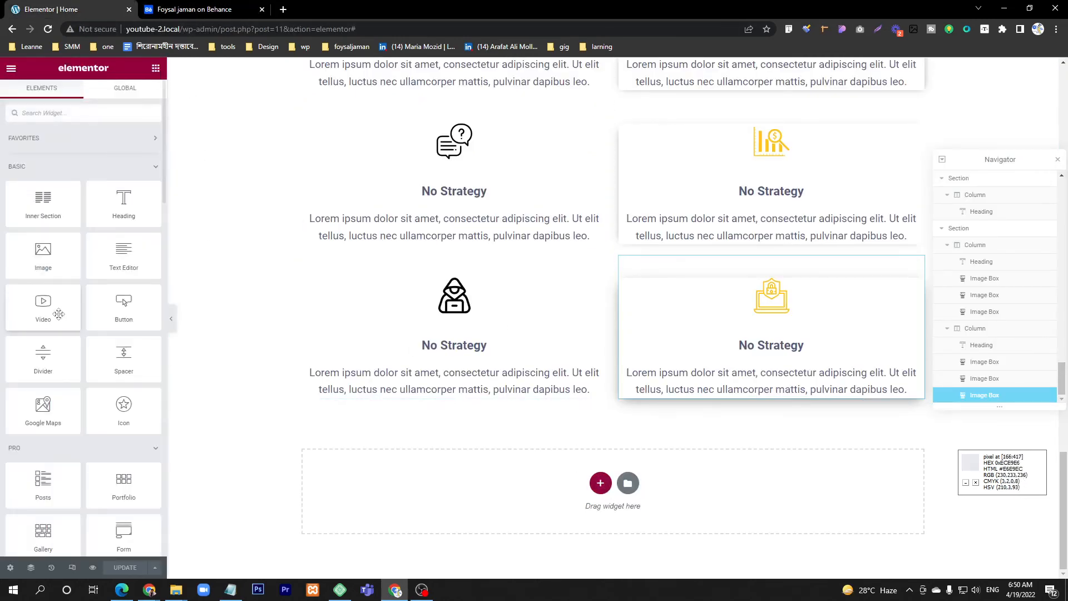
click(71, 112)
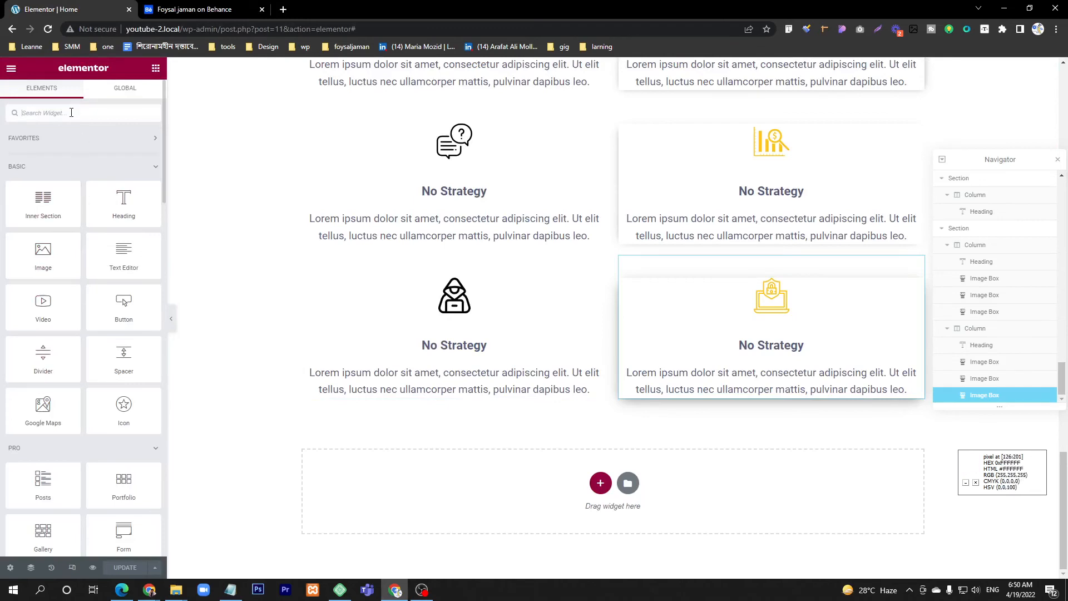
text(butotn)
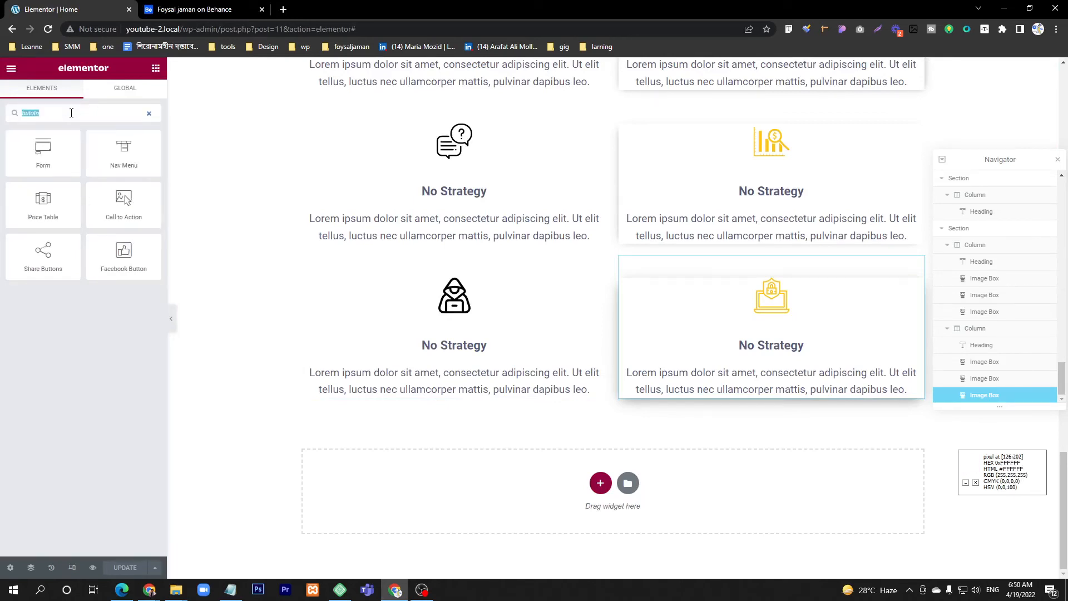
text(butt)
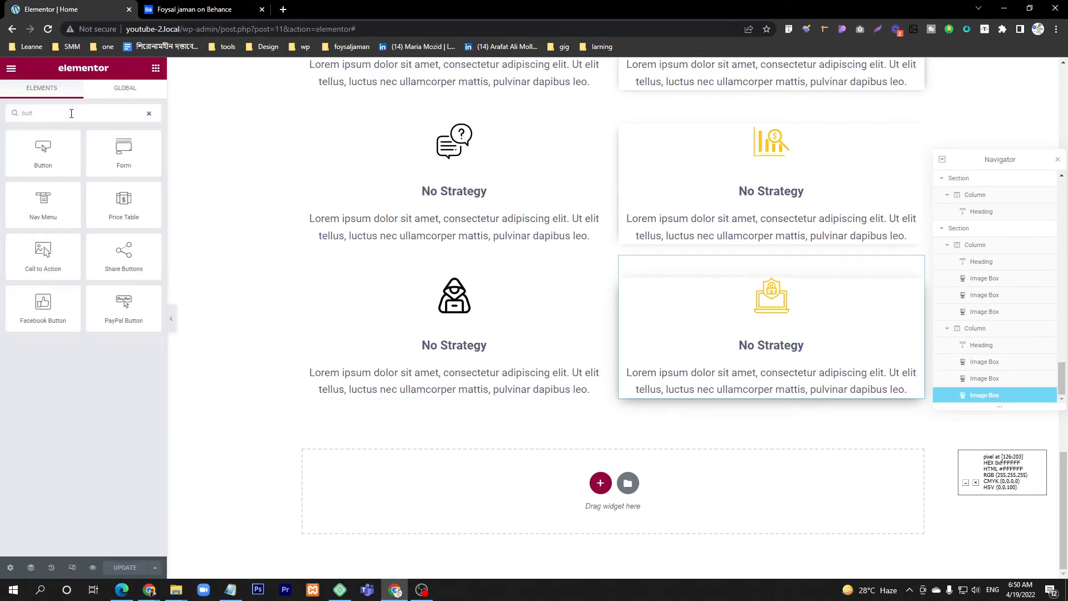
drag(257, 294, 626, 415)
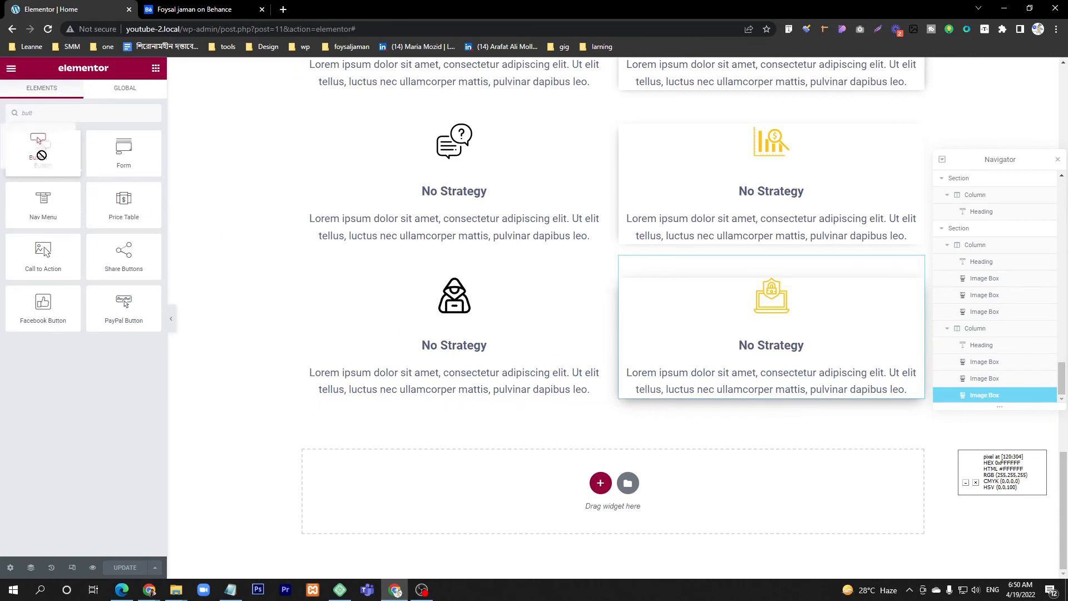
Step: Add a single-column section below the image boxes and place a center-aligned Button widget in it
click(600, 483)
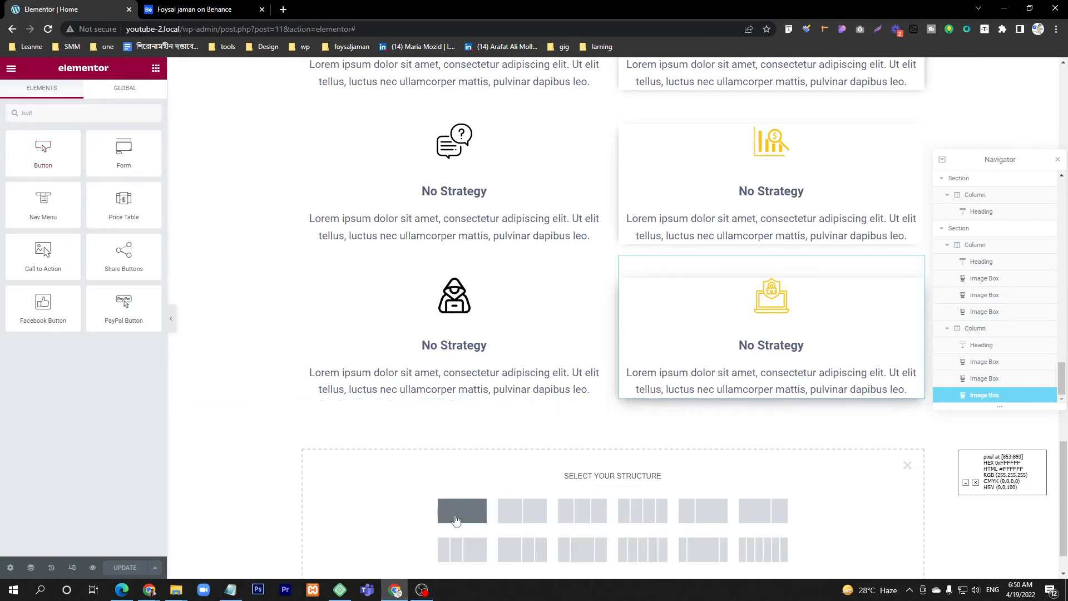
click(462, 510)
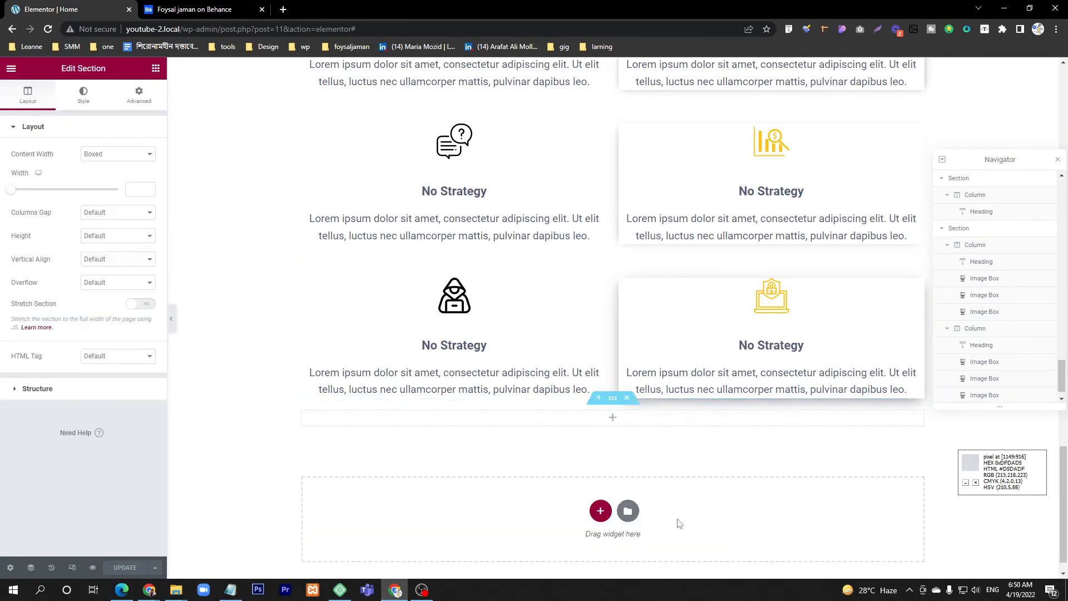
click(156, 69)
drag(123, 306, 617, 419)
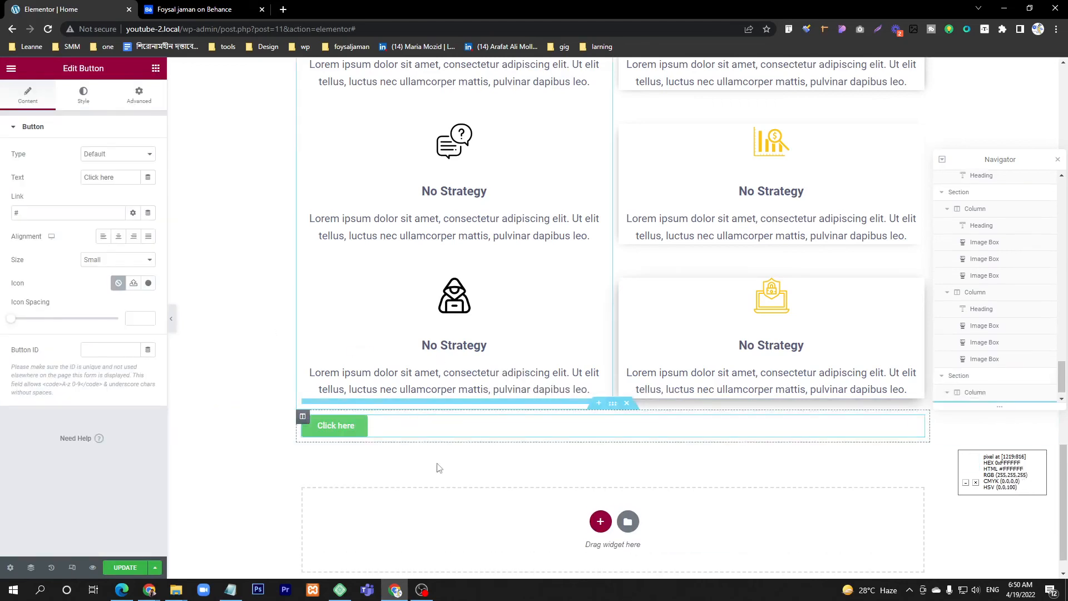
click(118, 236)
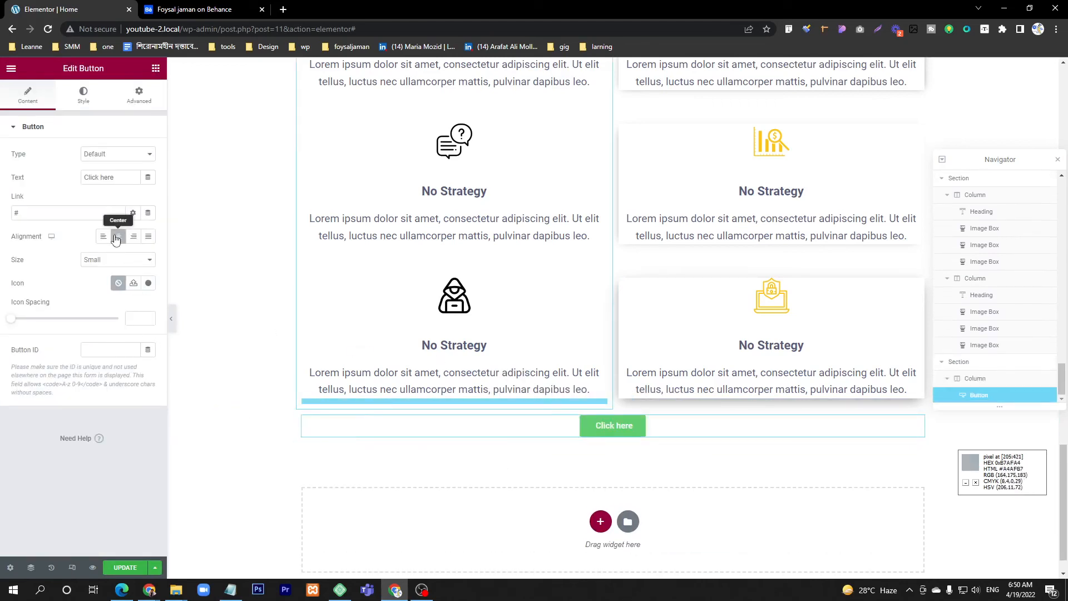
Step: Try to copy the Behance button's teal color into the Click here button's background color
click(195, 7)
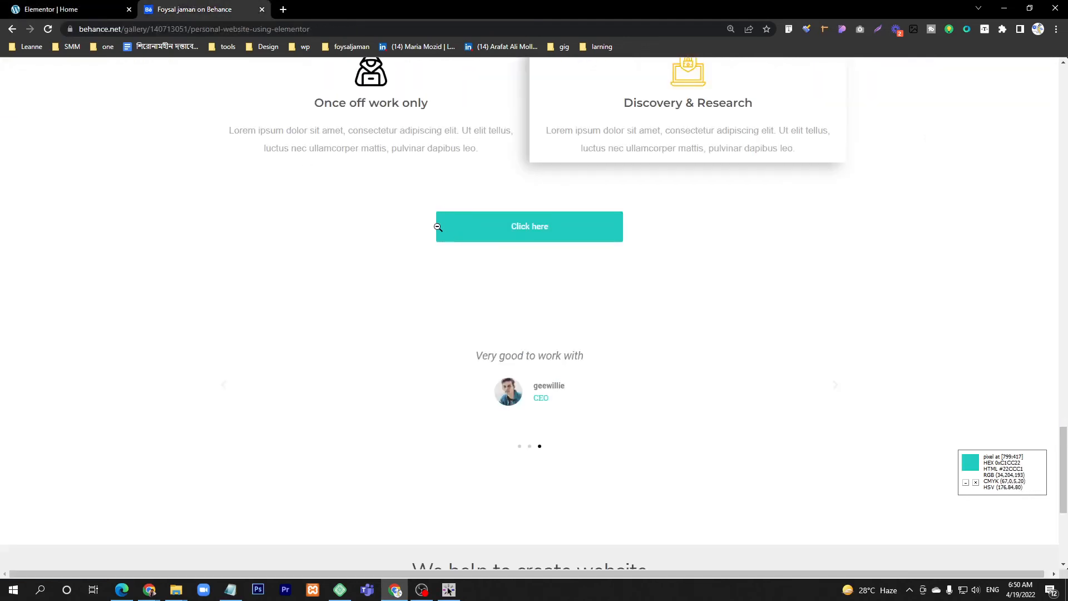
click(78, 9)
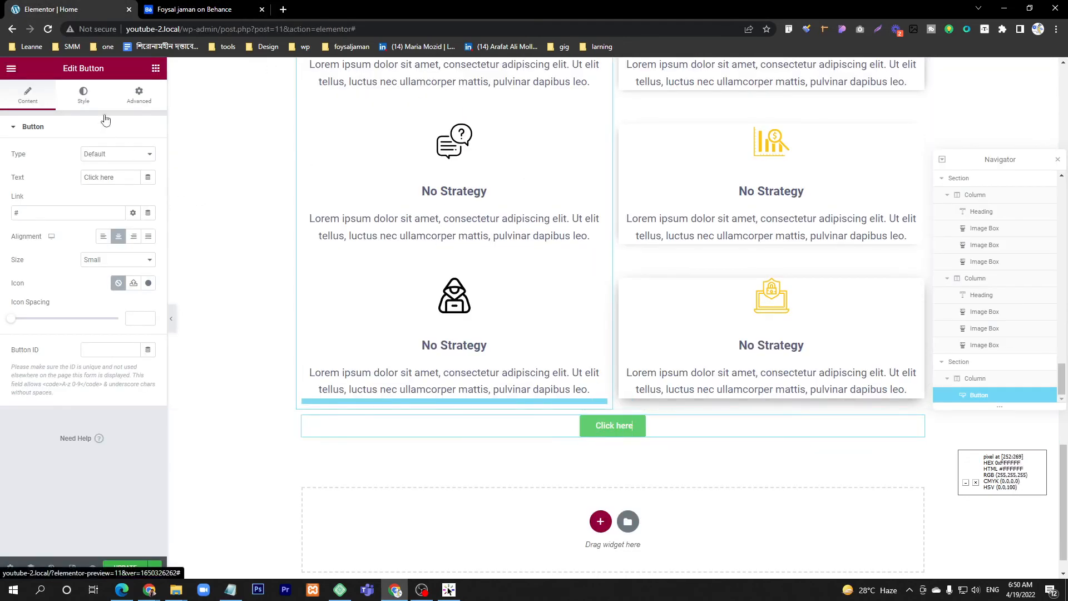
click(83, 95)
click(148, 270)
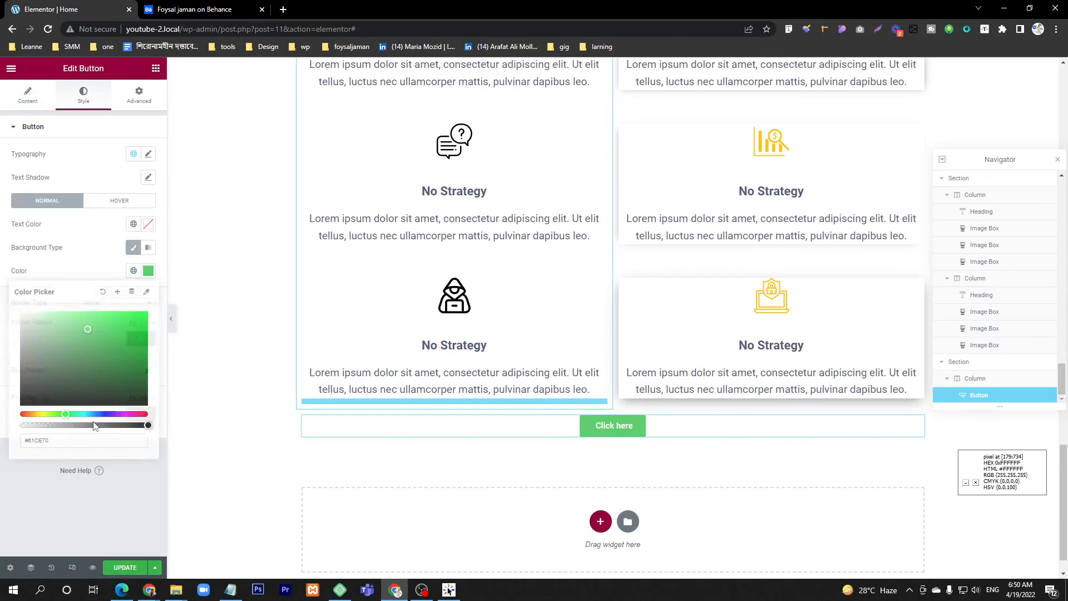
triple_click(40, 442)
text(#FFFFFF)
click(117, 493)
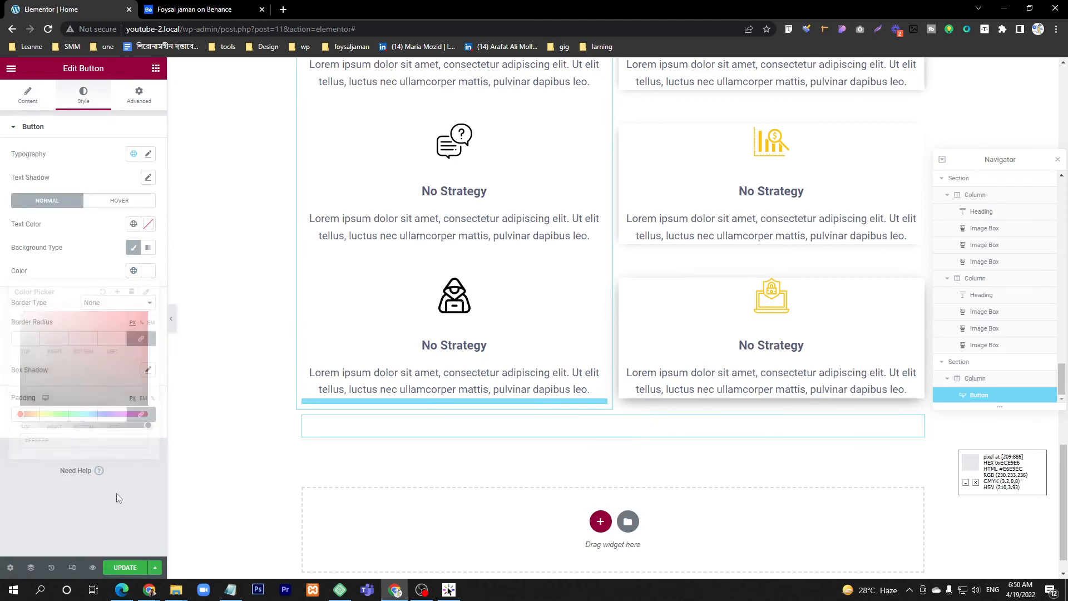
Step: Sample the teal #22CCC1 from the Behance Click here button again and apply it as the new button's background color
click(228, 8)
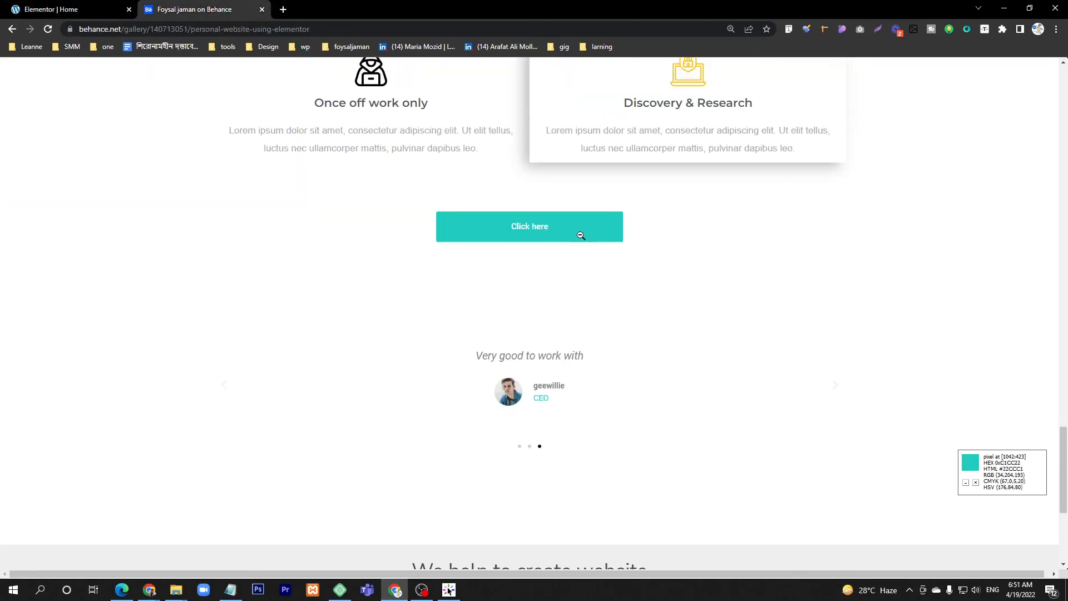
click(105, 9)
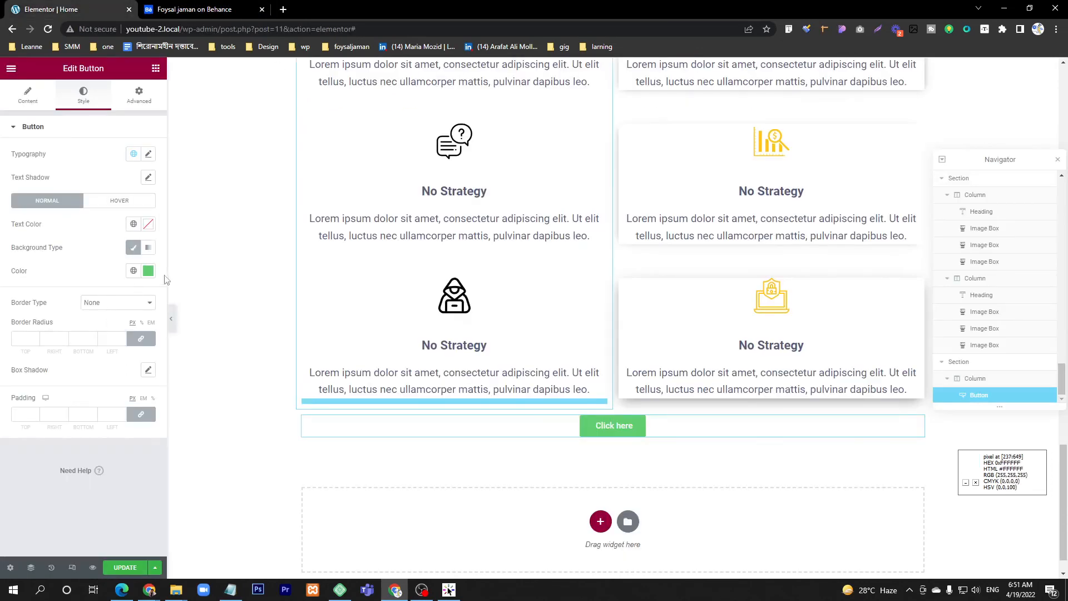
click(147, 272)
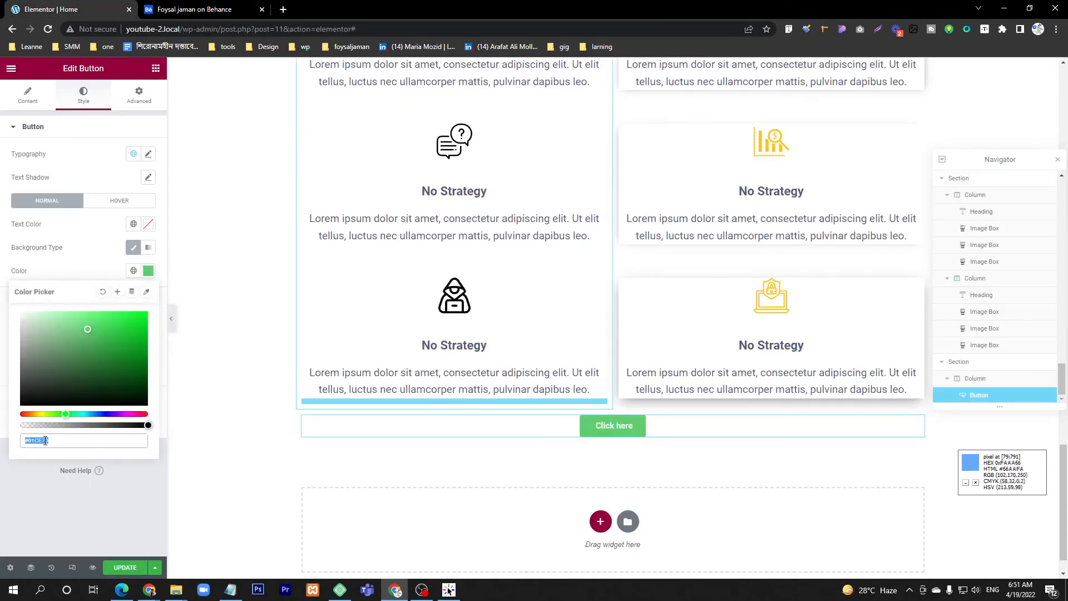
text(22CCC1)
click(121, 505)
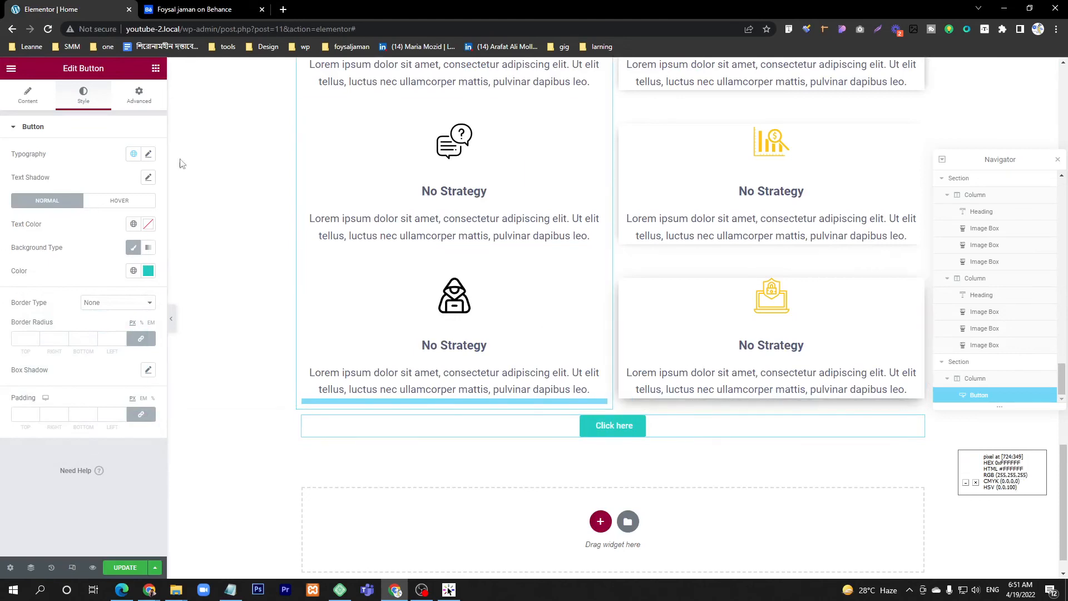
Step: Unlink the Click here button's padding values and set top and bottom to 10 px, right and left to 30 px
key(ctrl+Tab)
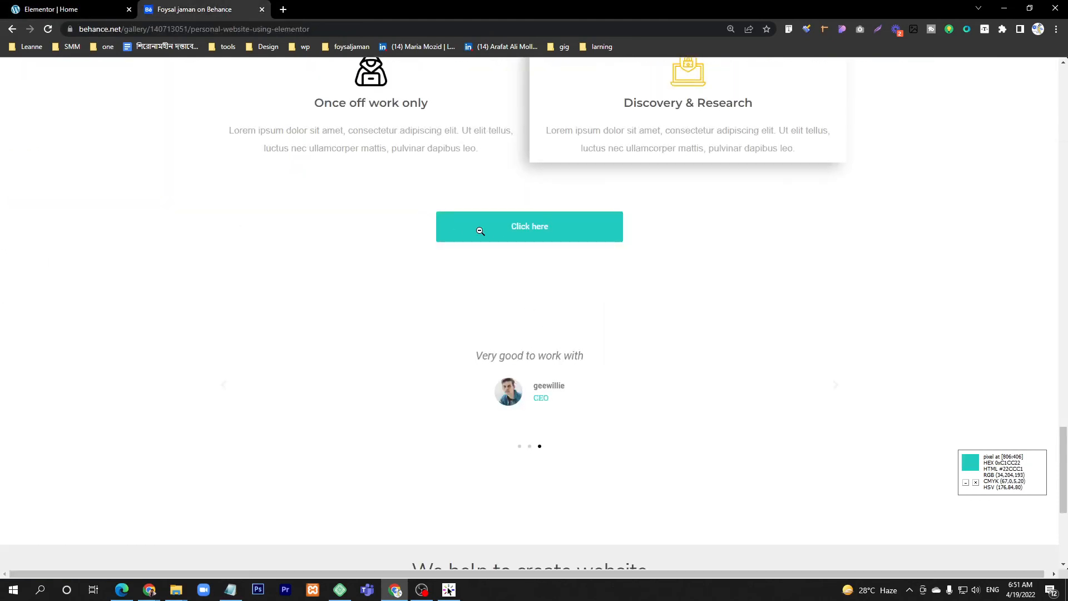
key(ctrl+Tab)
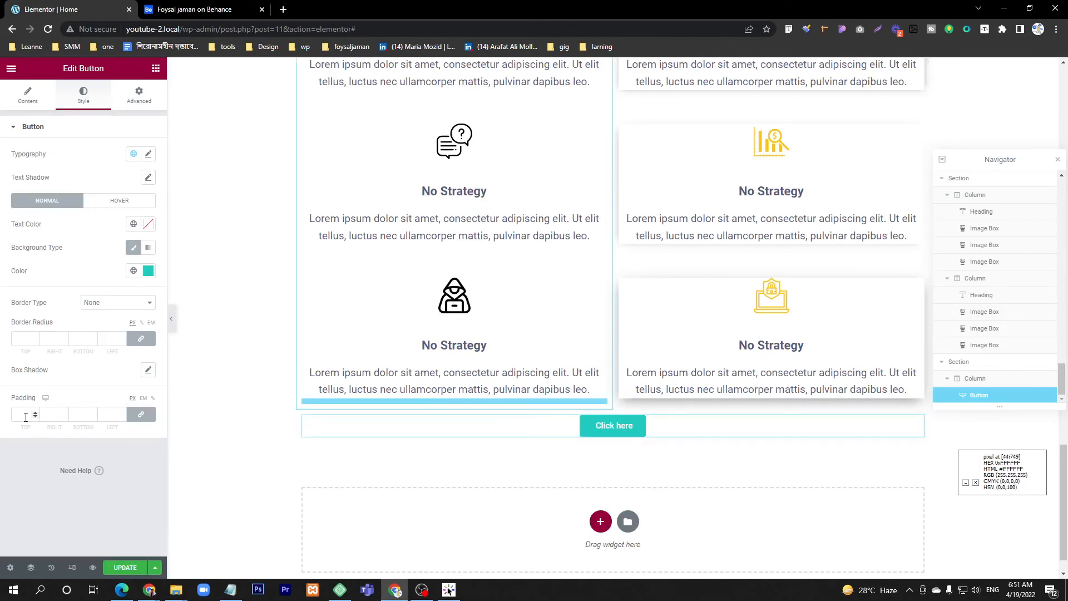
click(142, 418)
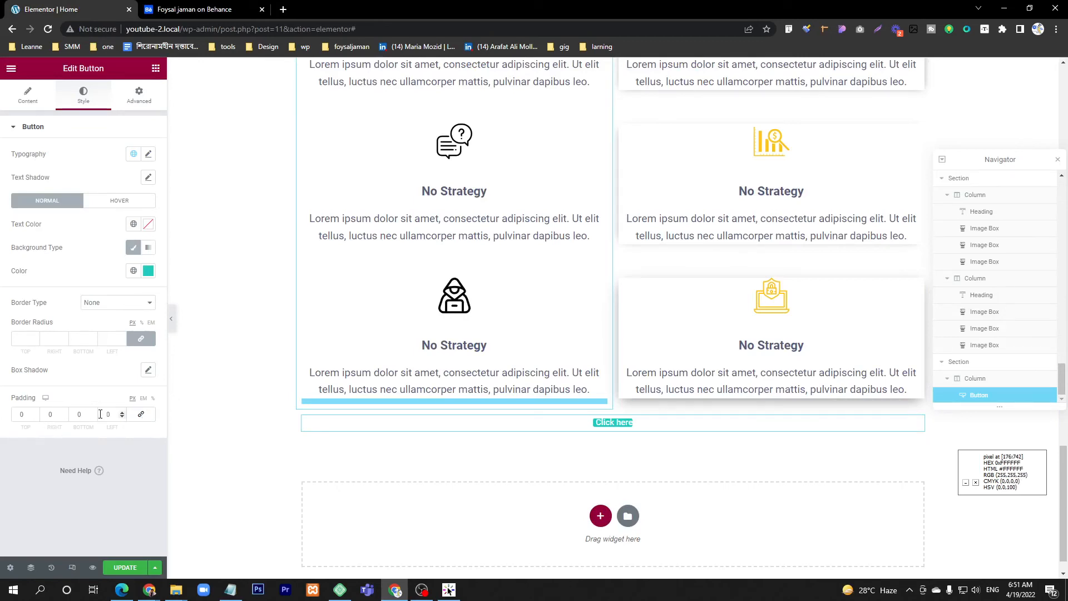
click(33, 412)
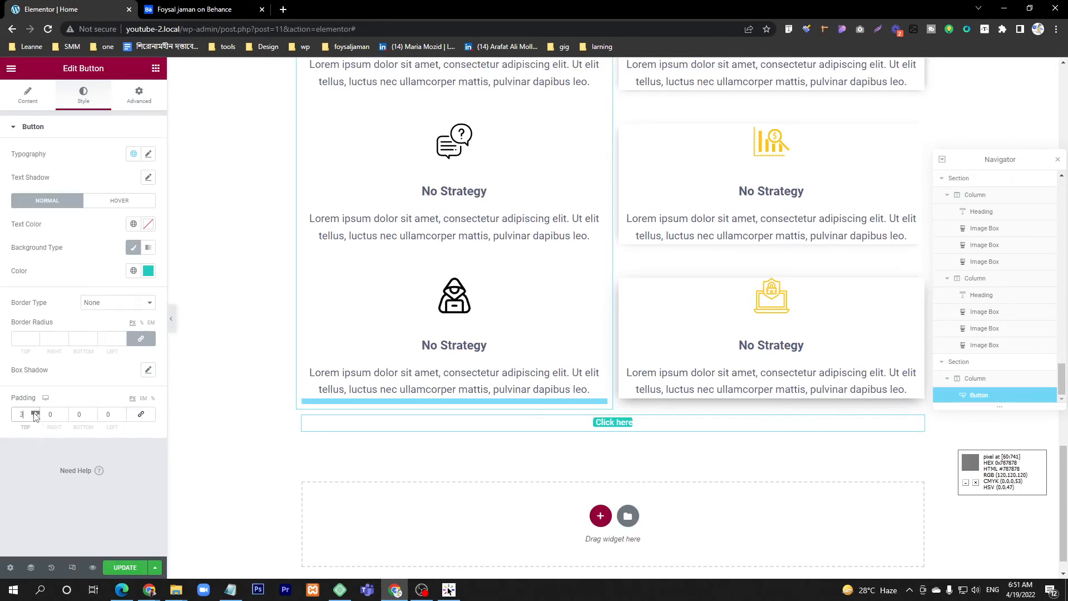
click(34, 413)
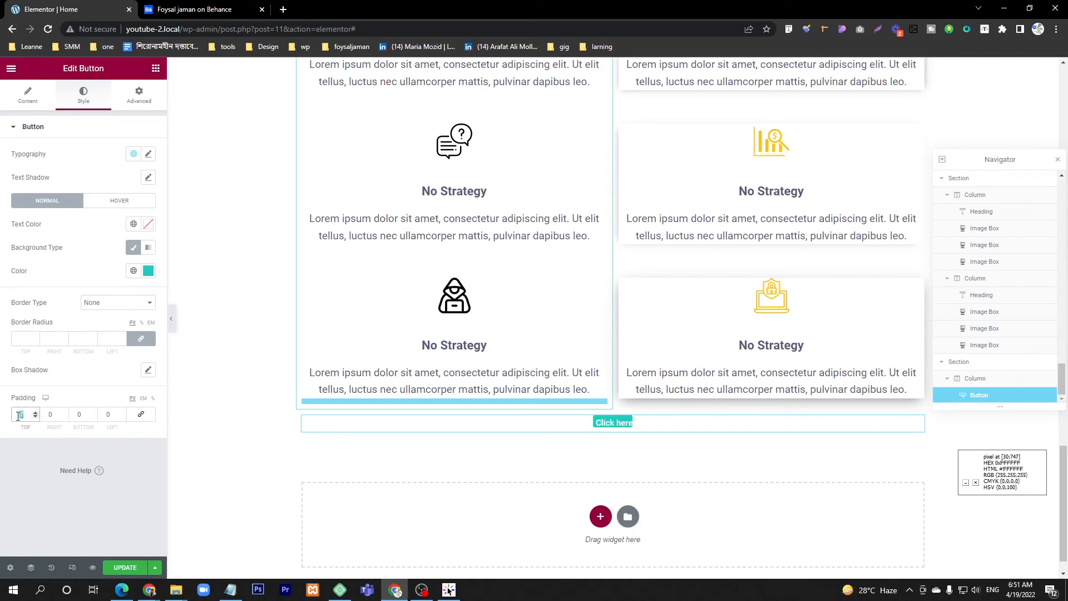
text(0)
click(70, 416)
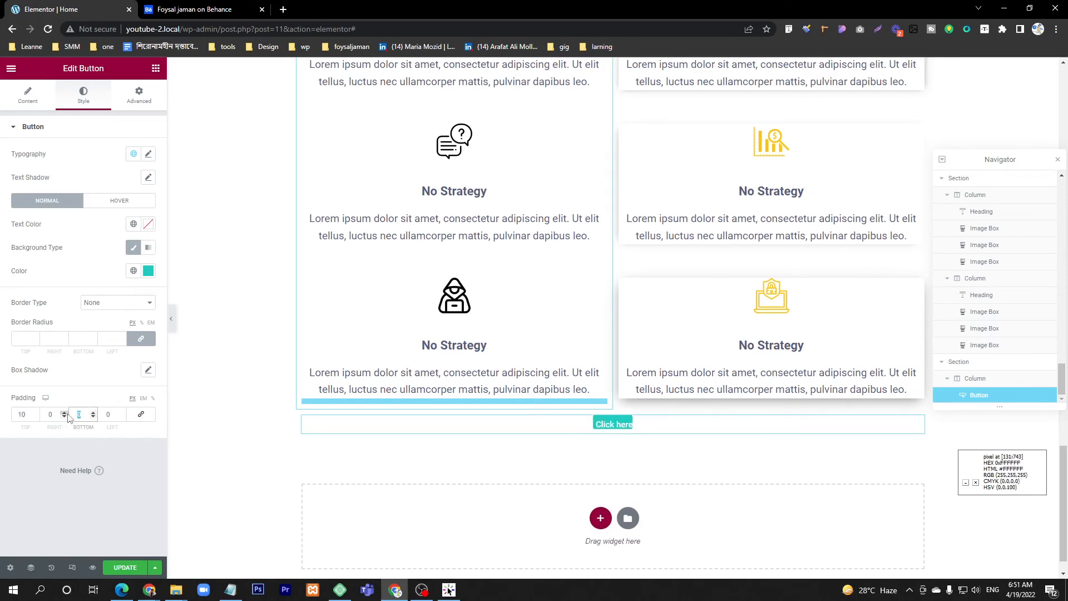
text(10)
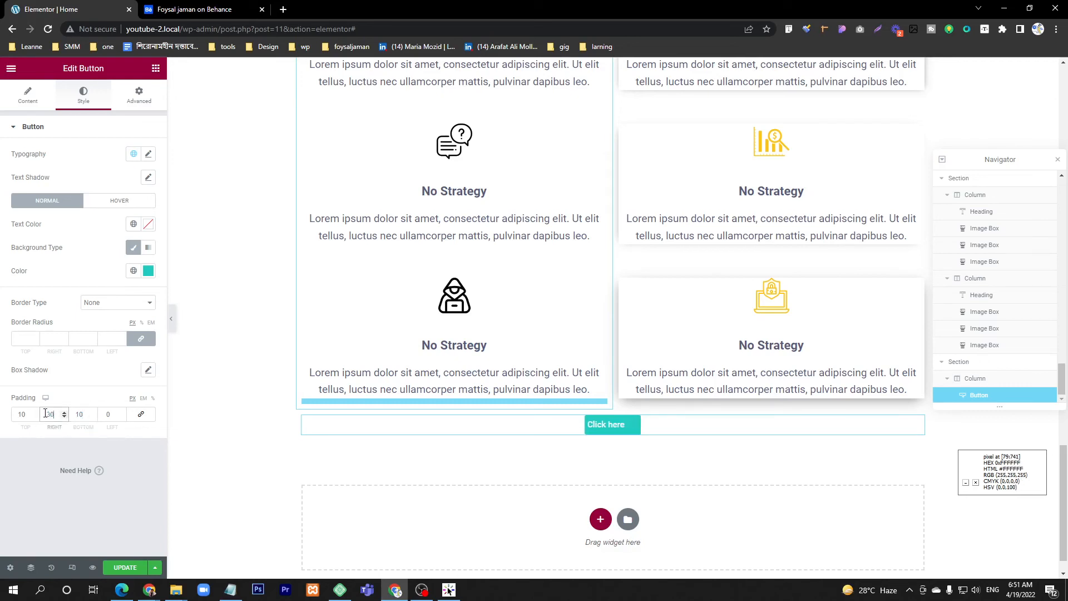
click(103, 414)
text(30)
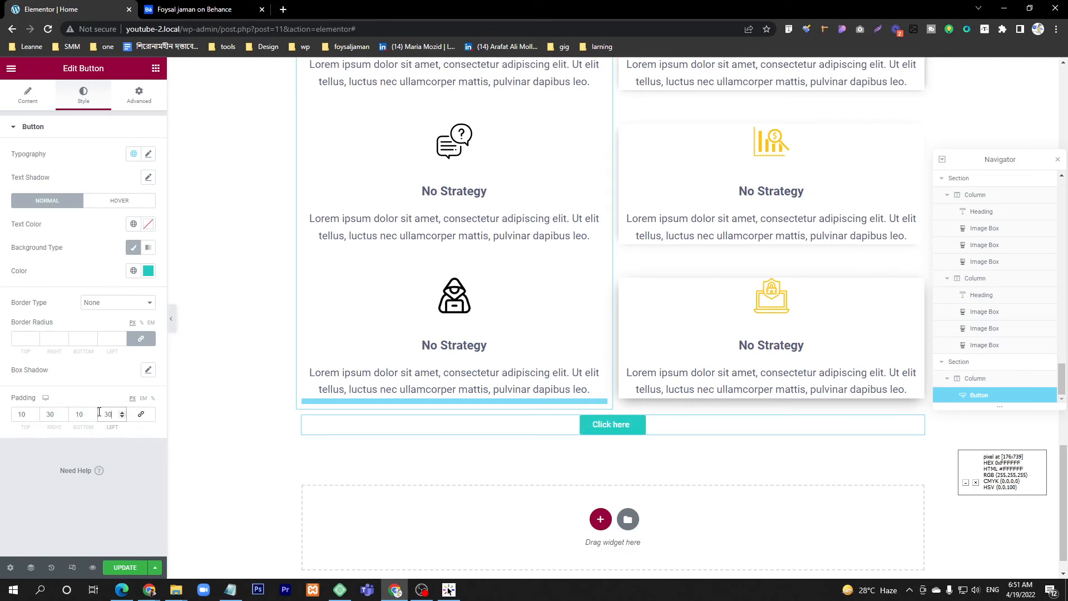
Step: Increase the Click here button's padding to 20 px top and bottom and 40 px right and left
click(20, 414)
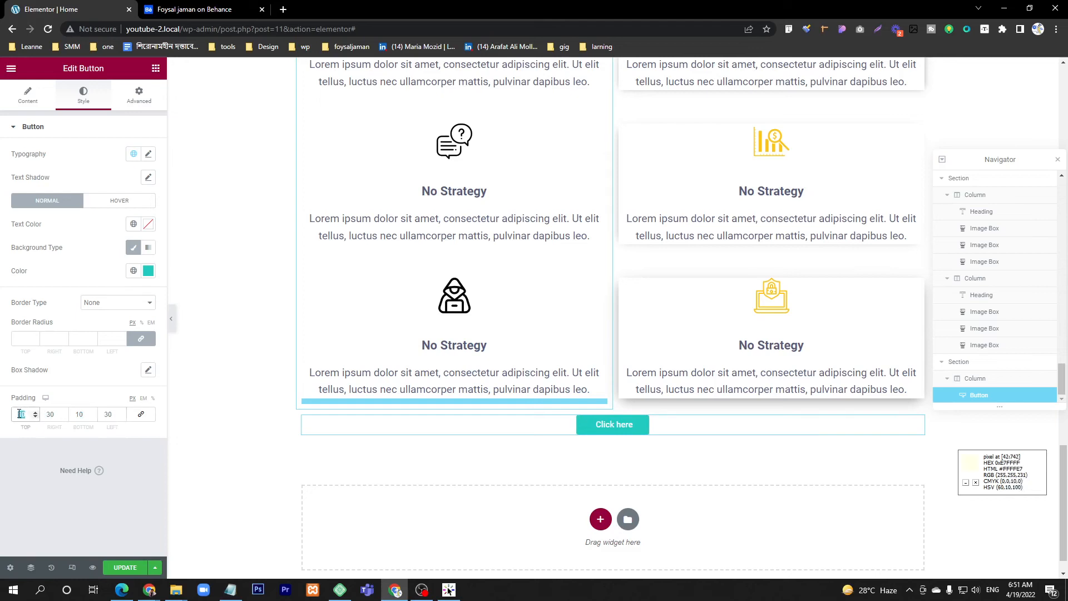
text(20)
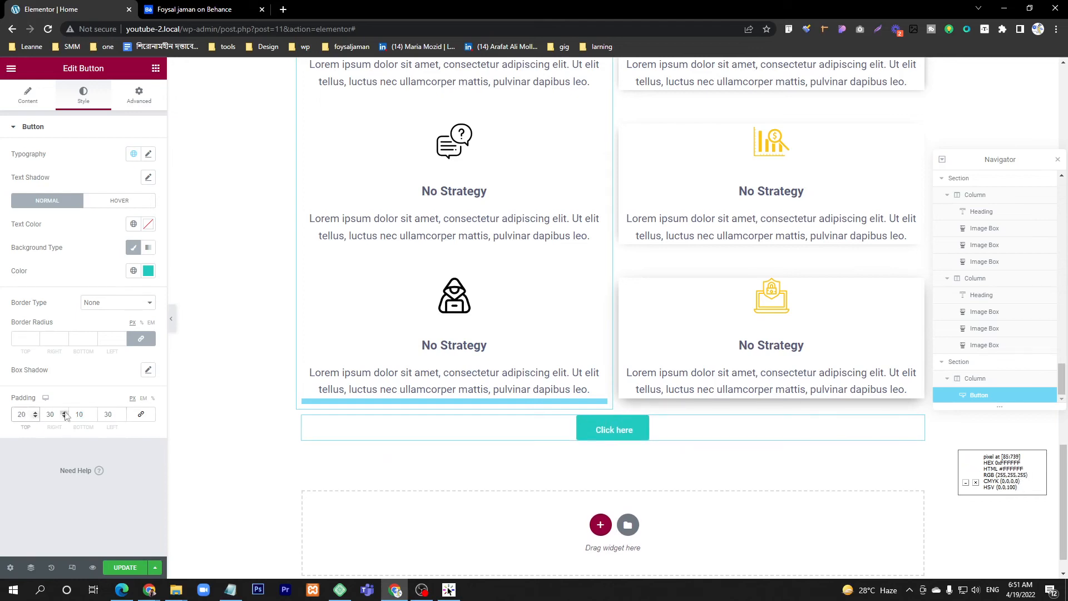
click(71, 412)
text(20)
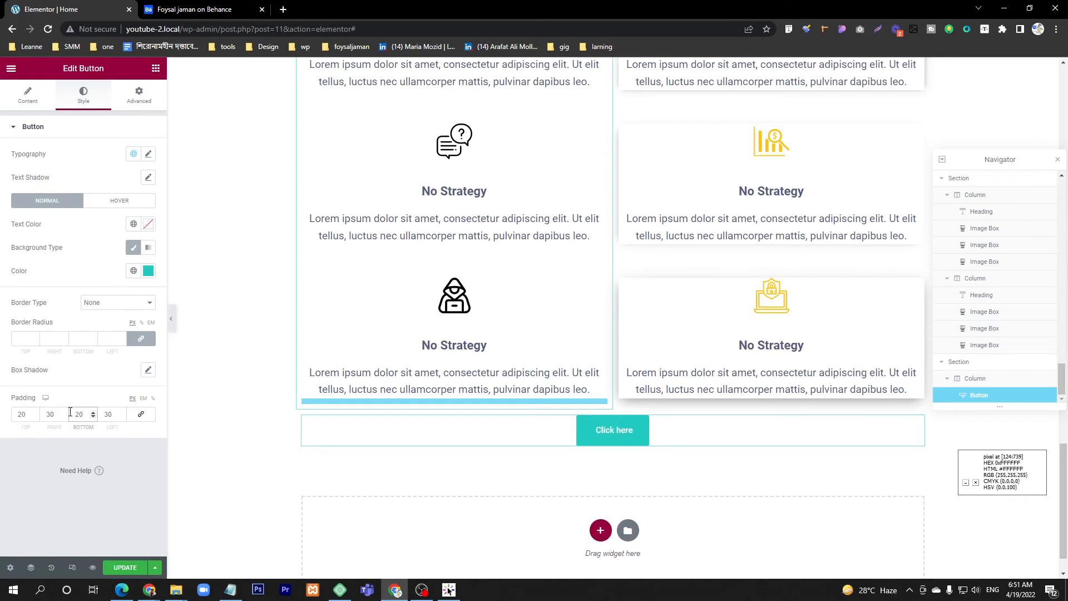
click(56, 413)
text(40)
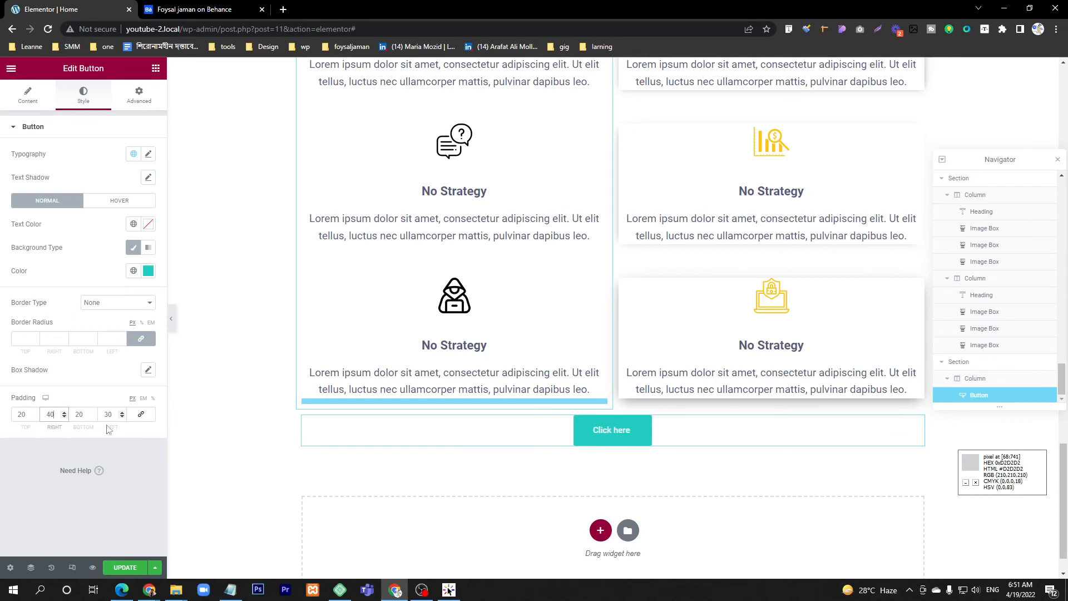
click(102, 416)
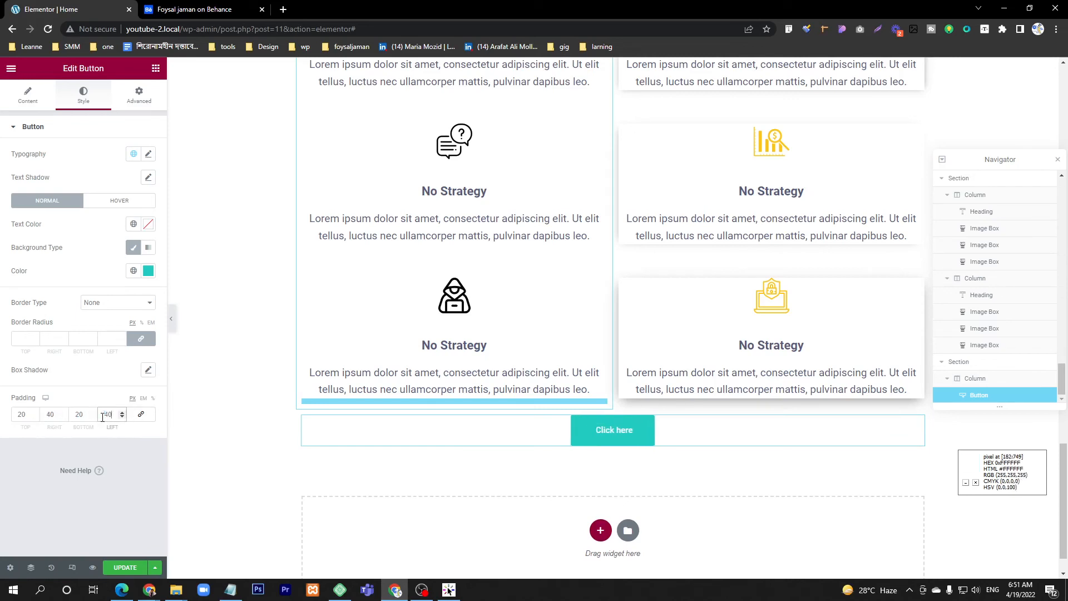
Step: Set the Click here button's right and left padding to 60 px and compare its size with the Behance button
click(185, 8)
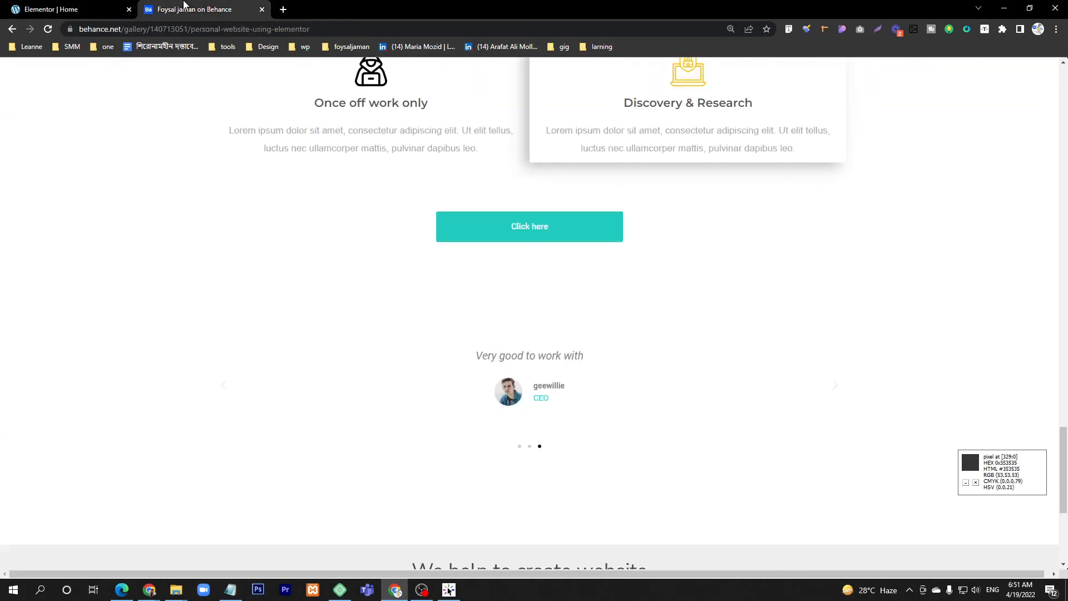
click(27, 6)
double_click(53, 415)
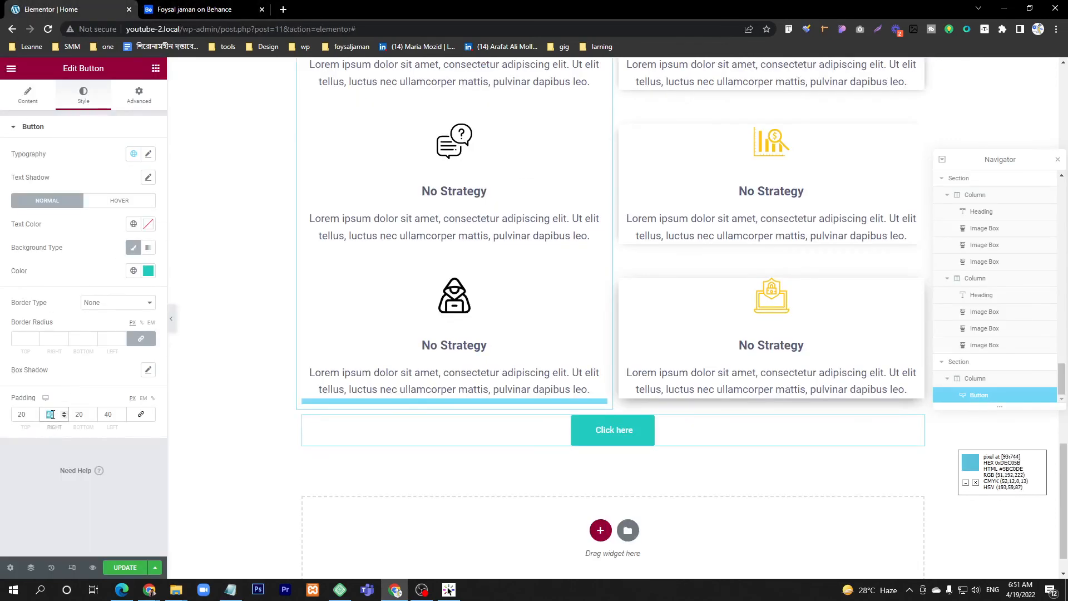
text(60)
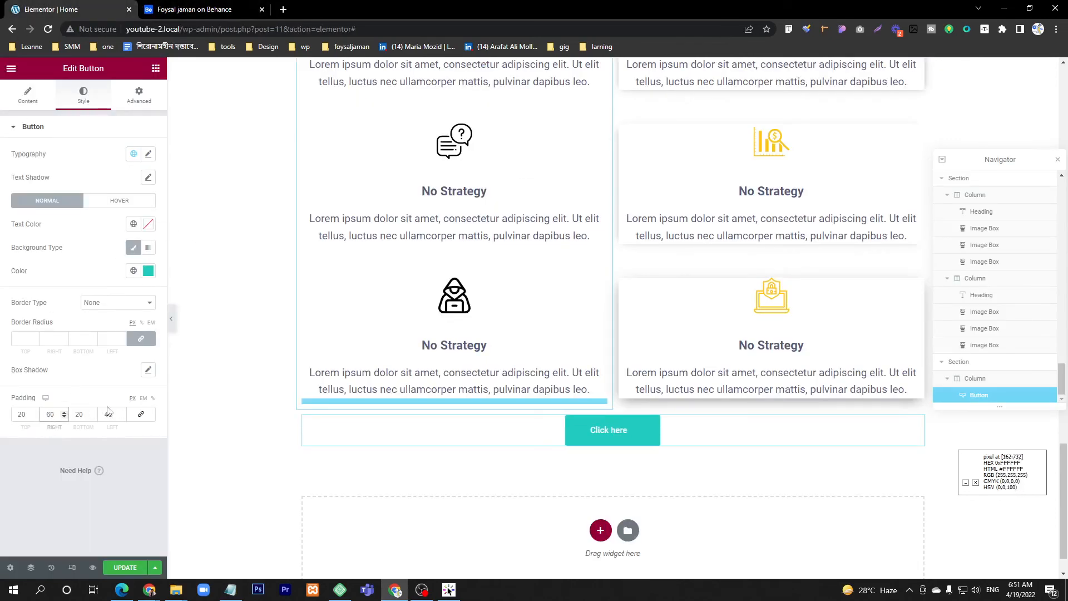
double_click(108, 414)
text(60)
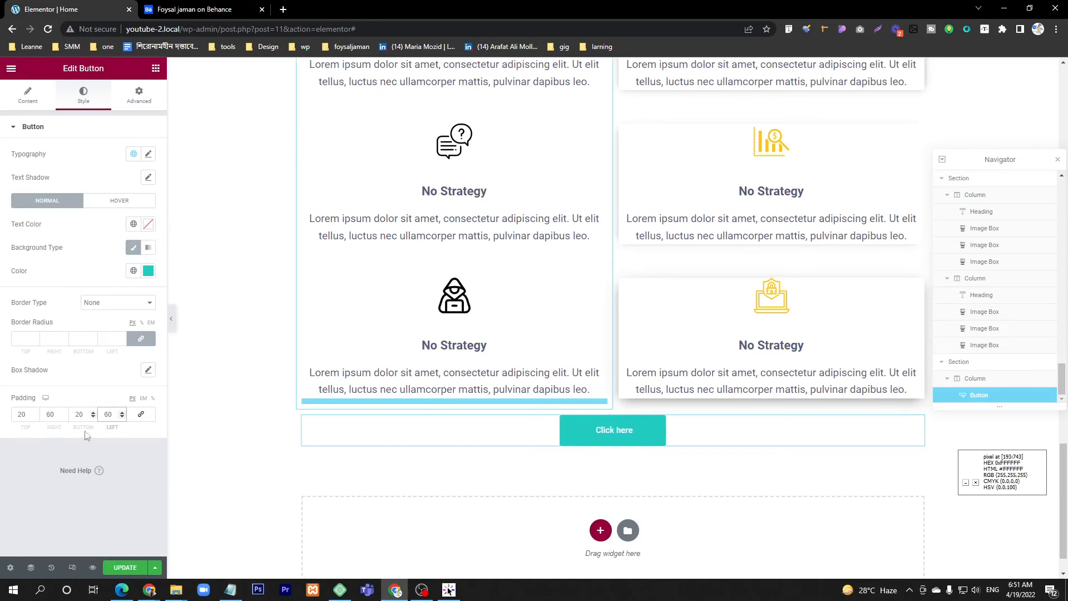
key(ctrl+Tab)
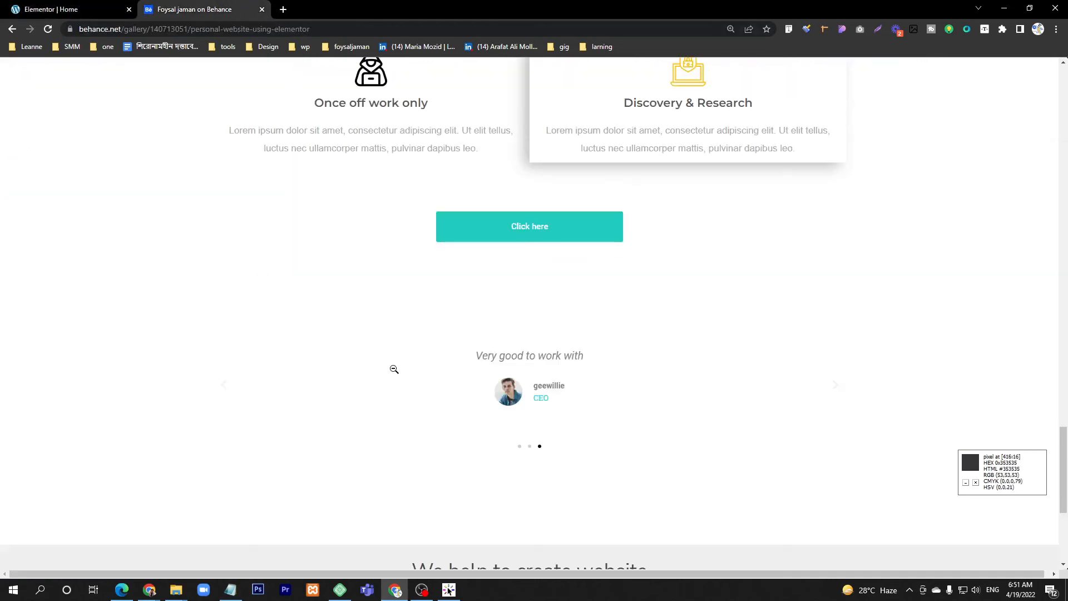
key(ctrl+Tab)
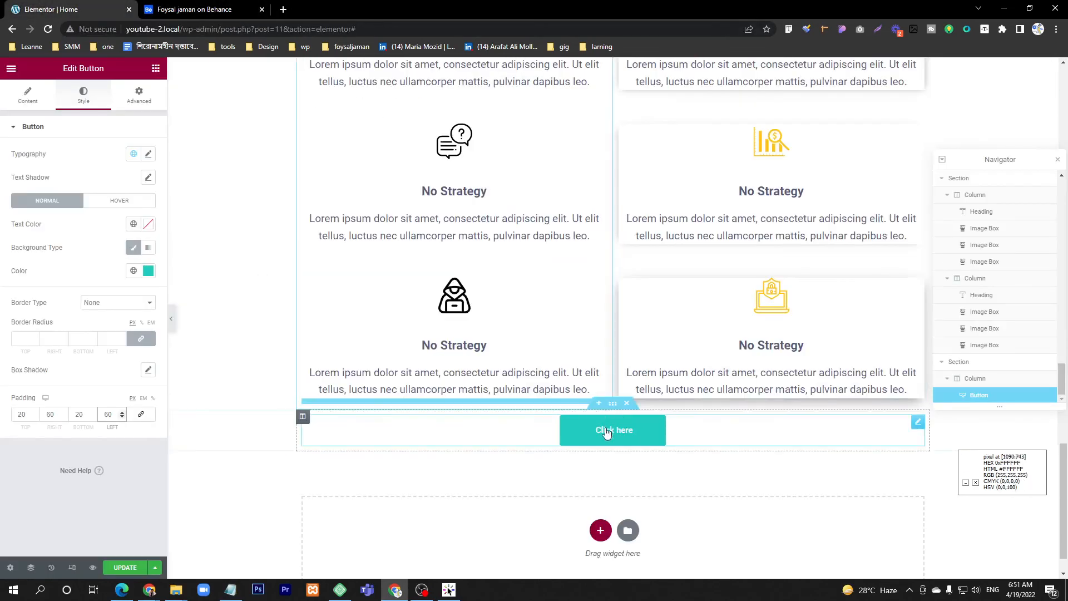
key(ctrl+Tab)
key(ctrl+Tab)
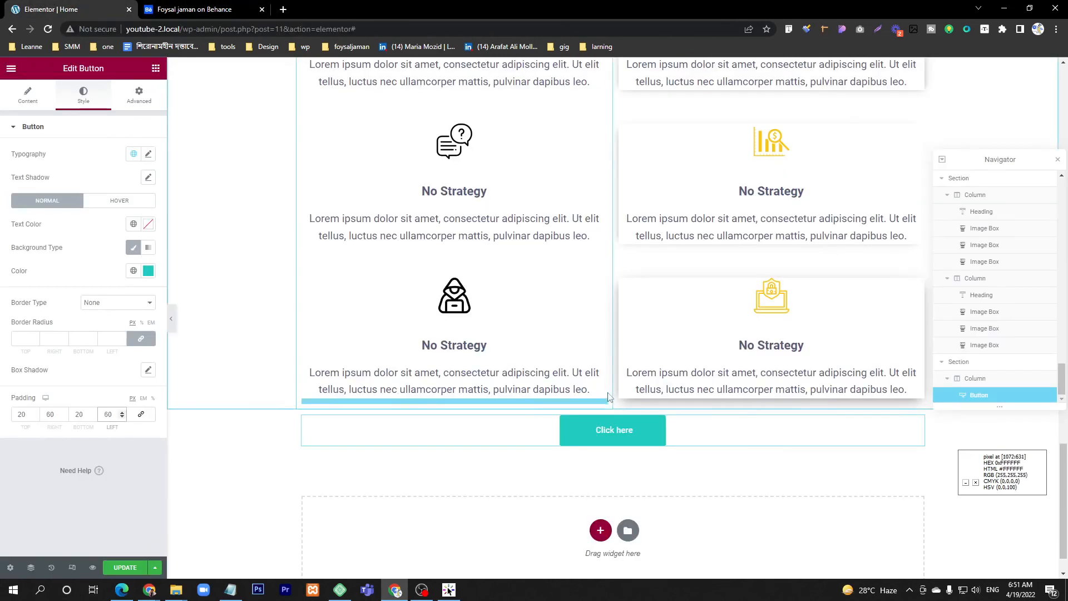
Step: Set the top margin of the section containing the Click here button to 30 px and check the Behance spacing
click(615, 411)
click(139, 95)
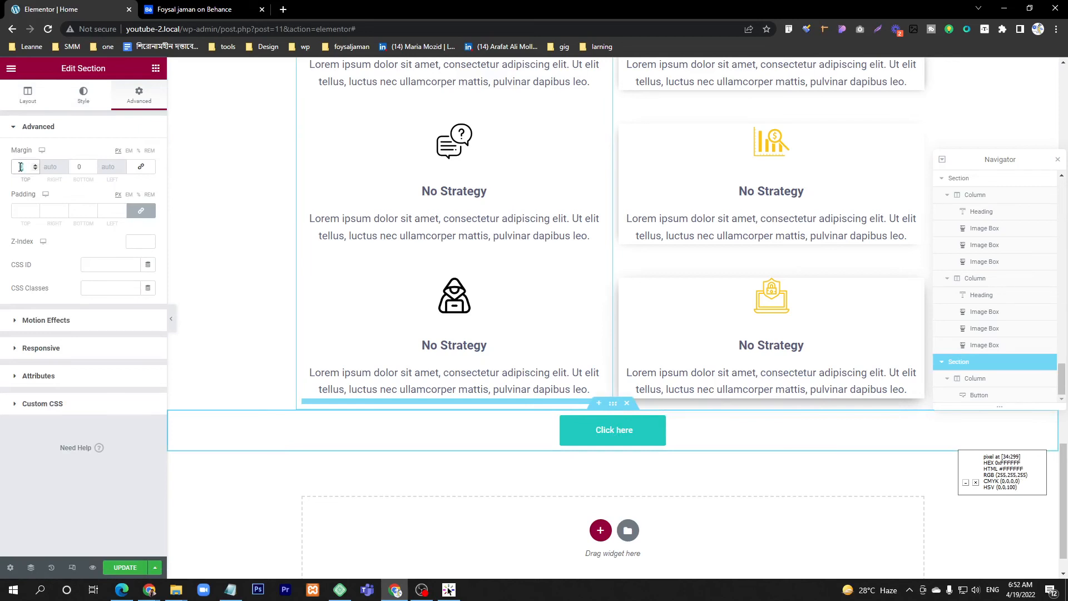
scroll(580, 294, down, 2)
key(ctrl+Tab)
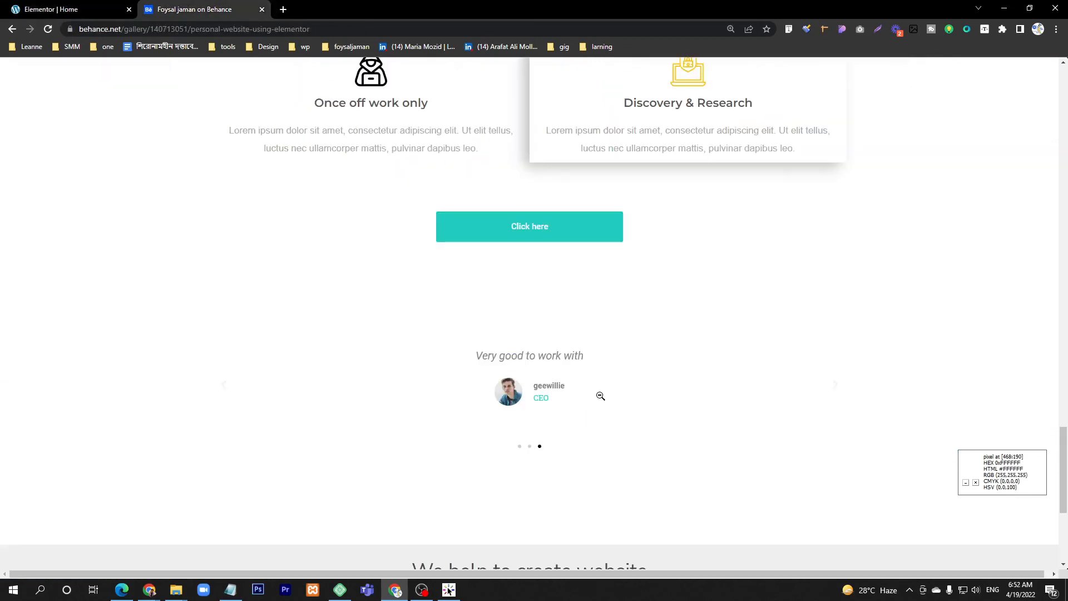
scroll(601, 395, down, 4)
scroll(598, 387, up, 3)
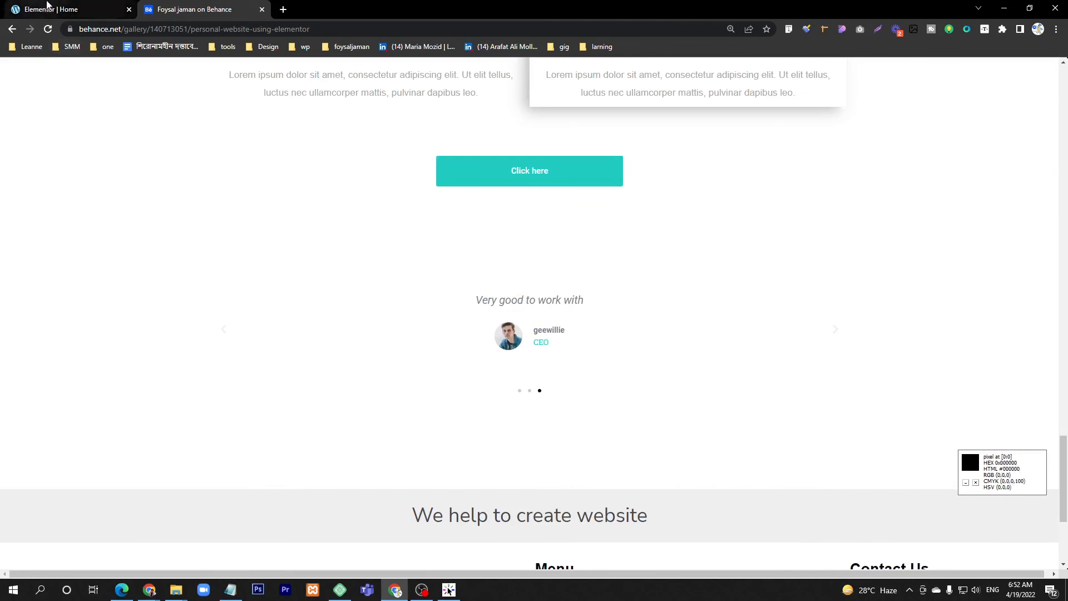
click(50, 9)
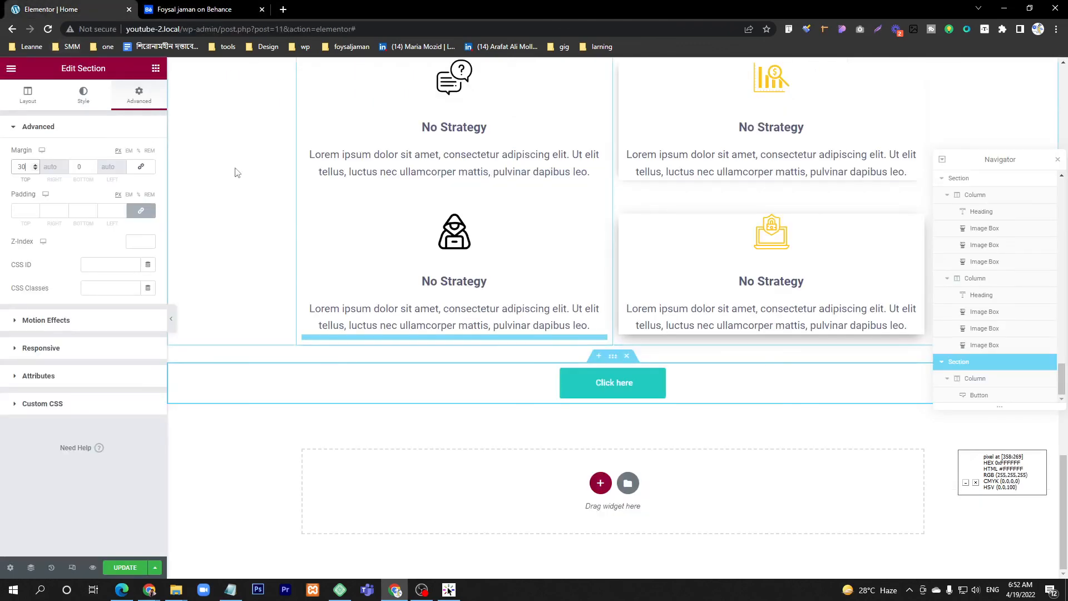
Step: Add a single-column section below the Click here button with an unlinked top margin of 100 px
click(155, 69)
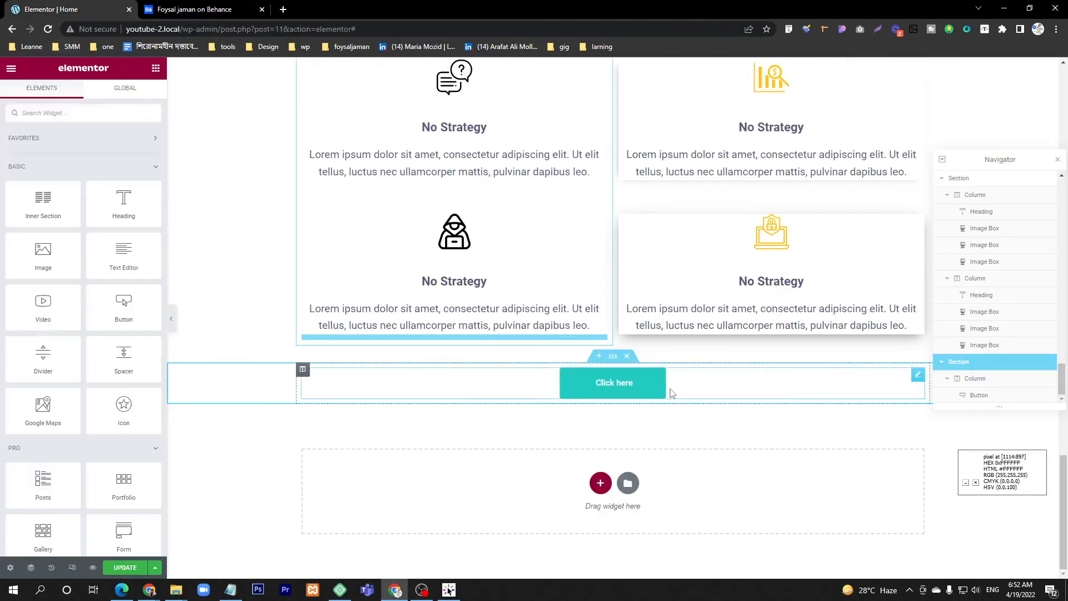
click(601, 483)
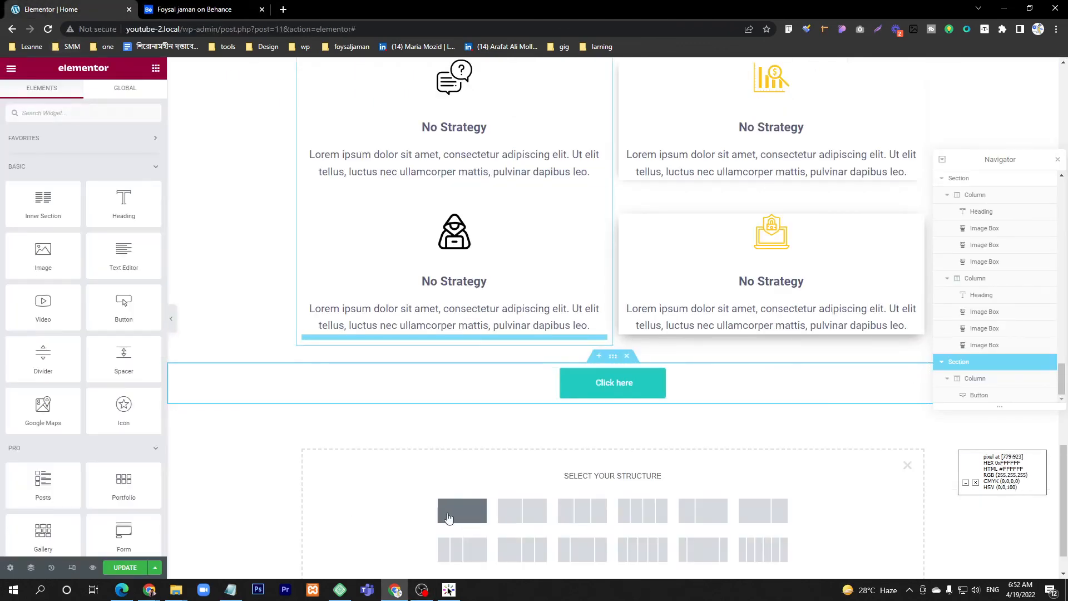
click(471, 522)
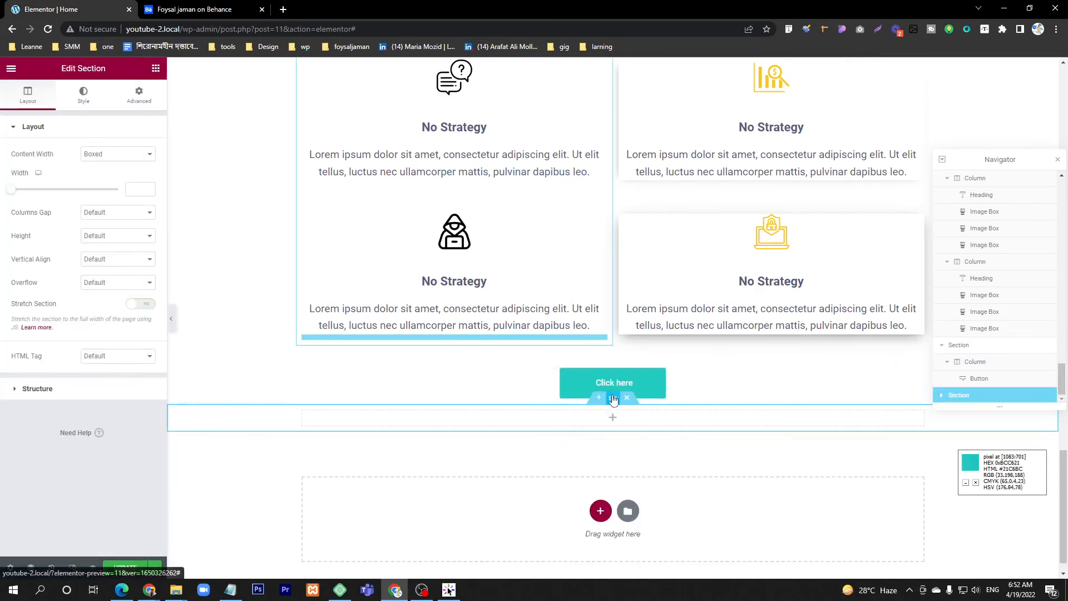
click(140, 96)
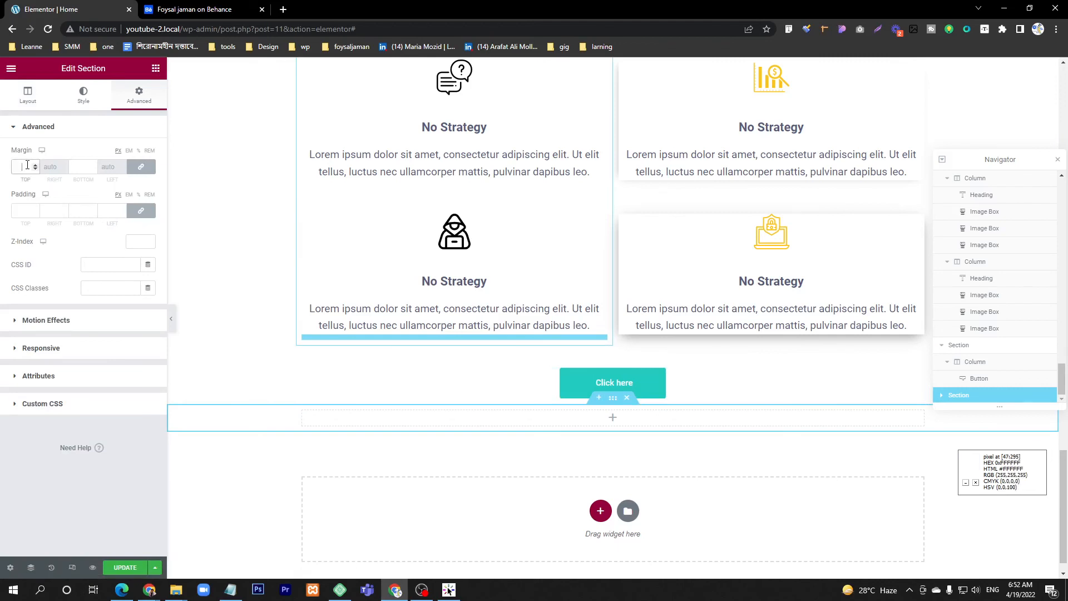
click(143, 170)
text(100)
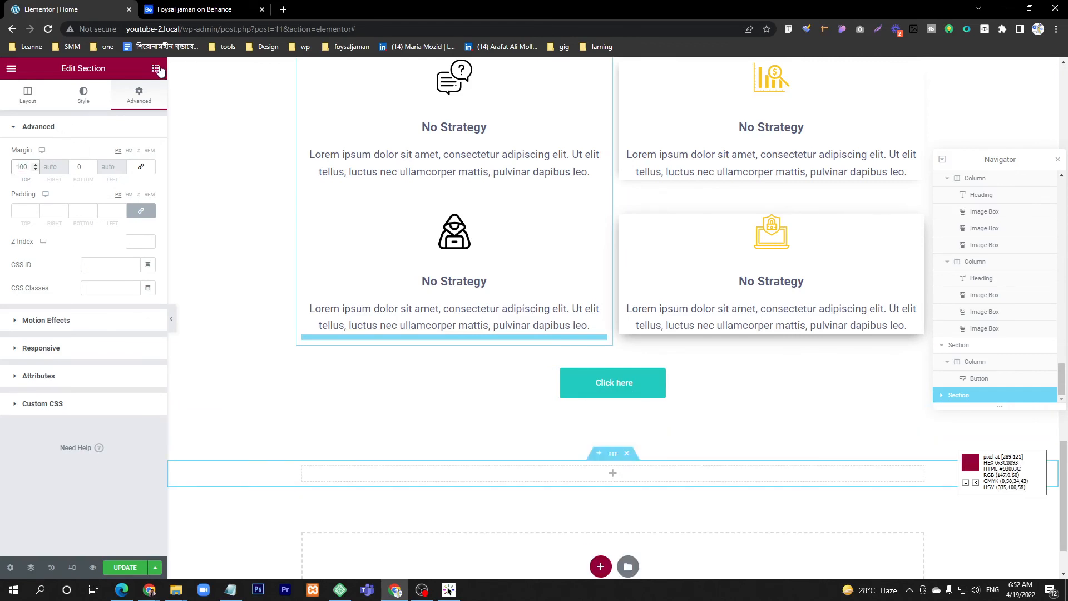
Step: Find the Testimonial widget, place it in the empty section below the button, and compare it with the Behance testimonial
click(156, 68)
text(te)
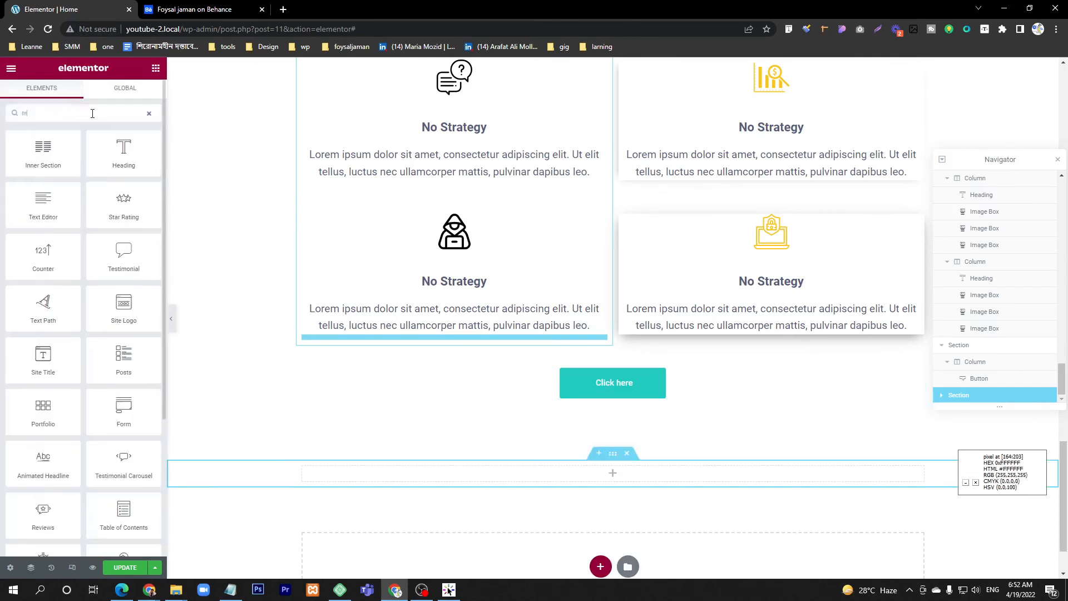
text(s)
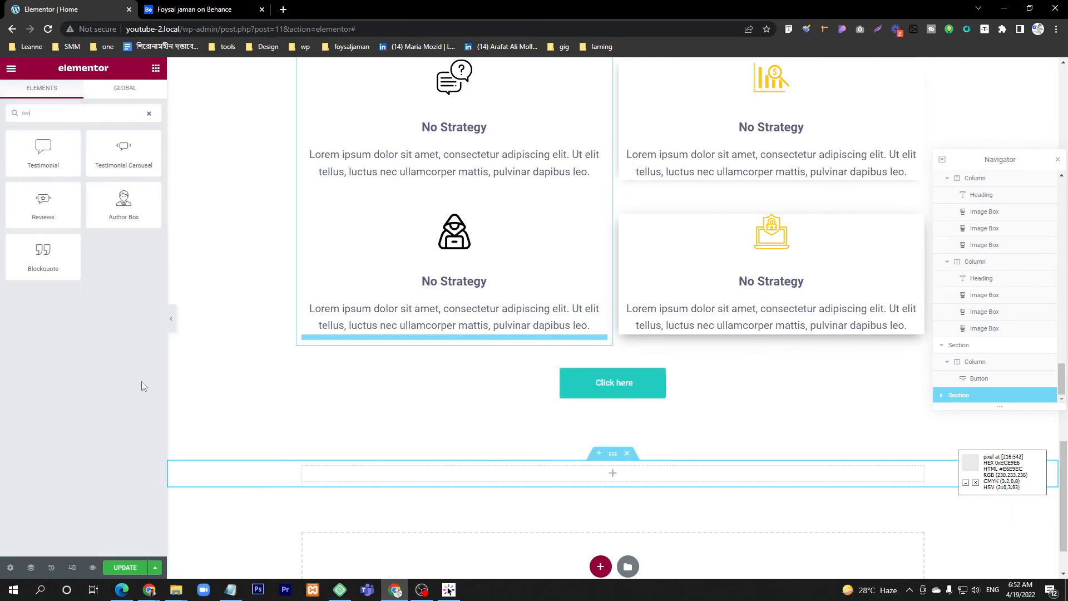
drag(35, 161, 646, 478)
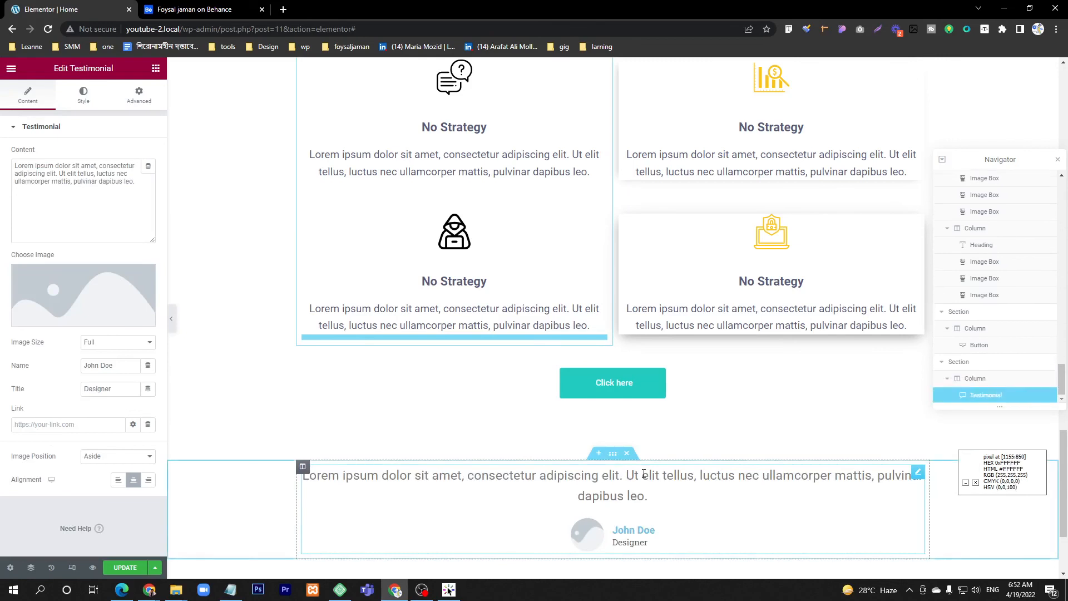
scroll(557, 476, down, 3)
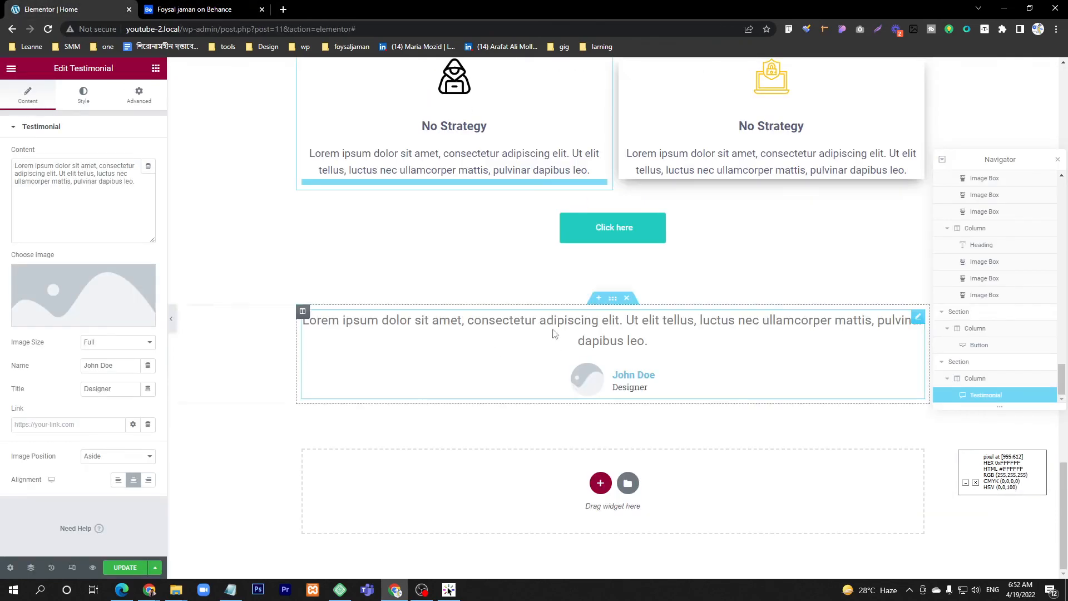
key(ctrl+Tab)
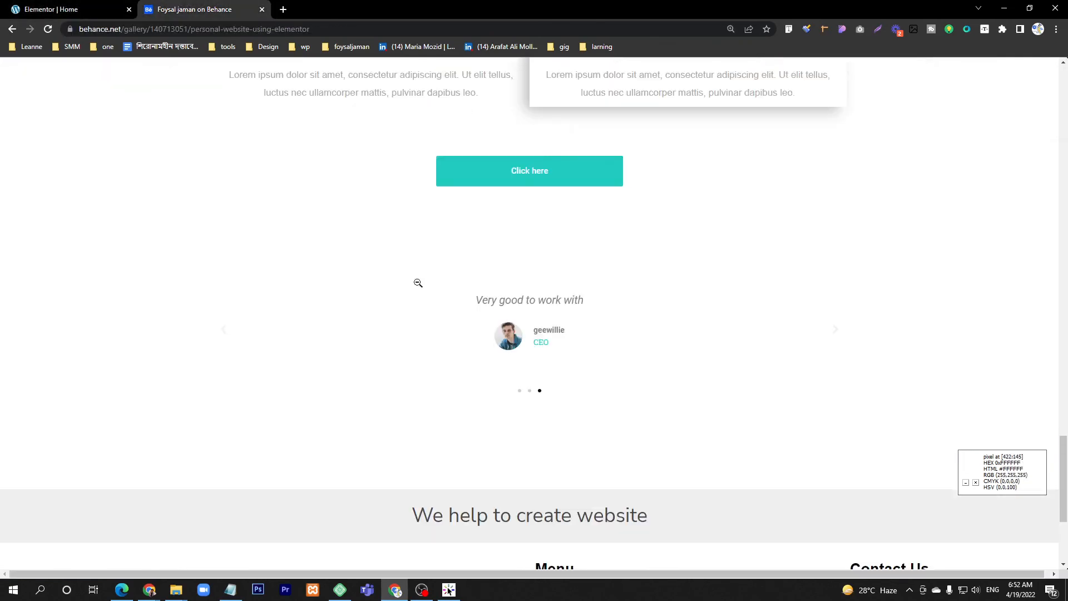
click(71, 10)
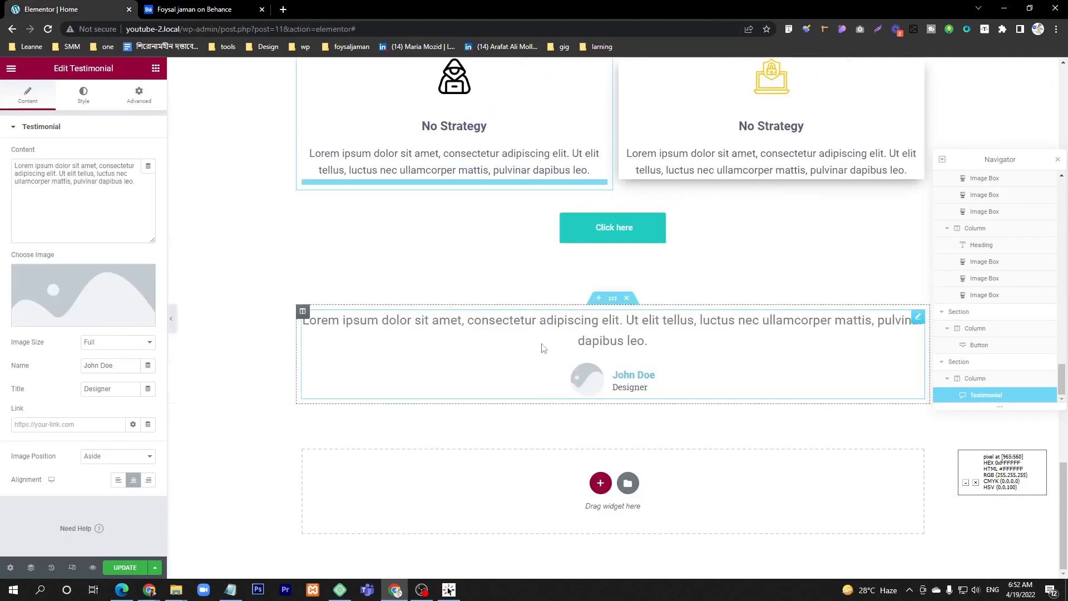
Step: Replace the testimonial's placeholder content with "Very Good to work with"
double_click(104, 182)
triple_click(104, 182)
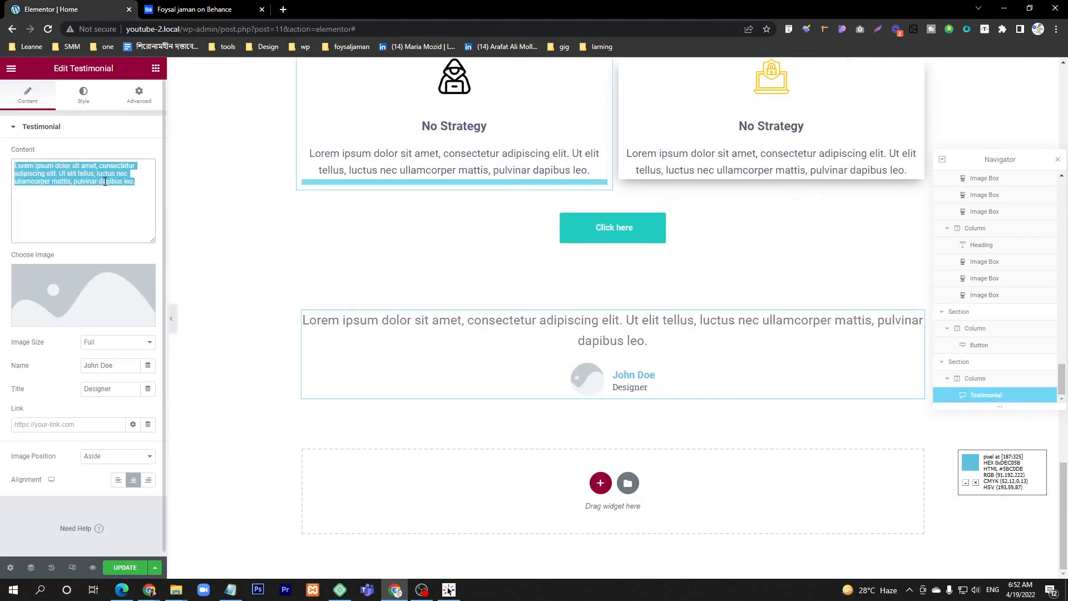
key(BackSpace)
text(Ge)
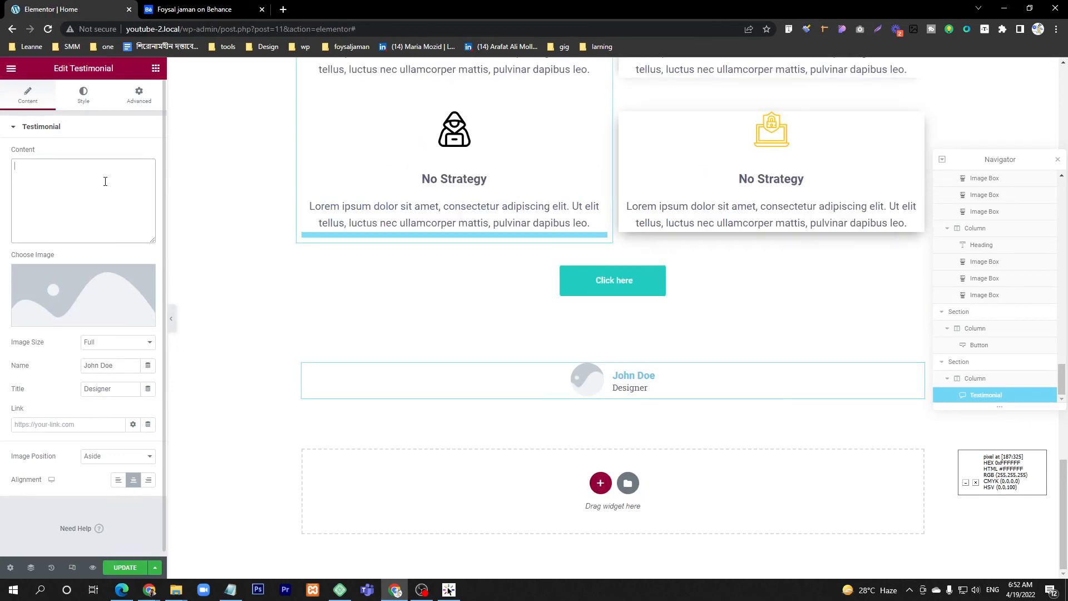
text(Very Good )
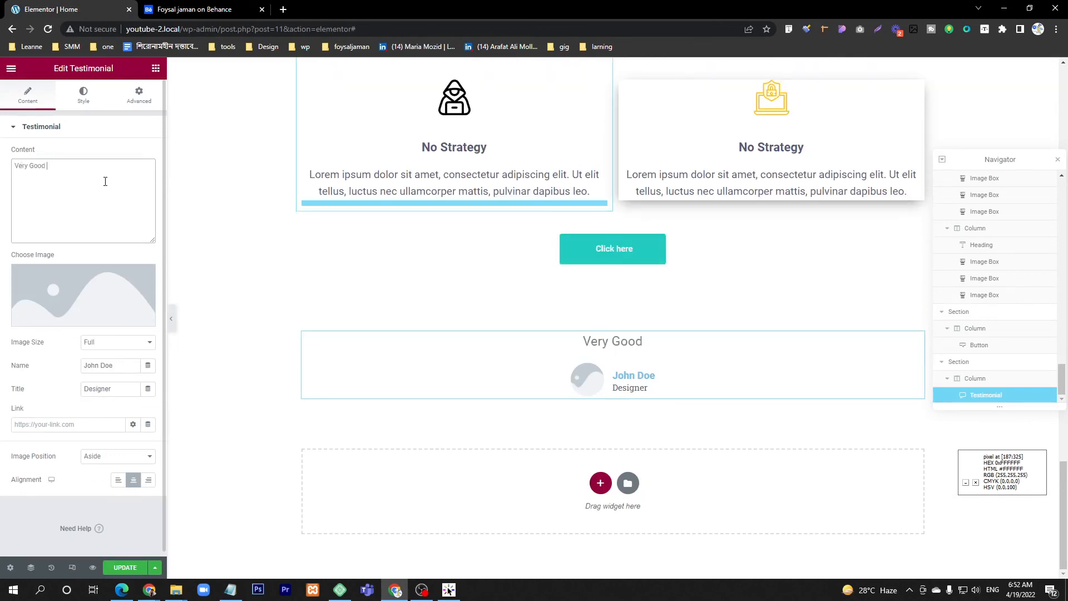
text(OT)
key(BackSpace)
key(BackSpace)
text(to work)
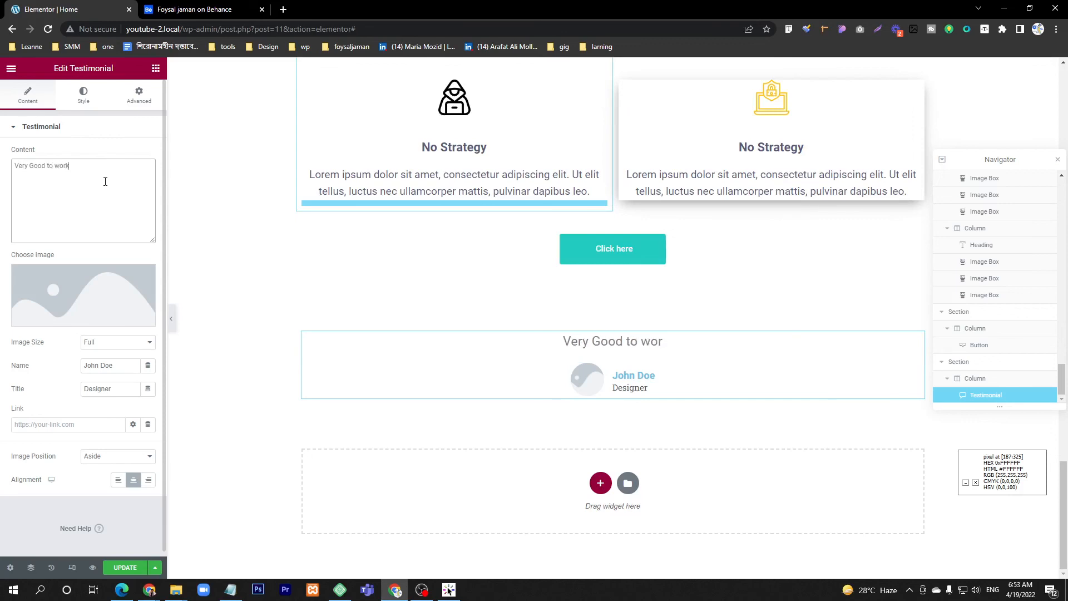
text( with)
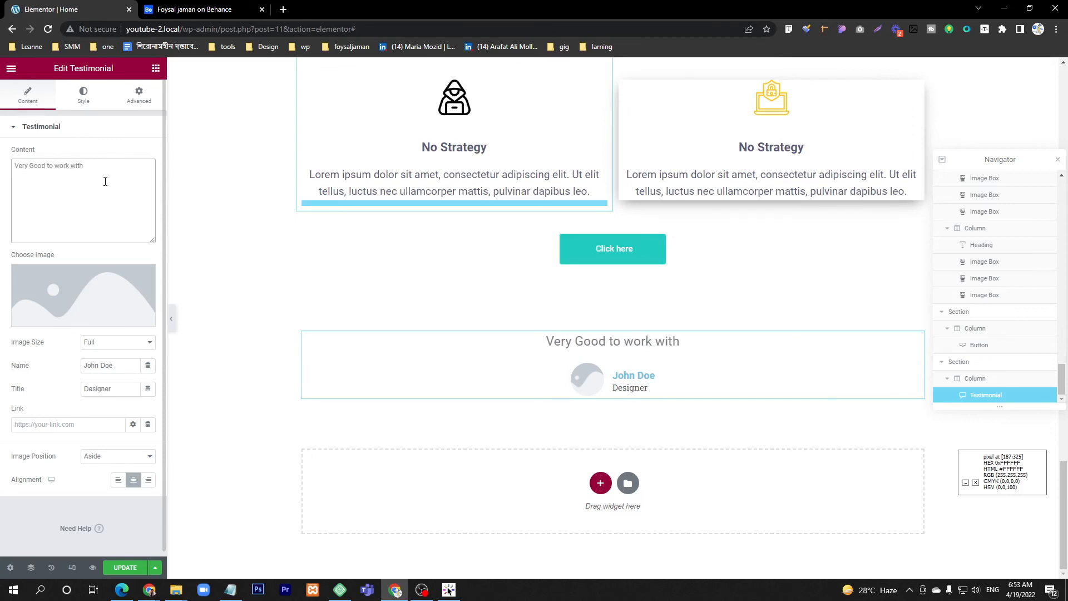
Step: Set the testimonial's image to person_1.jpg from the media library
click(84, 298)
click(501, 203)
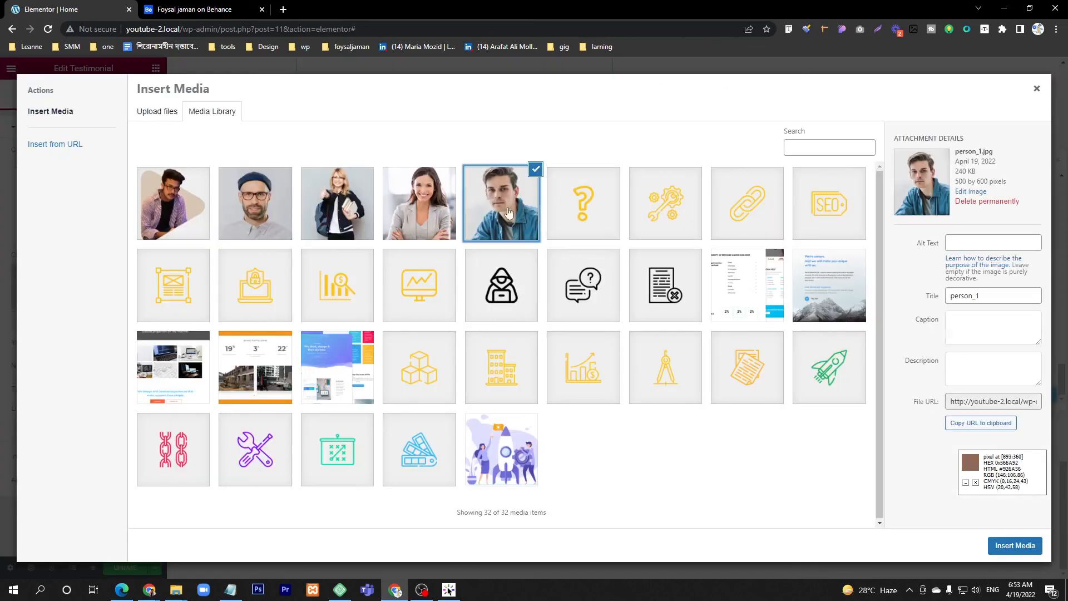
click(1027, 548)
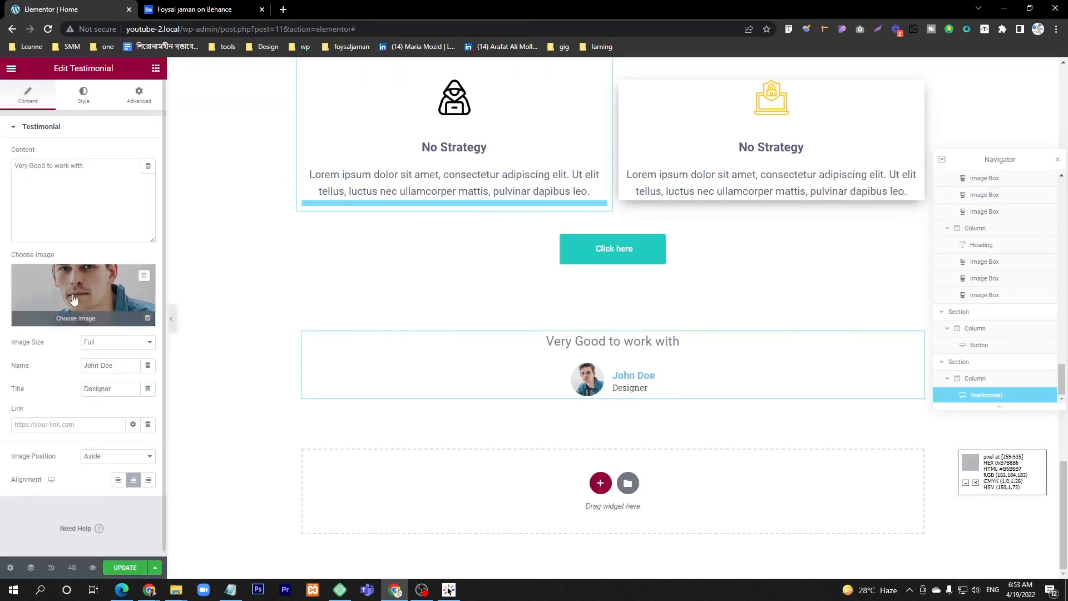
mouse_move(80, 291)
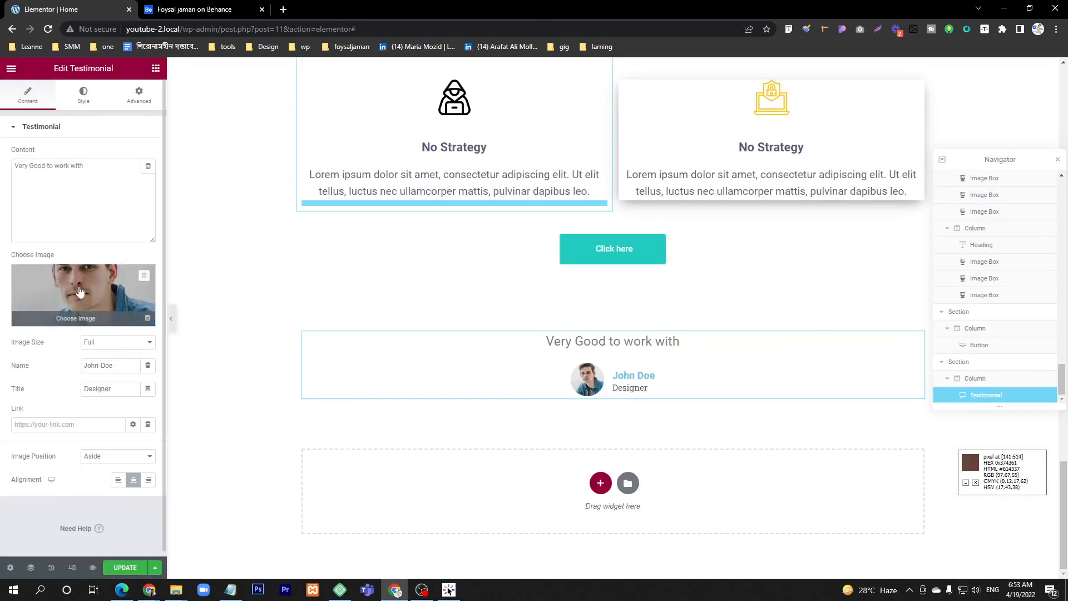
Step: Enter the client's first name in the testimonial and set the title to CEO
triple_click(113, 368)
text(David)
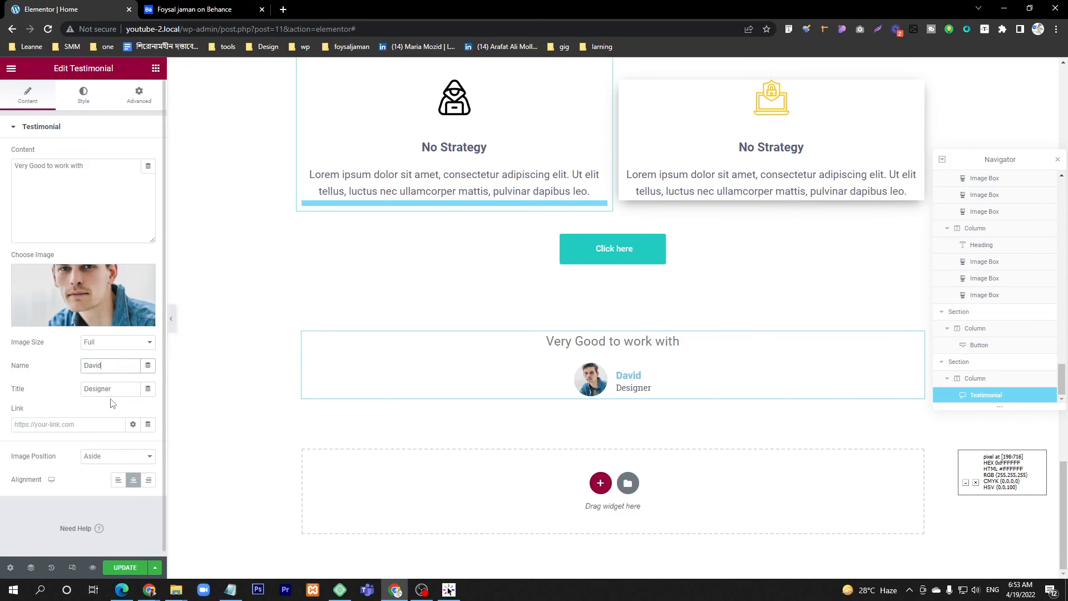
click(113, 388)
text(CEO)
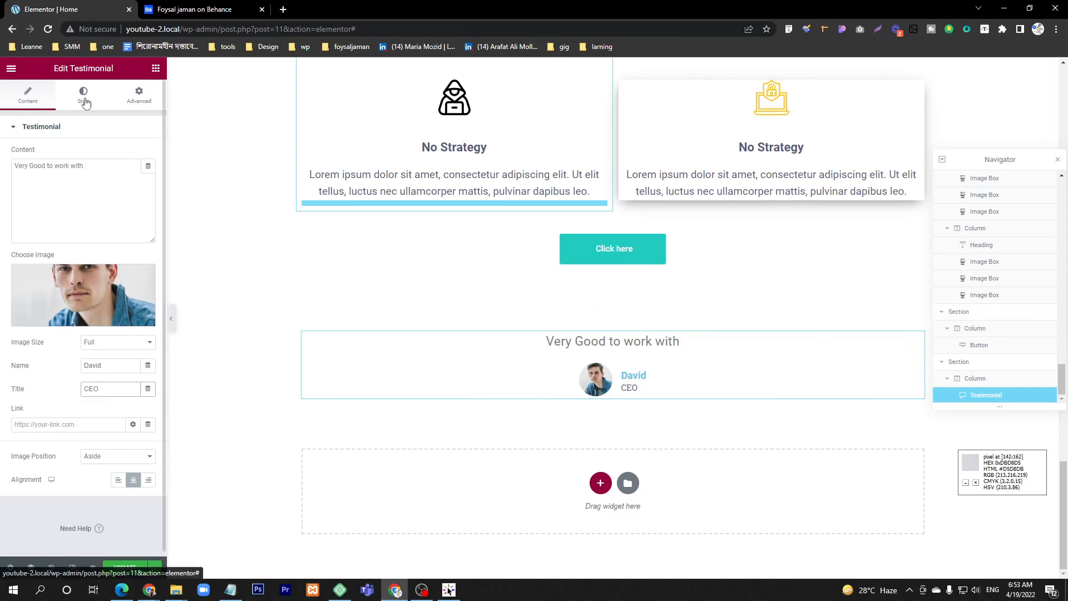
click(155, 69)
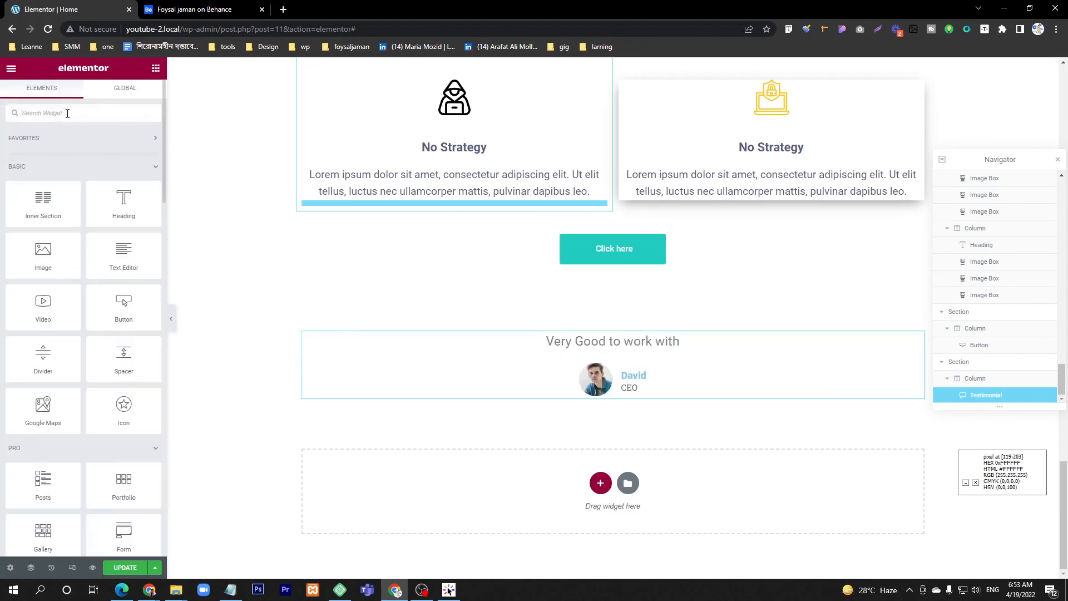
text(tes)
mouse_move(118, 167)
mouse_down()
mouse_move(617, 446)
mouse_move(121, 207)
mouse_move(109, 170)
mouse_up()
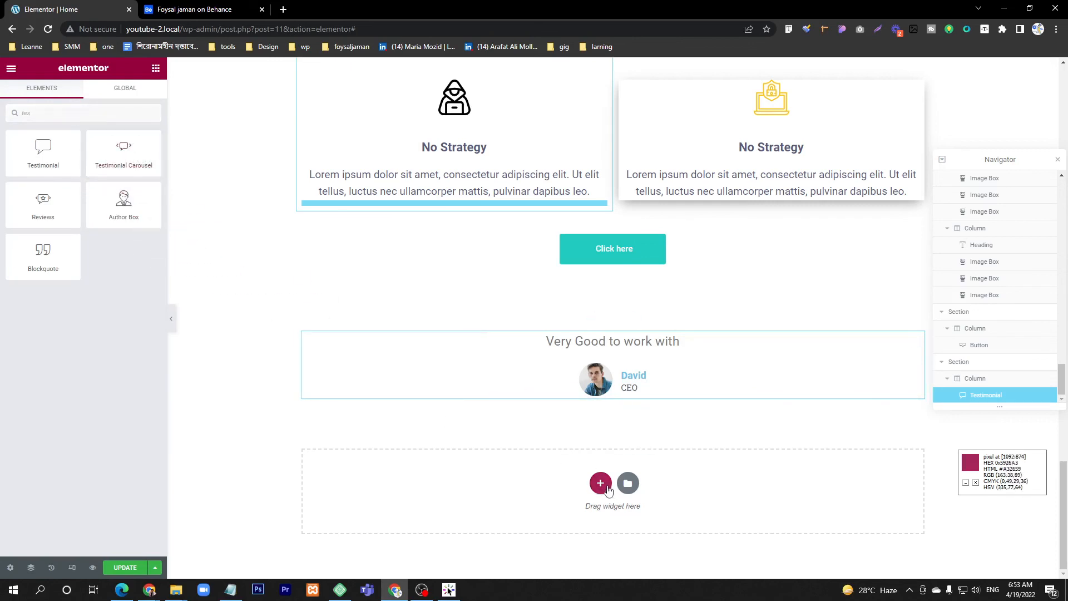
Step: Add a single-column section below the testimonial and place a Testimonial Carousel widget in it
click(600, 483)
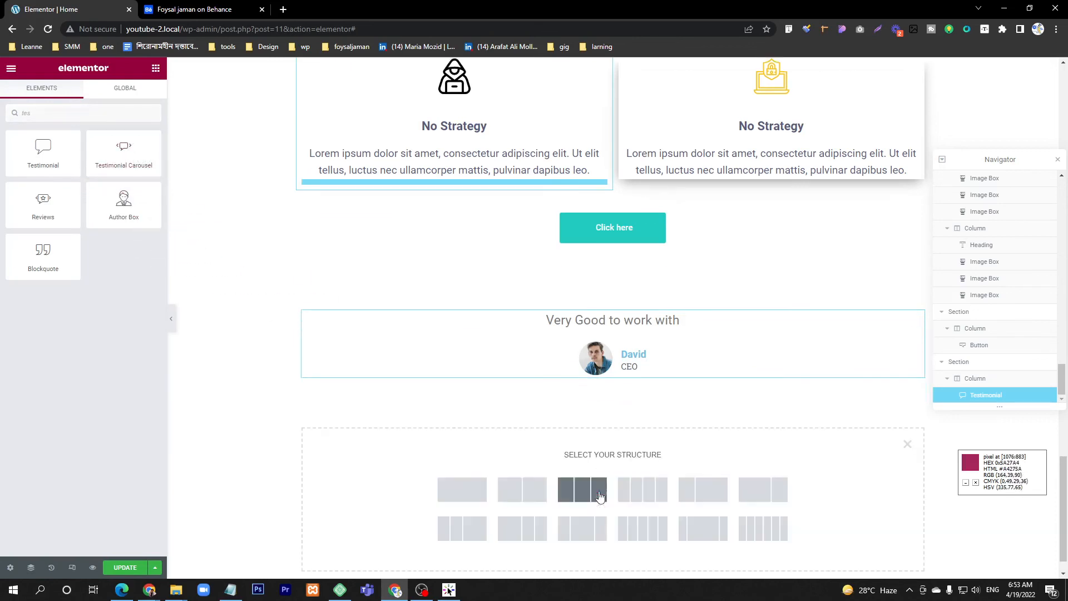
click(452, 489)
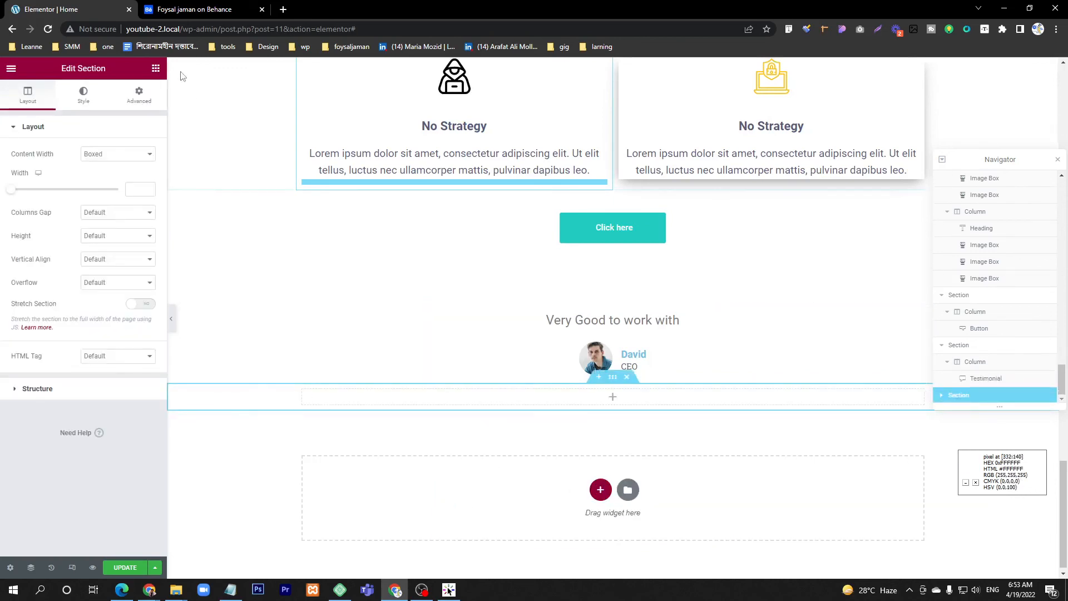
click(156, 68)
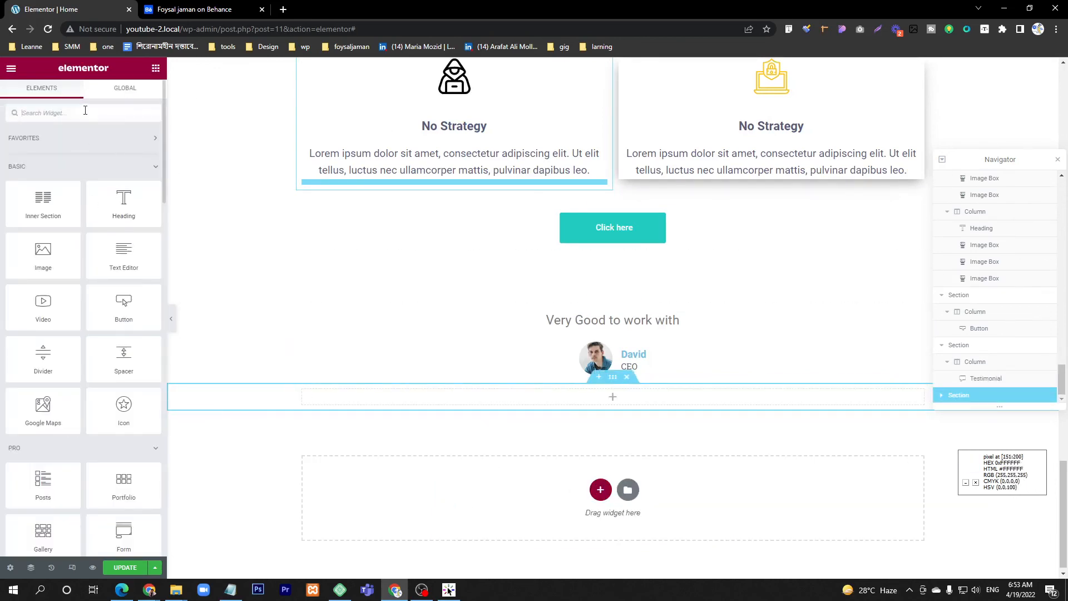
text(d)
text(tes)
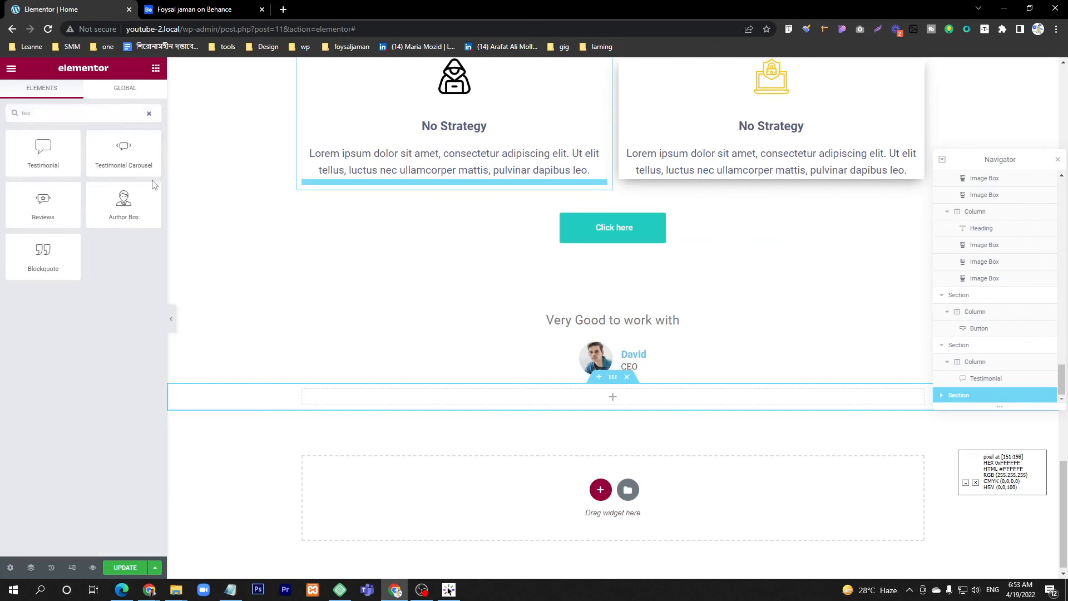
drag(123, 153, 594, 398)
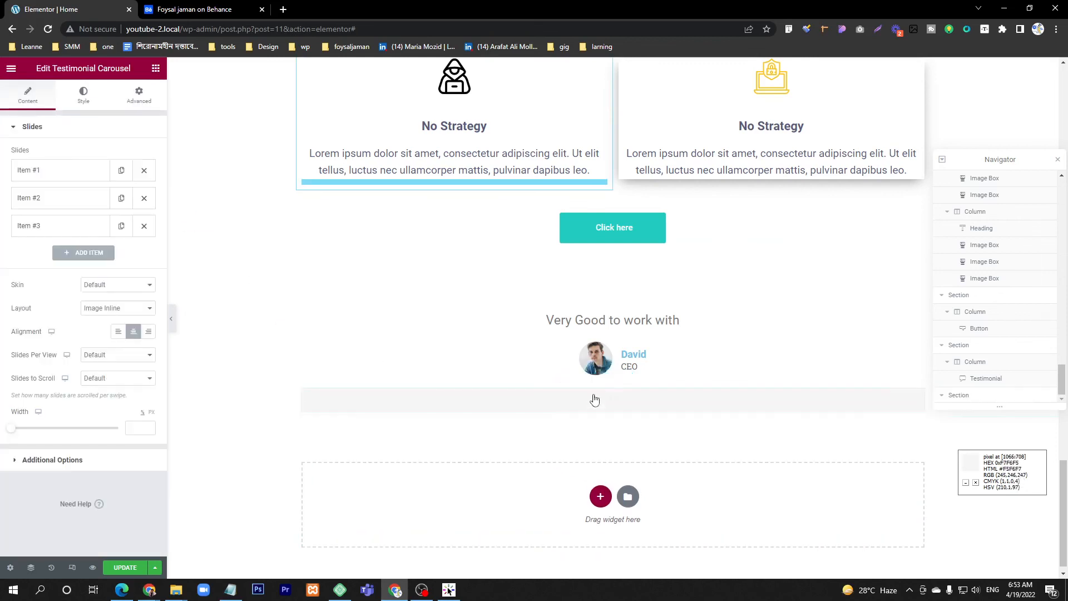
Step: Examine the content, image, name and title settings of the carousel's first and second slides
click(41, 172)
click(40, 173)
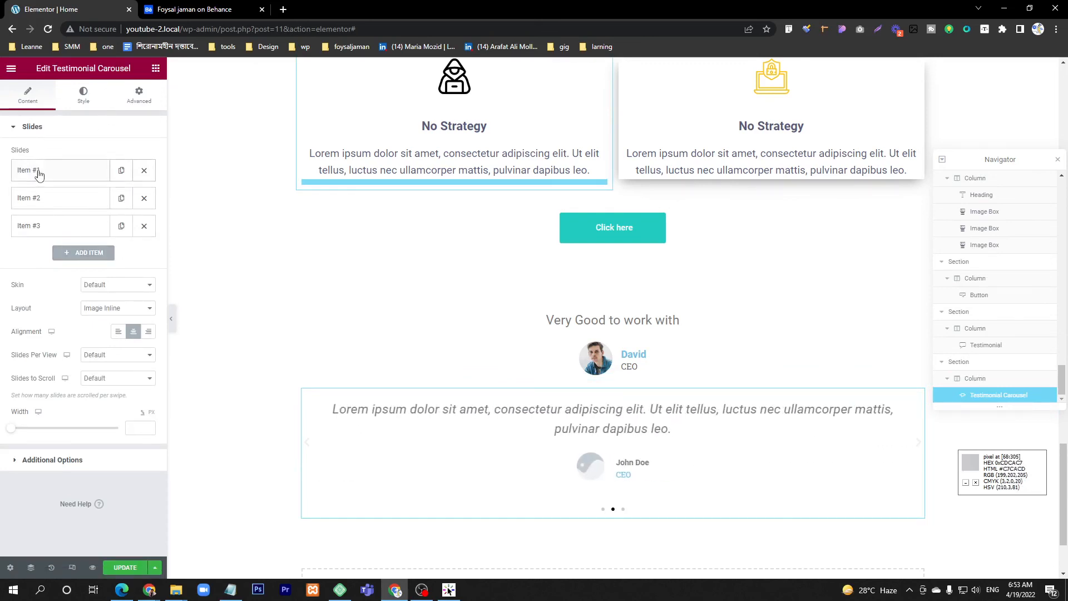
click(54, 177)
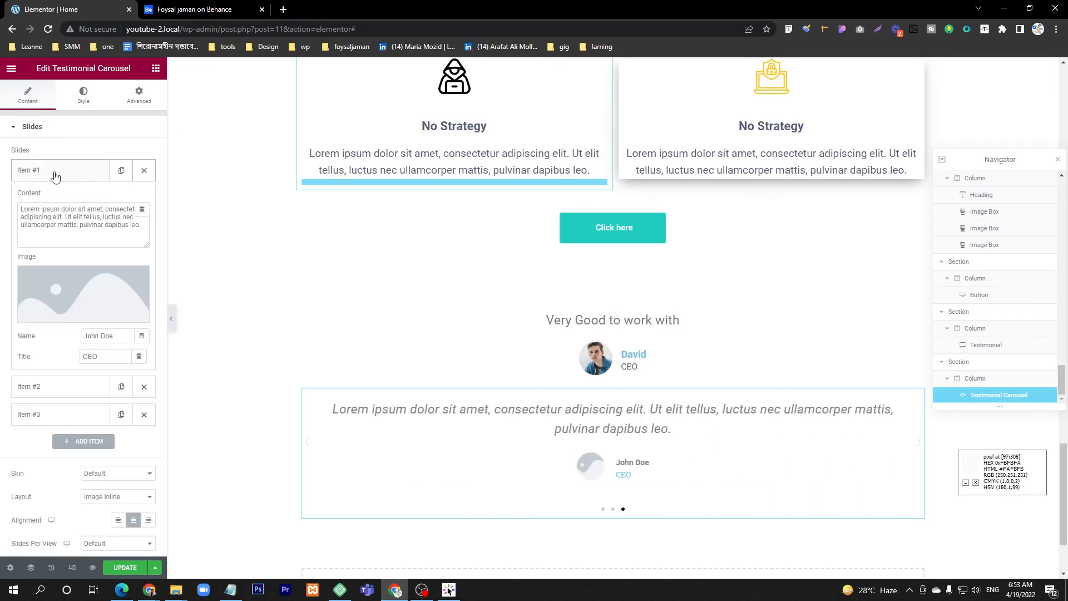
click(54, 177)
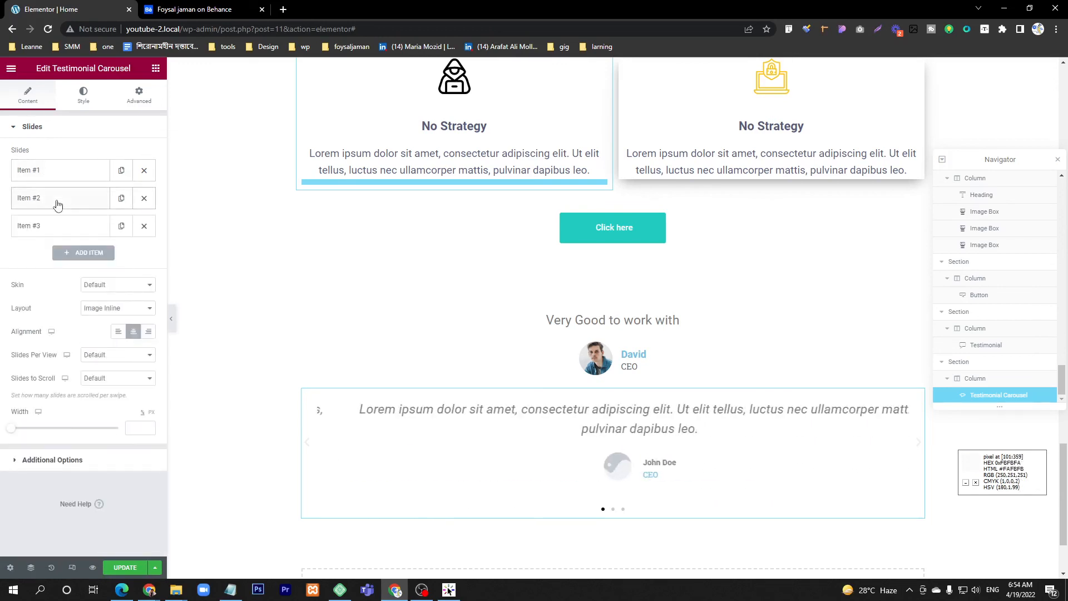
click(56, 203)
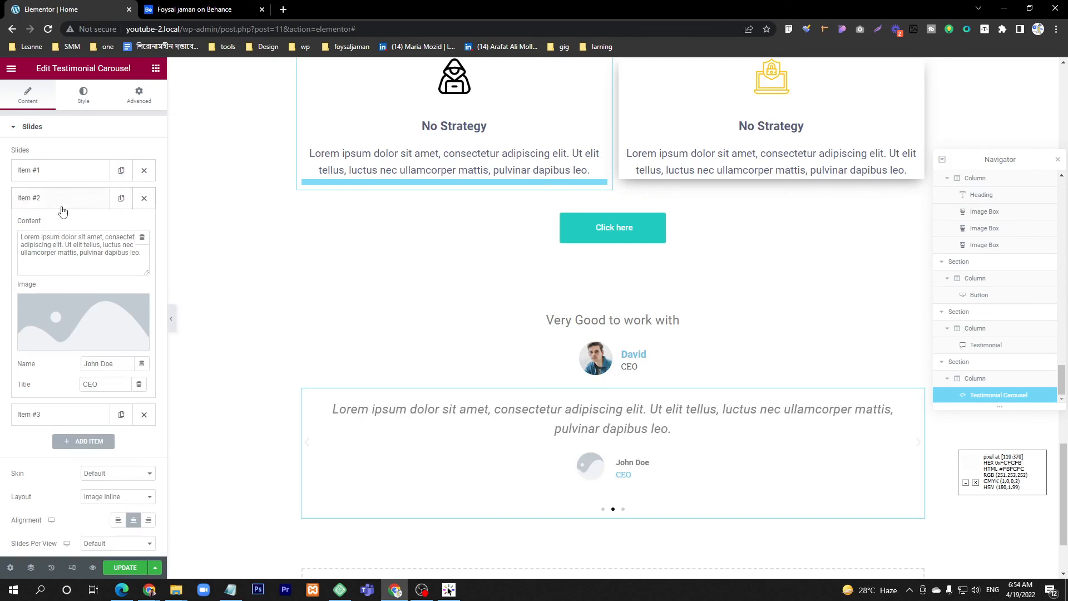
click(61, 206)
Step: Set the first carousel slide's image to person_1.jpg and enter the client's first name
click(59, 173)
click(77, 291)
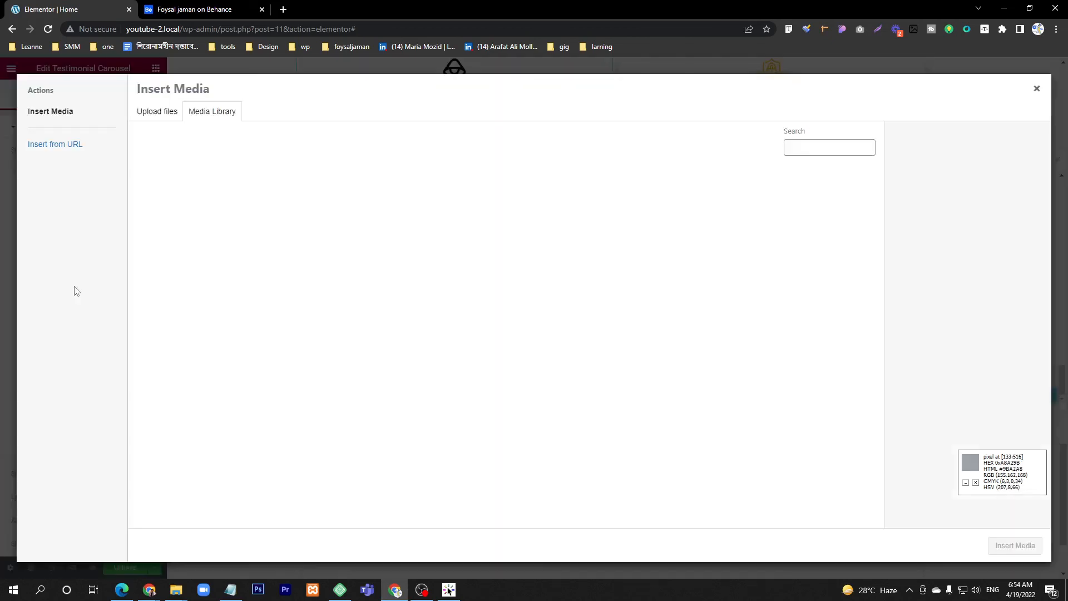
click(501, 203)
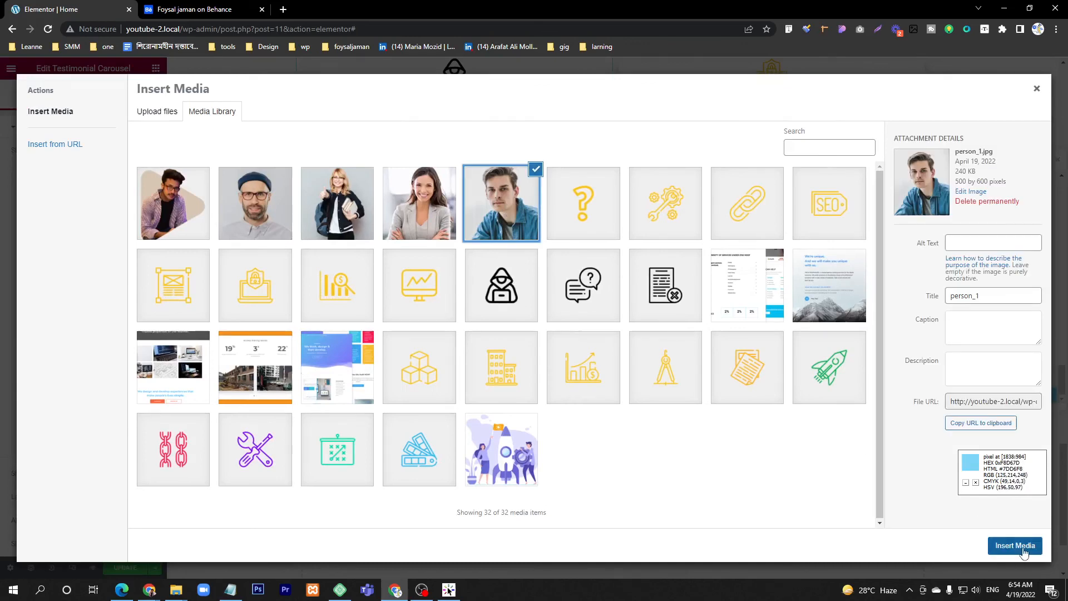
click(1023, 548)
triple_click(105, 336)
text(D)
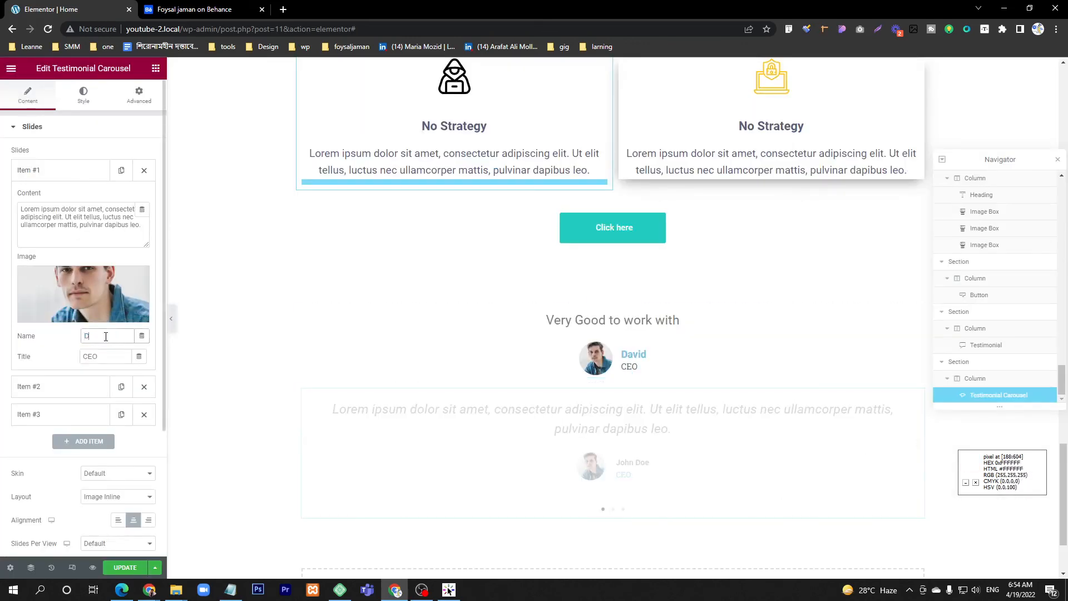
text(avid)
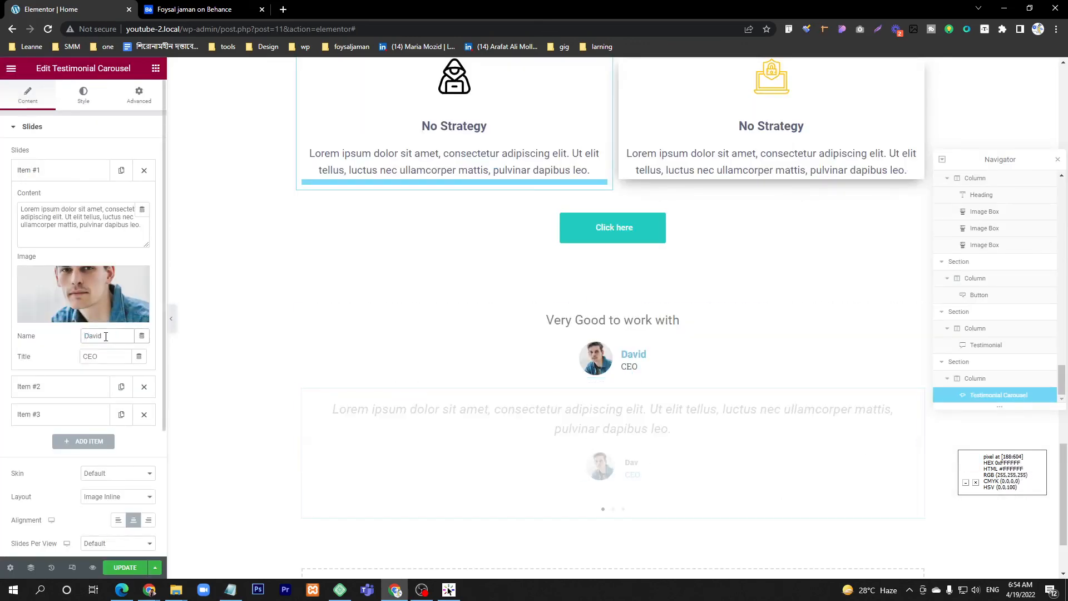
Step: Copy "Very Good to work with" from the single testimonial and paste it over the first carousel slide's content
double_click(91, 225)
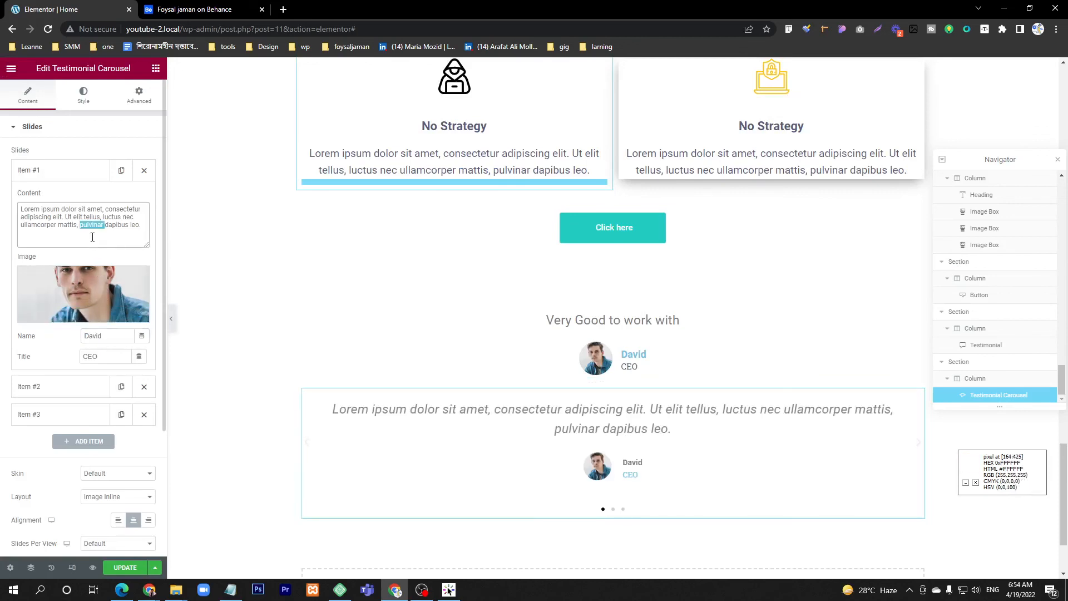
triple_click(69, 216)
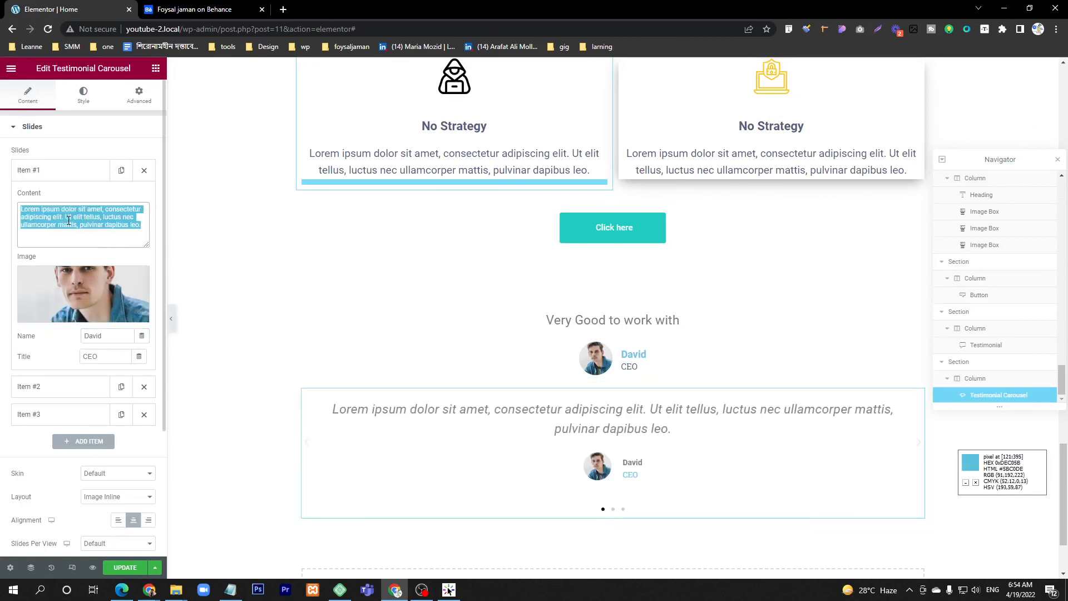
click(584, 320)
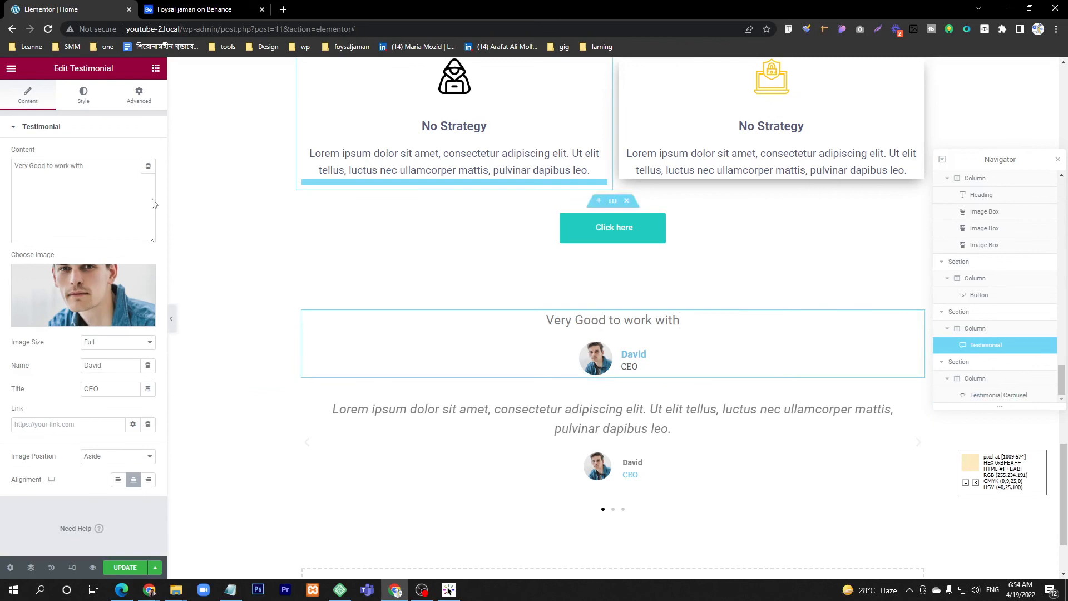
triple_click(41, 167)
key(ctrl+c)
click(563, 410)
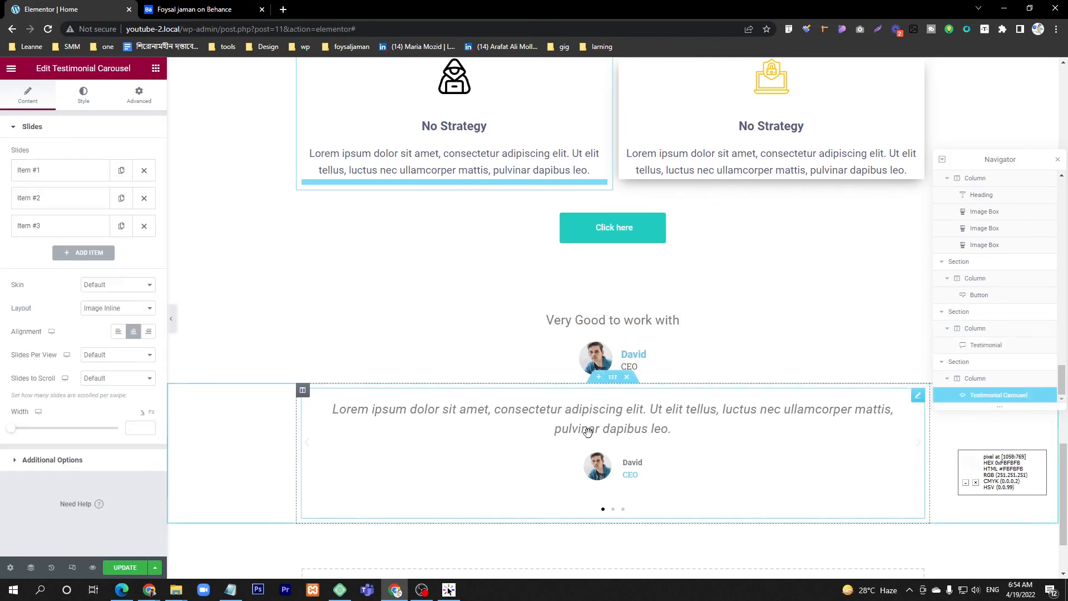
click(64, 171)
triple_click(91, 226)
key(ctrl+v)
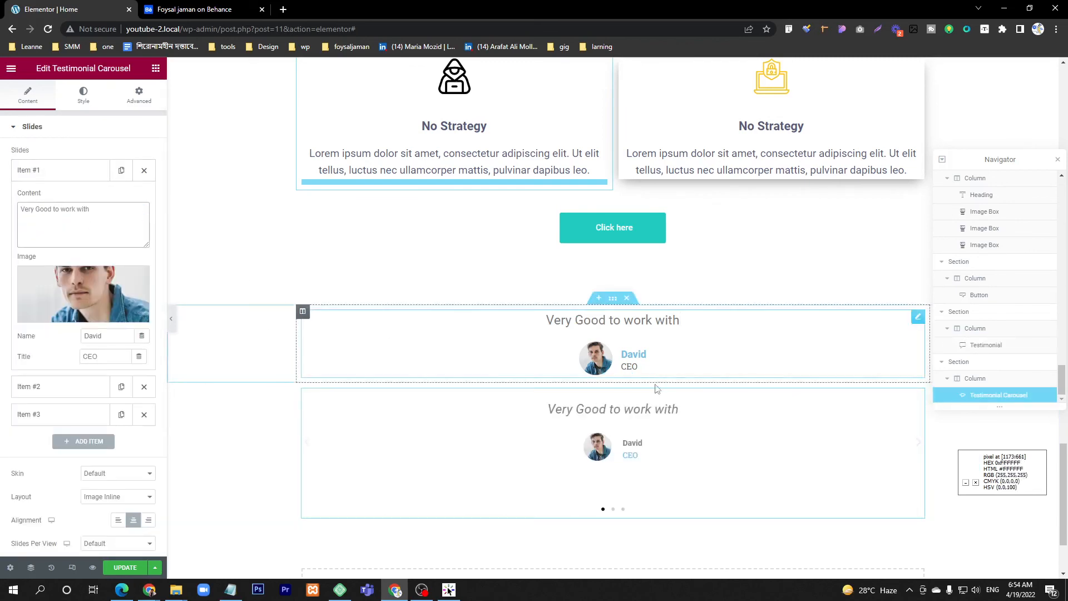
click(70, 174)
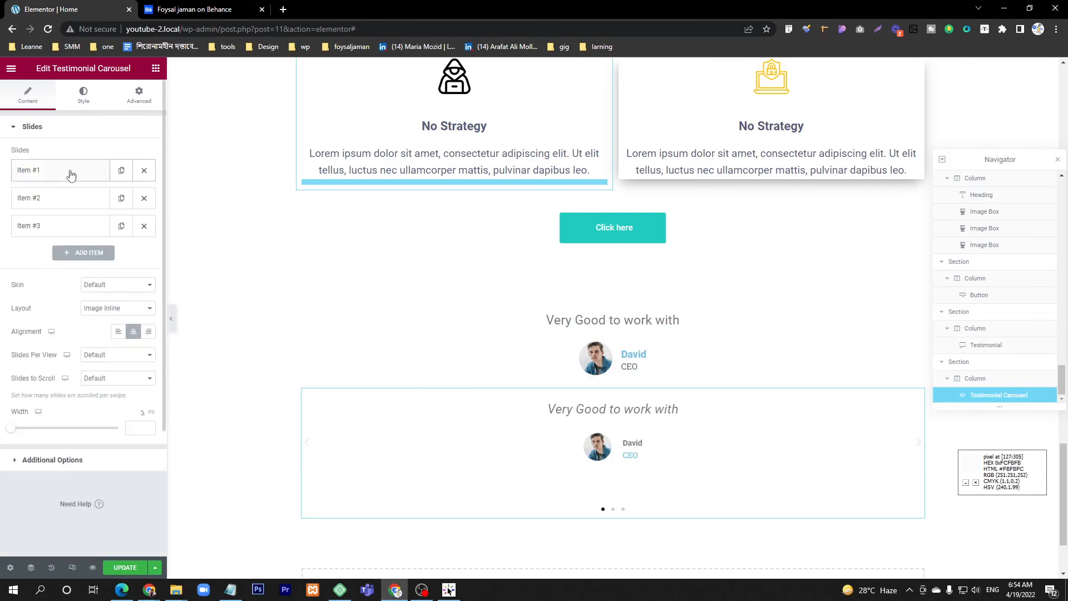
Step: Set the second carousel slide's image to the smiling woman in the grey blazer from the media library
click(47, 202)
click(95, 333)
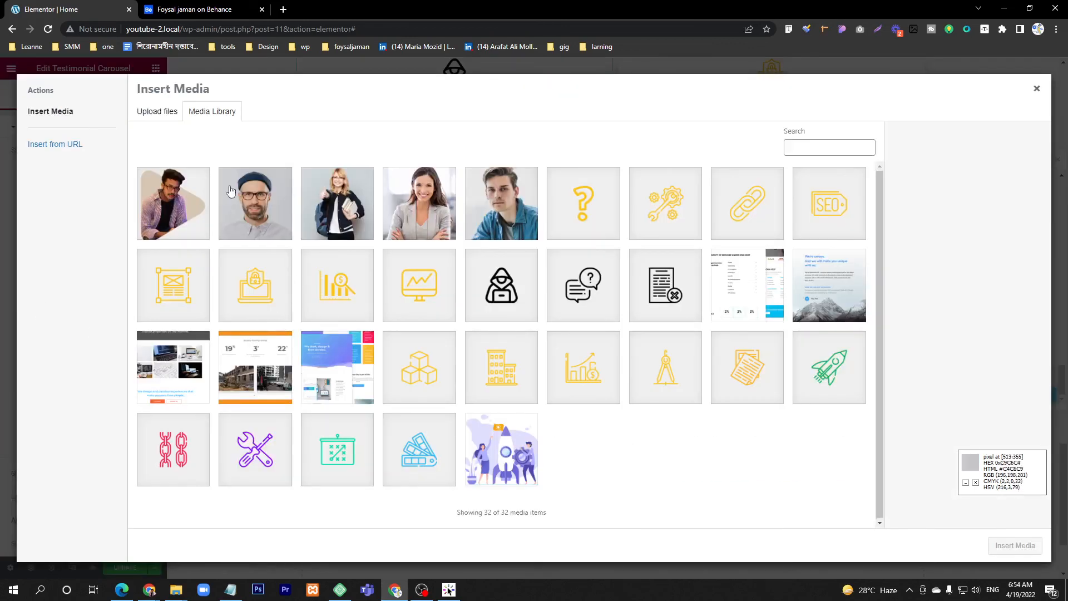
click(419, 203)
click(1016, 545)
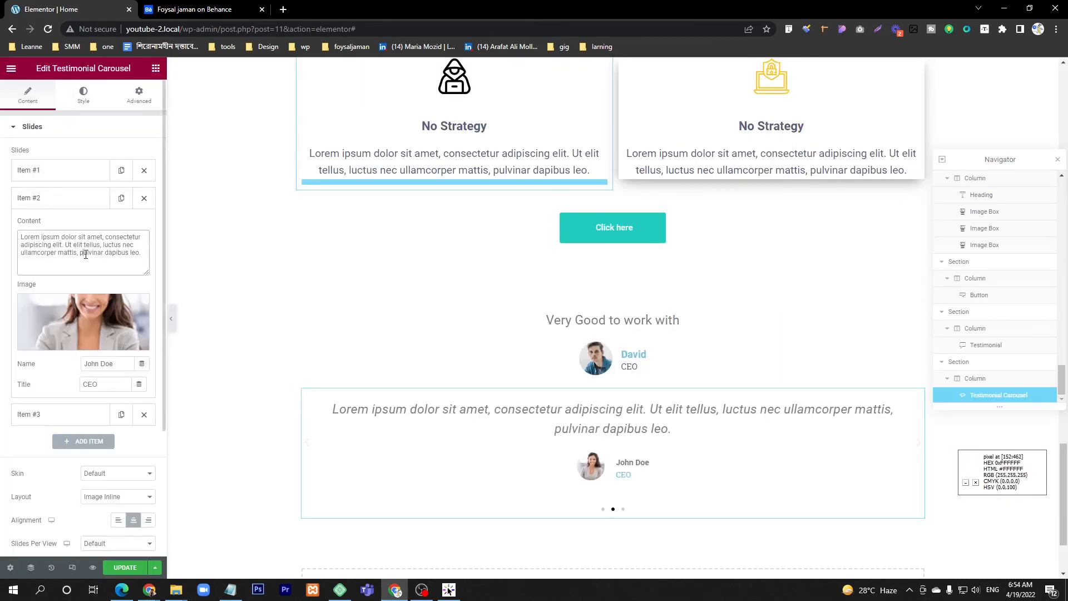
Step: Shorten the second carousel slide's content to "Lorem ipsum dolor sit amet,"
drag(106, 238, 140, 257)
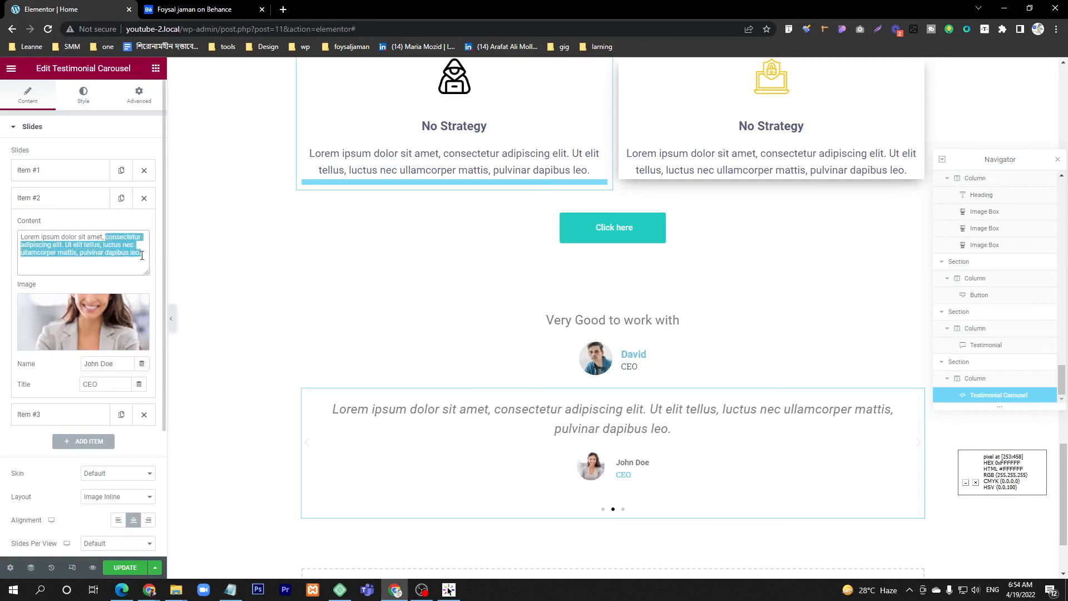
key(BackSpace)
click(57, 205)
click(57, 205)
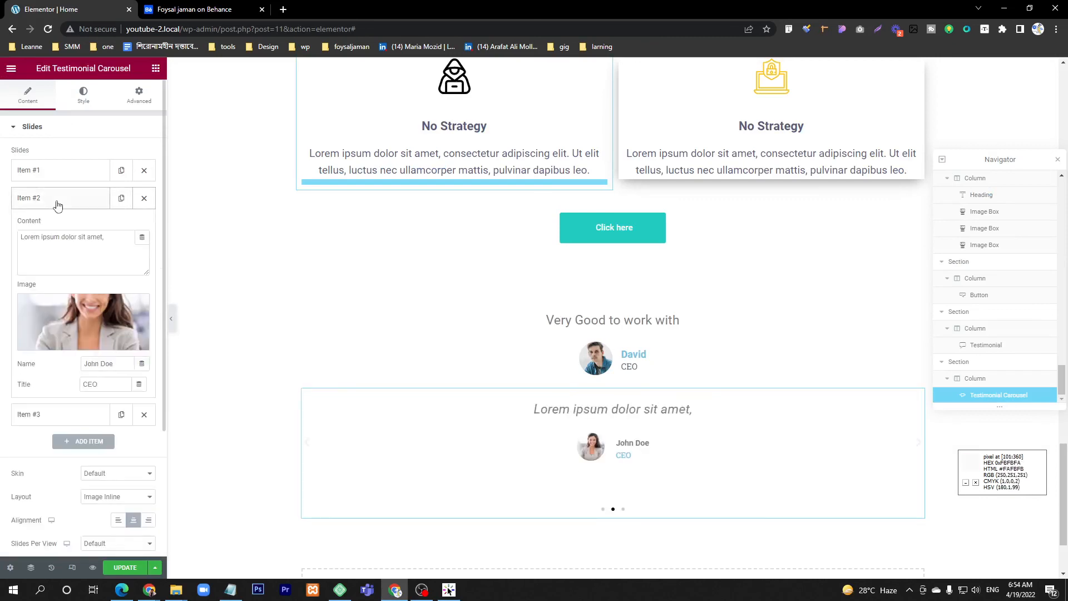
Step: Enter the client's first name on the second carousel slide and set its title to CTO
double_click(104, 364)
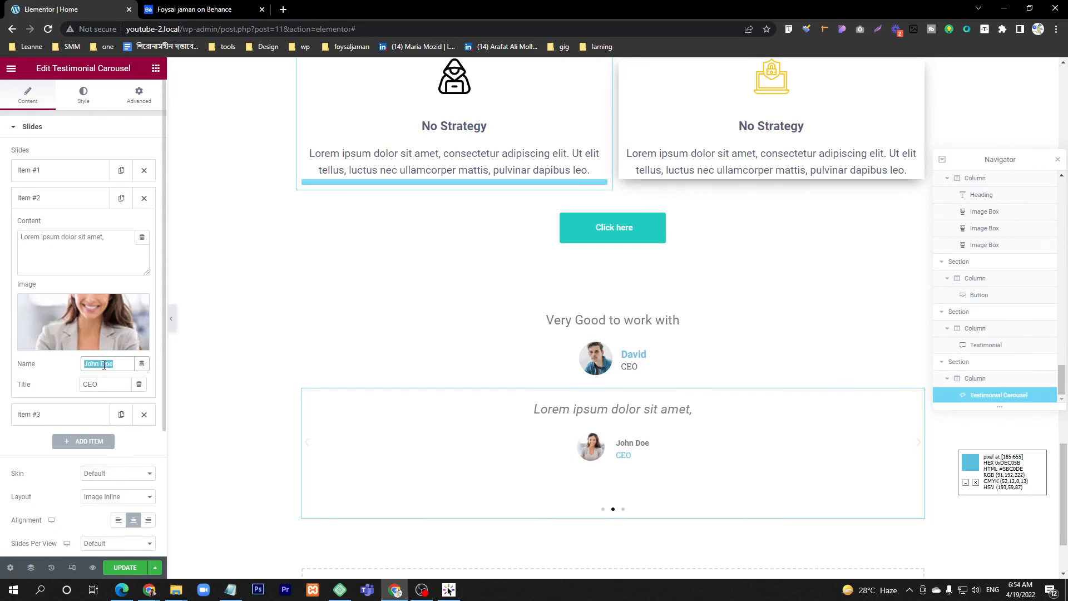
text(Marry)
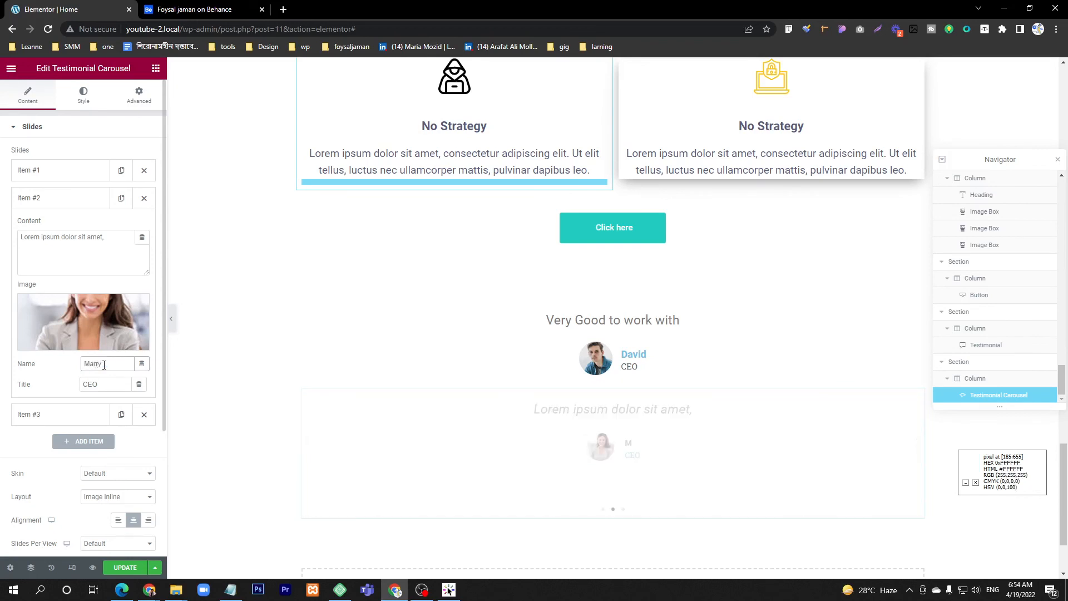
double_click(97, 382)
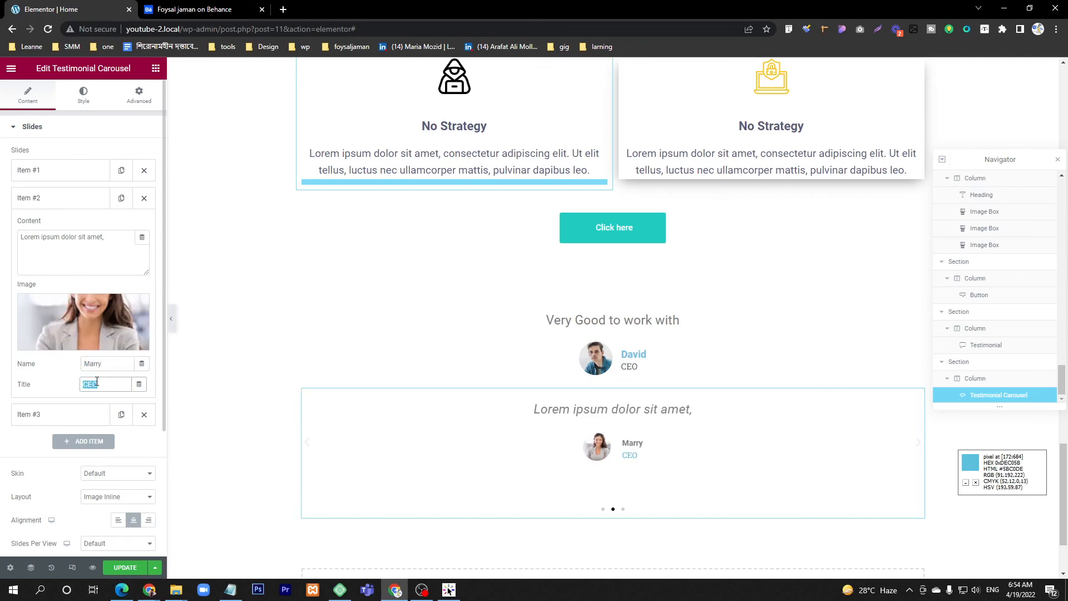
text(CT)
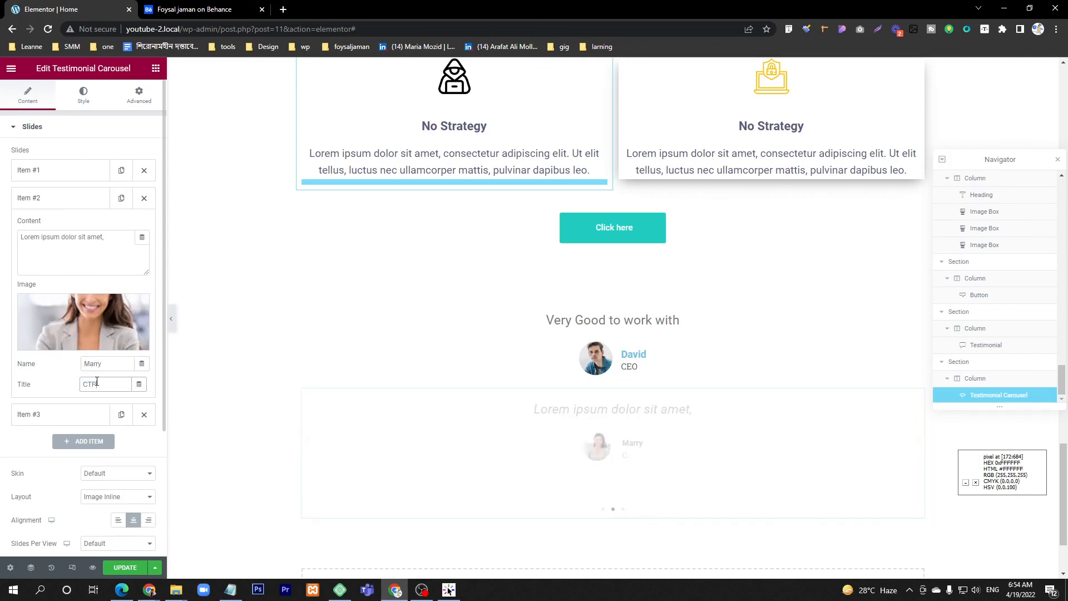
text(O)
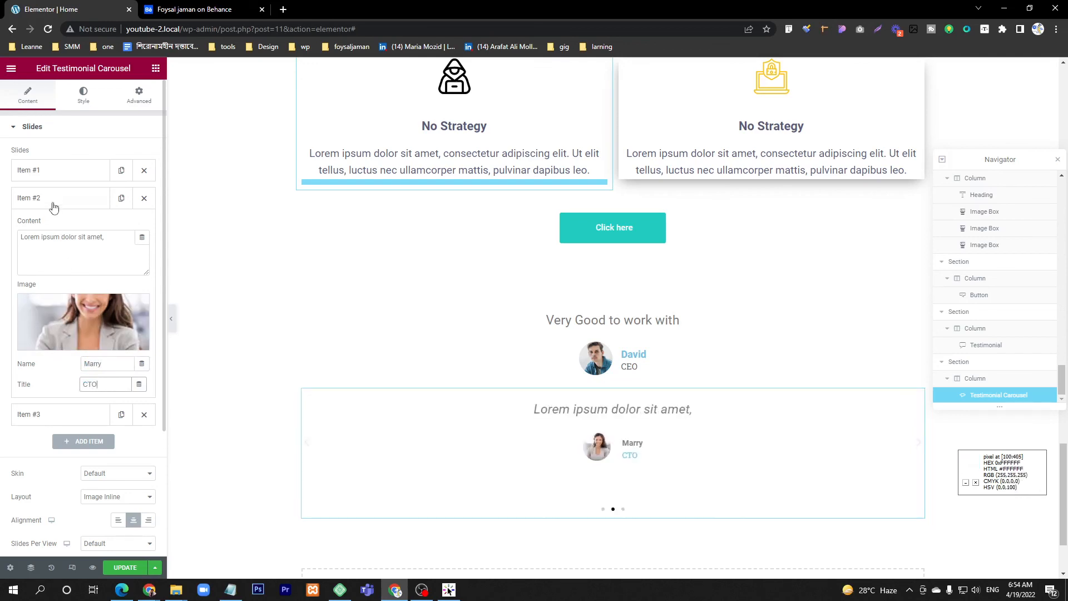
Step: Shorten the third carousel slide's content to "Lorem ipsum dolor sit amet." and set its image to team-02-450x500-1.jpg from the media library
click(52, 204)
click(52, 229)
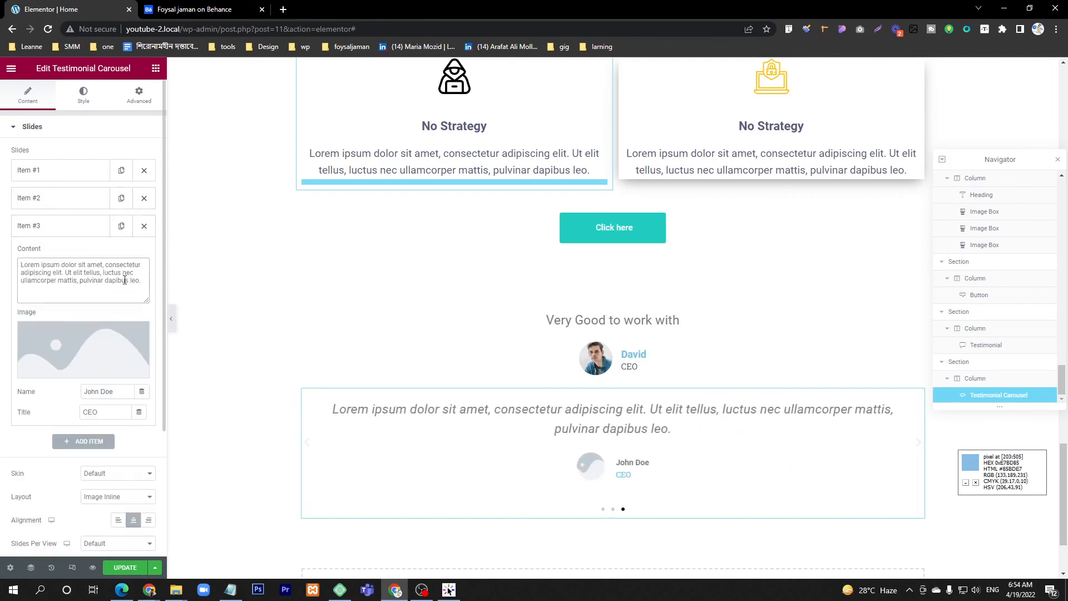
triple_click(105, 266)
key(ctrl+v)
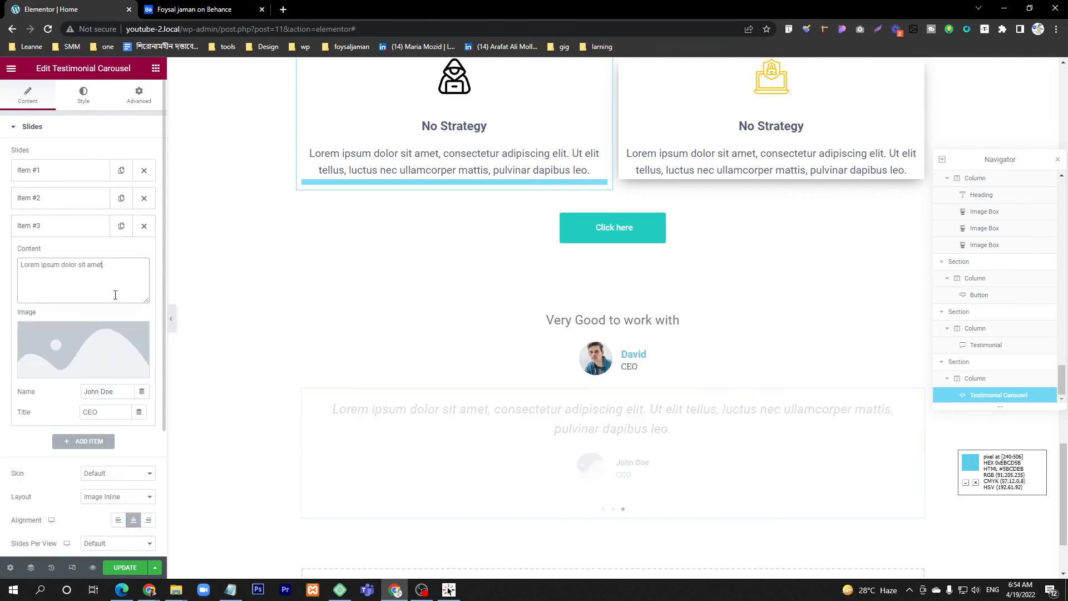
click(78, 333)
click(262, 215)
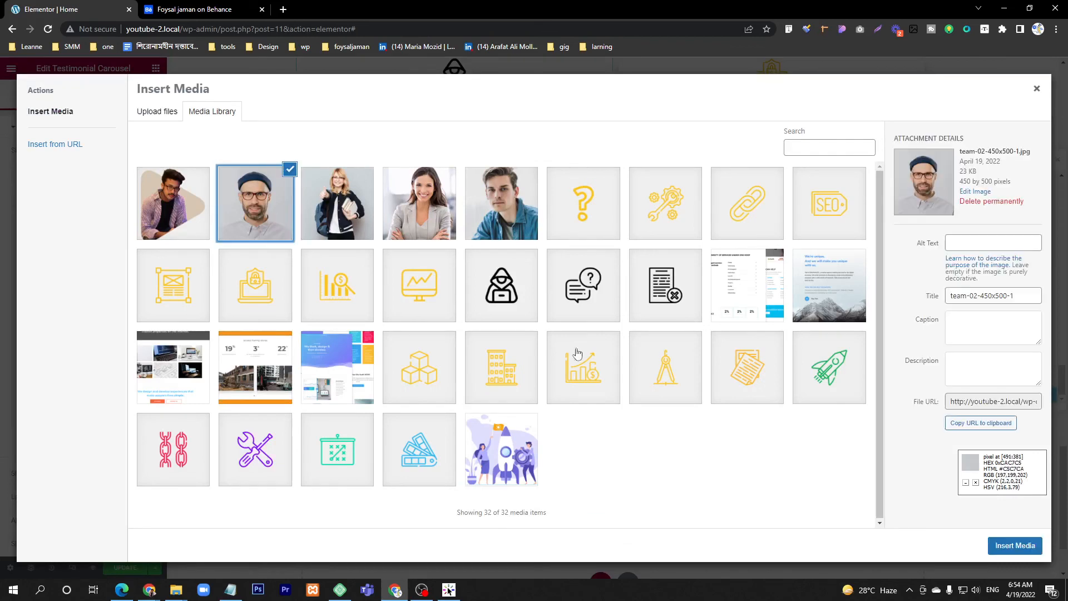
click(1026, 539)
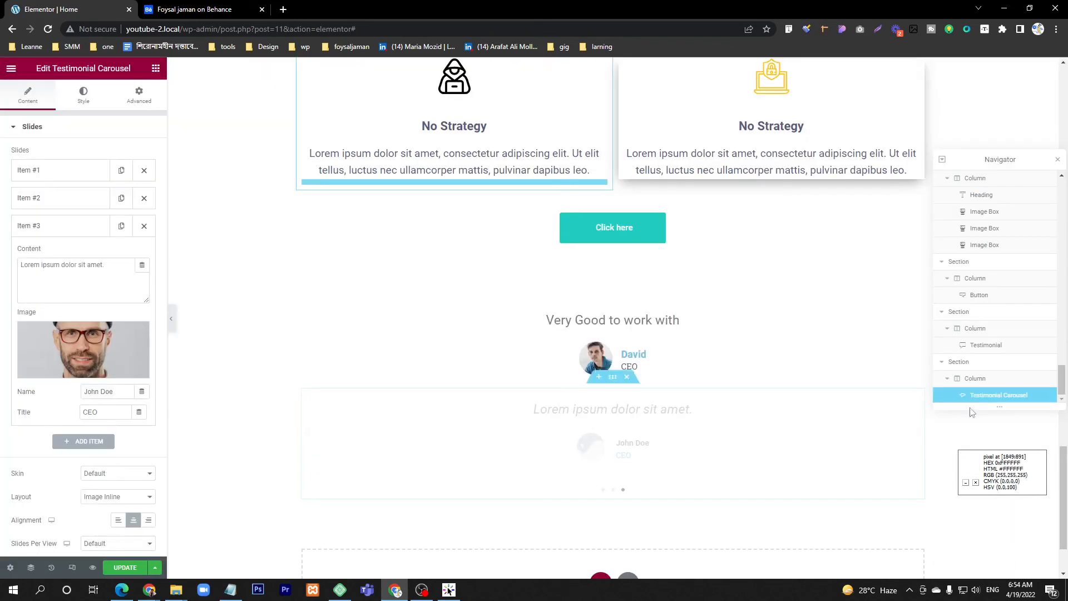
Step: Reduce the third carousel slide's name to the client's first name and set its title to MD
double_click(106, 391)
key(BackSpace)
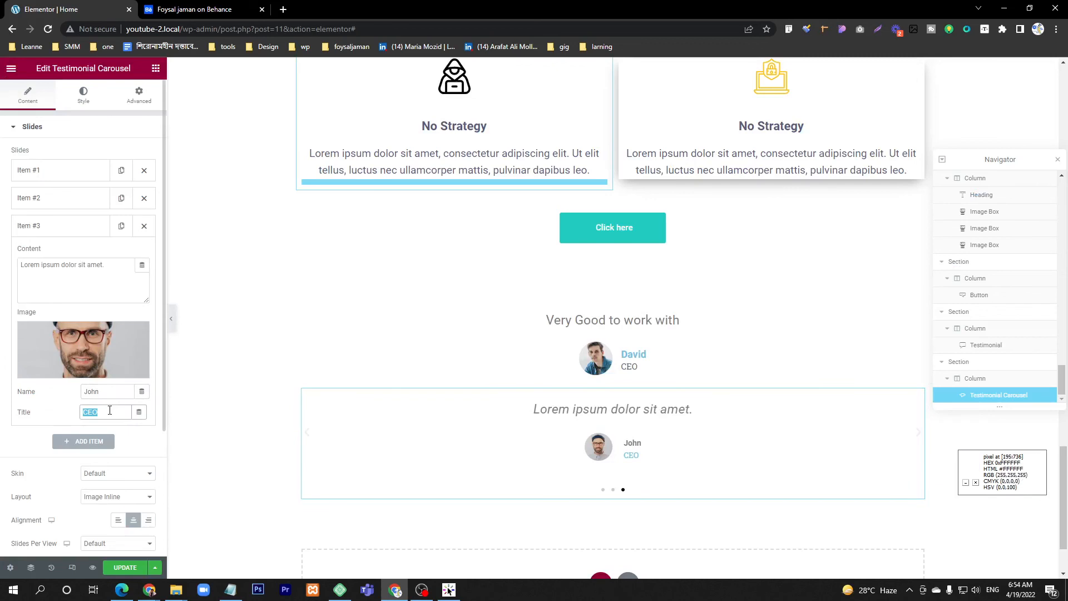
text(MD)
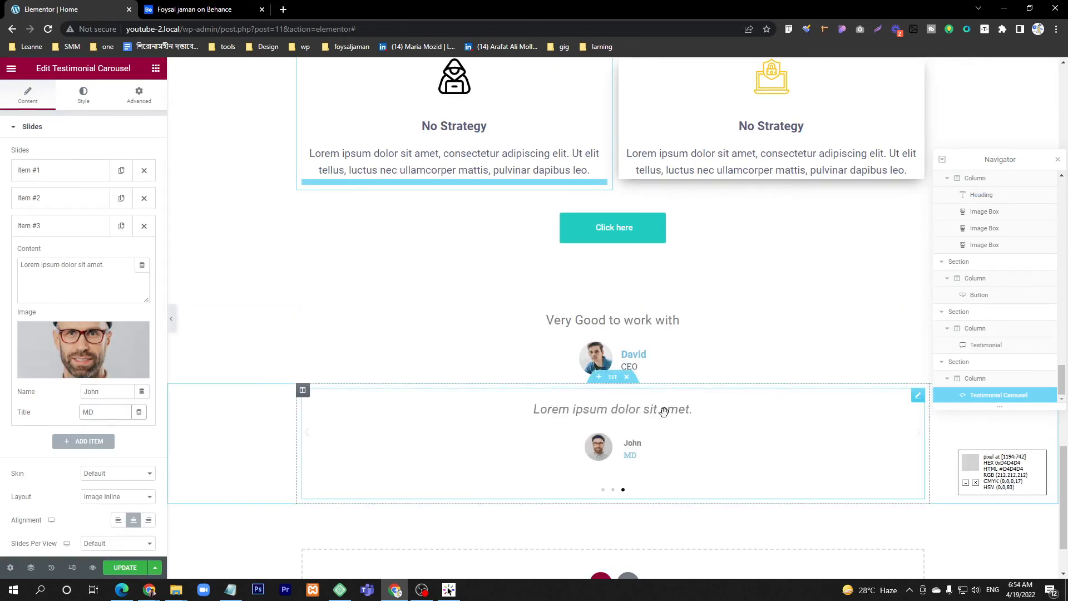
Step: Delete the single testimonial's section and give the carousel's section an unlinked top margin of 100 px
click(627, 294)
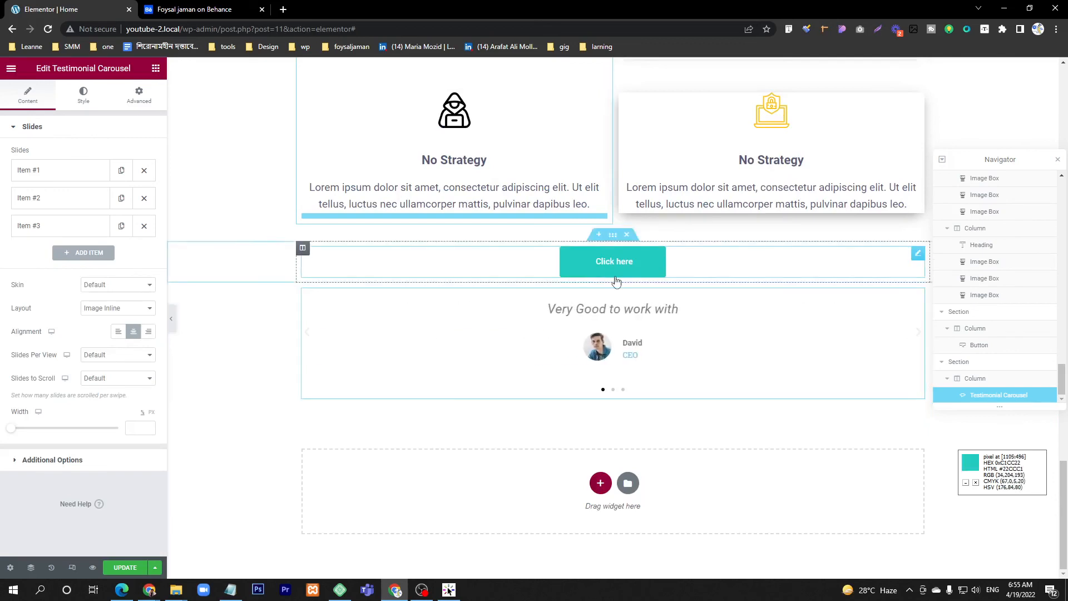
click(613, 276)
click(139, 94)
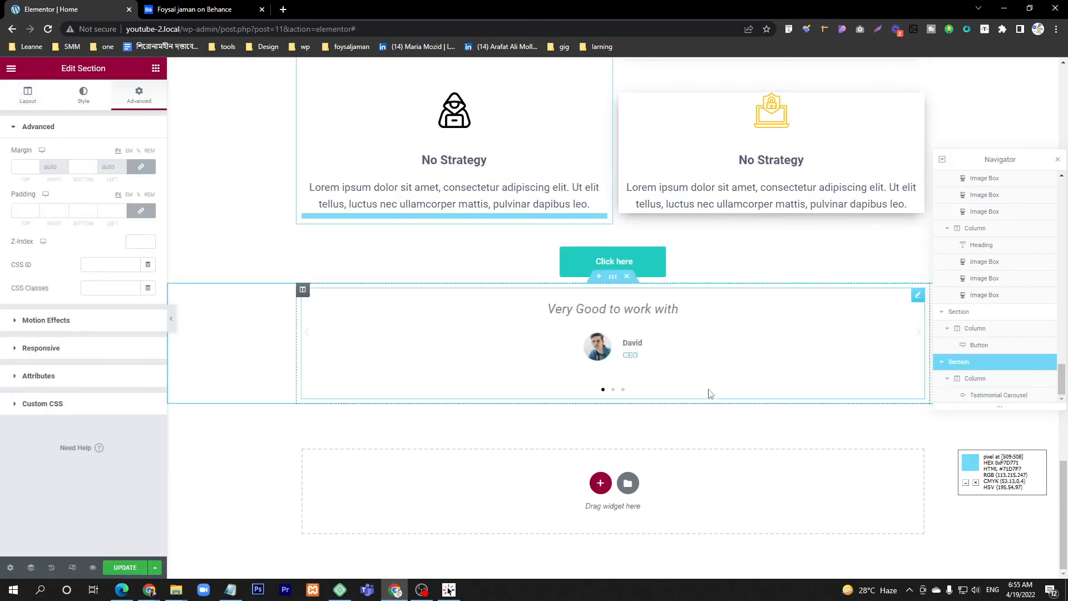
click(141, 167)
click(20, 169)
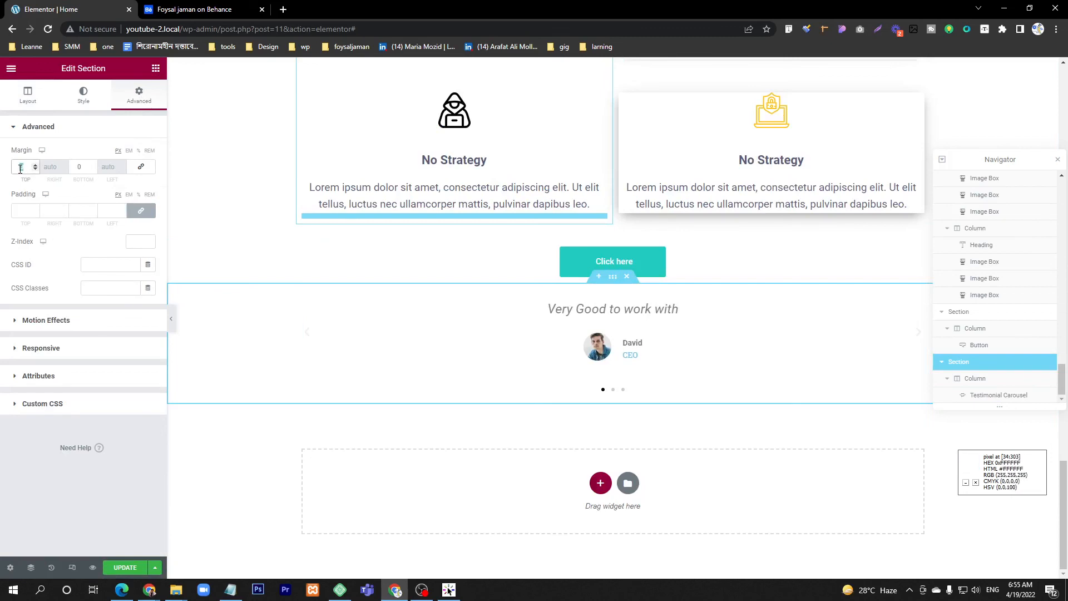
text(100)
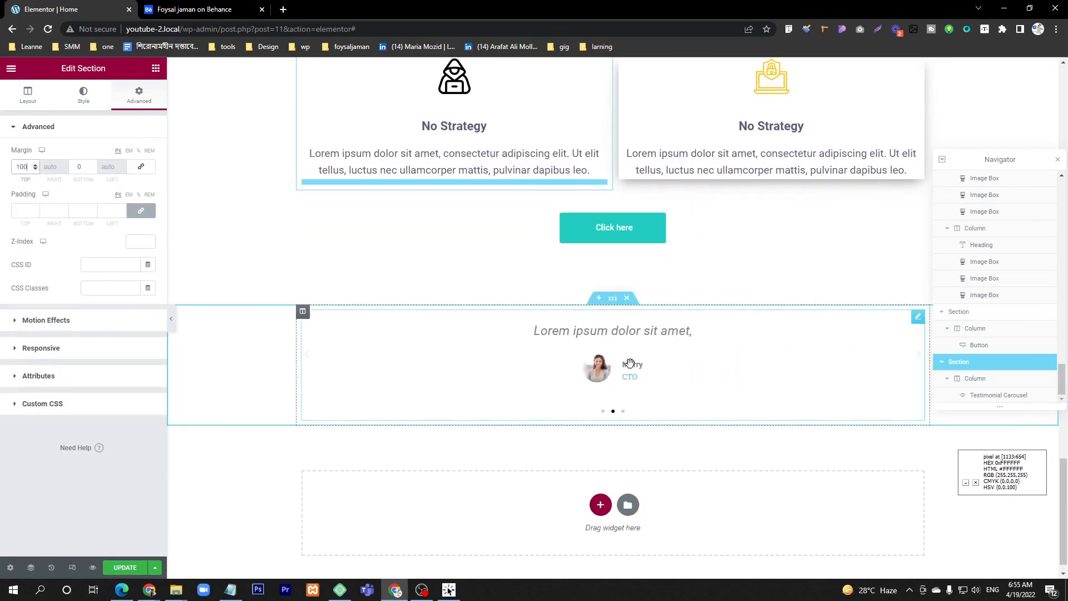
Step: Update the Home page to save the changes and return to the hero area of the page
scroll(573, 267, up, 15)
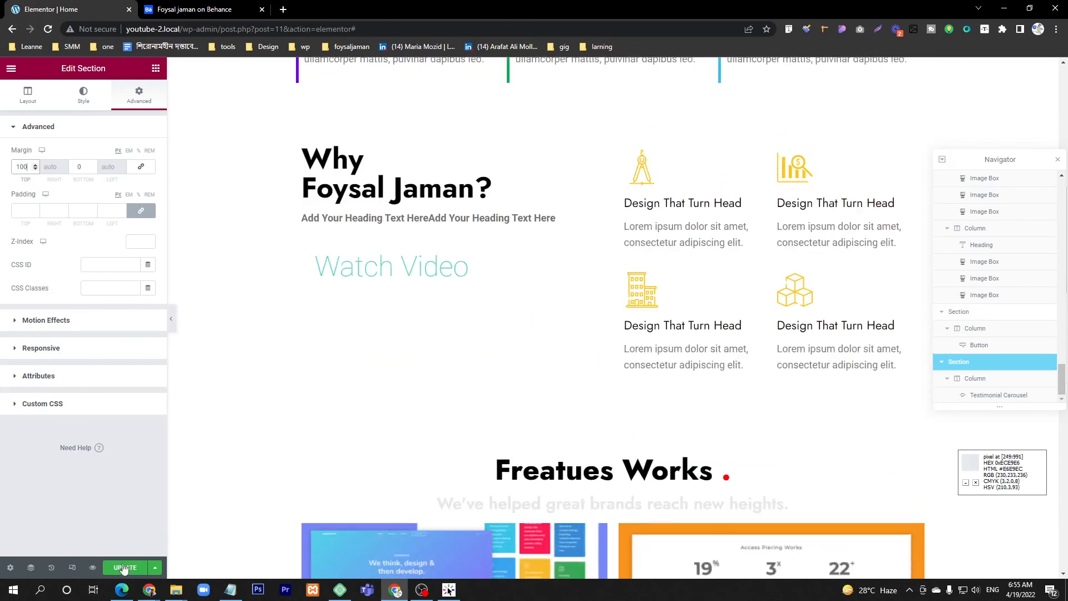
click(124, 568)
scroll(405, 381, up, 10)
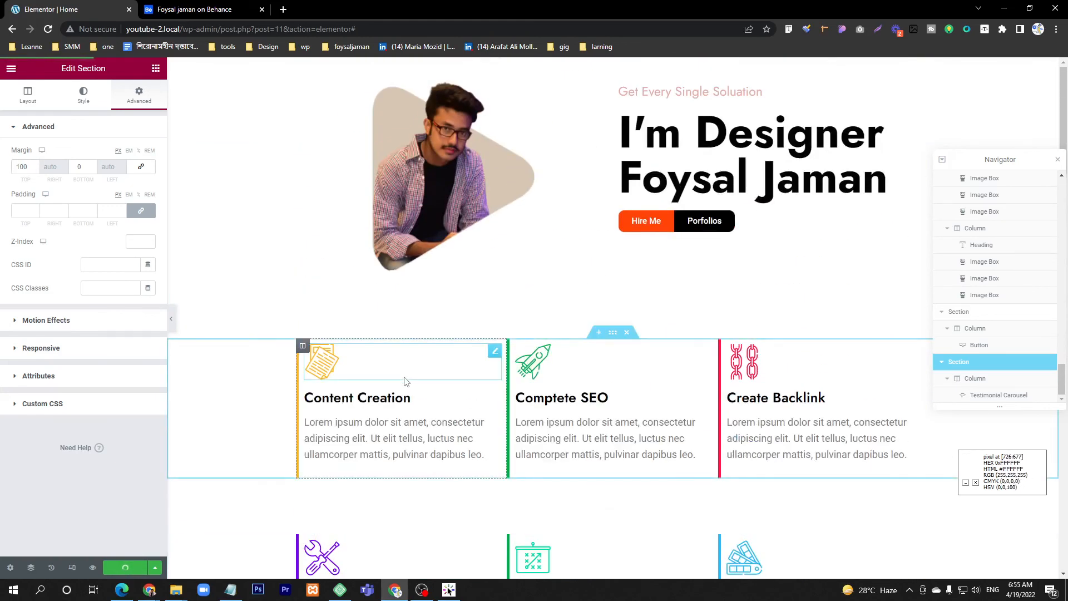